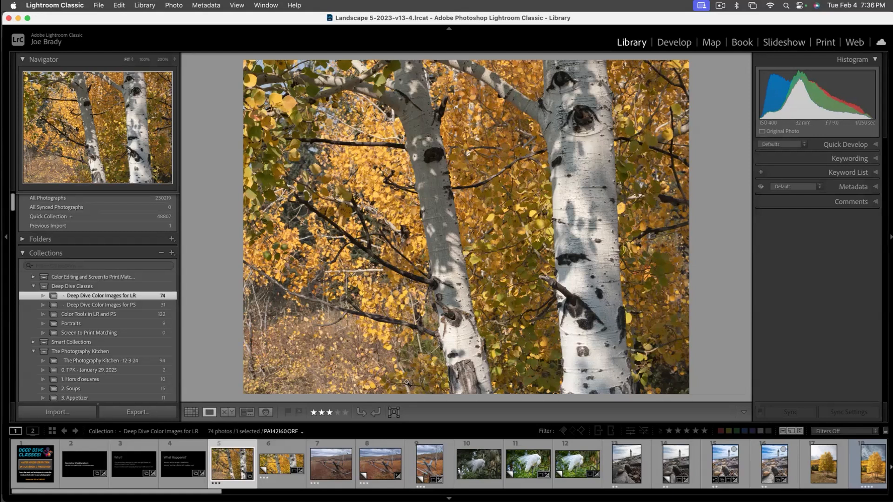
- Make the filmstrip shorter and open the selected aspen photo in the Develop module
left_click_drag(409, 422, 408, 434)
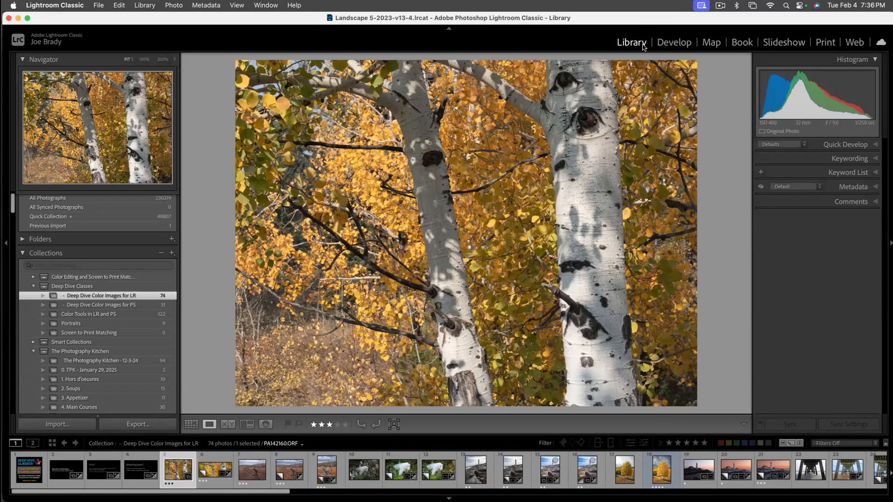
left_click(674, 42)
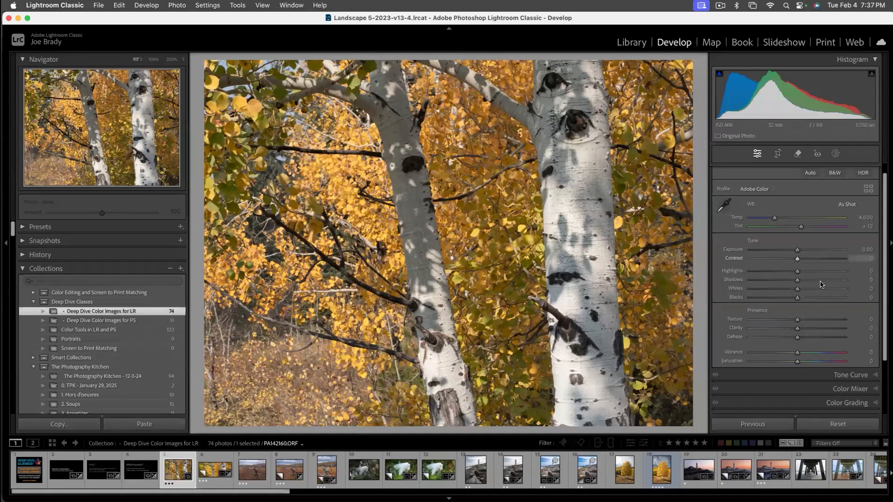
- Set the photo's Shadows to +99, Exposure to +0.20, Texture to +27, Clarity to +19, Vibrance to +18 and Saturation to +20
left_click_drag(823, 280, 844, 282)
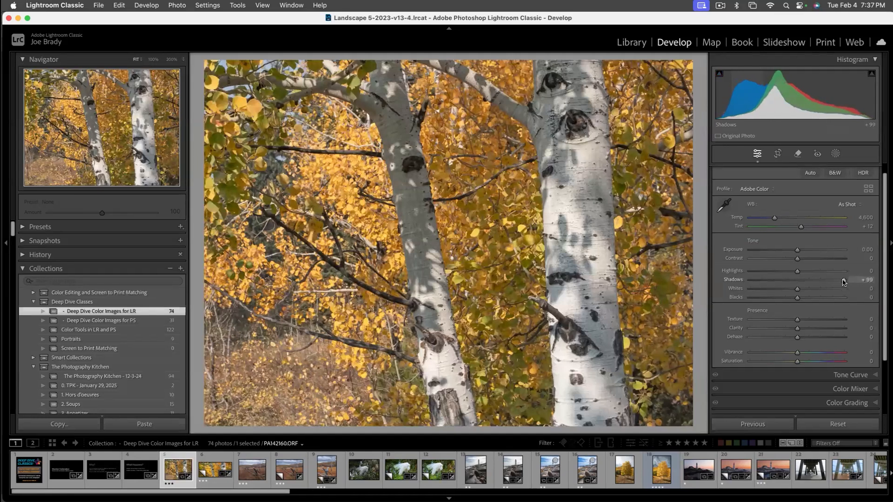
left_click_drag(797, 252, 799, 253)
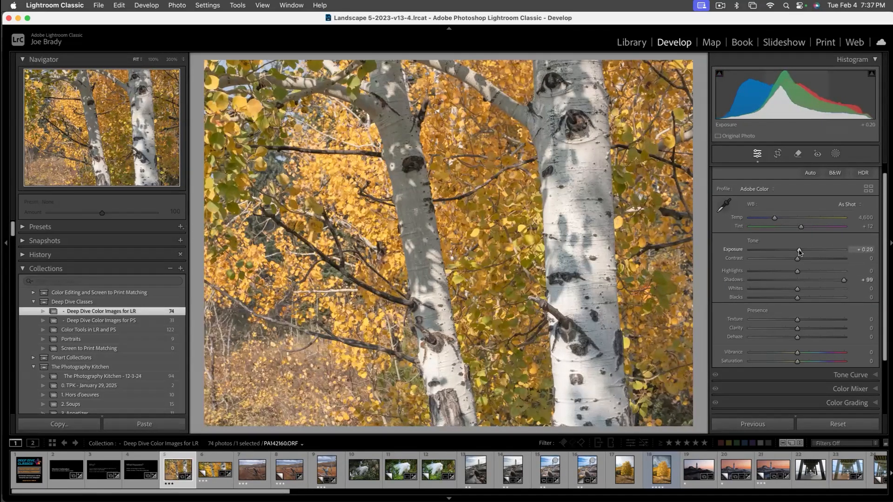
left_click(807, 328)
left_click_drag(815, 320, 810, 320)
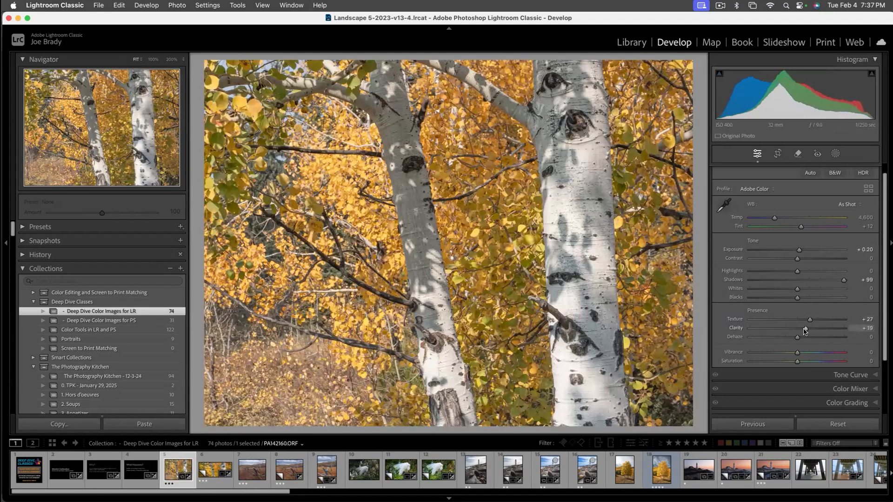
left_click(803, 353)
left_click_drag(804, 353, 805, 352)
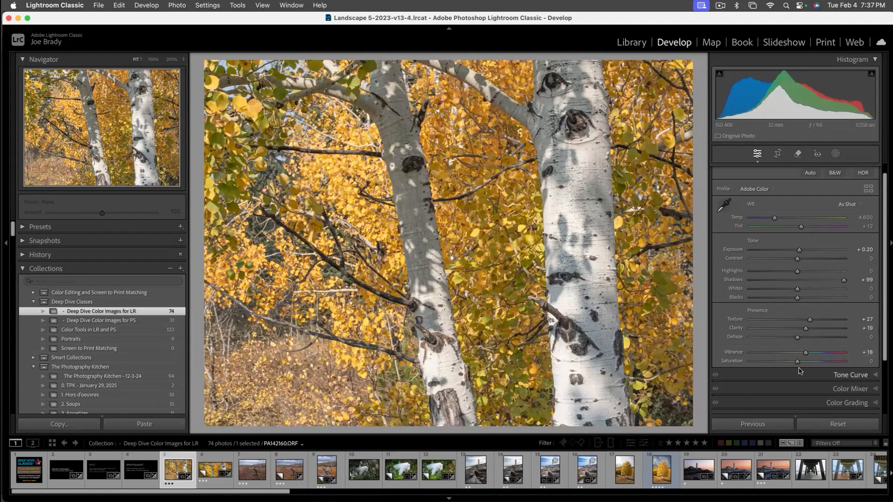
left_click_drag(798, 362, 807, 363)
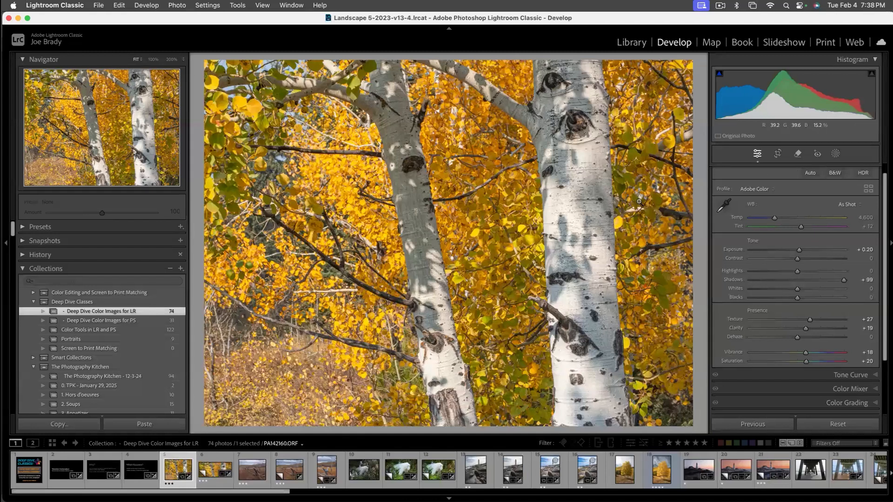
- Mask the tree trunks with a subject selection and set the mask's Temp to -11 and Exposure to 0.21, with the overlay hidden
left_click(836, 154)
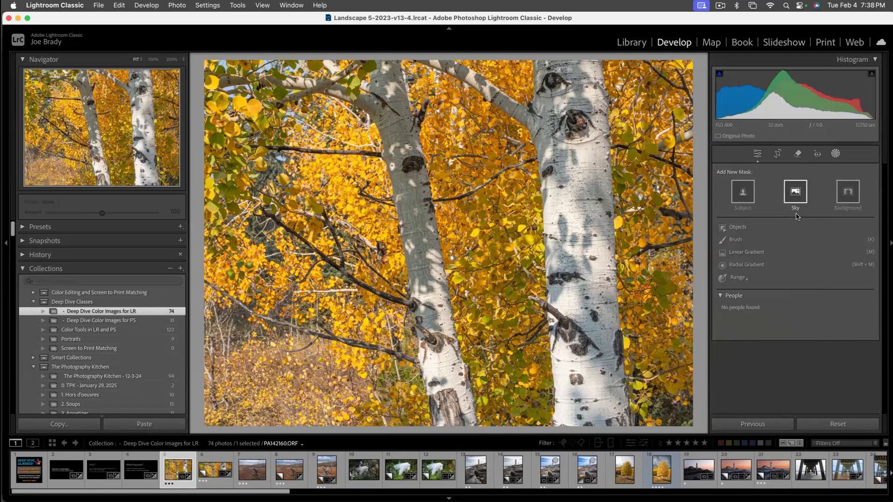
left_click(747, 198)
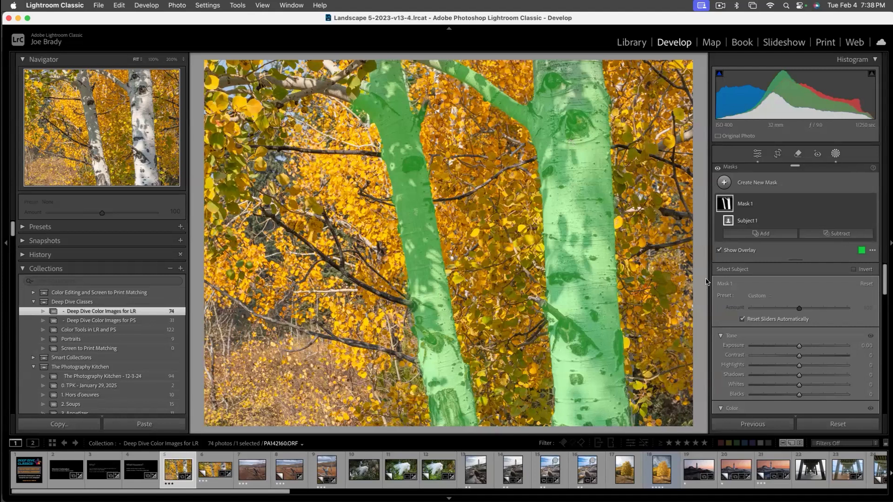
scroll(804, 370, "down", 3)
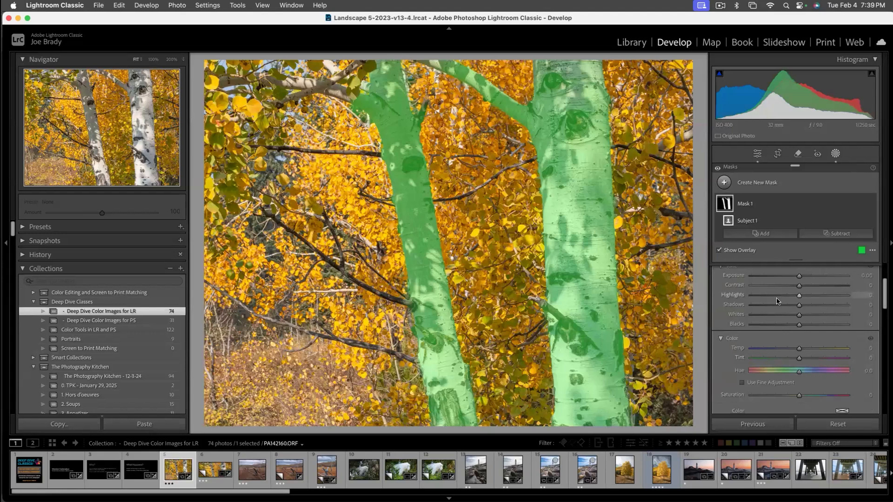
key("o")
left_click_drag(798, 350, 794, 351)
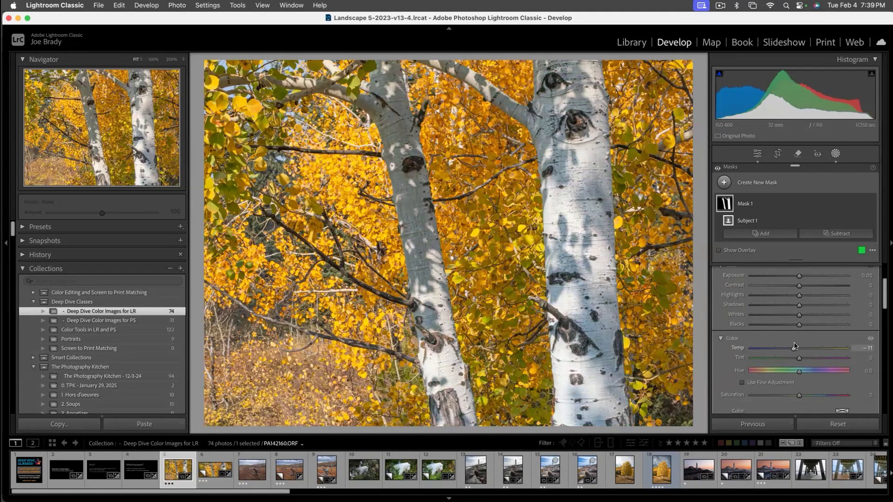
left_click_drag(798, 275, 797, 278)
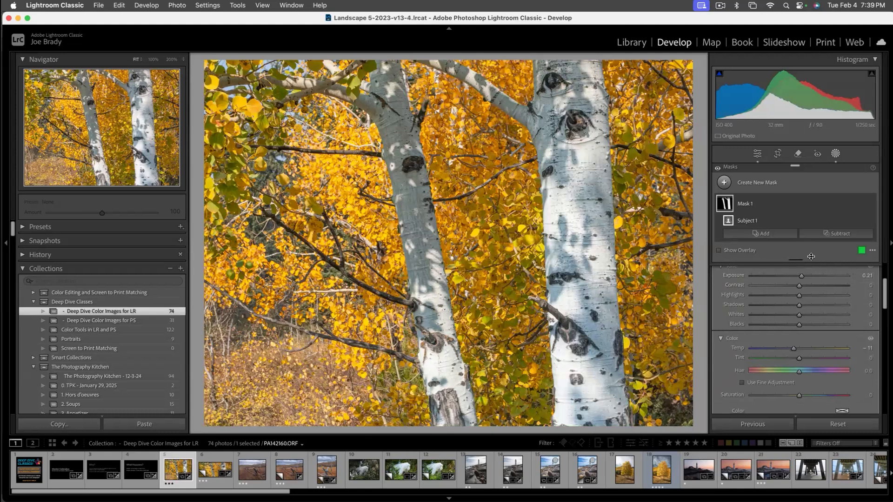
- Duplicate and invert the trunk mask, and brush the upper trunks and upper-left branch out of the copy with a subtracting brush at flow 100
left_click(859, 203)
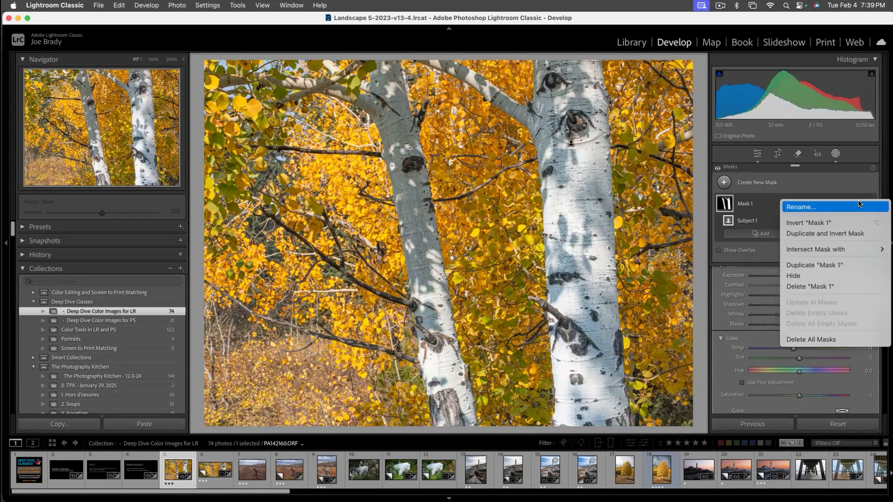
left_click(845, 234)
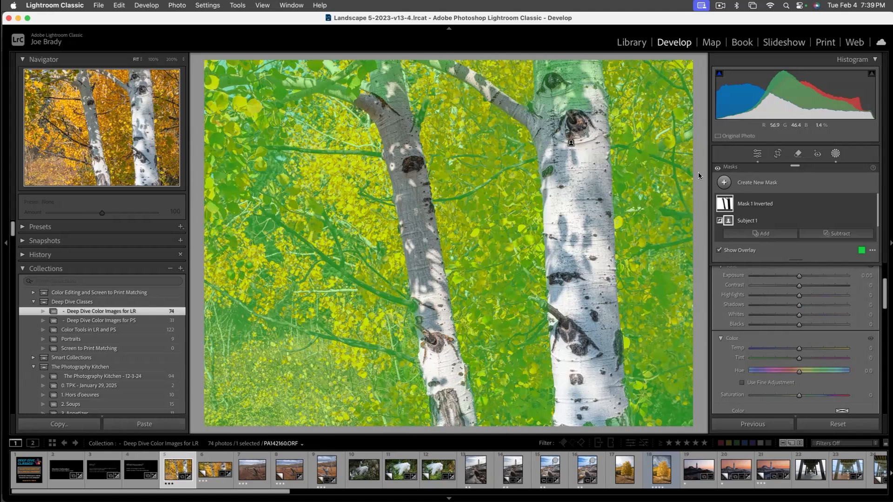
left_click(832, 235)
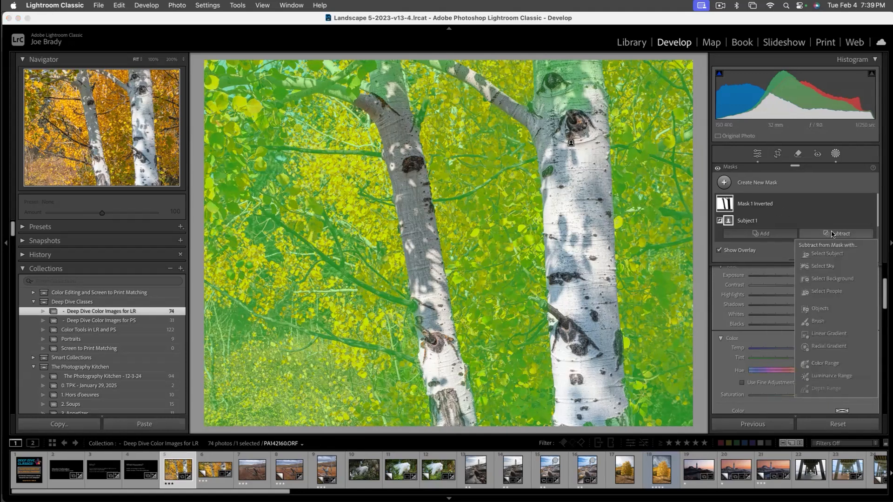
left_click(816, 322)
left_click_drag(555, 95, 552, 71)
scroll(802, 233, "down", 3)
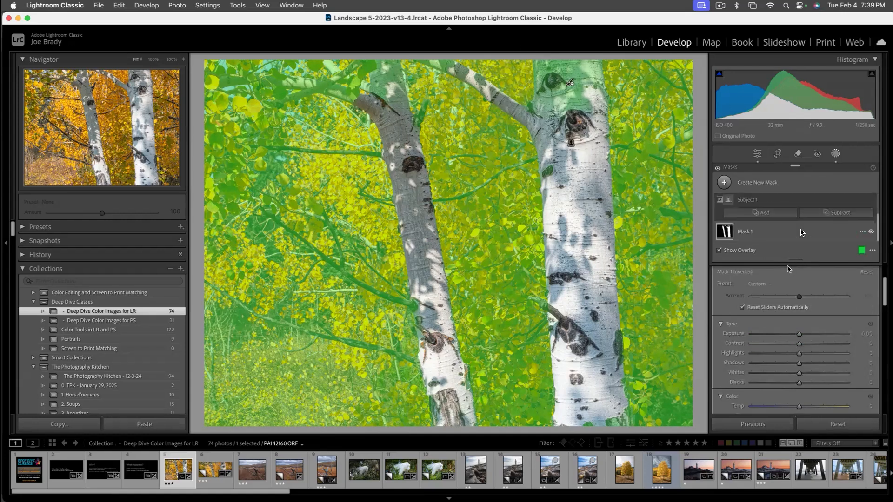
scroll(812, 233, "up", 3)
scroll(824, 333, "up", 2)
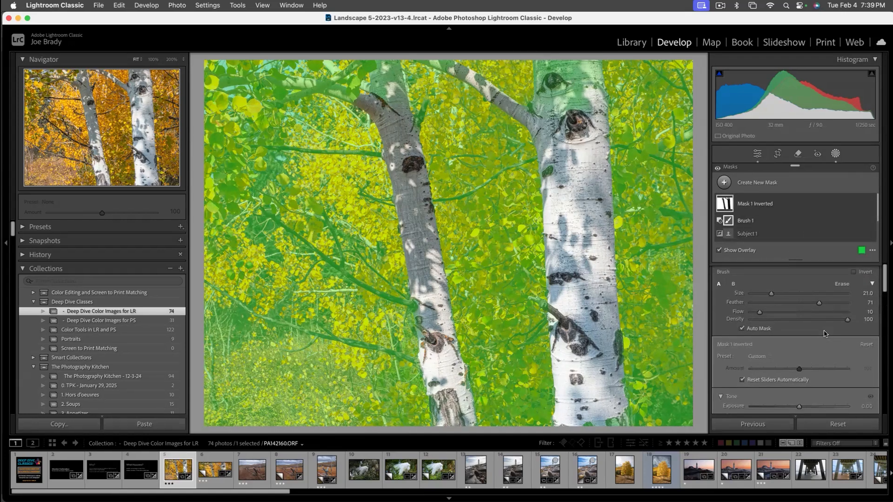
left_click_drag(760, 311, 848, 309)
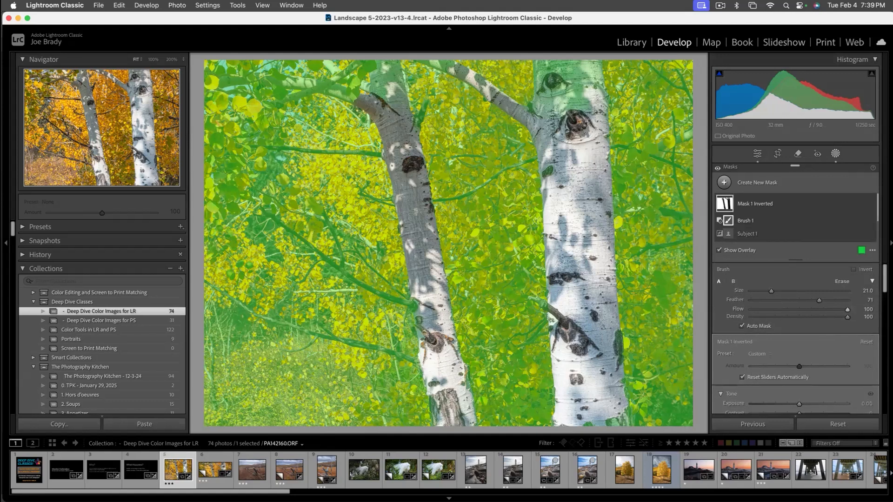
mouse_move(570, 82)
left_mouse_down()
mouse_move(589, 63)
mouse_move(542, 68)
mouse_move(571, 121)
left_mouse_up()
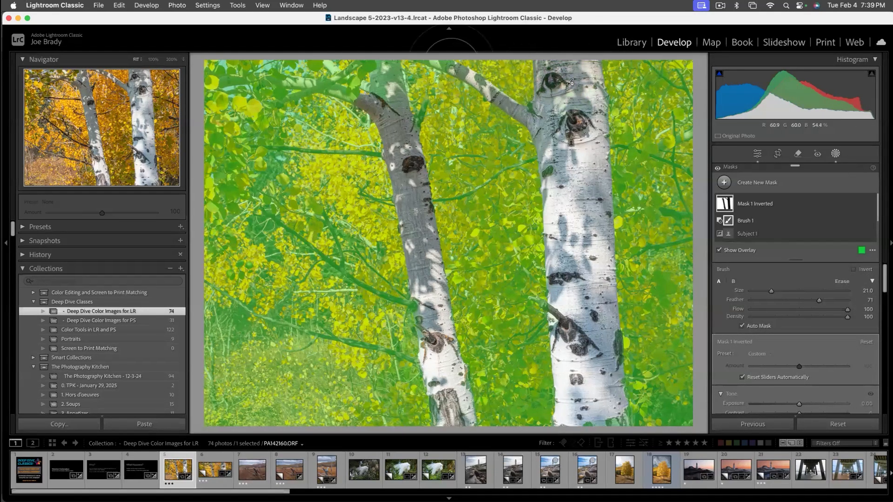
mouse_move(395, 63)
left_mouse_down()
mouse_move(381, 90)
mouse_move(307, 79)
left_mouse_up()
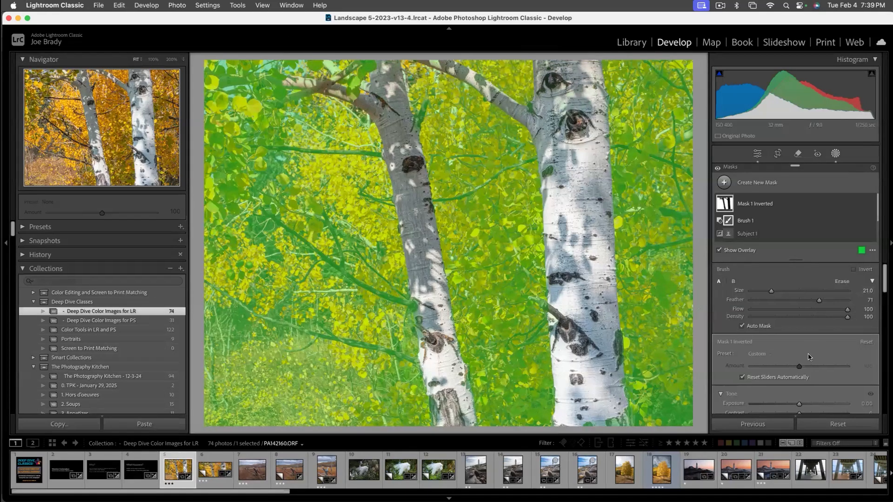
- Hide the mask overlay and set the inverted foliage mask's Temp to 10 and Tint to -22
scroll(809, 357, "down", 10)
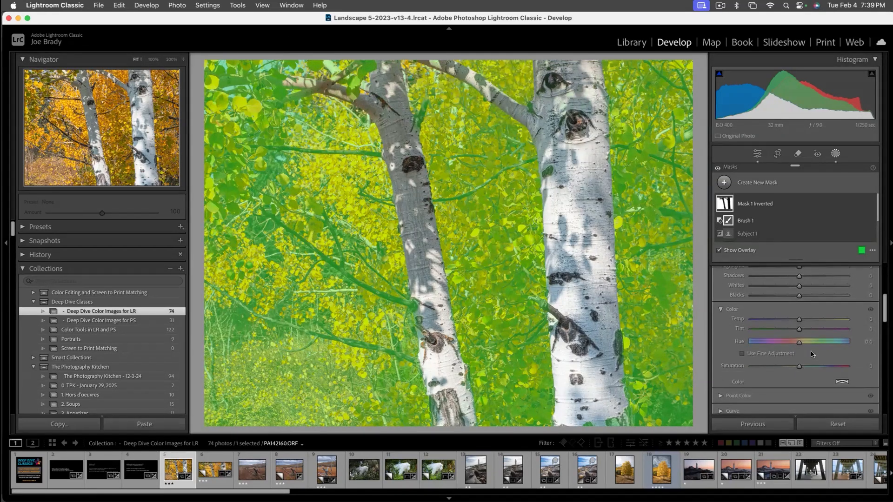
key("o")
left_click_drag(799, 319, 811, 320)
left_click_drag(804, 320, 790, 332)
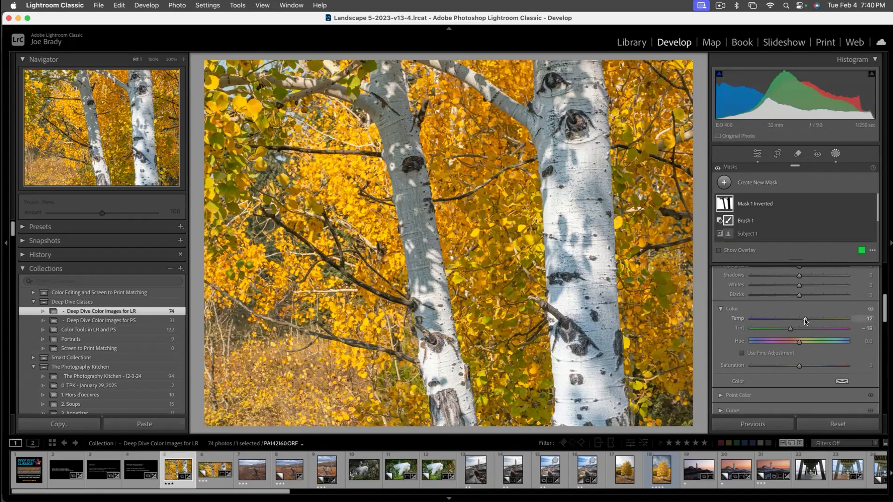
mouse_move(804, 319)
left_mouse_down()
mouse_move(789, 319)
mouse_move(803, 320)
left_mouse_up()
mouse_move(786, 331)
left_mouse_down()
mouse_move(724, 331)
mouse_move(788, 331)
left_mouse_up()
- Set the inverted foliage mask's Exposure to 0.27, Clarity to 21 and Dehaze to 7
scroll(822, 298, "up", 5)
left_click_drag(800, 331, 804, 332)
scroll(812, 367, "down", 5)
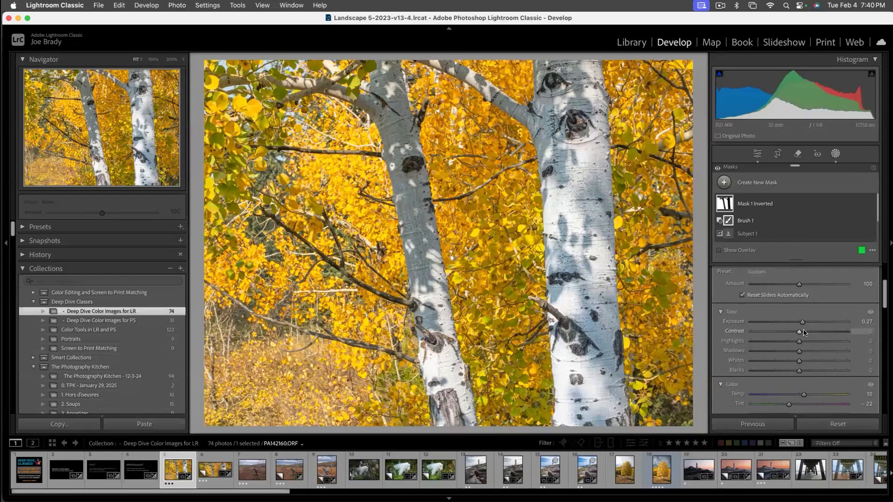
scroll(812, 372, "down", 5)
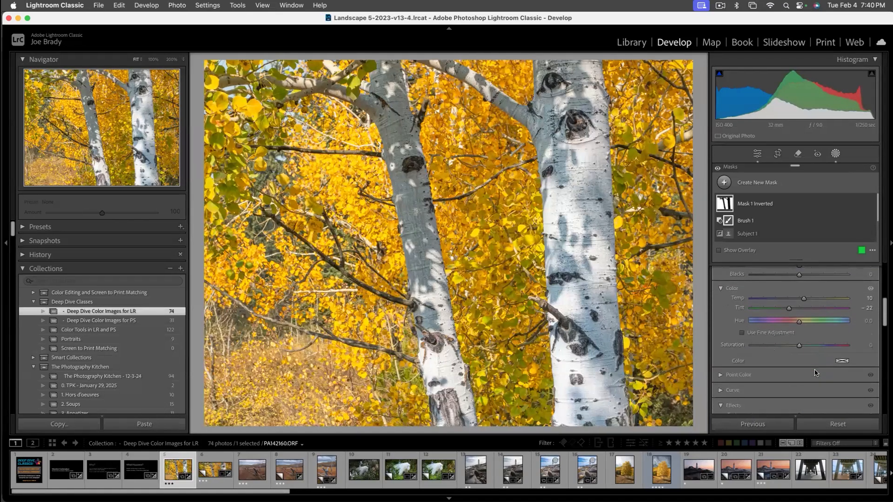
mouse_move(800, 341)
left_mouse_down()
mouse_move(810, 343)
mouse_move(807, 354)
left_mouse_up()
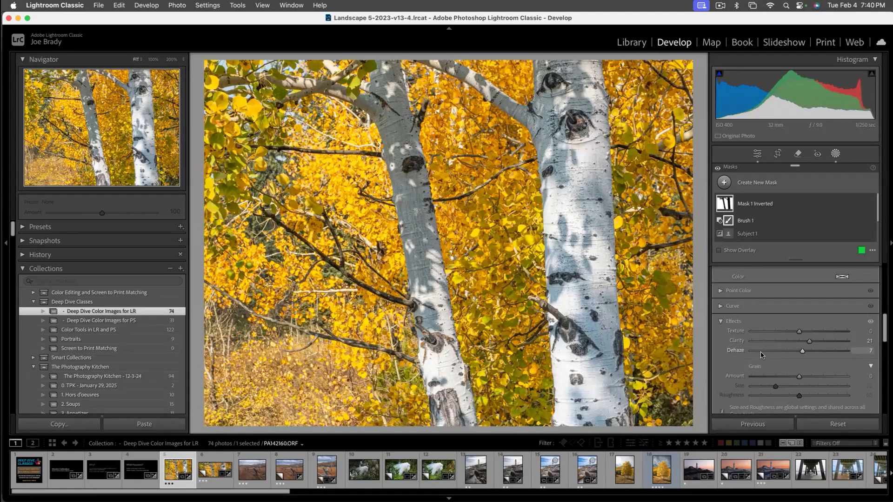
- Crop the photo to a wide panoramic format by trimming its top and bottom, and preview the result full screen
key("r")
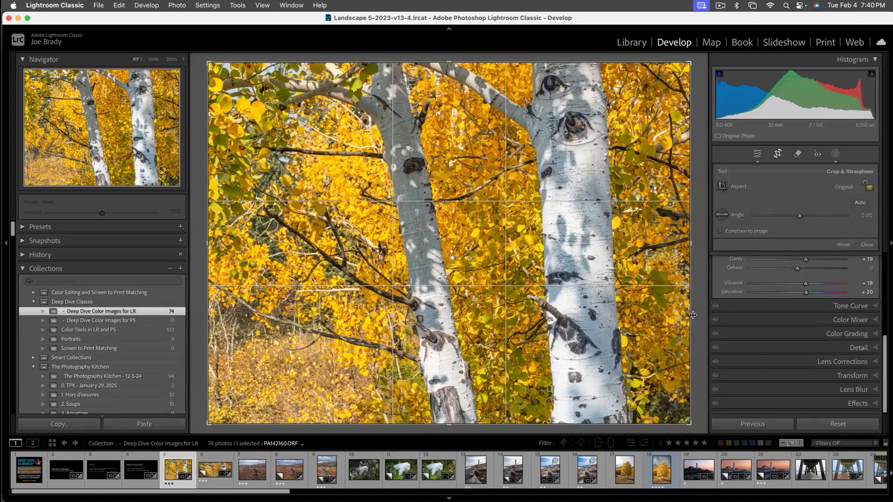
left_click_drag(448, 423, 450, 380)
left_click_drag(457, 113, 456, 129)
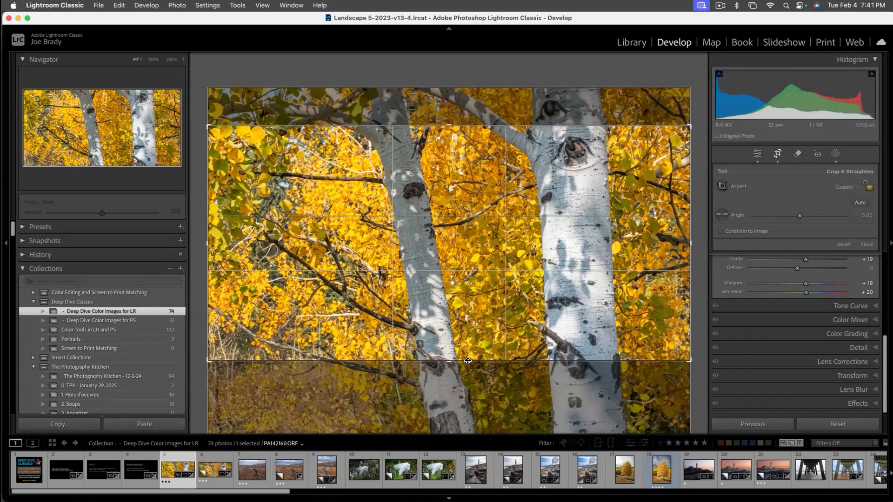
left_click_drag(468, 360, 467, 365)
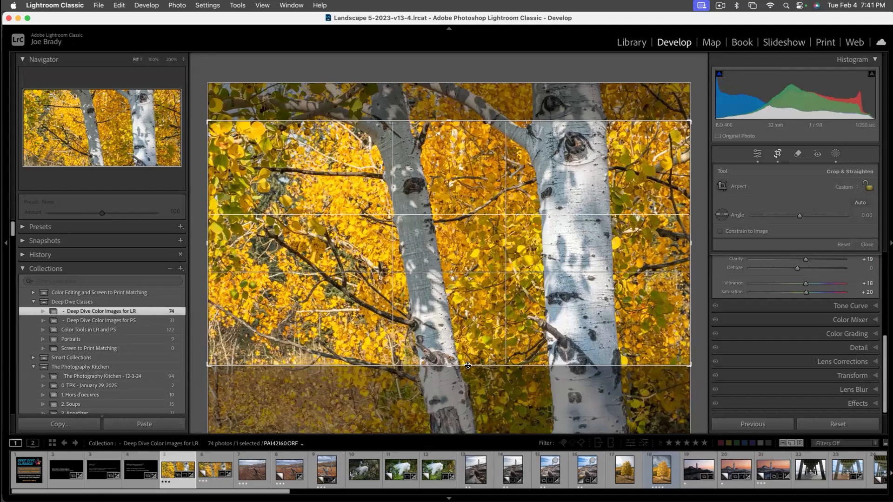
key("Return")
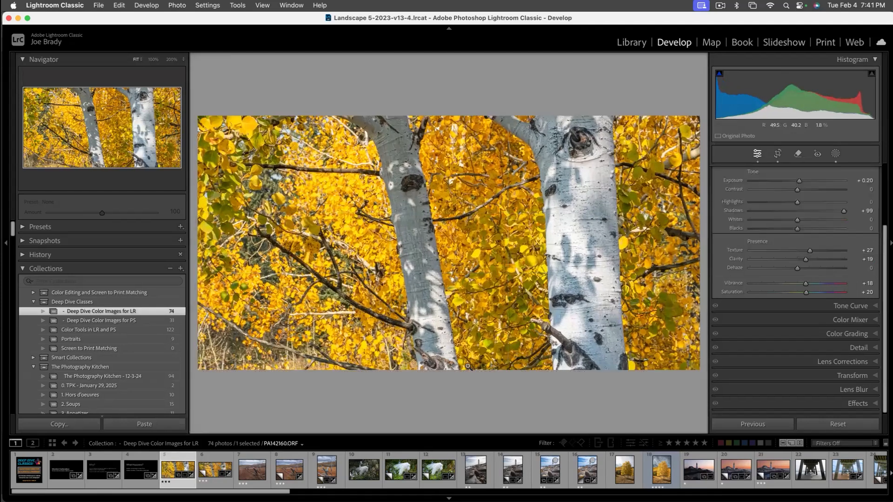
key("f")
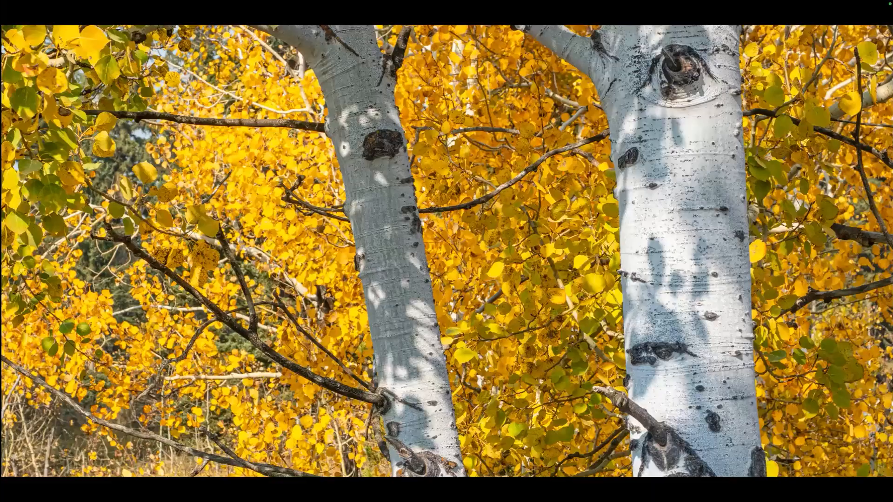
key("f")
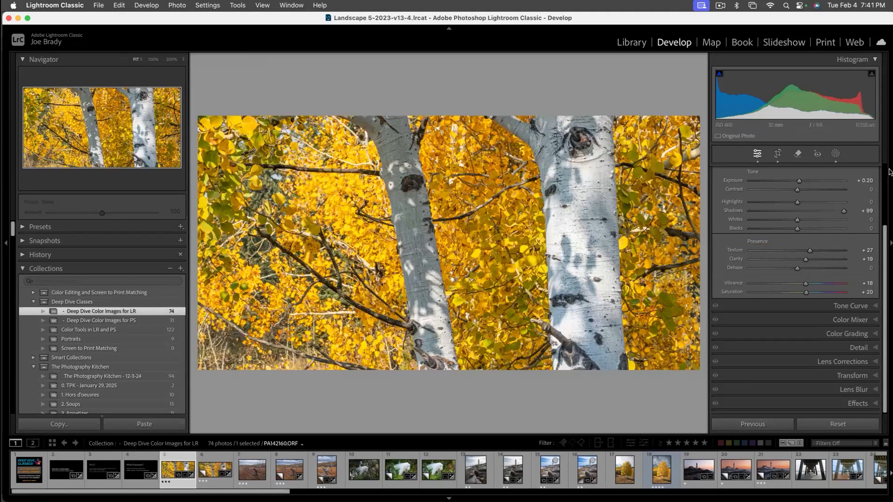
- Try the Auto white balance on the photo and return it to As Shot
scroll(884, 171, "up", 3)
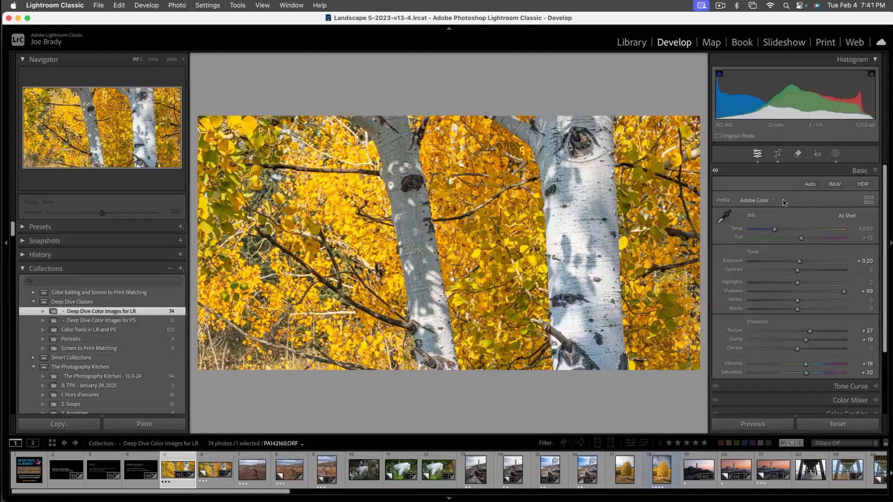
left_click(843, 217)
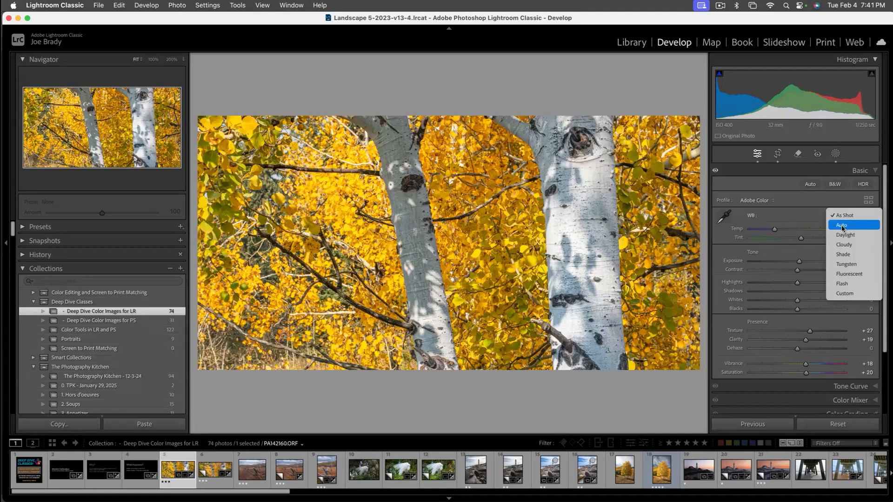
left_click(843, 227)
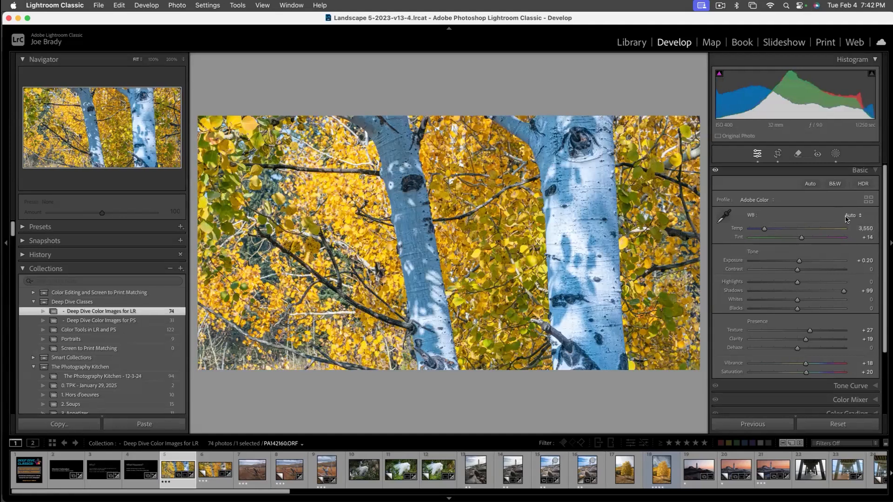
left_click(850, 215)
left_click(847, 204)
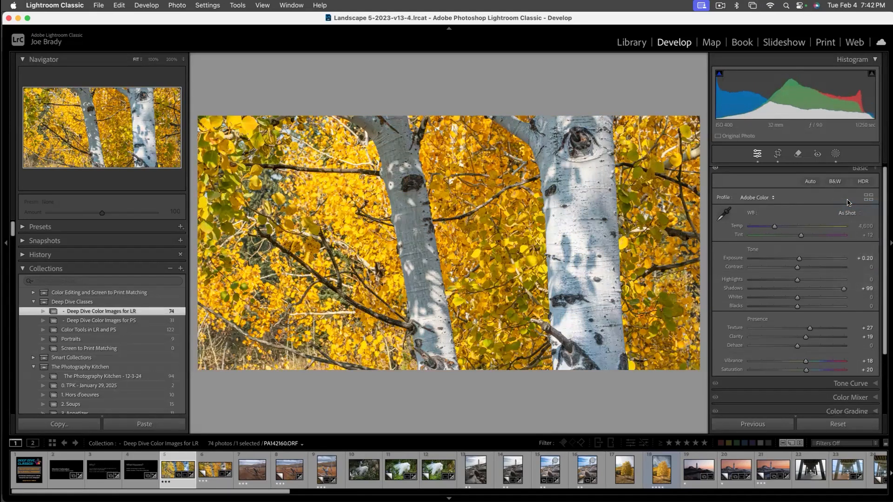
- Try the Daylight white balance on the aspen photo and return it to As Shot
left_click(847, 213)
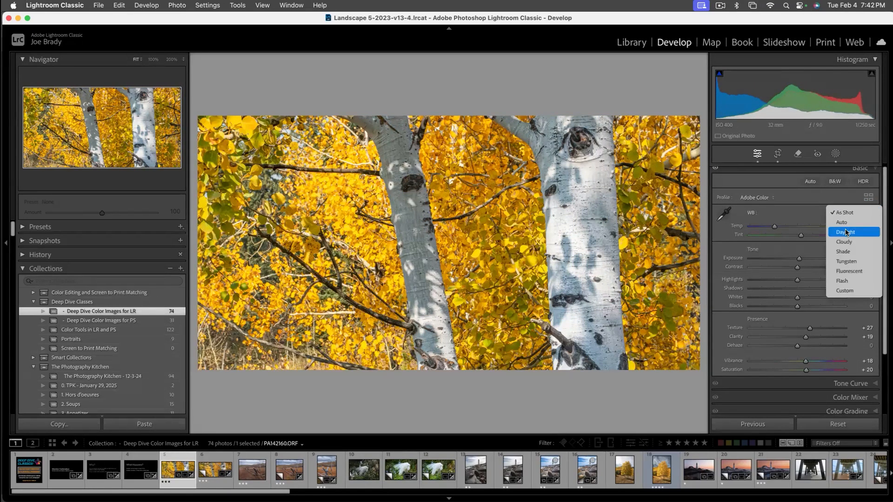
left_click(845, 232)
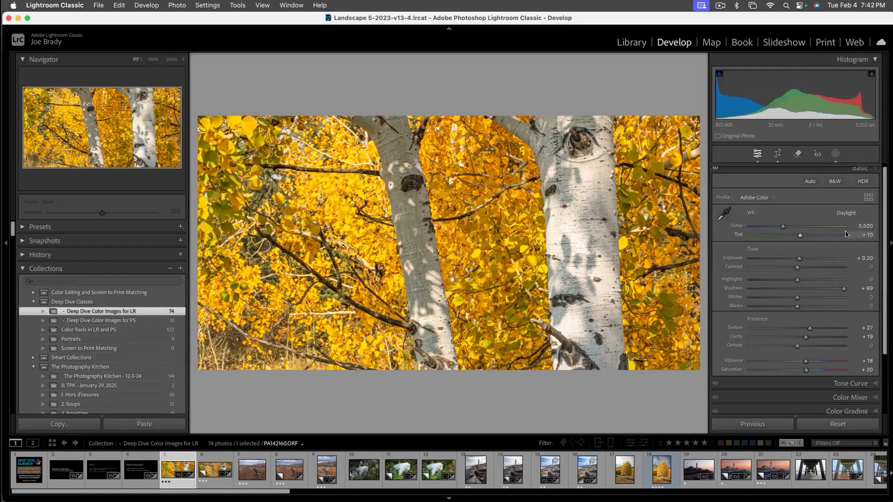
left_click(845, 213)
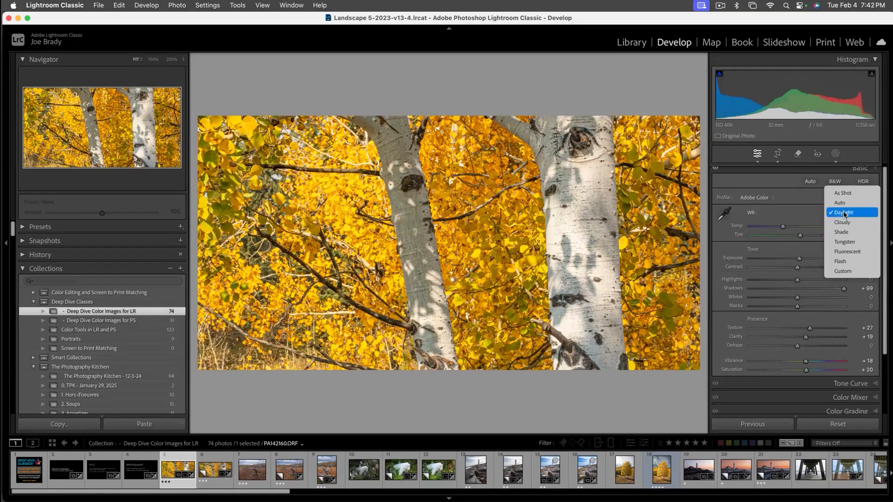
left_click(845, 213)
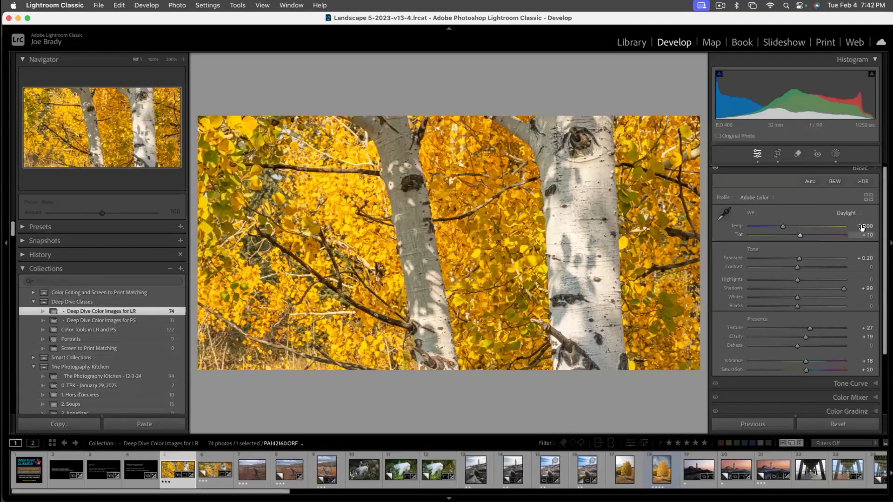
left_click(847, 212)
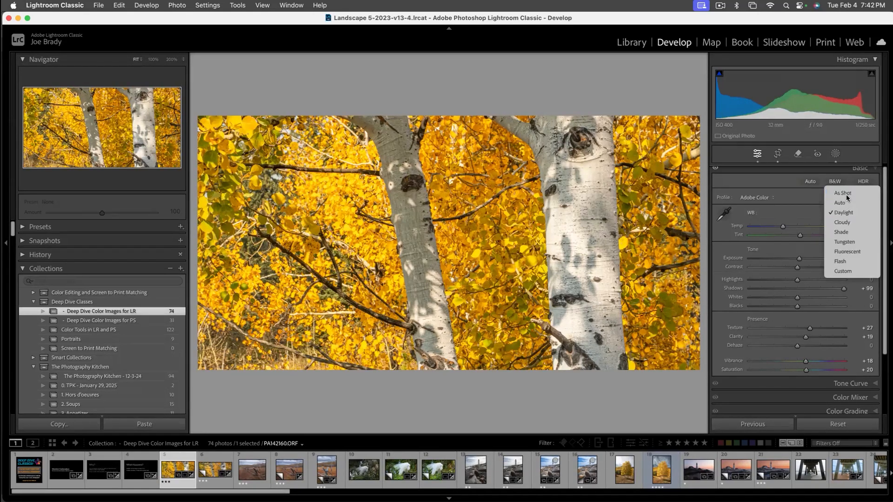
left_click(846, 194)
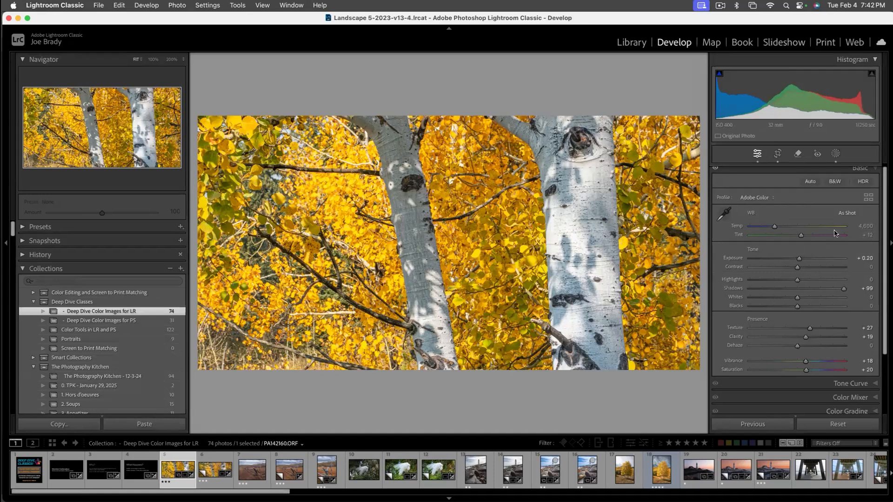
- Try the Cloudy white balance on the aspen photo and restore the As Shot setting
left_click(850, 214)
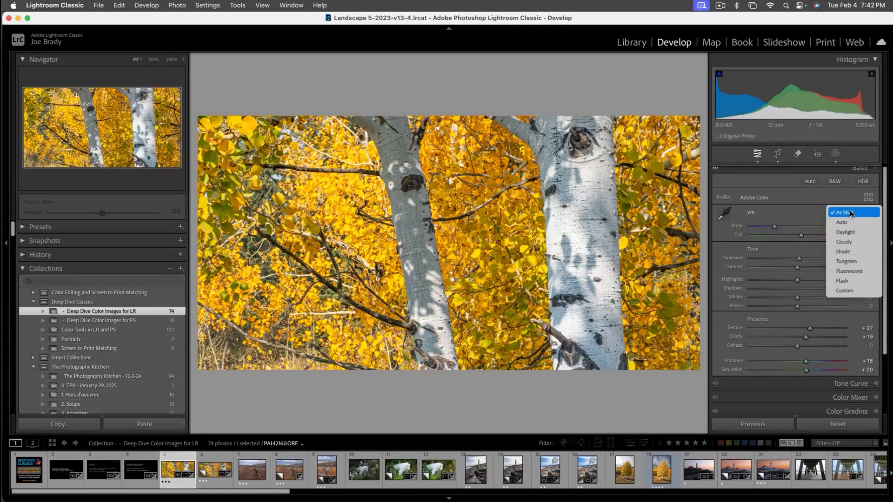
left_click(848, 242)
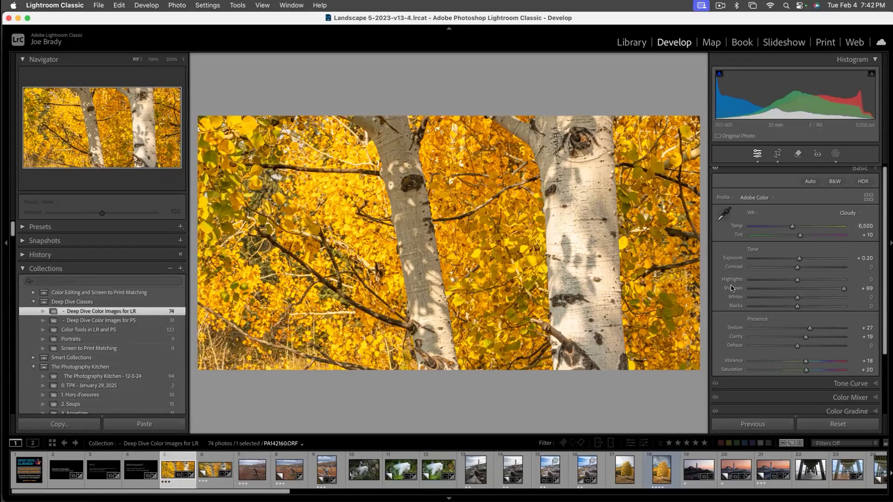
left_click(848, 213)
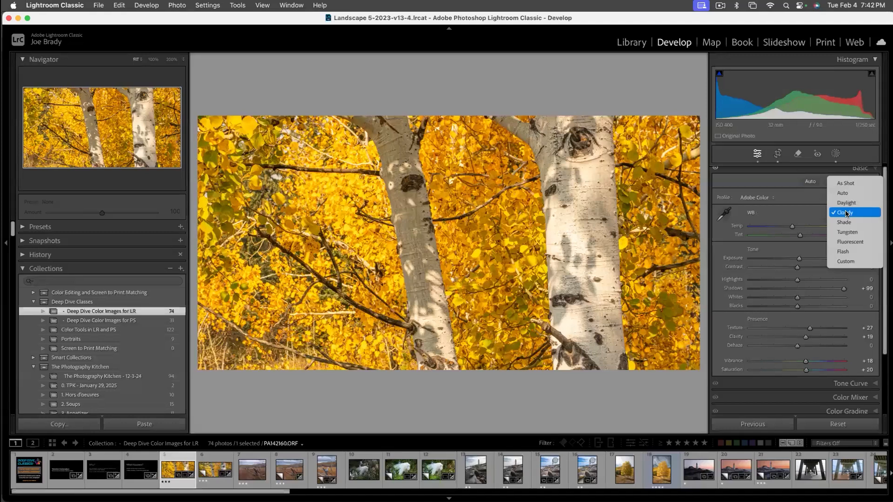
left_click(847, 182)
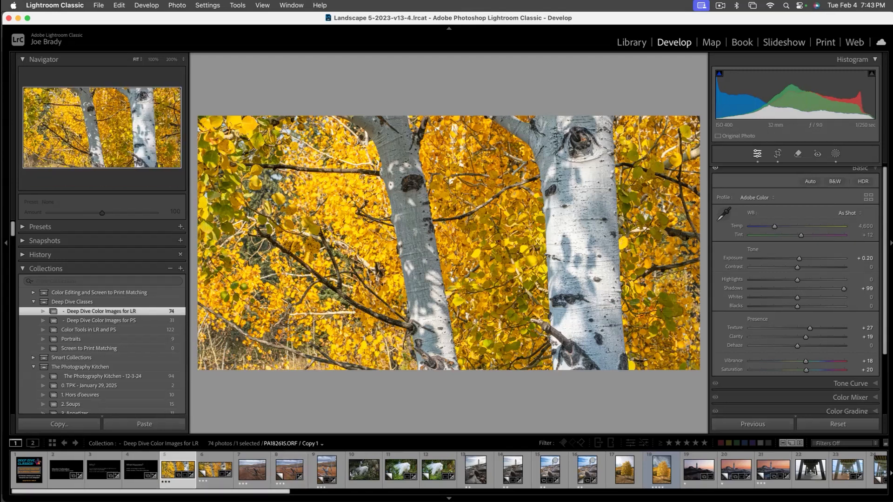
- Open the desert photo of the handheld ColorChecker chart and export it with the ColorChecker Camera Calibration preset
scroll(289, 469, "down", 15)
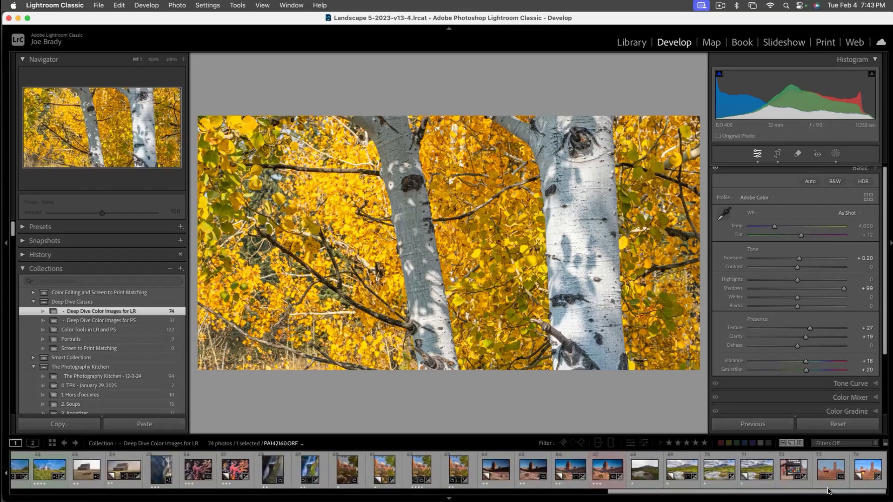
left_click(785, 471)
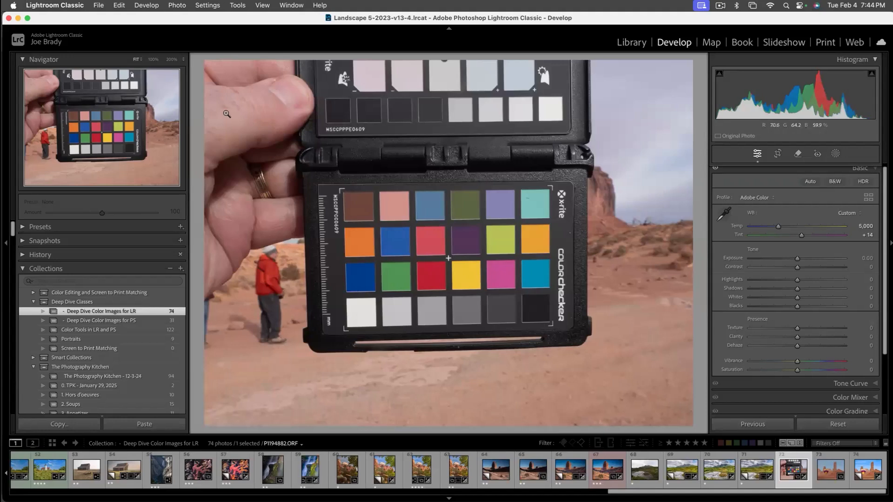
left_click(100, 7)
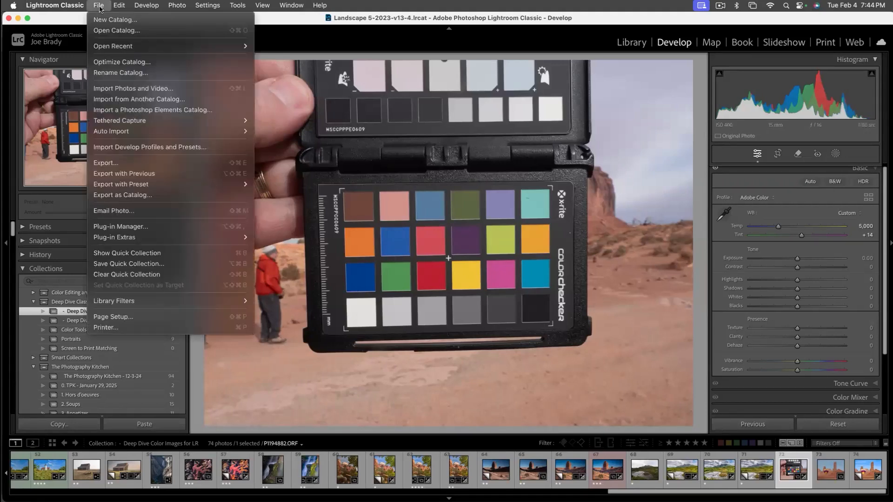
left_click(100, 7)
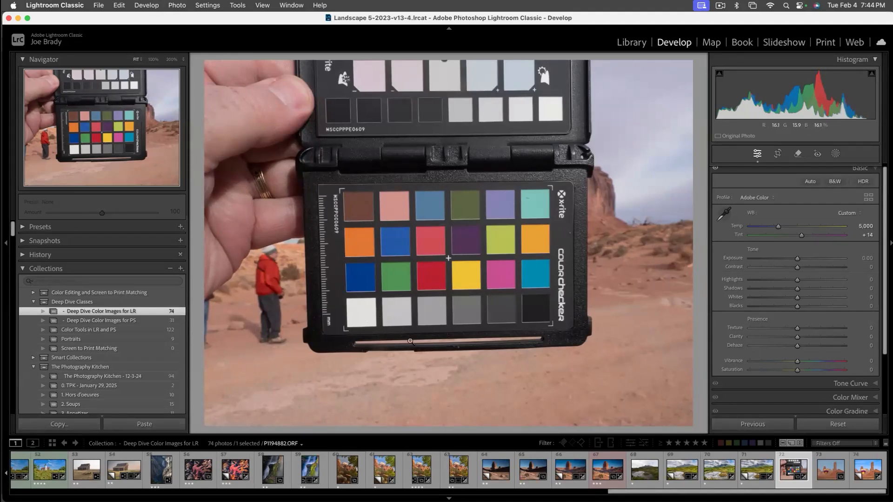
left_click(99, 6)
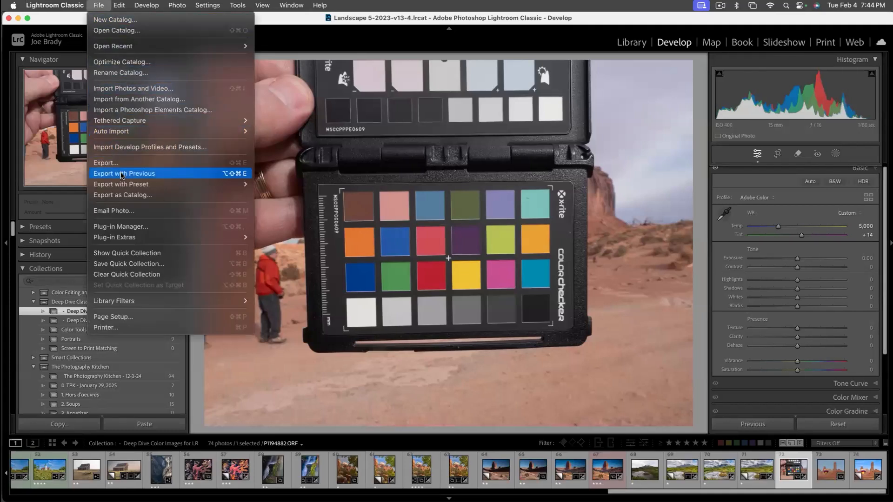
mouse_move(124, 185)
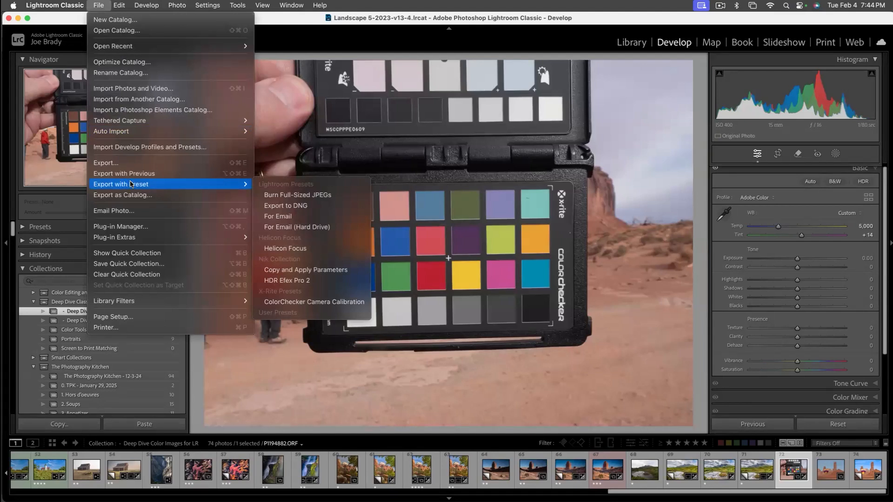
left_click(361, 305)
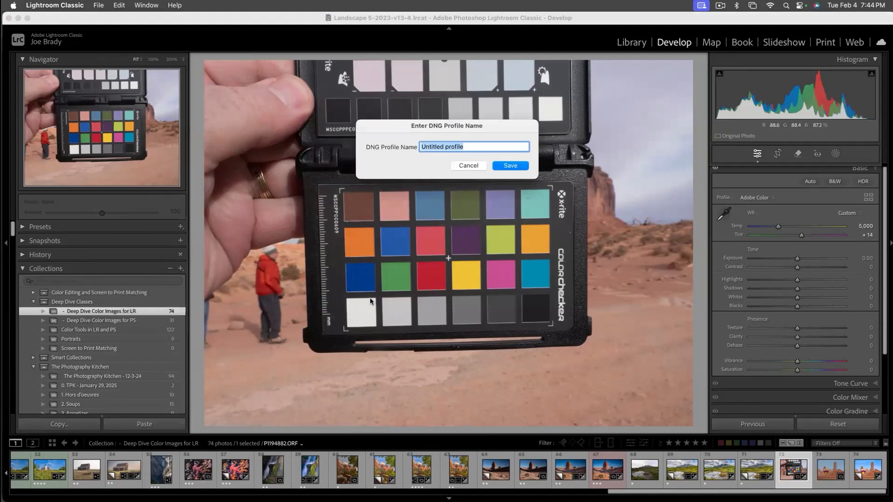
- Save the DNG profile under the name Feb 4 and dismiss the notice once the profile has been generated
key("BackSpace")
type("Feb 4")
key("Return")
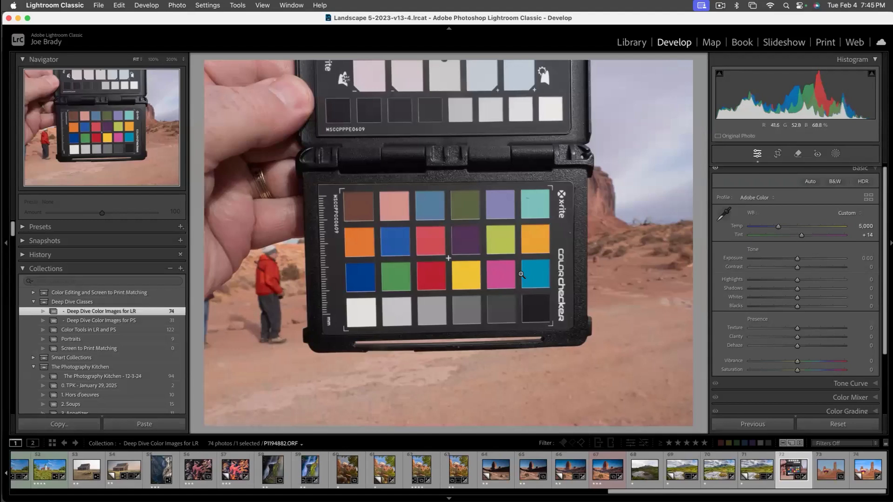
left_click(464, 273)
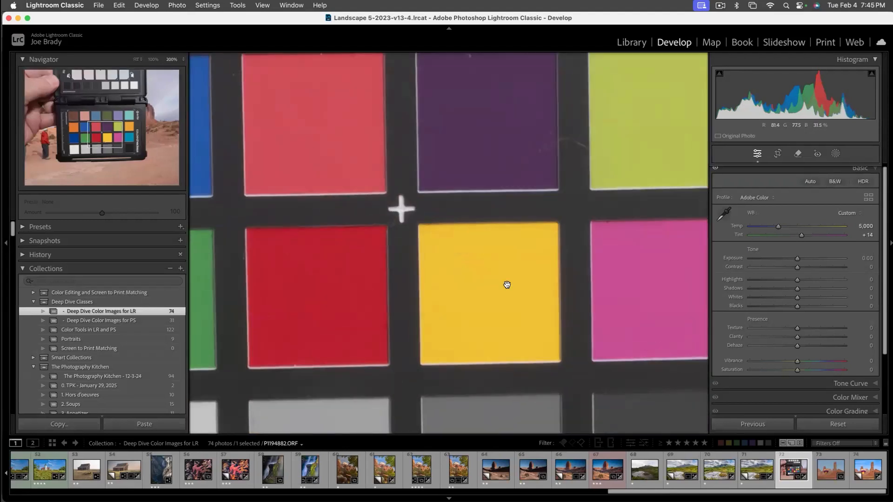
left_click(506, 285)
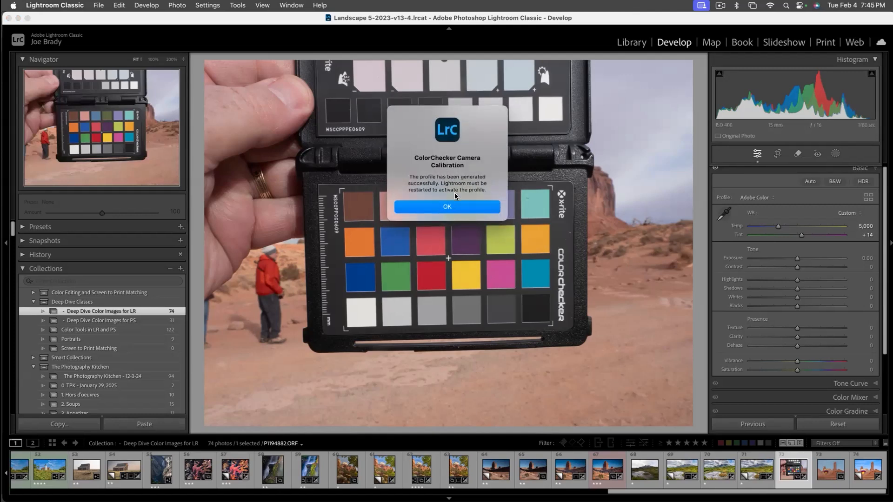
left_click(448, 209)
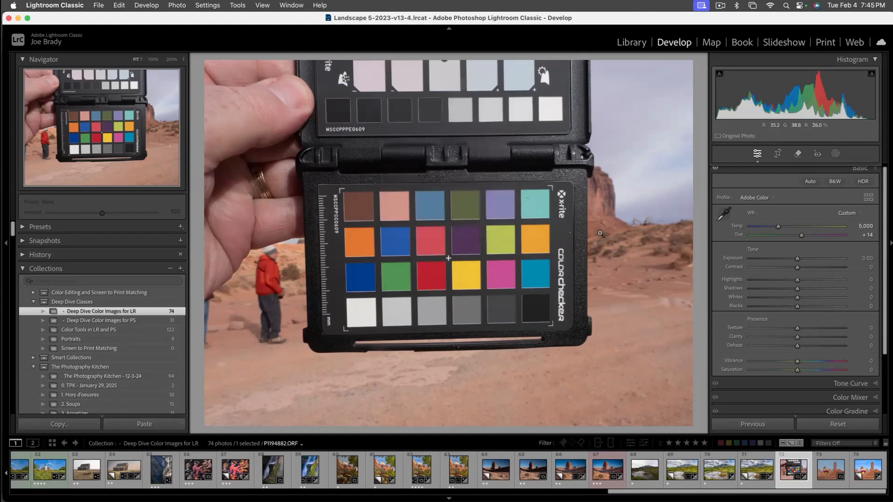
- Sample the white balance from the chart's turquoise patch, and resample it from the third patch of the neutral gray row
left_click(724, 214)
left_click(531, 202)
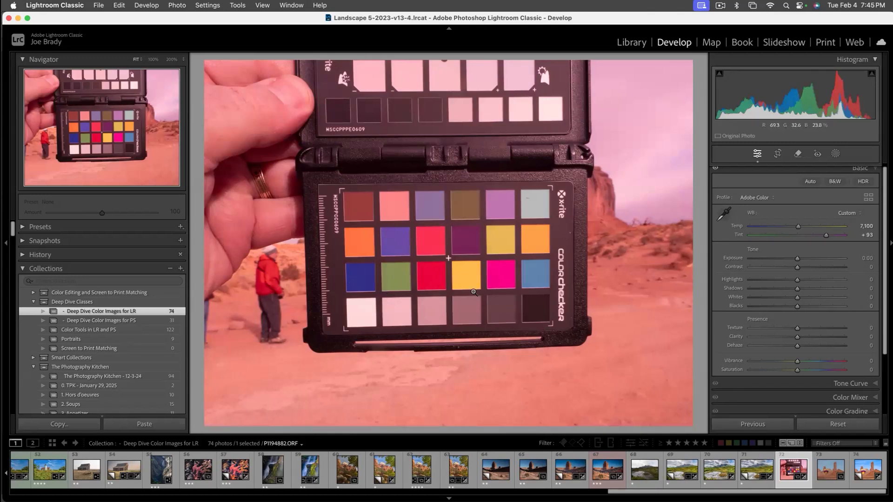
left_click(724, 215)
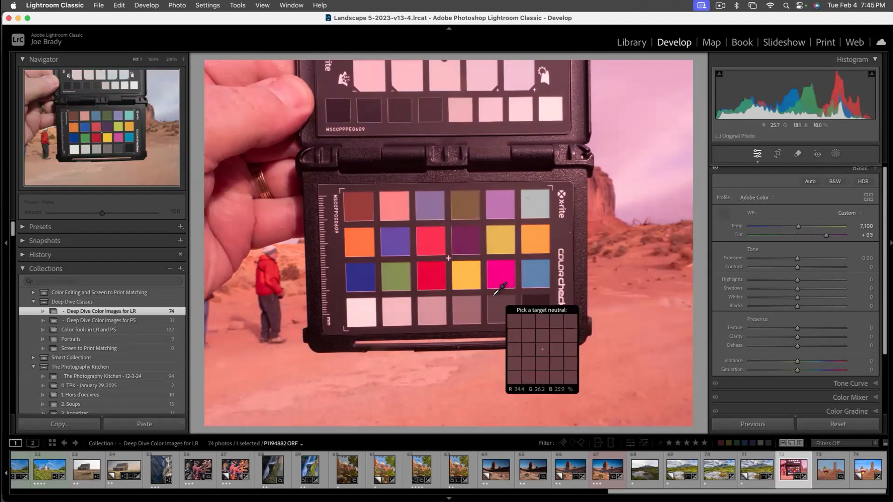
left_click(431, 310)
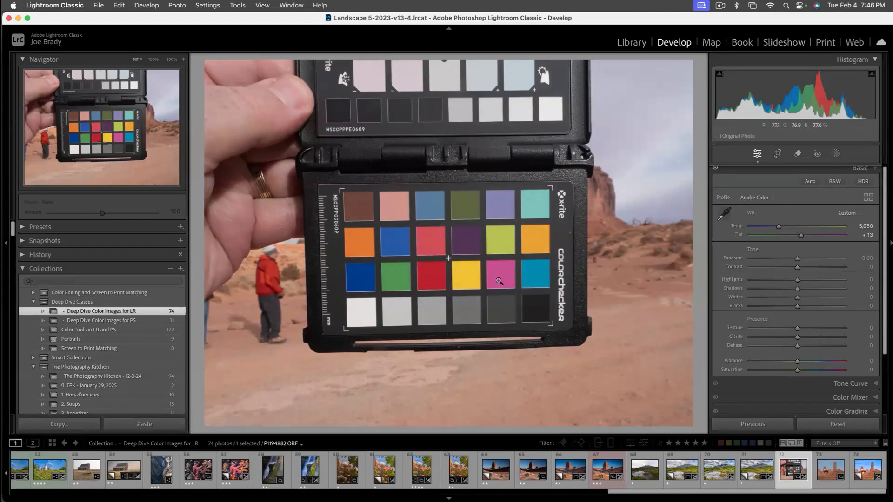
- View the color chart at 50% with all its patches in frame and apply the Jan 29 profile
left_click(172, 59)
left_click(182, 60)
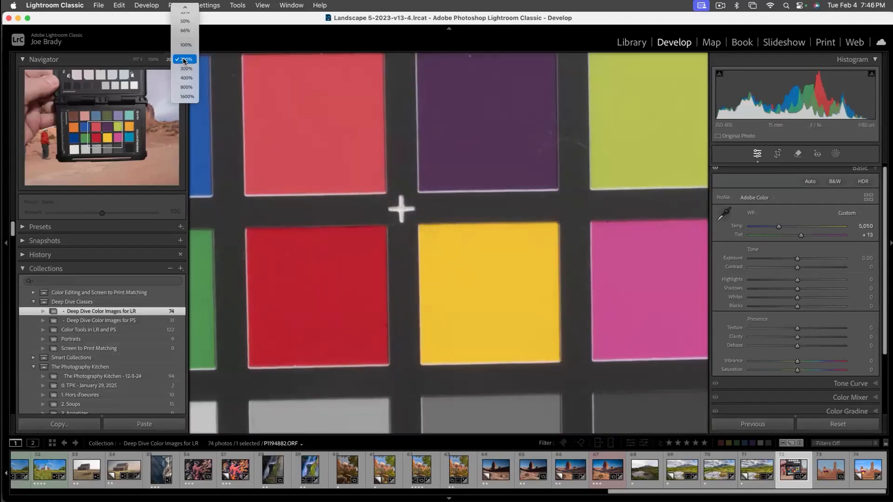
left_click(185, 20)
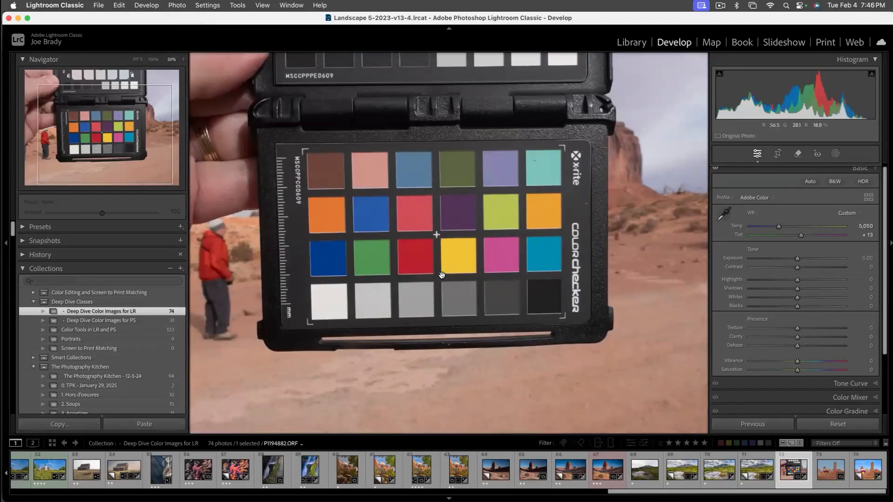
left_click_drag(480, 291, 507, 324)
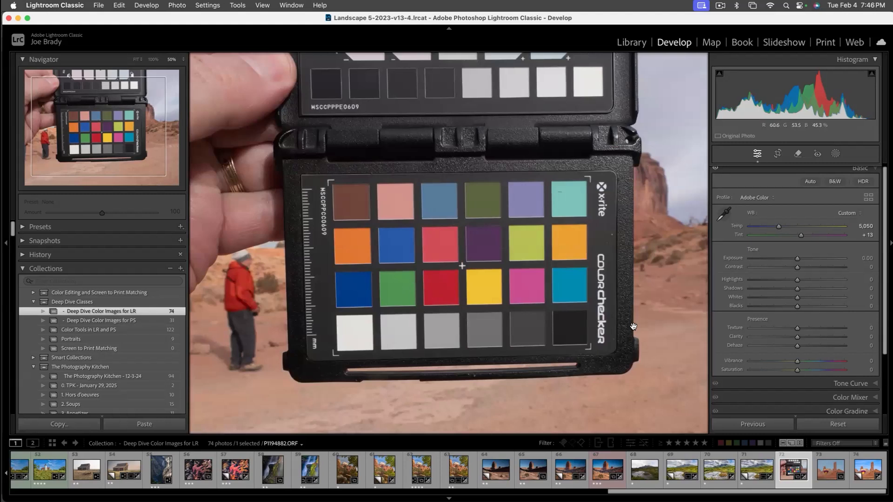
left_click(757, 199)
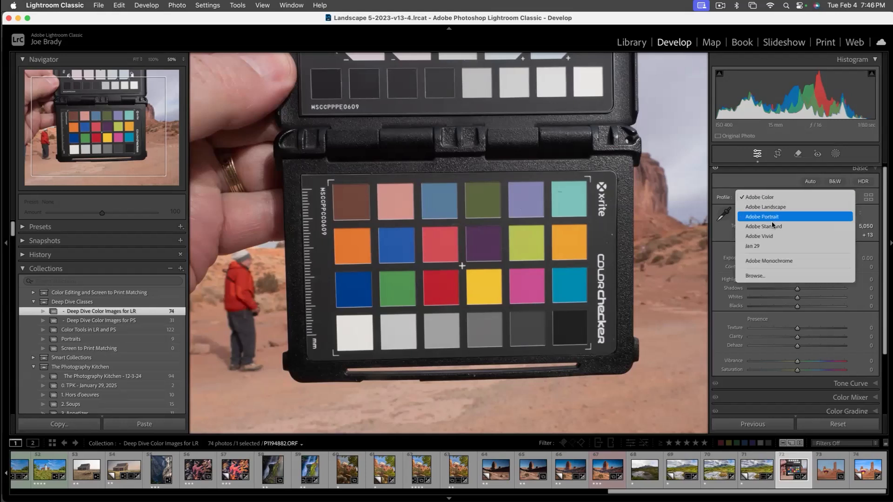
left_click(785, 247)
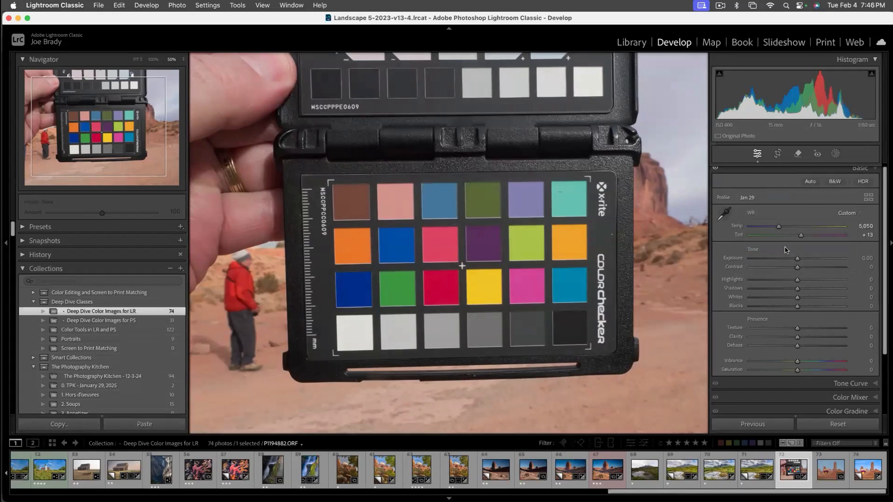
- Switch the chart photo's profile to Adobe Color and back to Jan 29 to compare the patch colors
left_click(751, 197)
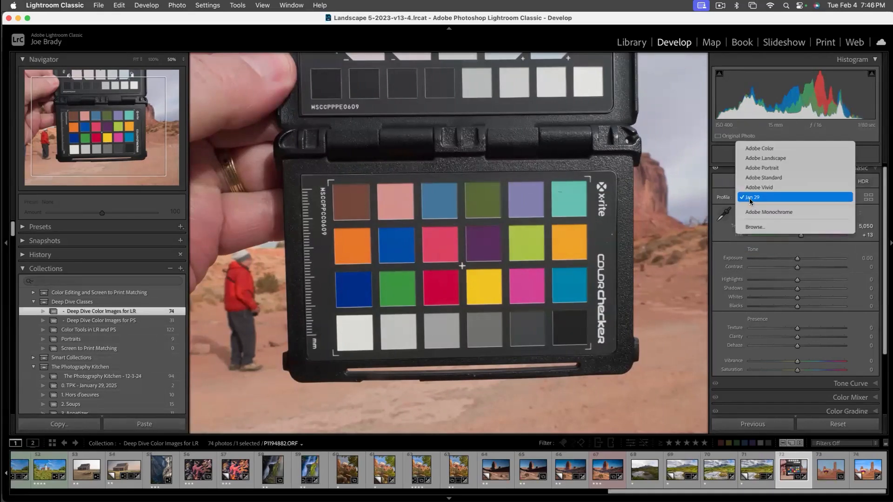
left_click(755, 149)
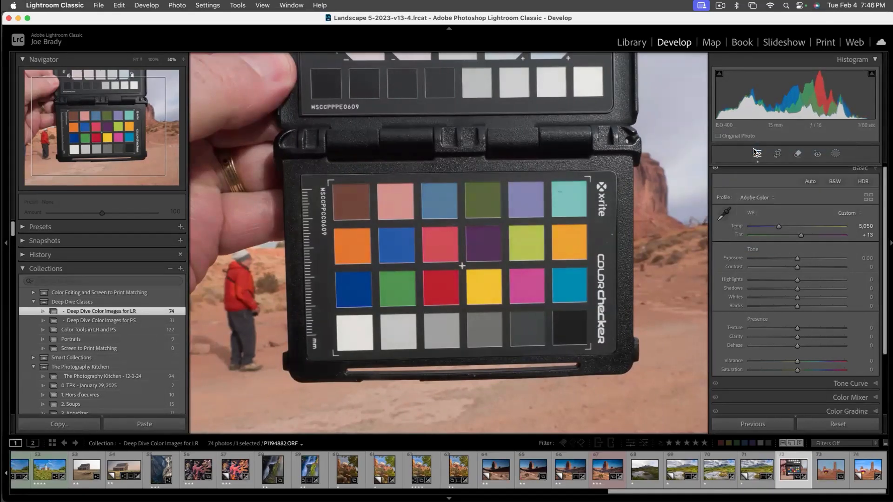
left_click(757, 199)
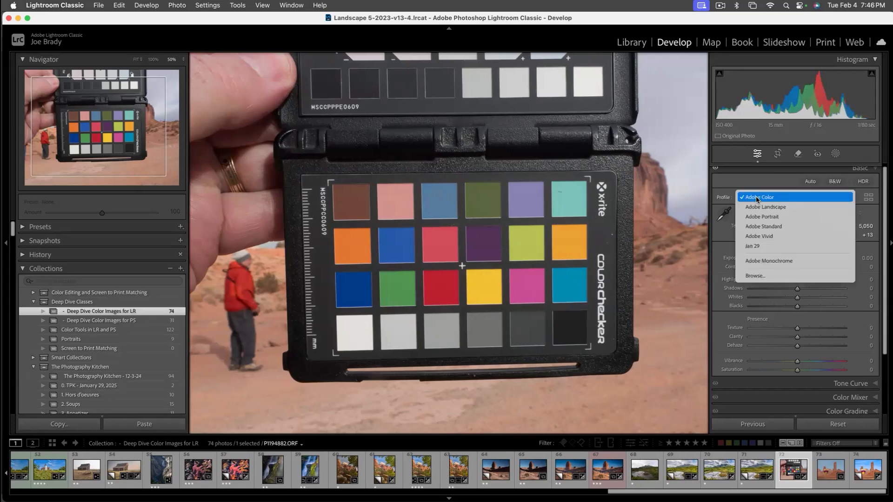
left_click(759, 248)
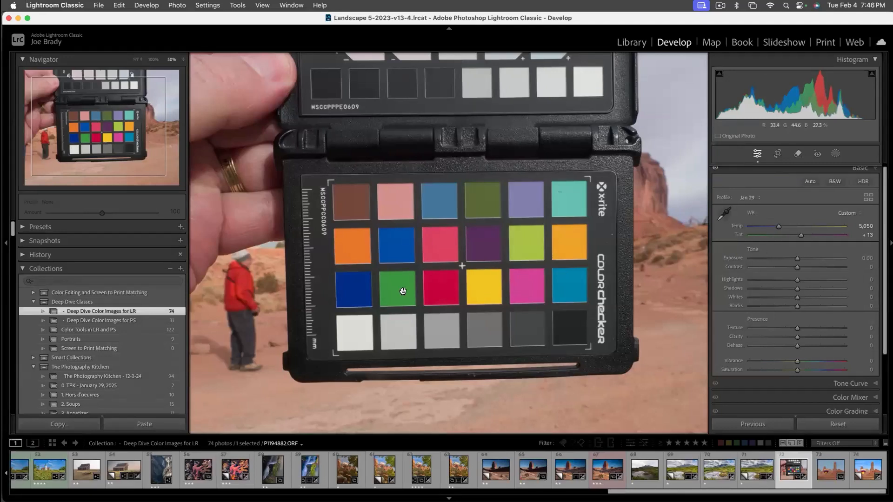
- View the chart's lower patches at 100% and compare them under Adobe Color and Jan 29, leaving Jan 29 applied
left_click(153, 60)
left_click_drag(113, 139, 89, 141)
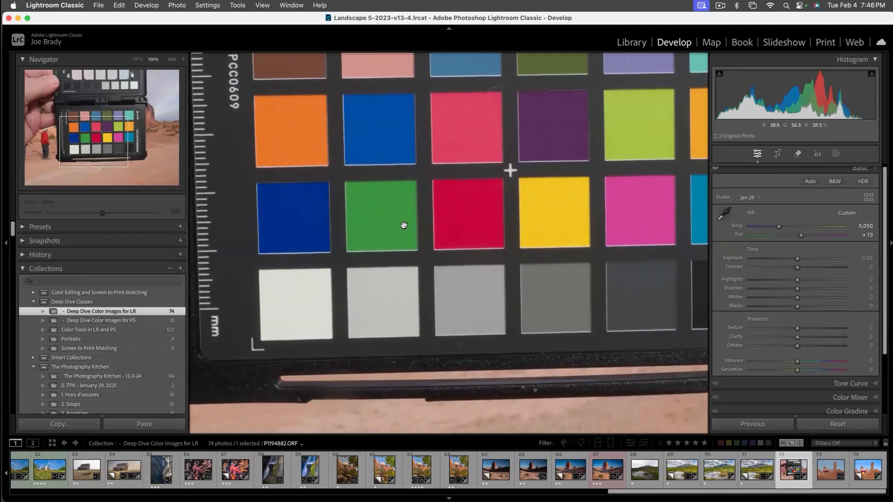
left_click(751, 198)
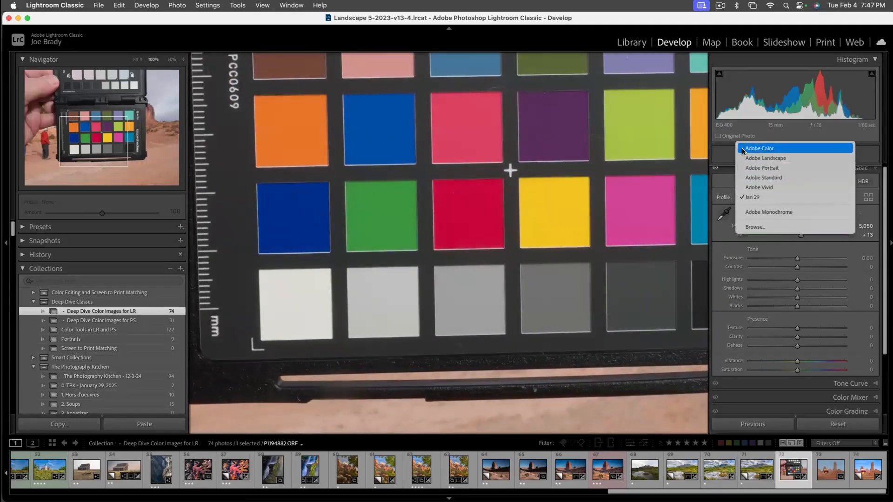
left_click(743, 149)
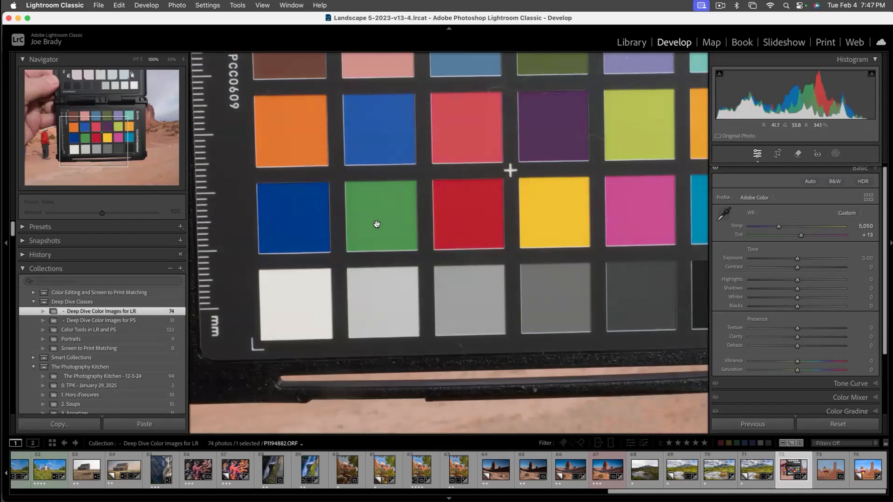
left_click(754, 197)
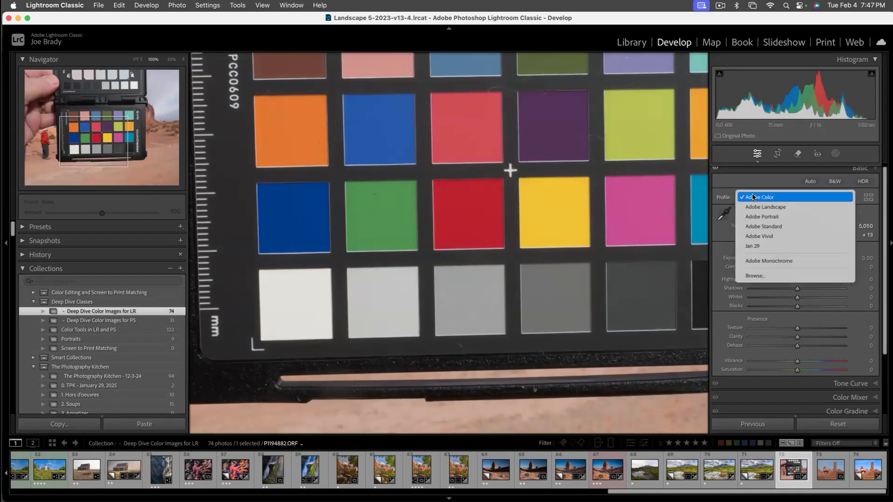
left_click(753, 246)
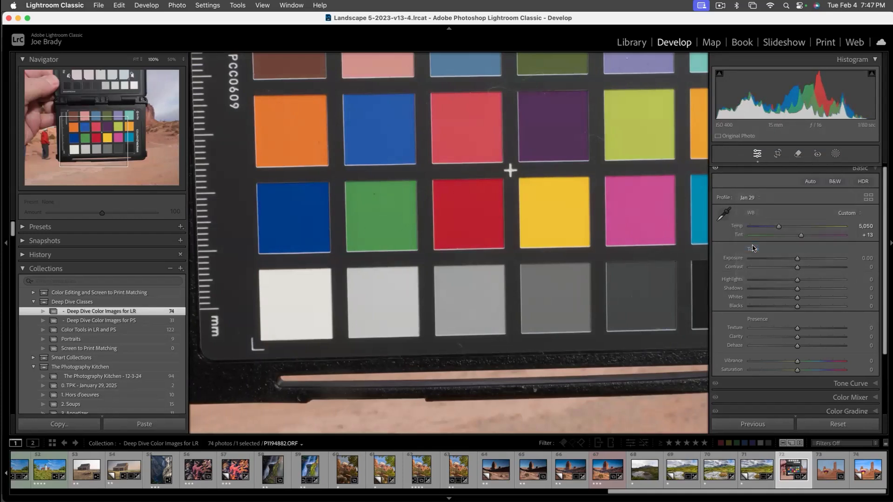
- Compare the patches beside the ColorChecker lettering under Adobe Color and Jan 29, keep Jan 29, and fit the whole photo in view
left_click_drag(632, 167, 503, 252)
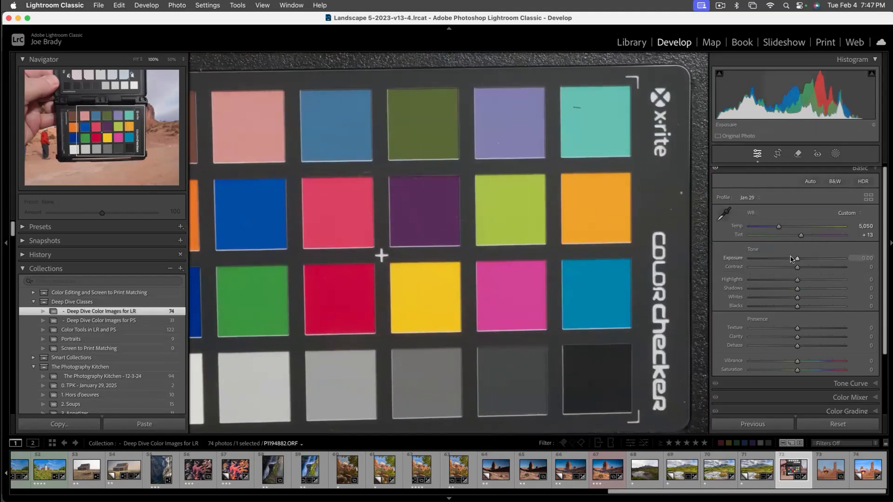
left_click(748, 197)
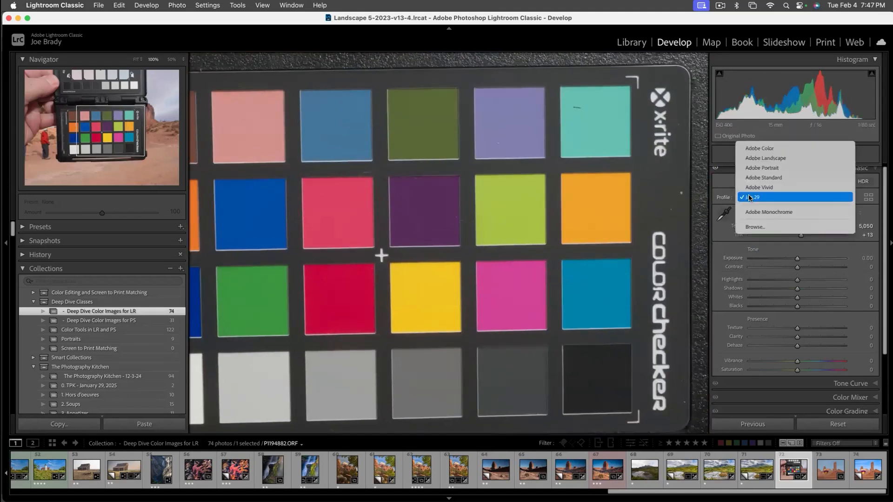
left_click(749, 149)
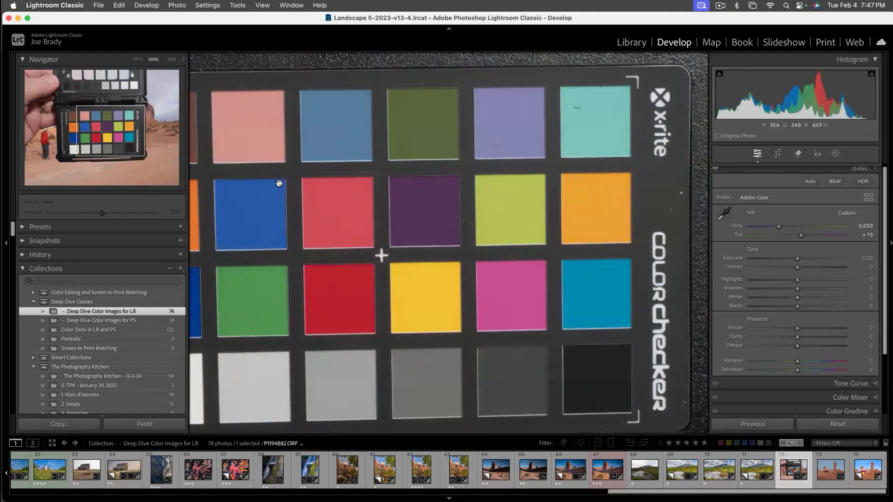
left_click(757, 197)
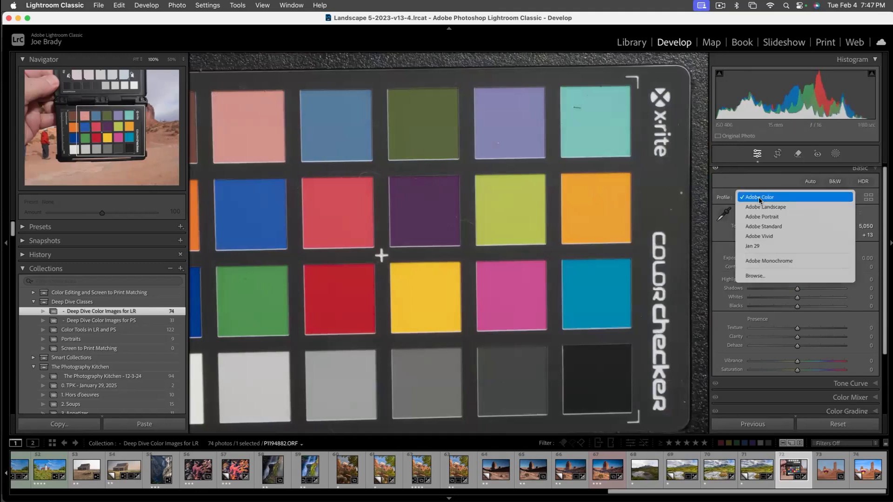
left_click(758, 246)
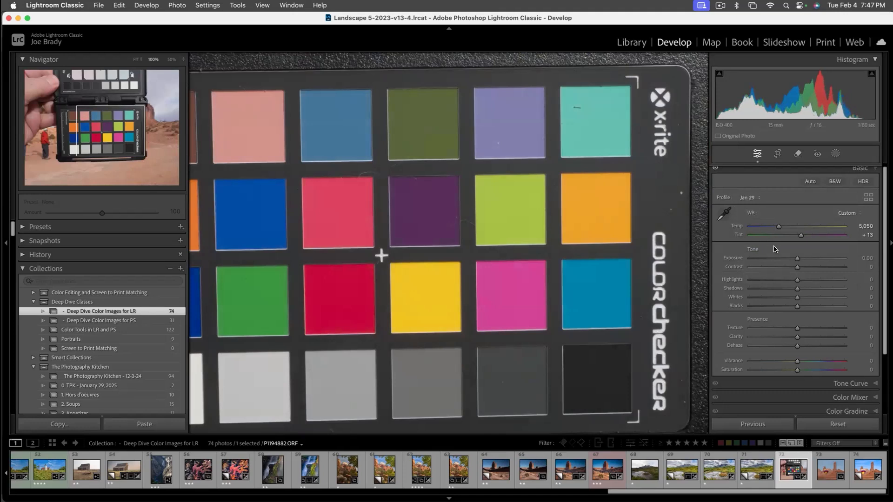
key("z")
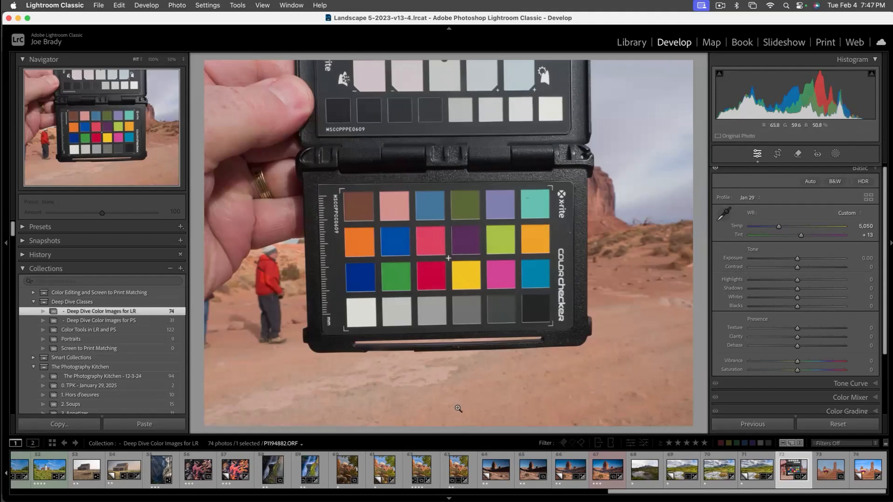
- Make a virtual copy of the unedited landscape photo PA182615.ORF with the wooden fence and log cabin
left_click_drag(615, 492, 18, 492)
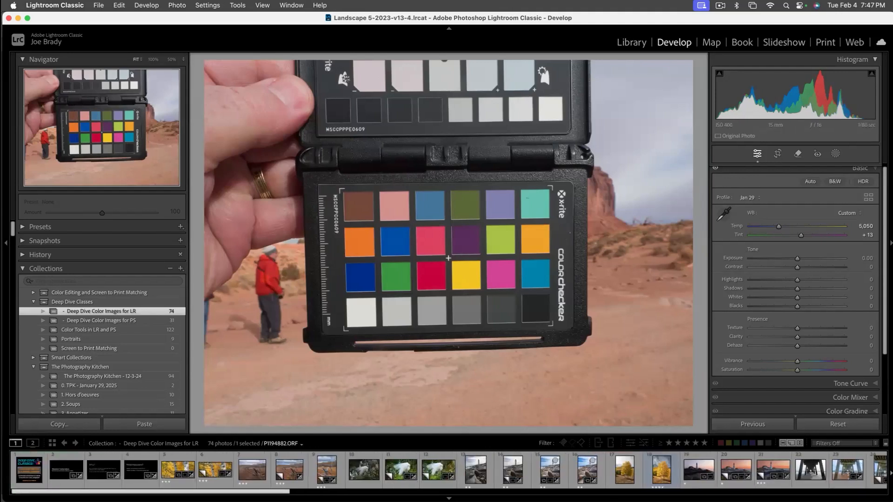
left_click(250, 470)
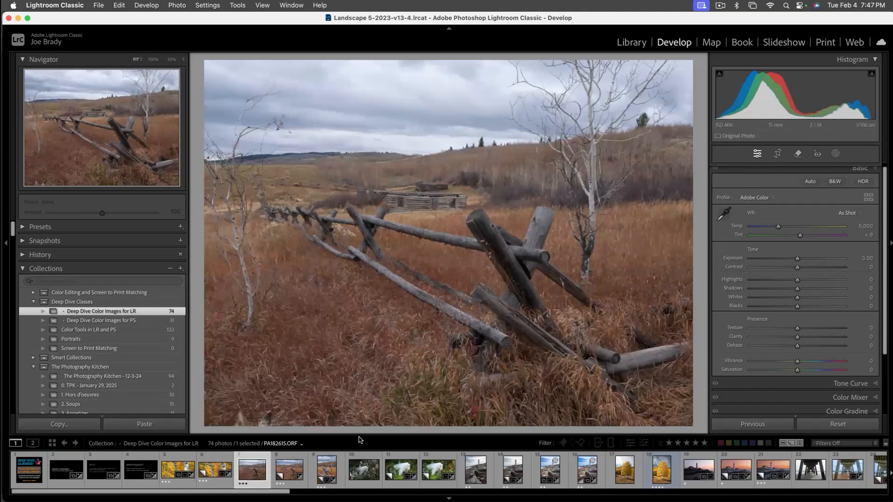
key("super+apostrophe")
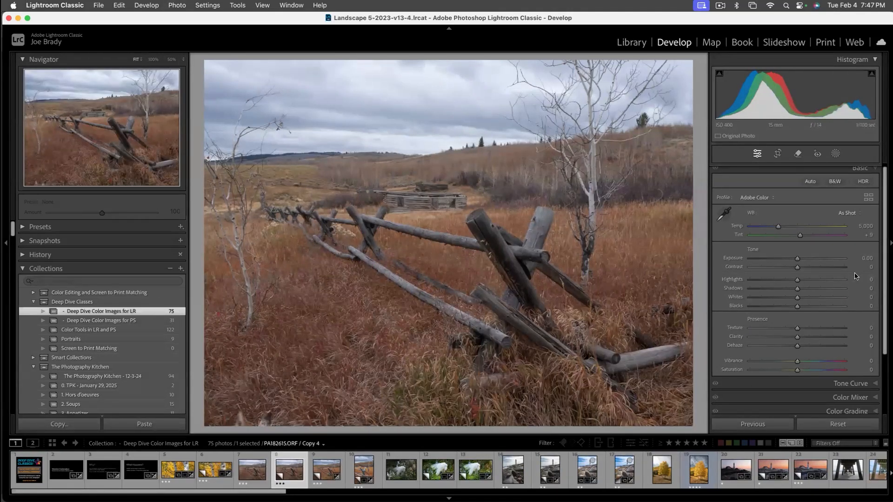
- Set the fence photo's Shadows to +100, Highlights to -99 and Exposure to +0.20
left_click_drag(796, 289, 847, 289)
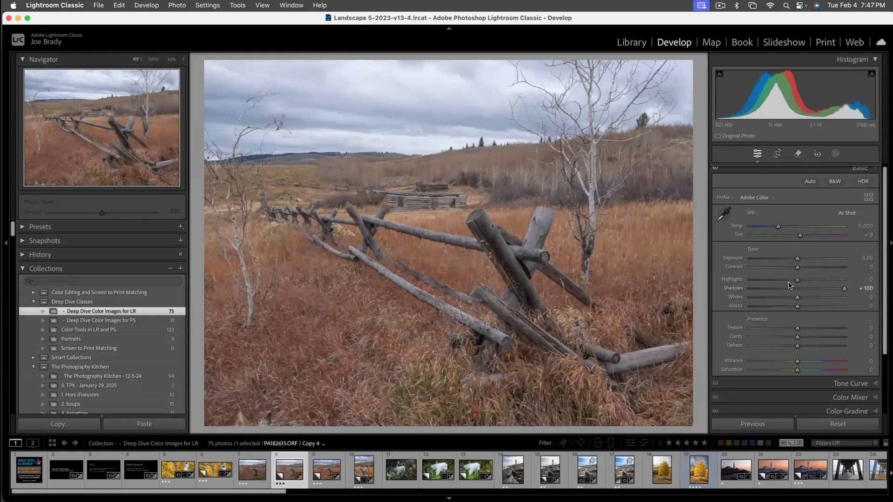
left_click(749, 280)
left_click_drag(797, 259, 799, 259)
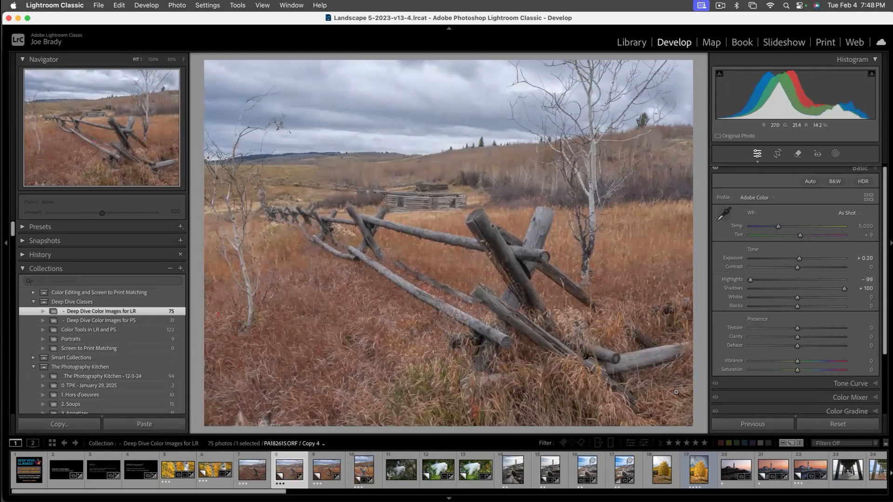
- Set the fence photo's Texture to +43, Clarity to +26 and Dehaze to +10
left_click(817, 328)
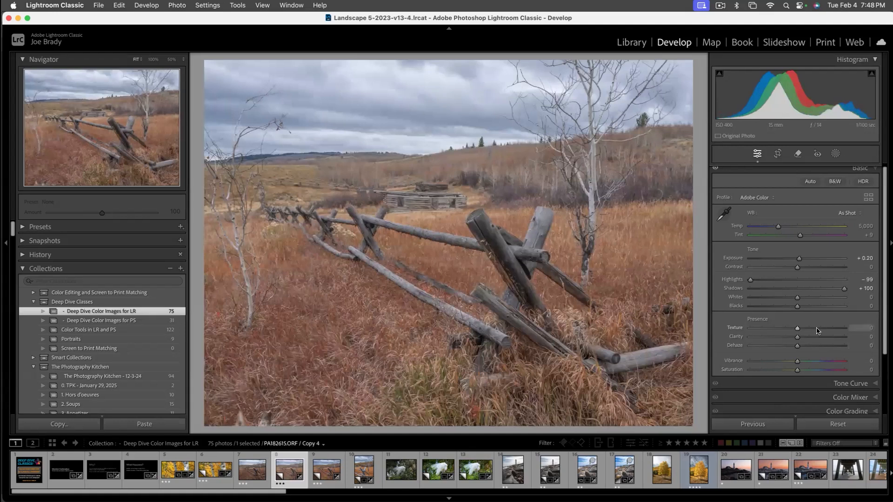
left_click(809, 337)
left_click(801, 345)
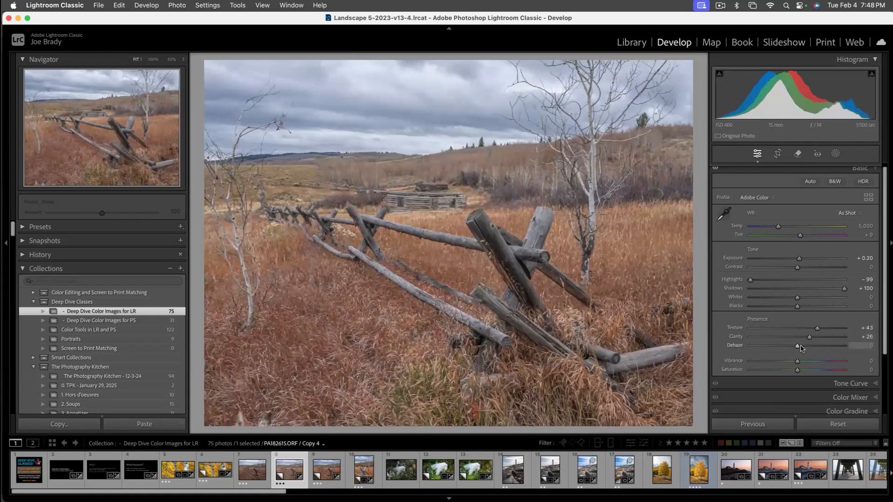
- Apply the Jan 29 profile to the fence photo, compare it with Adobe Color, and return to Jan 29
left_click(752, 199)
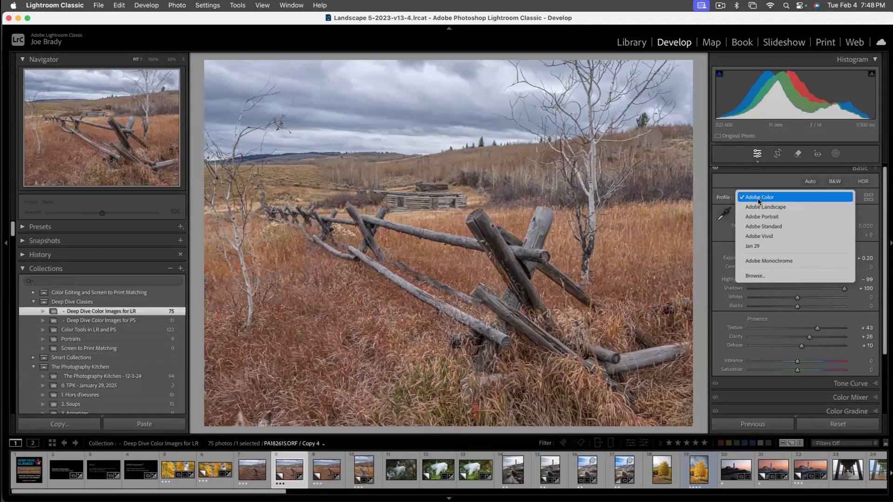
left_click(774, 245)
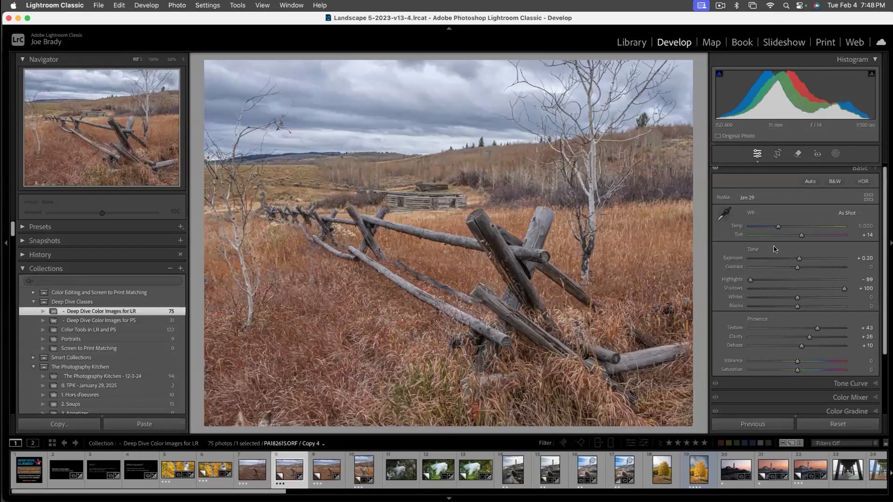
left_click(750, 198)
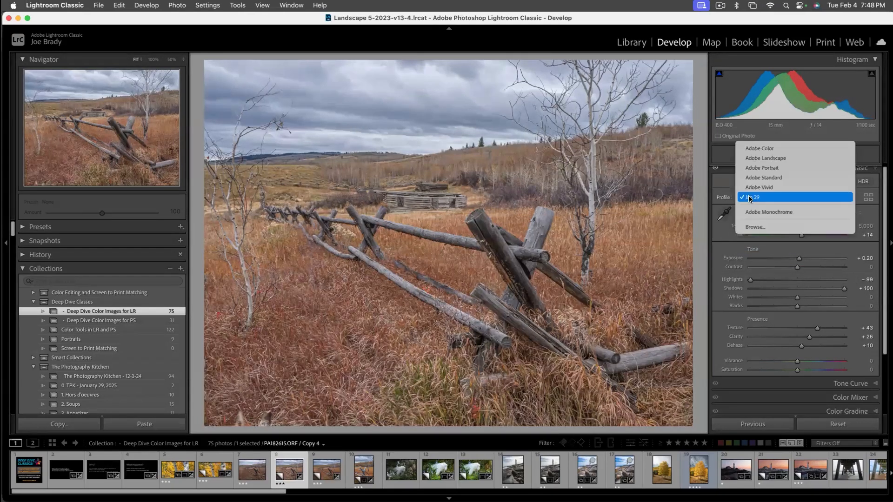
left_click(749, 149)
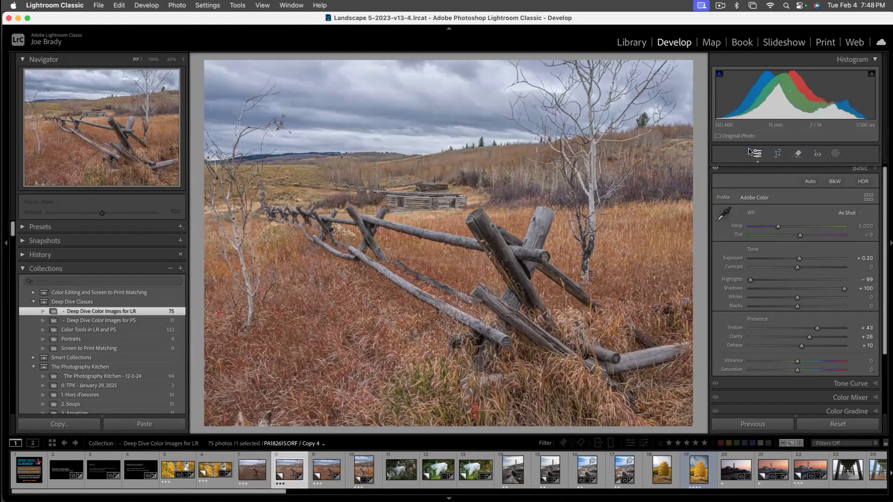
left_click(756, 198)
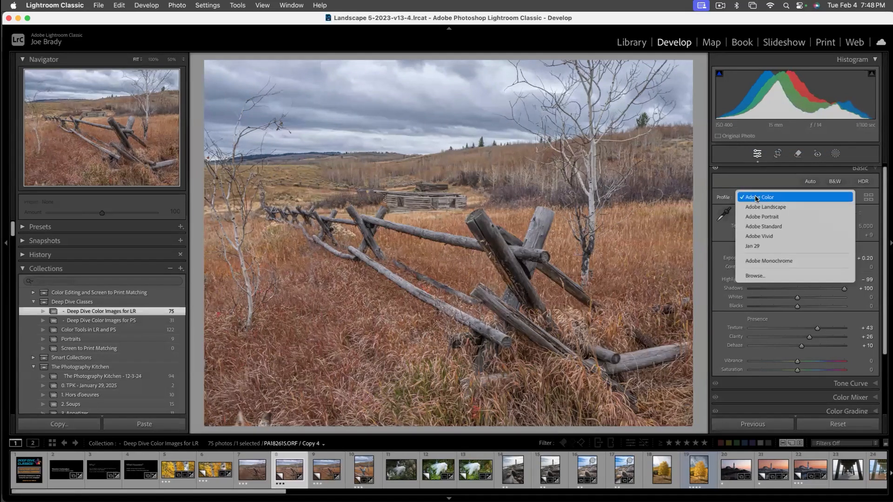
left_click(756, 247)
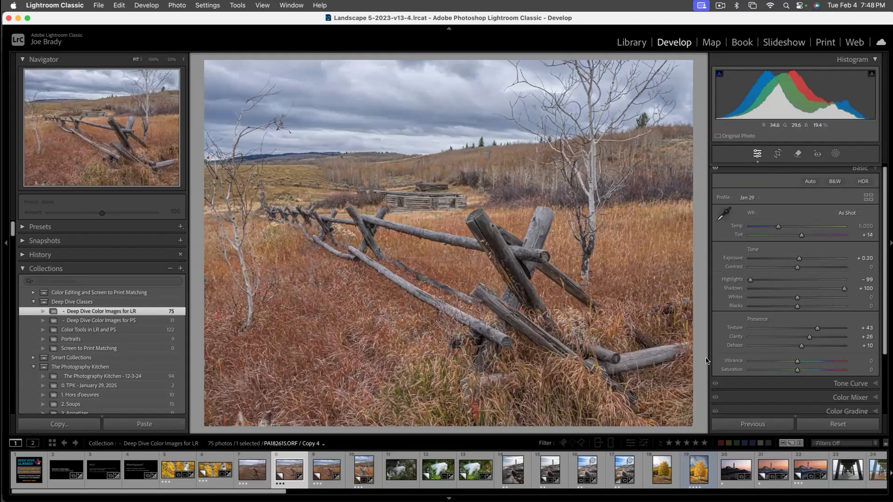
- Set the fence photo's Vibrance to +24 and Saturation to +15
left_click_drag(796, 361, 803, 361)
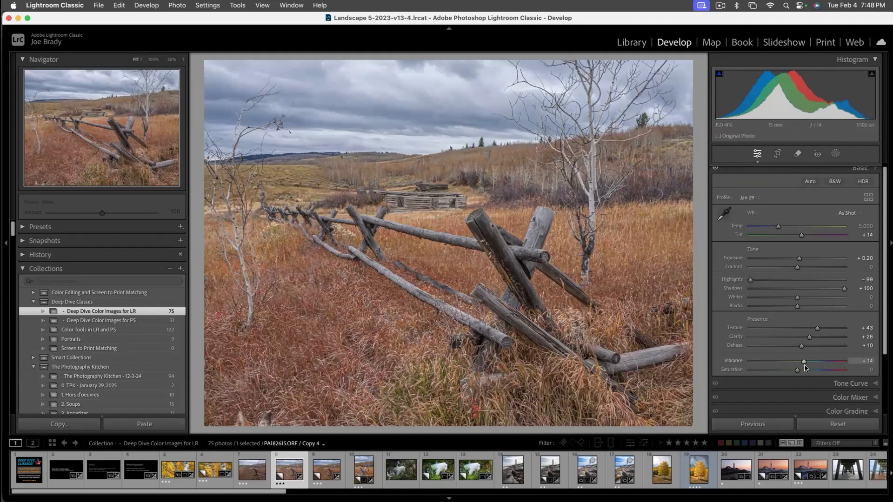
left_click(804, 370)
left_click_drag(804, 362, 808, 361)
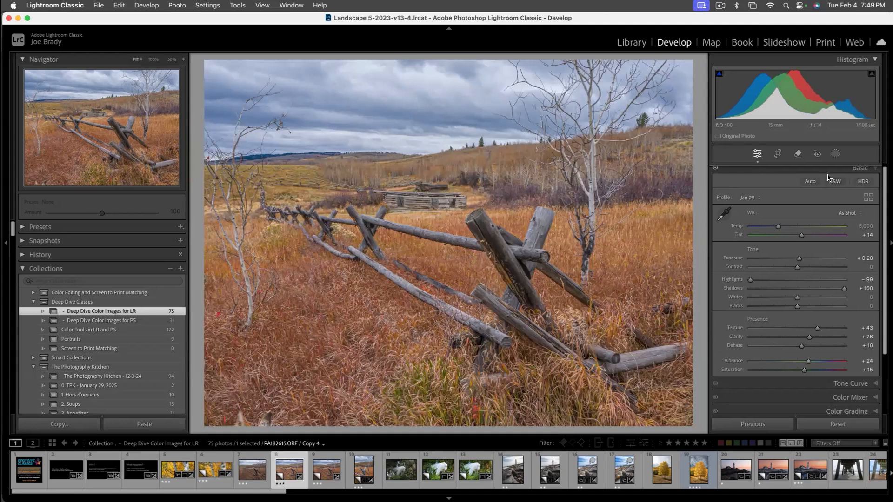
- Create a subject mask for the fence and subtract the grass below the cabin and the tree trunk with a brush
left_click(836, 155)
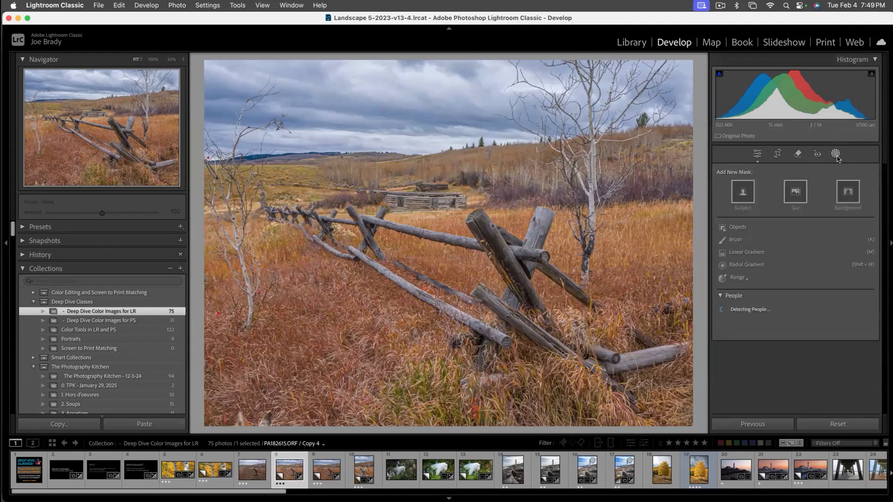
left_click(743, 192)
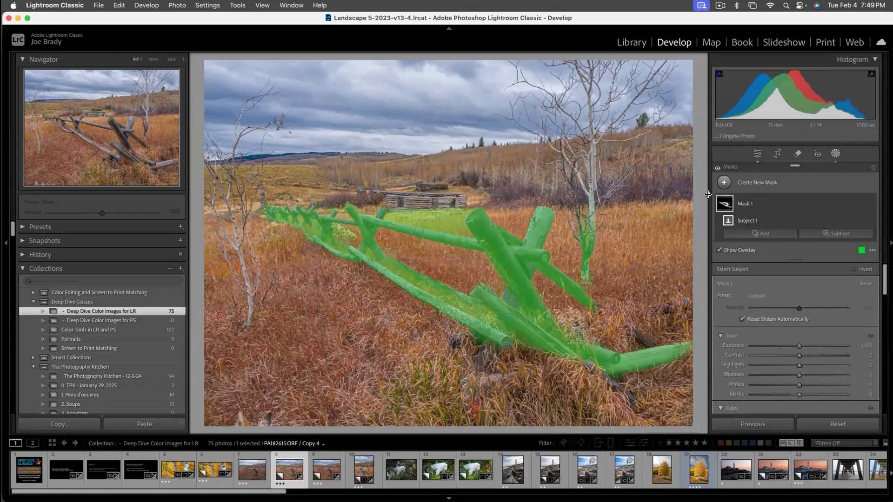
left_click(827, 234)
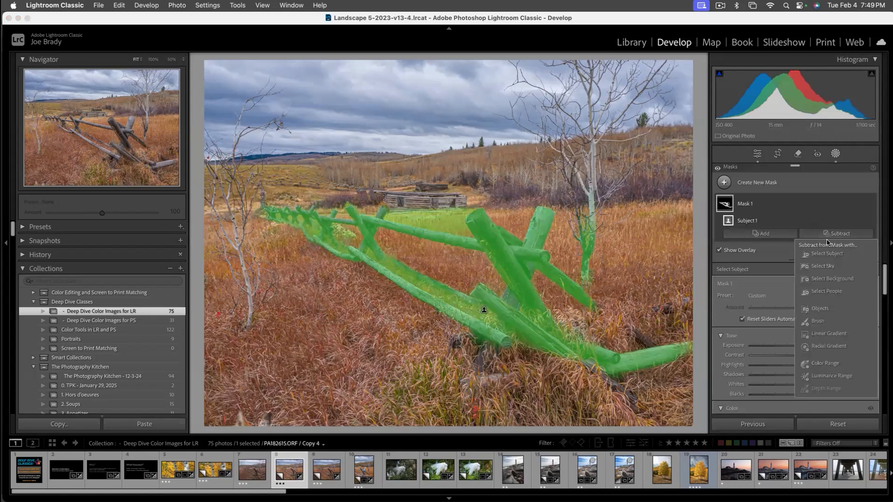
left_click(823, 321)
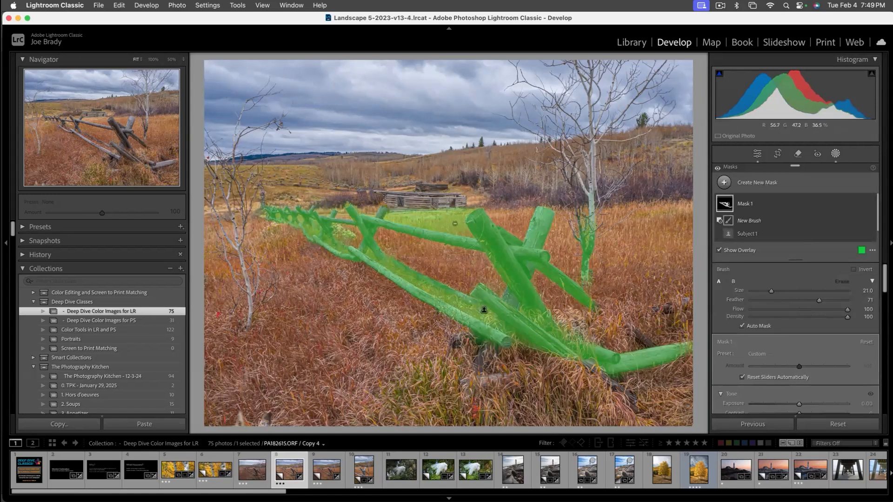
left_click_drag(456, 223, 403, 218)
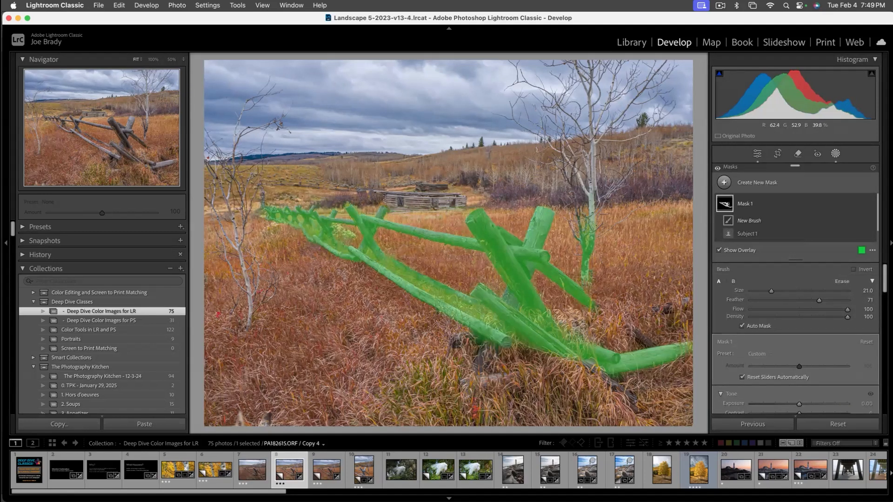
left_click_drag(588, 215, 587, 280)
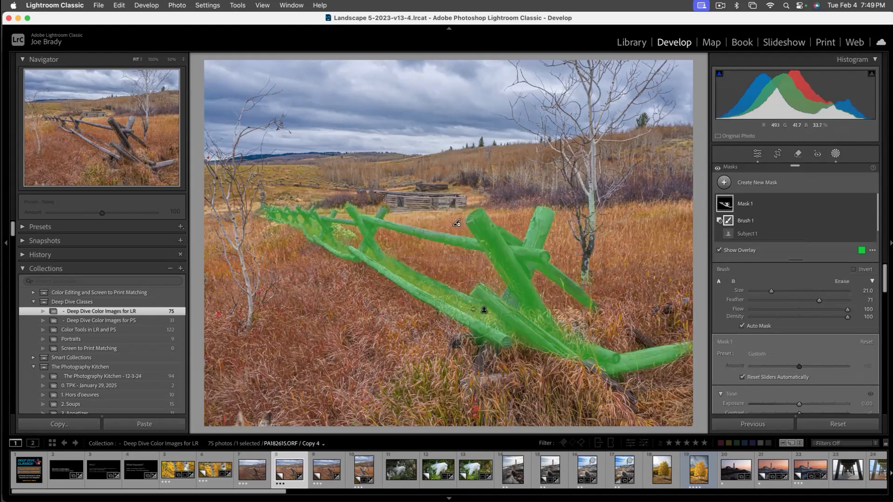
- Reduce the subtracting brush to size 8.0 and remove the grass between the fence rails and around the distant posts from the mask
scroll(372, 264, "down", 10)
scroll(488, 318, "up", 5)
scroll(488, 318, "up", 3)
left_click_drag(385, 264, 485, 331)
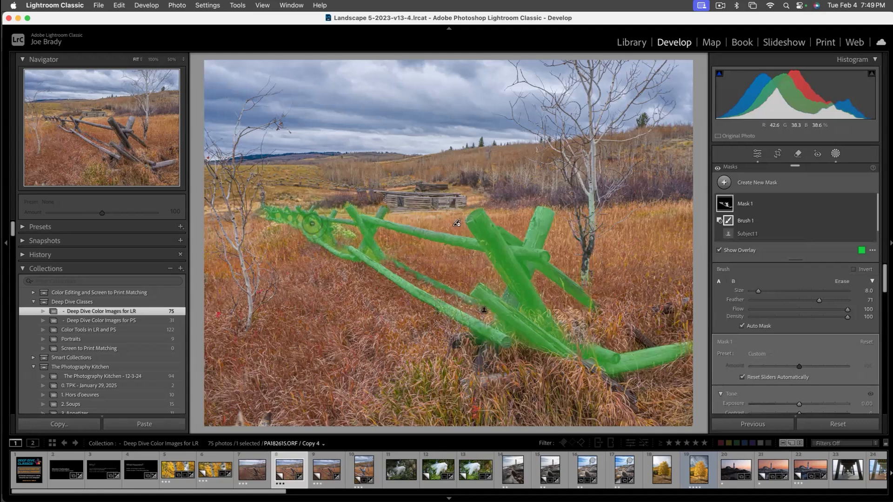
mouse_move(307, 228)
left_mouse_down()
mouse_move(301, 218)
mouse_move(272, 216)
left_mouse_up()
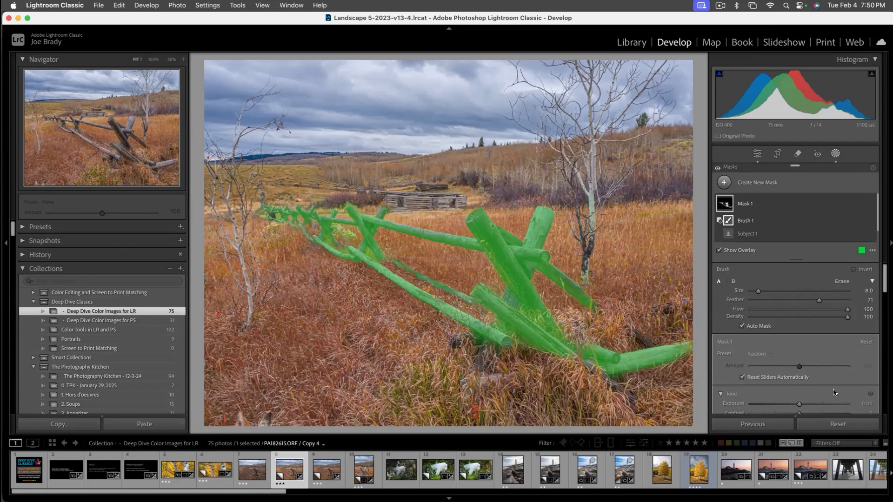
- Raise the fence mask's Exposure to 0.73
scroll(798, 350, "down", 3)
left_click_drag(798, 350, 807, 349)
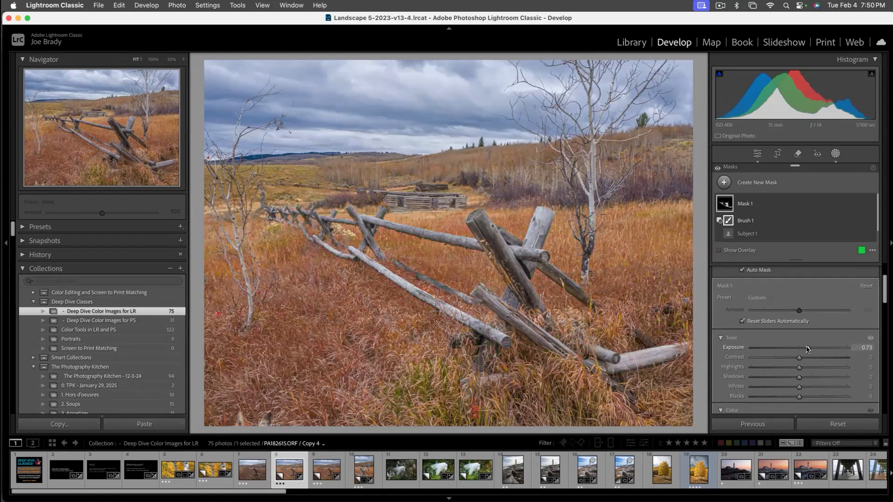
- Set the fence mask's Exposure to 0.81 and shift its Temp slightly cooler
left_click_drag(807, 348, 807, 348)
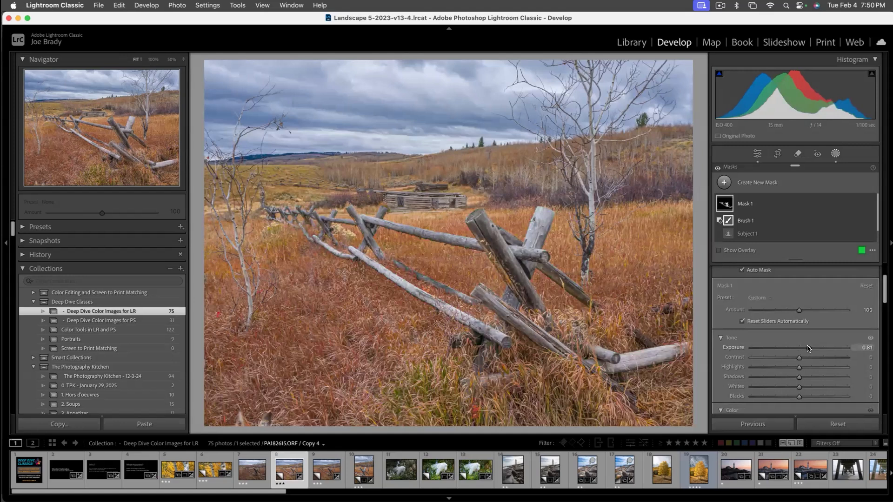
scroll(804, 347, "down", 4)
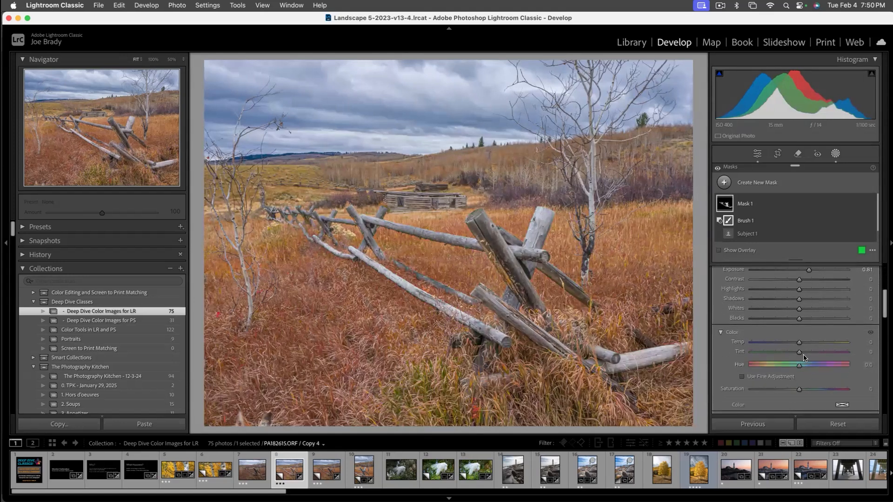
left_click_drag(799, 343, 795, 342)
left_click(245, 467)
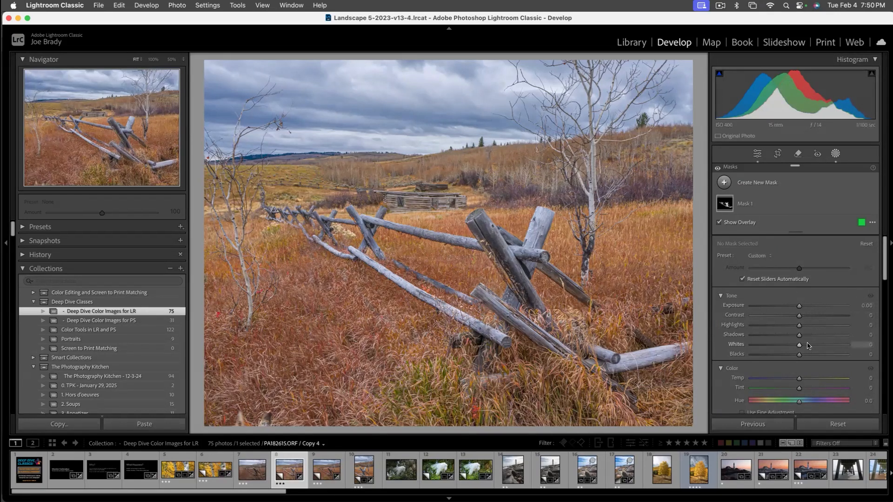
- Set the whole photo's Vibrance to +33 and Saturation to +19 in the global adjustments
scroll(809, 337, "down", 5)
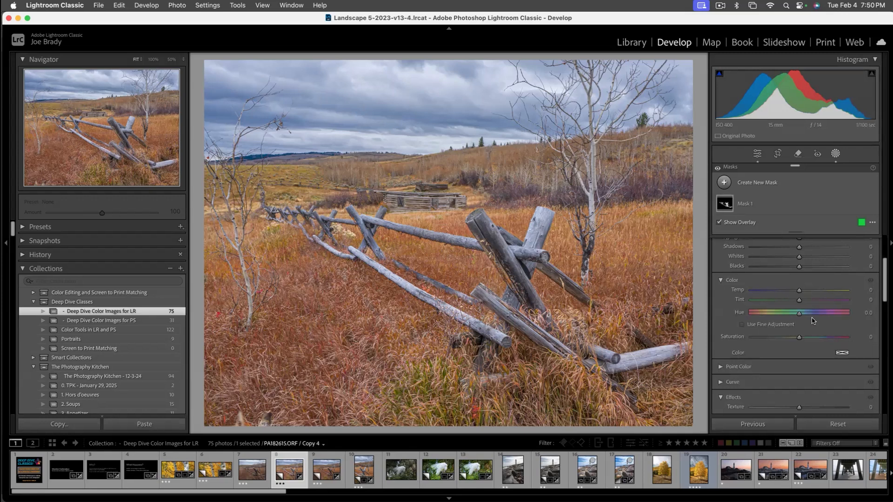
key("d")
scroll(812, 320, "down", 2)
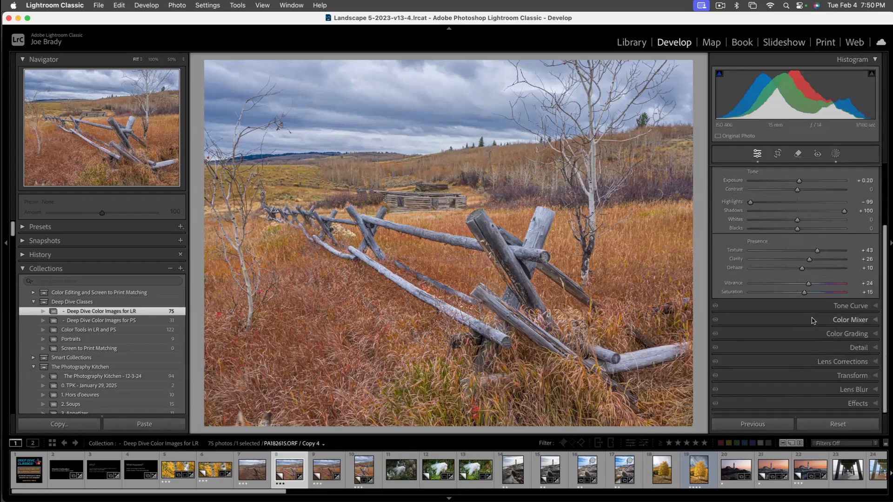
left_click(812, 292)
left_click(814, 284)
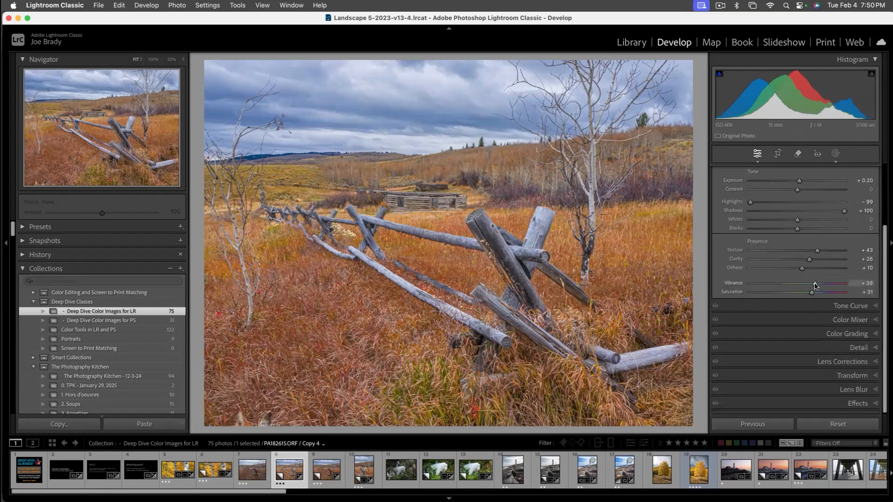
left_click_drag(811, 294, 813, 283)
- Set the whole photo's Exposure to +0.55 and Contrast to +13
left_click_drag(799, 181, 802, 180)
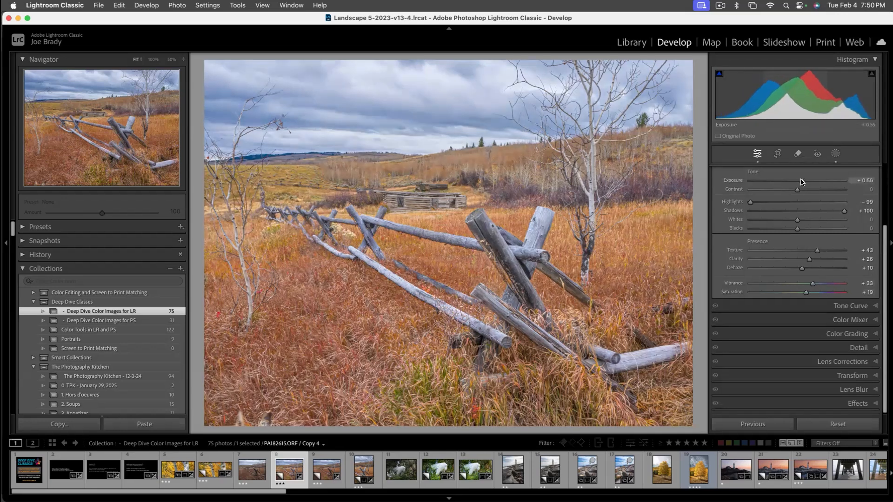
left_click(804, 190)
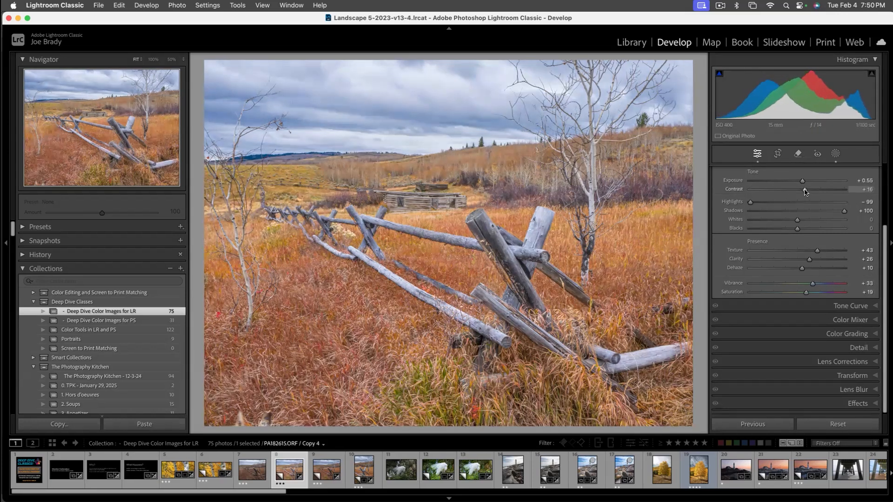
left_click_drag(804, 190, 801, 191)
- Add a linear gradient mask covering the sky and hills down to the cabin, with Exposure at -0.39
key("m")
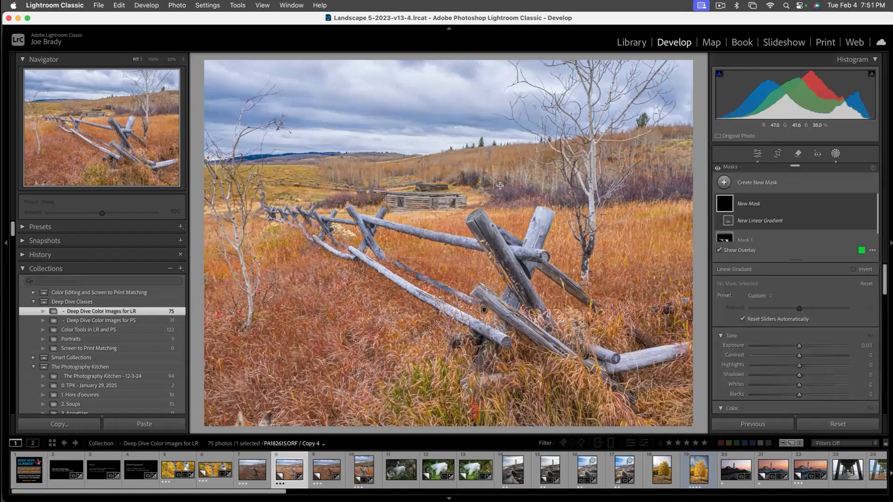
left_click_drag(450, 188, 451, 221)
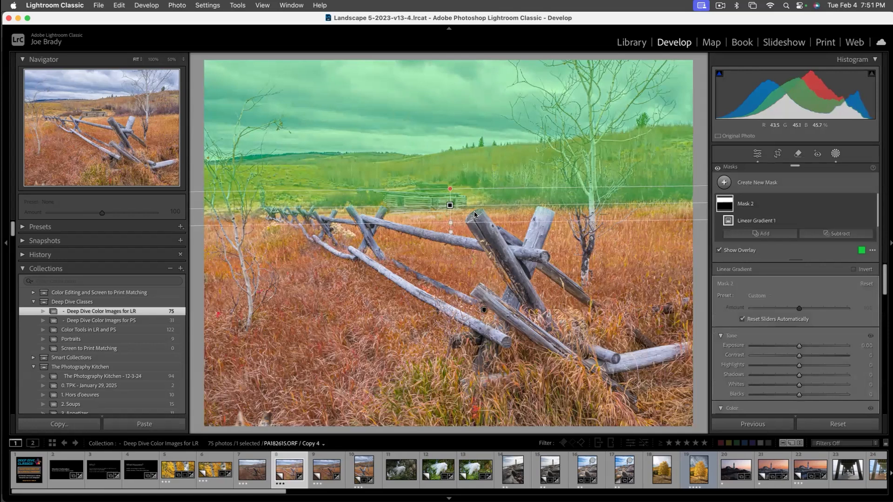
left_click_drag(798, 347, 795, 348)
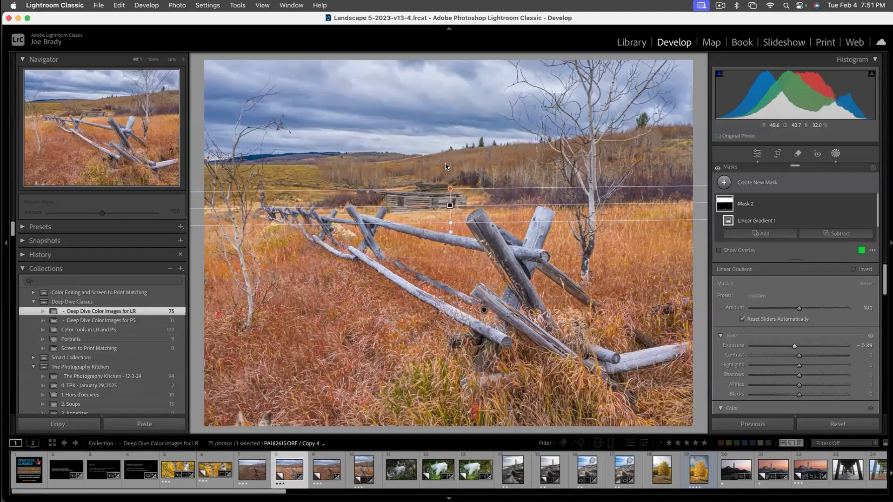
- Cool the sky and hills gradient mask to a Temp of -19 and deselect the mask
scroll(795, 319, "down", 5)
scroll(795, 318, "up", 1)
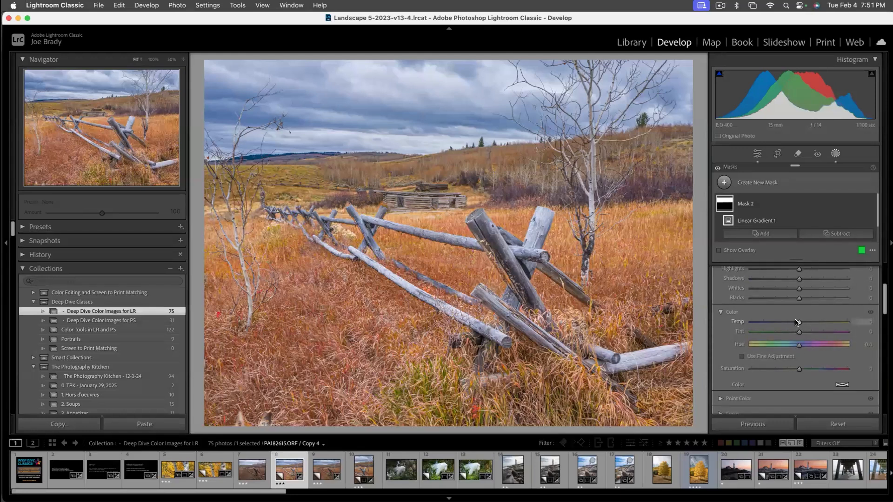
left_click_drag(798, 321, 789, 322)
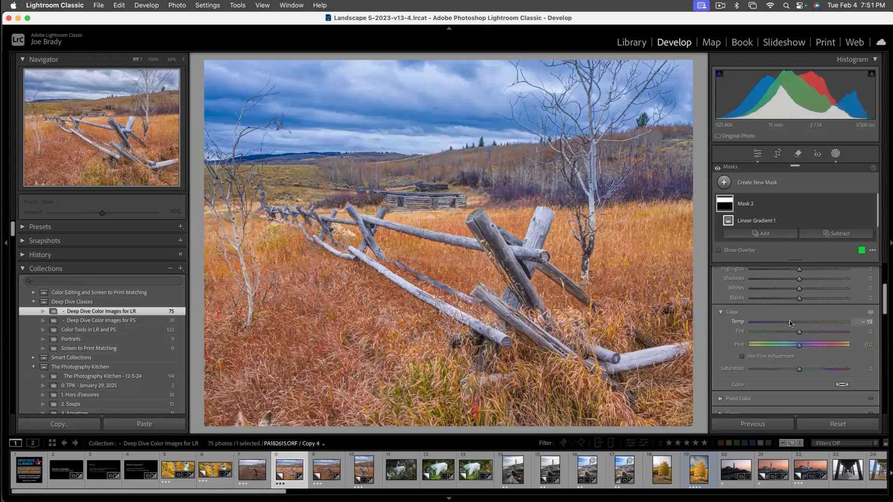
left_click(517, 254)
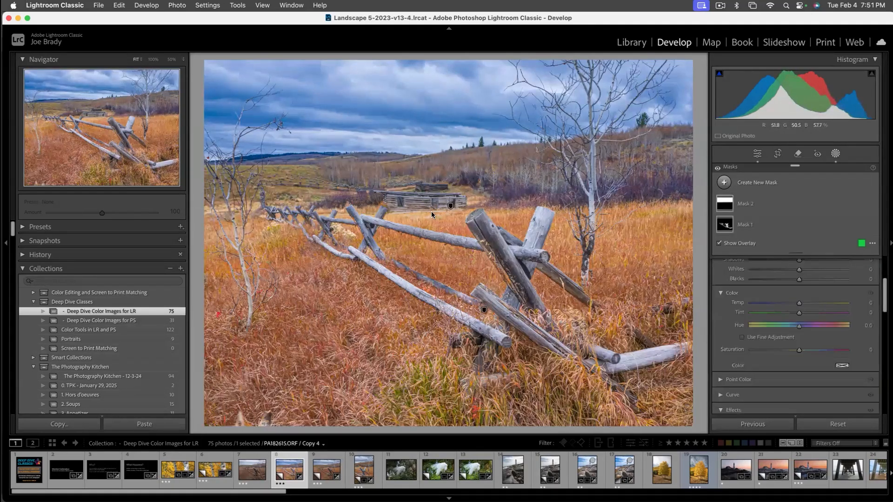
- Paint a new brush mask over the log cabin and set its Exposure to 0.59
key("k")
mouse_move(422, 201)
left_mouse_down()
mouse_move(379, 195)
mouse_move(454, 199)
mouse_move(435, 186)
mouse_move(446, 194)
left_mouse_up()
left_click_drag(799, 307, 805, 310)
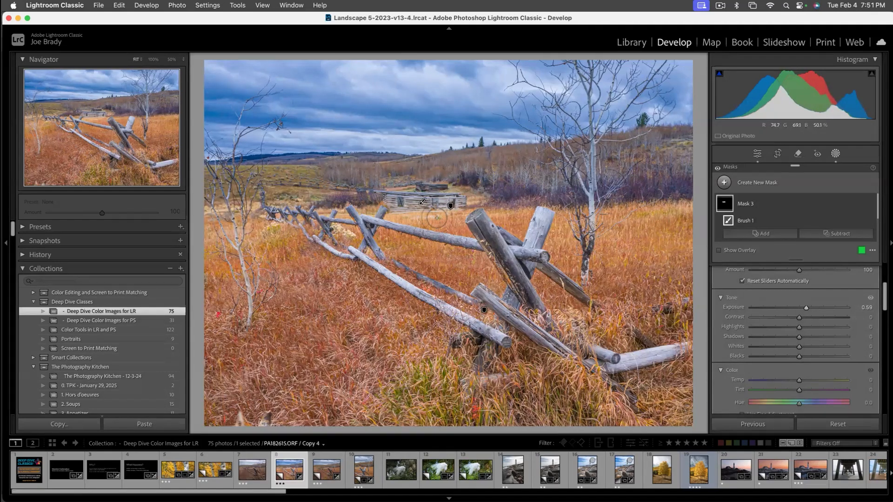
- Paint a new brush mask over the grass strip just below the cabin and set its Exposure to -0.65
key("k")
left_click_drag(405, 219, 458, 217)
left_click_drag(799, 308, 792, 310)
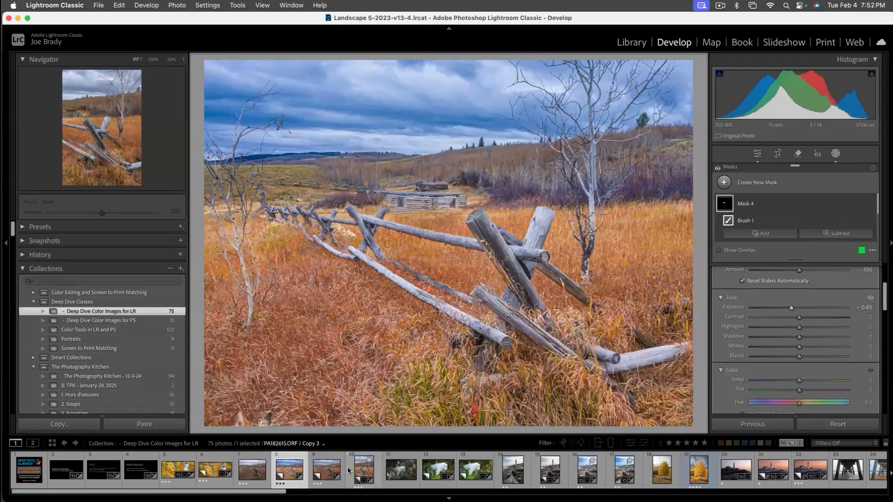
- Select the original fence photo along with the edited copy and inspect the image full screen, zooming in on the fence and cabin
left_click(263, 467, "super")
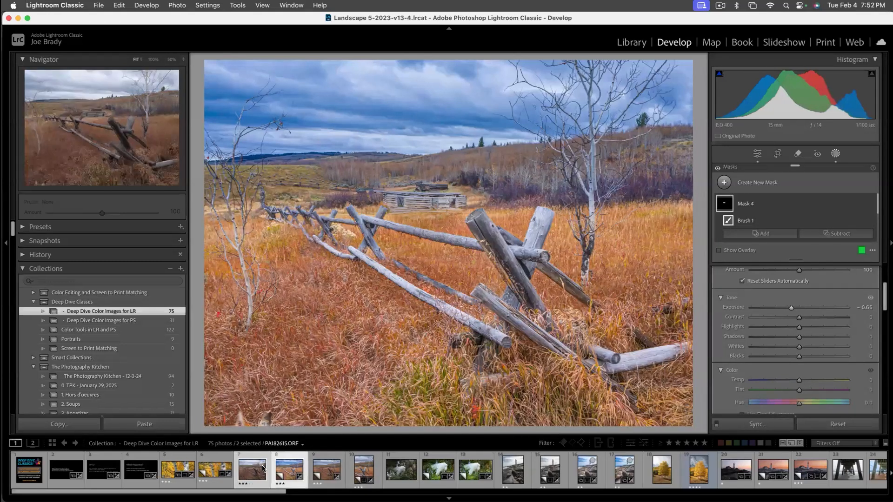
key("shift+w")
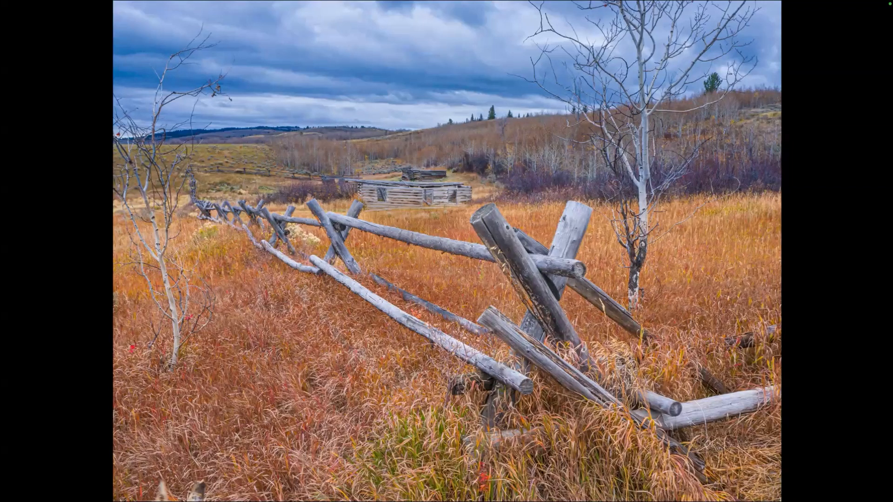
key("z")
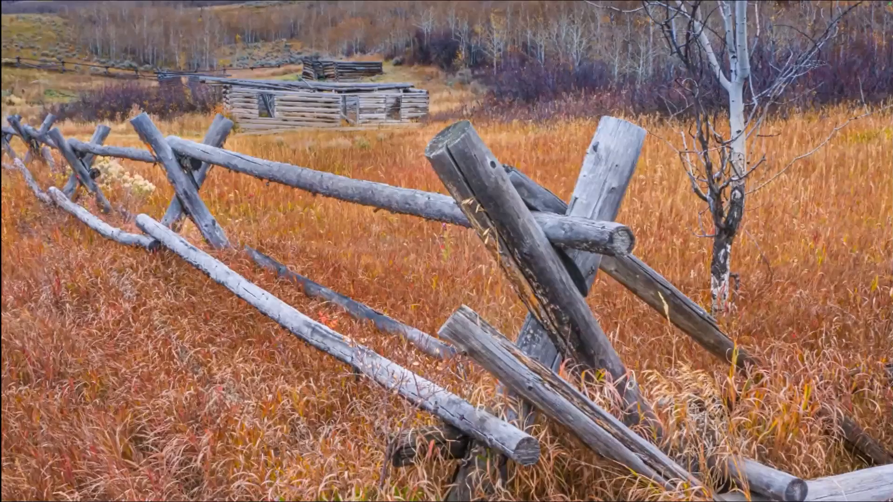
key("Escape")
left_click(549, 251)
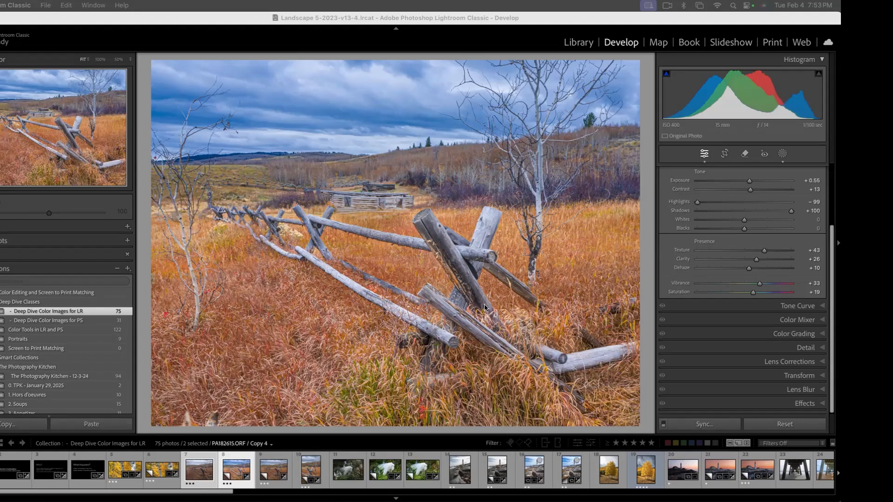
left_click(414, 293)
- Crop both sides of the fence photo to a vertical frame around the cabin, the near fence posts and the large tree
key("r")
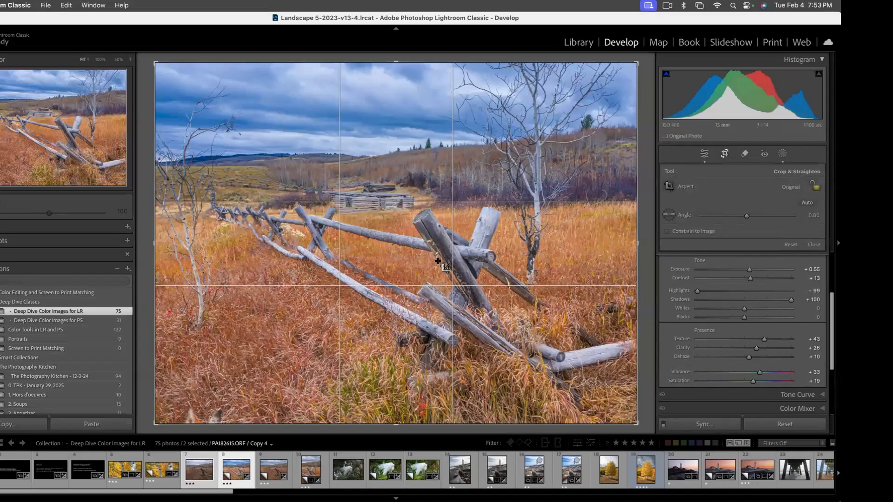
left_click_drag(637, 243, 607, 244)
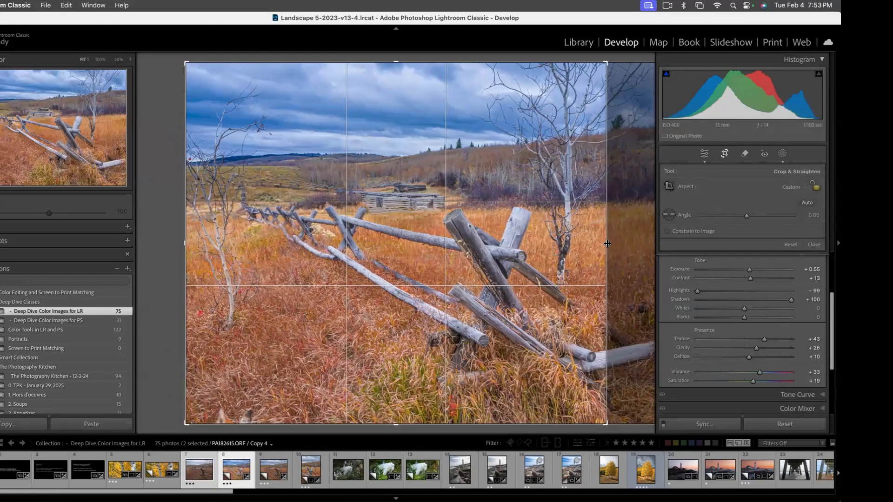
left_click_drag(186, 243, 253, 231)
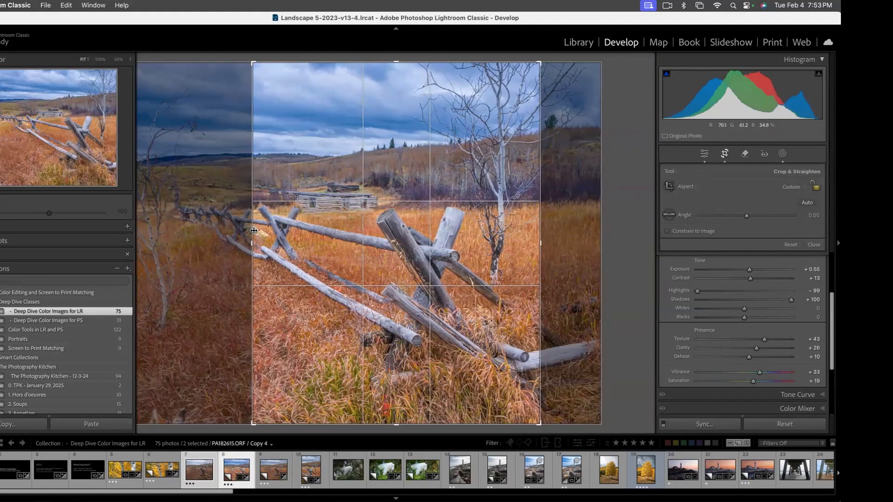
key("Return")
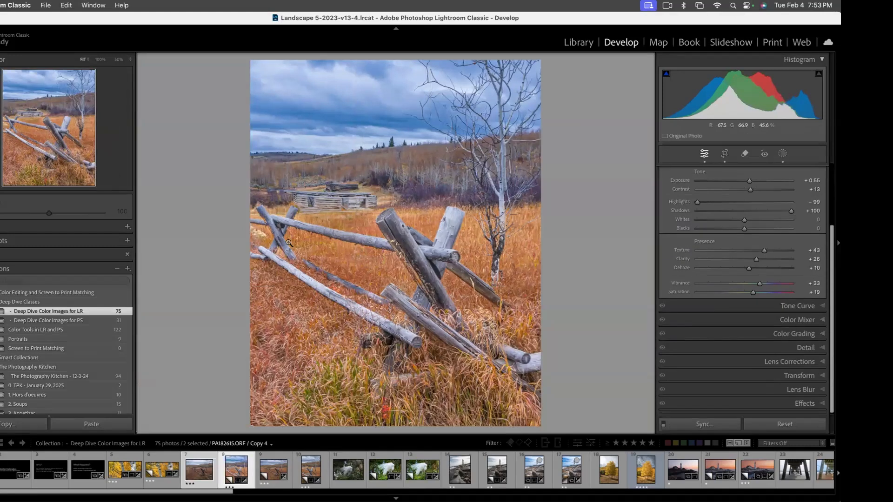
- Apply a post-crop vignette with Amount -16 and toggle the effect off and on to compare
left_click(805, 404)
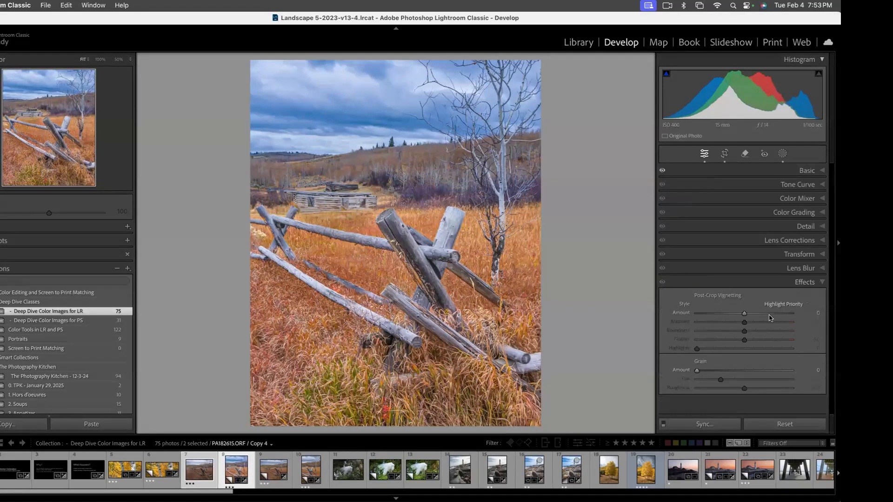
left_click_drag(743, 315, 736, 315)
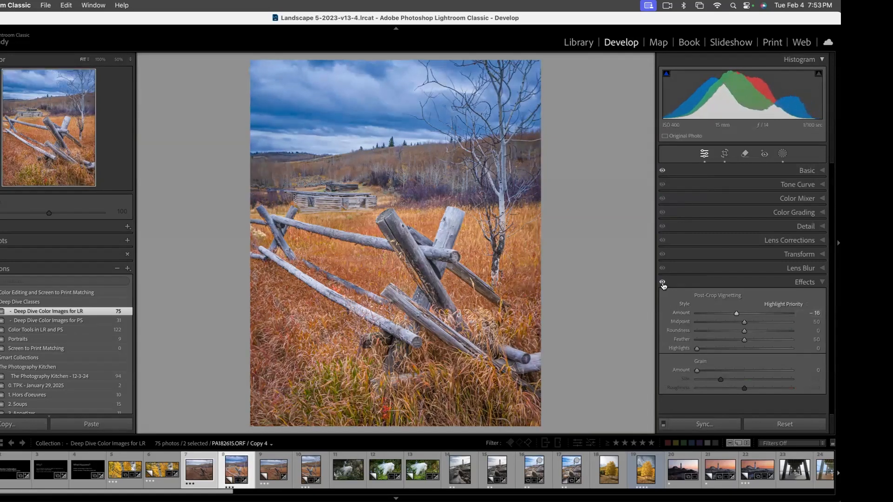
left_click(663, 284)
left_click(663, 283)
left_click(663, 283)
left_click(662, 283)
- Draw a radial gradient mask over the fence and cabin, tilt it along the fence posts and centre it between cabin and fence
key("shift")
key("shift+m")
left_click_drag(366, 223, 465, 393)
left_click_drag(368, 219, 409, 254)
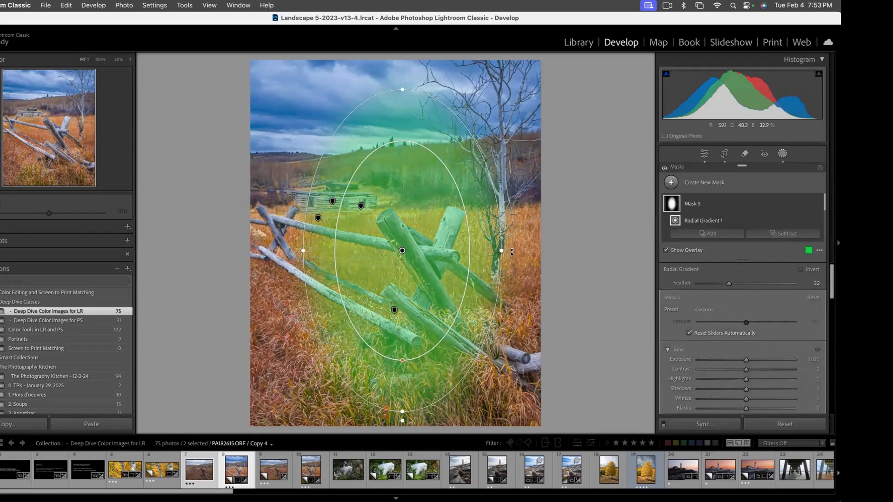
left_click_drag(498, 244, 453, 230)
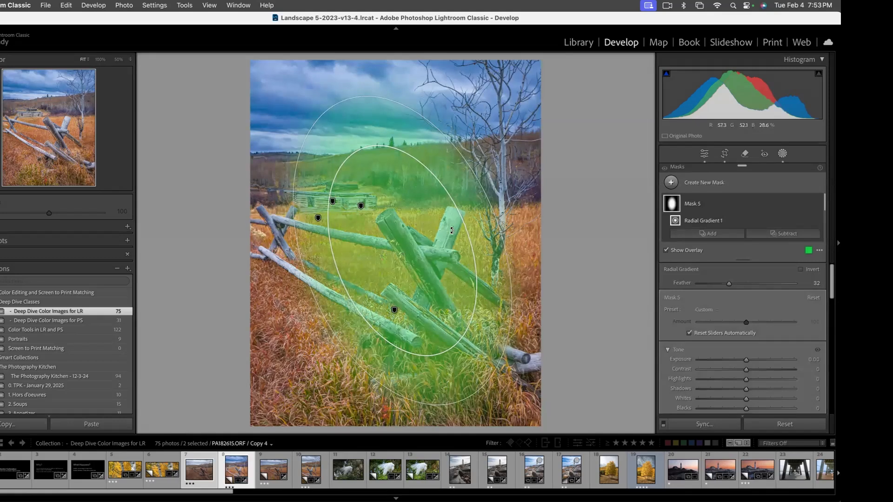
left_click_drag(391, 253, 388, 255)
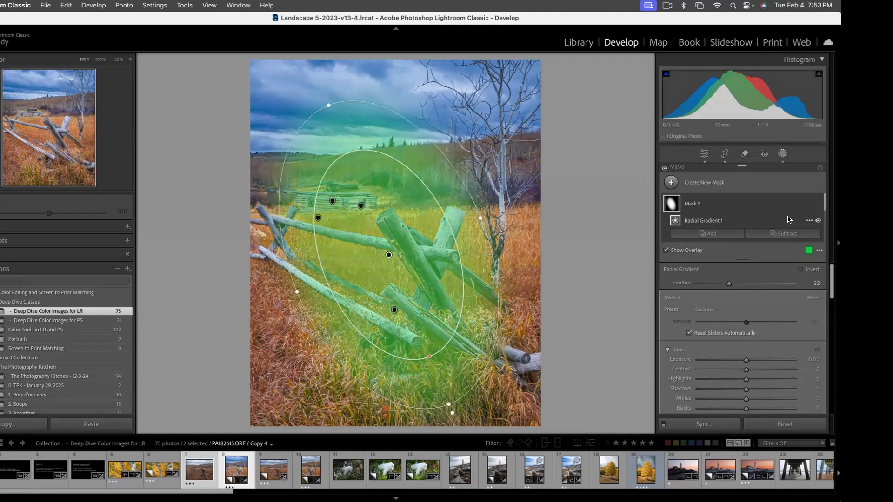
- Subtract the sky from the radial mask and set its Exposure to 0.38
left_click(785, 234)
left_click(770, 267)
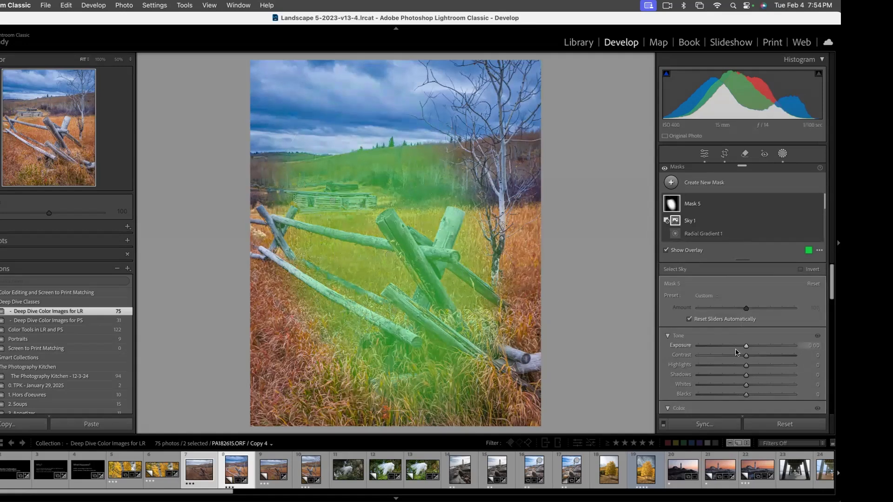
left_click_drag(746, 346, 751, 347)
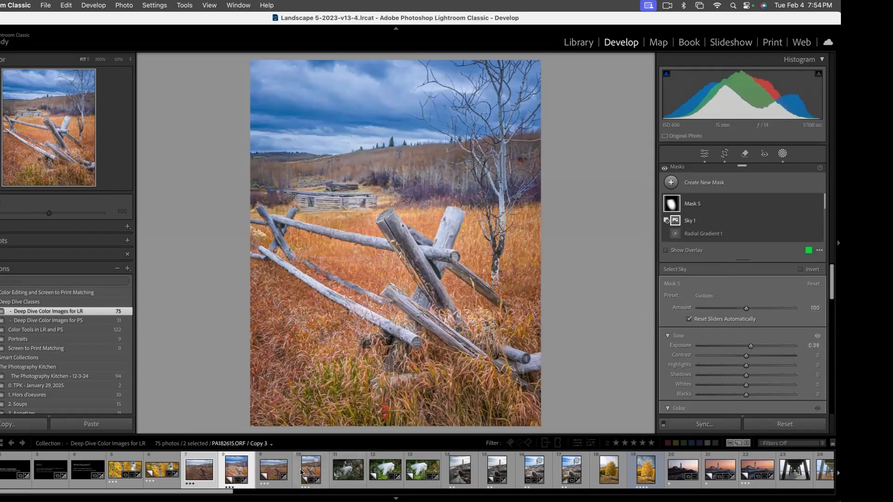
- View the fence photo full screen and compare the unedited, full-frame edited and cropped versions
key("f")
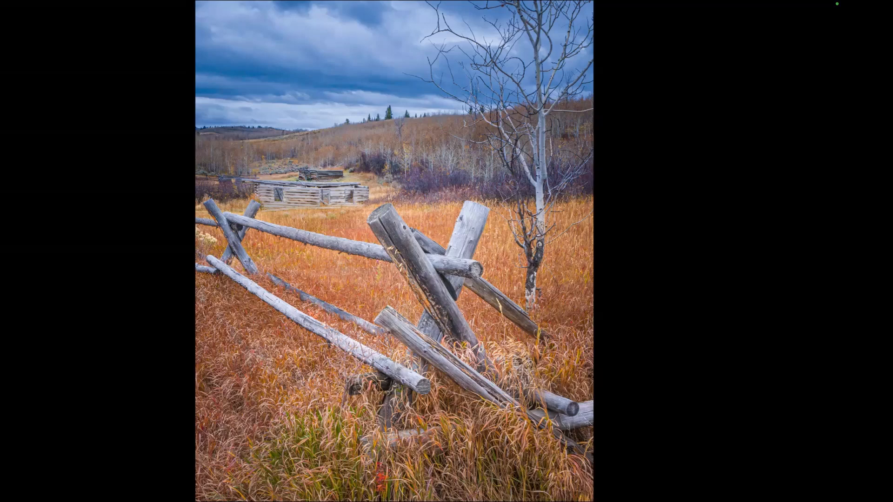
key("backslash")
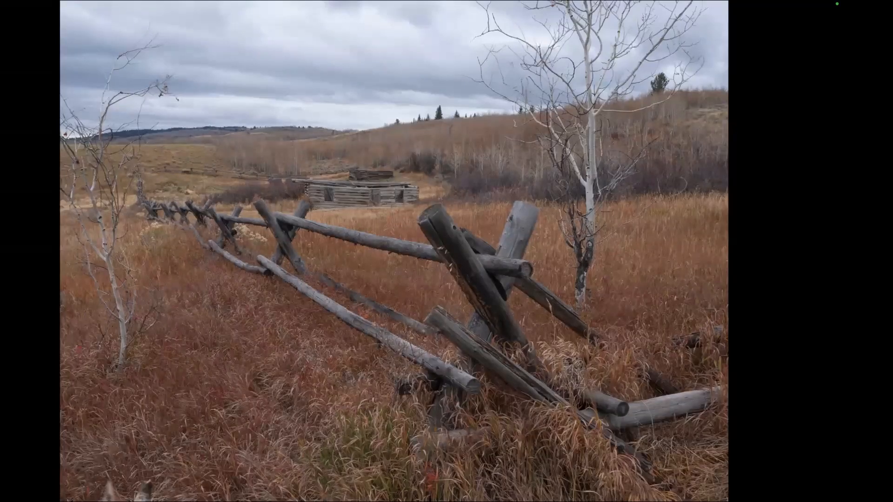
key("backslash")
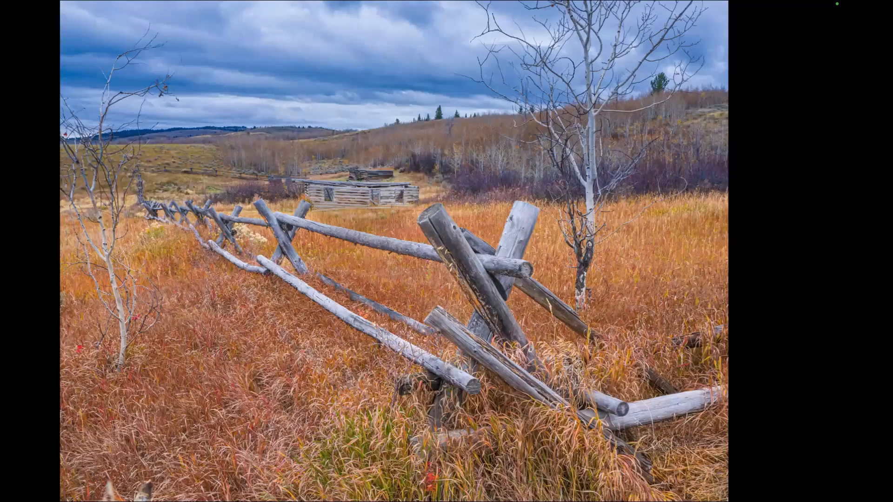
key("Right")
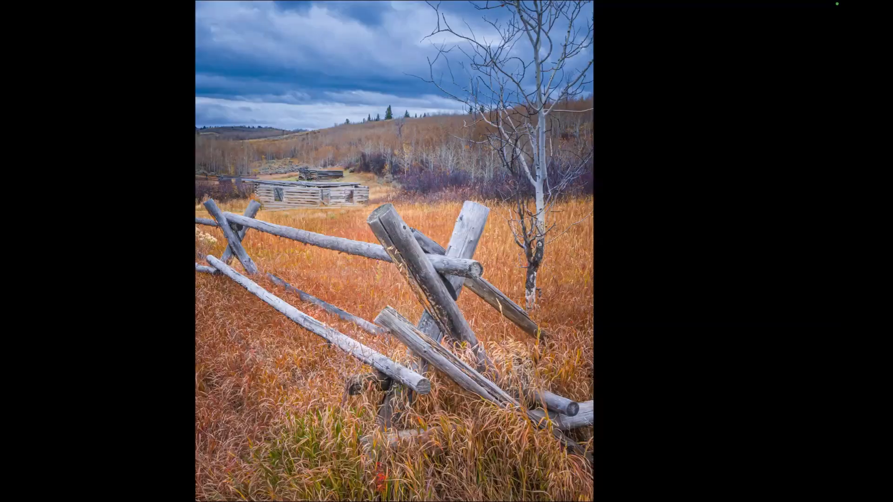
- Leave the full-screen preview, make a virtual copy of the unedited egret photo and inspect the bird at 100%
key("f")
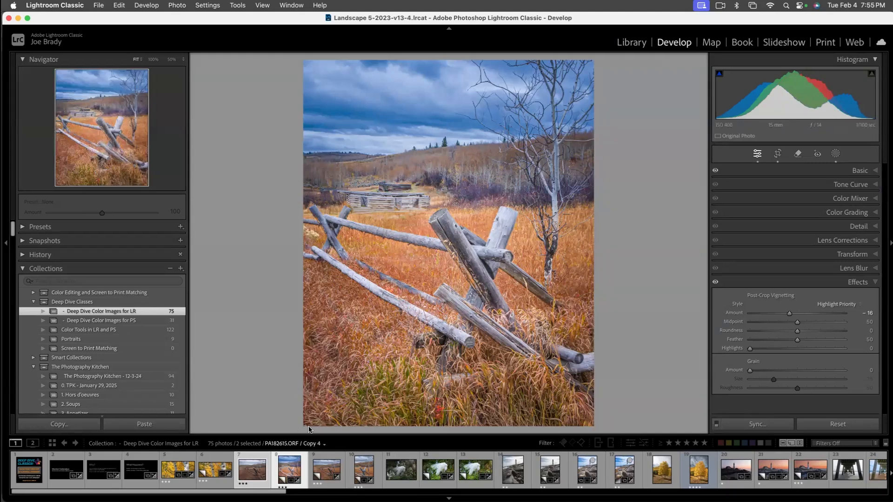
left_click(399, 475)
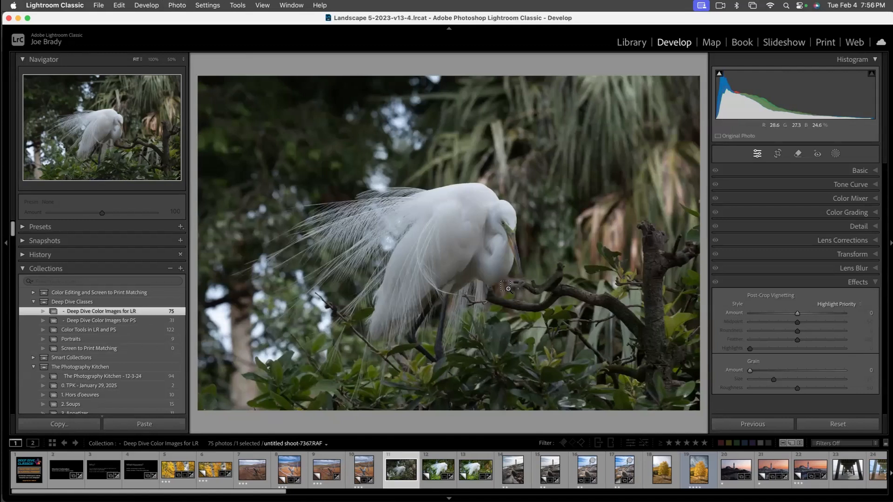
key("super+apostrophe")
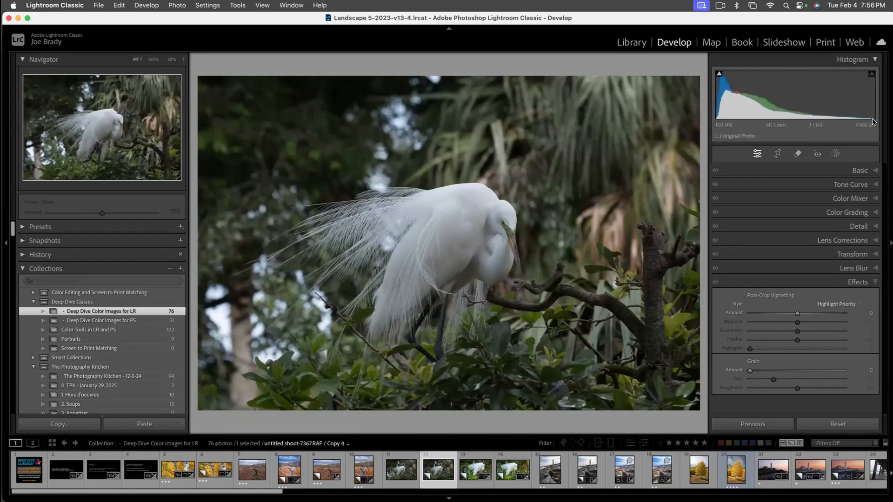
left_click(466, 215)
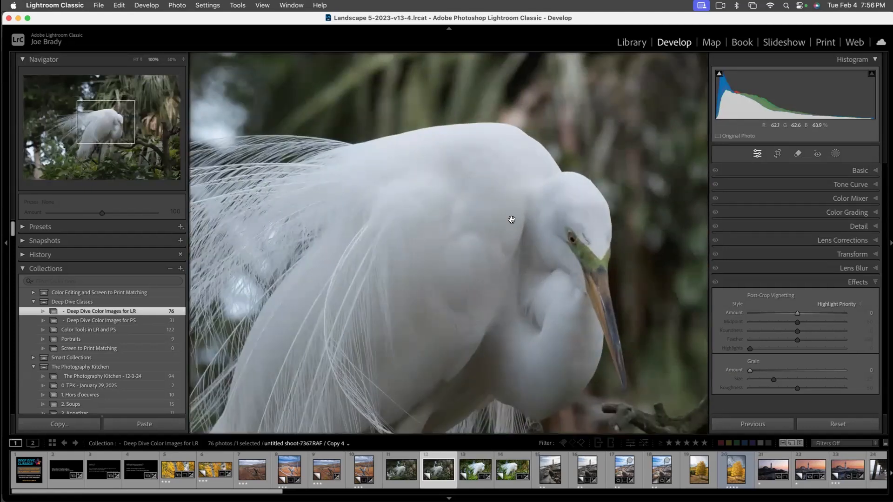
left_click(705, 265)
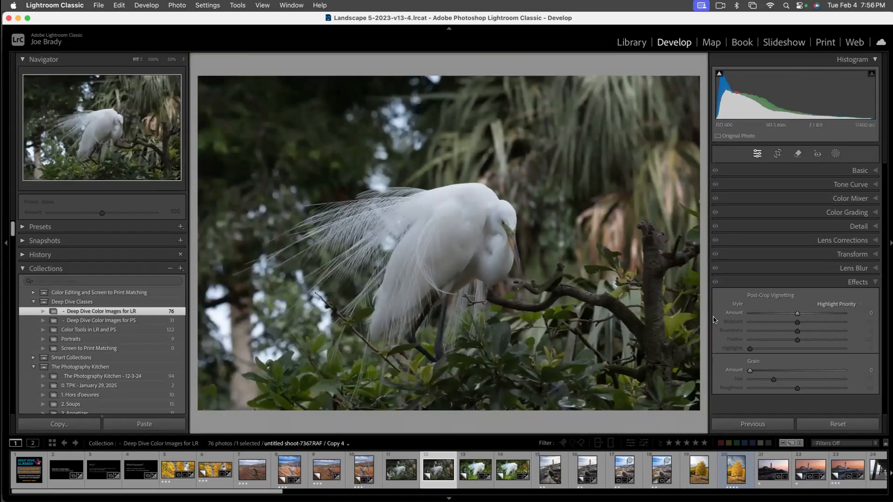
- Set the egret photo's Exposure to +0.95, Highlights to -23, Vibrance to +11 and Saturation to +37
left_click(861, 171)
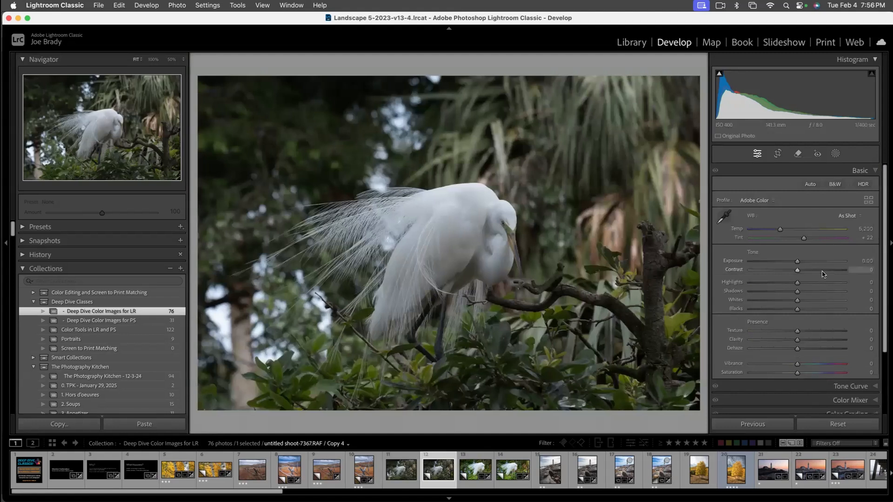
left_click_drag(797, 262, 785, 284)
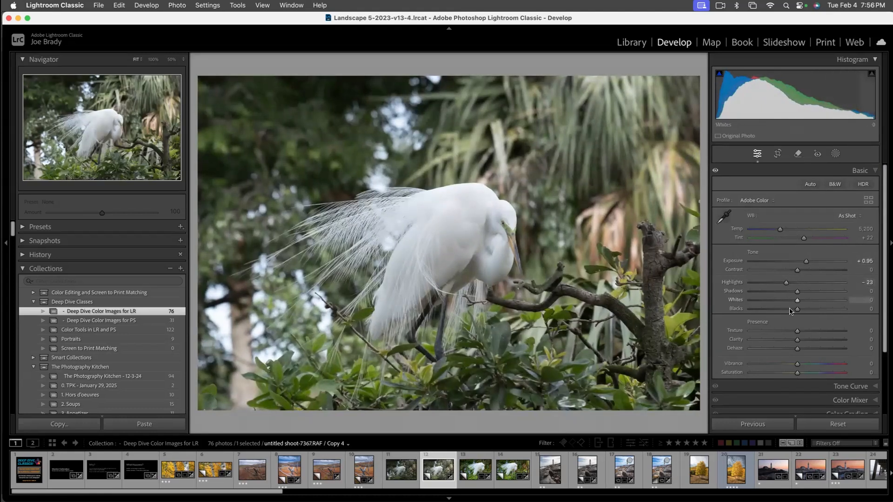
left_click(808, 364)
left_click(810, 373)
left_click_drag(811, 373, 804, 365)
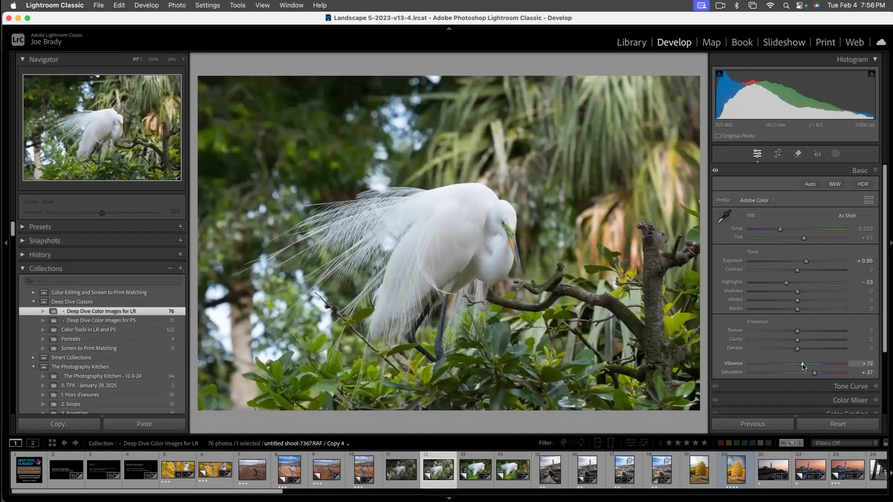
left_click(802, 366)
- Create a subject mask on the egret and set its Exposure to 0.23
left_click(835, 154)
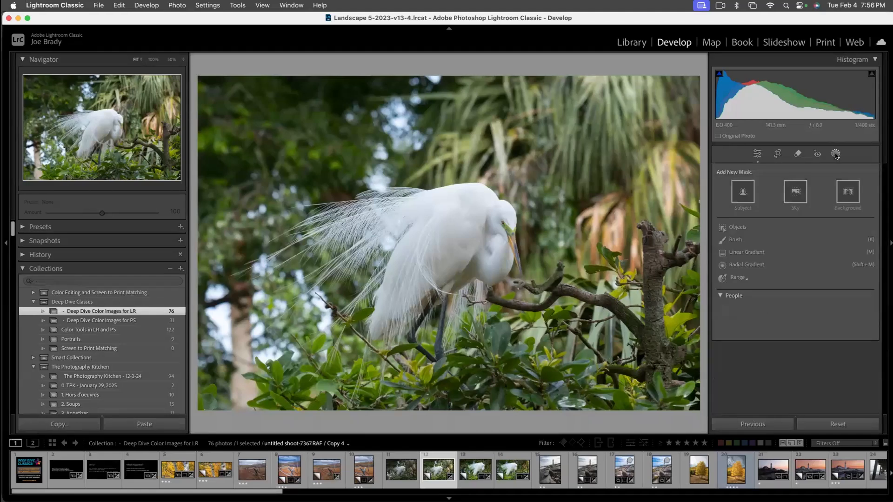
left_click(744, 195)
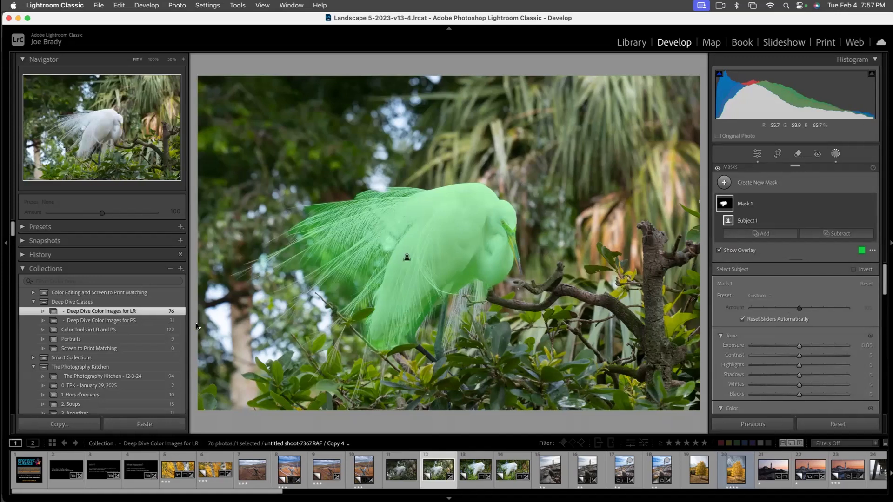
left_click_drag(799, 347, 801, 348)
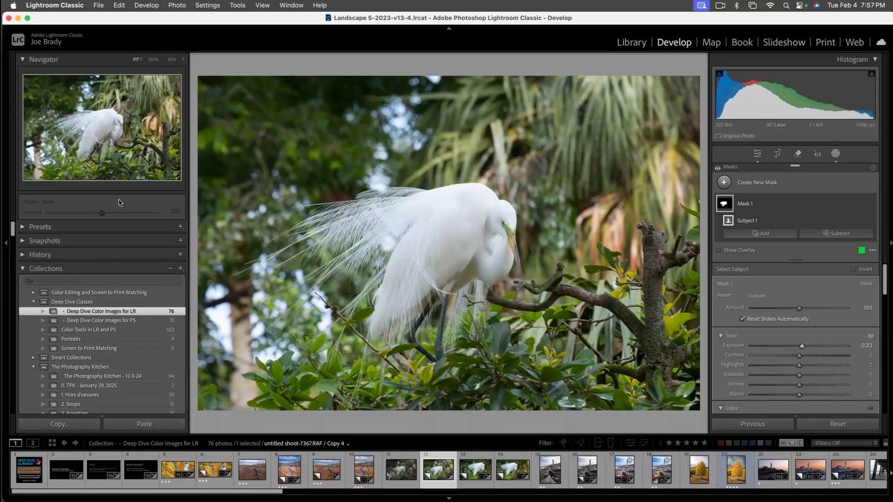
- Refine the egret mask with Temp -8, Contrast 19, Highlights -11 and Exposure 0.41
left_click(172, 59)
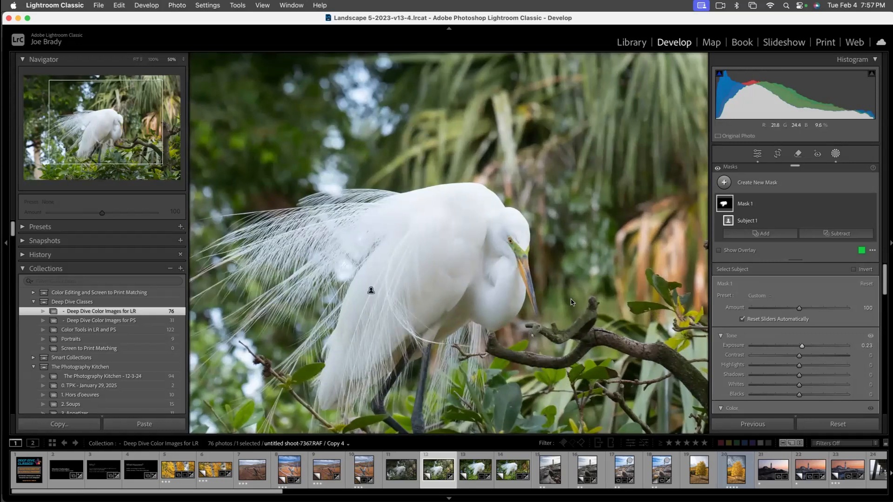
scroll(811, 350, "down", 3)
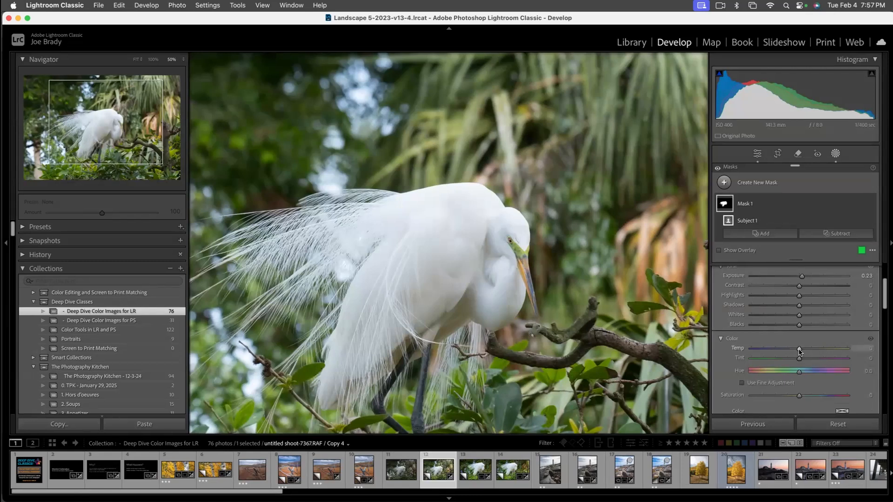
left_click_drag(799, 349, 800, 350)
left_click(807, 286)
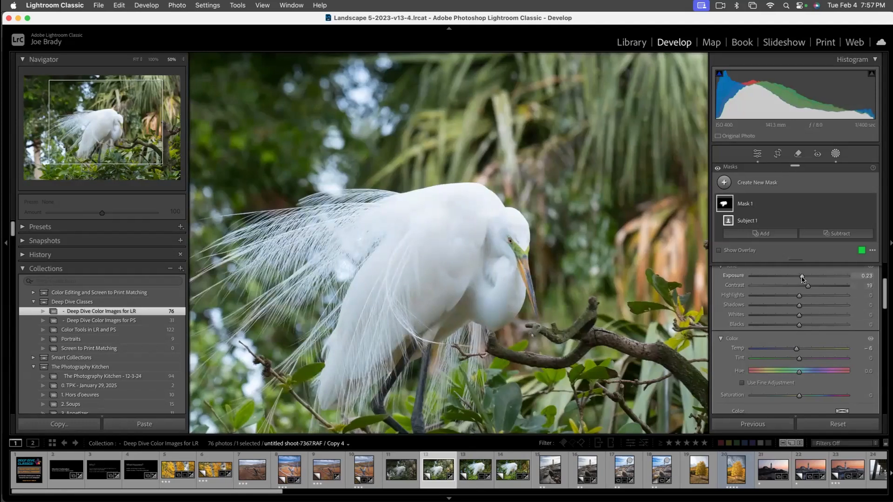
left_click(804, 277)
left_click(782, 296)
left_click_drag(781, 297, 794, 296)
left_click(803, 278)
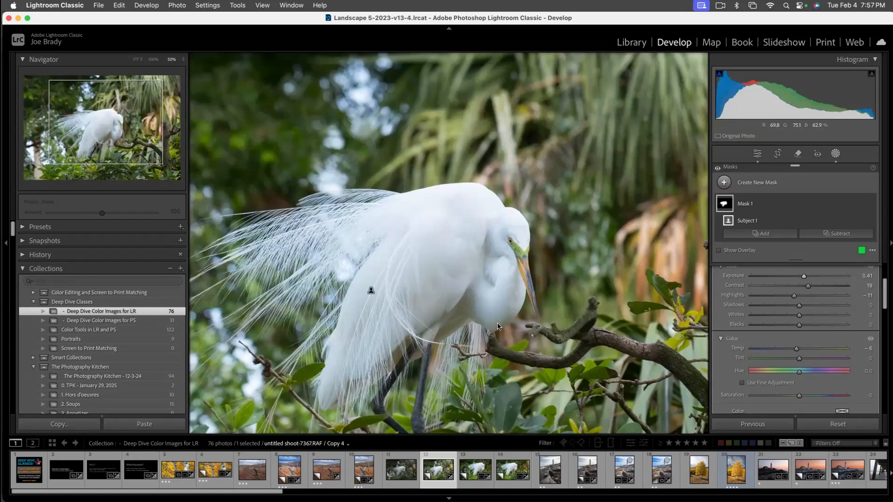
- Paint a new brush mask over the egret's beak with Auto Mask at size 8, and erase the spill around it
left_click(153, 59)
mouse_move(123, 113)
left_mouse_down()
mouse_move(121, 128)
mouse_move(114, 121)
left_mouse_up()
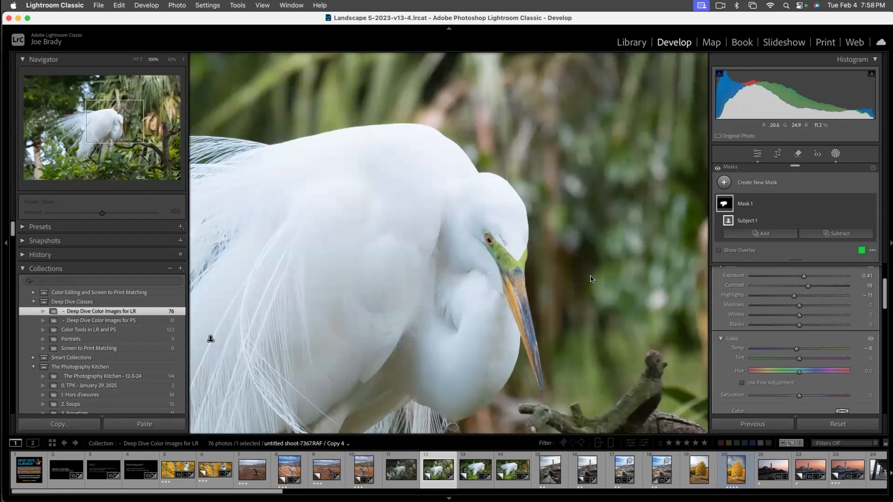
key("k")
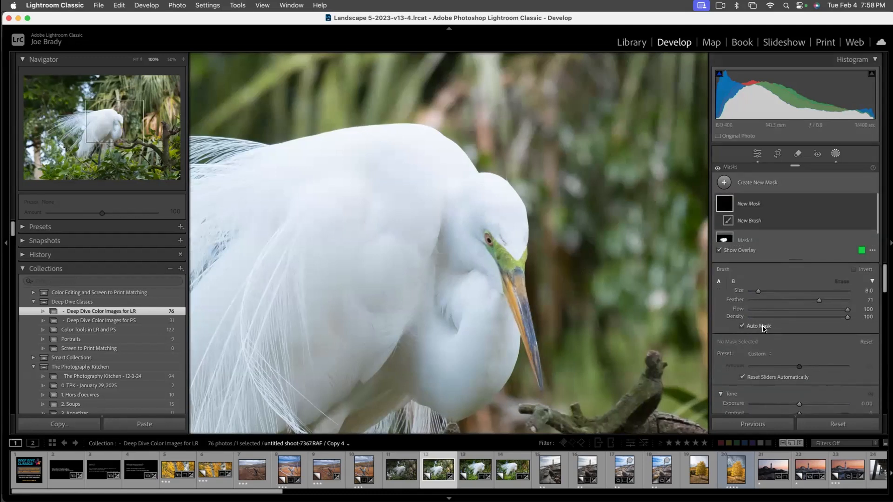
mouse_move(500, 256)
left_mouse_down()
mouse_move(516, 264)
mouse_move(519, 327)
mouse_move(538, 387)
left_mouse_up()
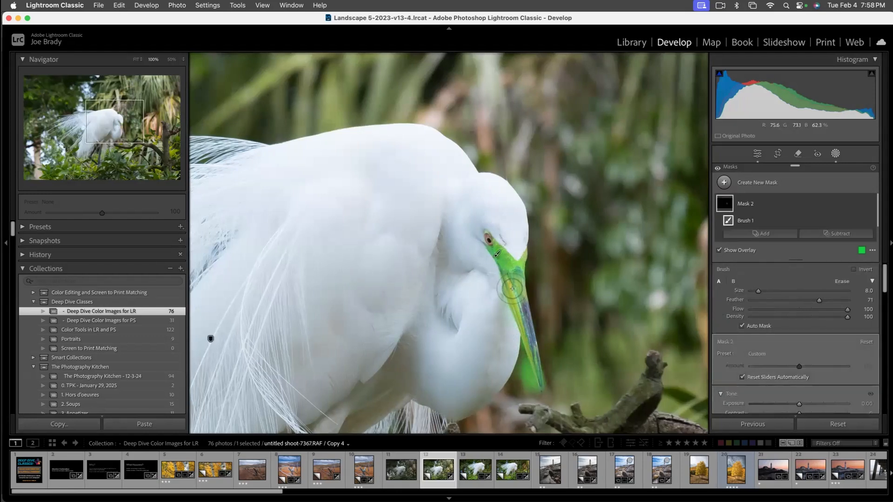
mouse_move(522, 302)
left_mouse_down()
mouse_move(527, 287)
mouse_move(539, 390)
mouse_move(536, 378)
left_mouse_up()
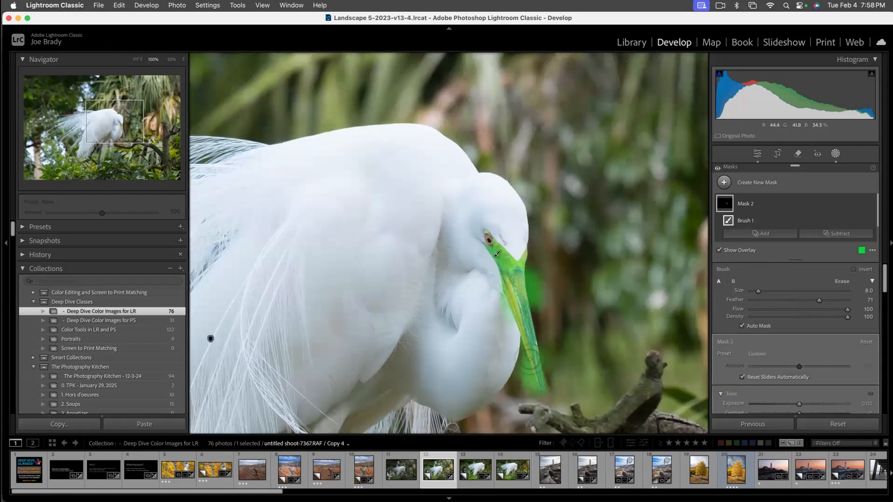
key("alt")
mouse_move(520, 354)
left_mouse_down()
mouse_move(548, 396)
mouse_move(545, 355)
left_mouse_up()
left_click_drag(534, 268, 534, 312)
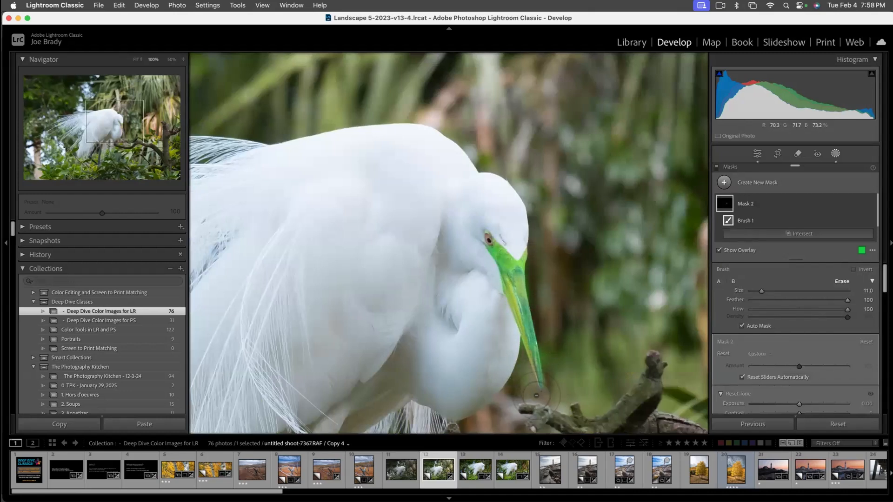
- Set the beak mask's Exposure to 0.19, Saturation to 49, Temp to 15 and Tint to -6, and return to the full photo
scroll(795, 394, "down", 5)
left_click_drag(798, 341, 800, 339)
scroll(809, 358, "down", 6)
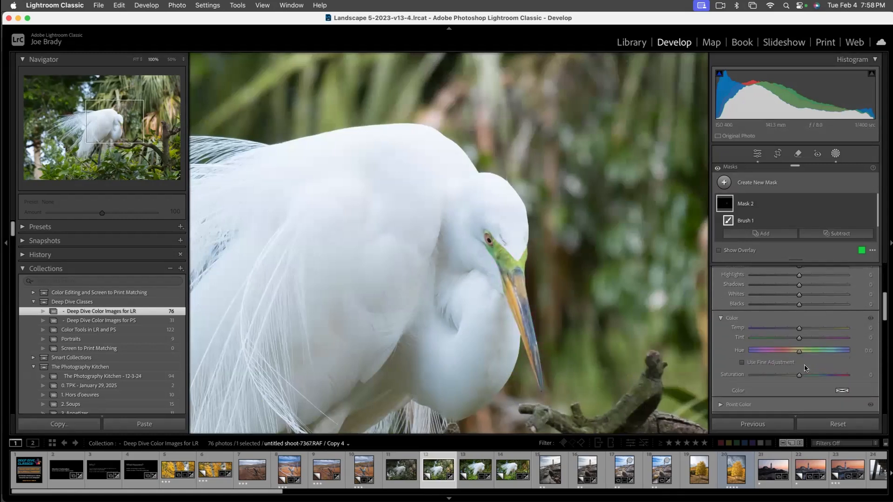
left_click_drag(821, 377, 822, 374)
left_click_drag(798, 327, 797, 339)
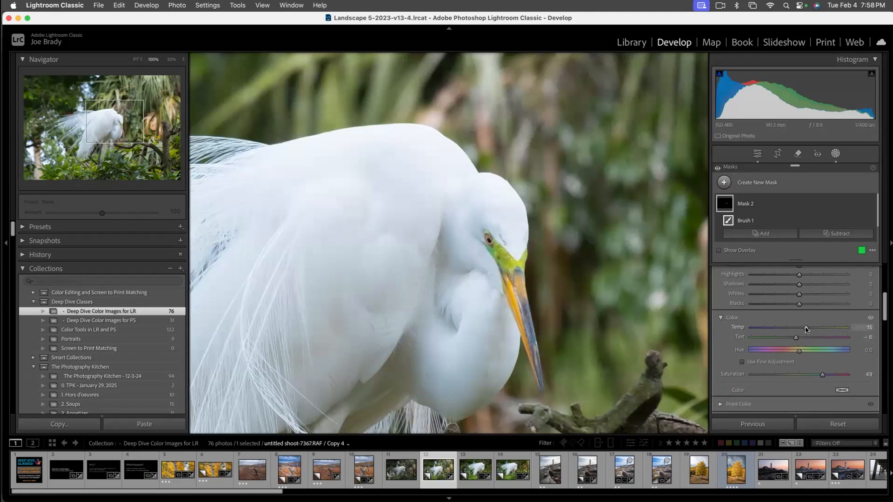
scroll(827, 333, "up", 5)
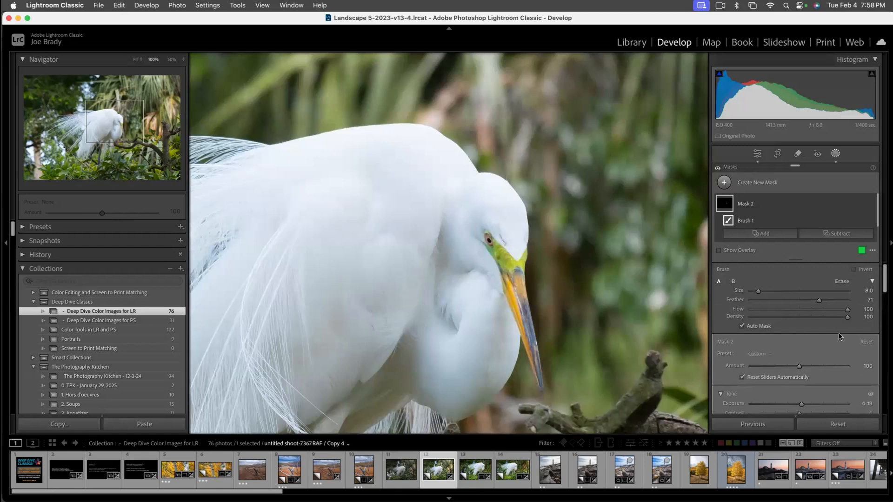
left_click(836, 154)
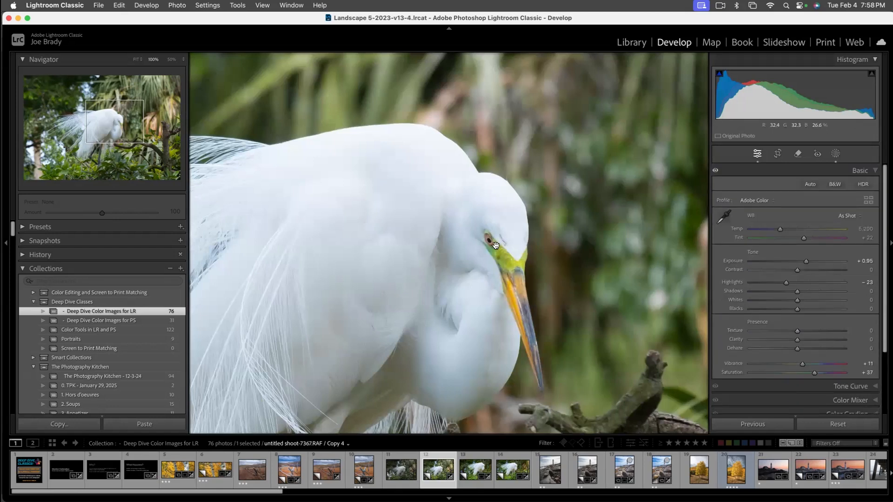
left_click(433, 271)
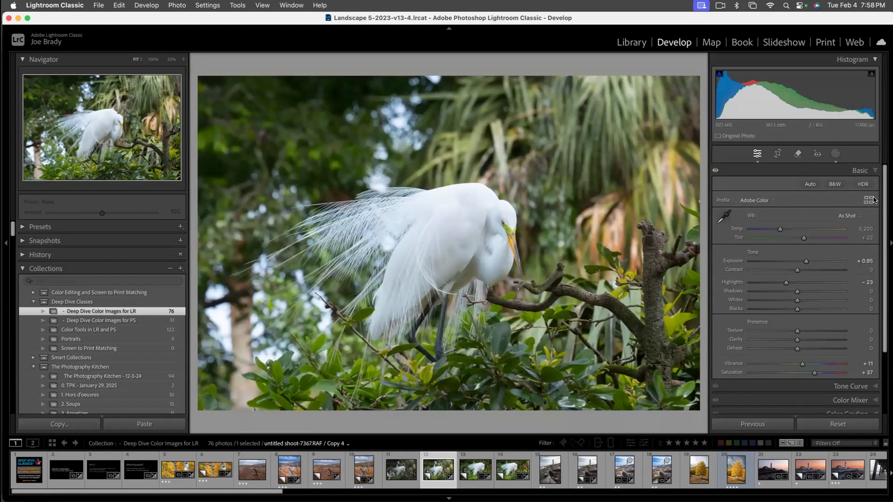
- Duplicate and invert the egret subject mask to cover the background foliage
left_click(837, 155)
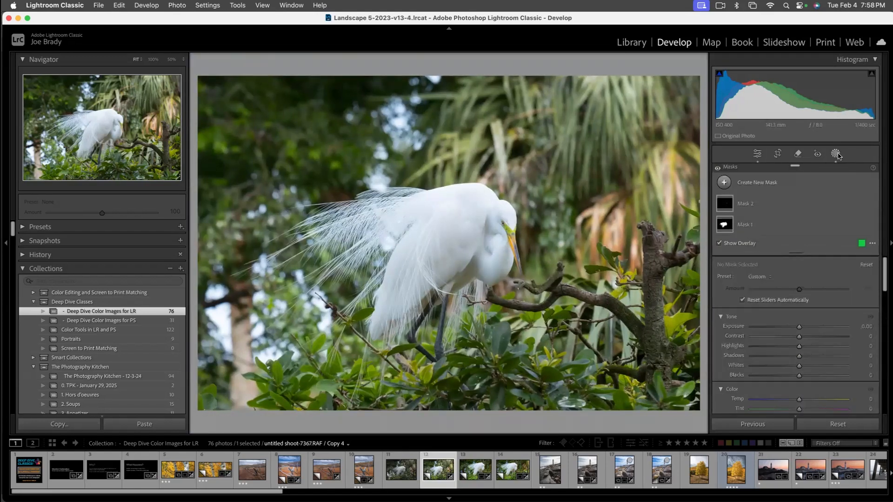
mouse_move(728, 227)
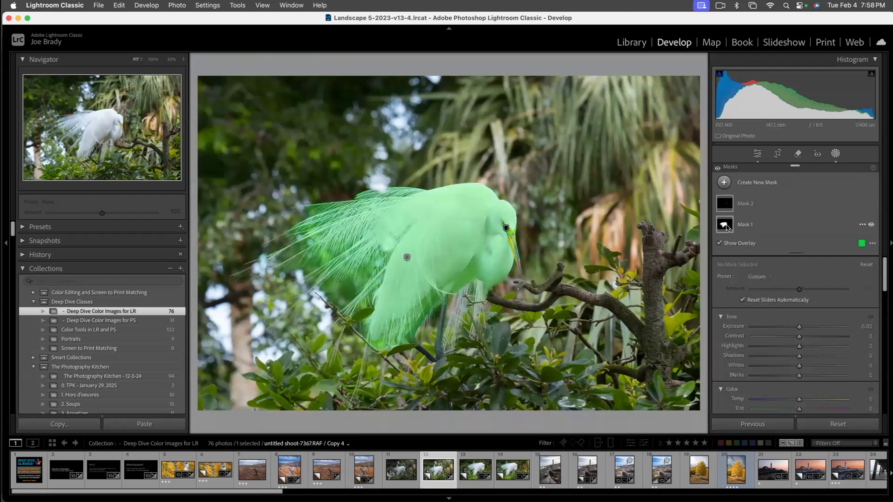
left_click(862, 226)
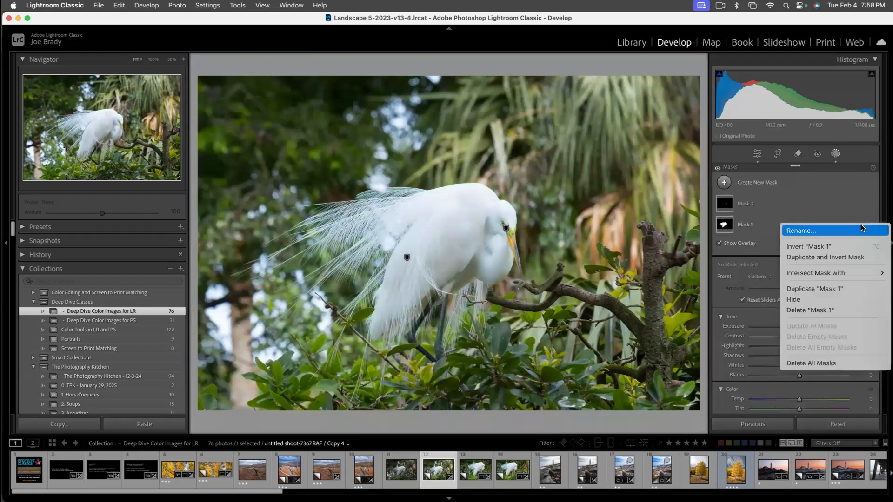
left_click(849, 256)
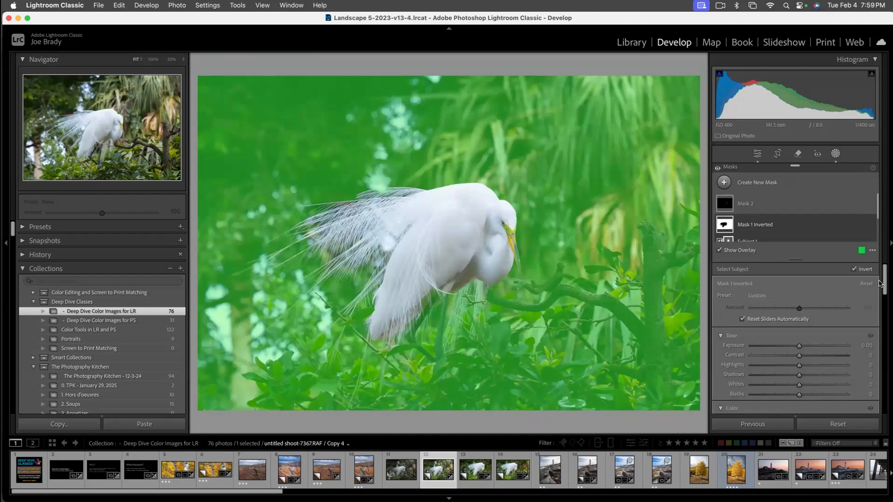
- Brighten the midtones of the inverted mask with an RGB curve point at input 130, output 143
left_click_drag(884, 288, 882, 329)
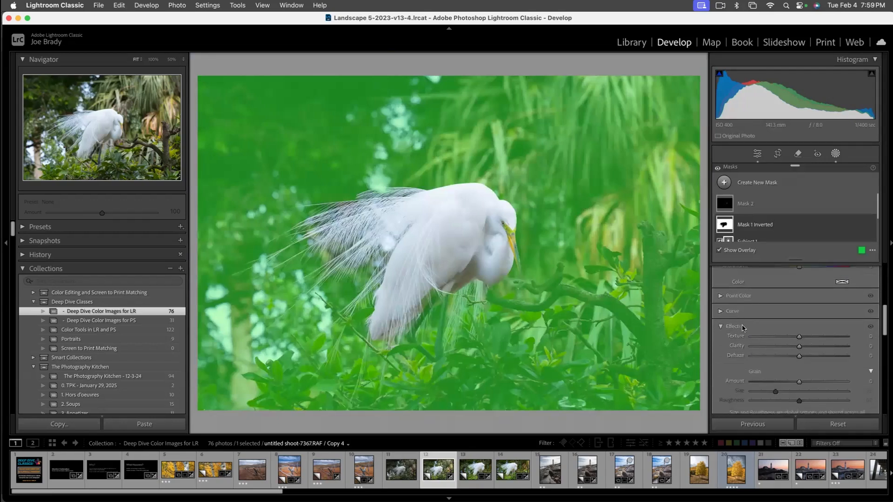
left_click(720, 326)
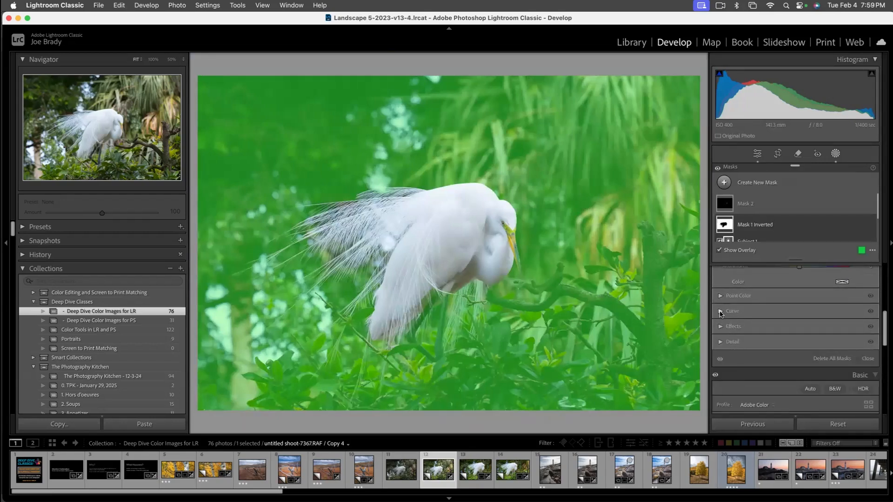
left_click(720, 312)
left_click_drag(885, 319, 886, 328)
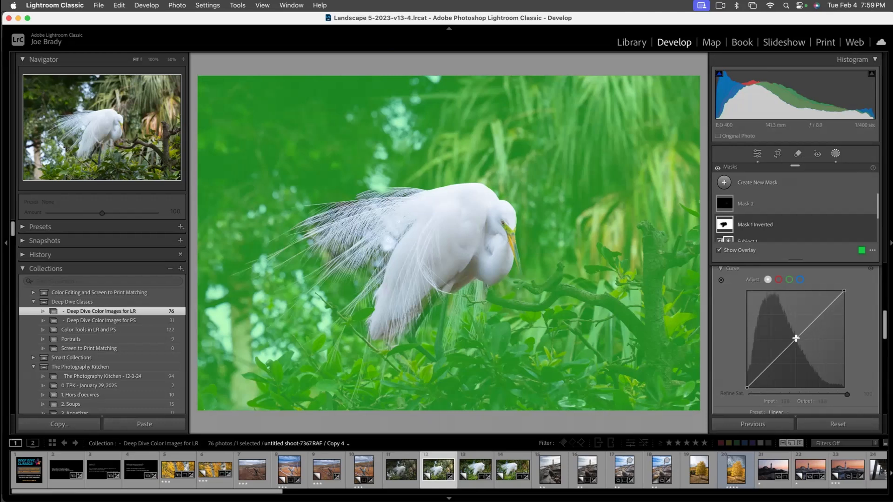
mouse_move(796, 339)
left_mouse_down()
mouse_move(795, 325)
mouse_move(796, 334)
left_mouse_up()
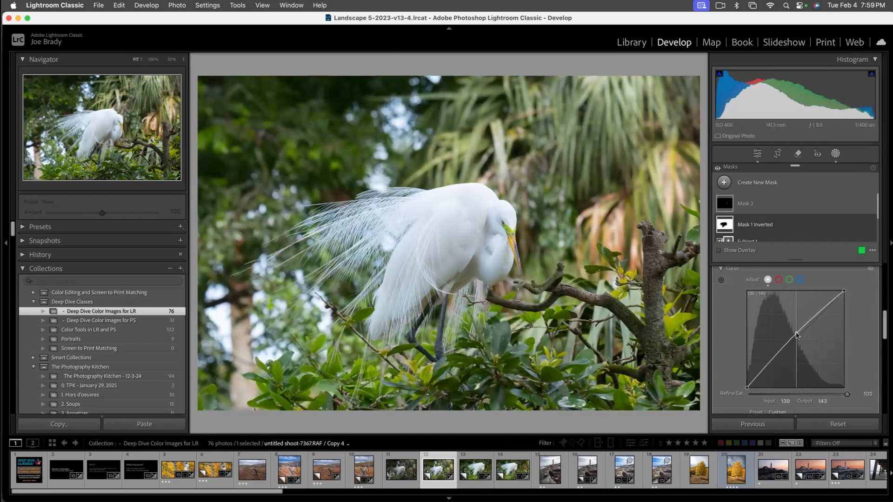
- Shift the background's color with a green curve point at 132/143 and a blue curve point at 125/121
left_click(789, 280)
left_click_drag(796, 338, 797, 334)
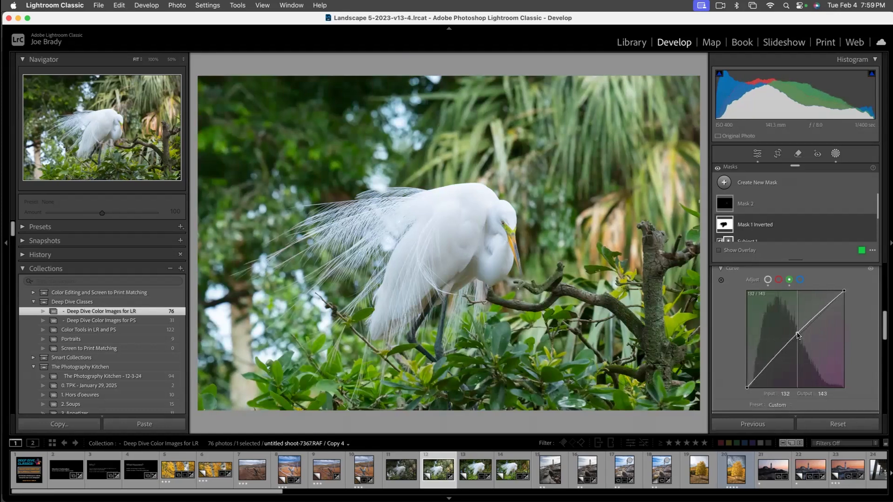
left_click(799, 281)
left_click_drag(797, 339, 794, 344)
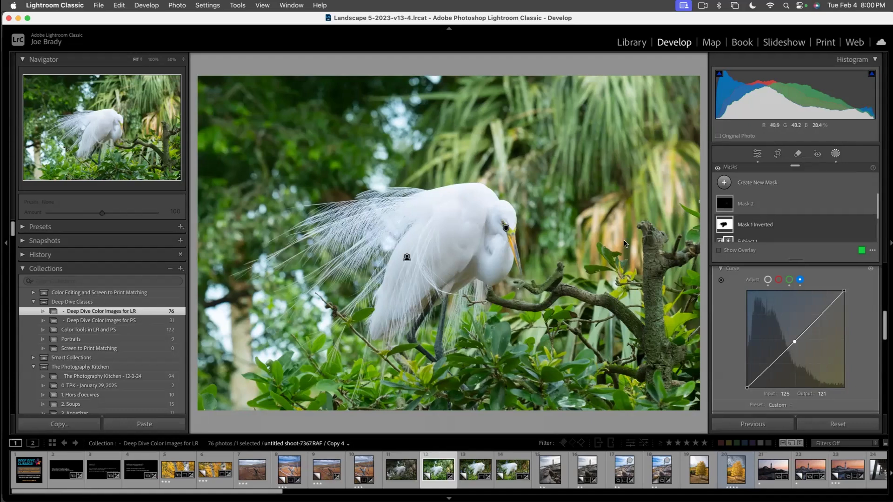
- Add a slanted linear gradient mask covering the background above the lower foliage and subtract the egret subject from it
left_click(791, 204)
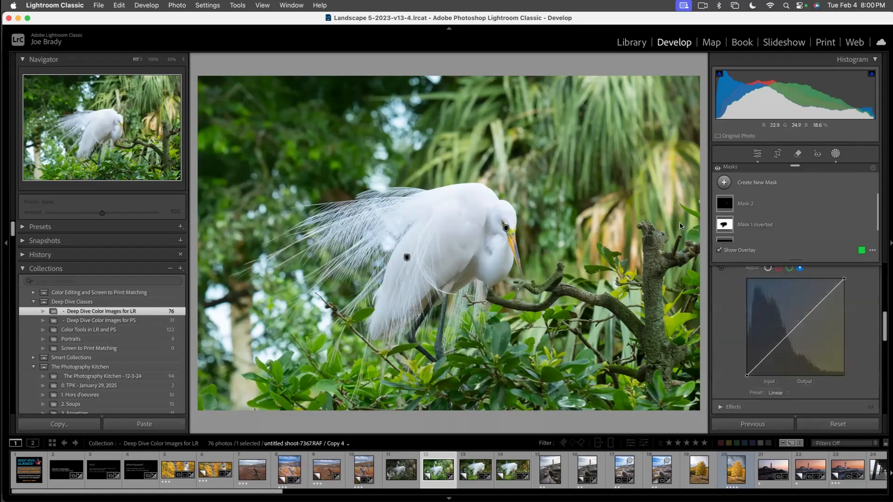
left_click(835, 157)
left_click(835, 155)
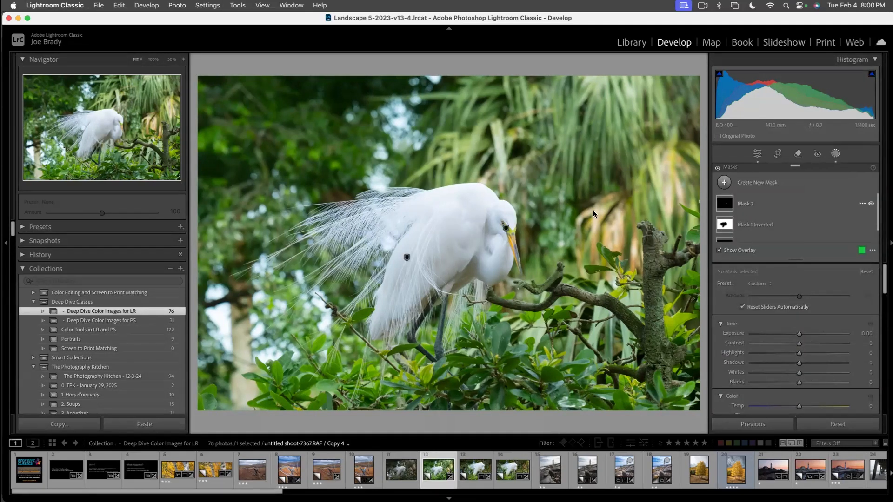
key("m")
left_click_drag(286, 274, 317, 396)
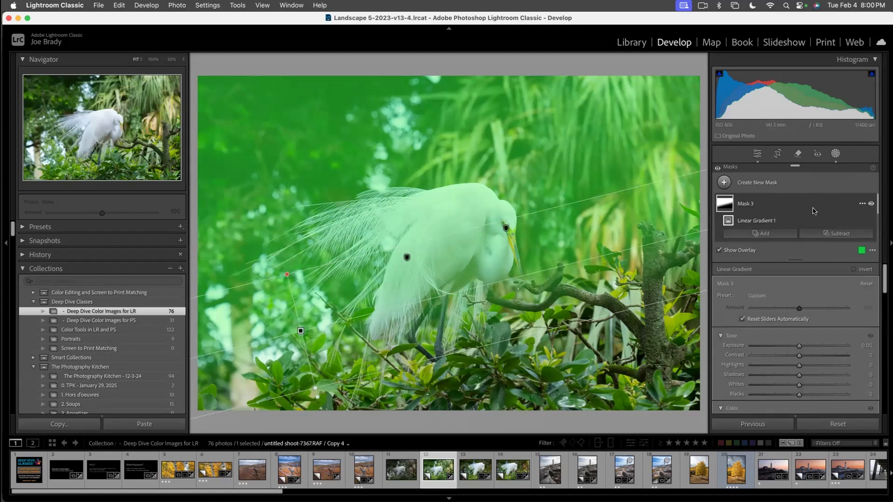
left_click(834, 233)
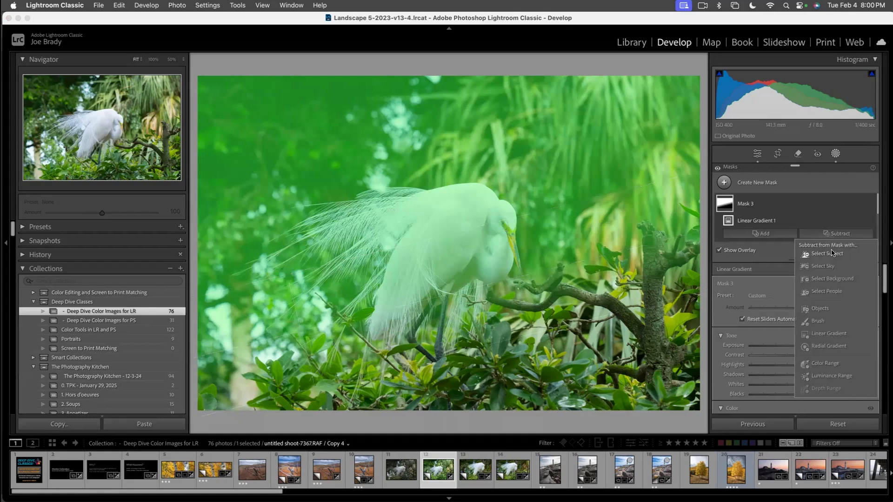
left_click(831, 254)
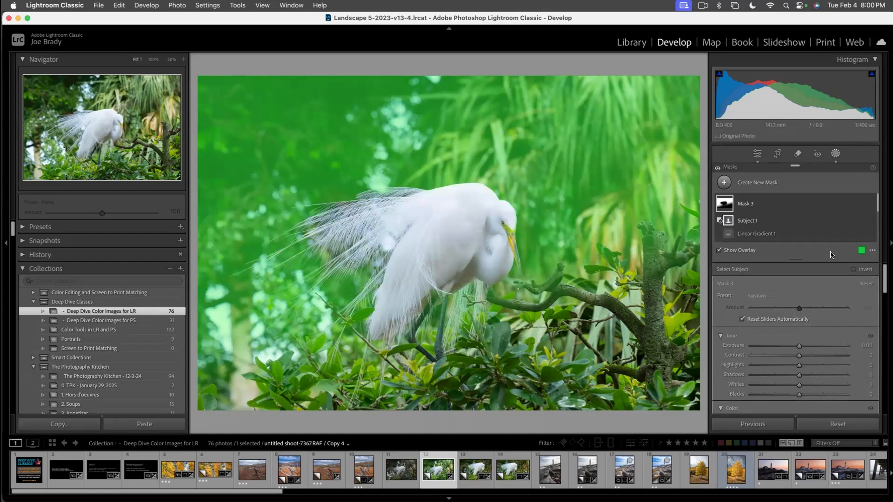
- Cool and darken the new gradient mask with Temp -22, Tint 8, Exposure -0.43 and Highlights -49
scroll(799, 336, "down", 3)
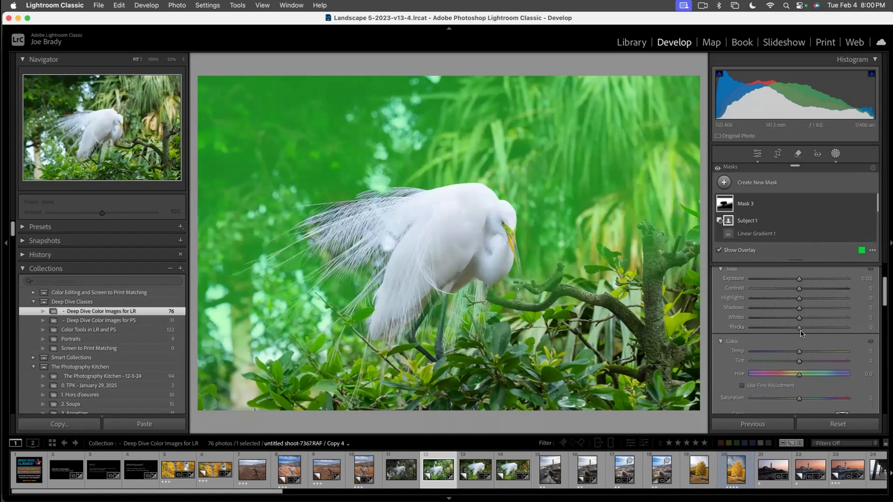
key("o")
left_click_drag(799, 352, 789, 352)
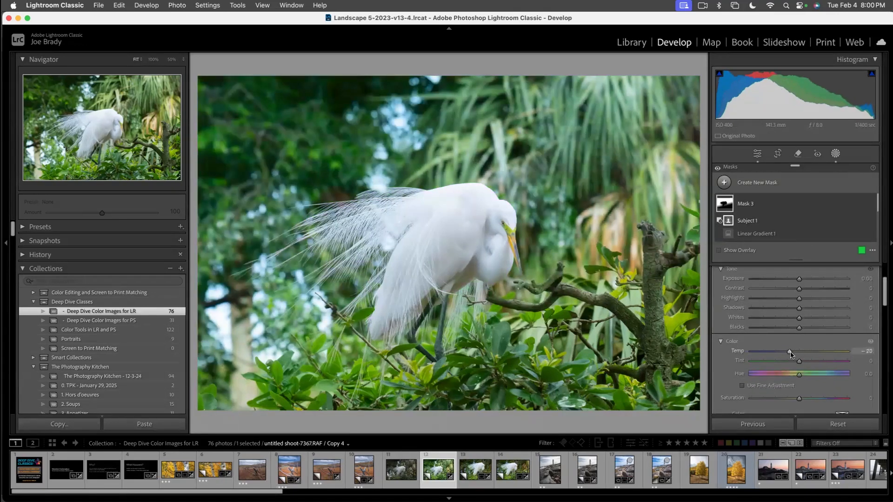
left_click_drag(798, 298, 793, 279)
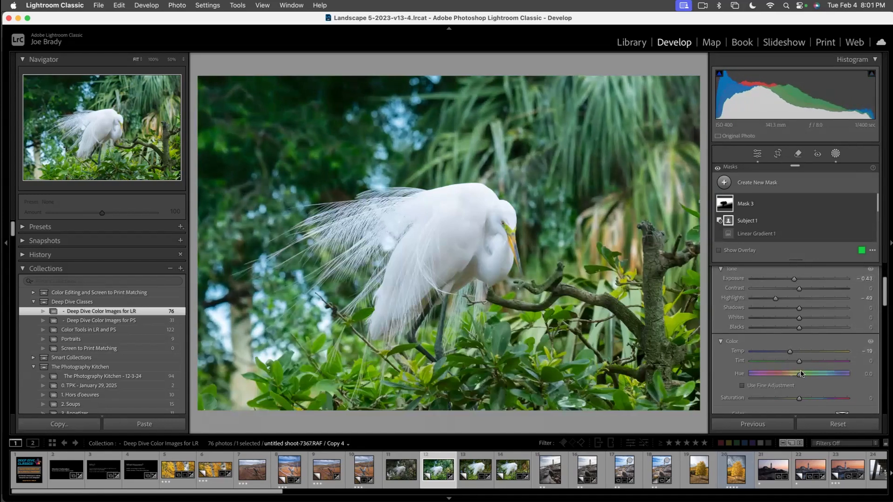
left_click_drag(800, 362, 805, 362)
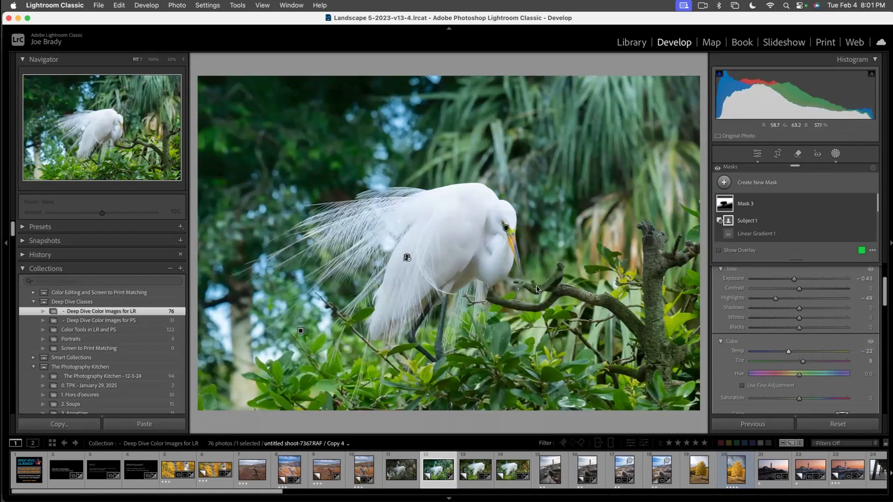
- Brush a new mask over the bright trunk near the photo's lower left corner and other bright spots, and set its Exposure to -0.74
key("k")
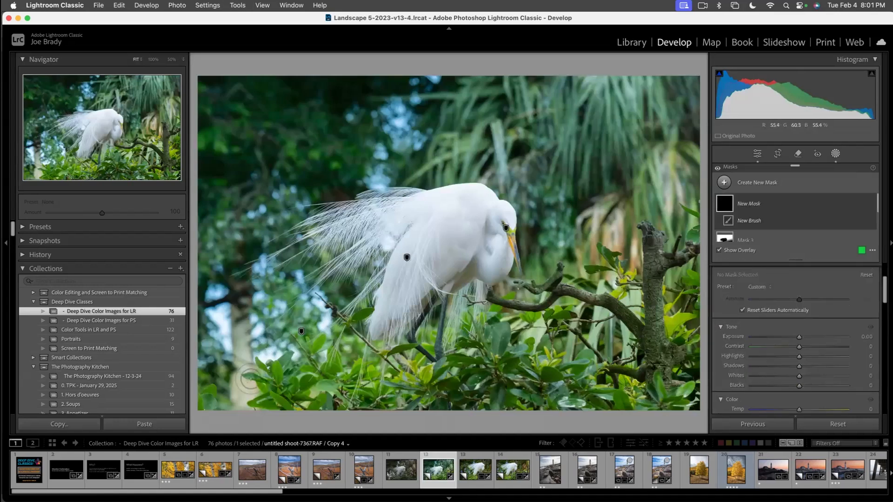
mouse_move(239, 355)
left_mouse_down()
mouse_move(240, 286)
mouse_move(241, 360)
mouse_move(253, 384)
mouse_move(244, 399)
left_mouse_up()
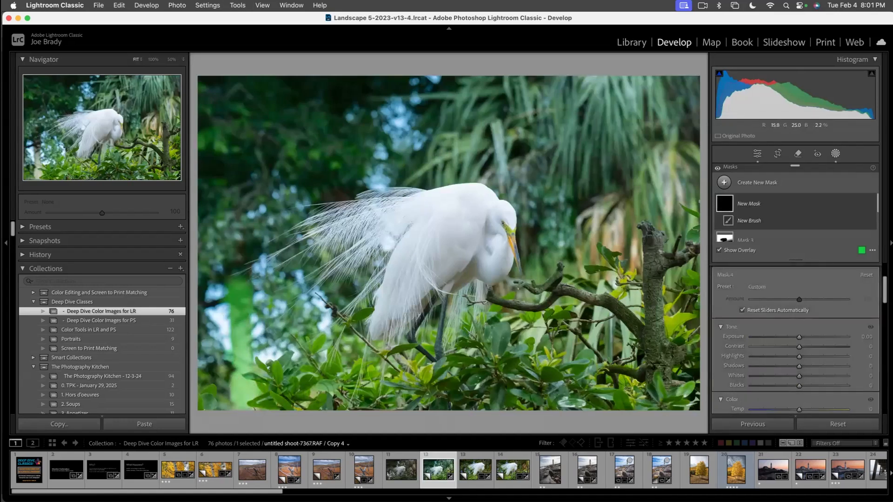
left_click(298, 395)
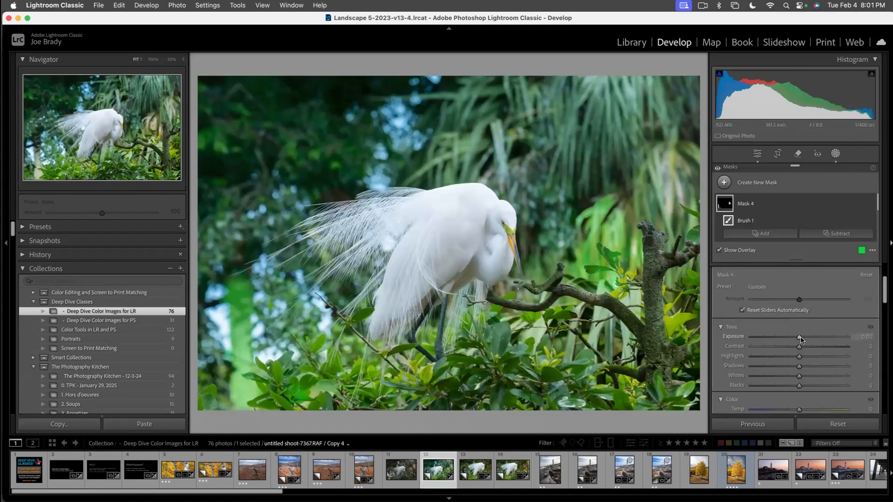
left_click_drag(799, 338, 791, 338)
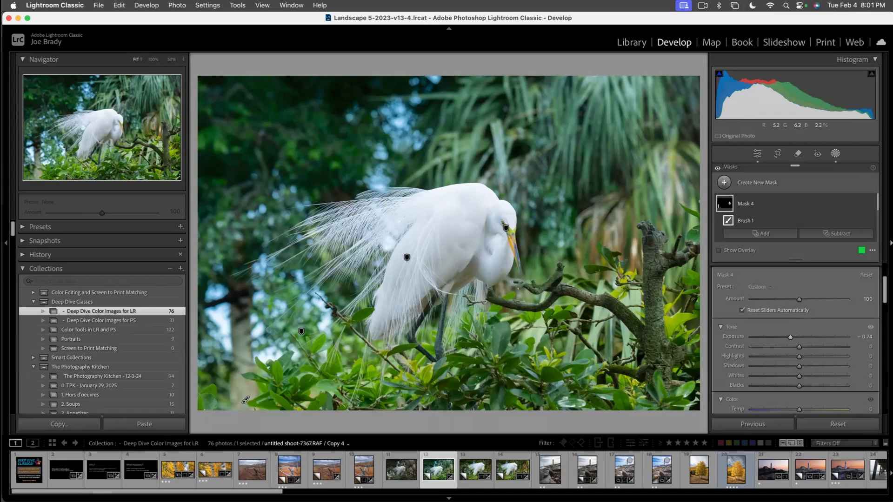
key("shift+w")
left_click(495, 370)
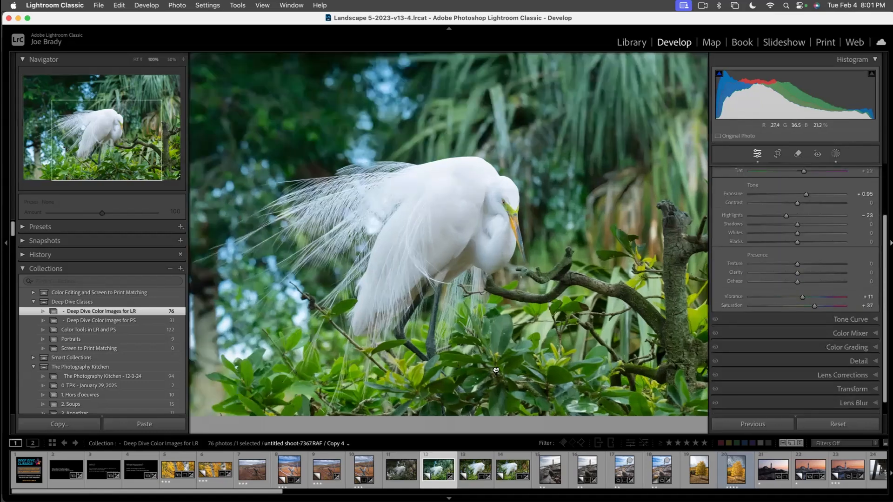
left_click(525, 363)
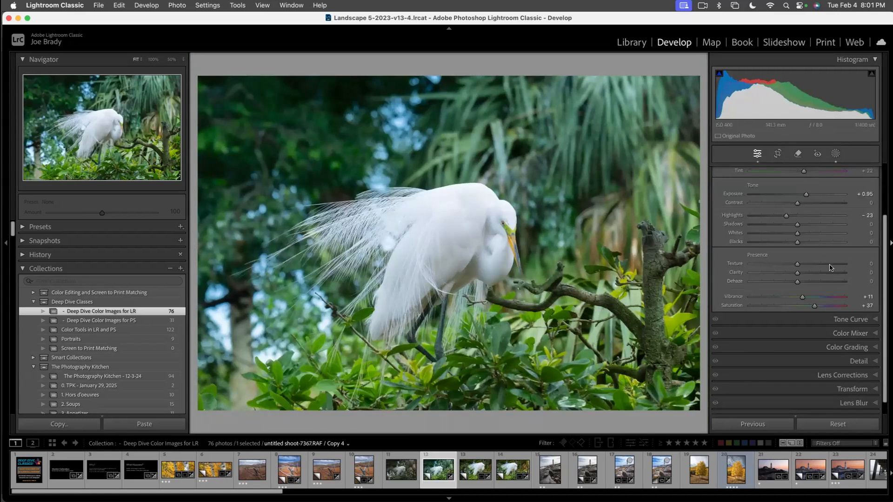
- Shift the foliage Hue with the Color Mixer's targeted adjustment to Green -20 and Aqua -1
left_click(850, 334)
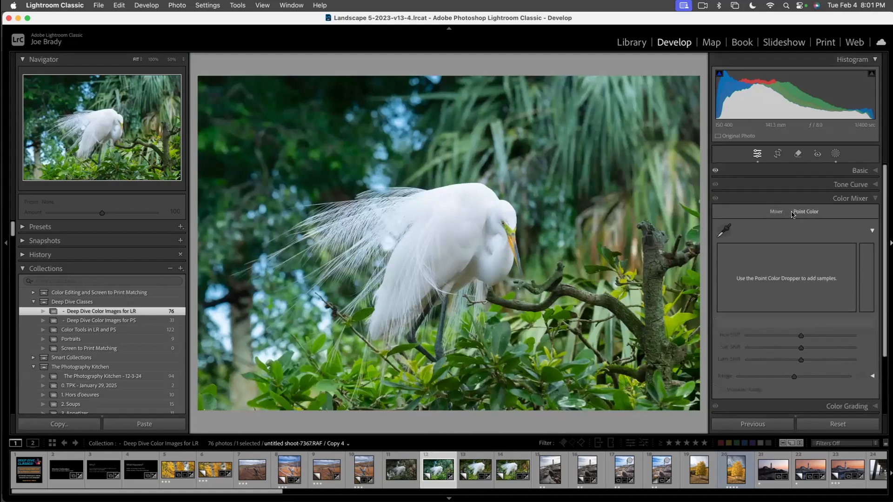
left_click(777, 212)
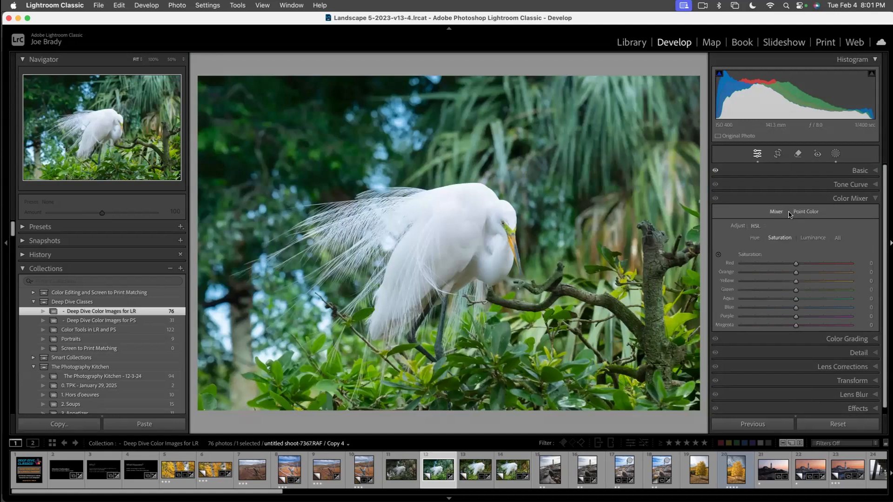
left_click(805, 212)
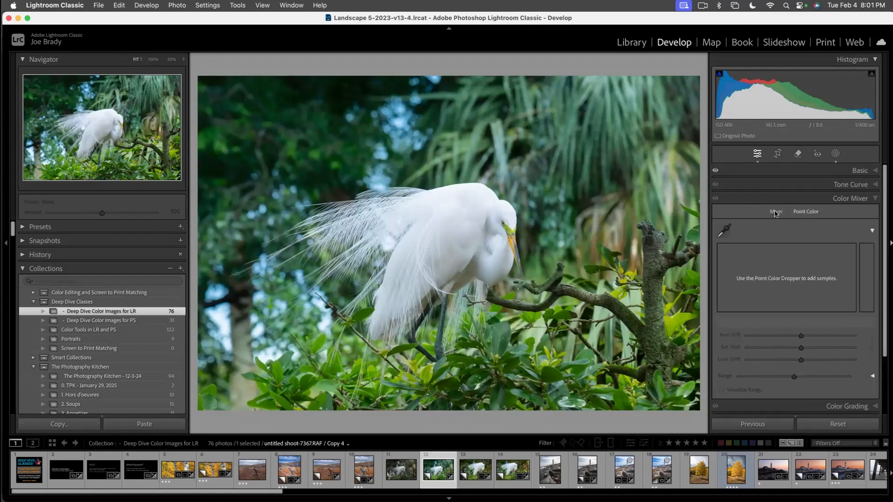
left_click(776, 213)
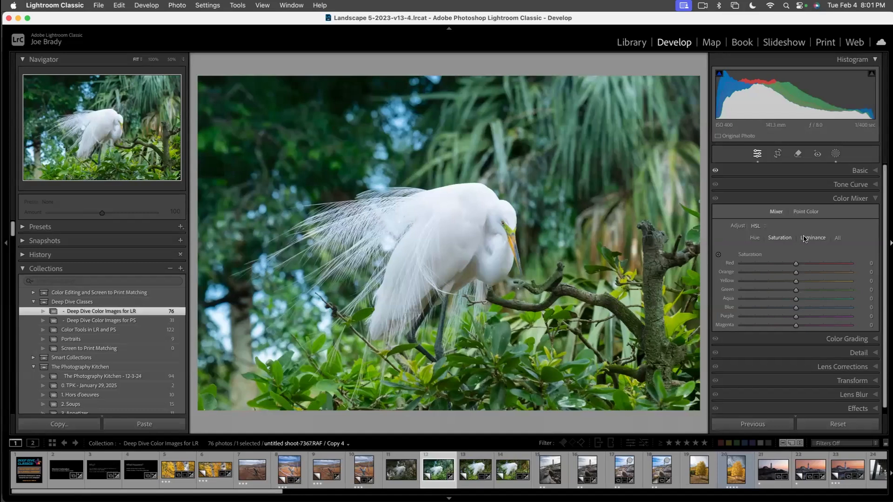
left_click(755, 238)
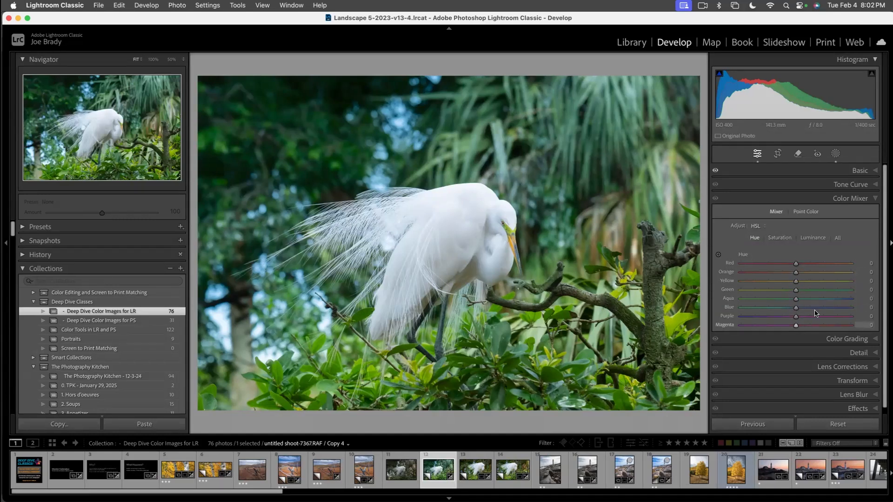
left_click(719, 256)
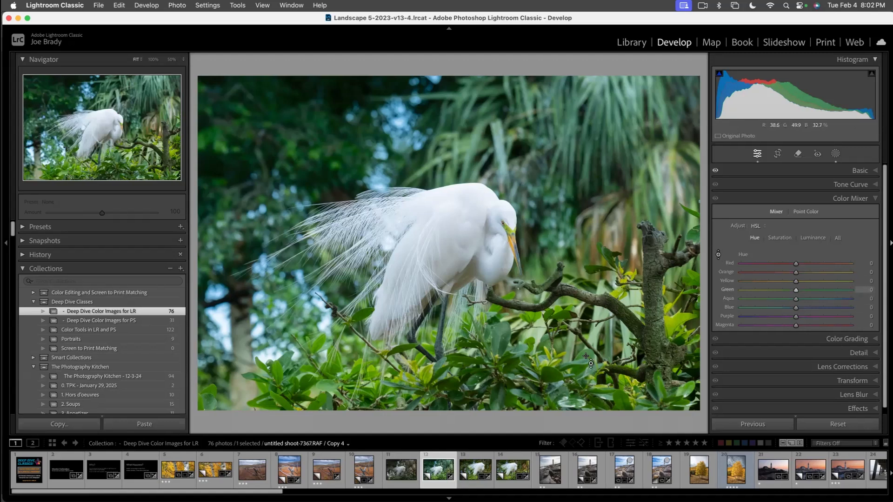
mouse_move(327, 372)
left_mouse_down()
mouse_move(327, 360)
mouse_move(328, 409)
mouse_move(327, 375)
left_mouse_up()
left_click_drag(327, 376, 327, 377)
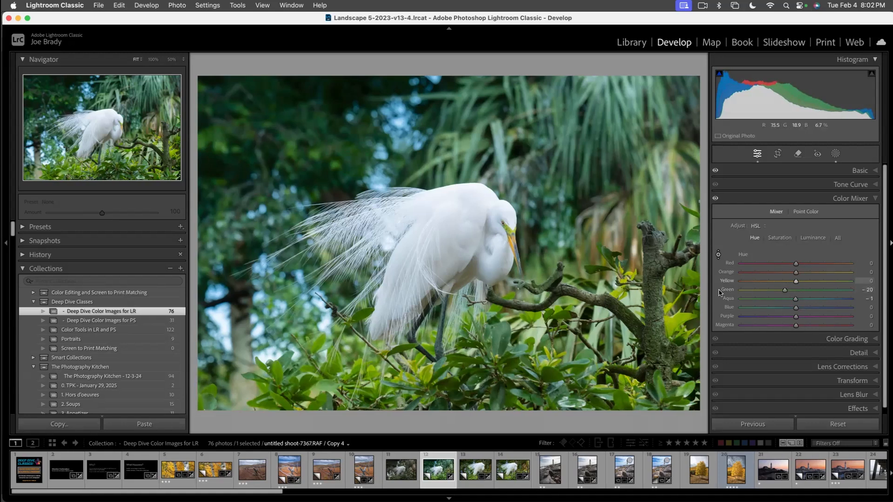
- Raise the foliage Saturation to Yellow +9 and Green +35 and the Green Luminance to +12 with targeted adjustments
left_click(779, 238)
left_click(718, 255)
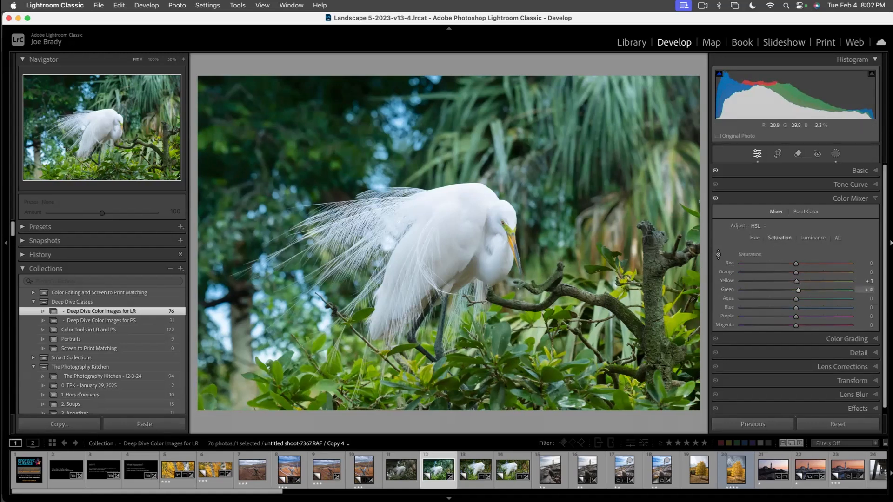
left_click_drag(327, 367, 327, 361)
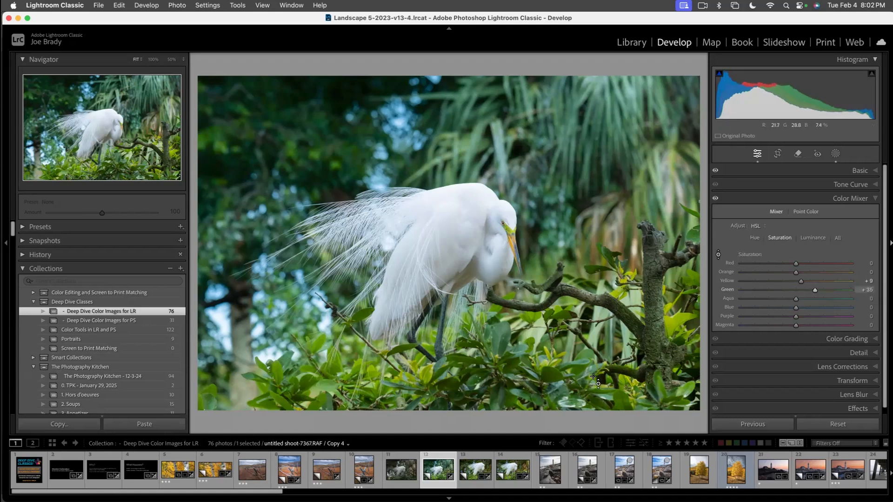
left_click(812, 238)
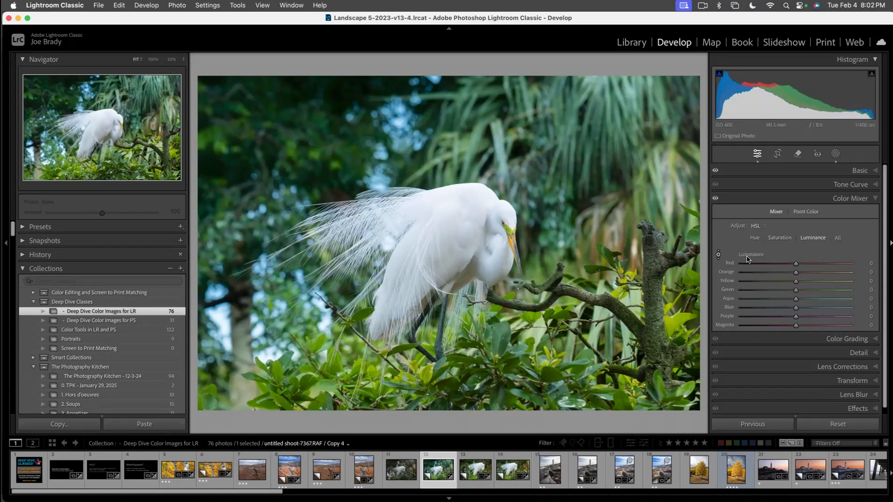
left_click(718, 255)
mouse_move(580, 375)
left_mouse_down()
mouse_move(579, 357)
mouse_move(580, 405)
mouse_move(580, 369)
left_mouse_up()
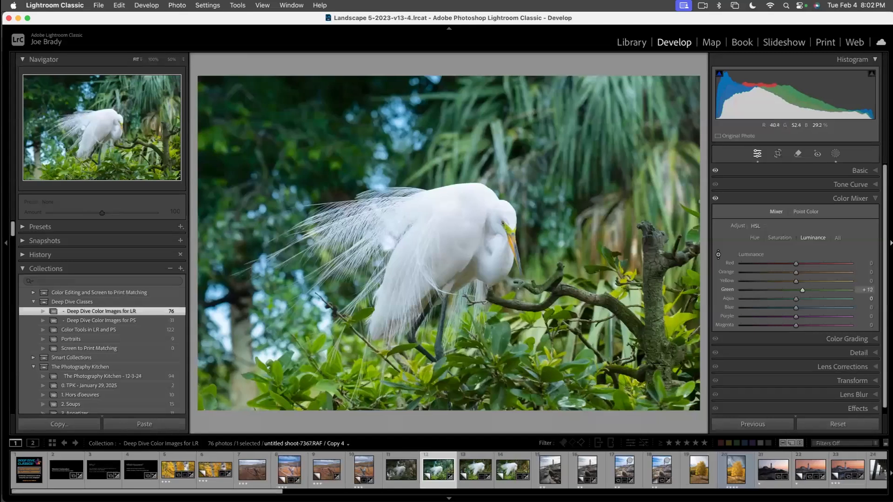
key("Escape")
- Add a diagonal linear gradient mask over the palm fronds at the photo's upper right and subtract the egret subject
key("m")
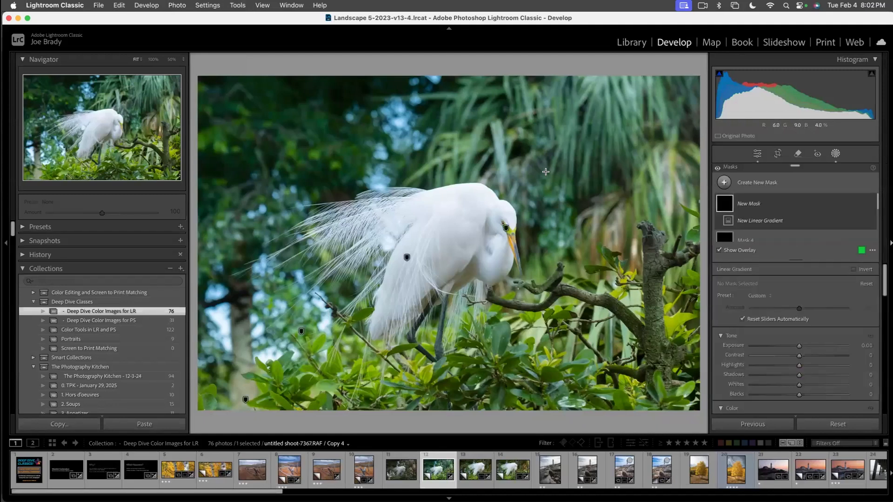
left_click_drag(534, 167, 485, 269)
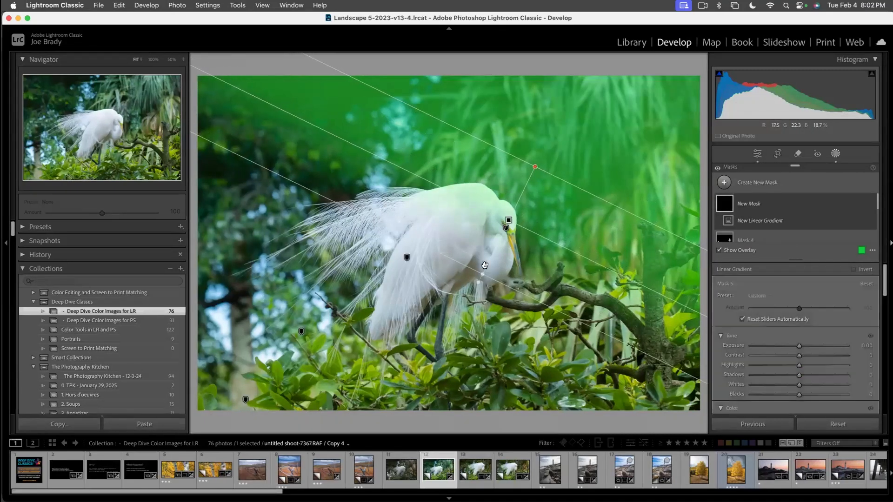
left_click(831, 235)
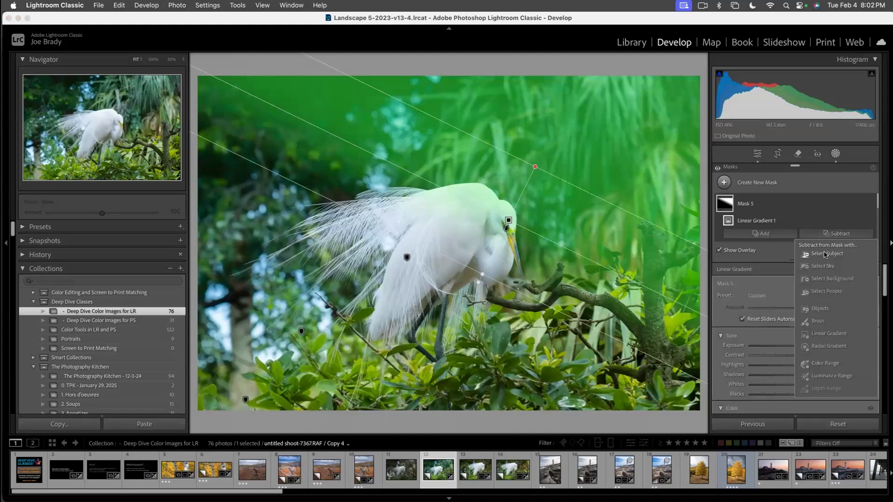
left_click(824, 254)
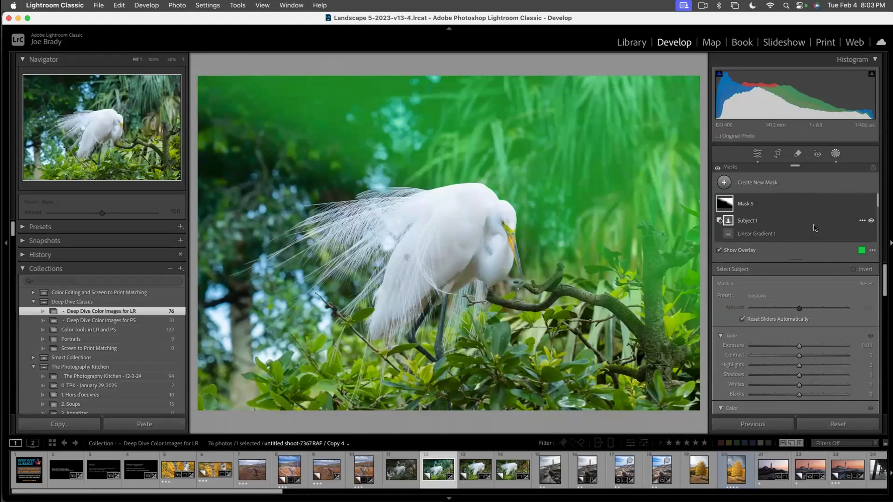
- Subtract the tree stump and branch beside the egret from the palm gradient mask with a brush
scroll(836, 232, "down", 2)
scroll(836, 233, "down", 1)
left_click(833, 213)
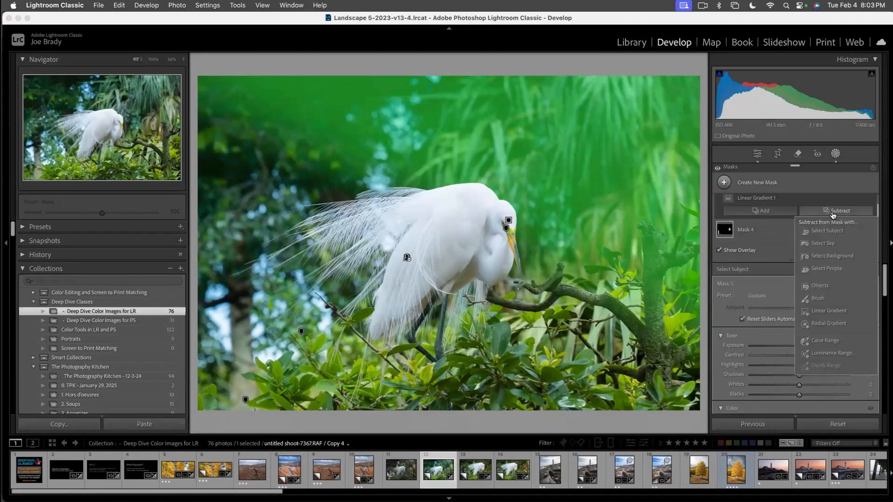
left_click(827, 299)
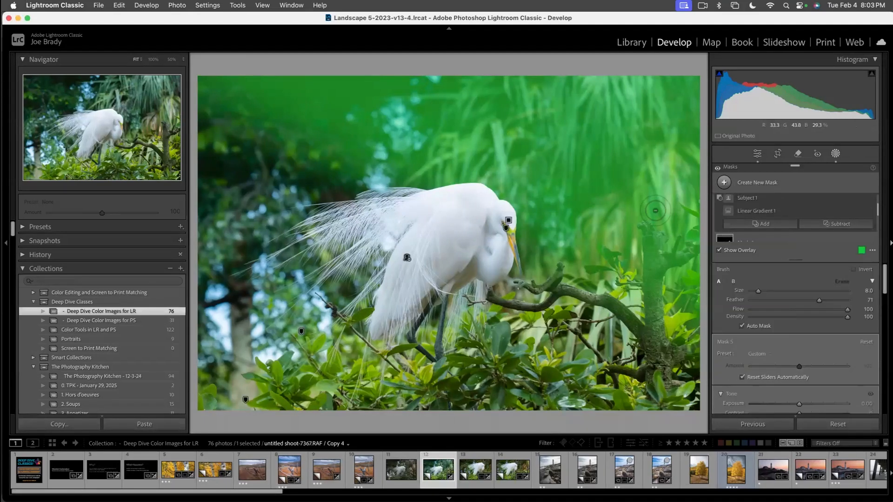
mouse_move(665, 188)
left_mouse_down()
mouse_move(556, 238)
mouse_move(642, 252)
mouse_move(683, 242)
mouse_move(644, 297)
mouse_move(681, 325)
mouse_move(648, 282)
mouse_move(672, 230)
mouse_move(644, 227)
mouse_move(600, 249)
mouse_move(598, 237)
left_mouse_up()
- Warm the palm gradient mask with Temp 26, set its Exposure to -0.18, and leave masking
scroll(808, 358, "down", 8)
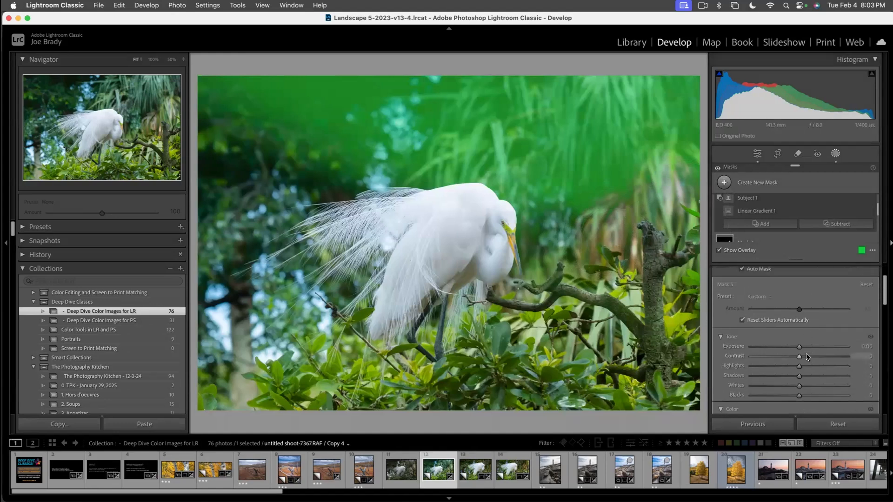
key("o")
left_click_drag(799, 330, 798, 311)
scroll(809, 330, "up", 5)
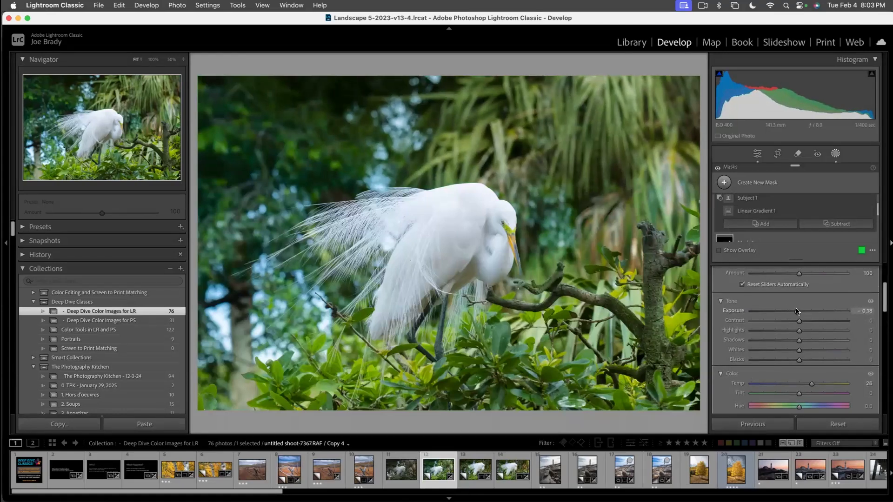
key("shift+w")
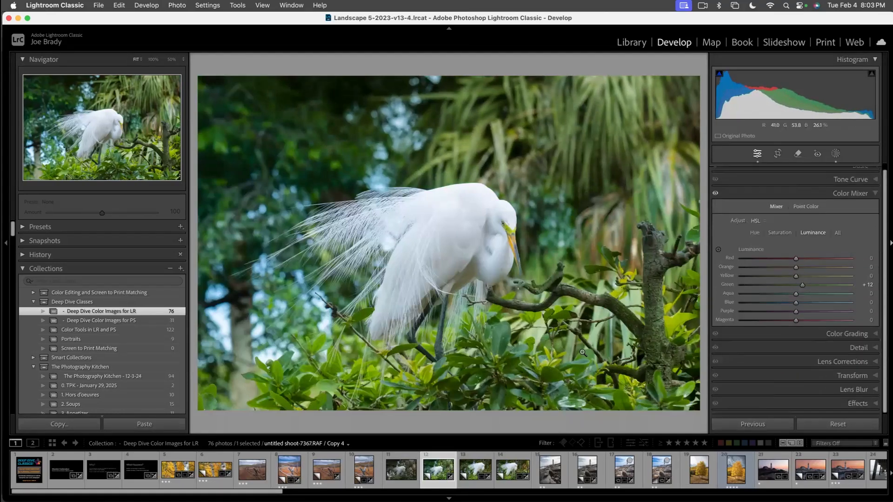
- Select the unedited original together with the edited egret photo and view the result full screen for comparison
left_click(412, 465, "super")
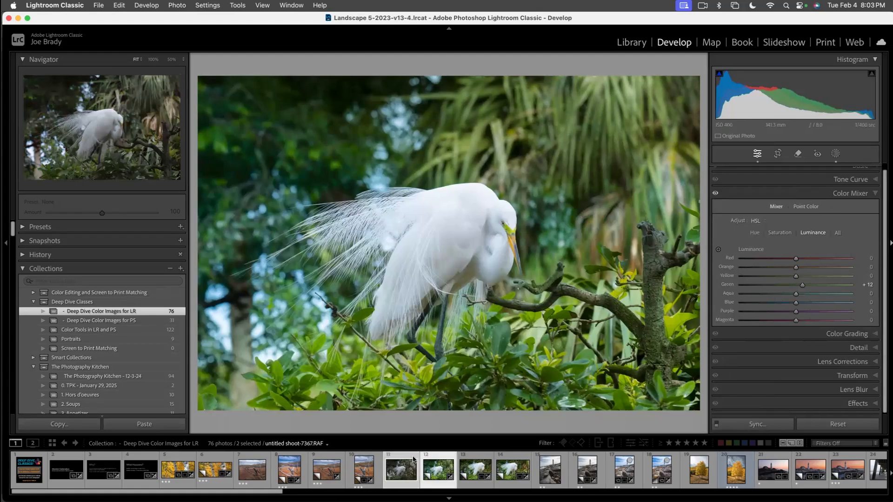
key("super+Return")
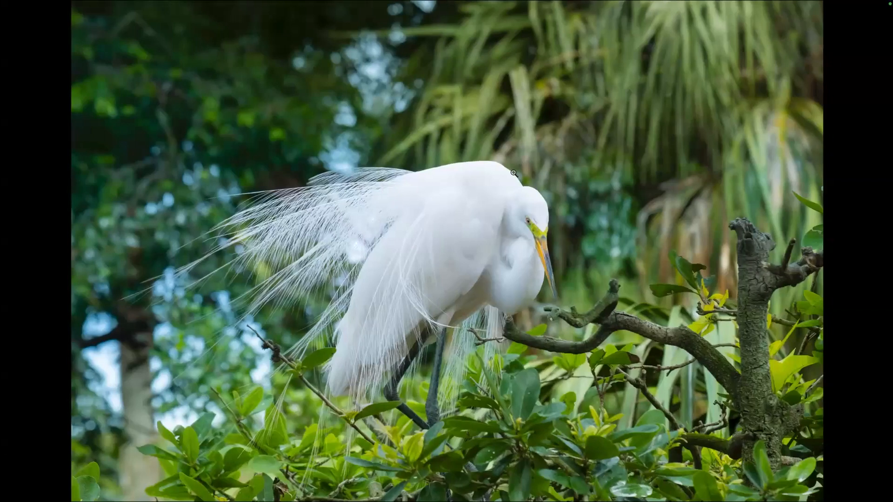
scroll(504, 179, "up", 2)
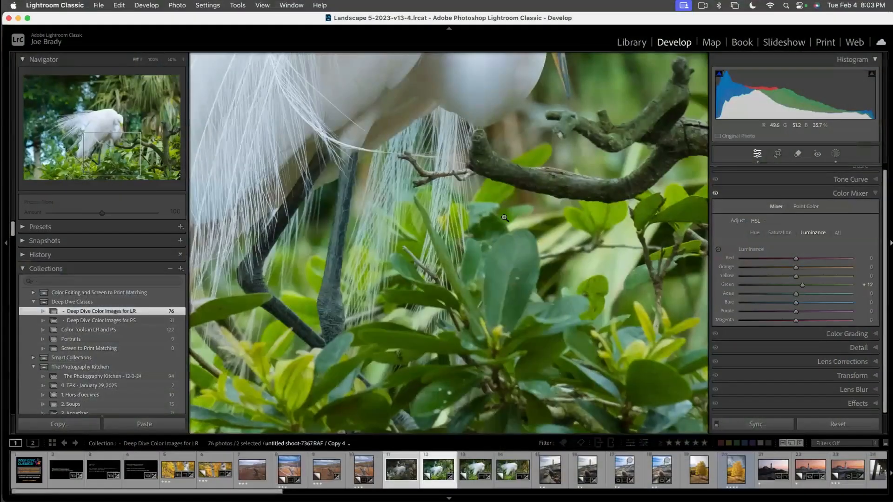
- Zoom in on the egret and refine its subject mask by setting Exposure to 0.25 and Whites to -4
left_click(507, 217)
left_click(483, 372)
left_click(472, 338)
left_click_drag(125, 156, 109, 124)
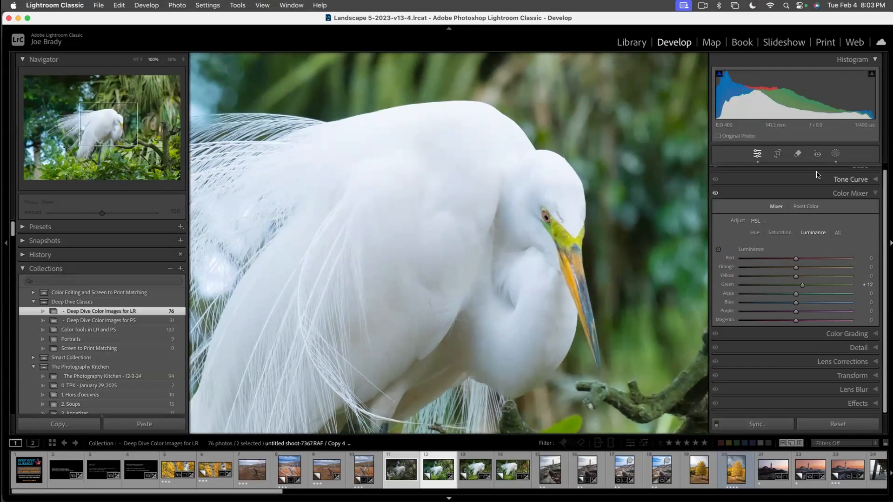
scroll(886, 171, "up", 2)
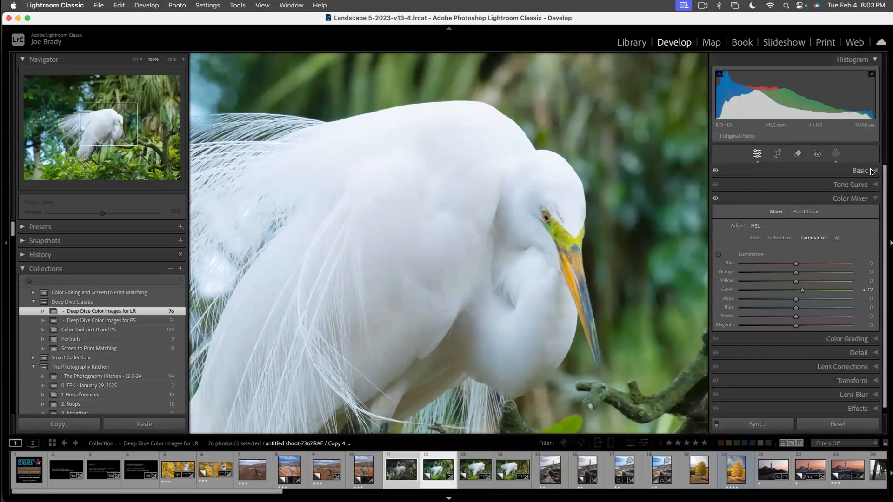
left_click(835, 154)
scroll(736, 229, "down", 3)
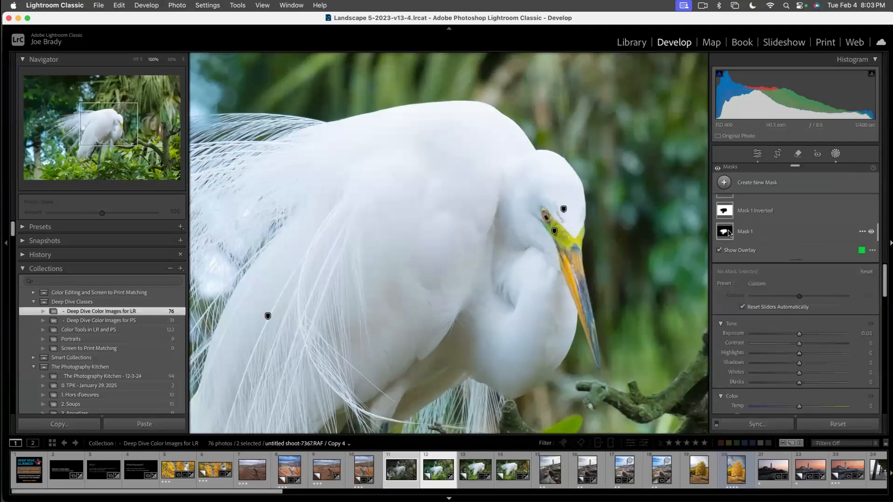
left_click(725, 231)
left_click(746, 203)
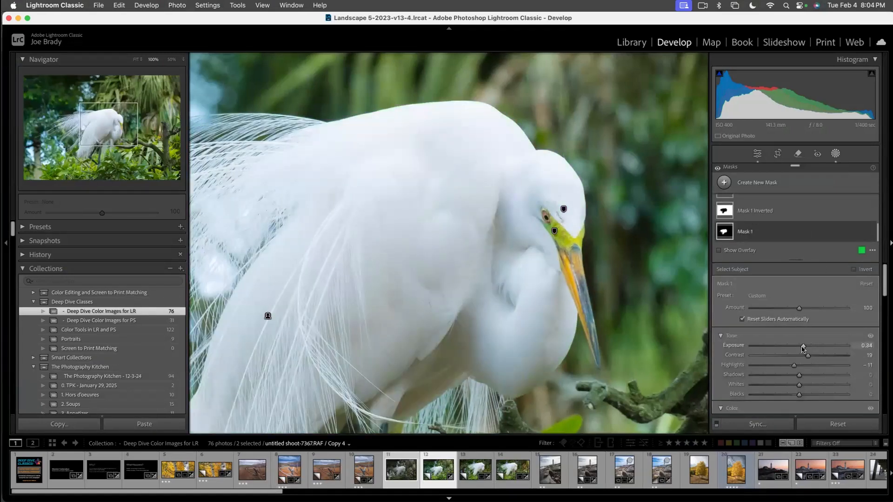
left_click_drag(803, 348, 800, 348)
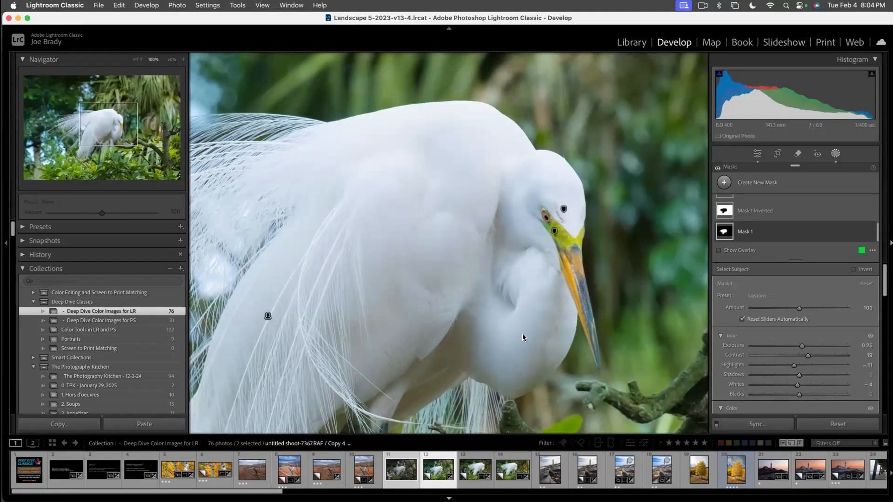
- Examine the egret's white plumage and head in an enlarged full-screen view
key("f")
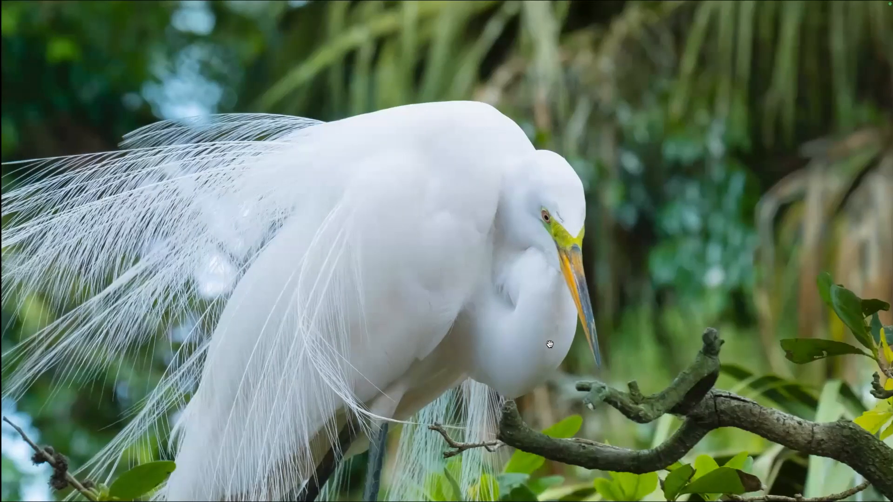
left_click(549, 344)
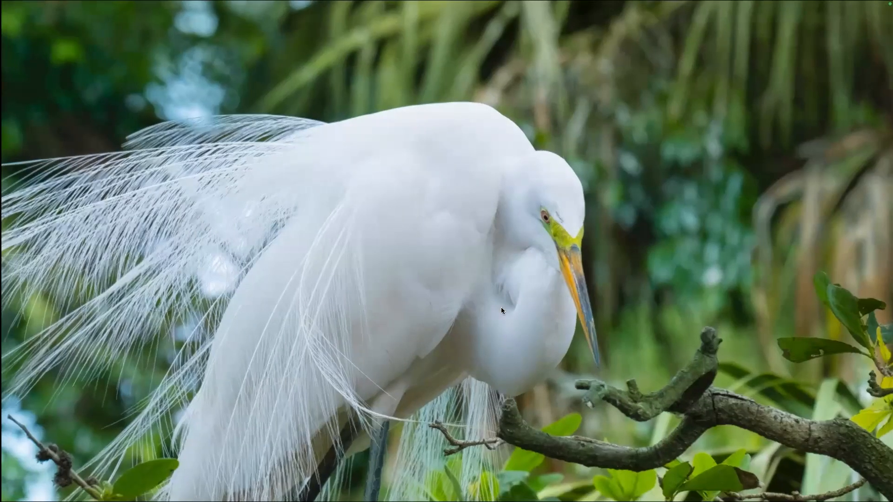
key("f")
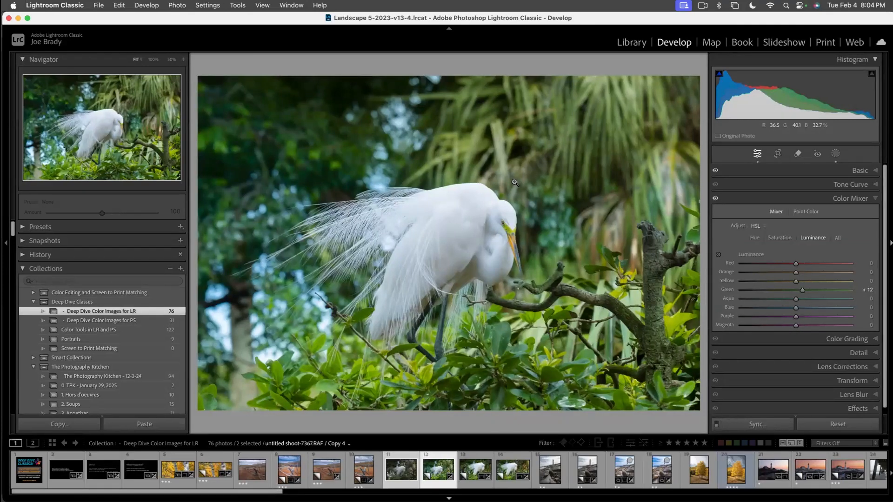
- Create three virtual copies of the edited egret photo for alternative crops
key("r")
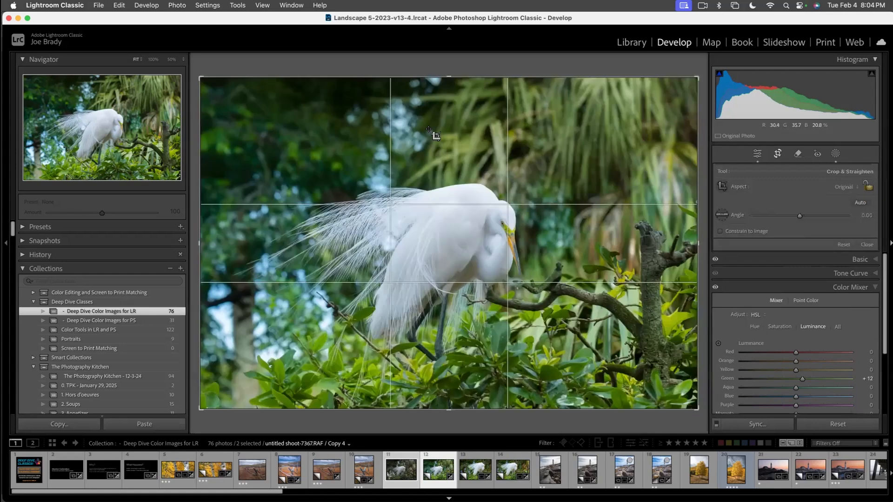
key("r")
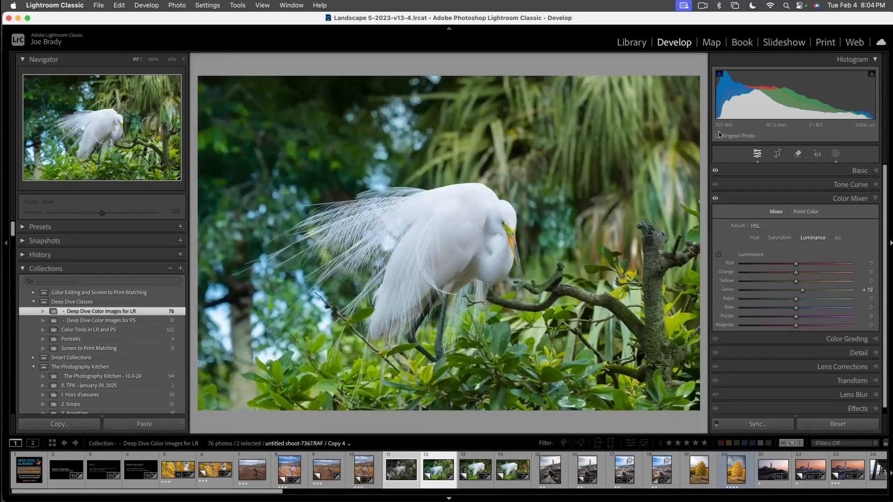
key("super")
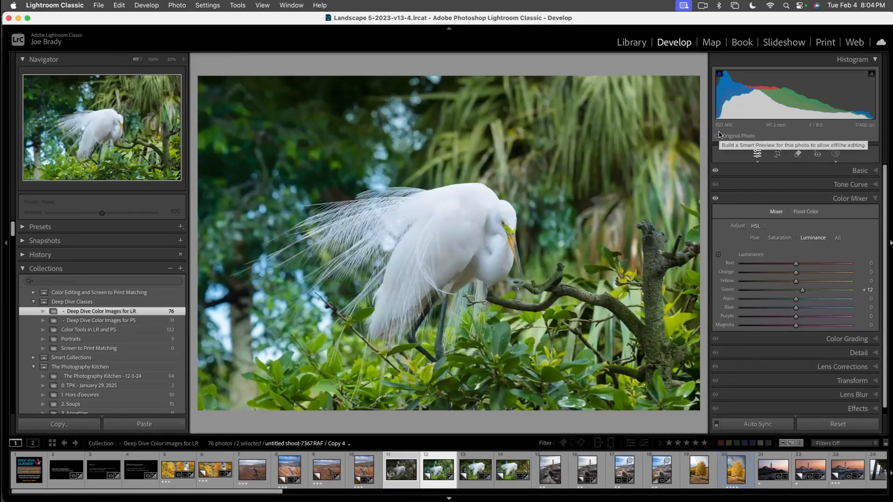
key("super+apostrophe")
key("super+apostrophe")
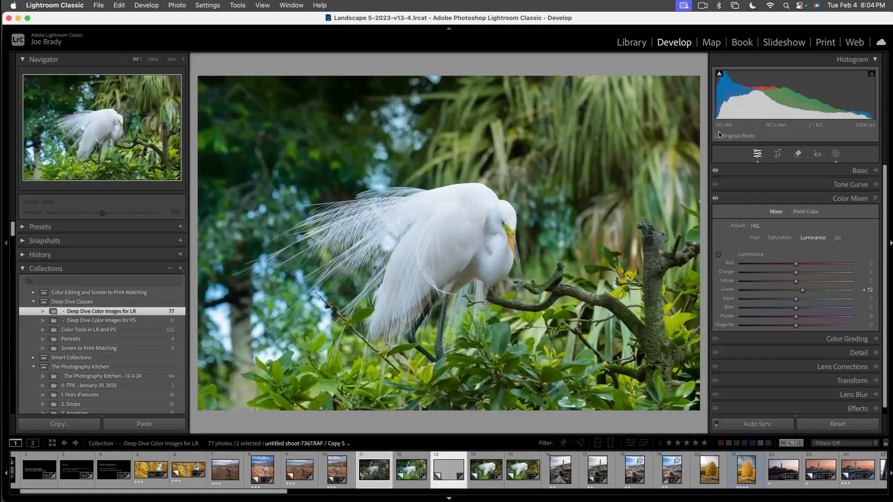
key("super+apostrophe")
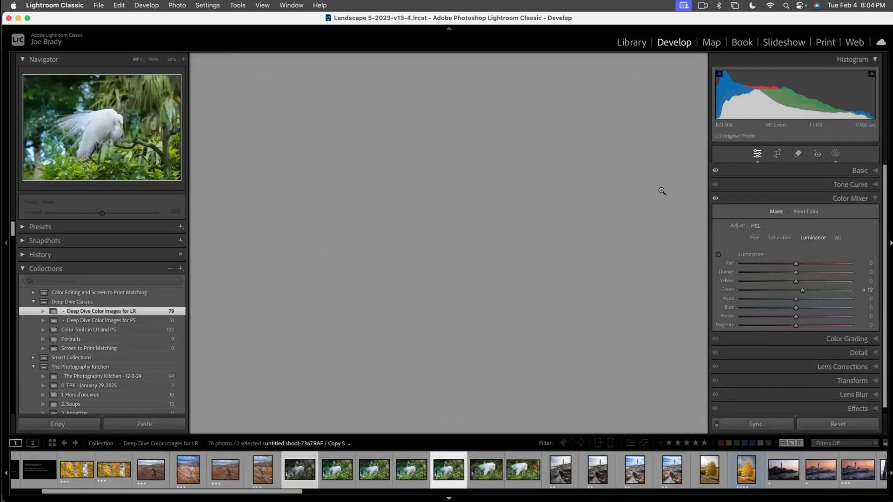
- Crop the first new copy tighter around the egret while keeping the tree stump, and set its Post-Crop Vignetting Amount to -17
left_click(378, 475)
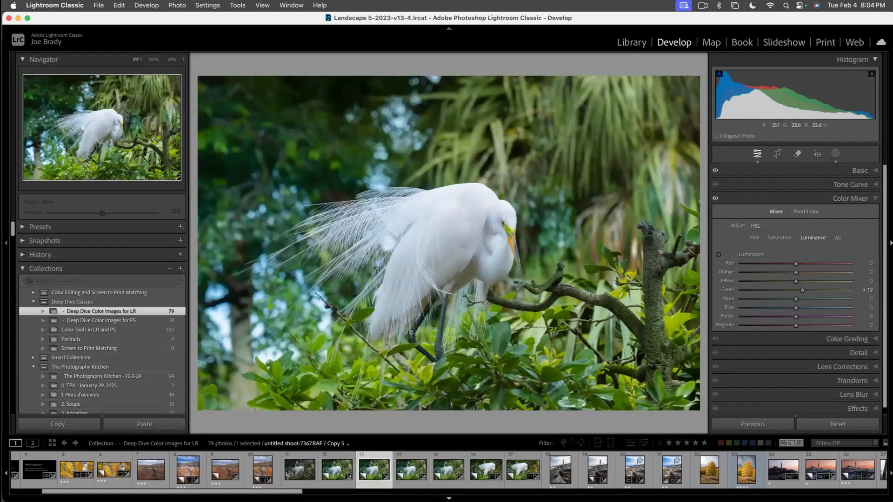
key("r")
left_click_drag(449, 77, 452, 114)
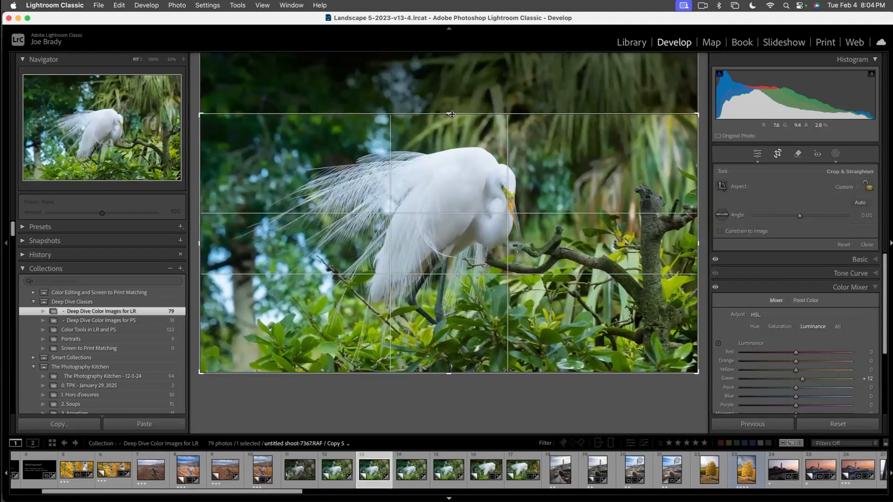
left_click_drag(453, 373, 453, 369)
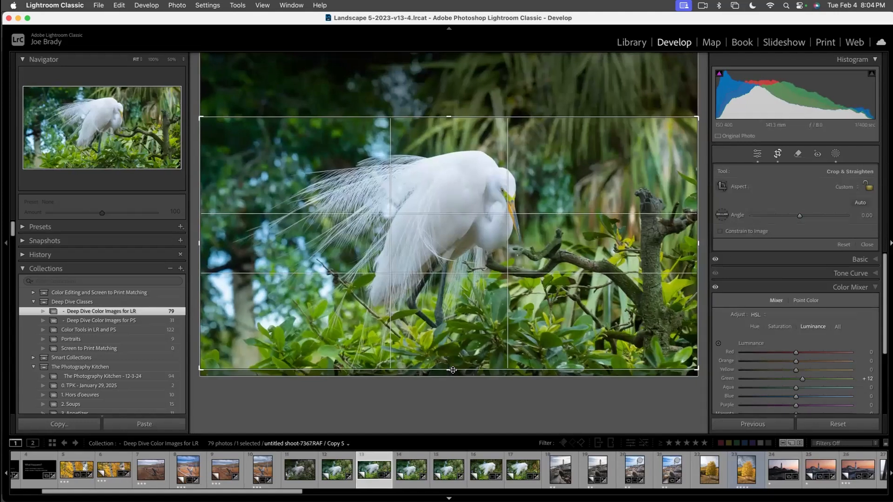
left_click_drag(203, 246, 234, 235)
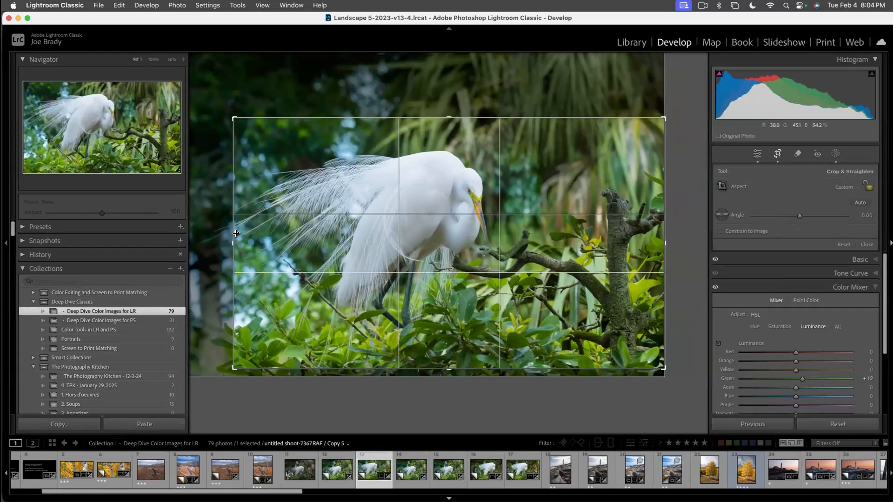
key("Return")
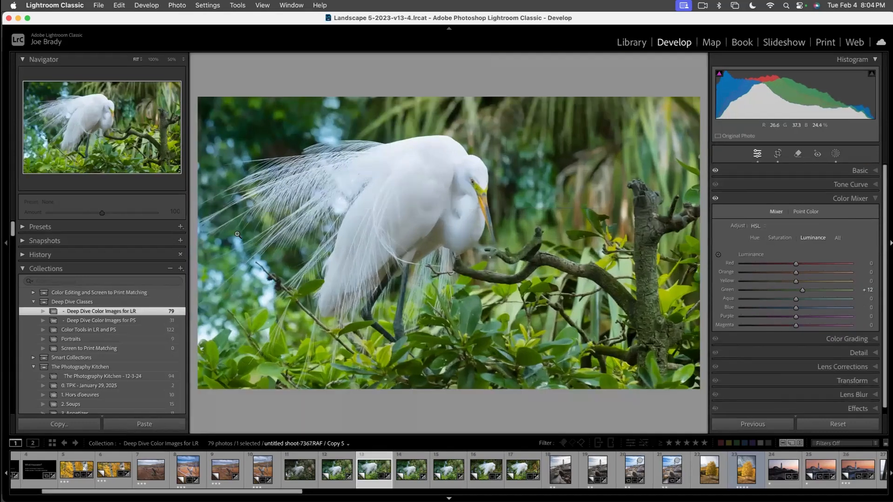
left_click(855, 409)
left_click_drag(797, 312, 791, 316)
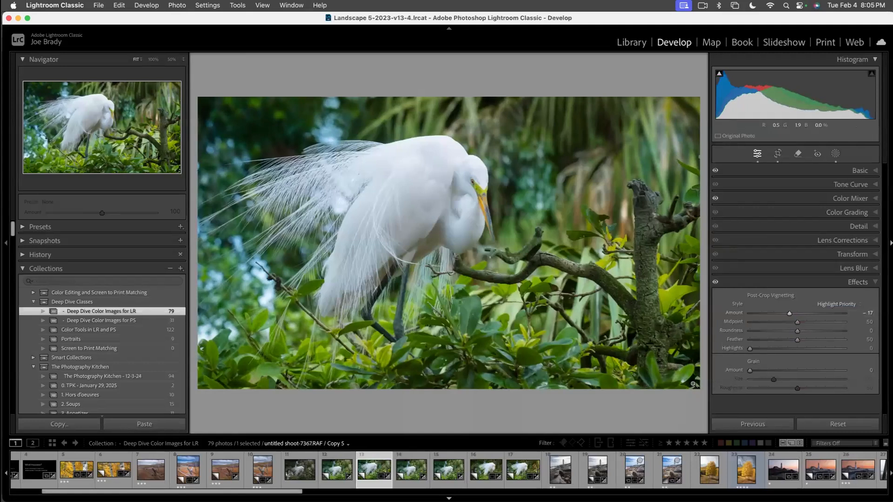
- Crop the second new copy at the top, bottom and right edges so the tree stump is cut out of the frame
left_click(406, 471)
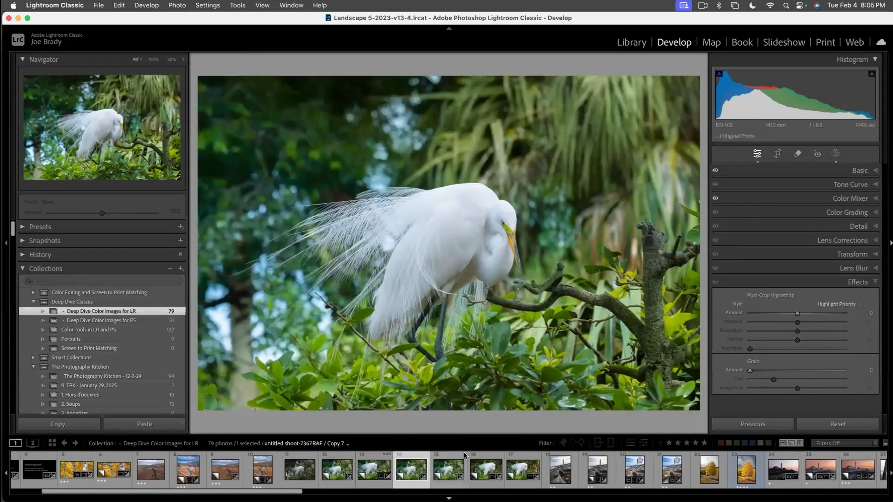
key("r")
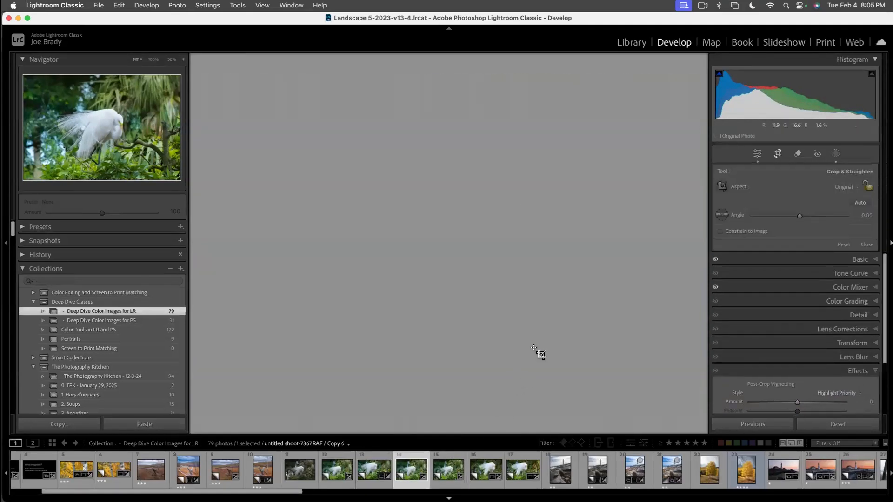
left_click_drag(448, 78, 448, 148)
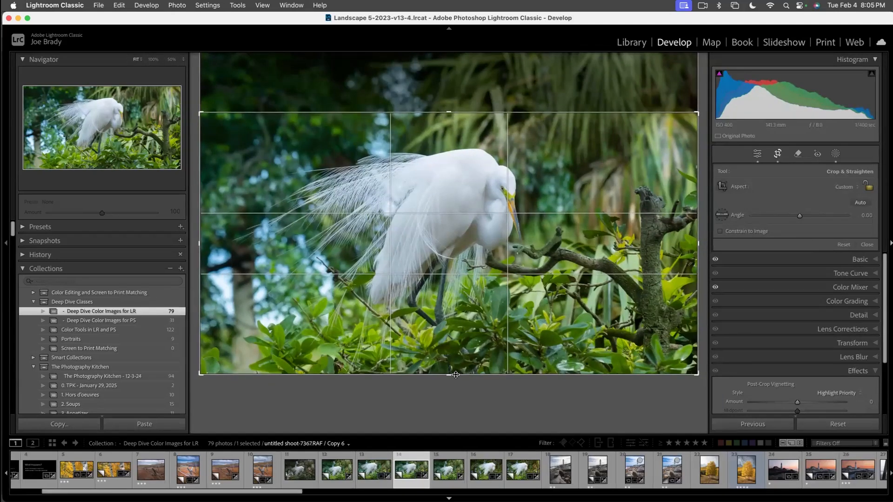
left_click_drag(465, 374, 453, 354)
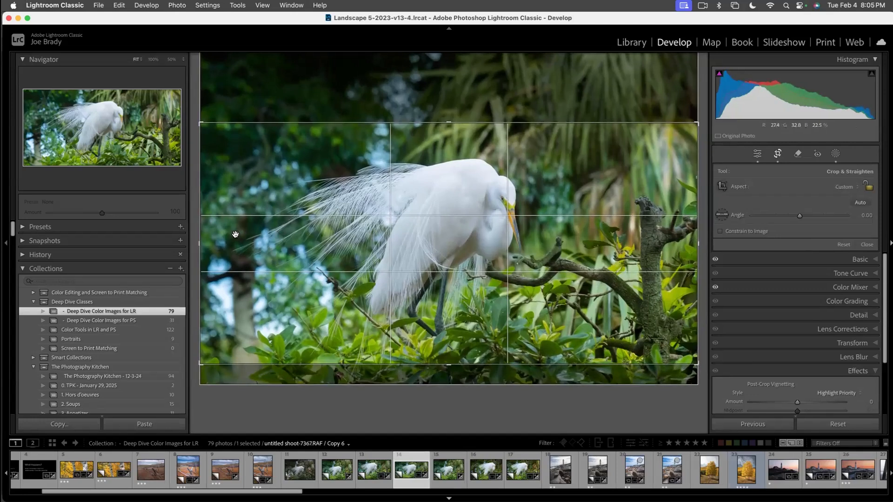
left_click_drag(690, 238, 647, 242)
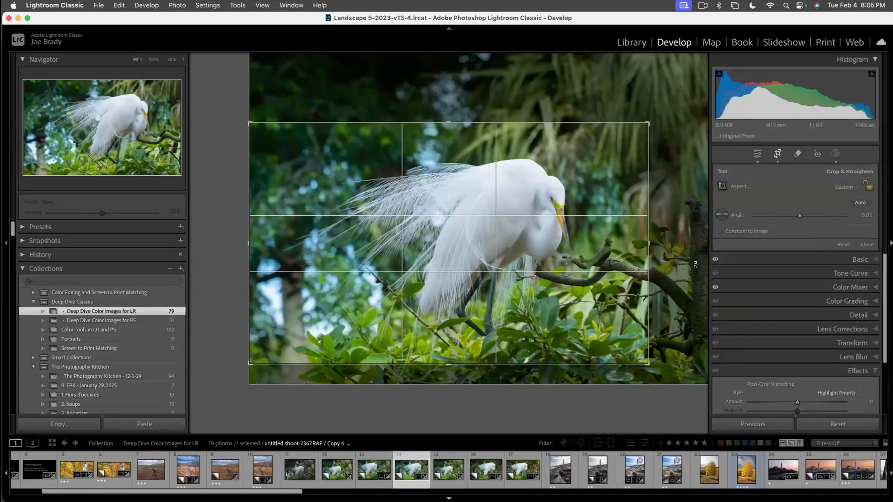
left_click_drag(449, 364, 448, 362)
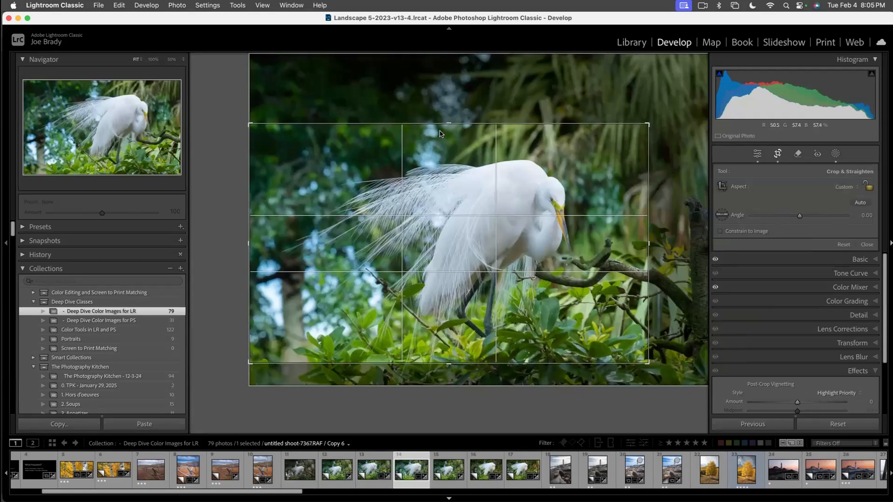
double_click(440, 291)
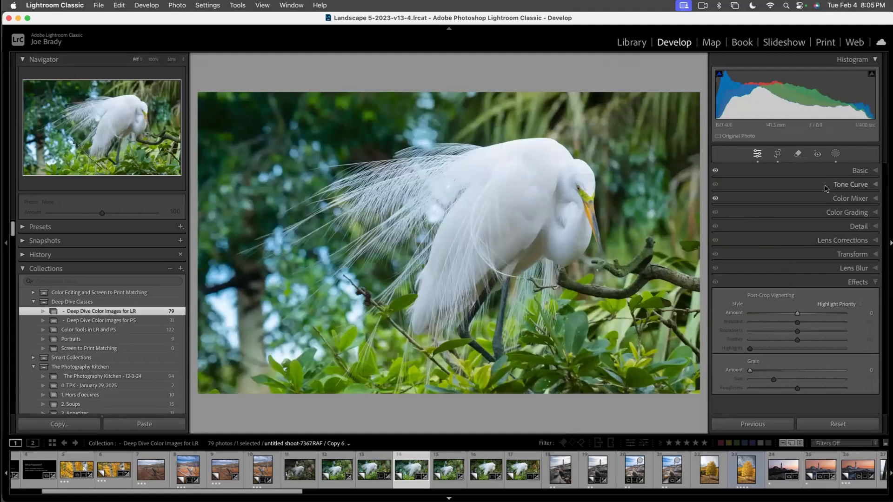
- Create a Select Sky mask and add to it by brushing with Auto Mask over the bright background gaps at the photo's left side
left_click(835, 155)
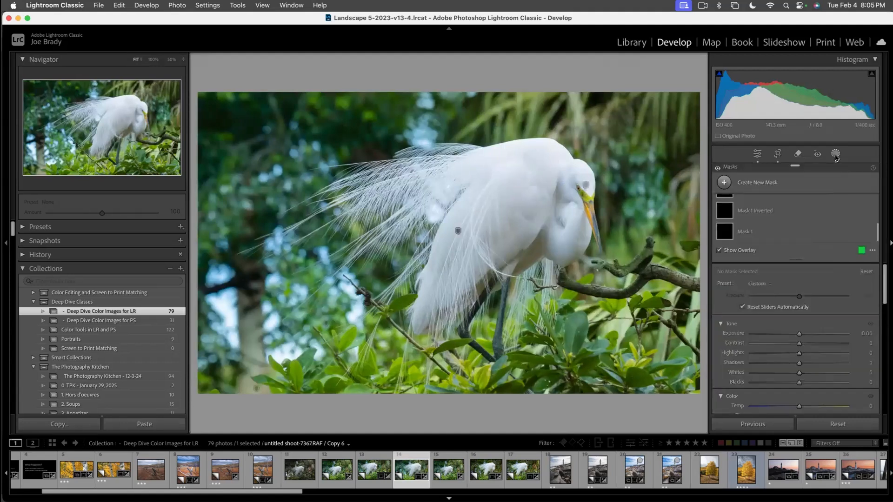
left_click(744, 183)
left_click(768, 213)
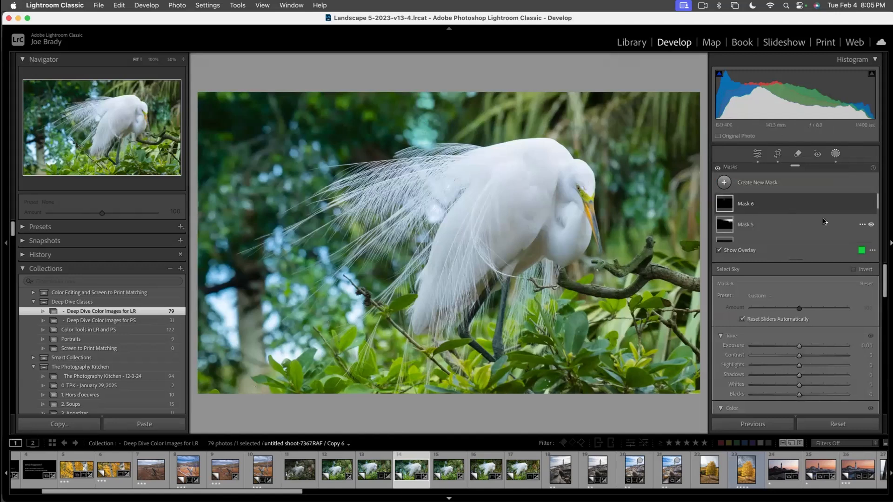
mouse_move(825, 229)
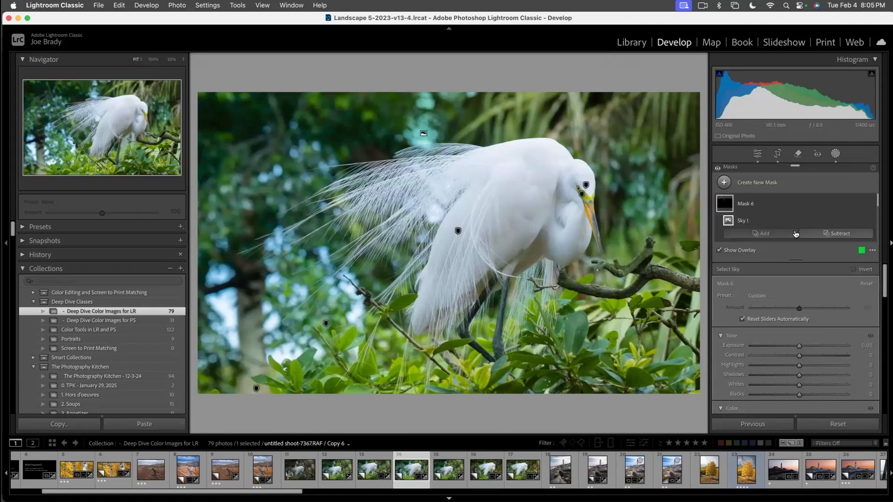
left_click(759, 235)
left_click(743, 319)
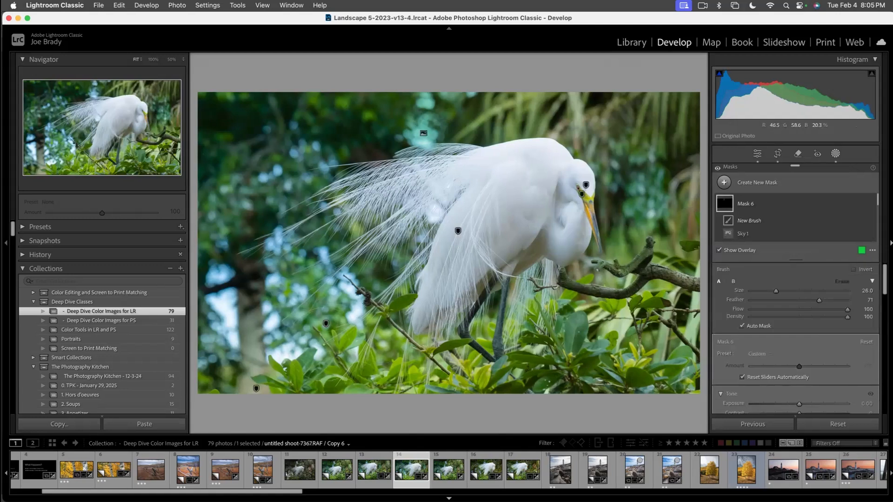
left_click_drag(272, 282, 269, 253)
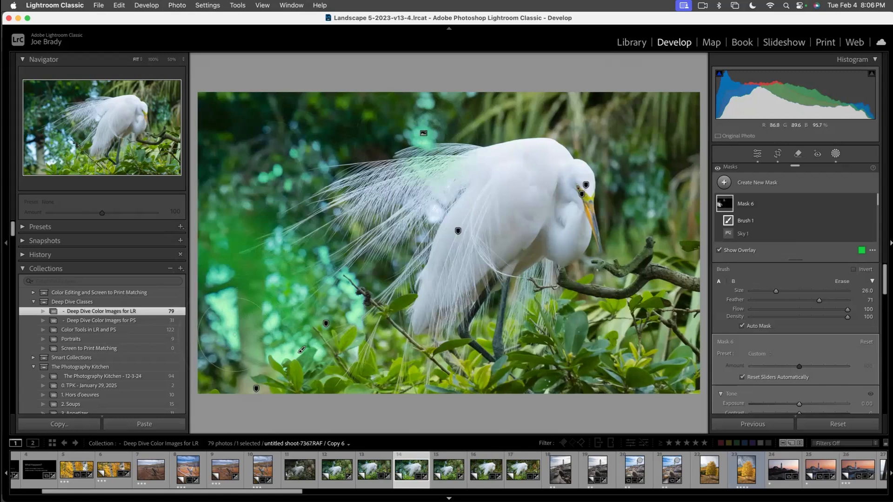
scroll(829, 361, "down", 3)
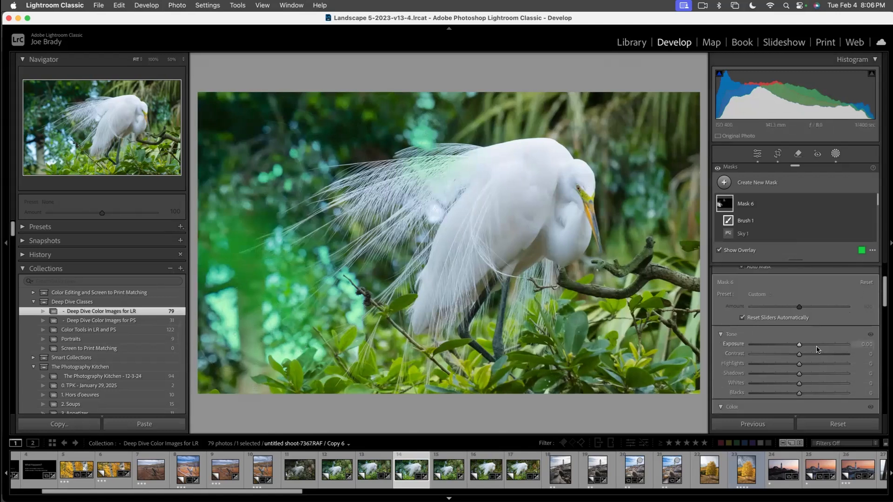
- Tone down the background mask with Exposure -0.88, Contrast -51, Highlights -23 and Whites -12, and set the photo's Post-Crop Vignetting Amount to -12
key("o")
mouse_move(800, 345)
left_mouse_down()
mouse_move(783, 345)
mouse_move(792, 345)
left_mouse_up()
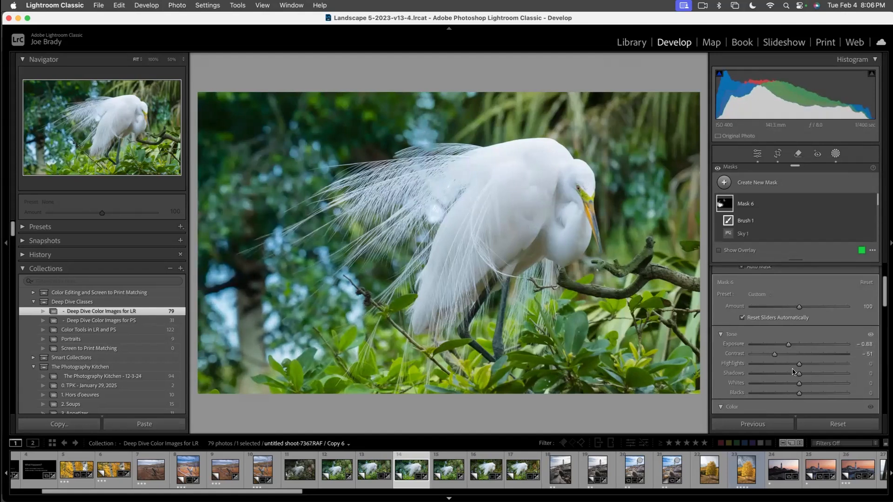
left_click_drag(798, 364, 788, 364)
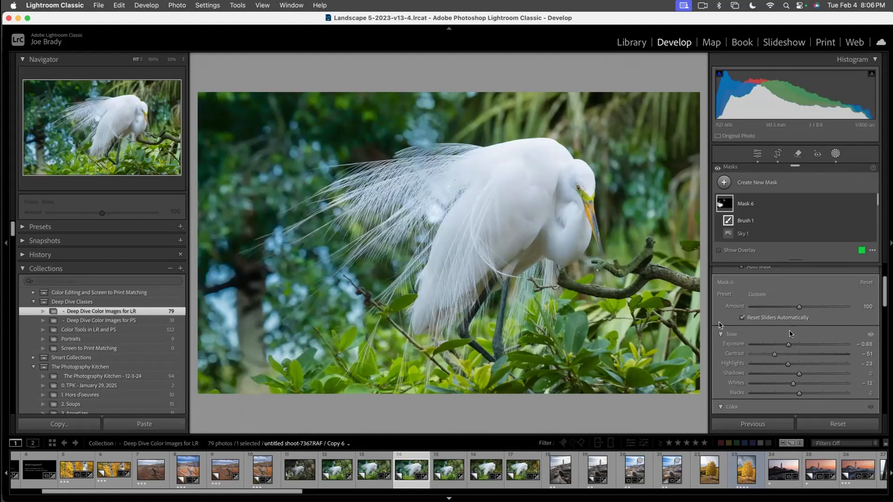
key("Escape")
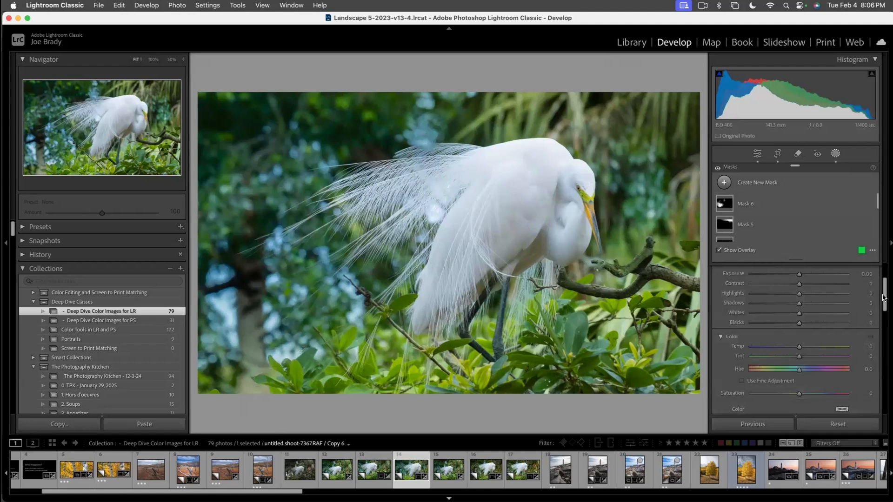
key("Escape")
left_click_drag(797, 315, 792, 316)
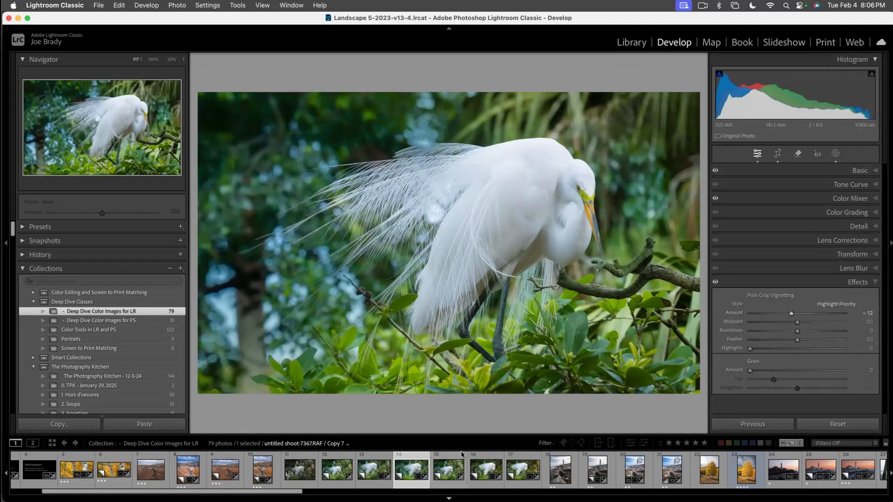
- Crop the next egret copy to a 1 x 1 square around the bird and set its Post-Crop Vignetting Amount to -10
key("Right")
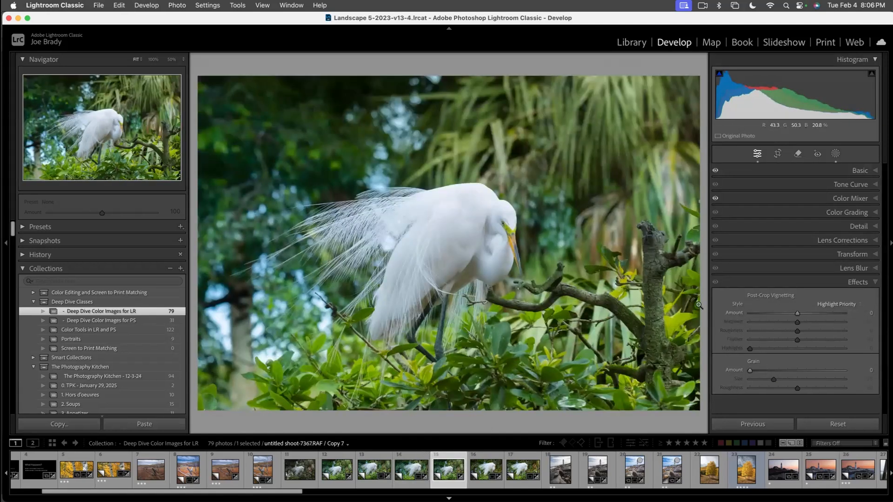
left_click(777, 154)
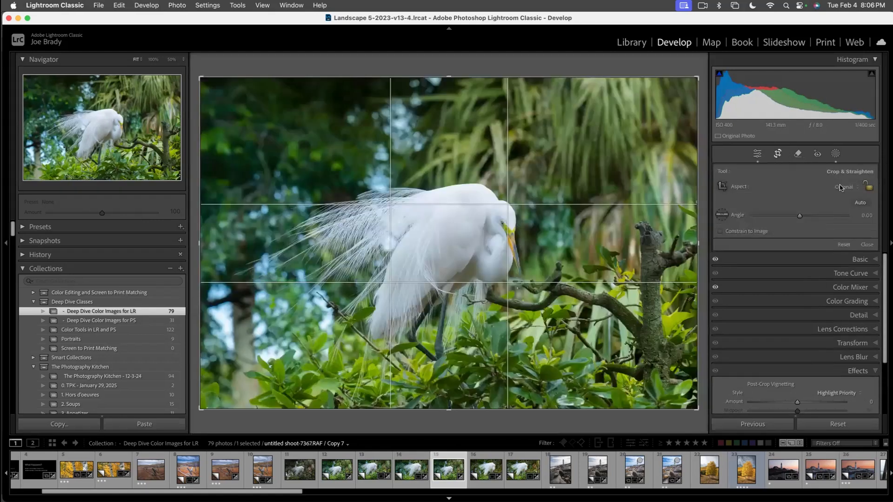
left_click(839, 187)
left_click(829, 210)
left_click_drag(615, 79, 550, 202)
left_click_drag(523, 239, 514, 255)
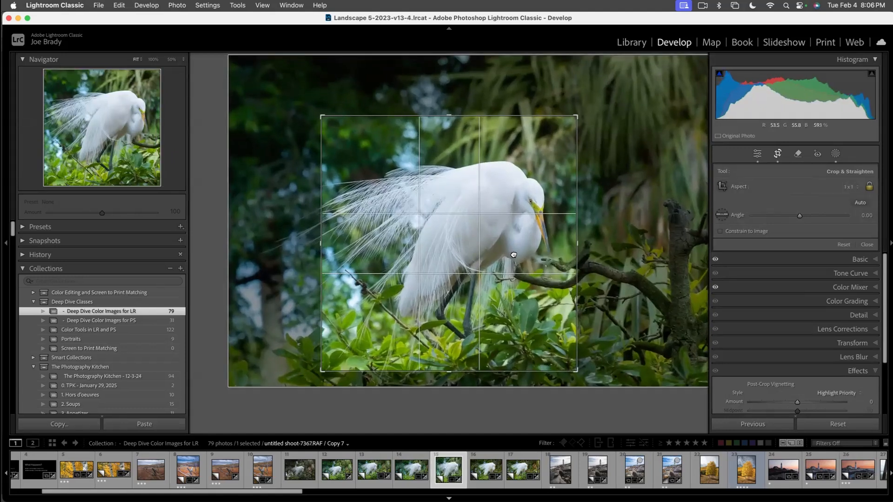
key("Return")
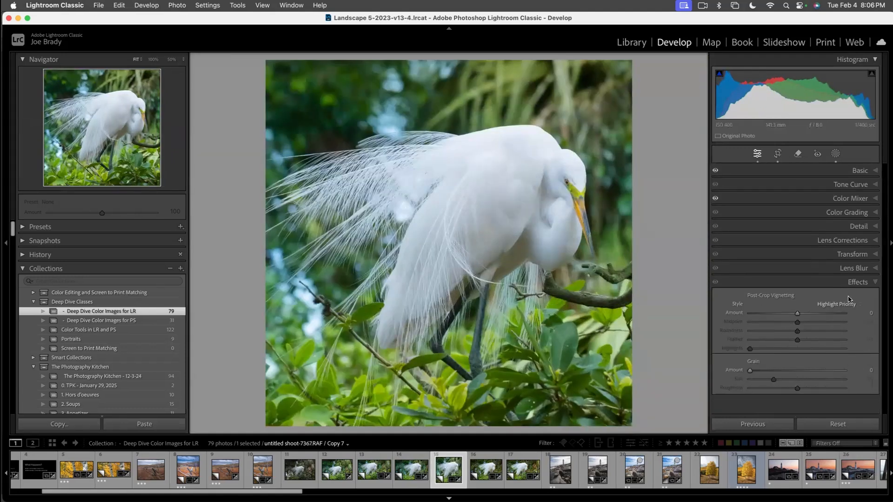
left_click_drag(797, 313, 792, 317)
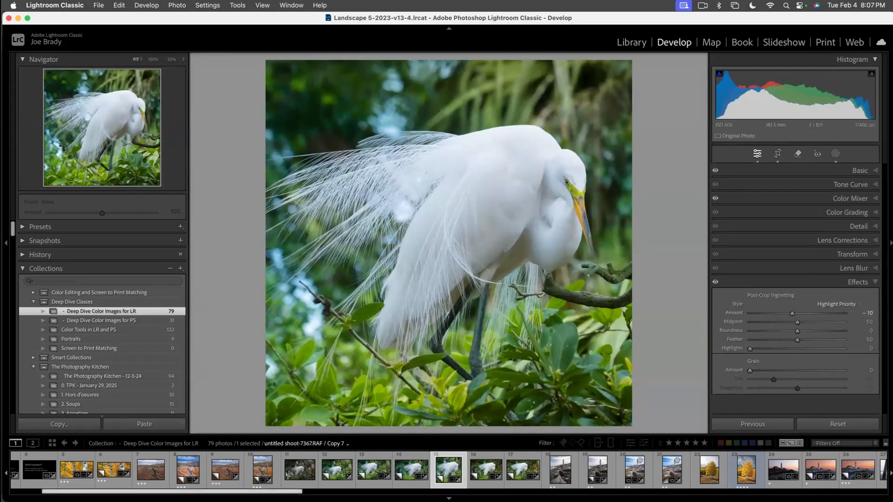
- Select the five egret versions from the unedited original to the square crop and view them as a full-screen slideshow
left_click(300, 472, "shift")
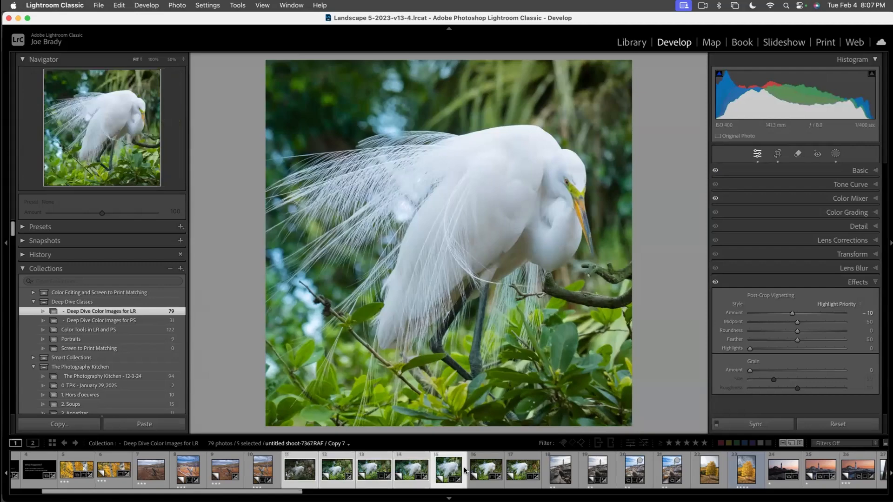
key("super+Return")
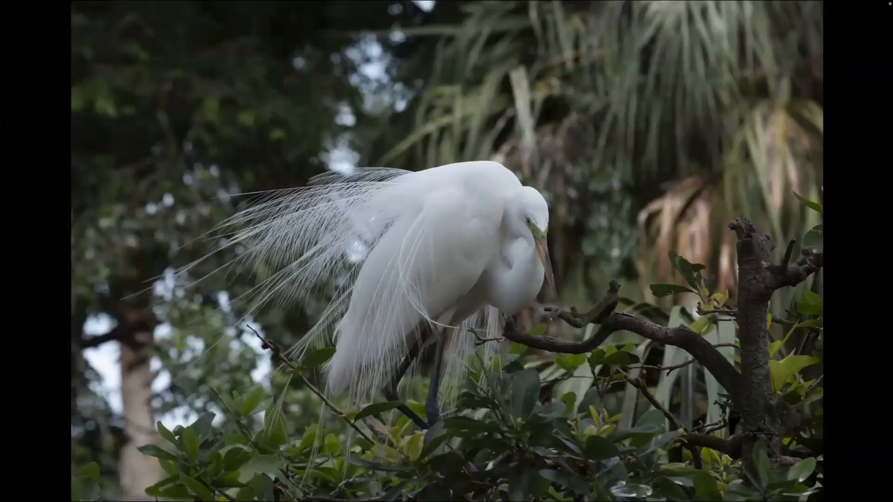
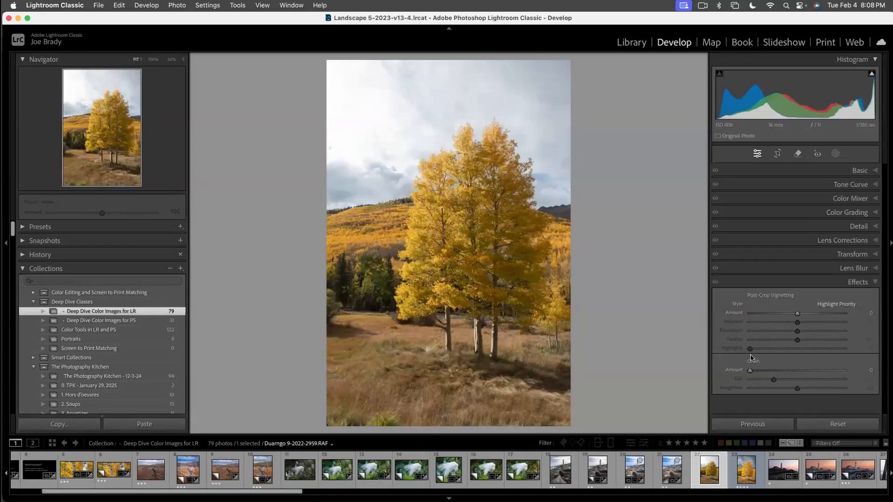
- Create a virtual copy of the yellow aspen photo and set its Highlights to -100, Shadows to +100 and Exposure to -0.10
key("super+apostrophe")
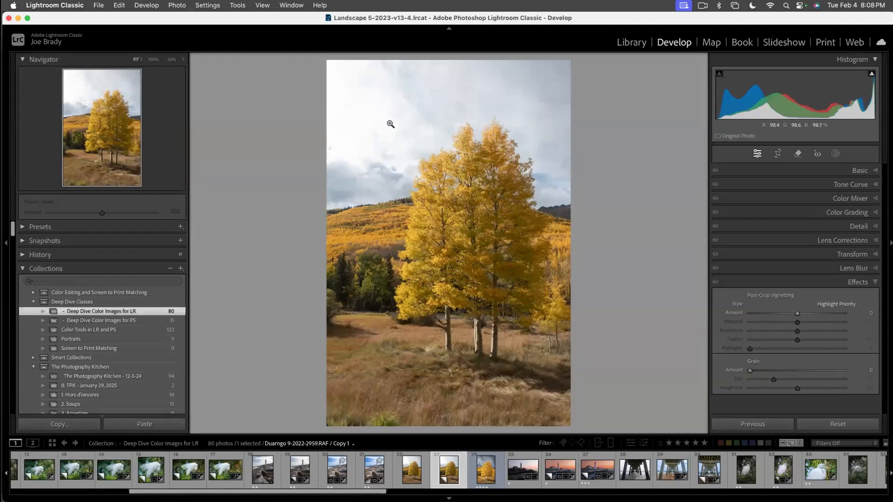
mouse_move(871, 75)
left_click(860, 171)
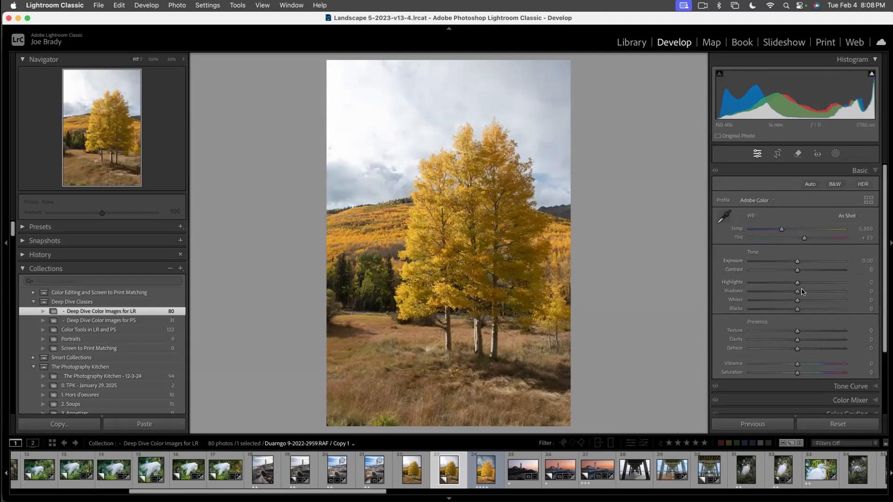
left_click_drag(797, 283, 749, 284)
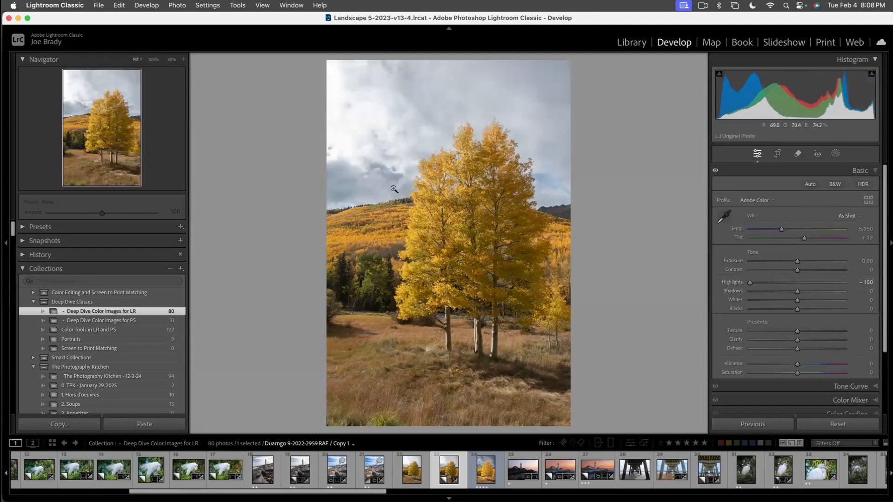
left_click_drag(797, 291, 845, 291)
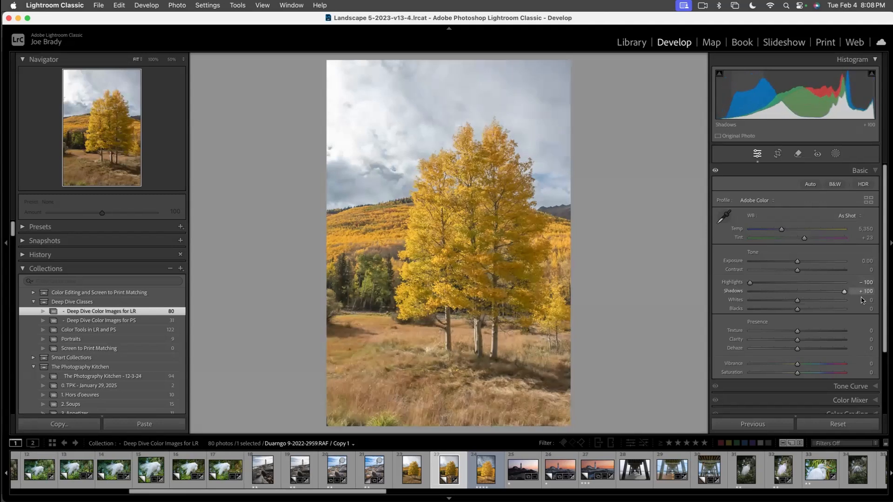
left_click_drag(797, 264, 796, 261)
- Set the aspen copy's Texture to +32, Clarity to +20, Dehaze to +10, Vibrance to +12 and Saturation to +12
left_click(812, 331)
left_click(806, 339)
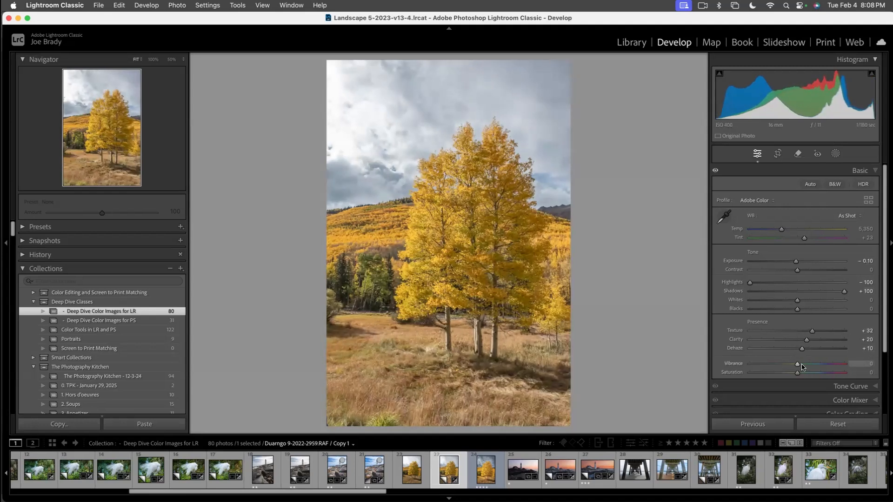
left_click(801, 364)
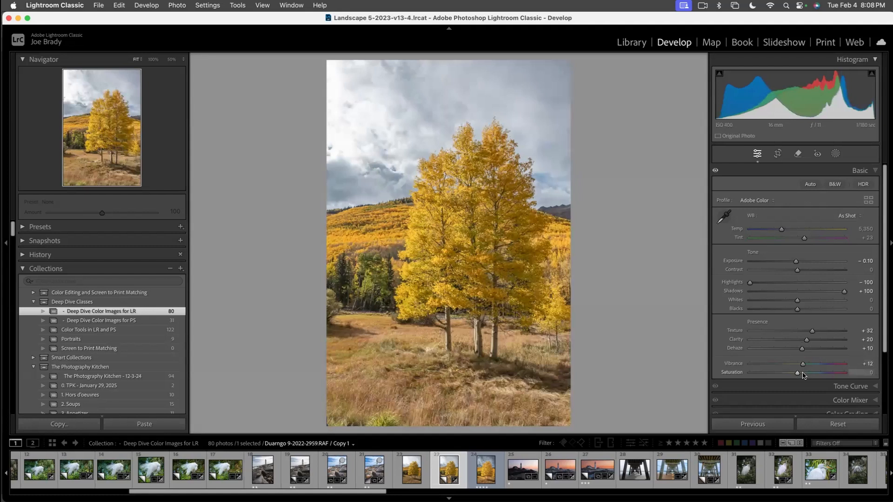
left_click(803, 373)
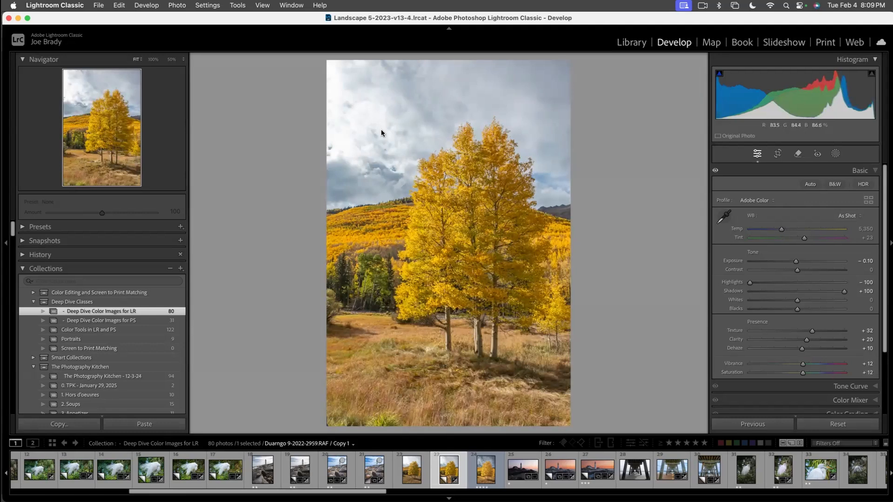
- Create a Select Sky mask on the aspen copy and lower its Exposure slightly to darken the clouds
left_click(835, 153)
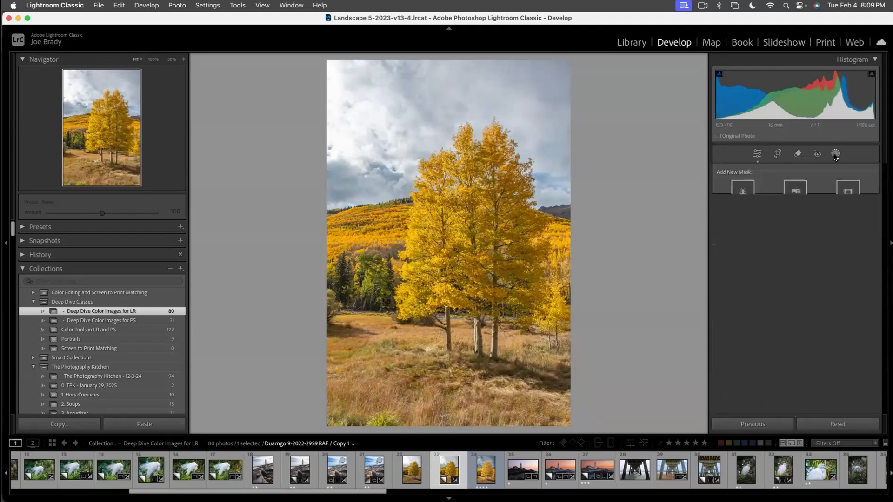
left_click(796, 193)
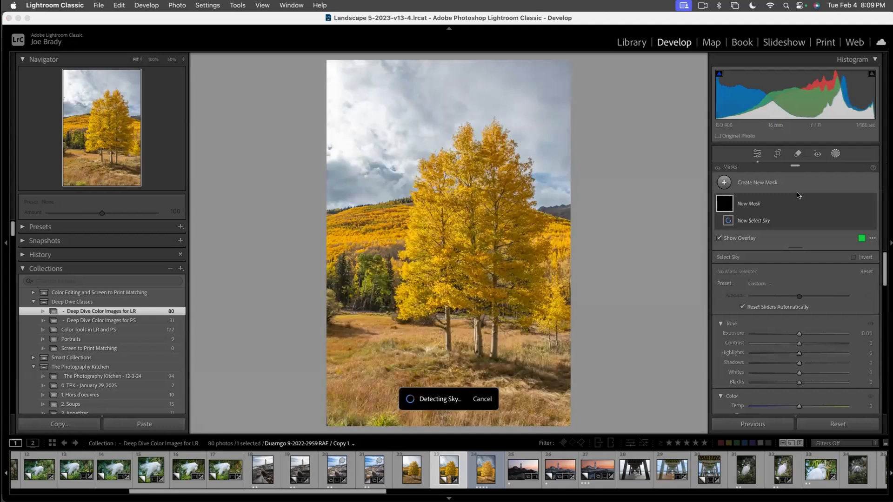
left_click_drag(799, 346, 792, 344)
- Expand the sky mask's Detail and Effects settings and set its Dehaze to 11
scroll(808, 358, "down", 2)
scroll(807, 358, "down", 3)
scroll(803, 362, "down", 4)
scroll(801, 350, "up", 5)
scroll(801, 353, "down", 10)
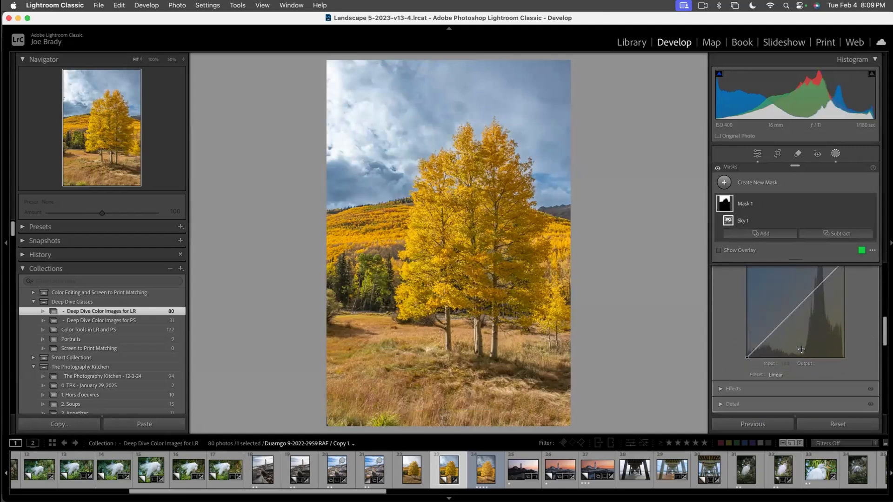
scroll(801, 349, "down", 5)
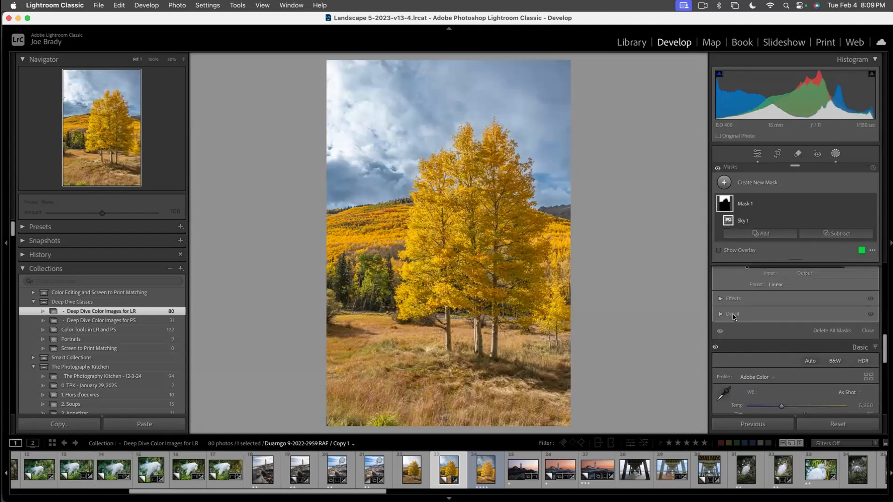
left_click(718, 314)
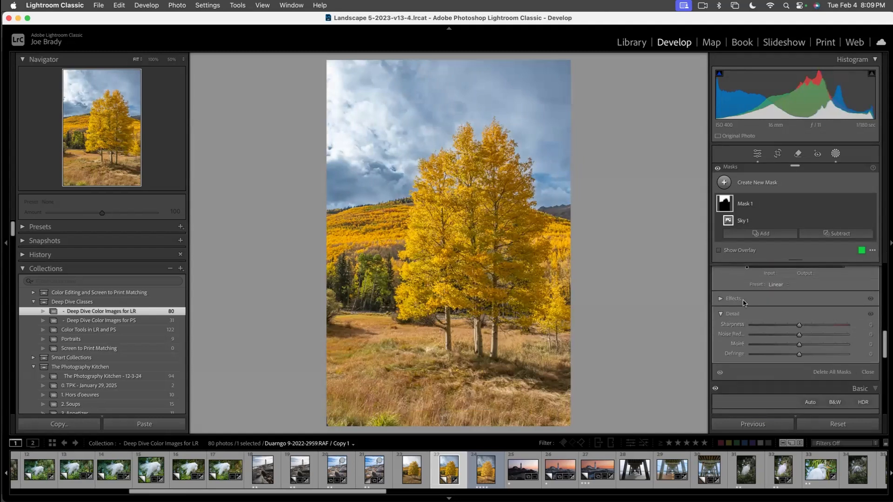
left_click(719, 299)
left_click_drag(807, 330, 804, 328)
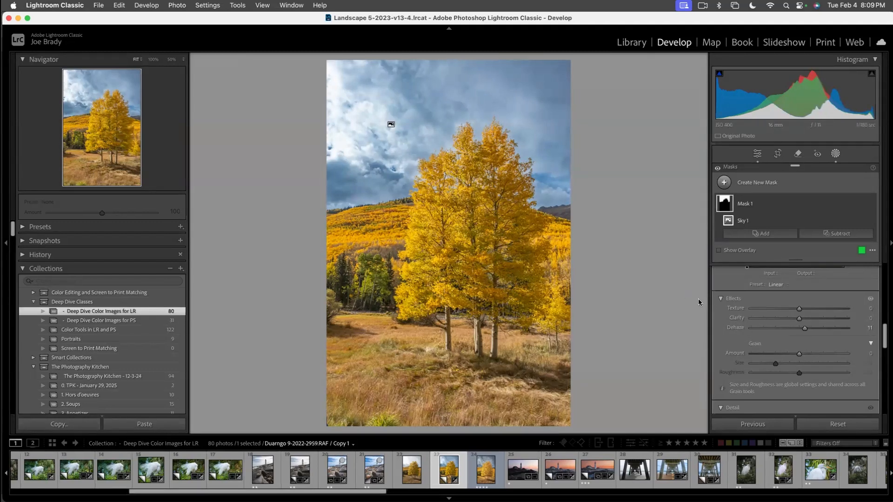
left_click(797, 249)
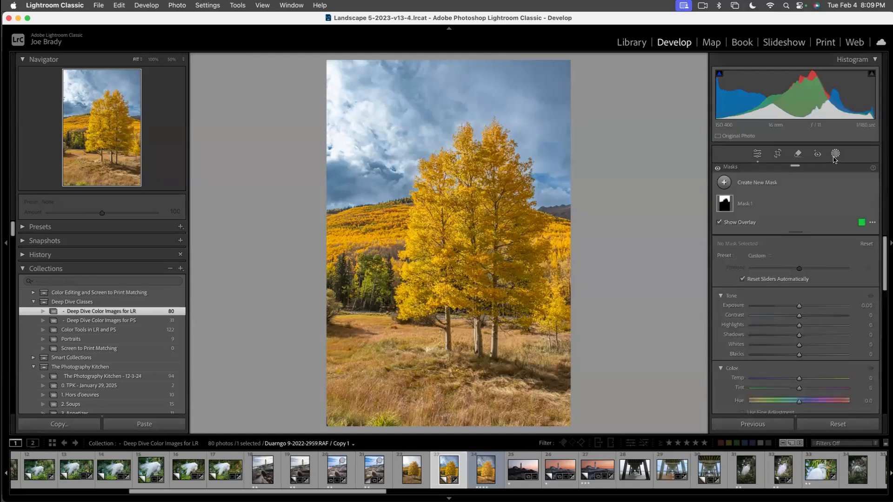
- Create a Select Subject mask and add to it by brushing with Auto Mask over the rest of the three aspens
left_click(771, 184)
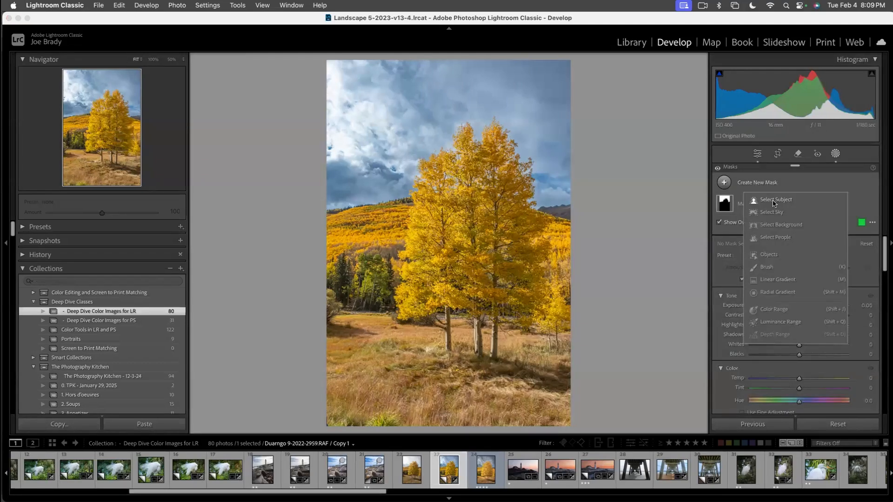
left_click(774, 200)
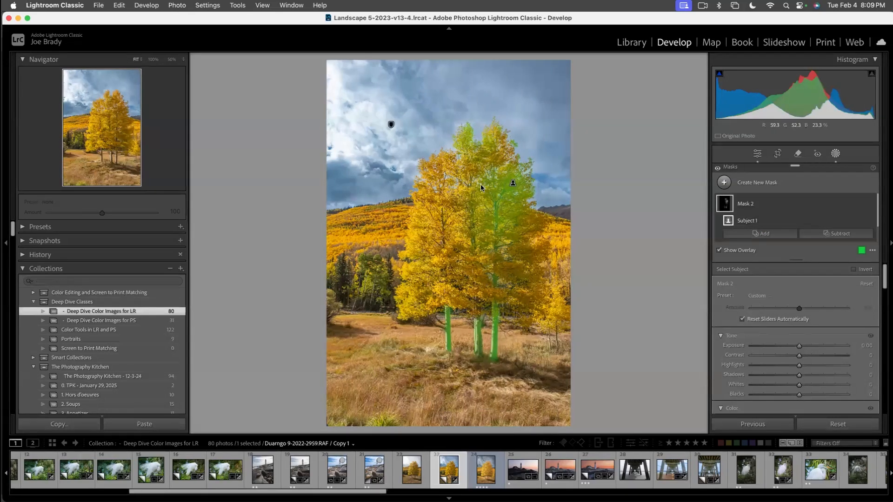
left_click(768, 237)
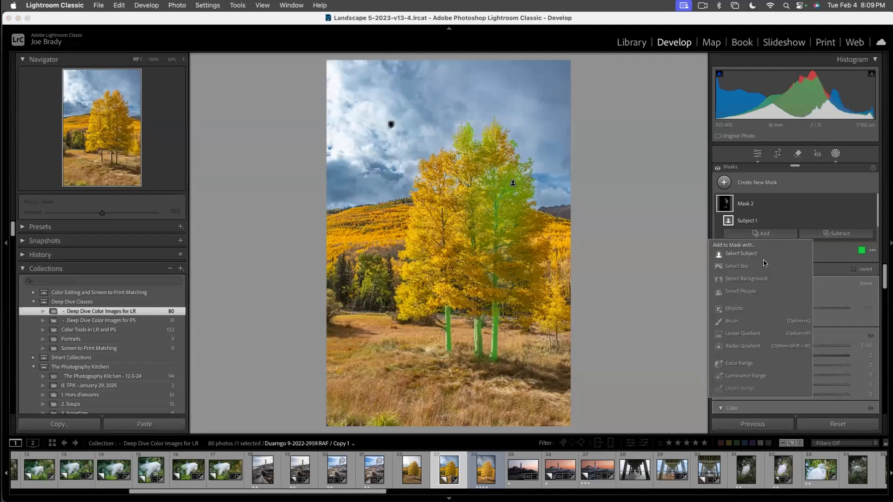
left_click(738, 320)
mouse_move(465, 153)
left_mouse_down()
mouse_move(442, 209)
mouse_move(400, 233)
mouse_move(418, 316)
mouse_move(513, 309)
mouse_move(544, 232)
mouse_move(504, 161)
left_mouse_up()
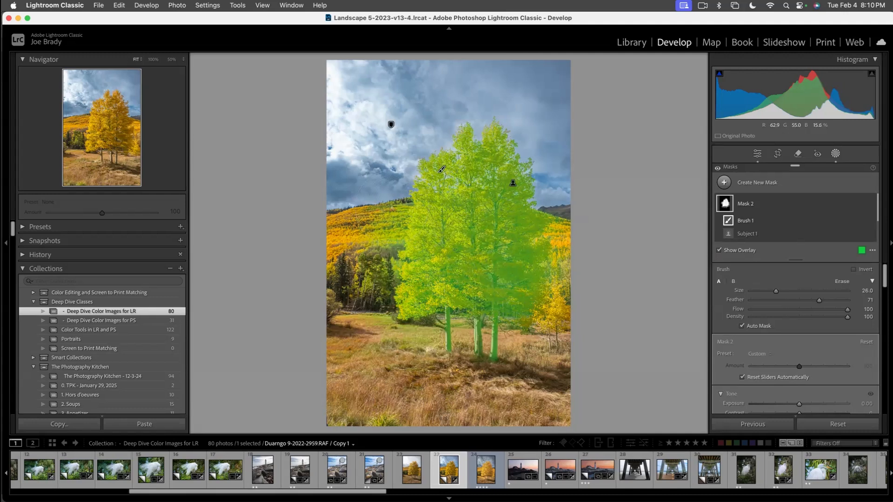
- Erase the brush overspill from the hillside and background on both sides of the aspens, keeping Auto Mask on
key("alt")
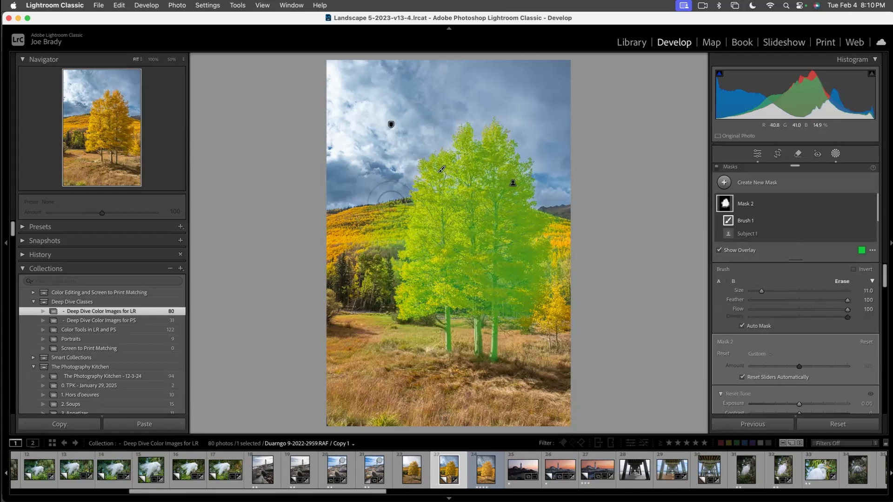
mouse_move(390, 249)
left_mouse_down()
mouse_move(403, 207)
mouse_move(397, 278)
mouse_move(398, 259)
left_mouse_up()
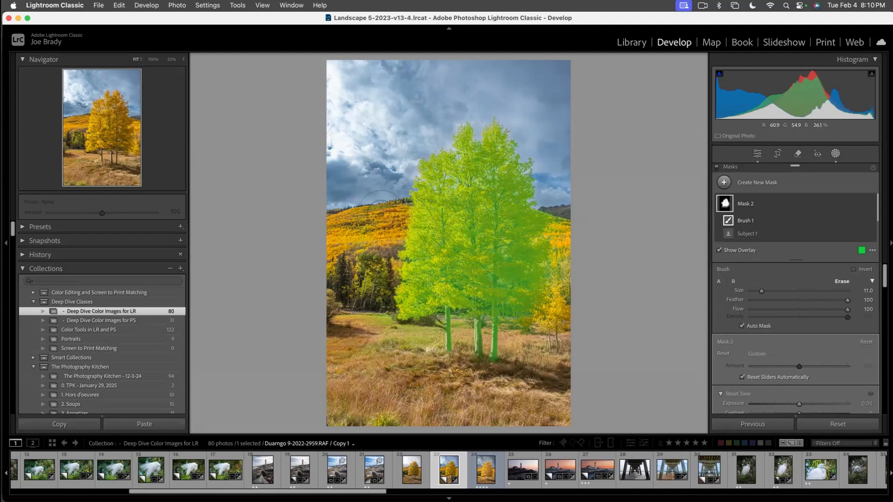
mouse_move(559, 218)
left_mouse_down()
mouse_move(557, 281)
mouse_move(513, 342)
mouse_move(570, 368)
mouse_move(591, 345)
left_mouse_up()
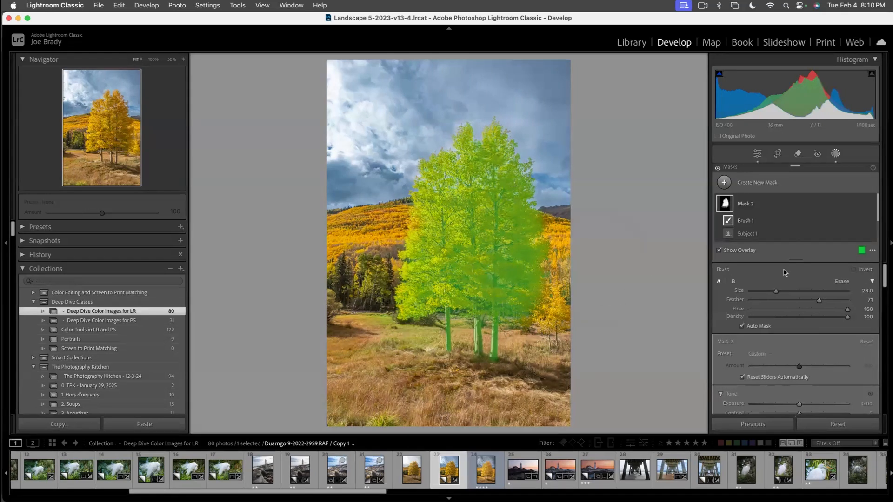
- Raise the tree mask's blue curve from input 133 to output 141 and slightly lift its RGB curve midtones on the foliage
mouse_move(884, 278)
left_mouse_down()
mouse_move(876, 346)
mouse_move(865, 310)
left_mouse_up()
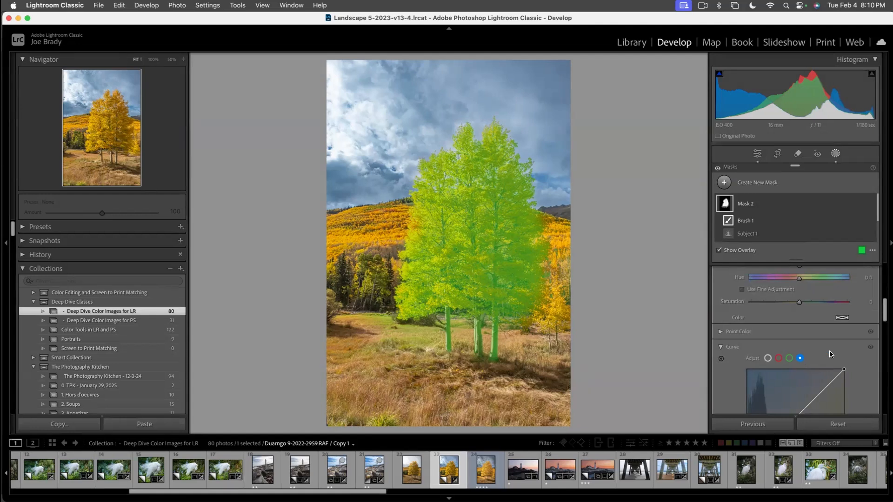
scroll(829, 354, "down", 4)
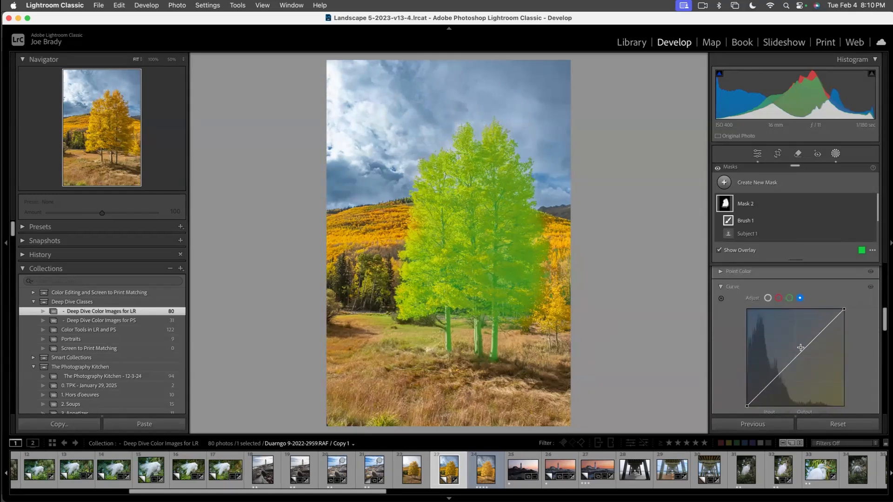
mouse_move(795, 357)
left_mouse_down()
mouse_move(797, 339)
mouse_move(796, 372)
mouse_move(796, 351)
left_mouse_up()
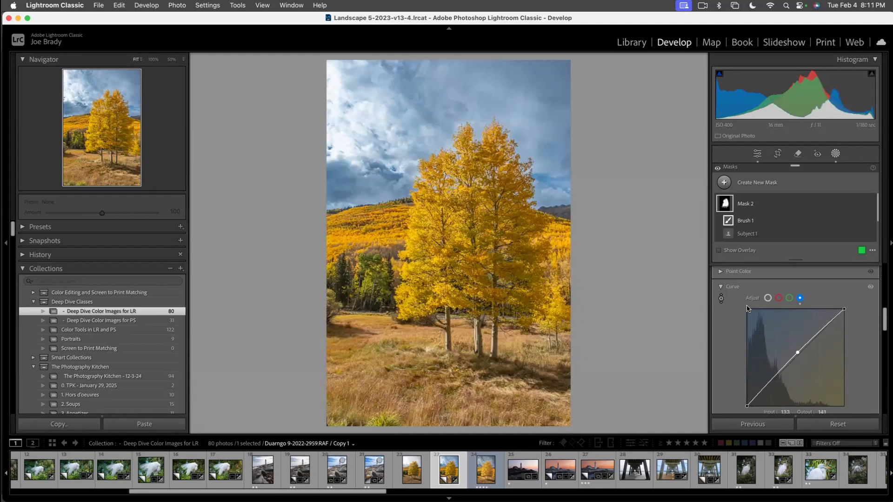
left_click(767, 298)
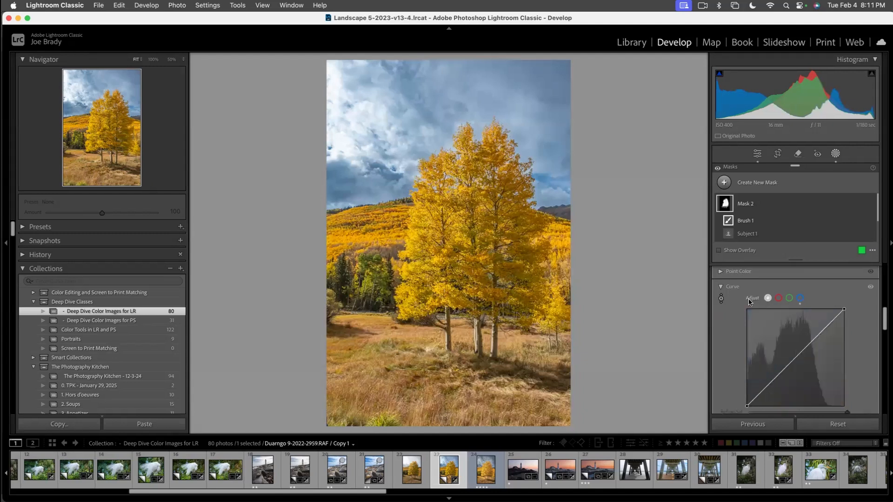
mouse_move(460, 228)
left_mouse_down()
mouse_move(460, 205)
mouse_move(460, 243)
mouse_move(460, 216)
mouse_move(461, 225)
left_mouse_up()
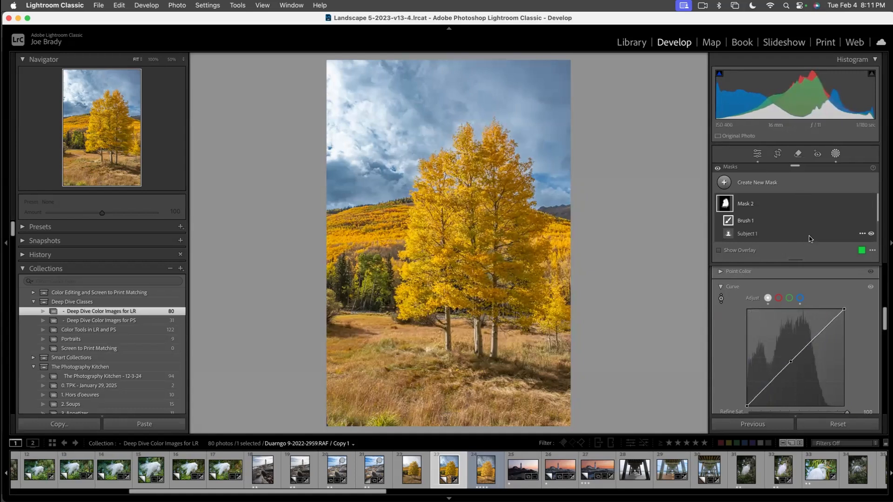
- Set the tree mask's Saturation to 30 and Exposure to 0.22
scroll(809, 239, "down", 2)
scroll(841, 335, "down", 5)
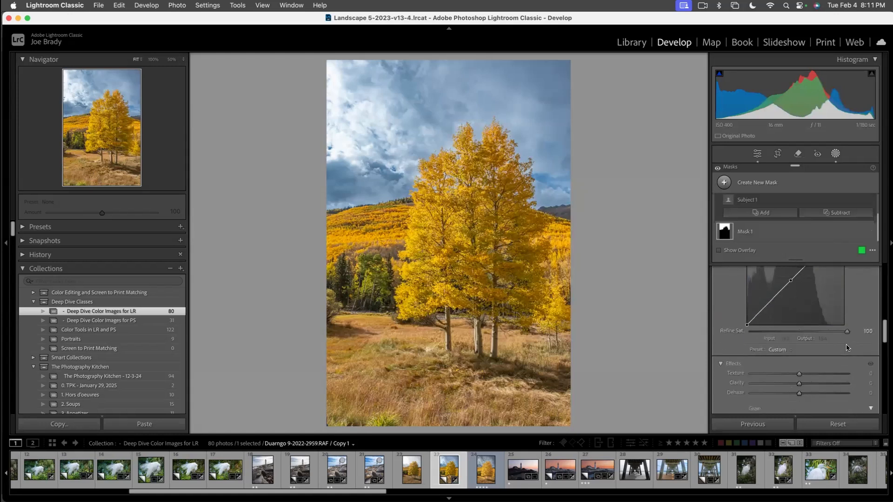
scroll(847, 350, "up", 6)
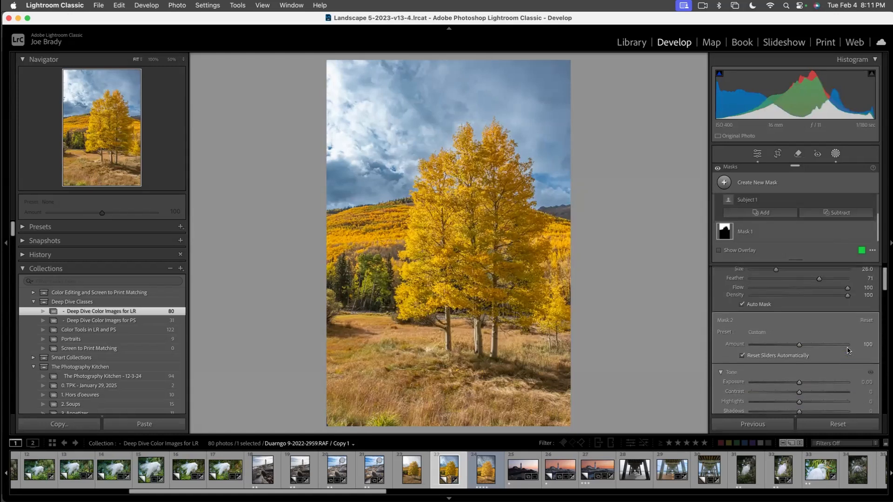
scroll(833, 355, "down", 5)
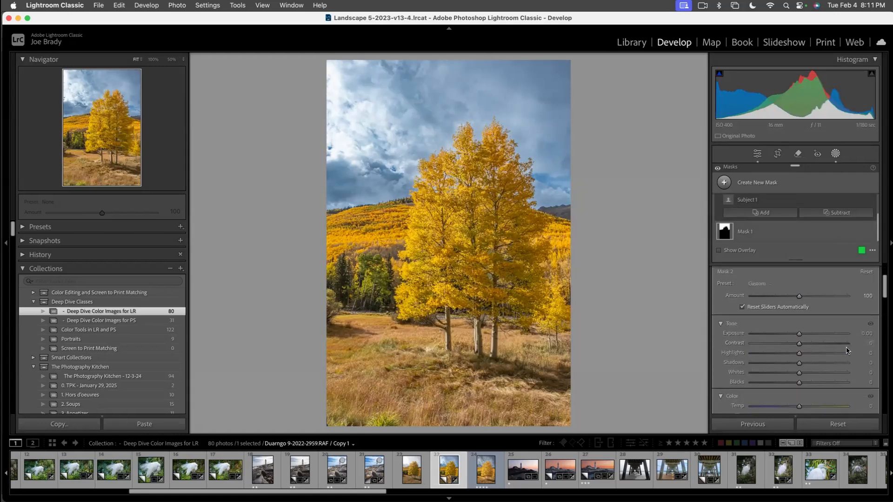
left_click(813, 401)
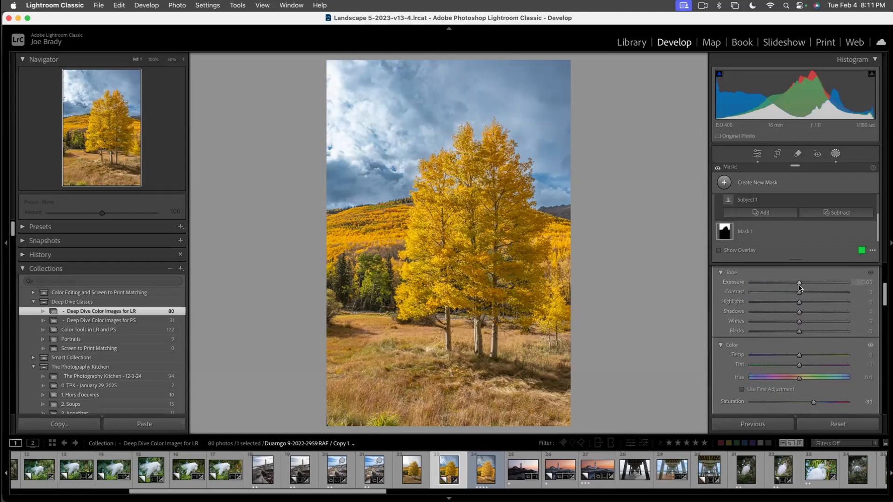
left_click_drag(799, 286, 801, 285)
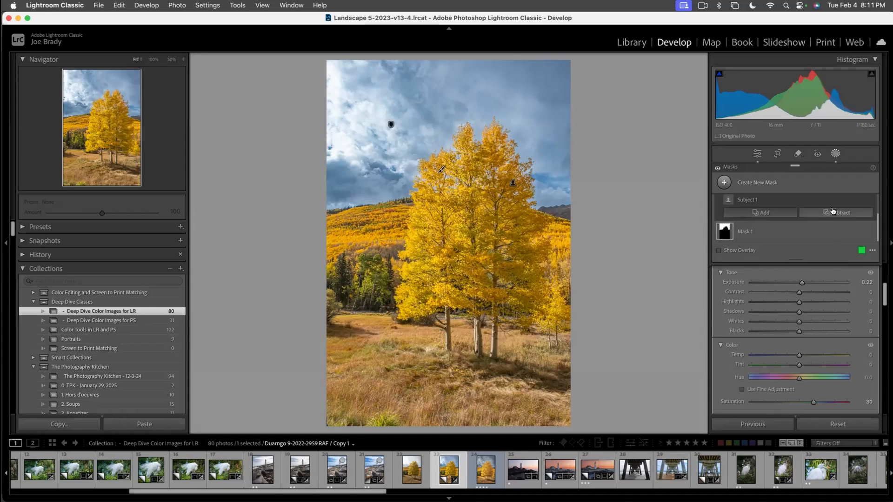
- Duplicate and invert the sky mask so the new mask covers everything below the sky
left_click(844, 183)
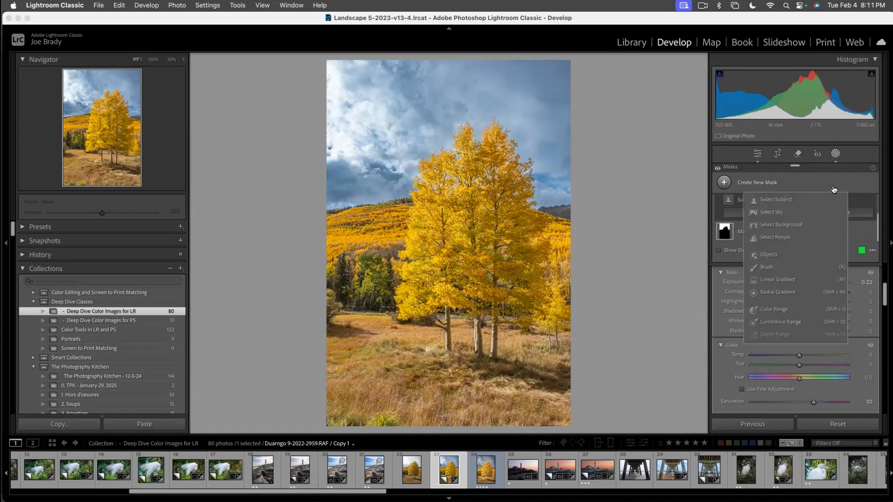
left_click(796, 176)
left_click(859, 232)
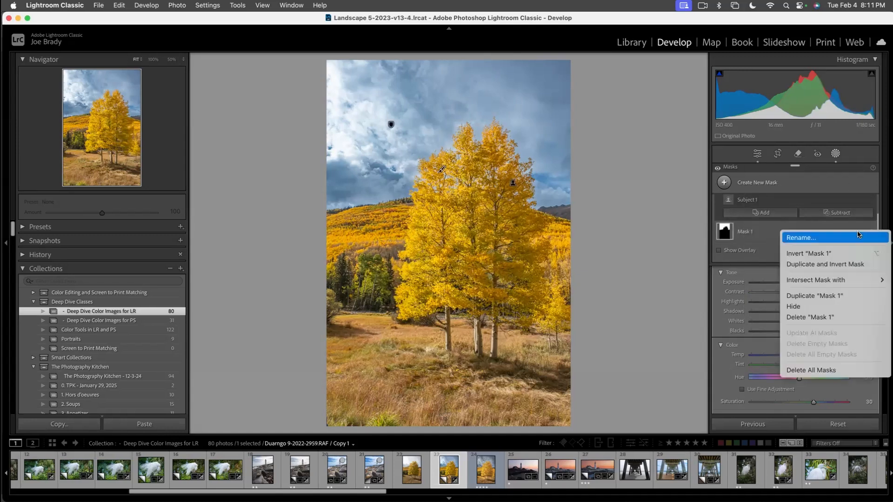
left_click(849, 262)
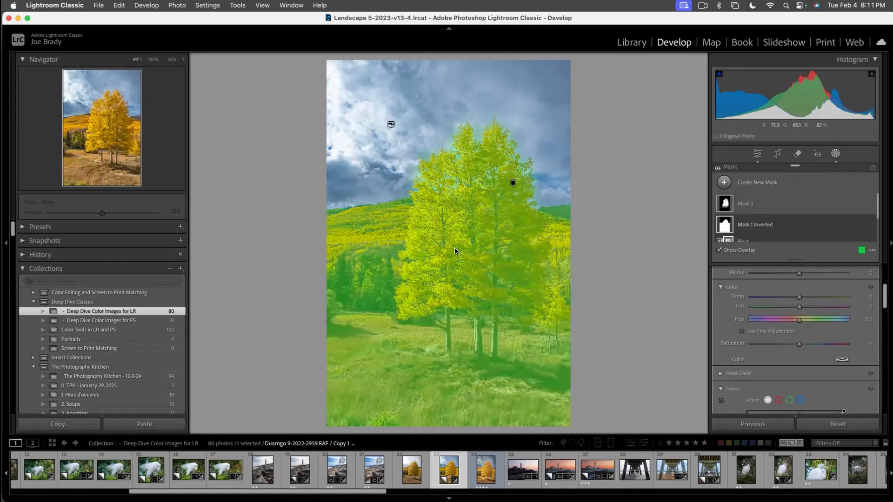
left_click(725, 204)
left_click(739, 222)
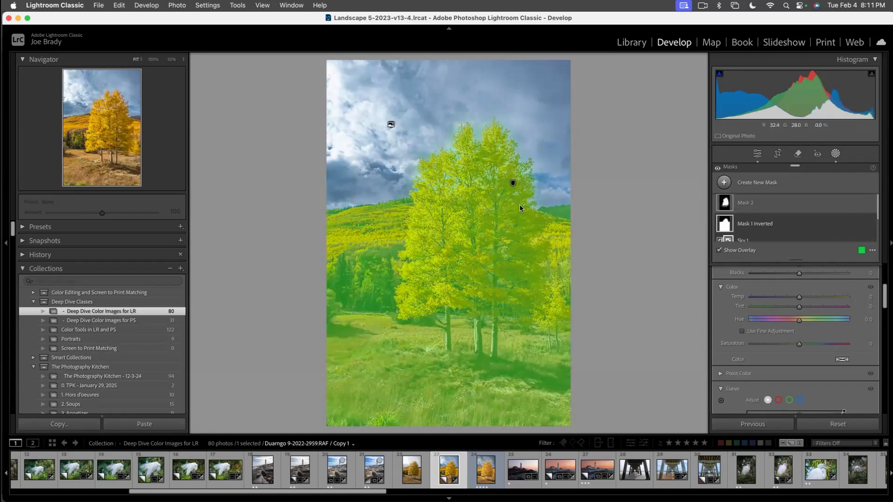
left_click(513, 184)
key("super+d")
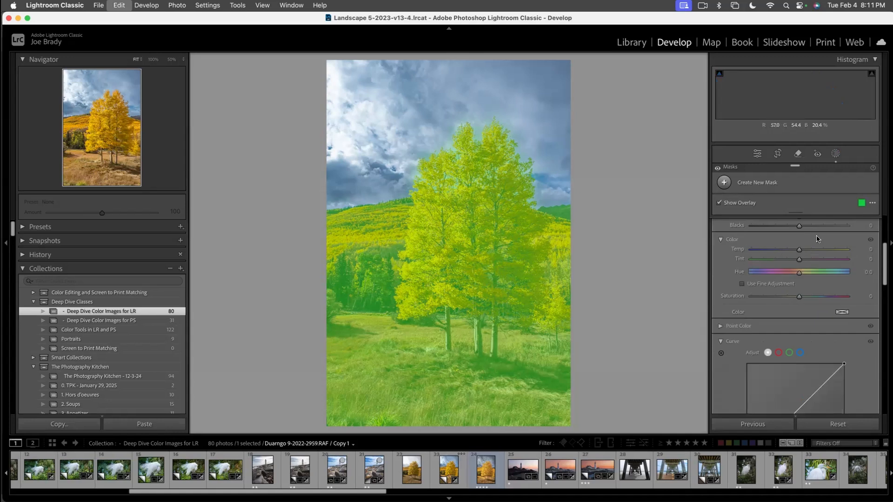
- Duplicate and invert the aspen tree mask on the same copy, and subtract the sky from the inverted mask
left_click(444, 471)
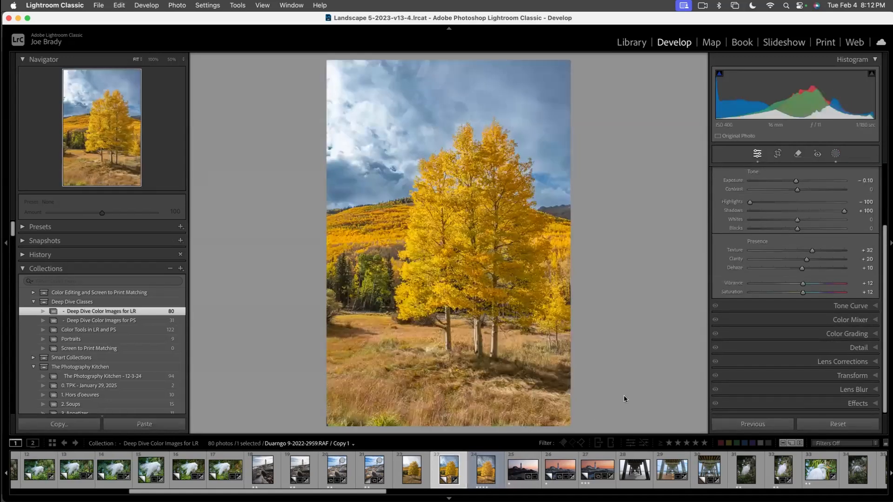
left_click(836, 154)
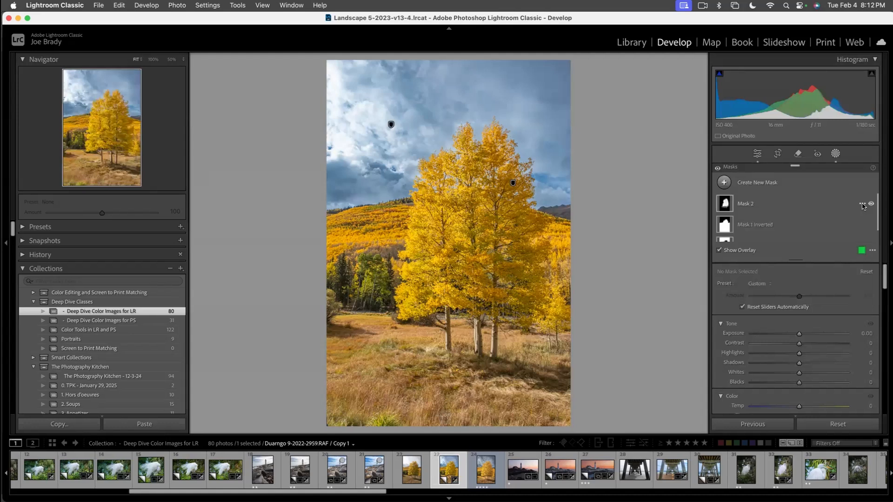
left_click(861, 204)
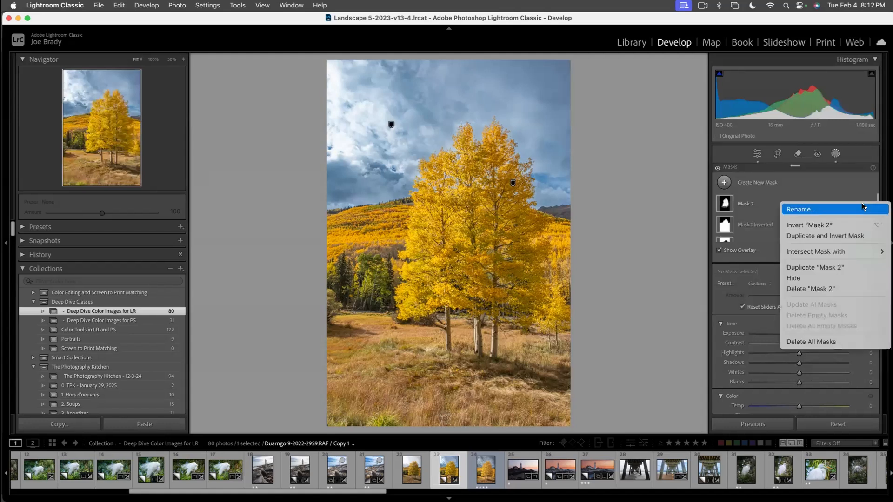
left_click(841, 238)
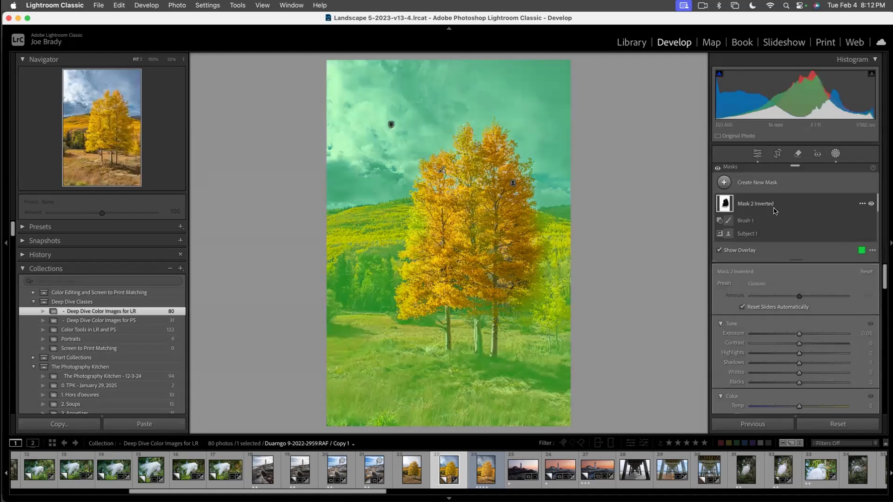
scroll(824, 219, "down", 2)
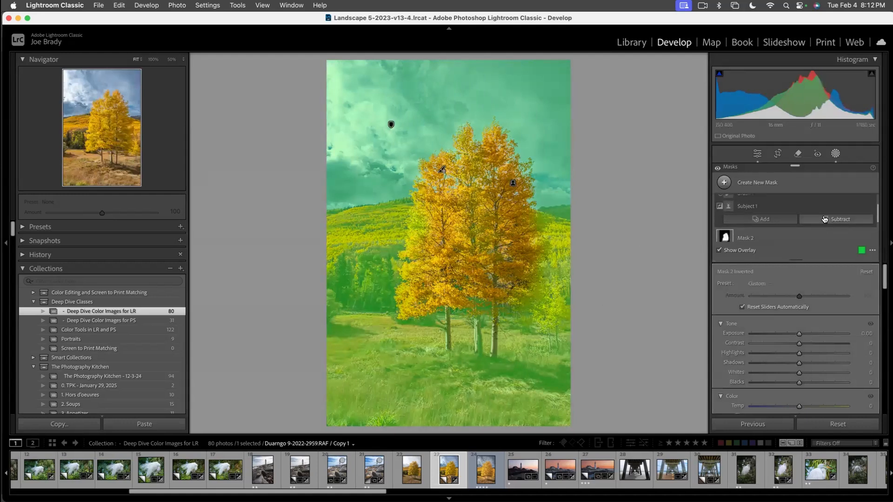
left_click(824, 217)
left_click(822, 251)
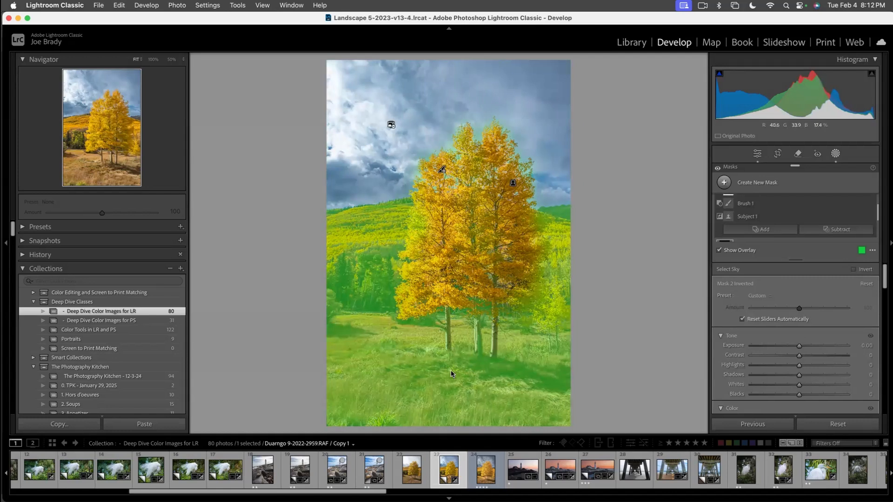
- Subtract an upward linear gradient from the inverted tree mask to remove the foreground grass from it
left_click(828, 231)
left_click(828, 329)
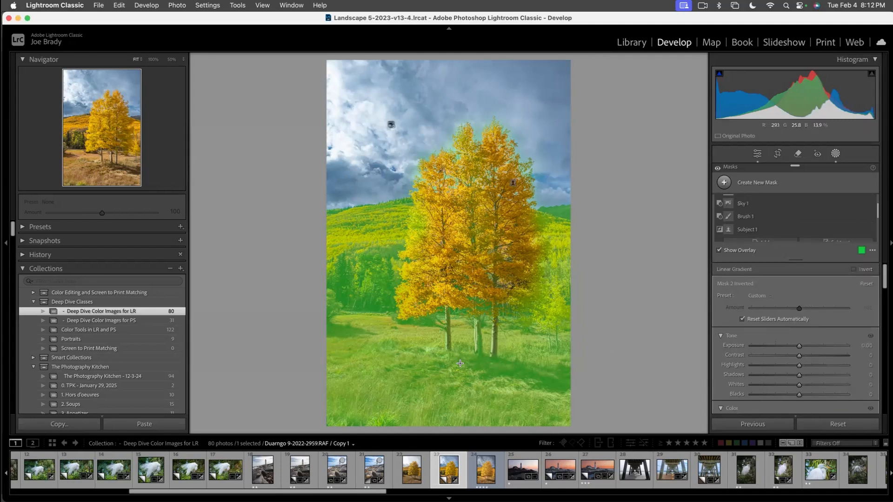
left_click_drag(462, 362, 460, 279)
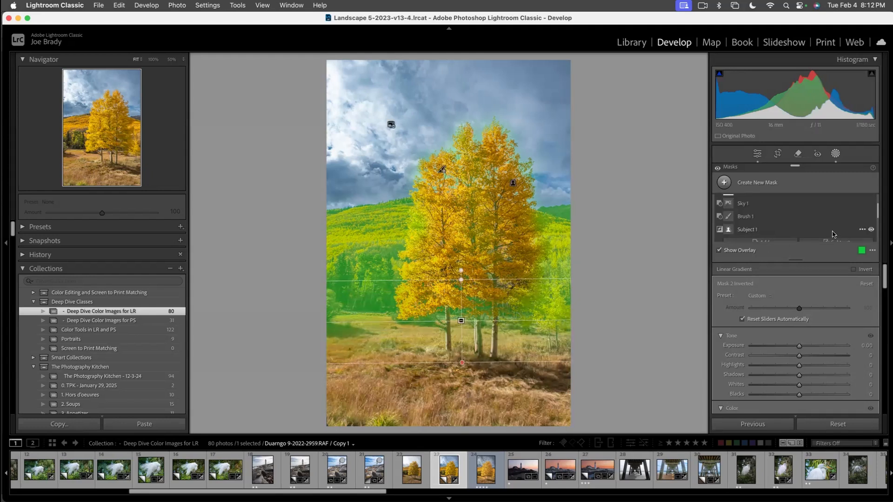
- Subtract the mask spill around the upper edges of the three aspens with an Auto Mask brush
scroll(831, 233, "down", 2)
left_click(827, 217)
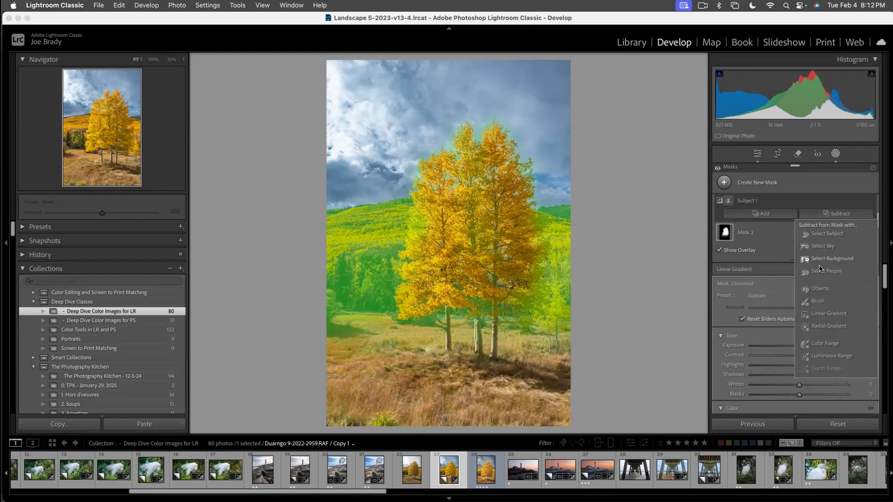
left_click(819, 301)
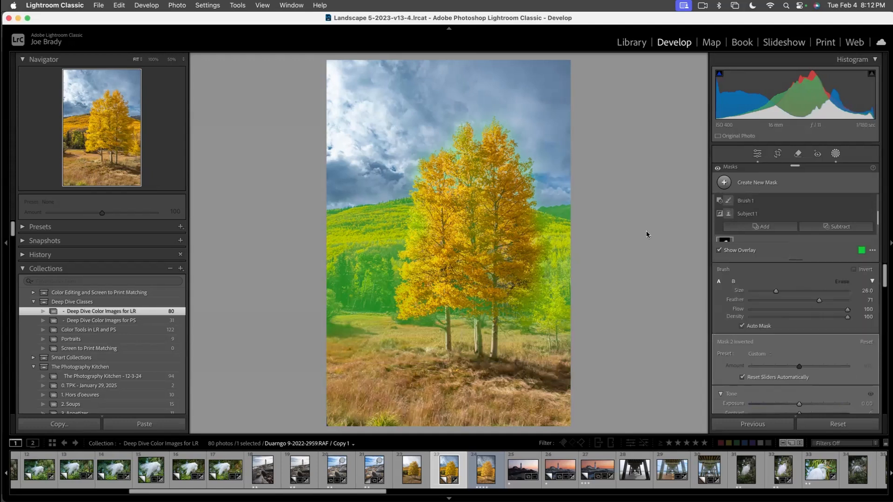
left_click_drag(518, 147, 462, 122)
left_click_drag(546, 153, 452, 182)
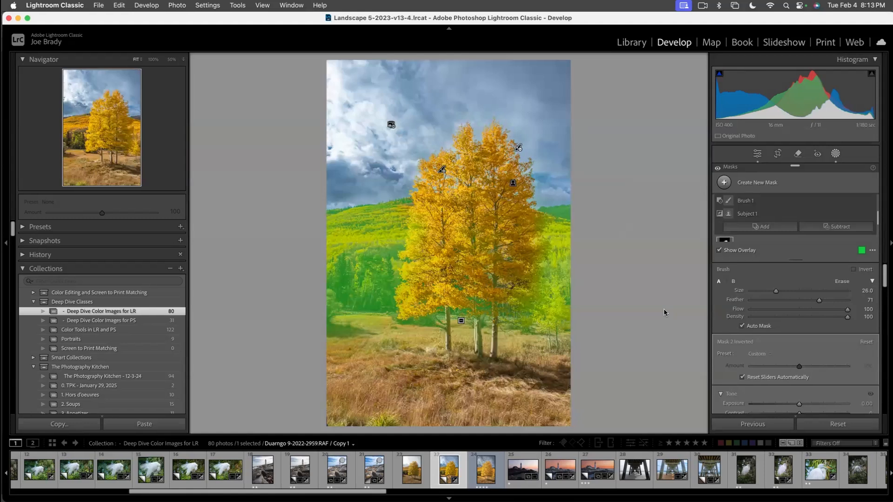
- Cool the hillside mask with Temp -36 and Tint -20, and set its Exposure to 0.15
scroll(820, 360, "down", 5)
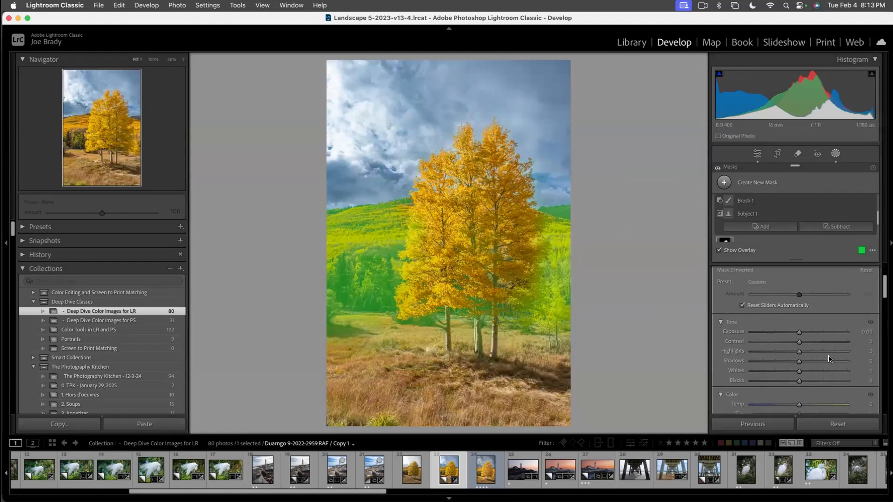
key("o")
left_click_drag(799, 345, 784, 347)
left_click_drag(799, 274, 802, 276)
mouse_move(785, 347)
left_mouse_down()
mouse_move(798, 357)
mouse_move(786, 358)
left_mouse_up()
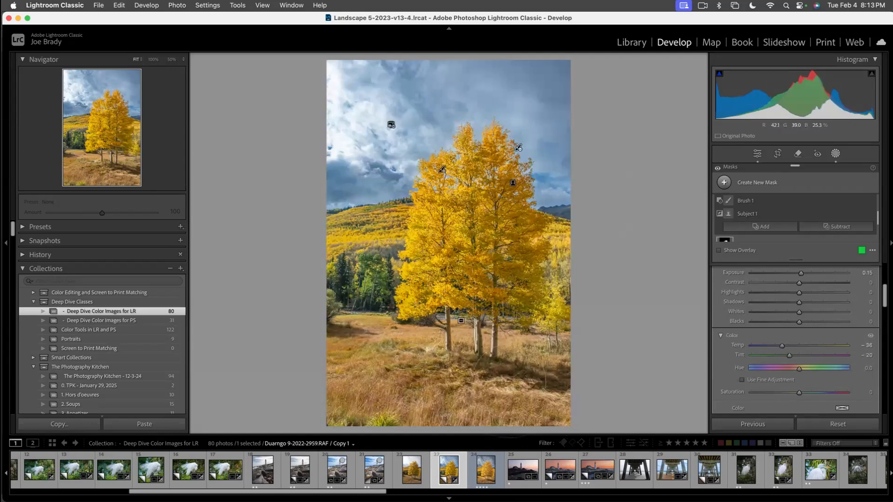
- Create a new linear gradient mask over the foreground grass, fading out upward at the lower part of the trees
left_click(509, 380)
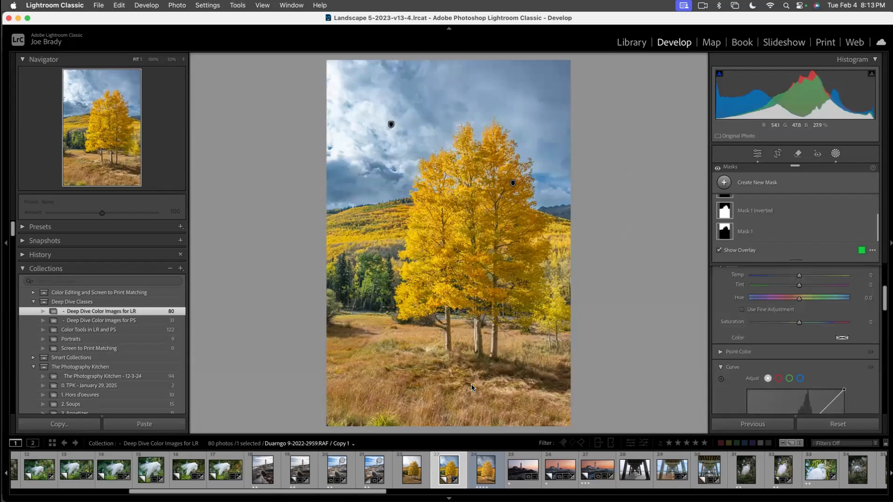
key("m")
left_click_drag(455, 369, 456, 290)
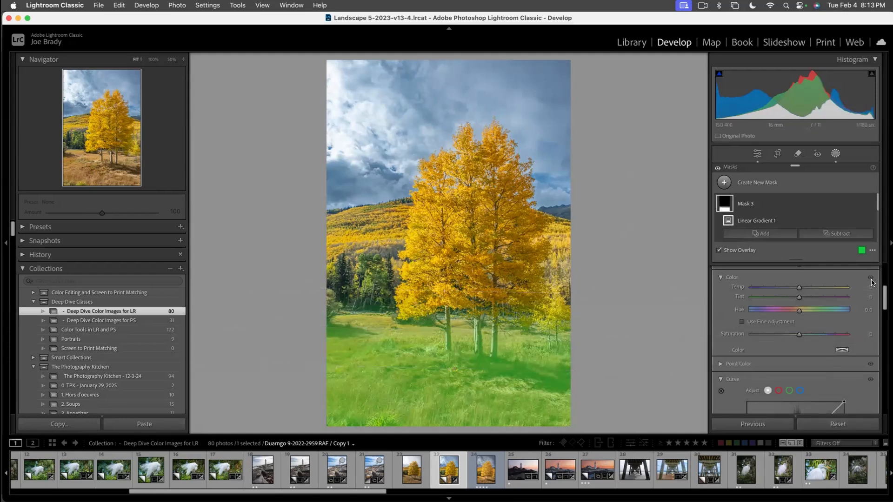
- Set the foreground gradient's Temp to -16 and Exposure to 0.31, and return to the global Basic adjustments
scroll(874, 279, "up", 5)
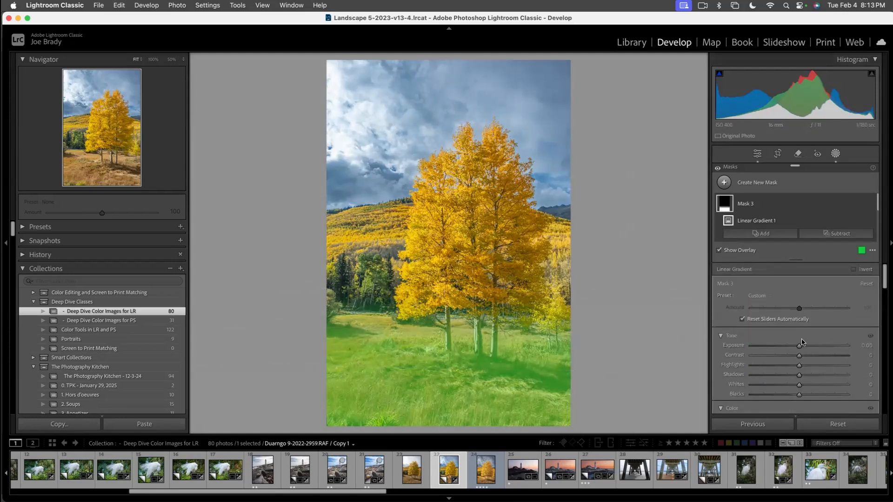
scroll(801, 343, "down", 5)
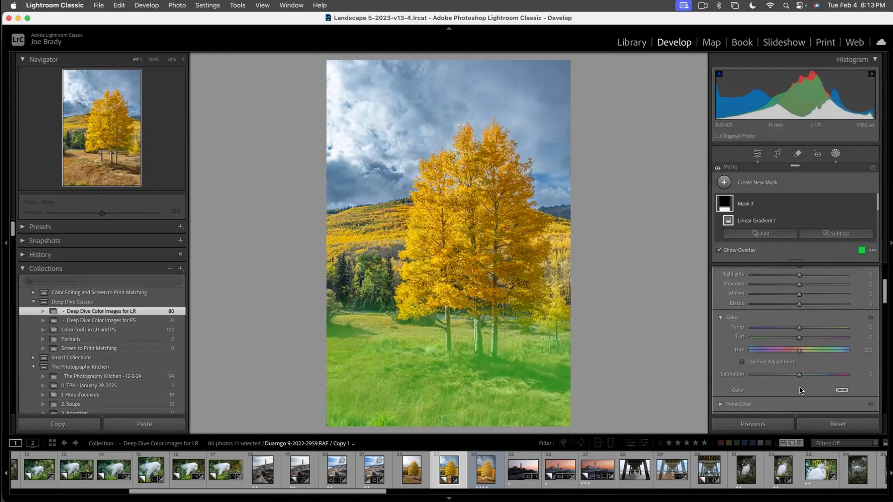
left_click_drag(799, 328, 792, 327)
scroll(809, 285, "up", 3)
left_click_drag(799, 308, 802, 309)
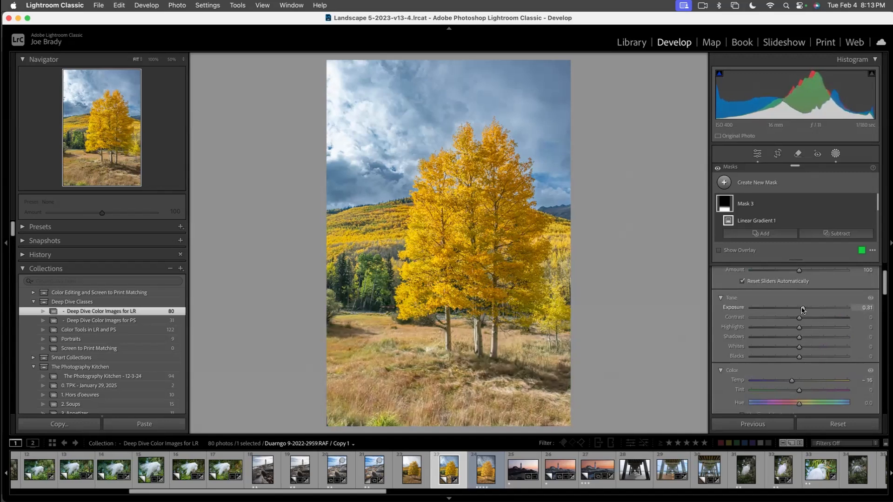
key("d")
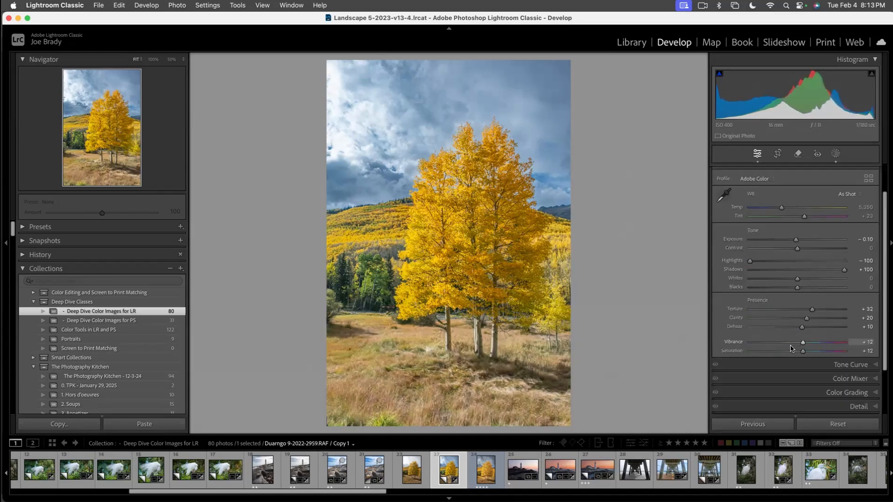
left_click(885, 176)
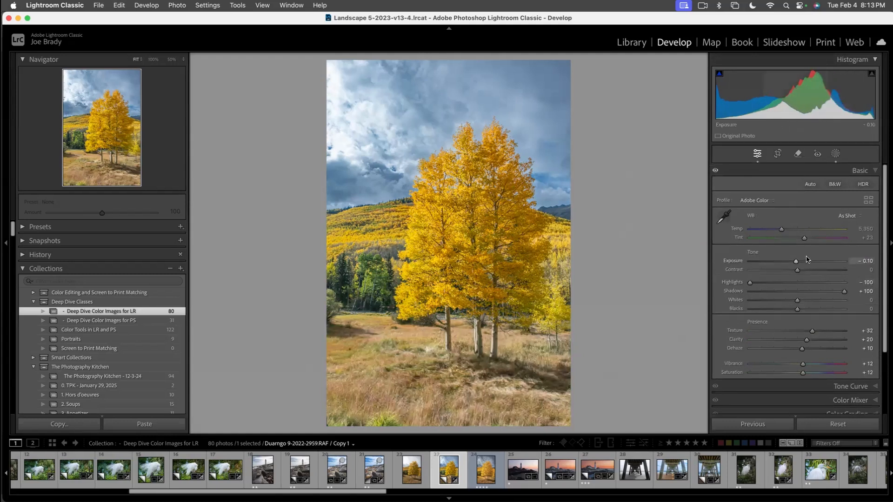
- Warm the whole photo with Temp 5,897 and set its Contrast to +20
left_click_drag(782, 231, 788, 231)
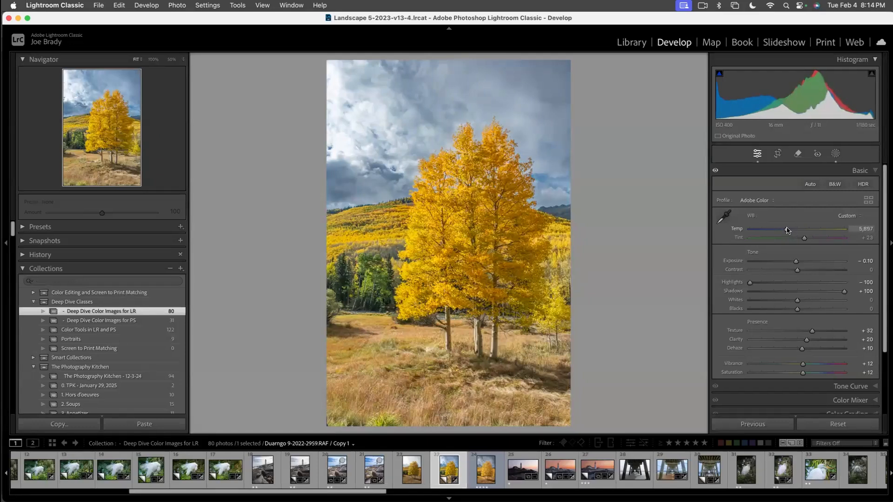
left_click(808, 270)
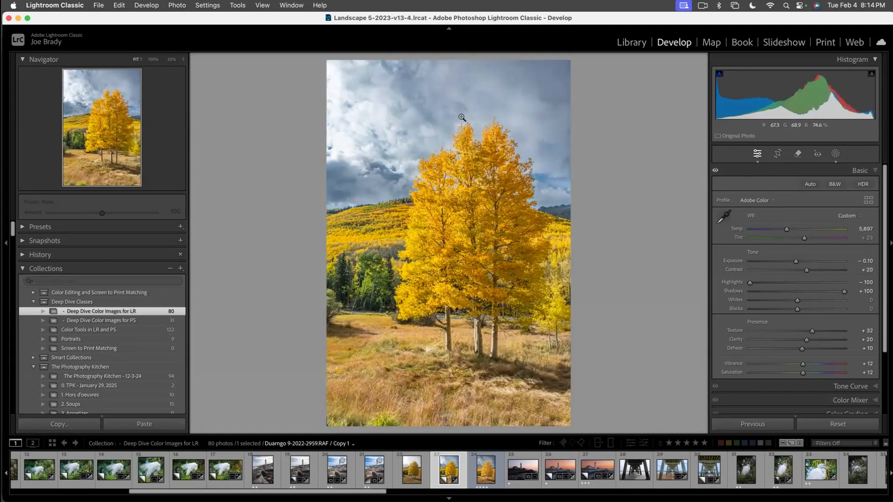
- Crop a strip of sky off the photo's upper edge and a thin strip of grass off its lower edge
key("r")
left_click_drag(450, 63, 452, 80)
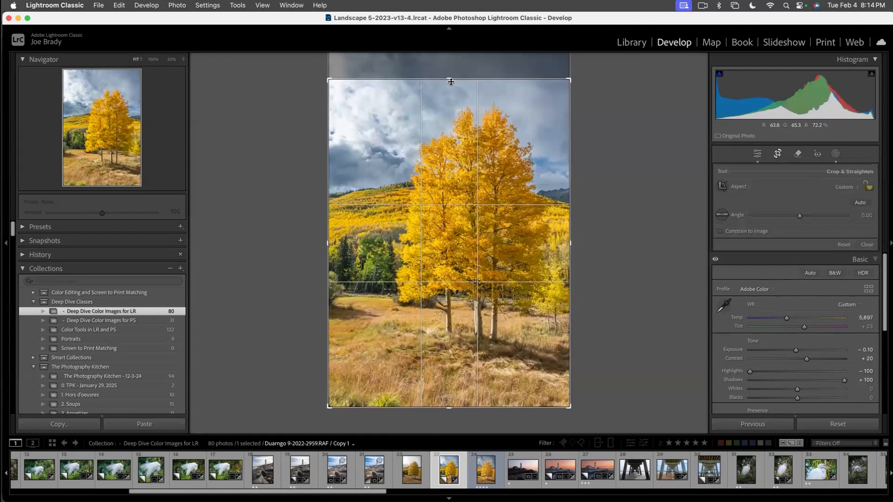
left_click_drag(456, 407, 456, 399)
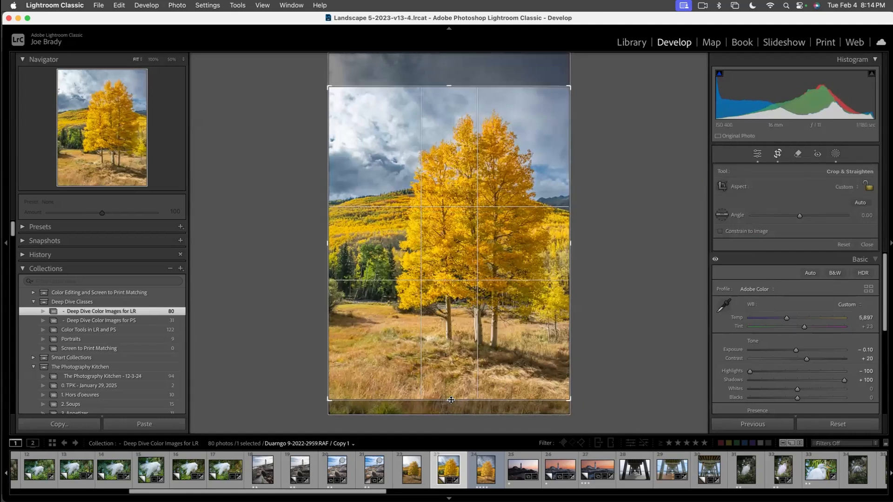
key("Return")
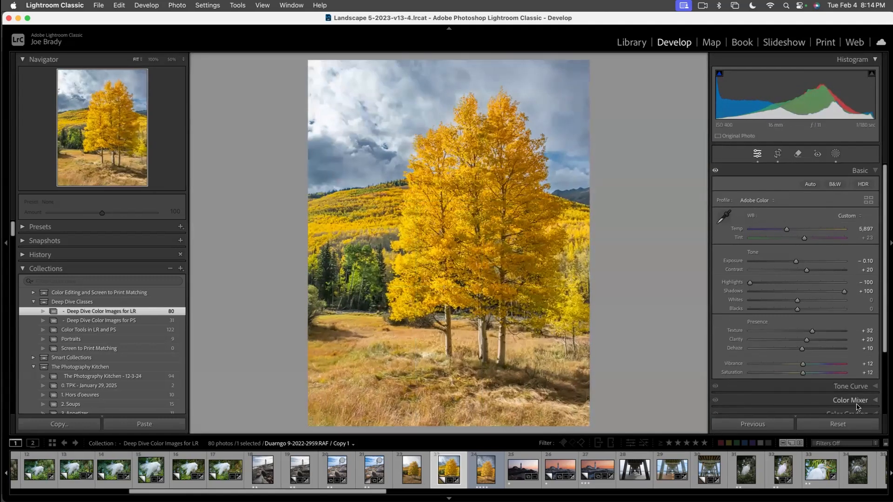
- Add a Highlight Priority post-crop vignette with an Amount of -13
scroll(887, 398, "down", 3)
left_click(859, 404)
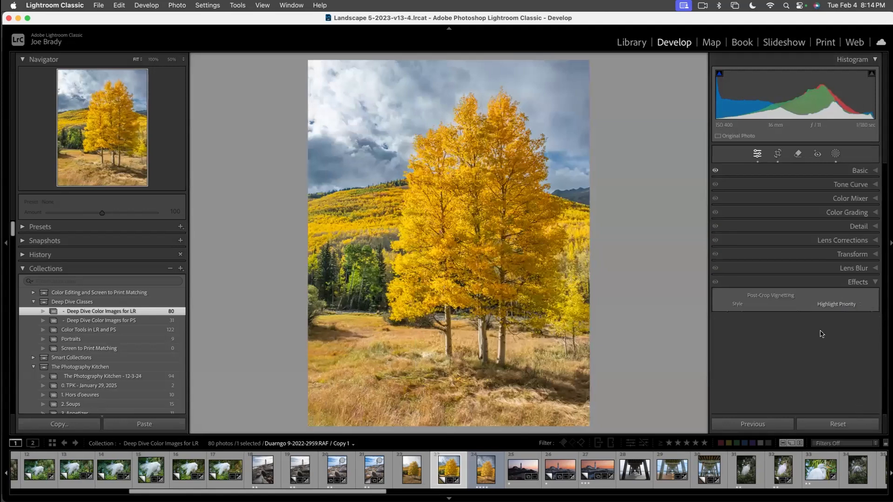
left_click_drag(798, 316, 791, 316)
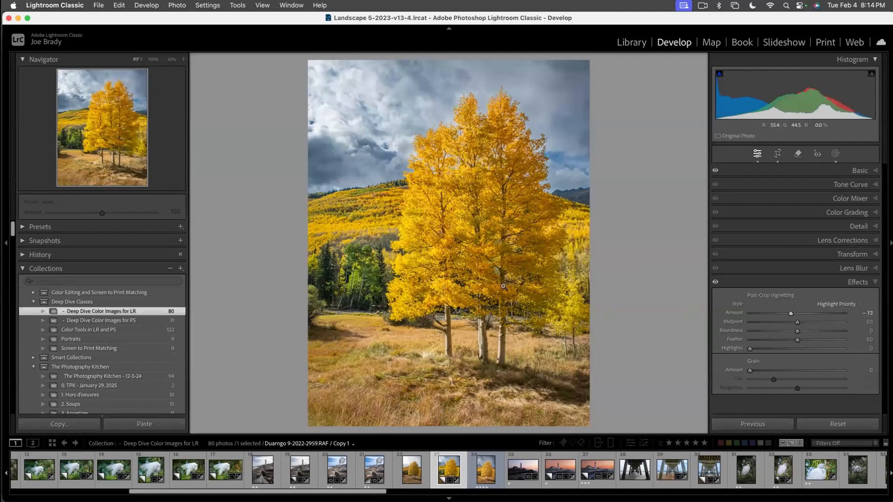
- Create a radial gradient mask over the three aspens, subtract the sky from it, and set its Exposure to 0.36
key("shift+m")
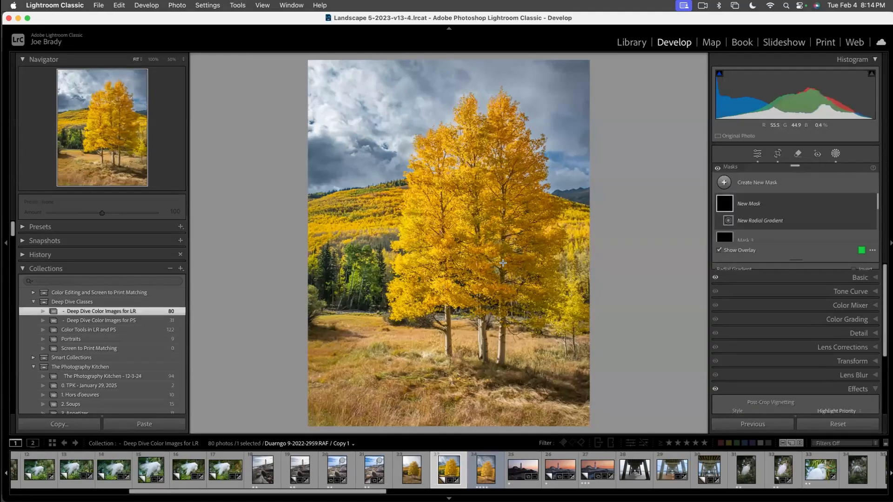
left_click_drag(479, 209, 569, 335)
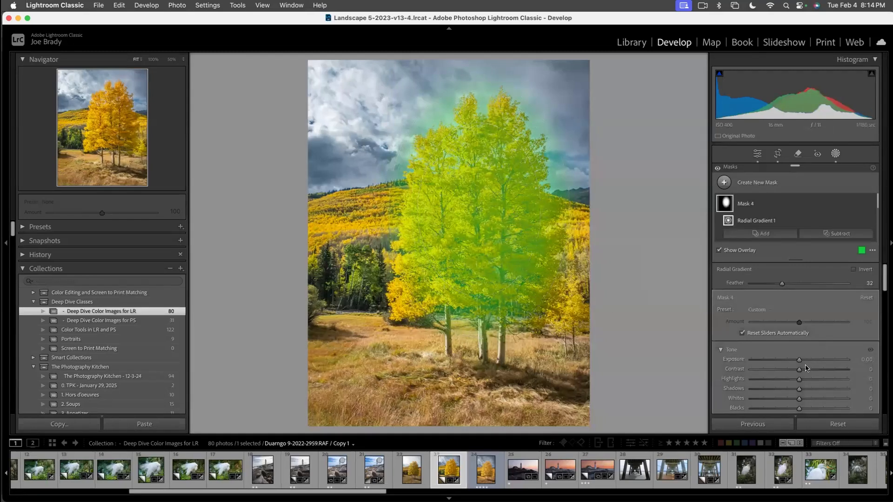
left_click(835, 234)
left_click(831, 265)
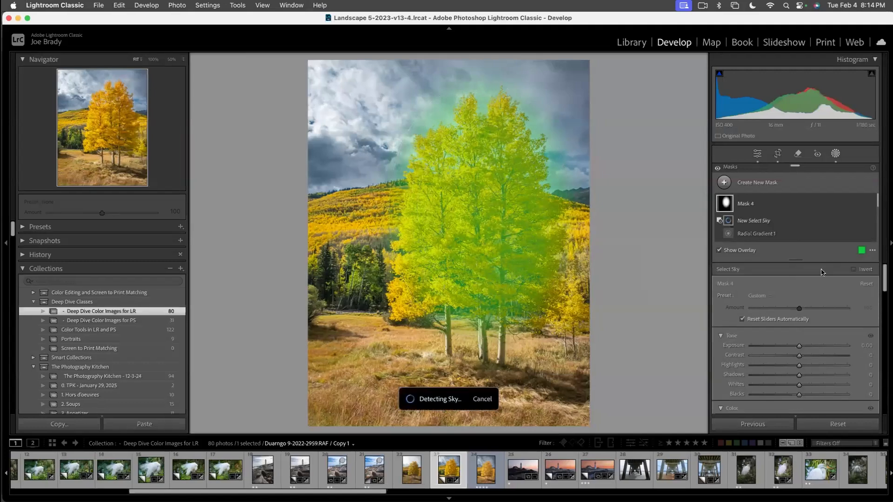
left_click_drag(799, 347, 803, 348)
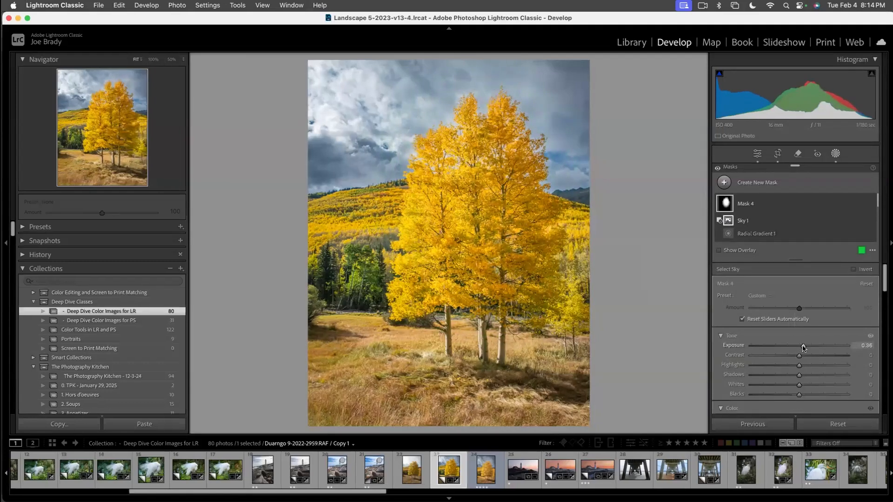
- Add the neighbouring earlier version of the aspen photo to the selection and view the edited photo full screen
left_click(416, 477, "super")
key("f")
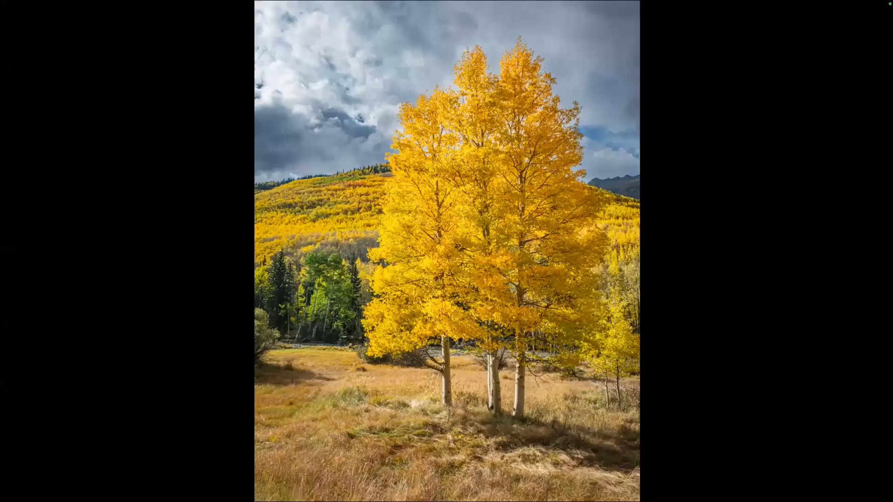
- Compare the edited aspen photo with its unedited version at full screen and return to the normal Develop view
key("Left")
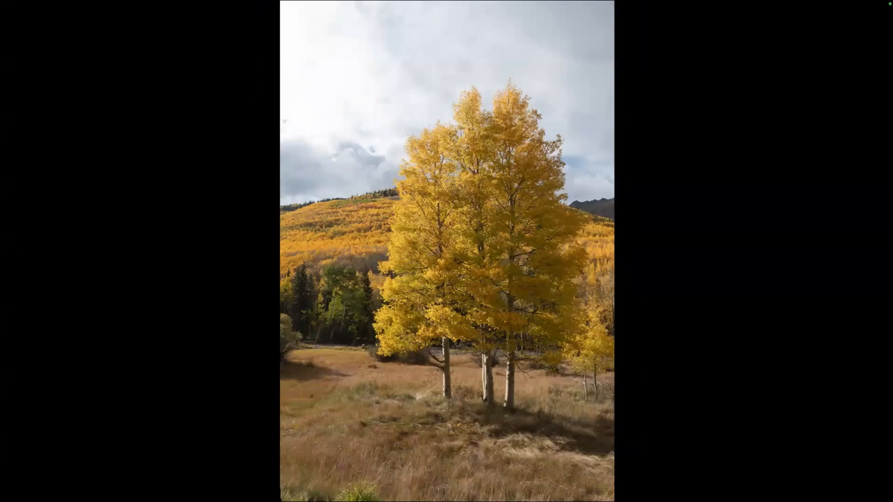
key("Right")
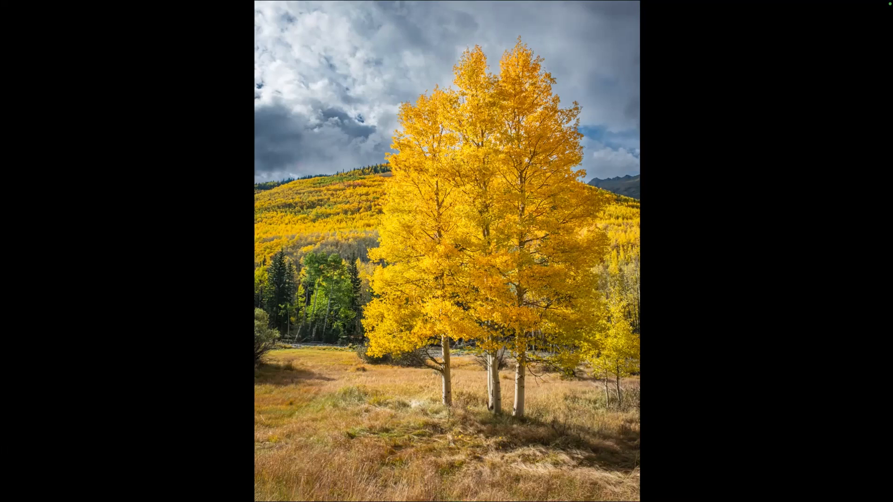
key("f")
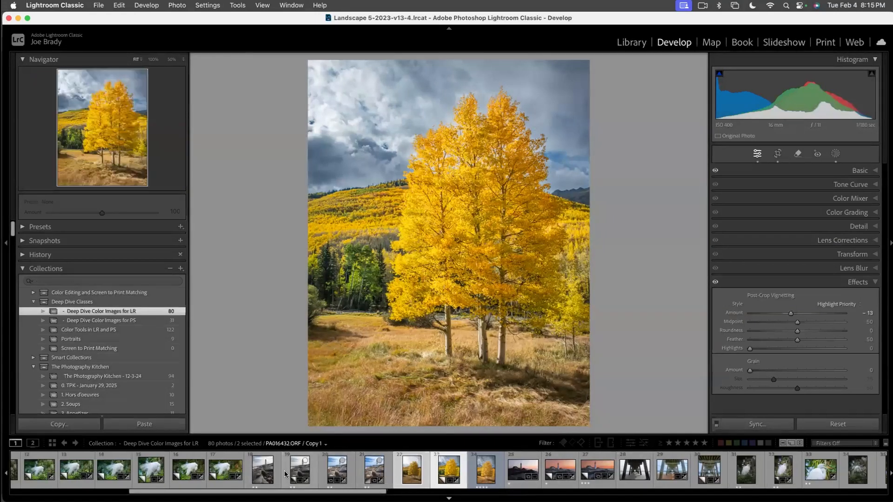
- Compare the two unedited lighthouse versions and open the edited photo PA016432-Enhanced-NR-2.dng
left_click(311, 473)
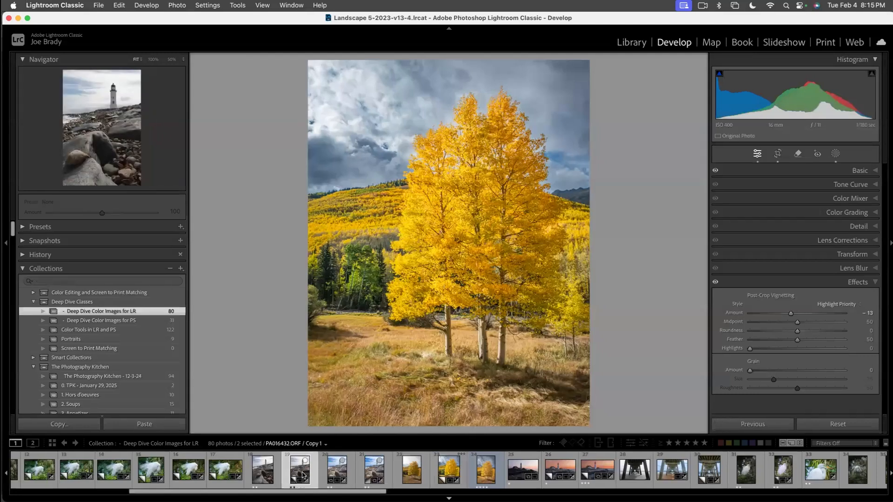
left_click(263, 473)
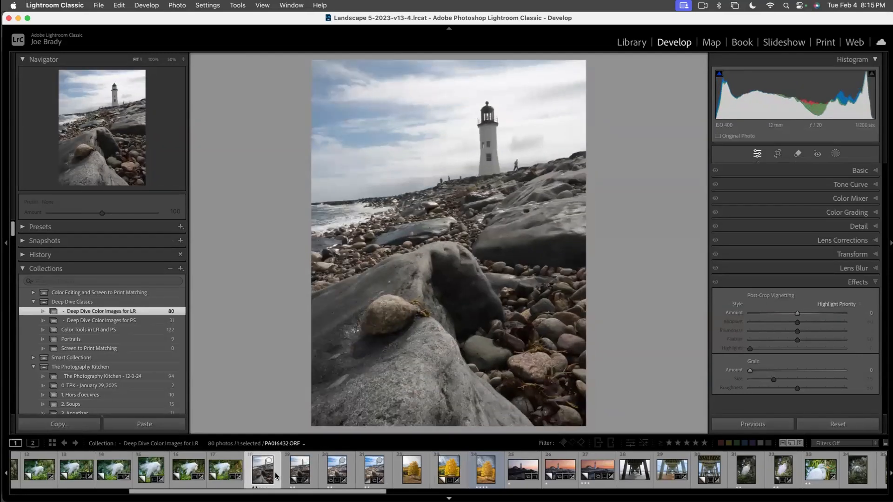
left_click(293, 474)
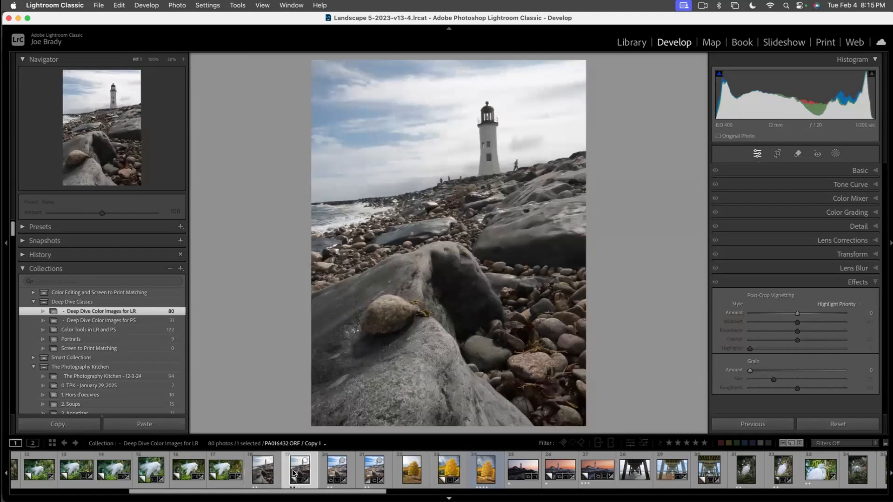
left_click(258, 475)
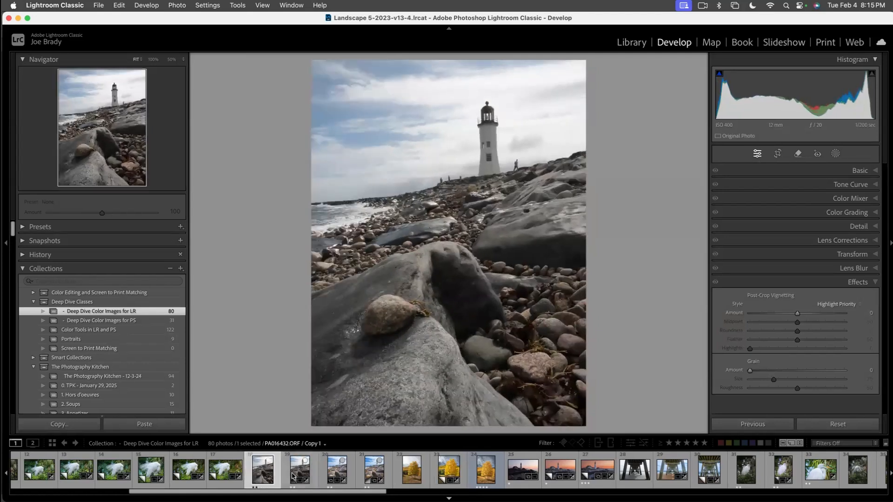
left_click(295, 474)
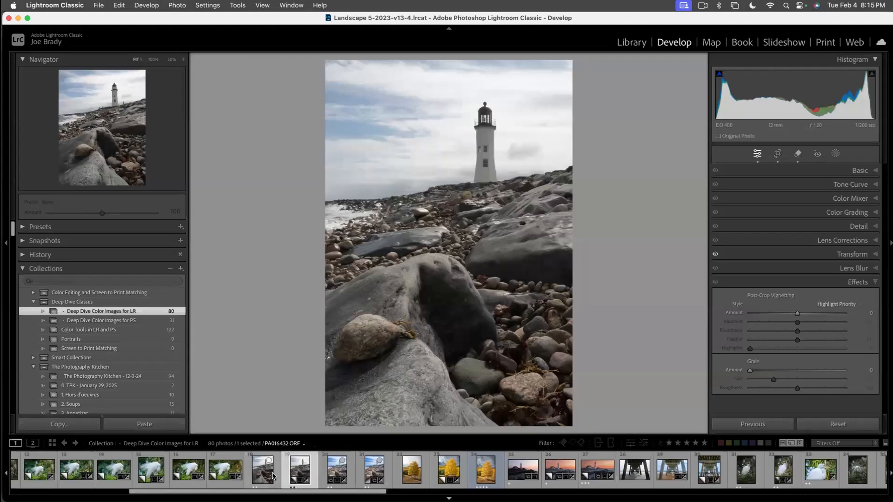
left_click(336, 476)
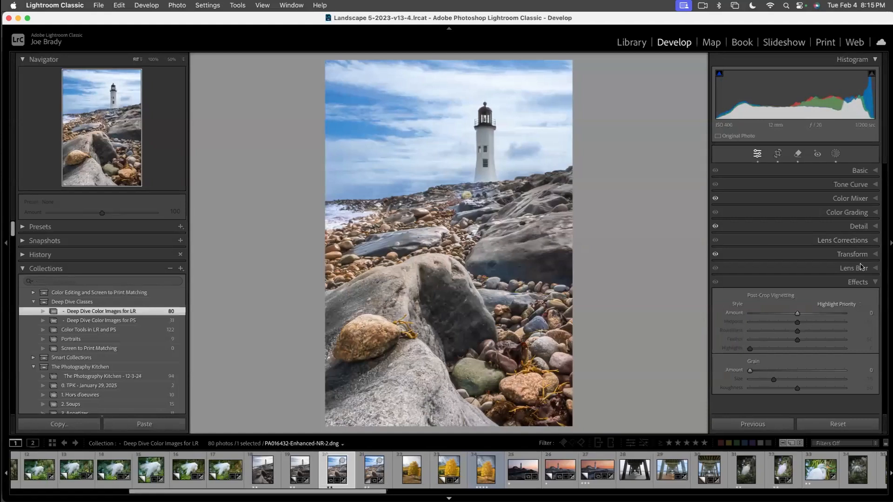
- Collapse Effects, open Color Grading and examine its shadows, highlights, three-way and global views
left_click(875, 283)
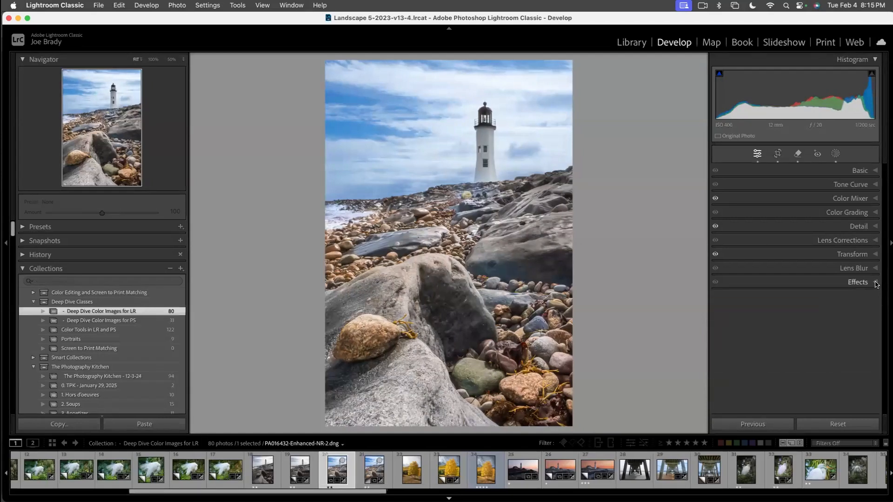
left_click(841, 213)
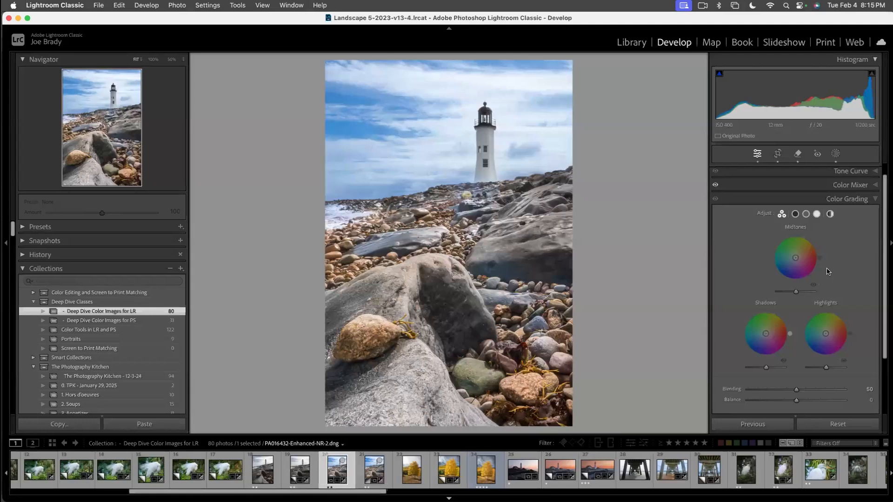
left_click(795, 214)
left_click(816, 214)
left_click(782, 215)
left_click(817, 214)
left_click(830, 214)
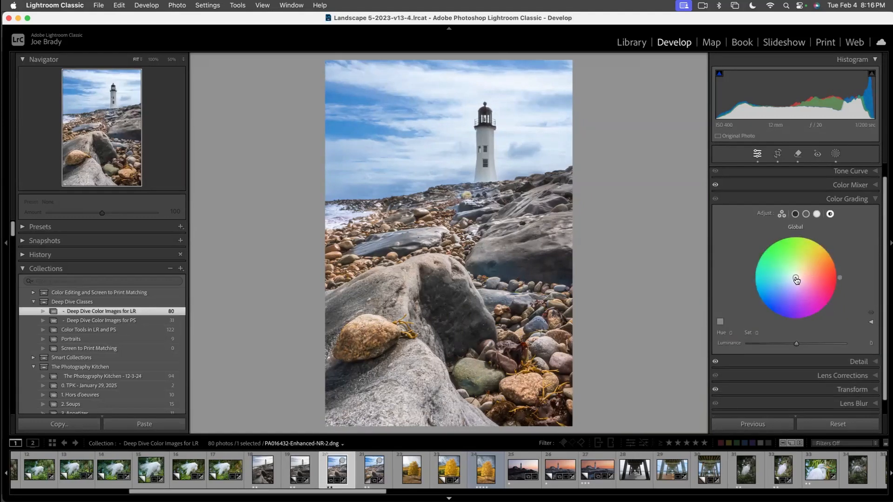
- Grade the lighthouse photo globally to hue 61, saturation 40, and its shadows to hue 209, saturation 19
mouse_move(797, 278)
left_mouse_down()
mouse_move(794, 270)
mouse_move(804, 272)
mouse_move(783, 270)
mouse_move(783, 284)
mouse_move(803, 284)
mouse_move(791, 283)
mouse_move(804, 275)
mouse_move(799, 268)
left_mouse_up()
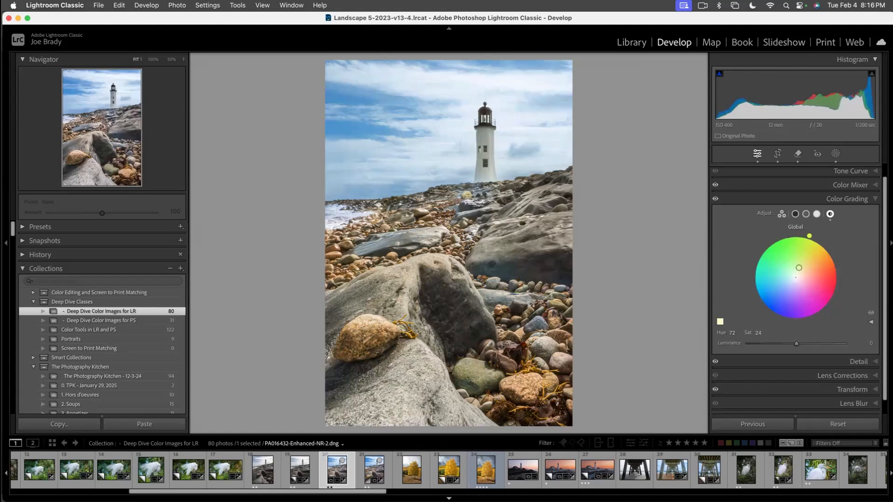
left_click_drag(798, 268, 802, 262)
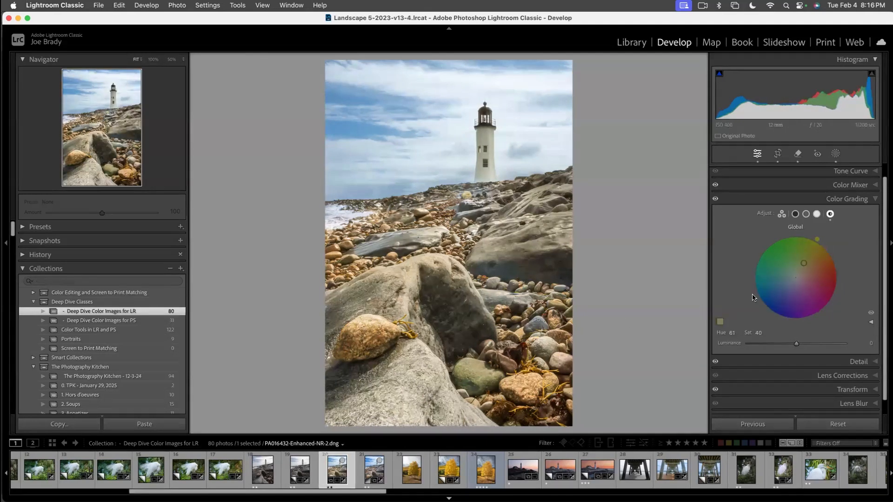
left_click(796, 215)
left_click_drag(797, 279, 788, 281)
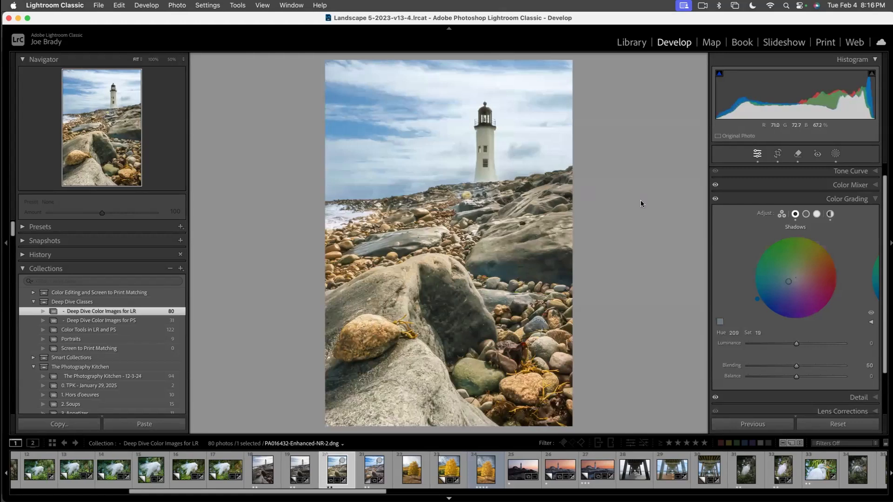
- Add a new Select Sky mask to the lighthouse photo
scroll(885, 169, "up", 1)
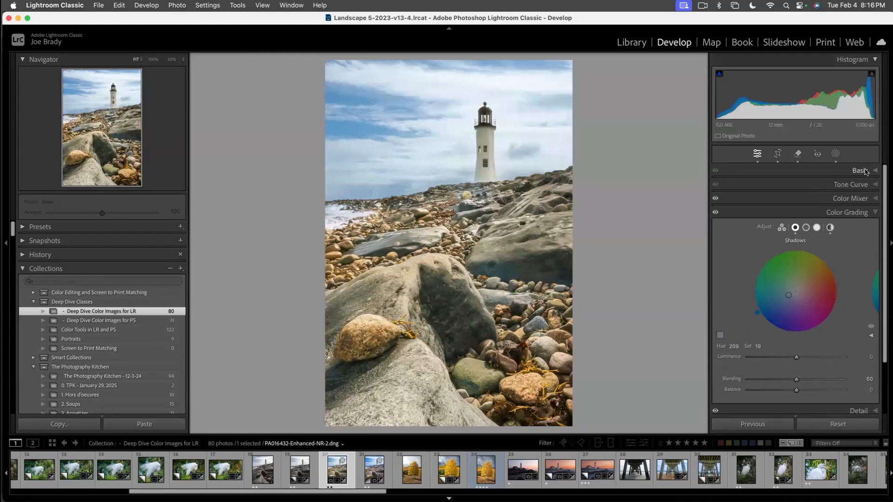
left_click(863, 170)
left_click(835, 153)
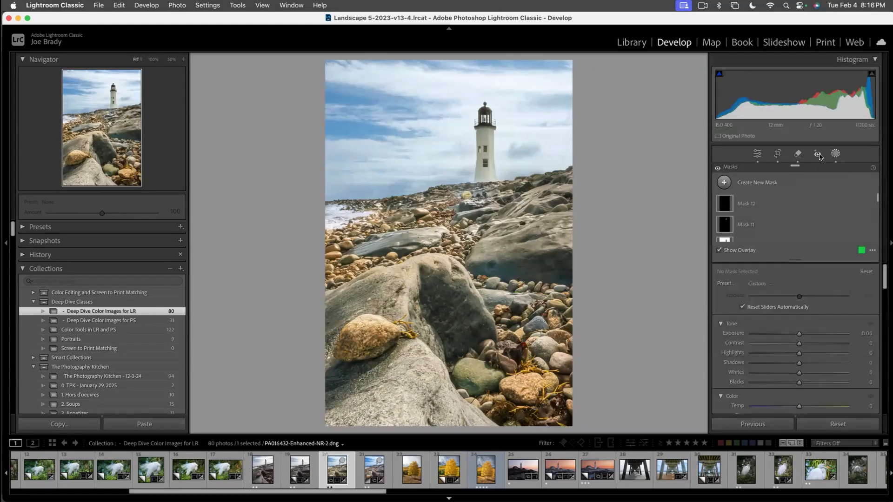
left_click(763, 184)
left_click(770, 212)
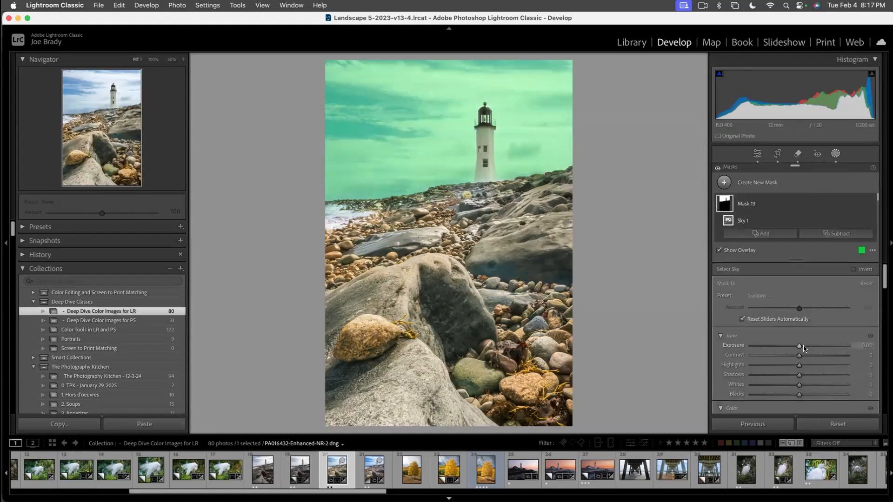
- Cool the masked sky to Temp -32 and set its Saturation to 2
left_click_drag(801, 348, 789, 328)
scroll(799, 358, "down", 3)
scroll(798, 368, "down", 1)
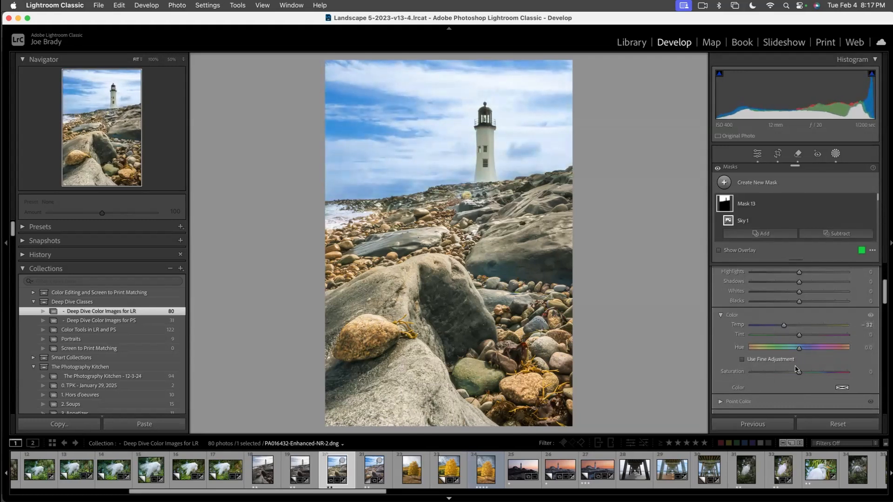
left_click_drag(803, 372, 799, 372)
- Sample the blue of the sky beside the lighthouse as a Point Color for the sky mask
scroll(842, 349, "down", 1)
scroll(845, 352, "down", 5)
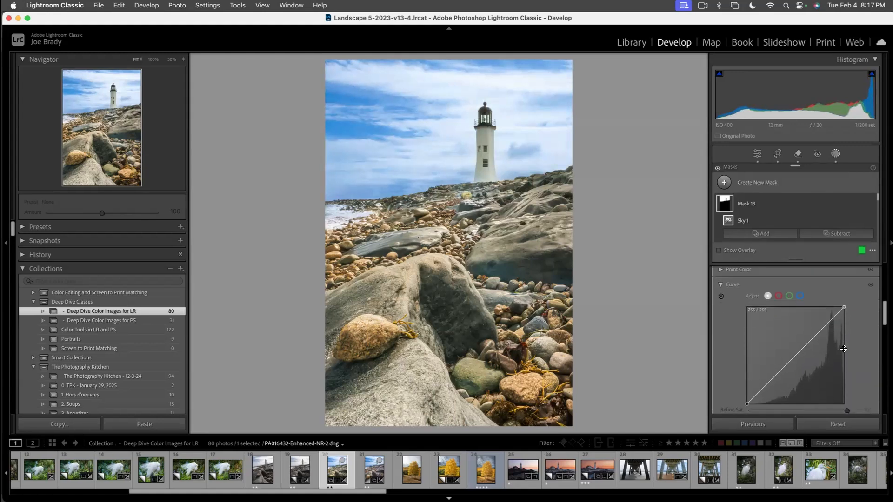
scroll(841, 347, "up", 3)
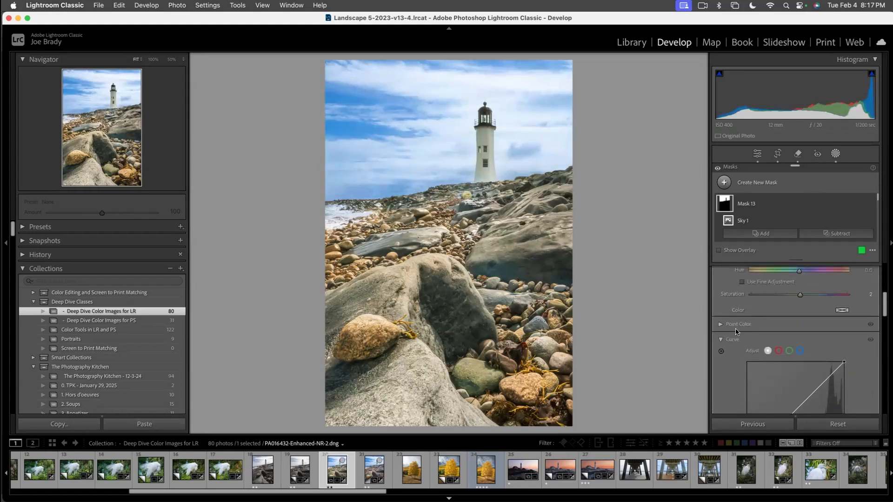
left_click(720, 325)
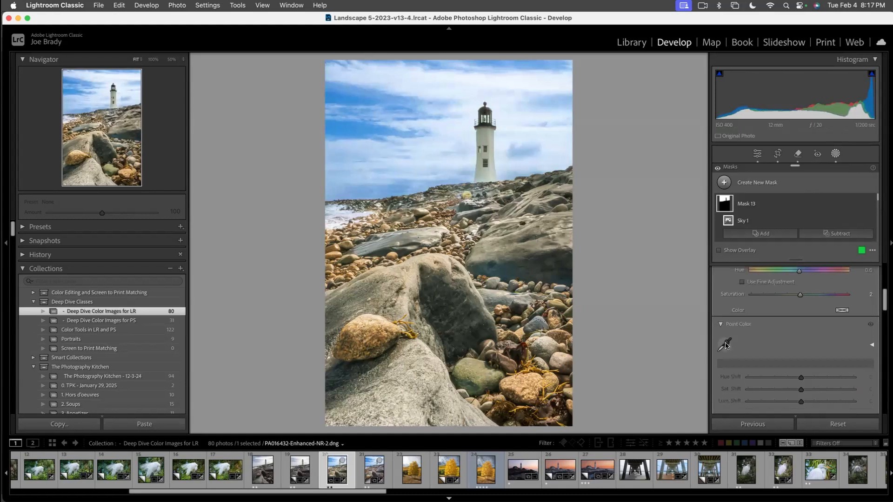
left_click(724, 340)
left_click(355, 130)
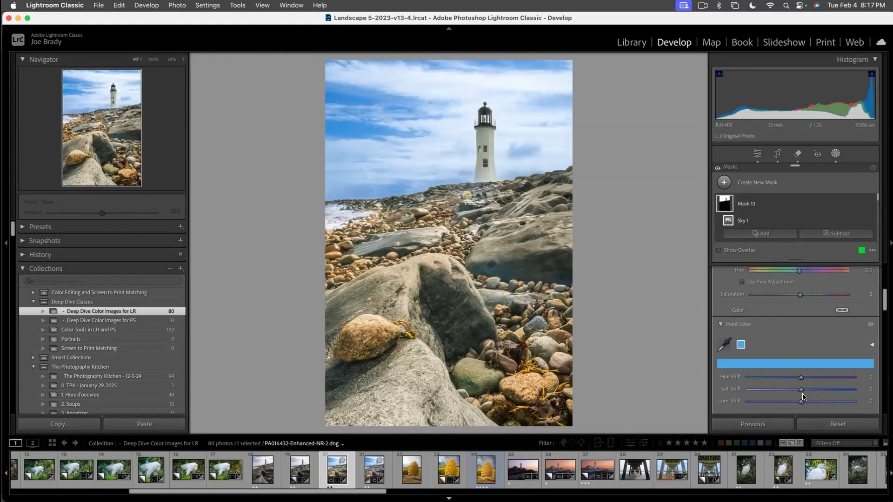
- Set the sampled blue's Hue Shift to 13 and Sat. Shift to 10, fine-tune its luminance shift and close masking
left_click_drag(800, 379, 806, 389)
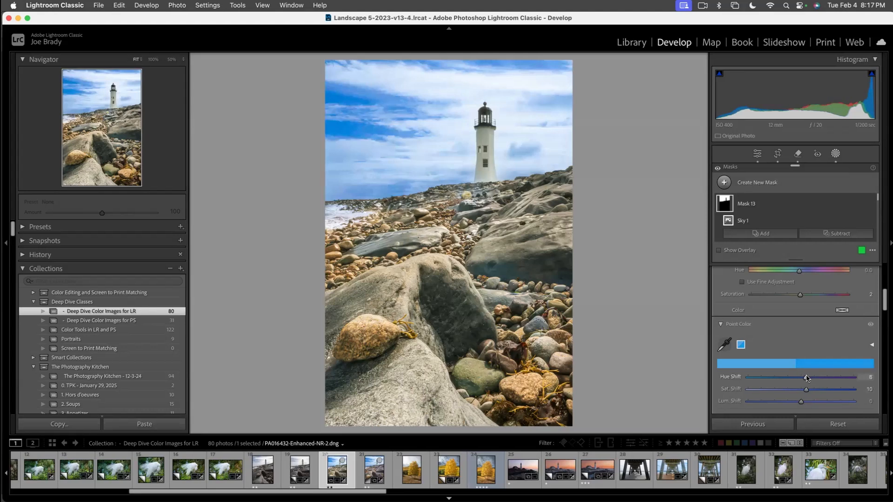
left_click_drag(803, 377, 807, 377)
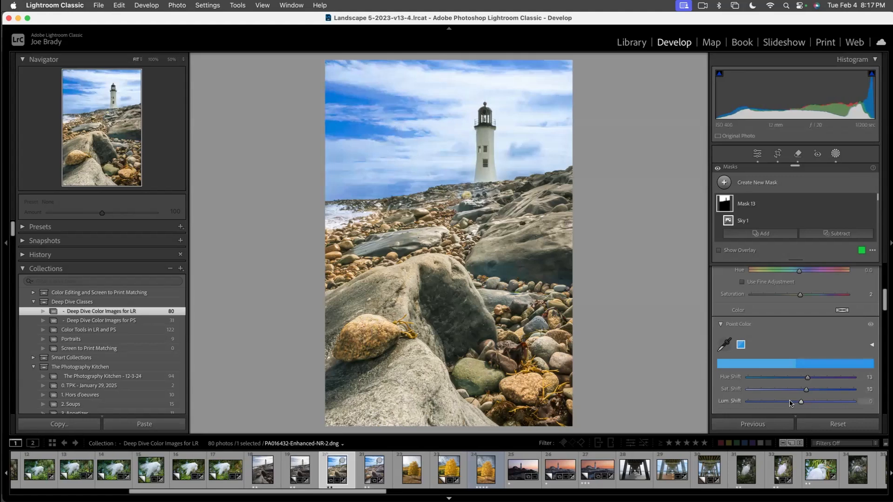
mouse_move(800, 403)
left_mouse_down()
mouse_move(813, 402)
mouse_move(803, 403)
left_mouse_up()
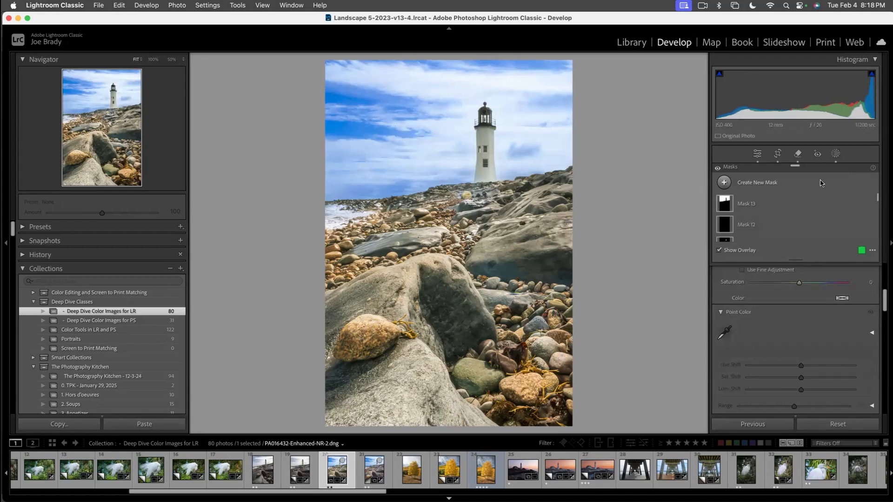
left_click(836, 153)
- Customize the Develop panel to hide Color Grading and save the layout
left_click(844, 333)
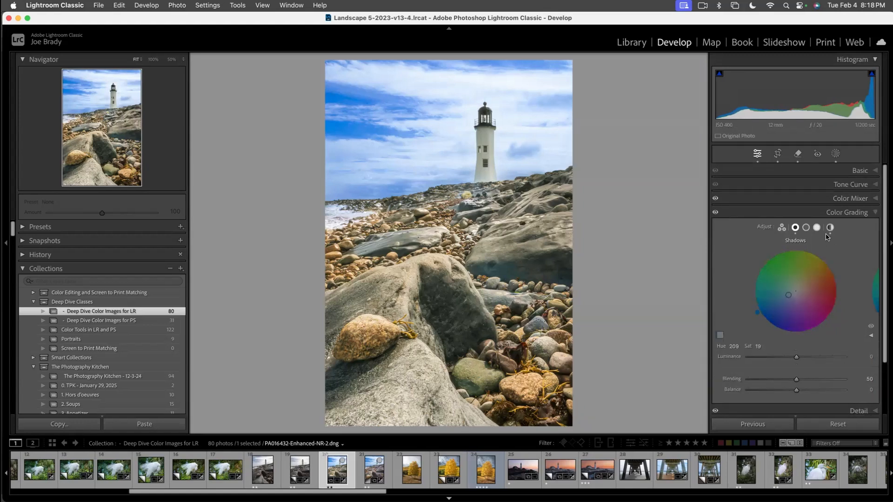
right_click(774, 213)
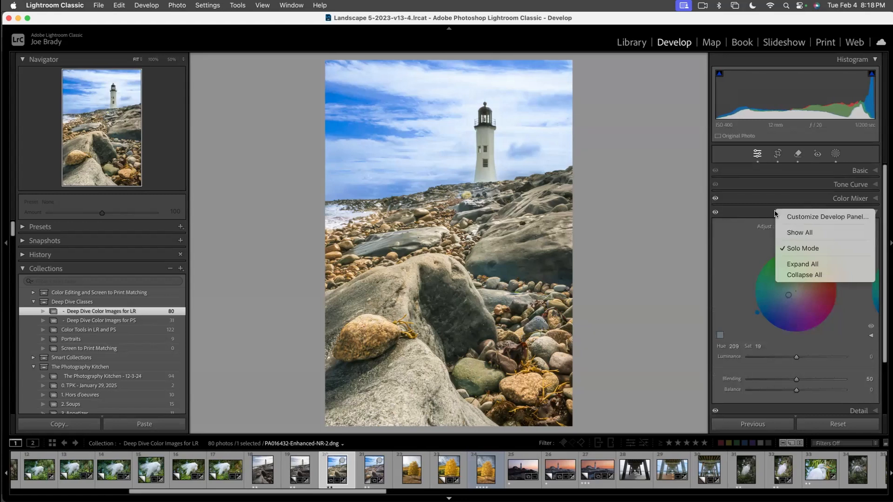
left_click(790, 216)
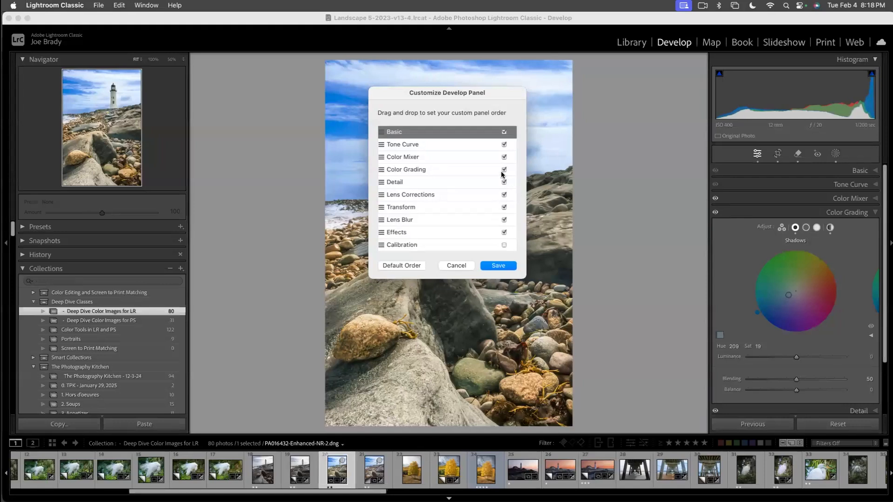
left_click(504, 170)
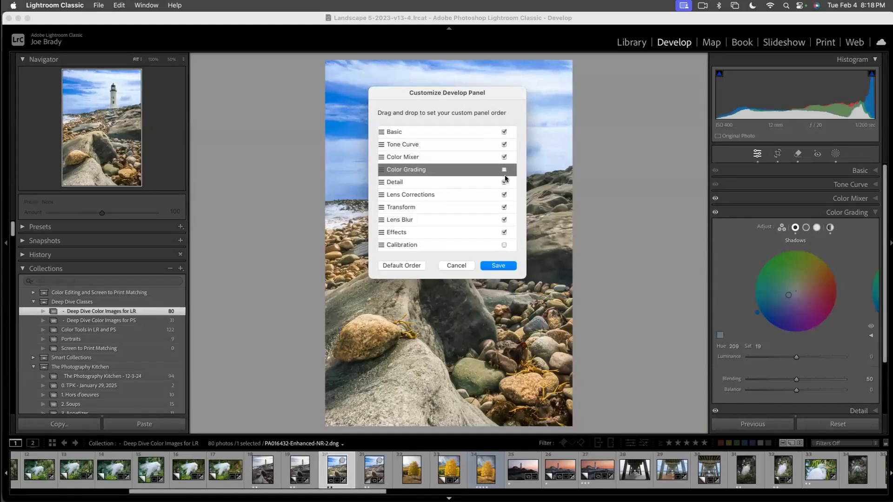
left_click(501, 266)
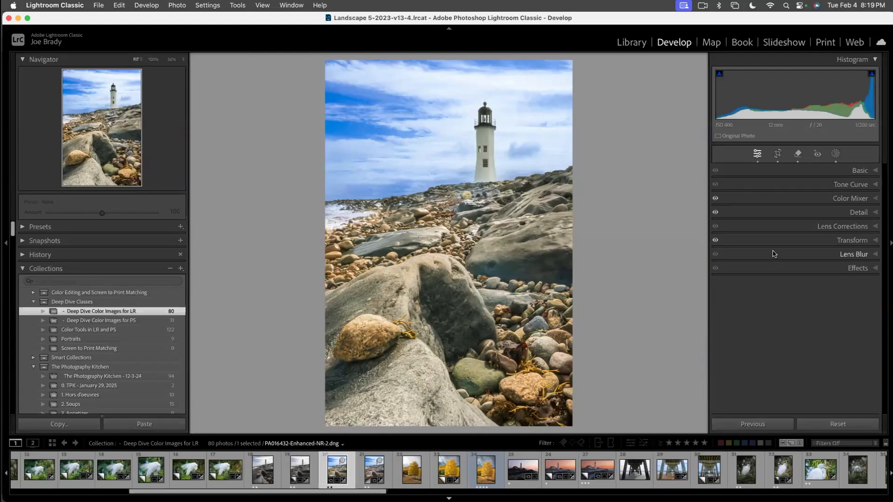
- Turn off Solo Mode for the Develop panels and expand all of them, from Effects to Basic, including Color Mixer
right_click(766, 227)
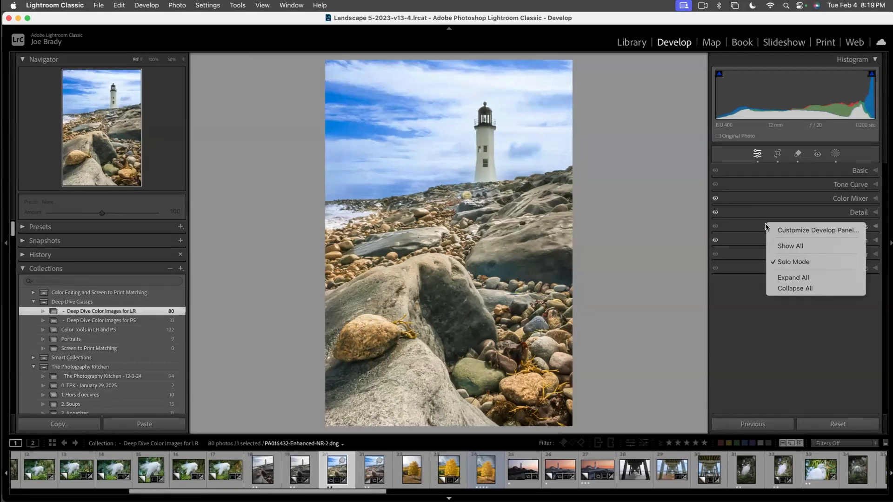
left_click(803, 263)
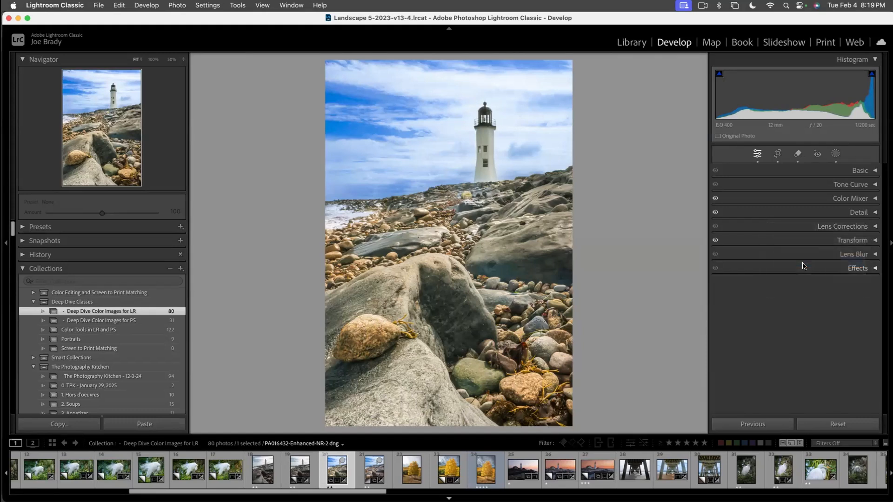
left_click(874, 267)
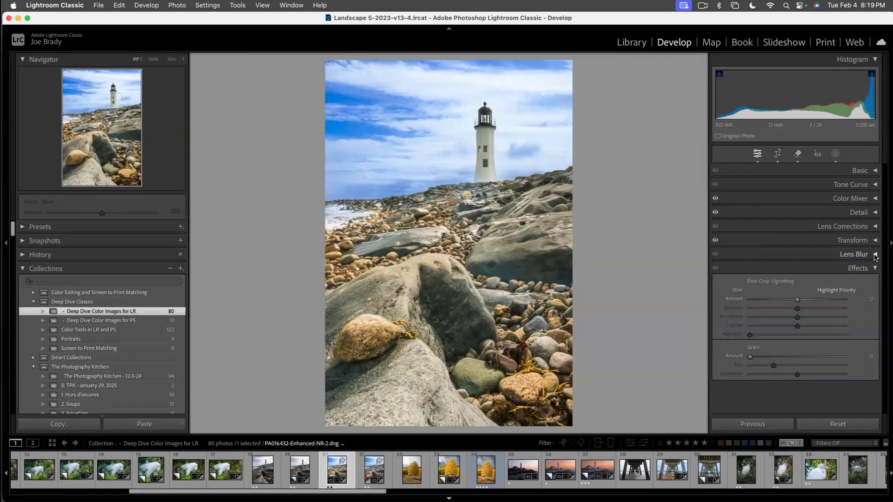
left_click(874, 254)
left_click(874, 240)
left_click(875, 225)
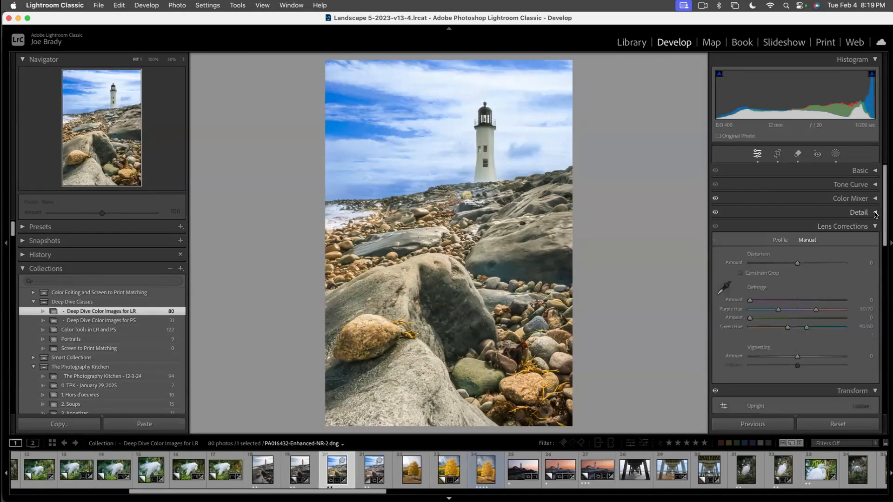
left_click(875, 212)
left_click(875, 184)
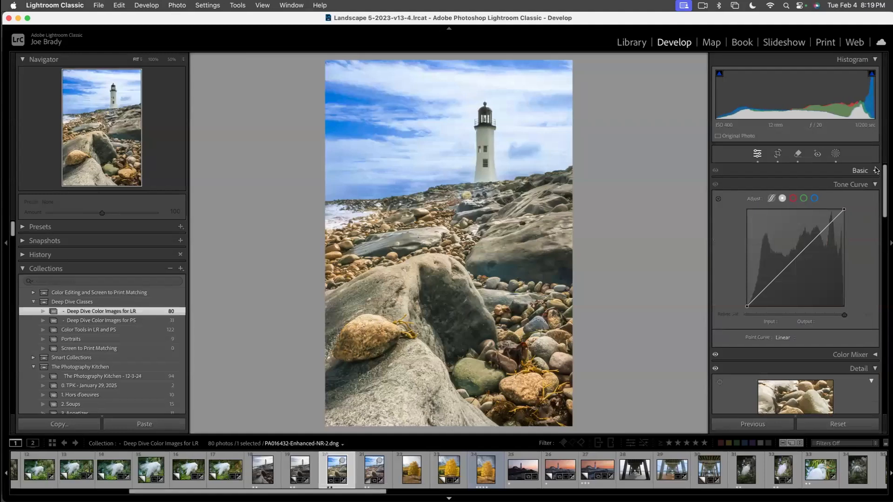
left_click(875, 171)
scroll(869, 309, "down", 10)
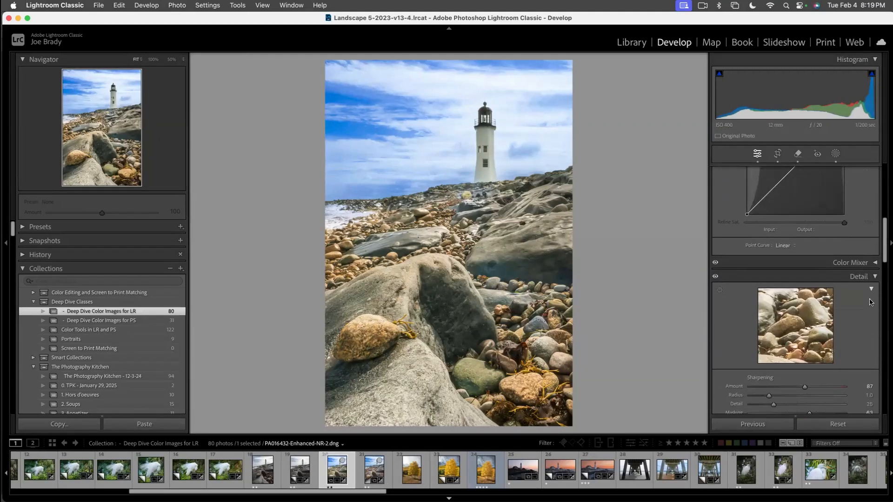
left_click(875, 262)
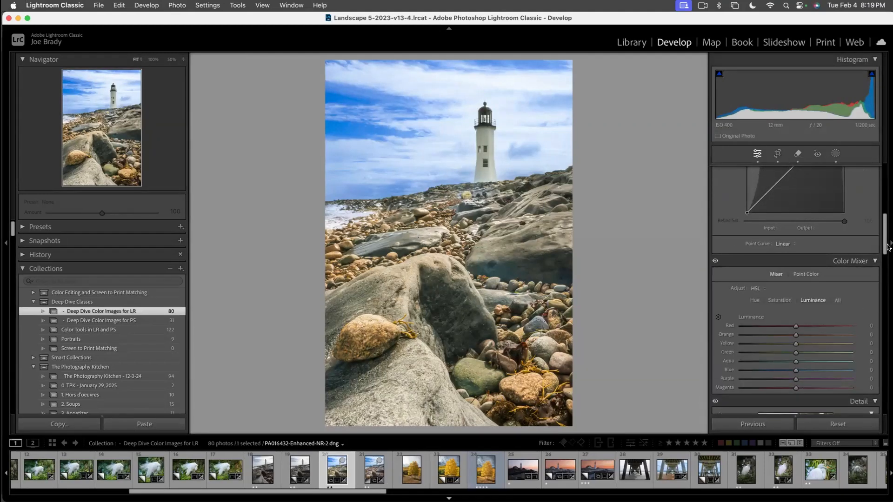
- Look through the expanded Develop panels, turn Solo Mode back on, and open and collapse Detail on its own
scroll(875, 209, "up", 5)
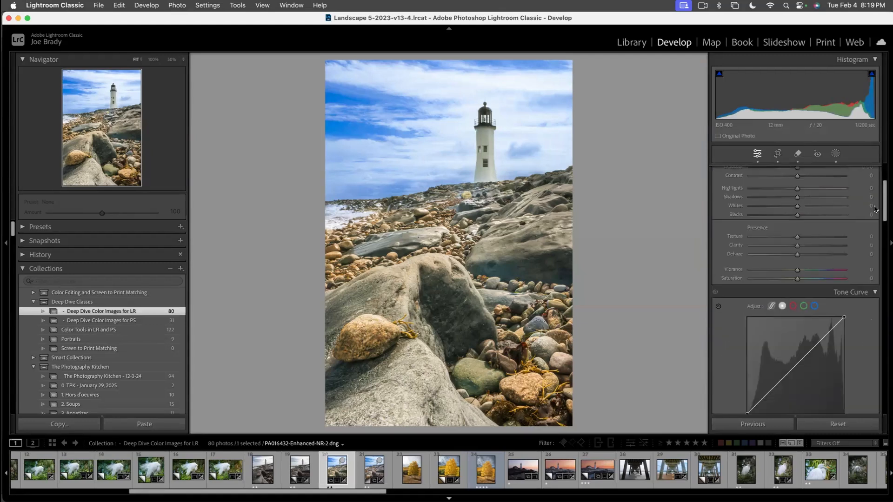
scroll(875, 209, "up", 3)
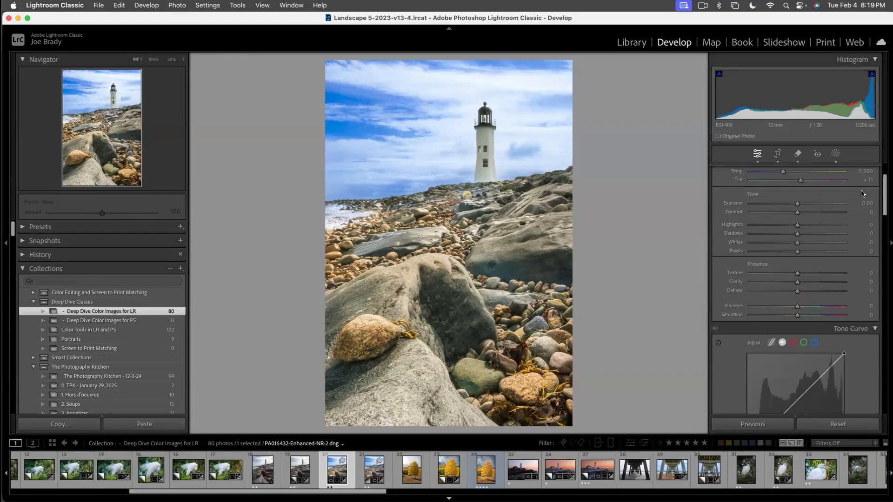
scroll(863, 193, "down", 15)
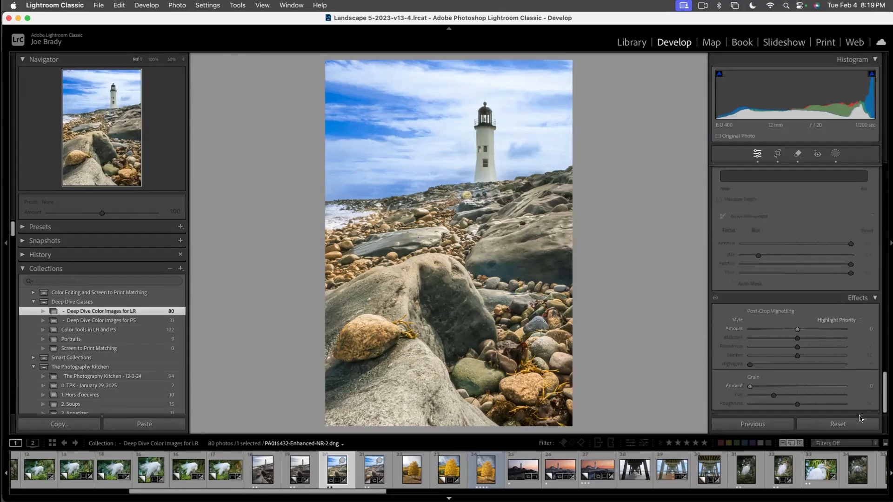
scroll(858, 279, "up", 15)
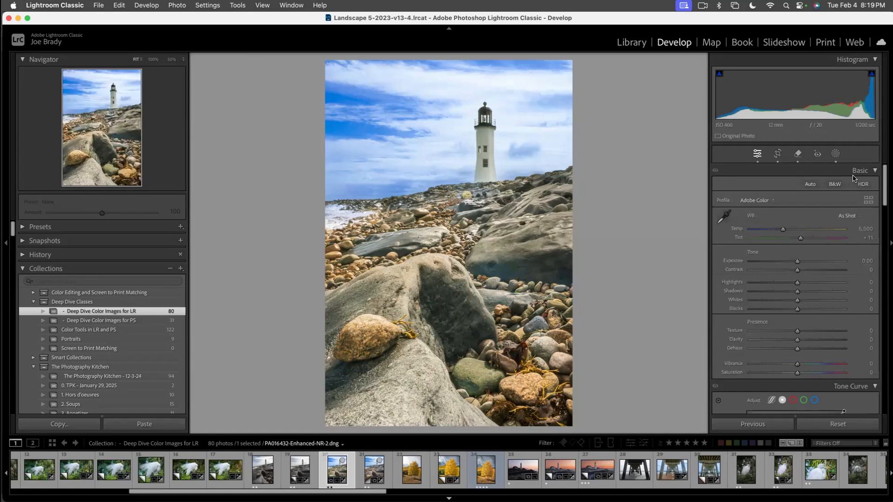
right_click(794, 173)
left_click(808, 208)
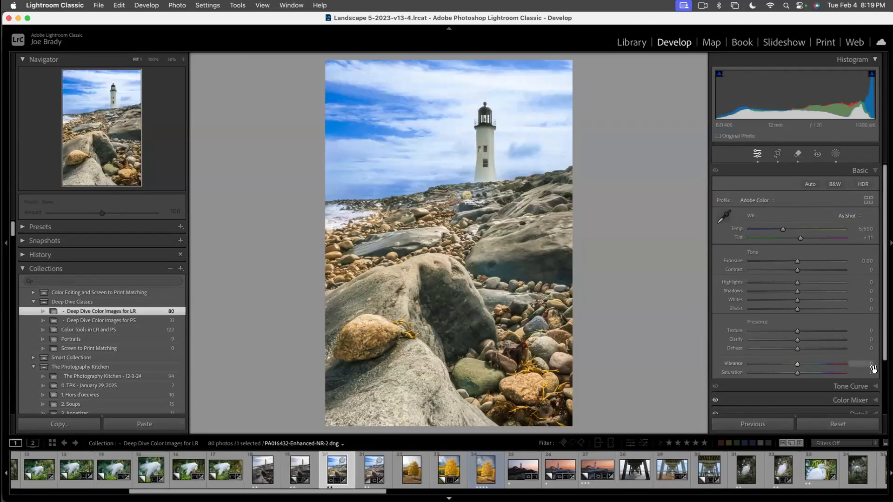
scroll(873, 372, "down", 2)
left_click(858, 364)
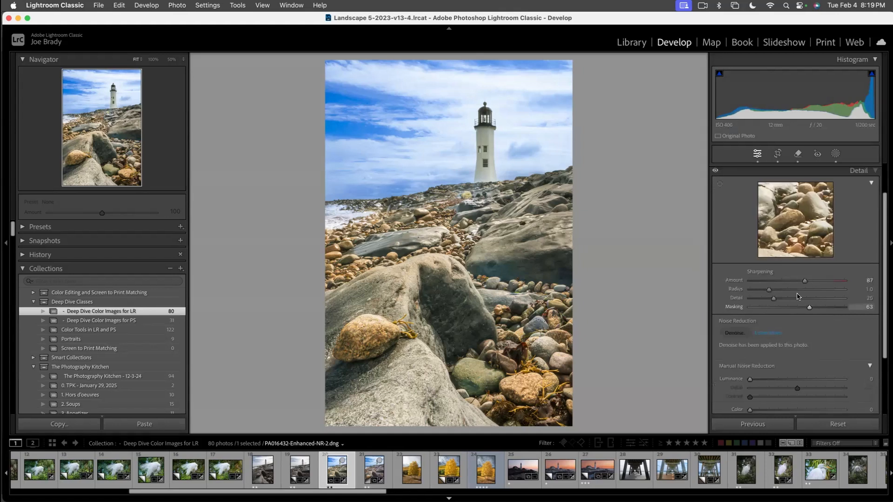
left_click(875, 170)
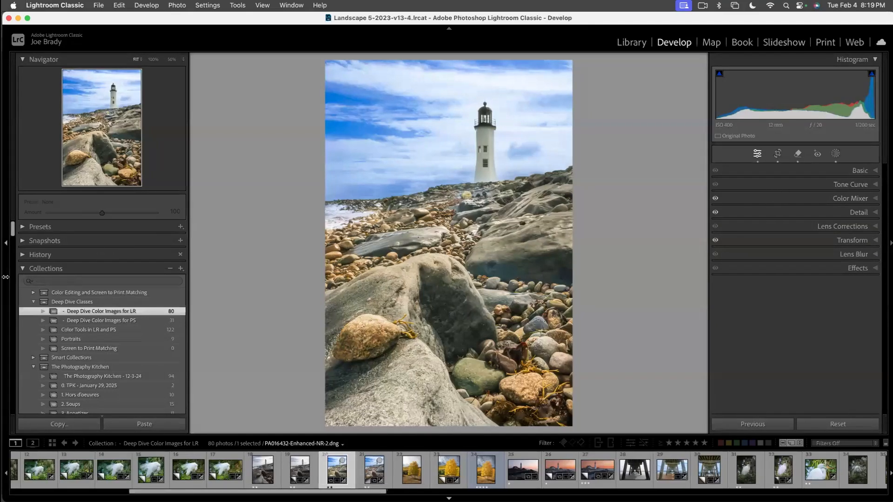
- Dismiss the options for the Snapshots and History area and switch to the pier photo Savannah 2023-6869.RAF
right_click(98, 240)
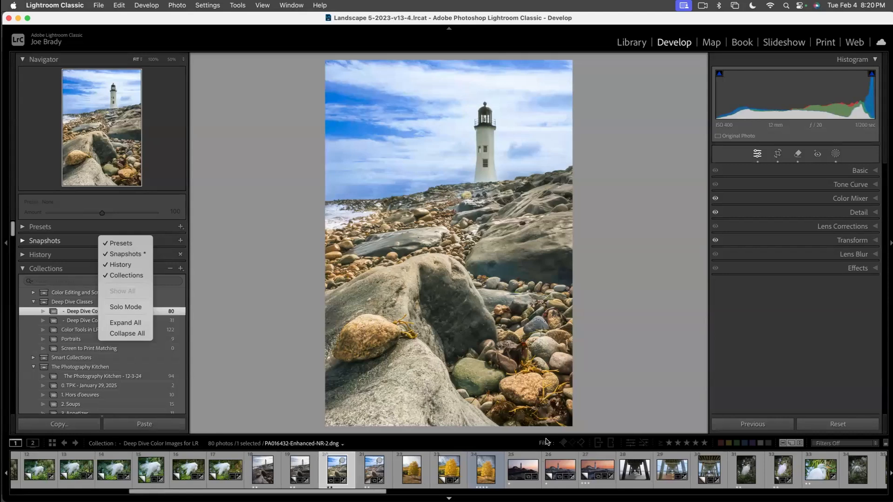
left_click(629, 469)
left_click(629, 470)
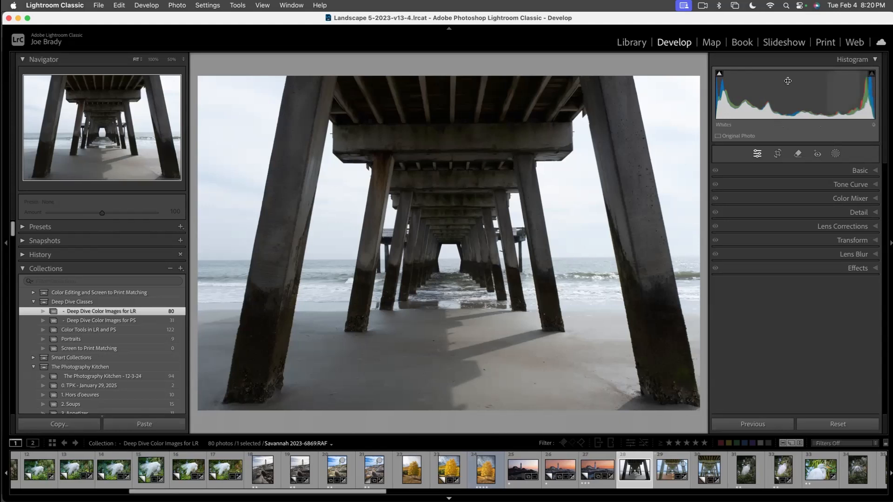
- Turn on the shadow clipping warning and inspect the clipped areas beneath the pier deck at 100%
mouse_move(720, 77)
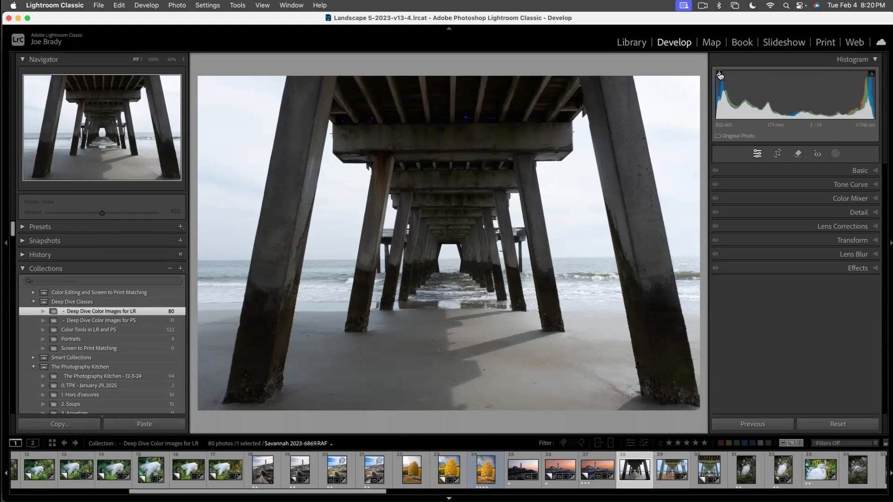
left_click(720, 75)
left_click(413, 183)
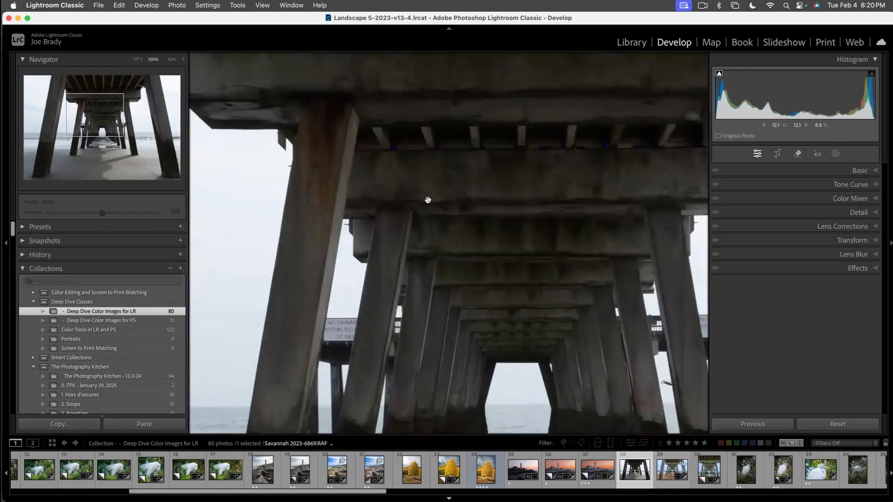
left_click_drag(516, 225, 429, 441)
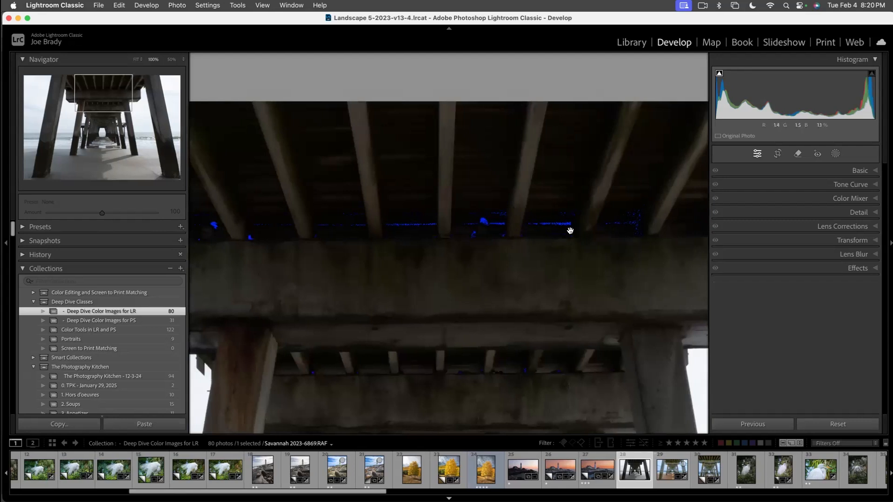
left_click(584, 228)
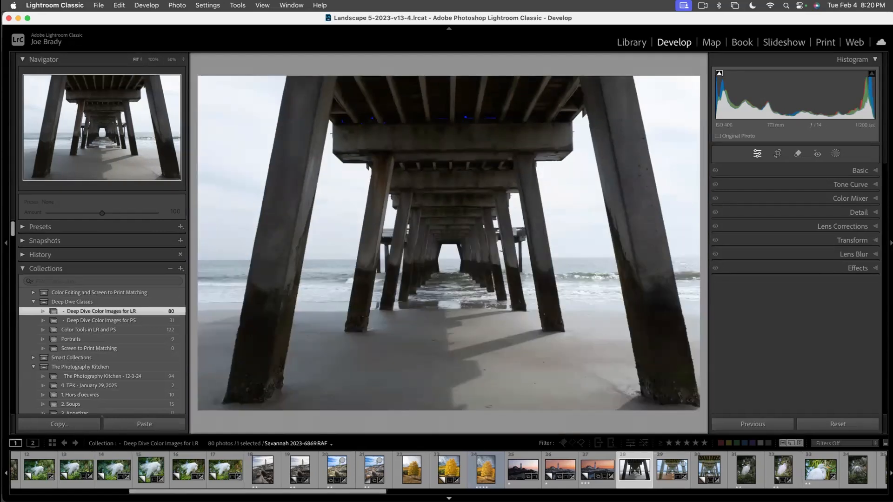
- Set the pier photo's Highlights to -100, Shadows to +100, Exposure to +0.30 and Contrast to +13
left_click(860, 171)
left_click_drag(797, 282, 847, 292)
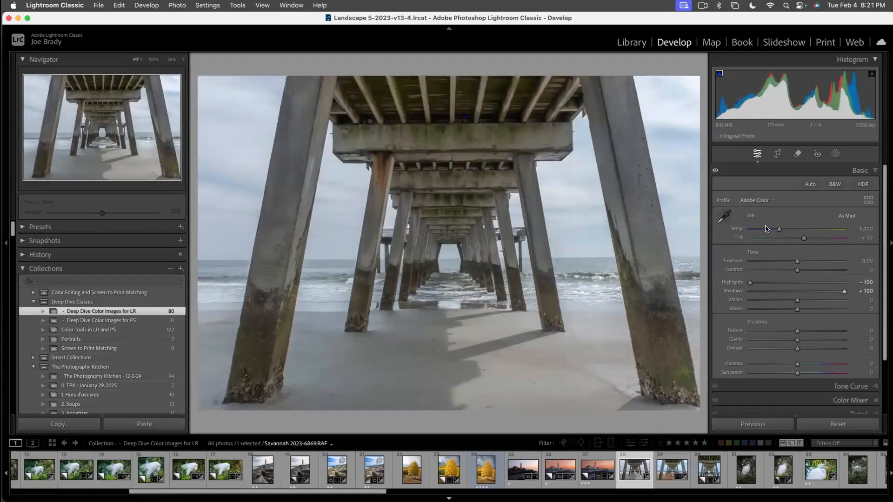
left_click_drag(796, 261, 799, 262)
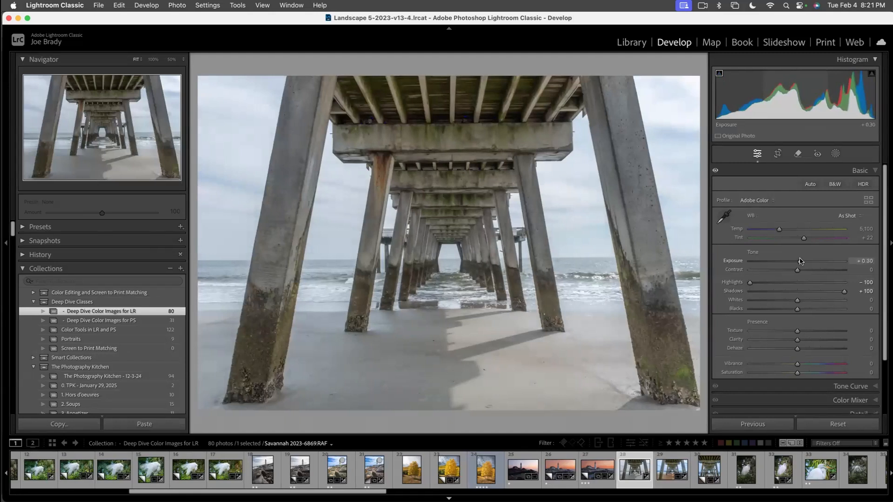
left_click_drag(797, 270, 802, 270)
- Set Texture to +28, Clarity to +19, Dehaze to +13, and both Vibrance and Saturation to +41
left_click(810, 330)
left_click(805, 339)
left_click(803, 348)
left_click(804, 364)
left_click(806, 372)
mouse_move(807, 375)
left_mouse_down()
mouse_move(842, 373)
mouse_move(815, 375)
mouse_move(807, 365)
mouse_move(816, 374)
mouse_move(816, 365)
left_mouse_up()
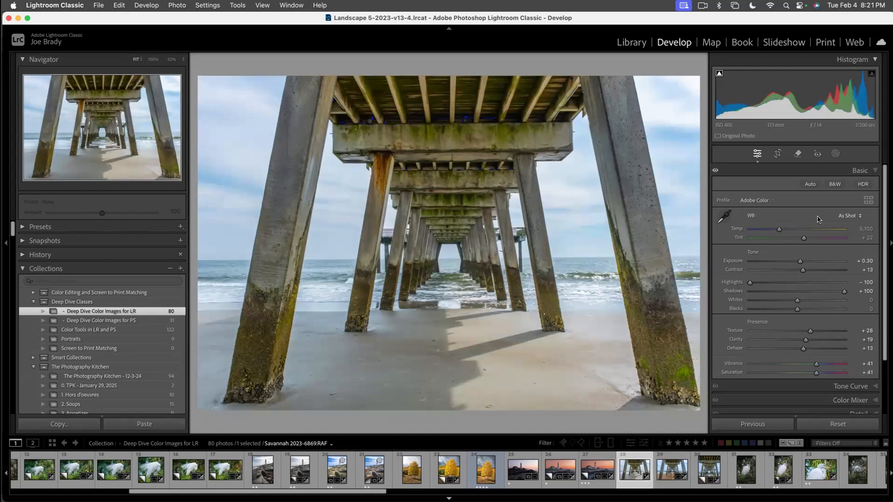
- Create a sky mask on the pier photo and set its Temp to -6, Tint to 5 and Saturation to 7
left_click(835, 155)
left_click(795, 190)
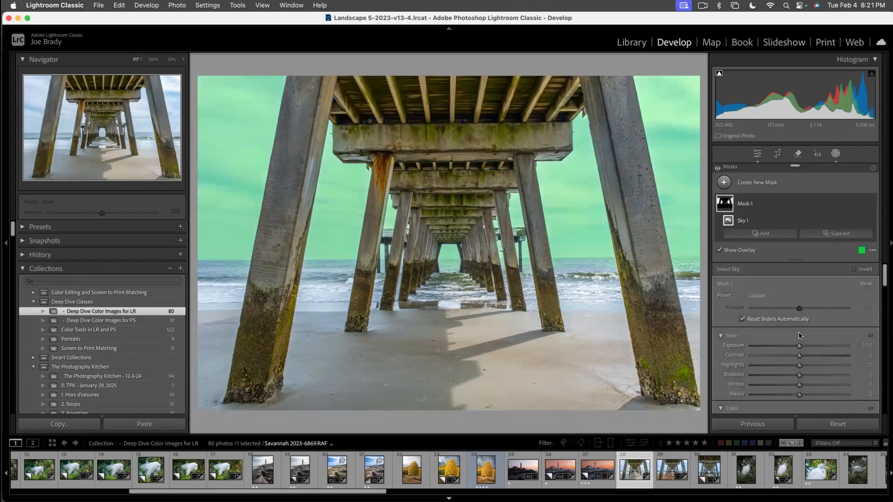
scroll(801, 348, "down", 3)
left_click_drag(800, 338, 800, 348)
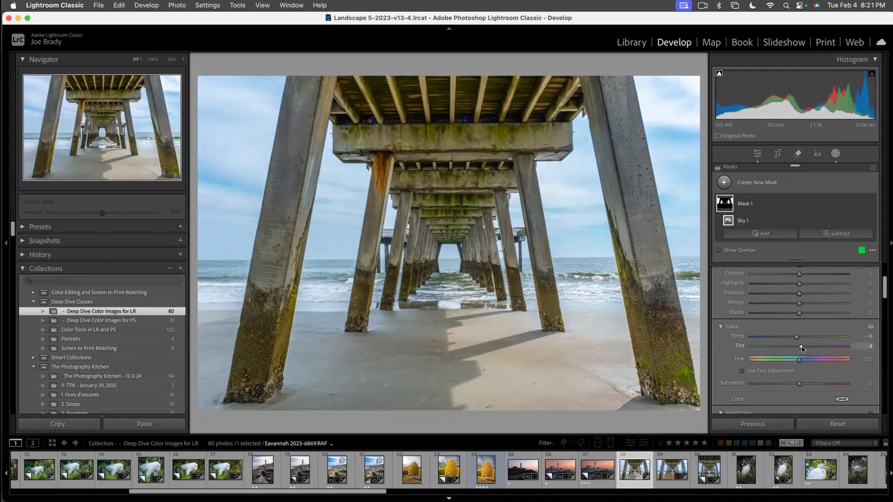
scroll(802, 348, "down", 3)
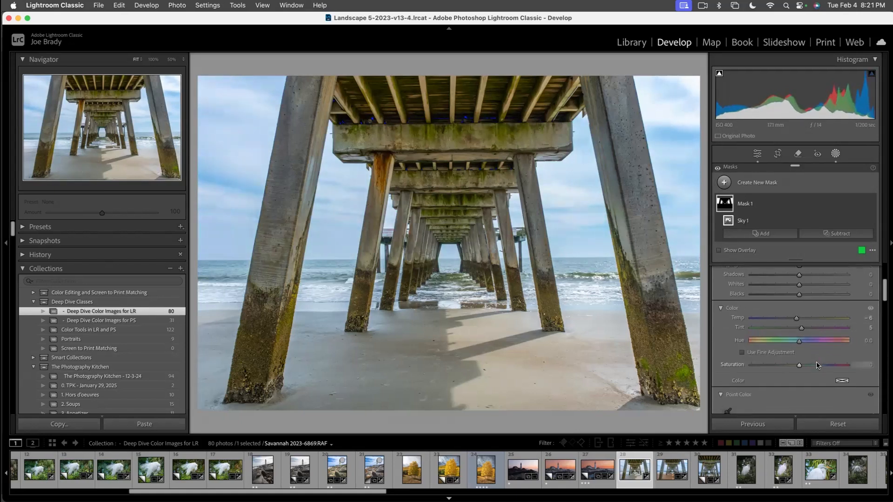
left_click_drag(799, 340, 804, 342)
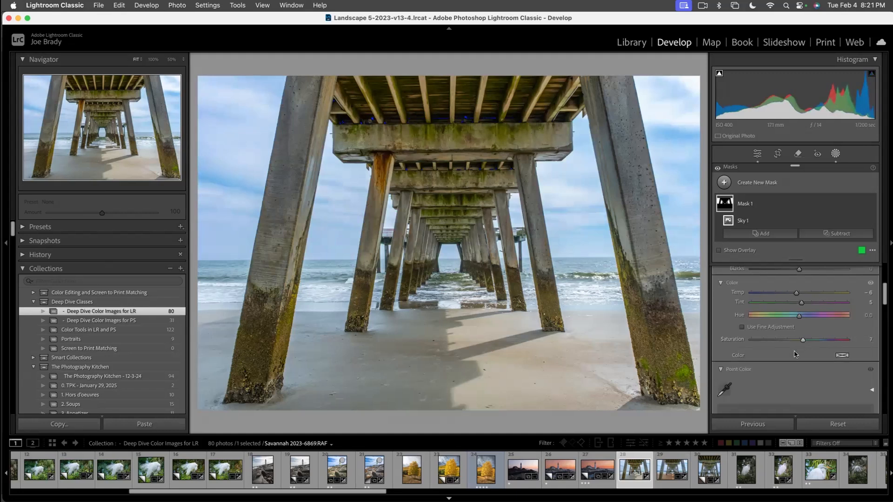
- Collapse the sky mask's Point Color and Curve sections and set its Dehaze to 10
scroll(797, 348, "down", 10)
scroll(791, 357, "up", 6)
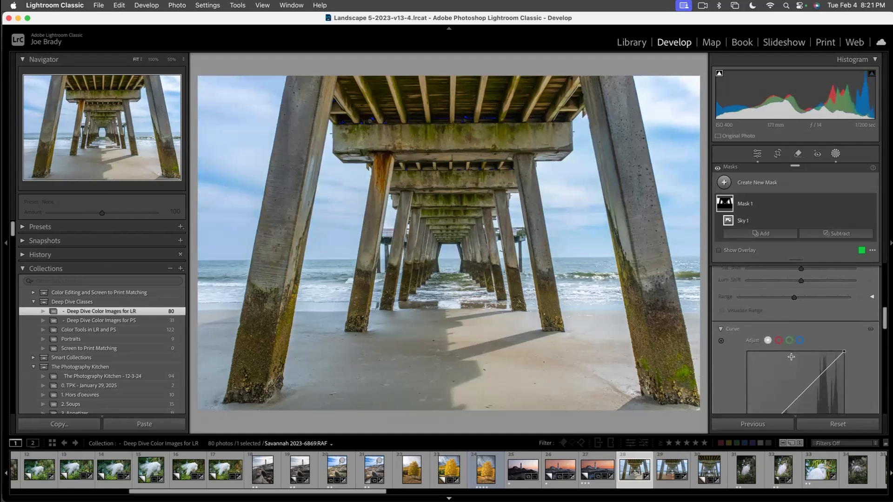
left_click(721, 293)
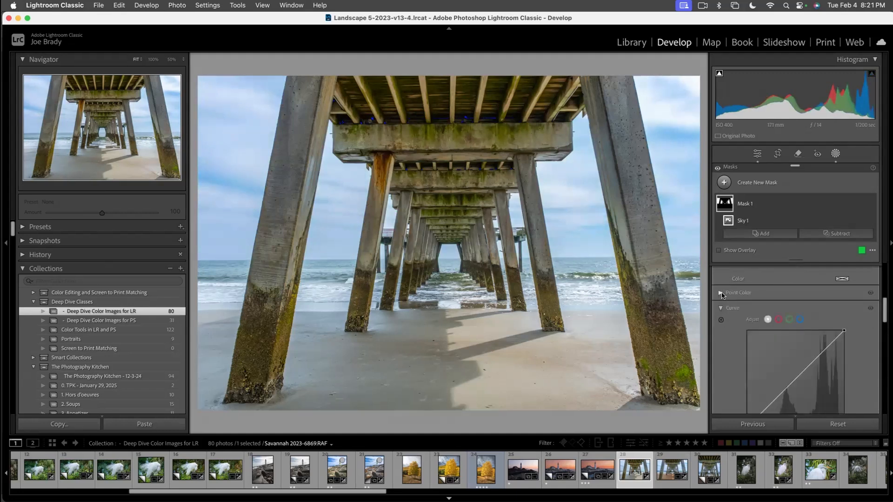
left_click(721, 309)
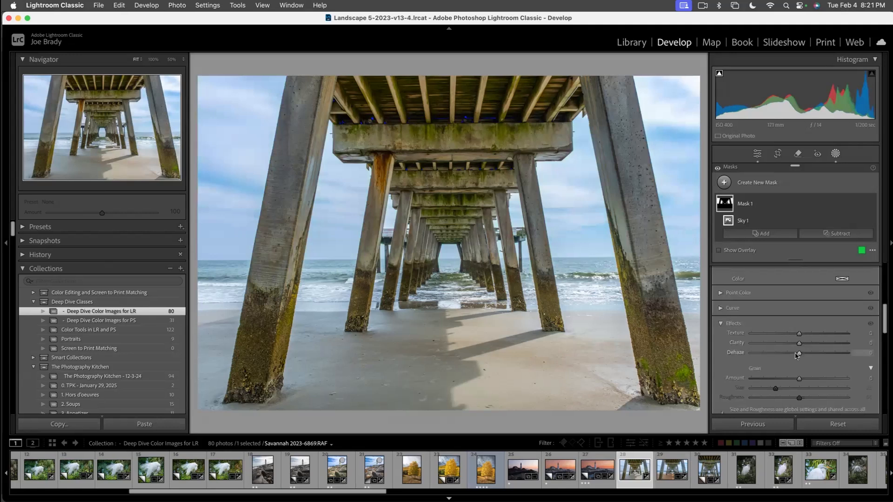
left_click_drag(806, 355, 804, 355)
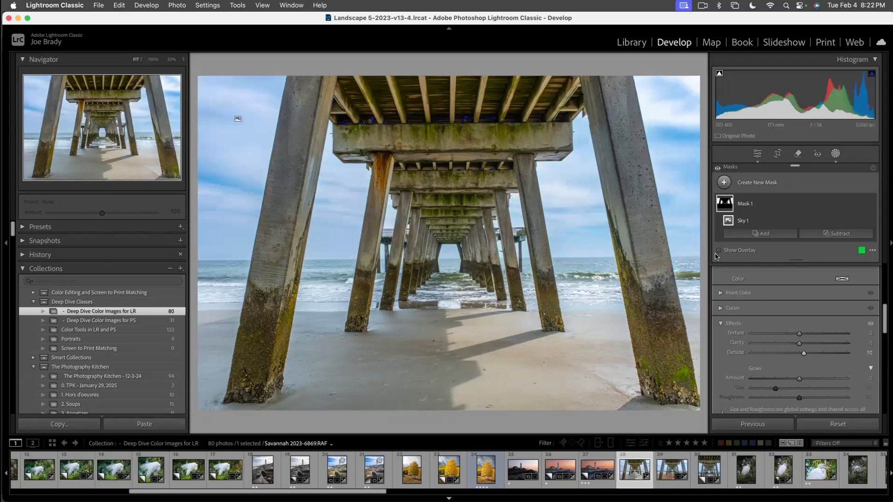
- Add a Select Subject mask over the pier, deselect the photo to leave masking, and reselect Savannah 2023-6869.RAF
left_click(763, 182)
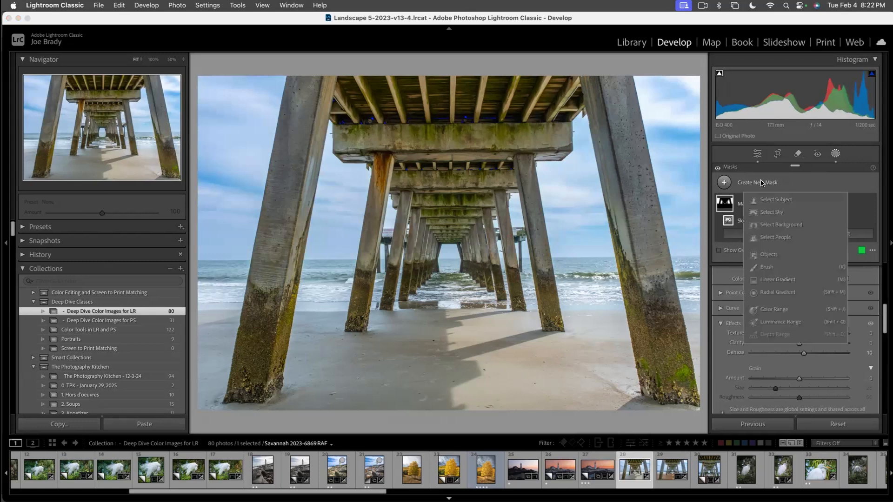
left_click(767, 201)
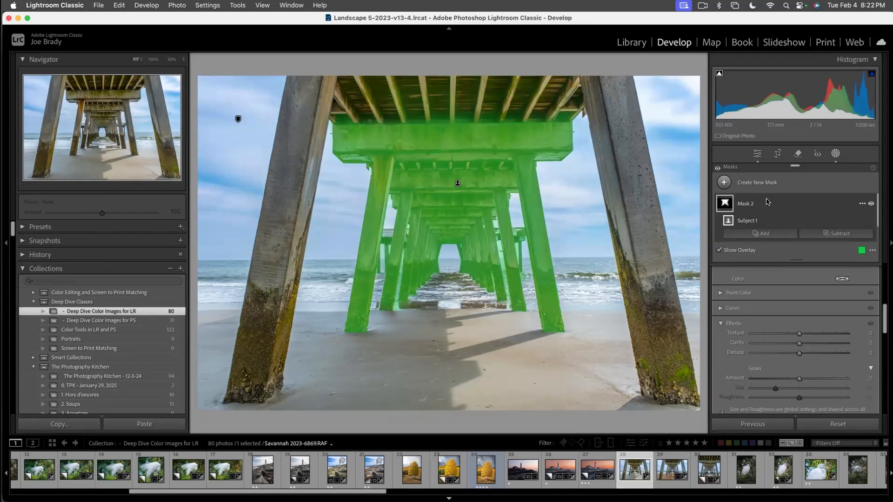
key("super+d")
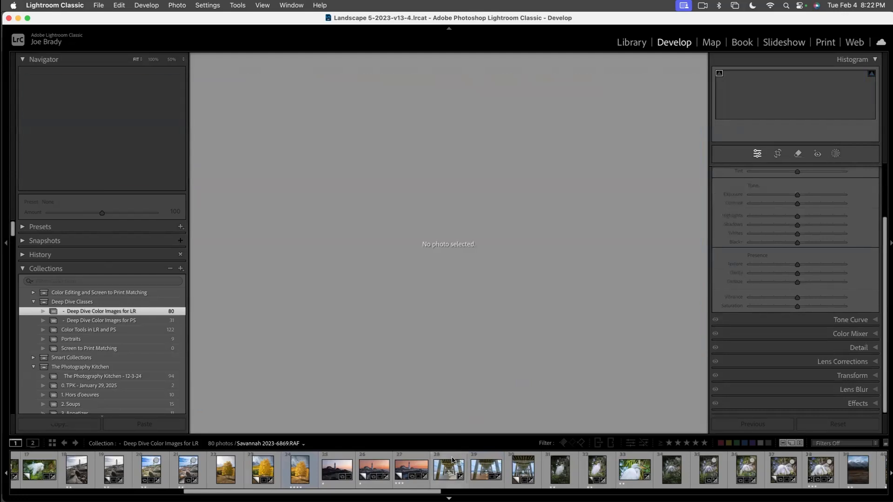
left_click(452, 465)
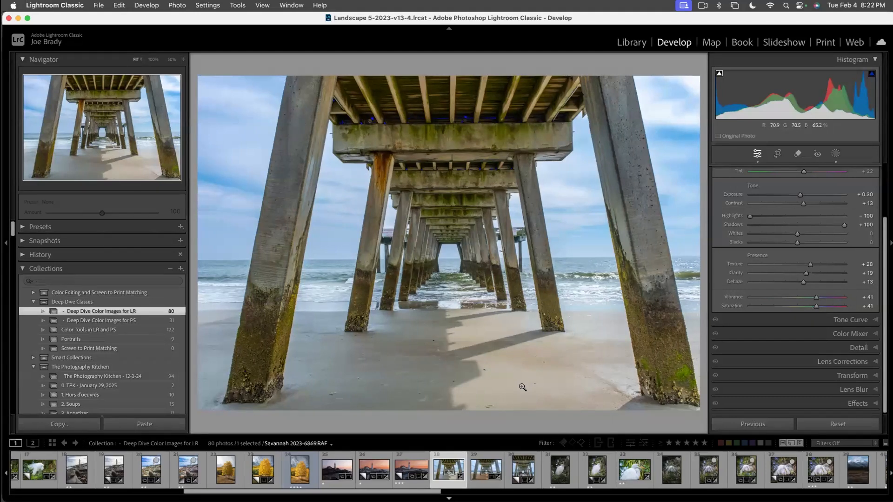
- Add a linear gradient mask over the beach sand and subtract the two large front pilings from it with an Auto Mask brush
key("m")
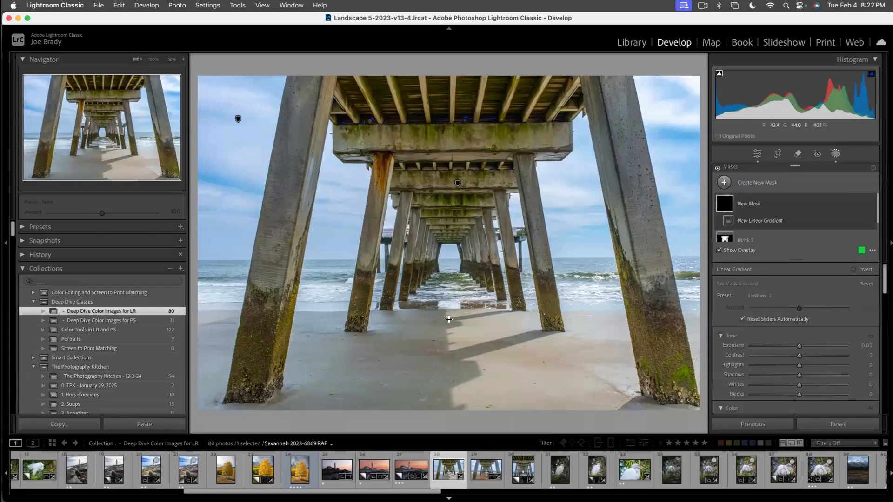
left_click_drag(448, 318, 448, 294)
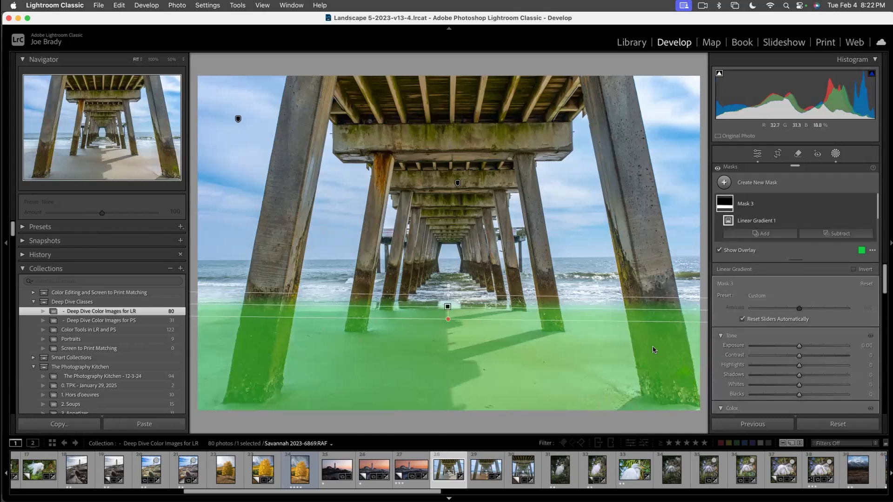
left_click(835, 234)
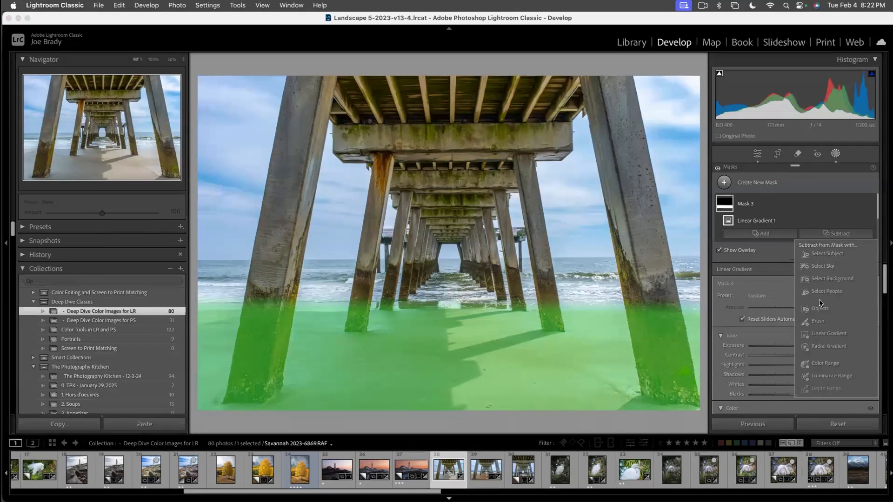
left_click(817, 321)
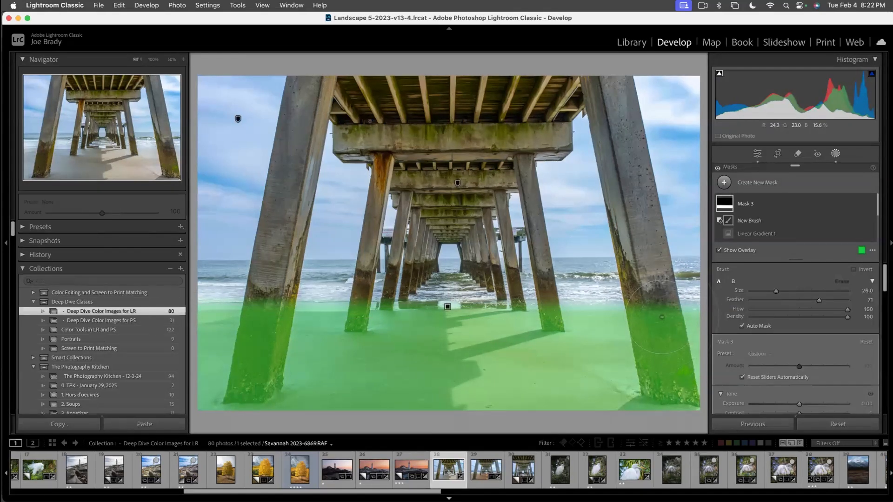
mouse_move(659, 309)
left_mouse_down()
mouse_move(651, 391)
mouse_move(643, 310)
mouse_move(668, 349)
mouse_move(684, 349)
mouse_move(677, 360)
mouse_move(653, 346)
left_mouse_up()
mouse_move(268, 301)
left_mouse_down()
mouse_move(255, 390)
mouse_move(257, 321)
mouse_move(258, 351)
mouse_move(269, 325)
left_mouse_up()
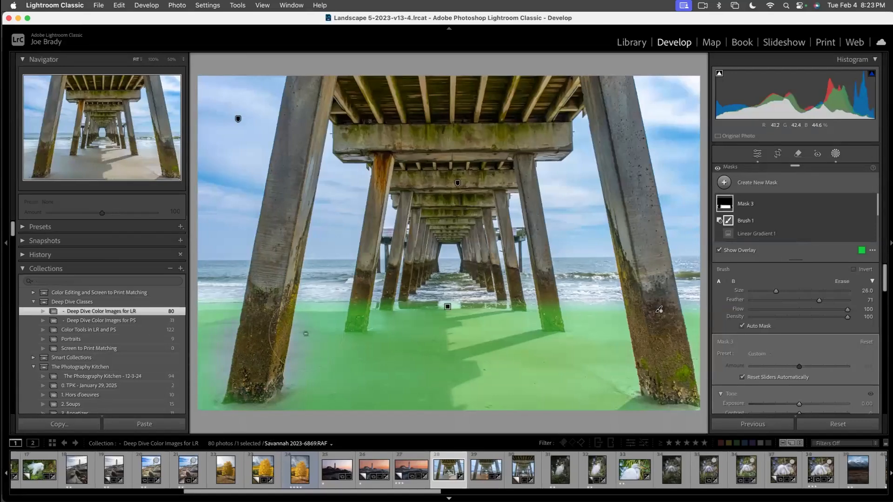
key("alt")
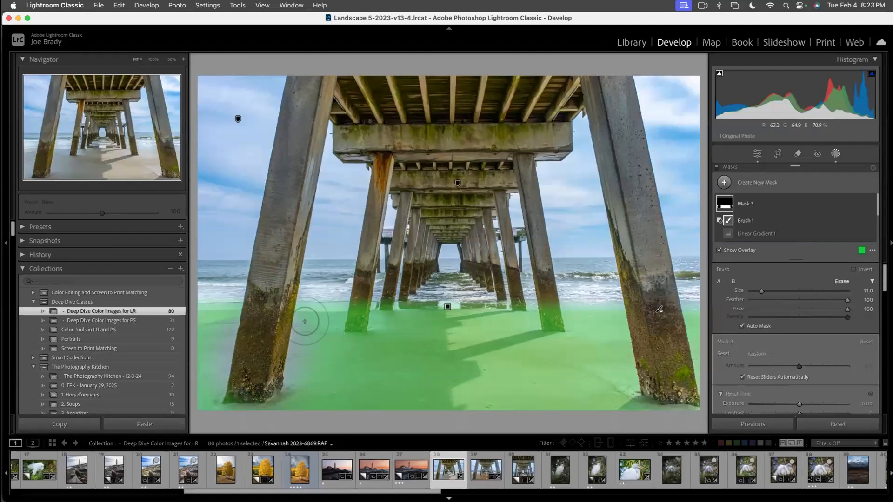
mouse_move(301, 339)
left_mouse_down()
mouse_move(300, 392)
mouse_move(225, 331)
mouse_move(224, 314)
mouse_move(213, 379)
left_mouse_up()
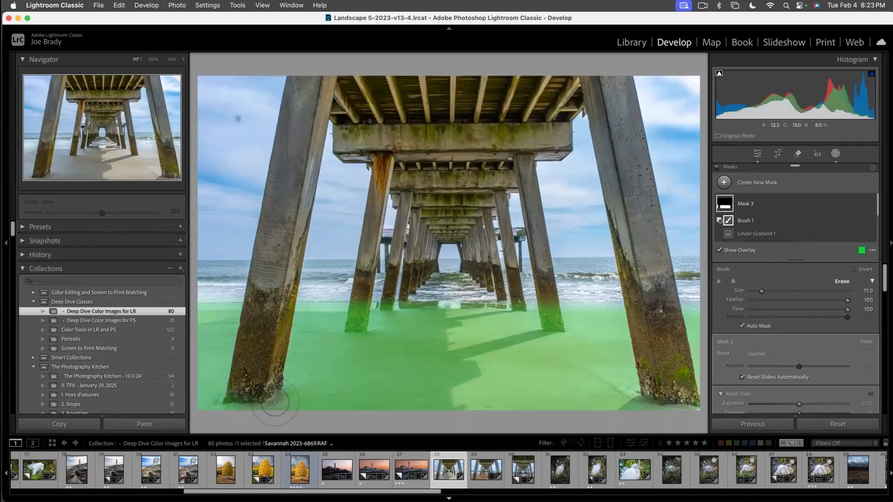
- Hide the mask overlay and set the sand mask's Temp to 18, Tint to 4 and Saturation to 10
scroll(792, 379, "down", 5)
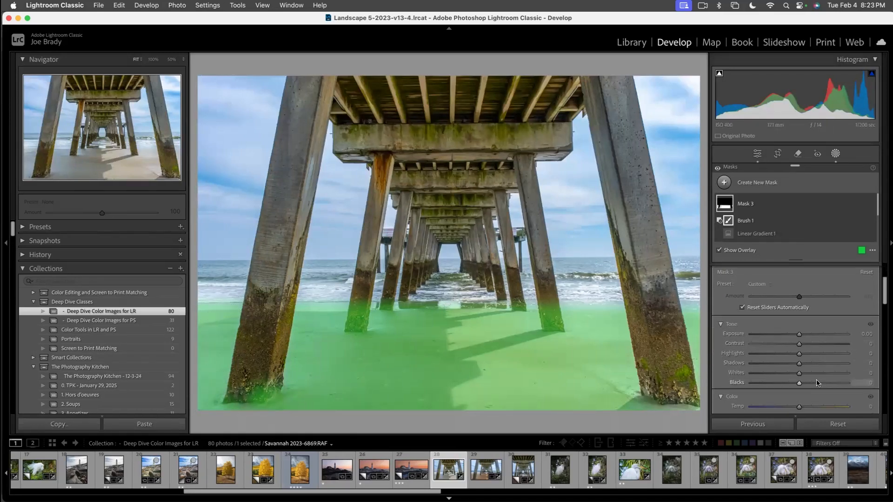
key("o")
mouse_move(799, 356)
left_mouse_down()
mouse_move(809, 357)
mouse_move(801, 366)
mouse_move(808, 358)
left_mouse_up()
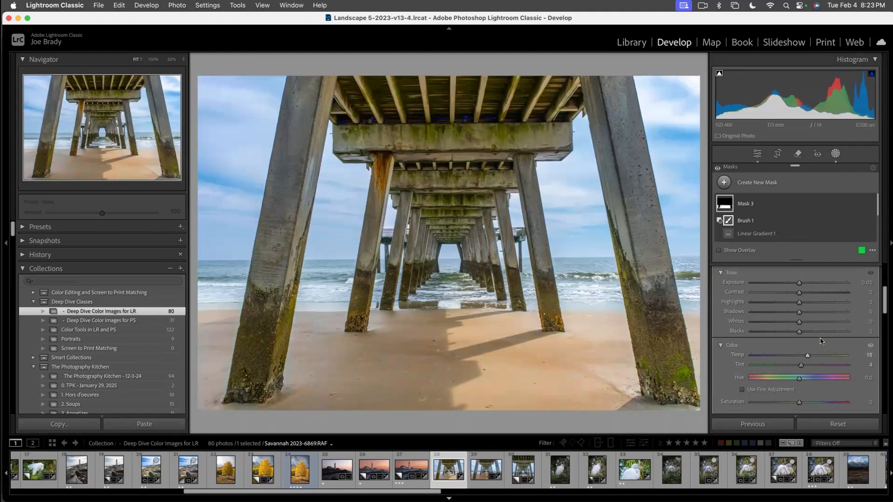
left_click_drag(806, 404, 804, 405)
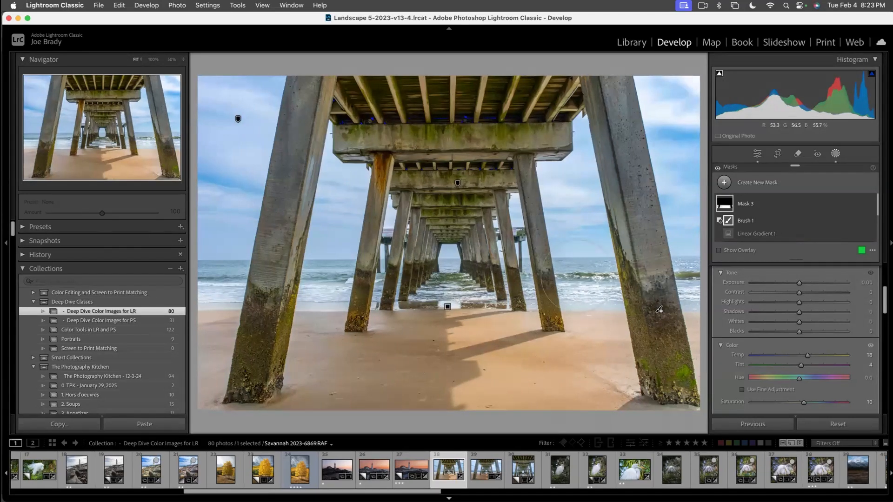
- Add a linear gradient mask fading from the horizon down to the sand and subtract the sky and the subject from it
key("m")
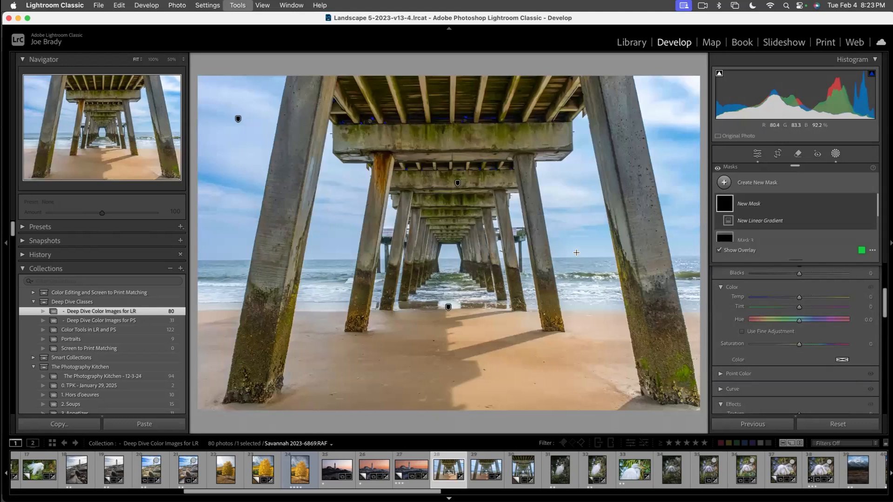
left_click_drag(577, 252, 576, 340)
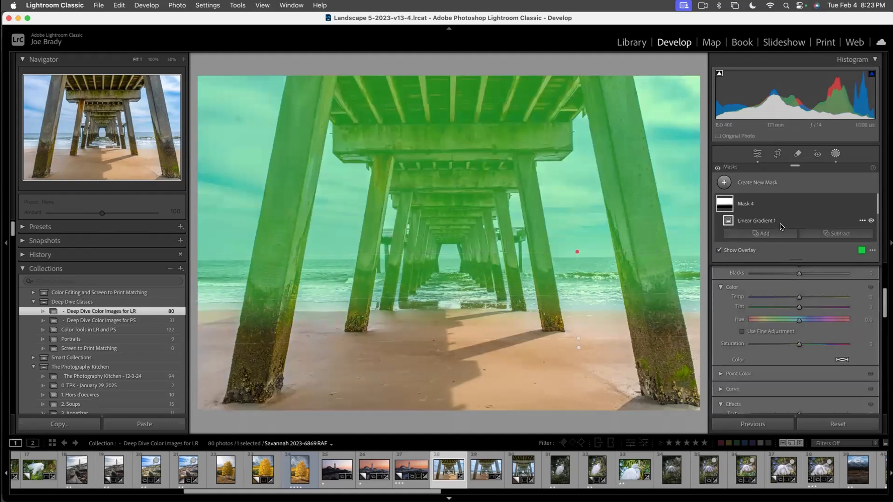
left_click(835, 234)
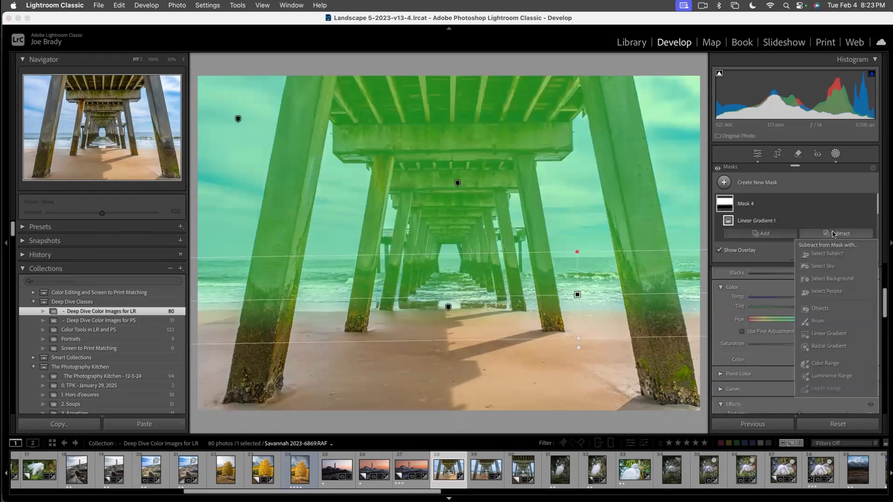
left_click(825, 266)
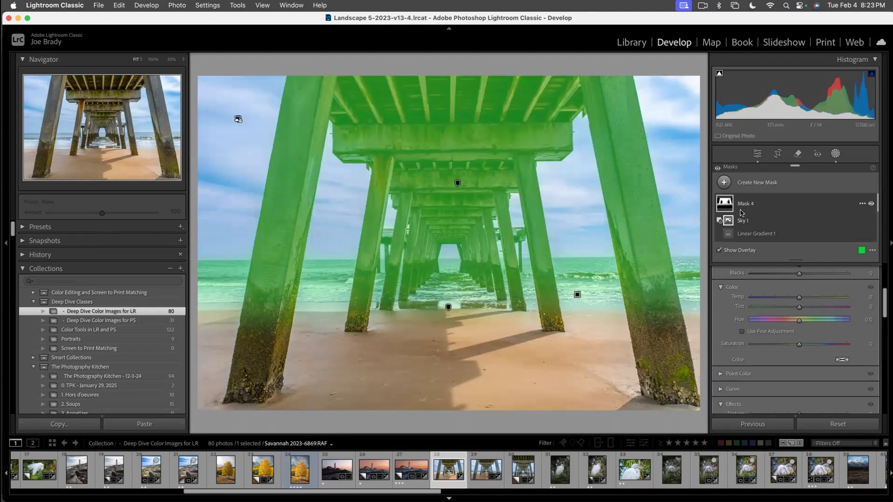
scroll(833, 235, "down", 2)
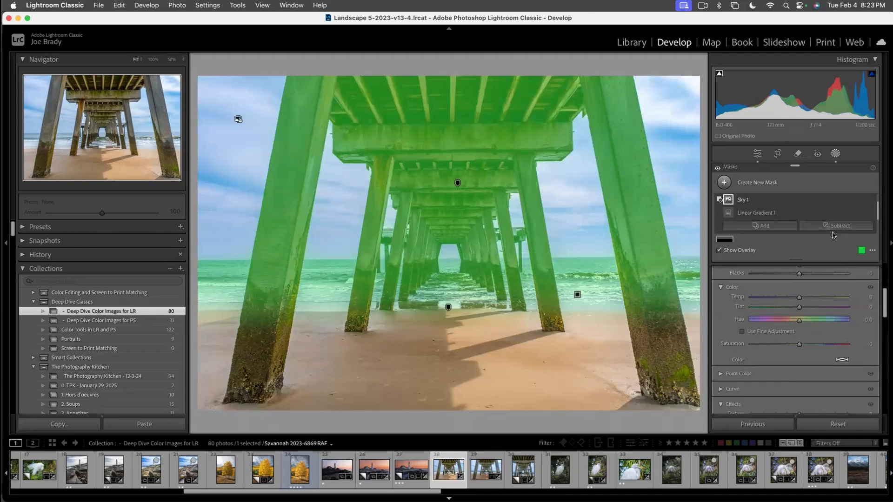
scroll(833, 235, "down", 1)
left_click(834, 209)
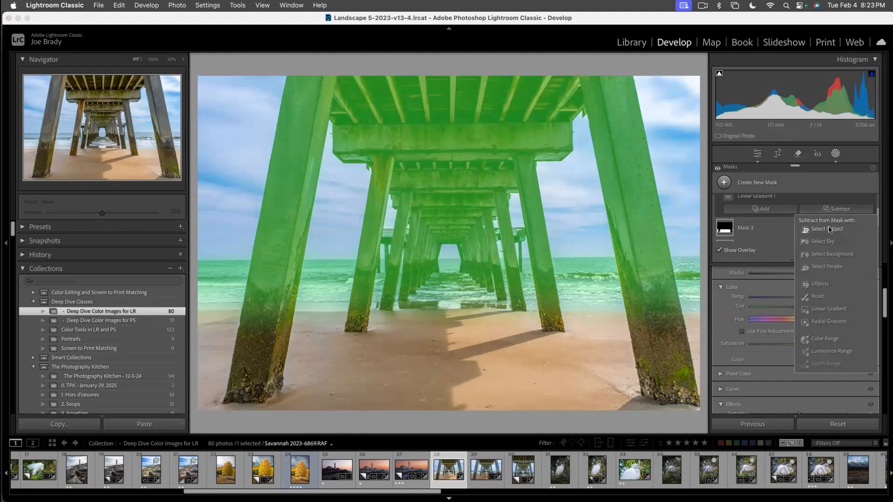
left_click(829, 229)
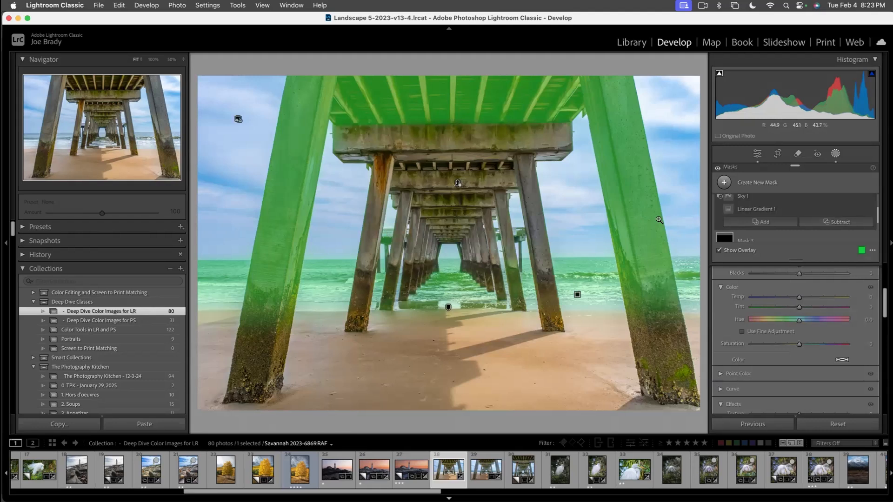
- Brush the two front pilings out of the water mask and set its Temp to -20 and Tint to 17
left_click(823, 223)
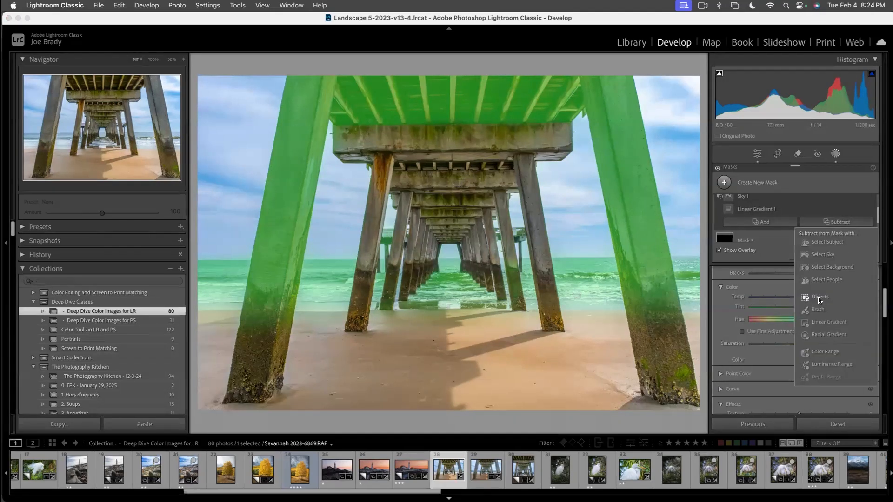
left_click(819, 309)
mouse_move(653, 300)
left_mouse_down()
mouse_move(610, 101)
mouse_move(569, 84)
mouse_move(410, 99)
mouse_move(449, 96)
mouse_move(356, 84)
mouse_move(504, 92)
mouse_move(354, 67)
mouse_move(294, 103)
mouse_move(300, 155)
mouse_move(265, 307)
left_mouse_up()
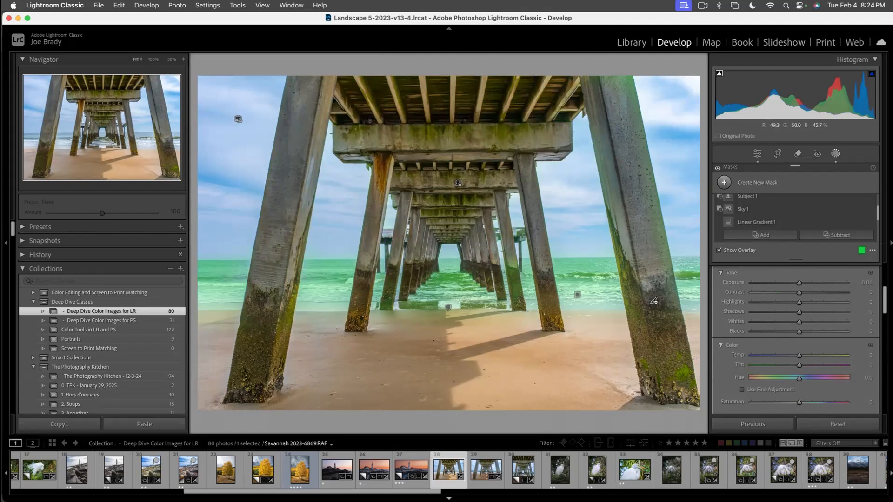
mouse_move(798, 356)
left_mouse_down()
mouse_move(784, 357)
mouse_move(806, 368)
left_mouse_up()
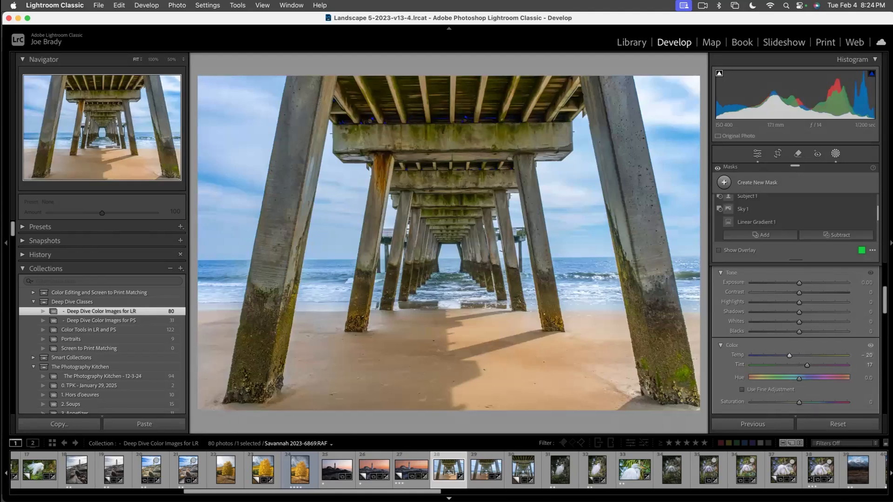
- Create a virtual copy of the edited pier photo, reset the original's Develop settings, and return to the copy
key("super+apostrophe")
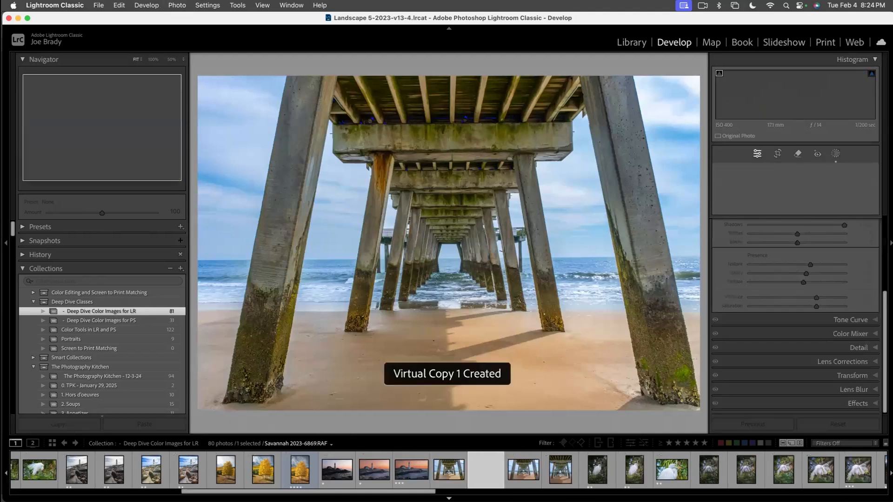
left_click(412, 470)
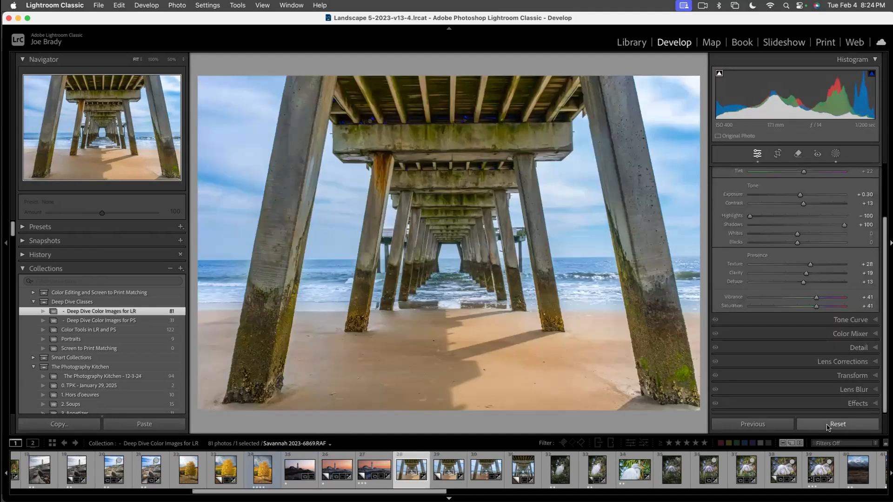
left_click(827, 425)
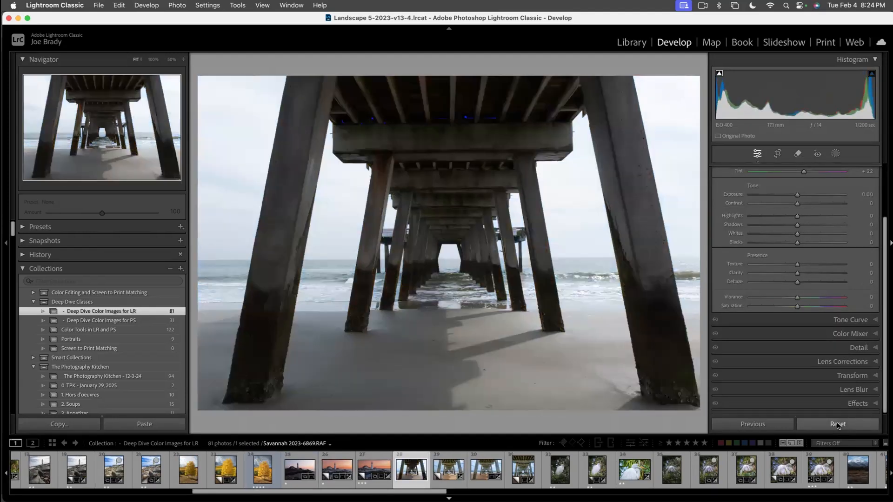
key("Right")
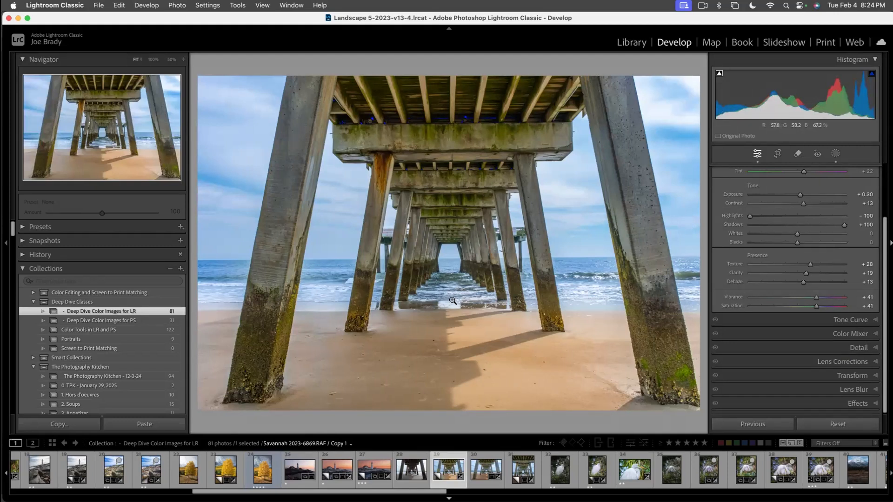
- Create a second virtual copy and crop it to a portrait frame around the inner pilings, trimming the upper deck and foreground sand
key("super+apostrophe")
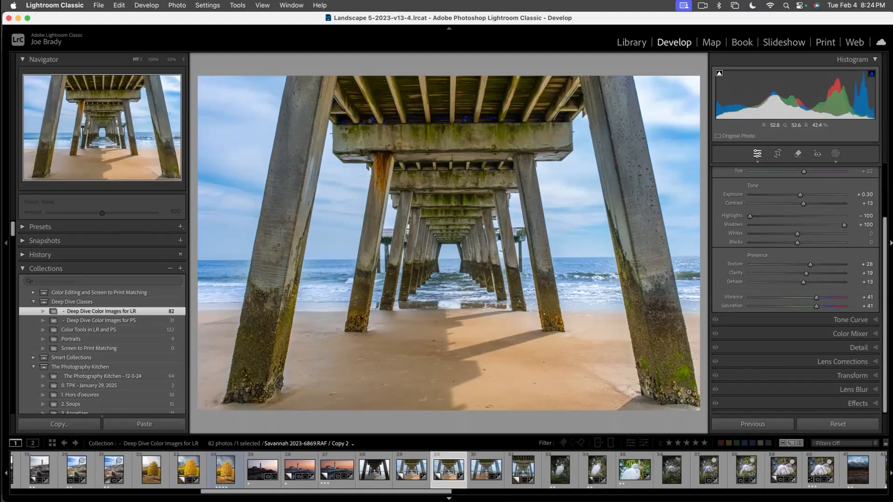
key("r")
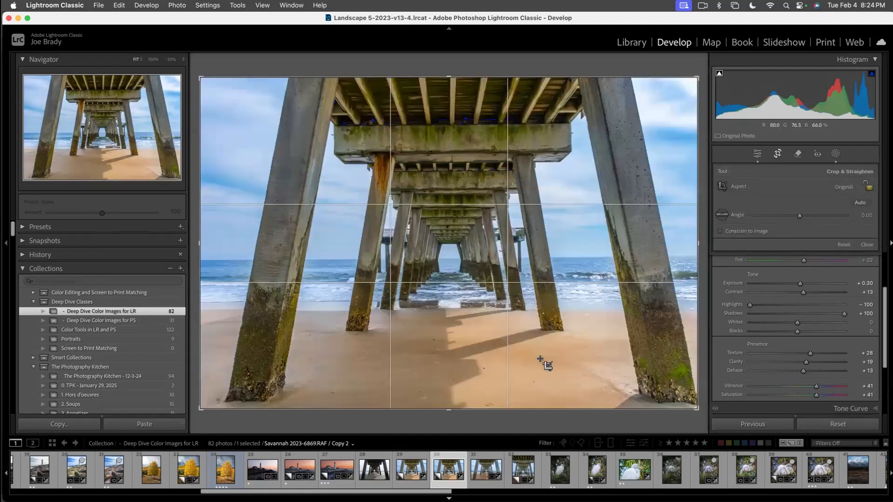
left_click_drag(201, 245, 265, 244)
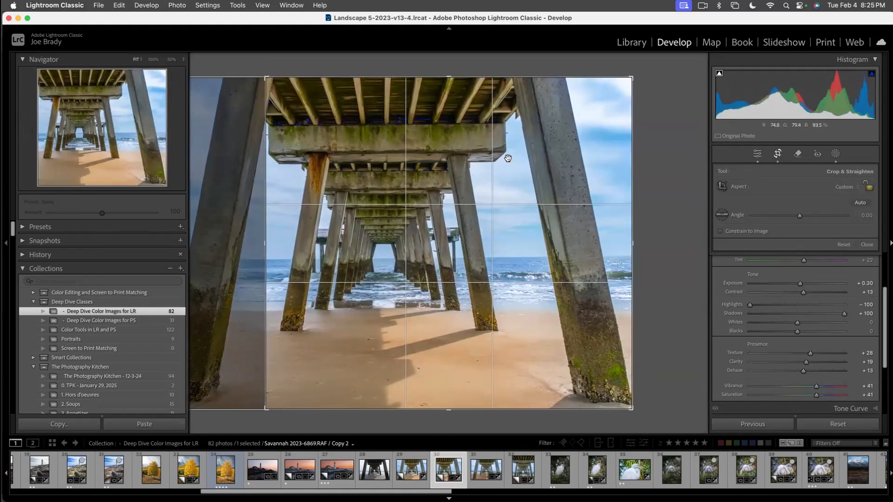
left_click_drag(634, 247, 574, 247)
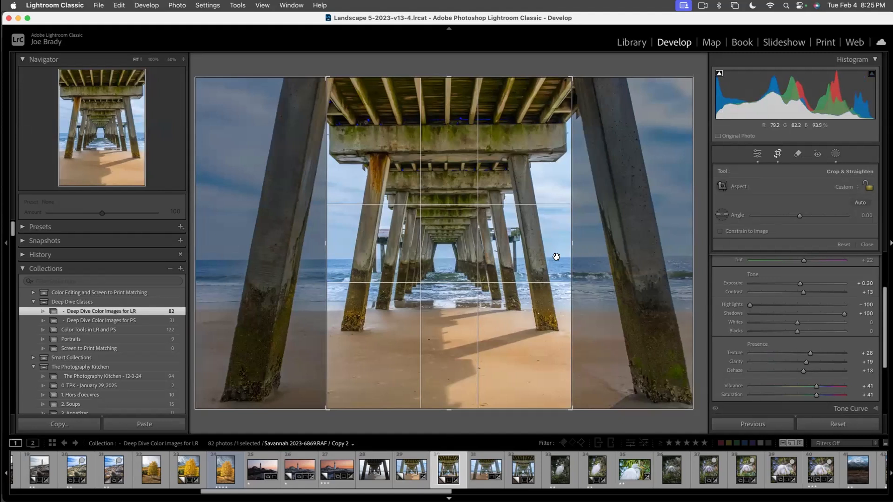
left_click_drag(449, 409, 450, 403)
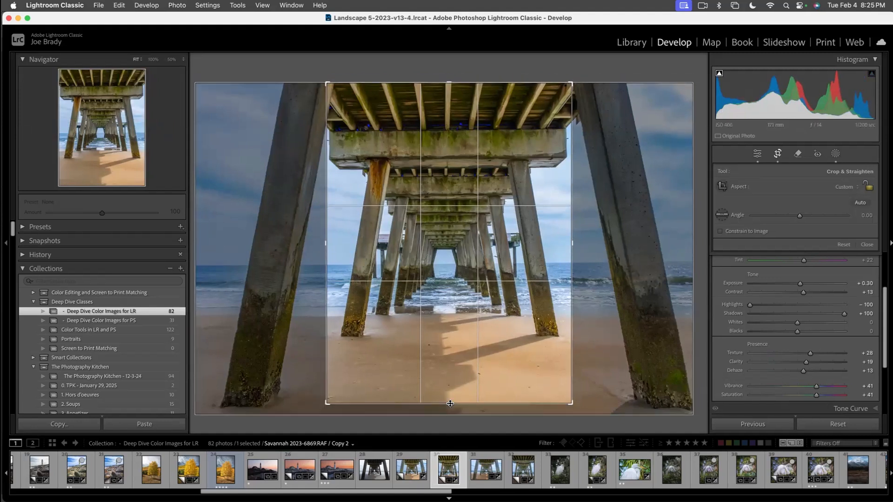
left_click_drag(449, 84, 451, 96)
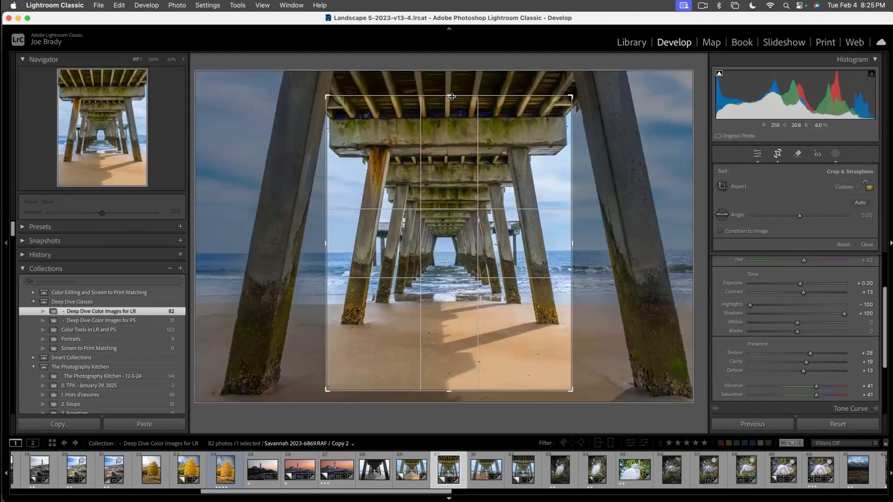
key("Return")
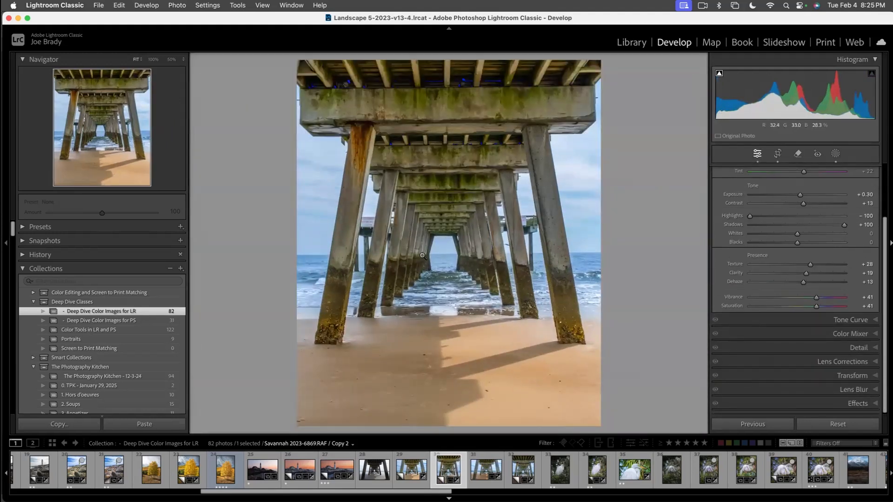
- Straighten the cropped pier copy along the sea horizon, giving an Angle of 0.38, and close the crop
left_click(779, 154)
left_click(722, 215)
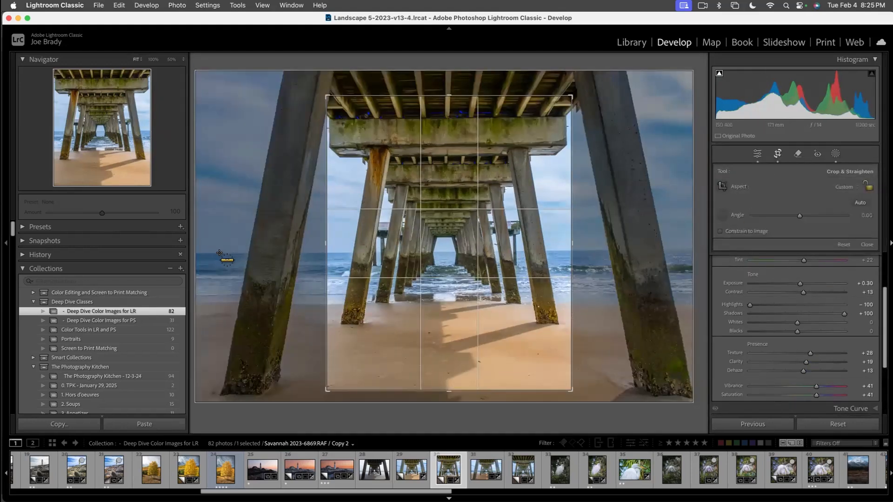
left_click_drag(218, 253, 708, 251)
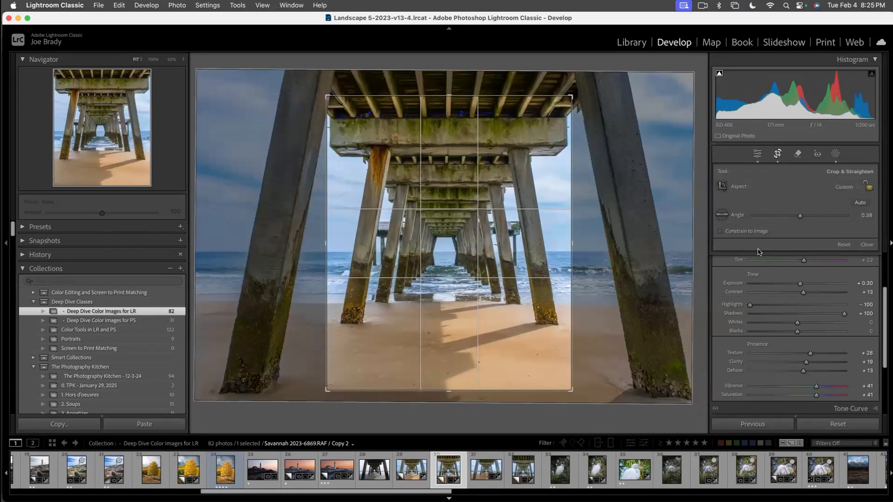
left_click(866, 242)
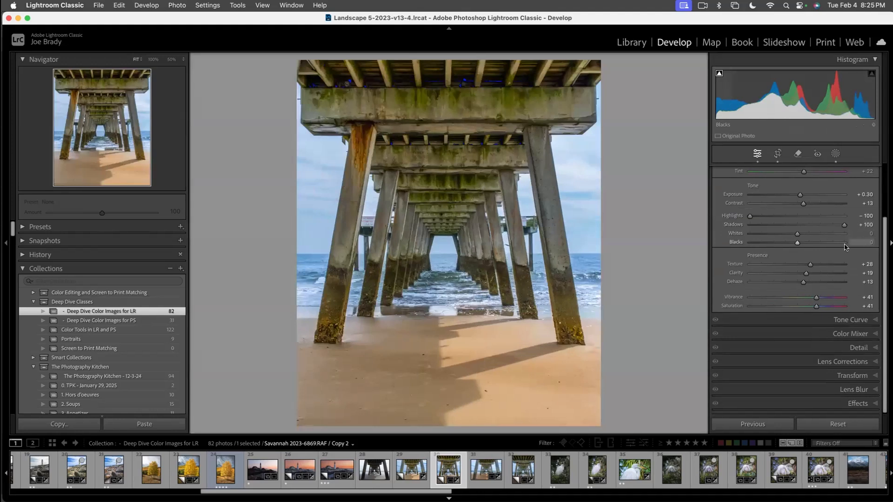
- Add a Highlight Priority post-crop vignette to the cropped copy with Amount -16
left_click(857, 403)
left_click_drag(796, 299, 791, 300)
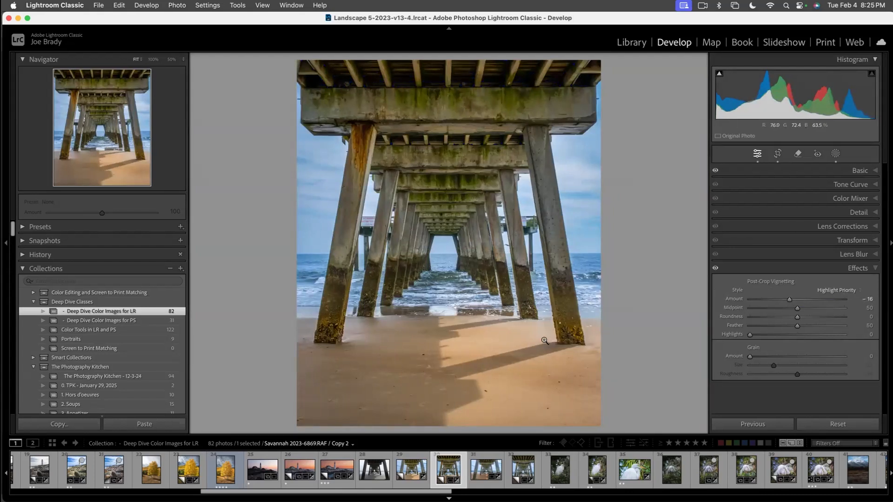
- Add a tall radial gradient mask over the central pier corridor and foreground sand, raise its Exposure to 0.38, and leave masking
key("shift+m")
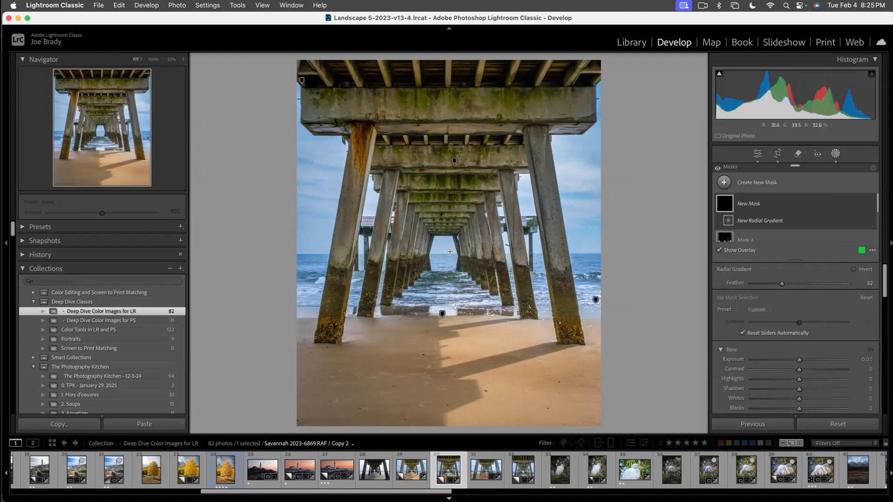
left_click_drag(443, 251, 520, 432)
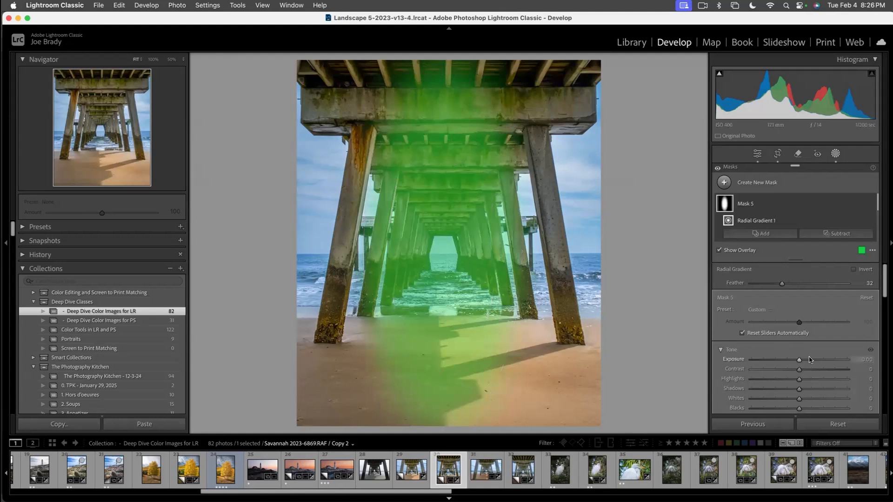
key("o")
left_click_drag(799, 362, 803, 360)
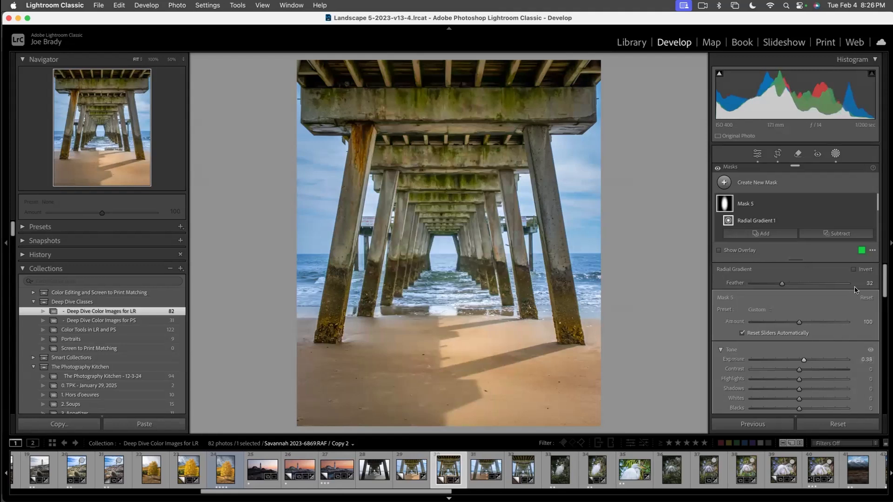
key("Escape")
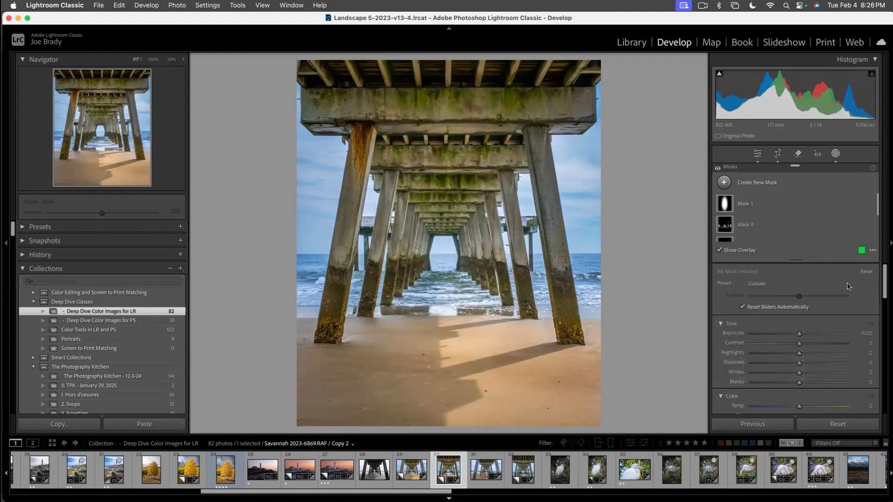
key("shift+w")
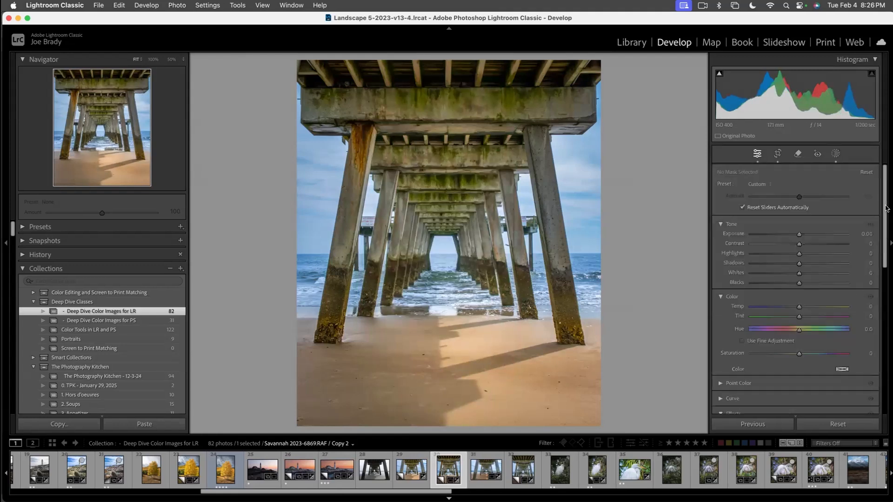
- Boost the cropped pier copy's color and contrast with Saturation +73, Vibrance +51 and Contrast +18
left_click(860, 171)
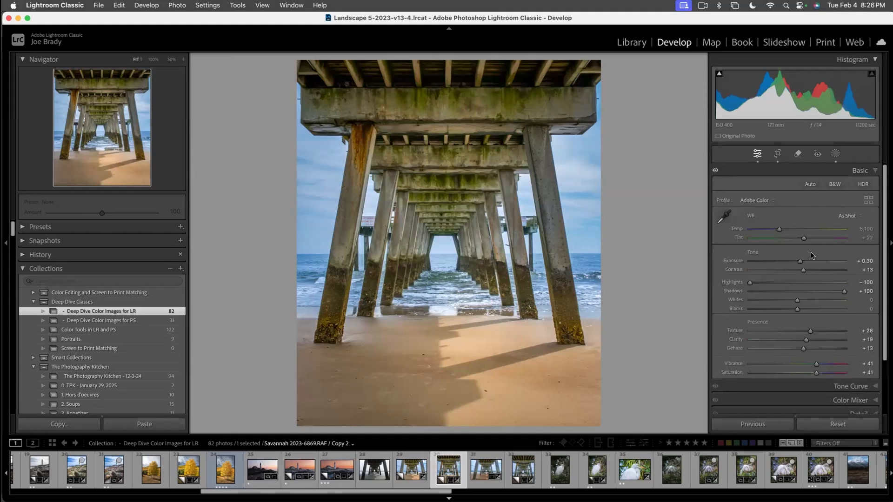
left_click(827, 372)
left_click_drag(826, 373, 823, 365)
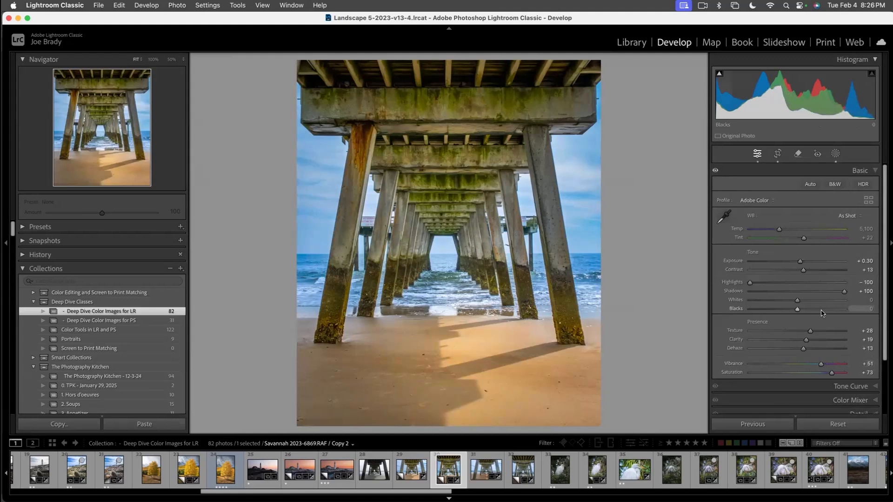
left_click_drag(804, 271, 806, 271)
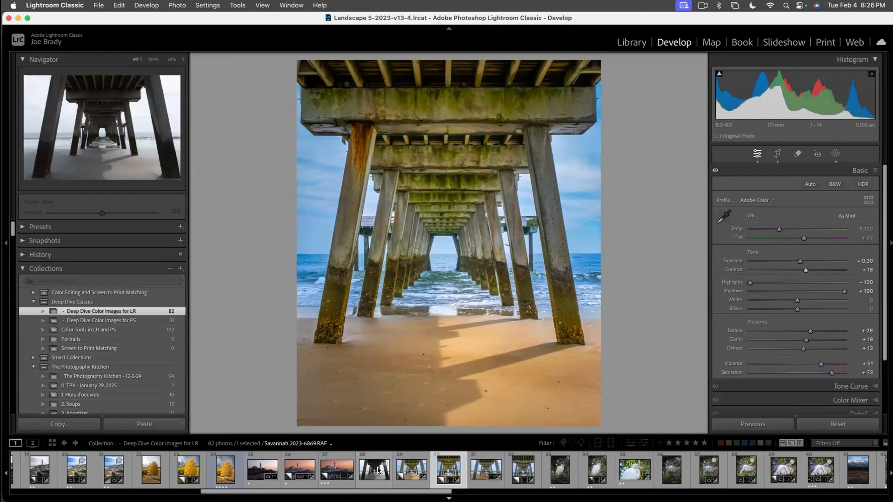
- Compare the unedited original pier photo with the edited cropped copy in full-screen view
key("f")
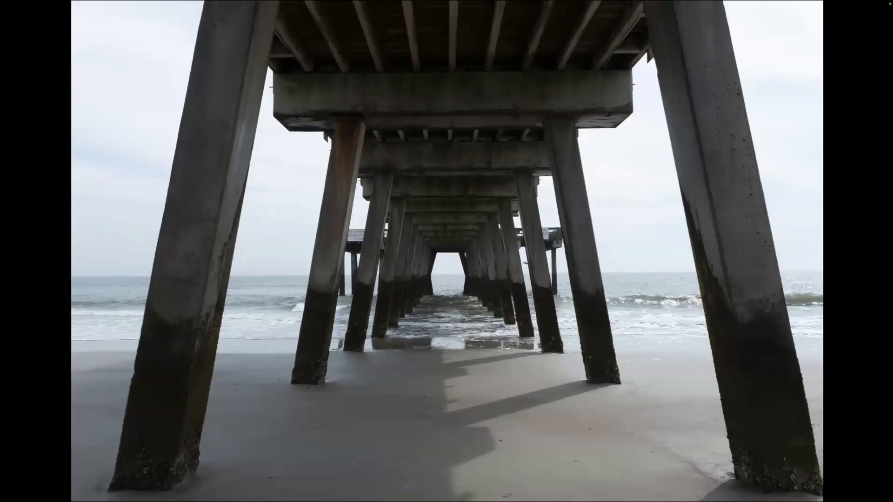
key("Right")
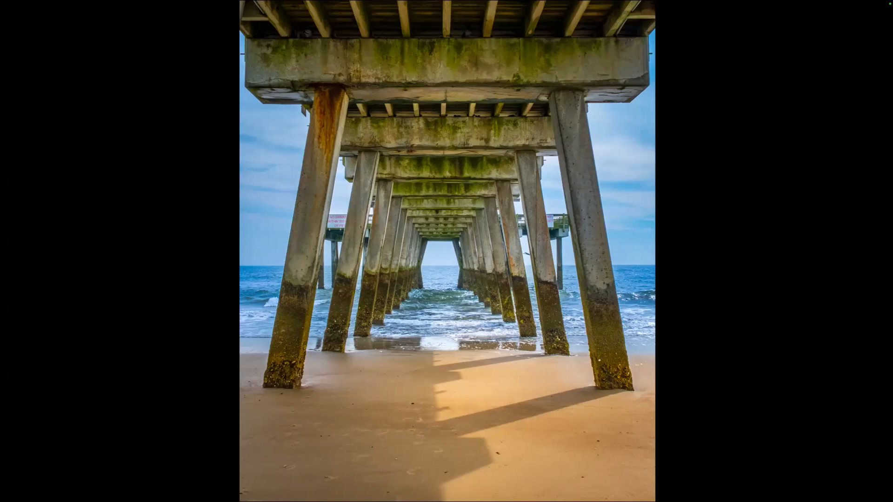
key("f")
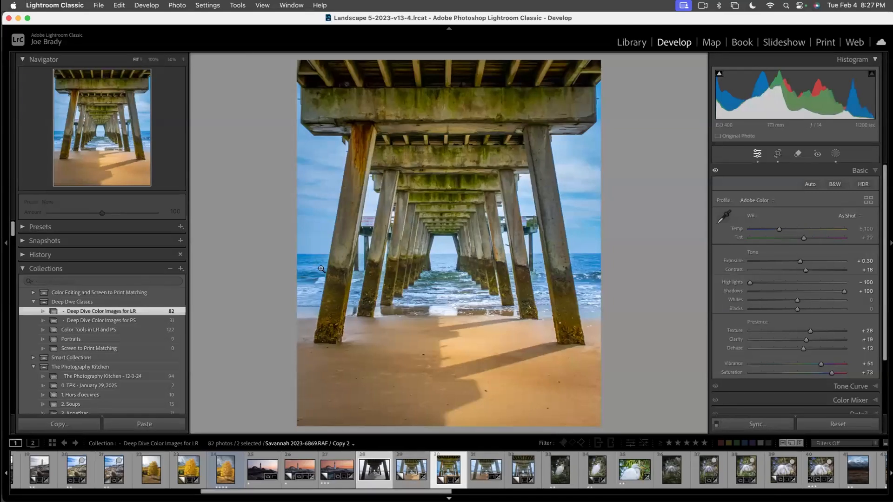
- Inspect the pilings and sky of the edited copy for noise at 100% and 200% magnification
left_click(560, 170)
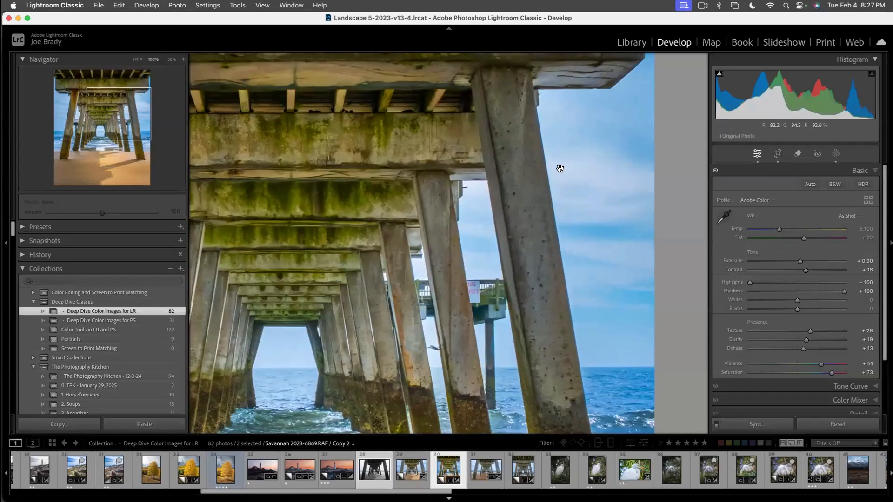
left_click(175, 60)
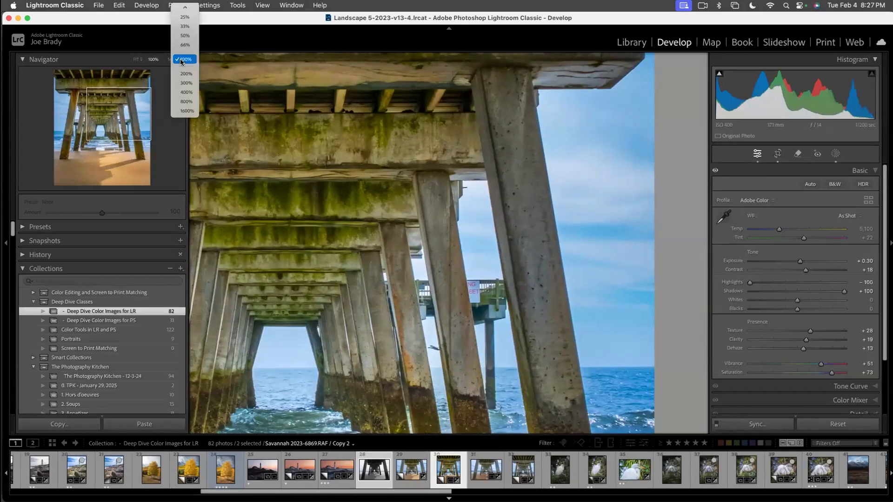
left_click(183, 73)
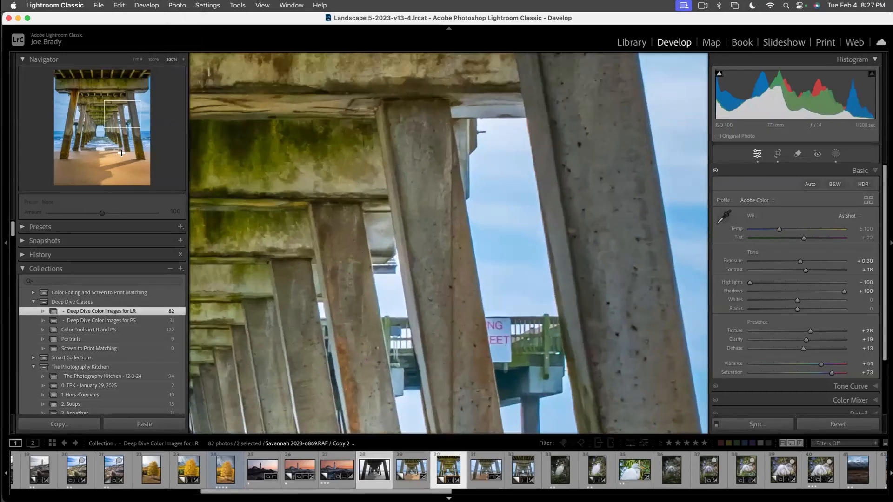
left_click(136, 109)
left_click_drag(137, 109, 142, 106)
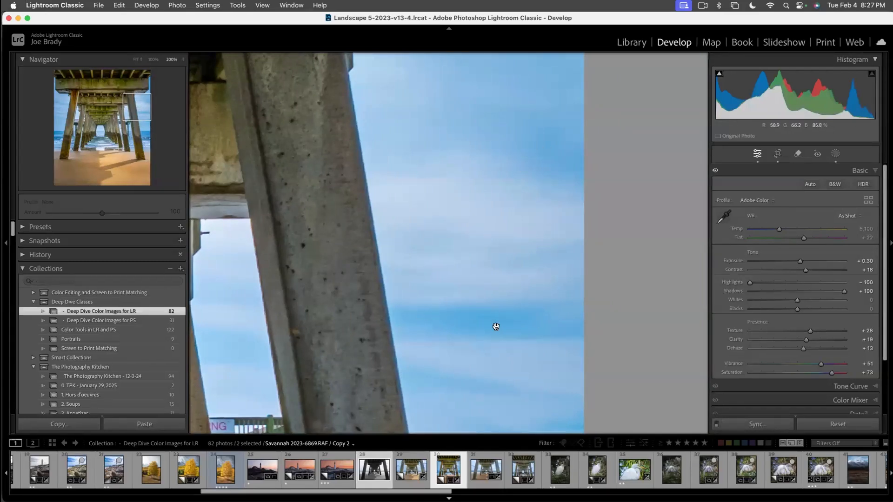
left_click(482, 338)
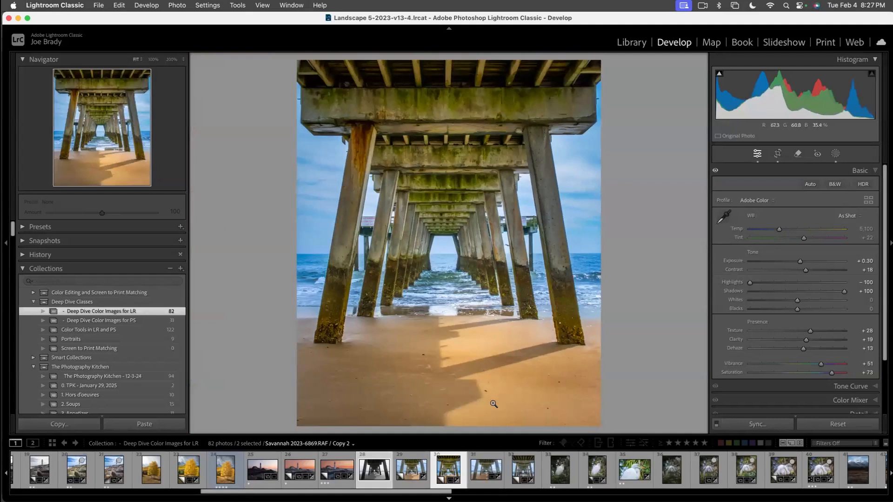
left_click(153, 59)
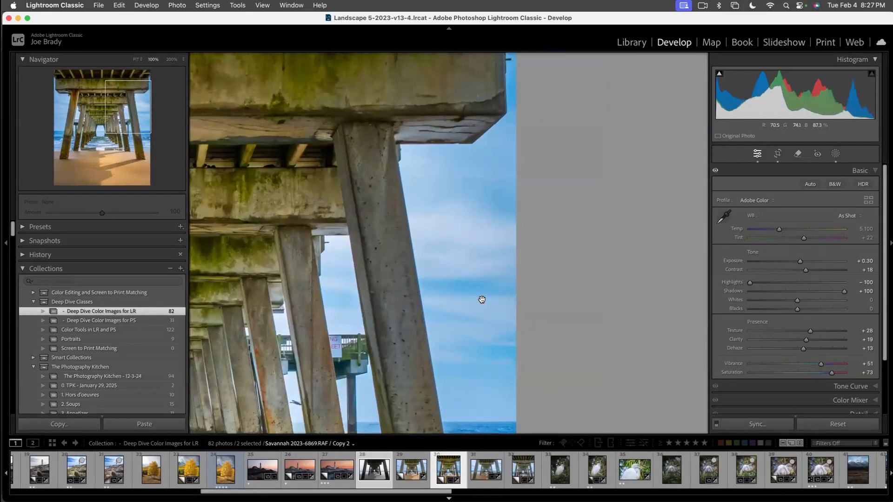
left_click(482, 301)
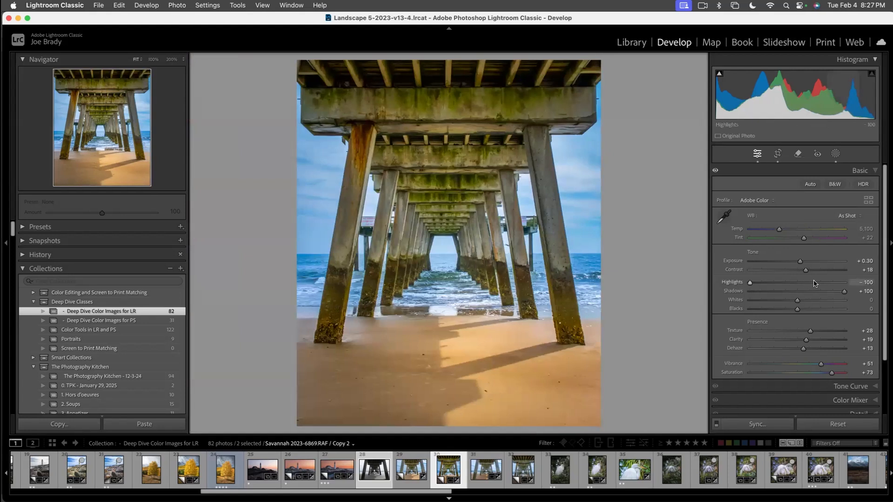
- Sharpen the cropped pier copy with Amount 76 and restrict it to edges with Masking 61
scroll(883, 401, "down", 3)
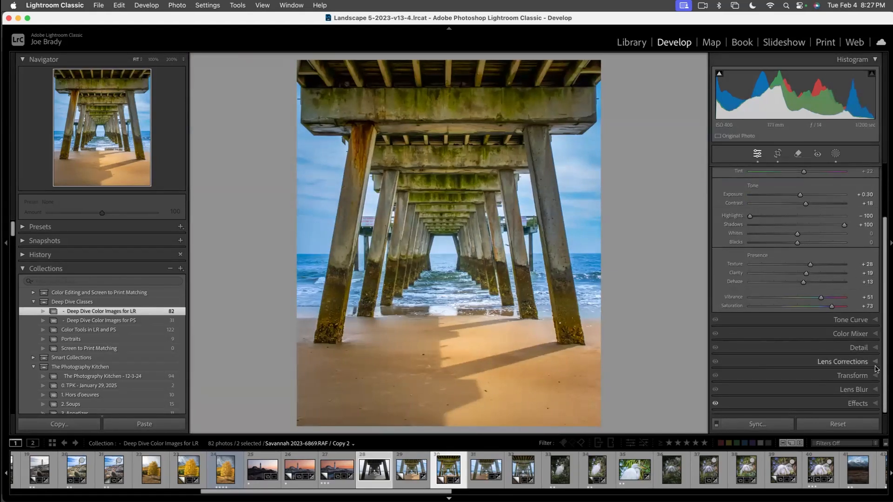
left_click(858, 348)
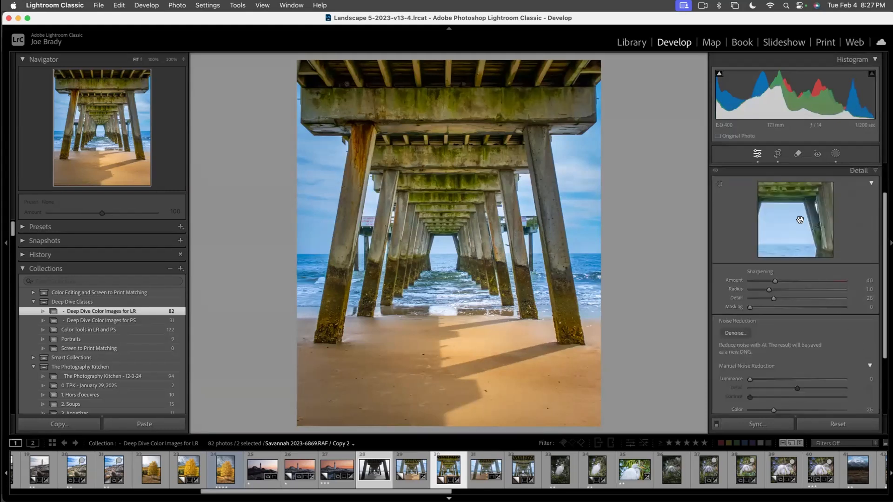
left_click_drag(794, 280, 797, 282)
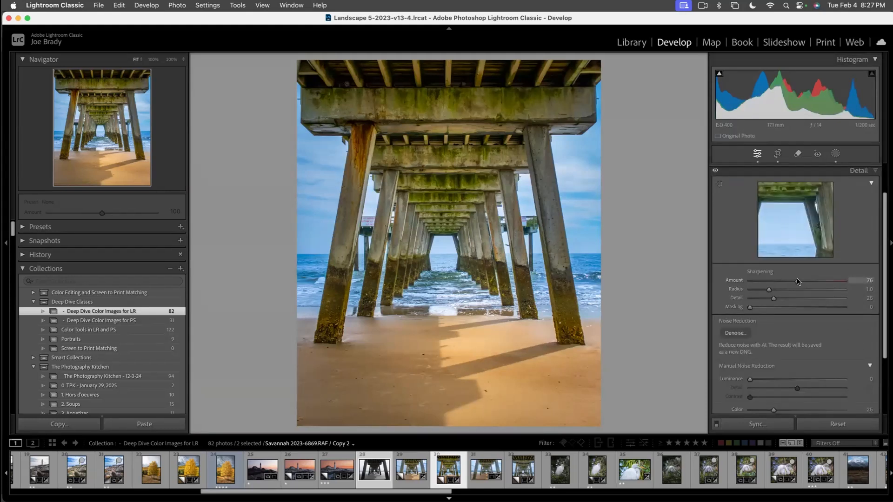
left_click(750, 308, "alt")
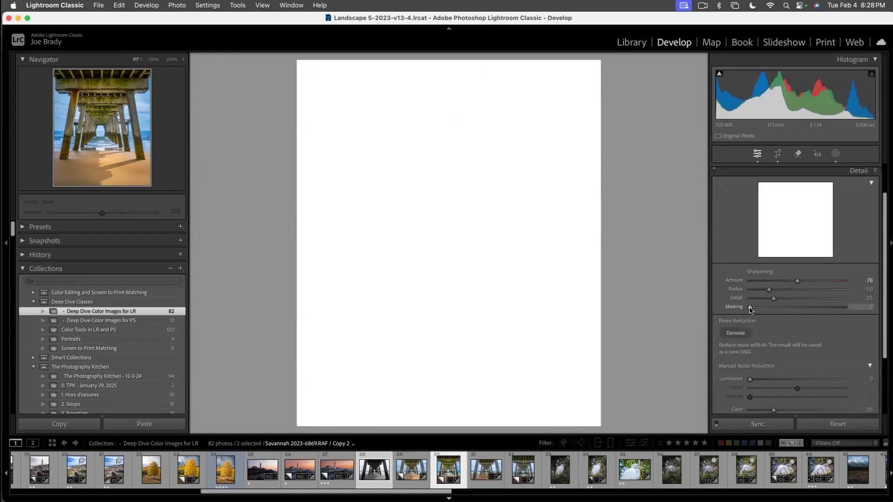
left_click_drag(749, 308, 807, 309)
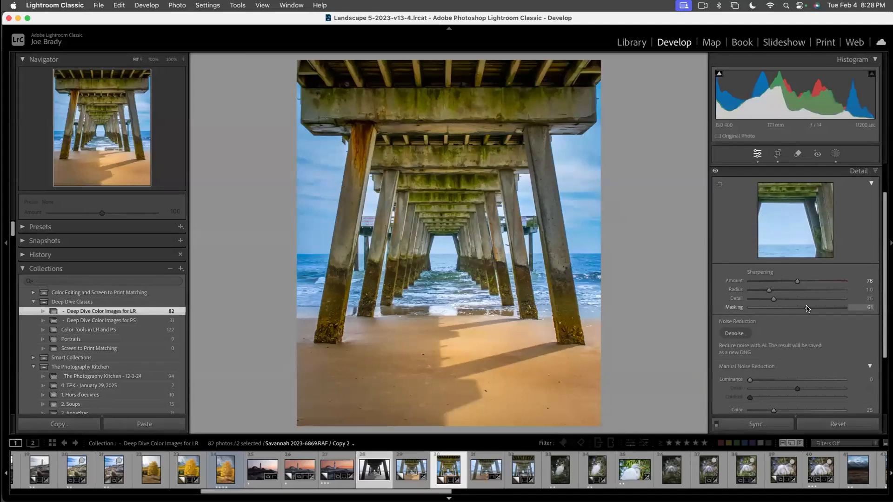
- Check the AI Denoise preview at Amount 50 around the pilings against the unenhanced version, and enhance the two selected photos
left_click(735, 334)
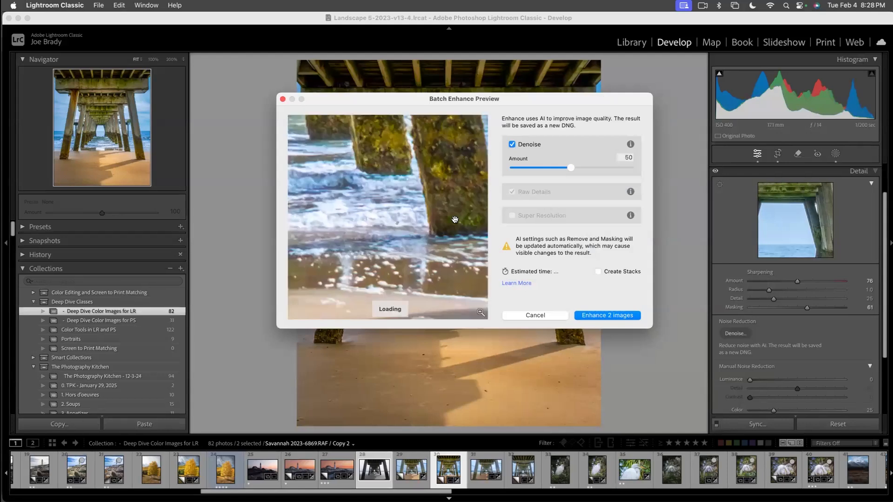
left_click_drag(430, 187, 358, 357)
left_click_drag(425, 184, 322, 354)
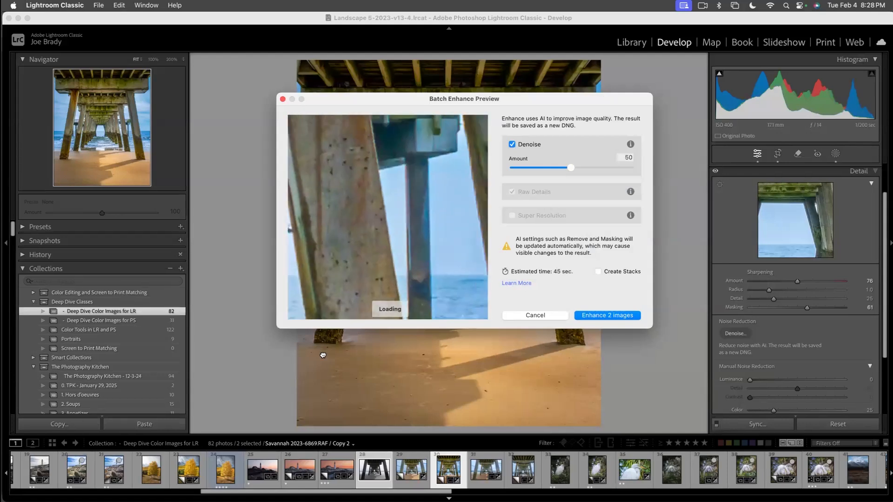
left_click_drag(458, 217, 409, 226)
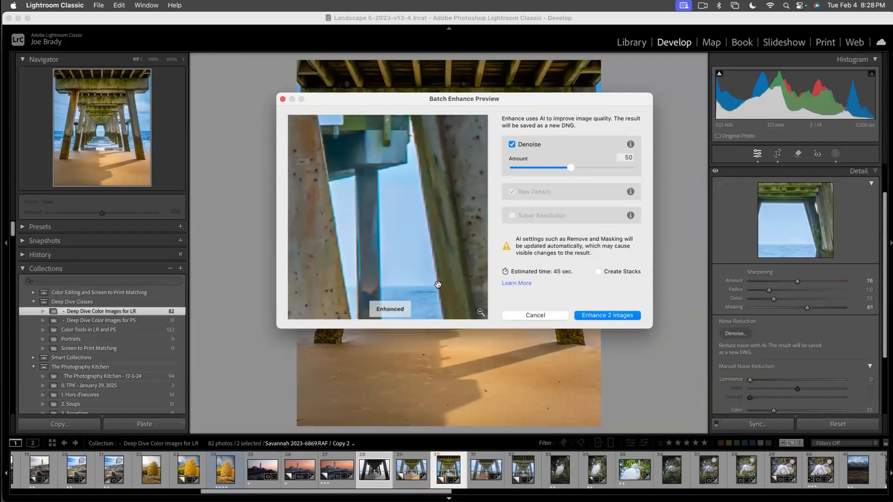
left_click(401, 259)
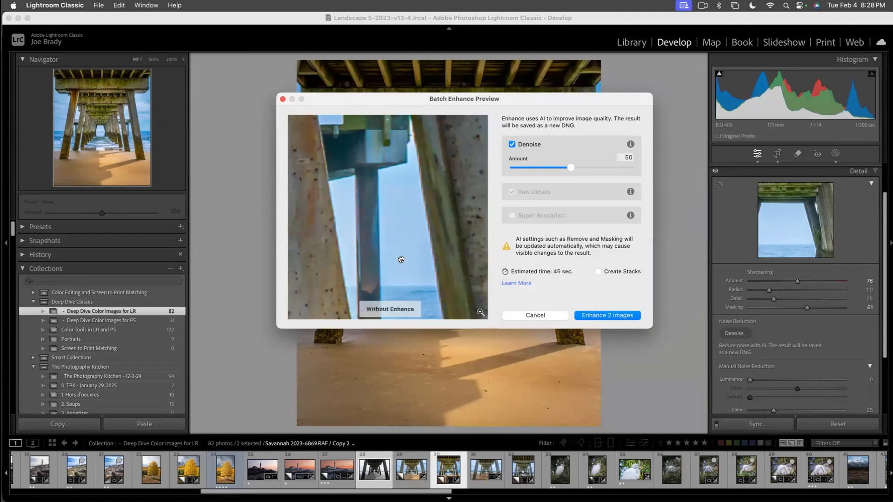
left_click(400, 259)
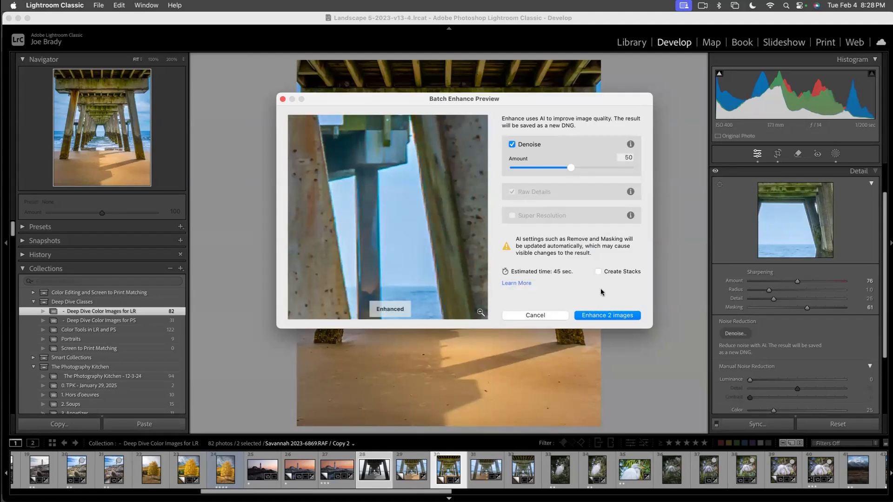
left_click(608, 316)
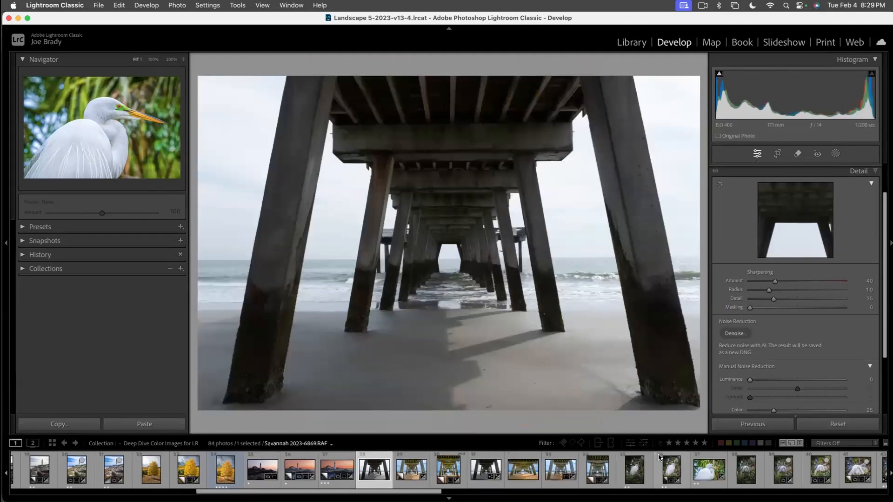
- Recrop the edited pier copy to a 4 x 5 / 8 x 10 aspect and extend the crop to include more ceiling and sand
left_click(460, 477)
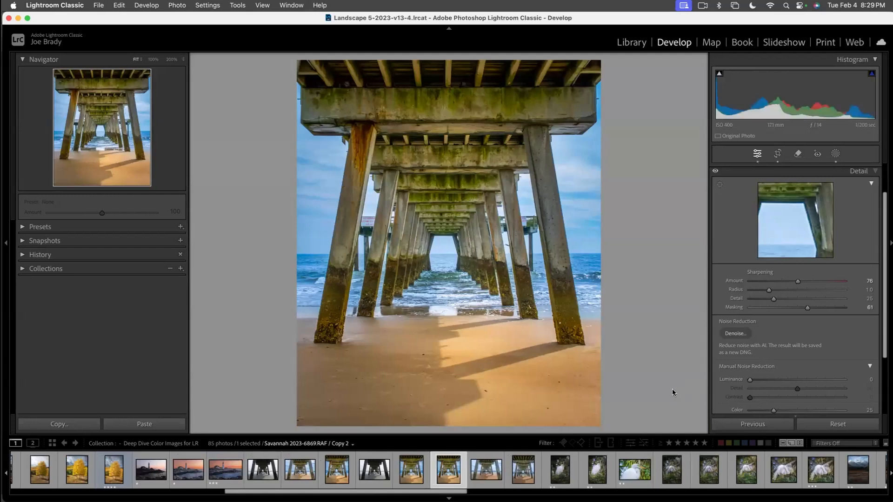
left_click(777, 155)
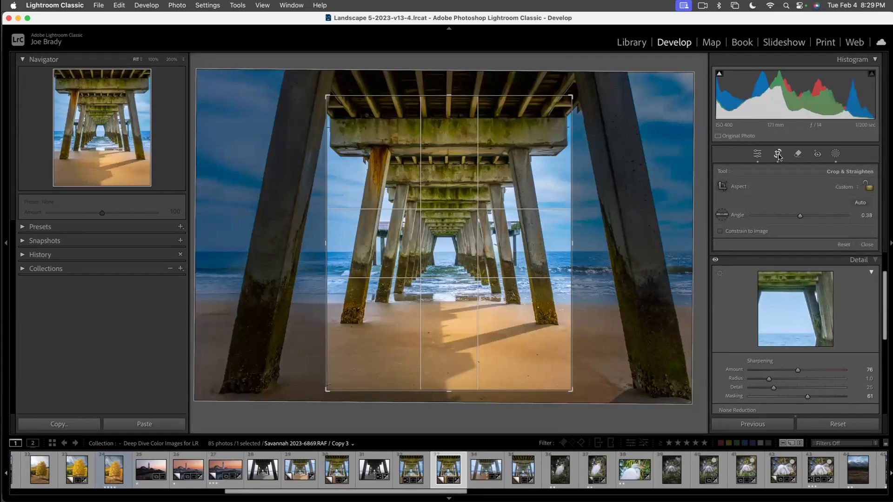
left_click(844, 188)
left_click(820, 241)
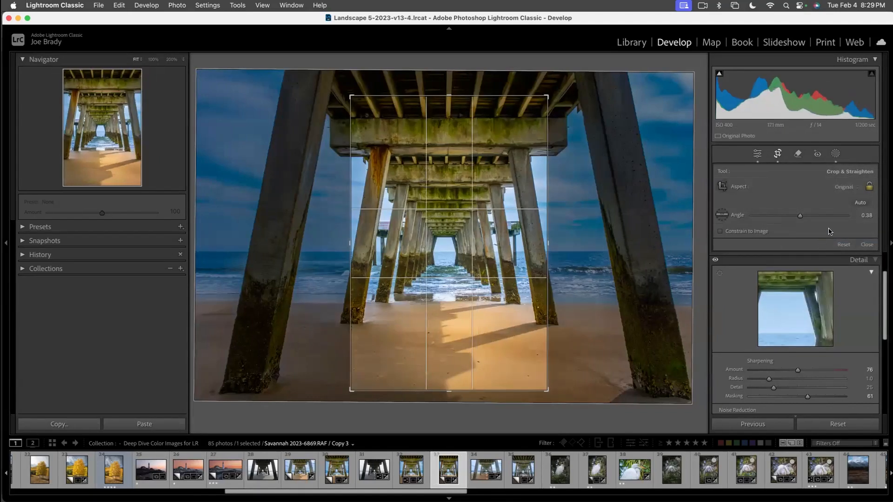
left_click(843, 187)
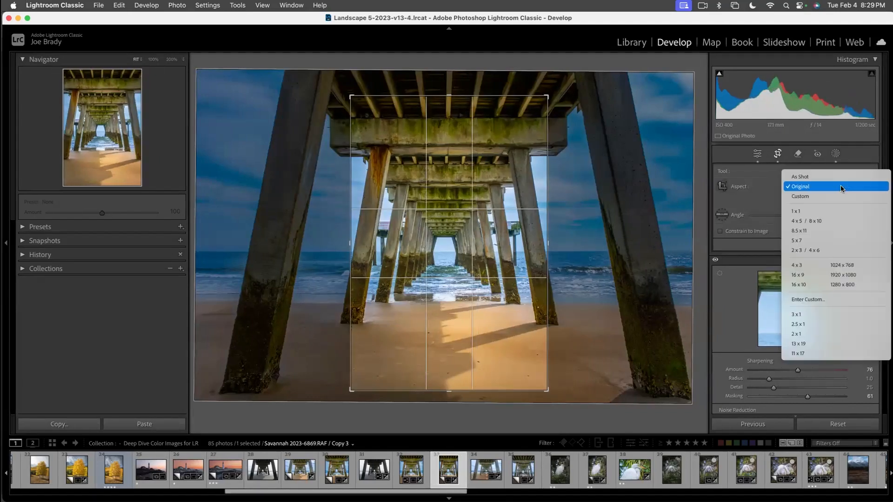
left_click(830, 224)
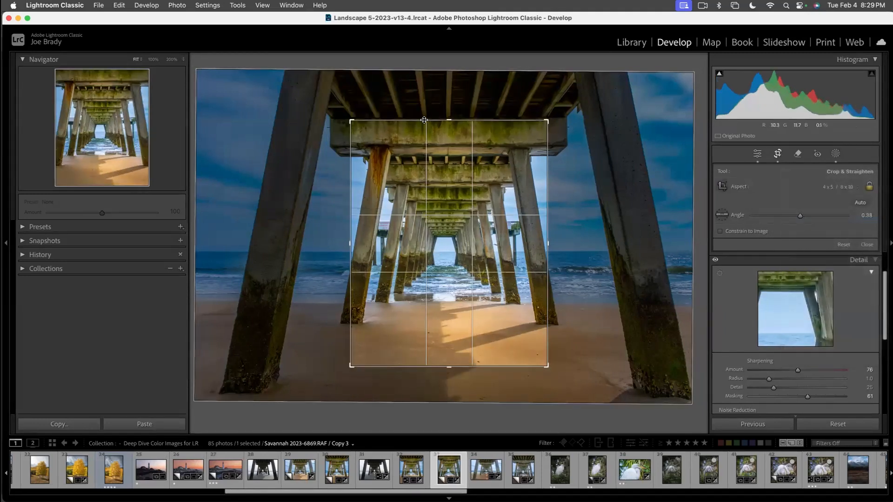
left_click_drag(447, 114, 447, 91)
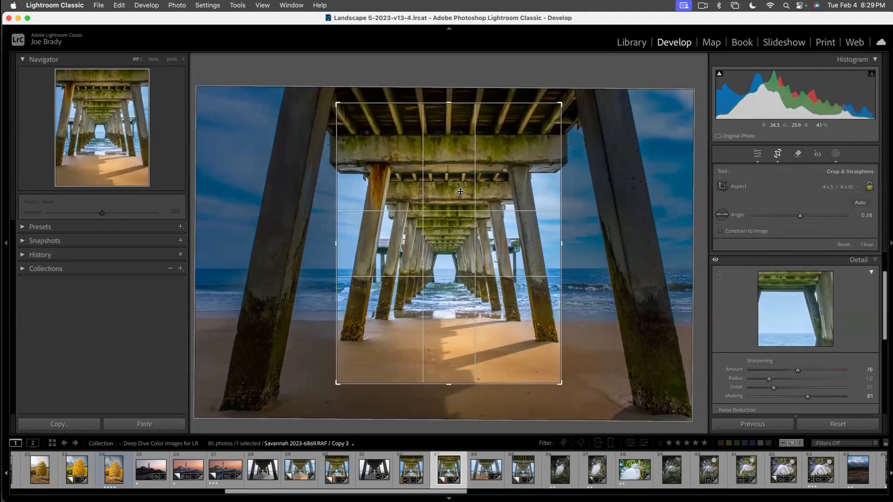
left_click_drag(448, 384, 449, 398)
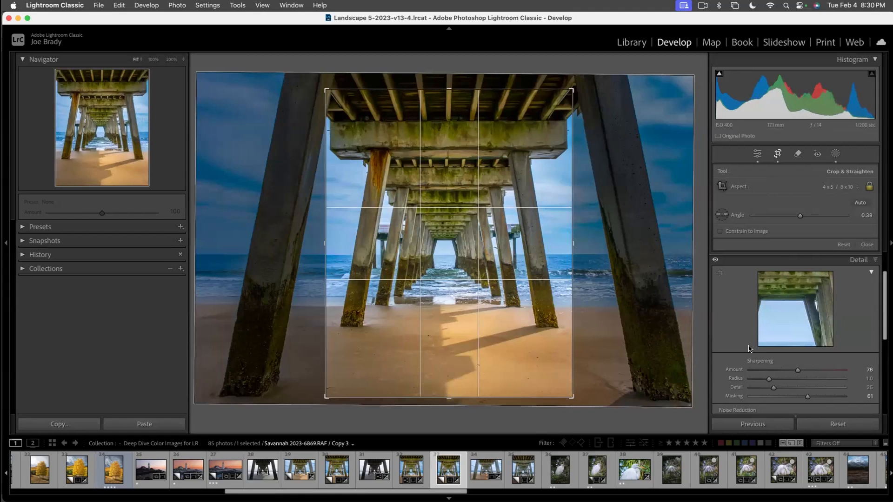
key("Return")
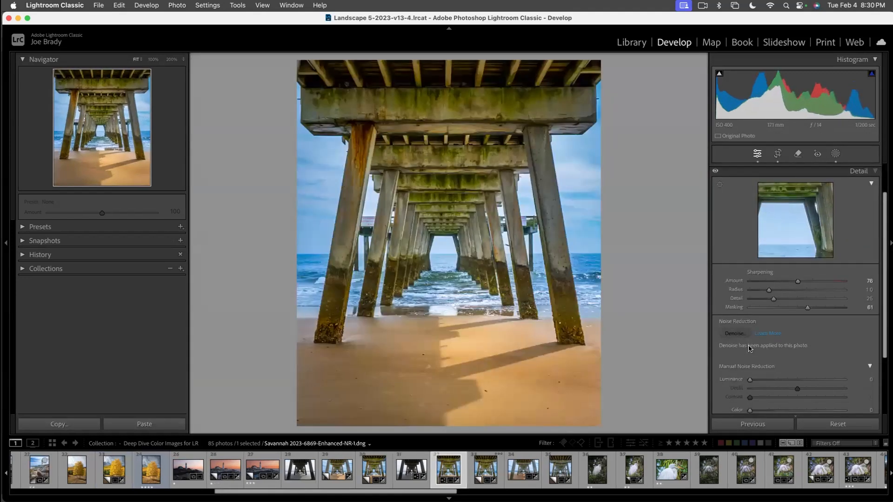
- Compare the denoised DNG of the pier with the recropped virtual copy
key("Left")
key("Right")
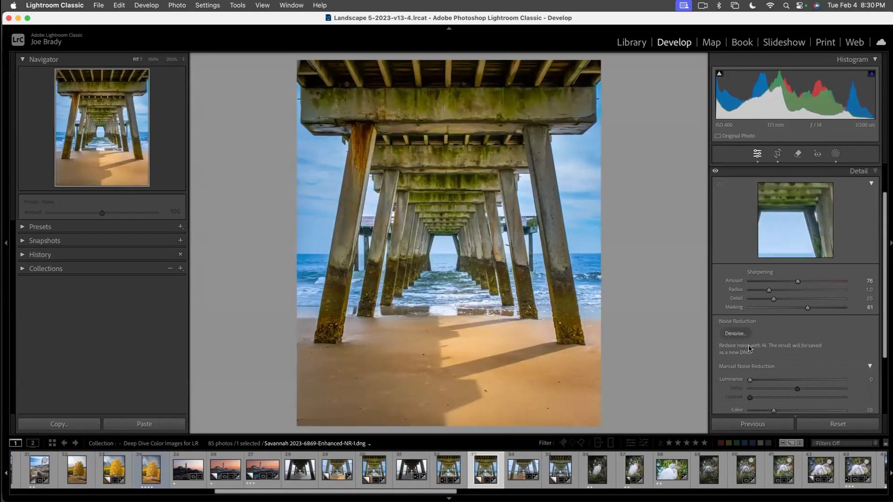
key("Left")
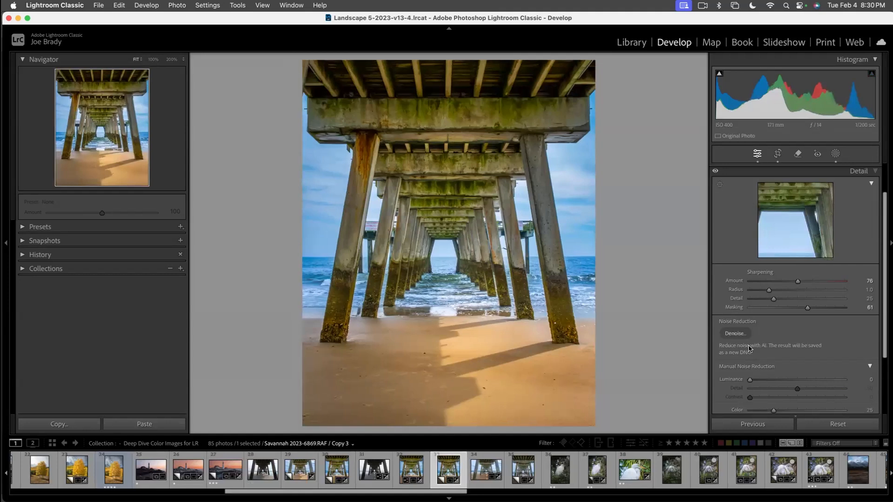
scroll(749, 349, "up", 2)
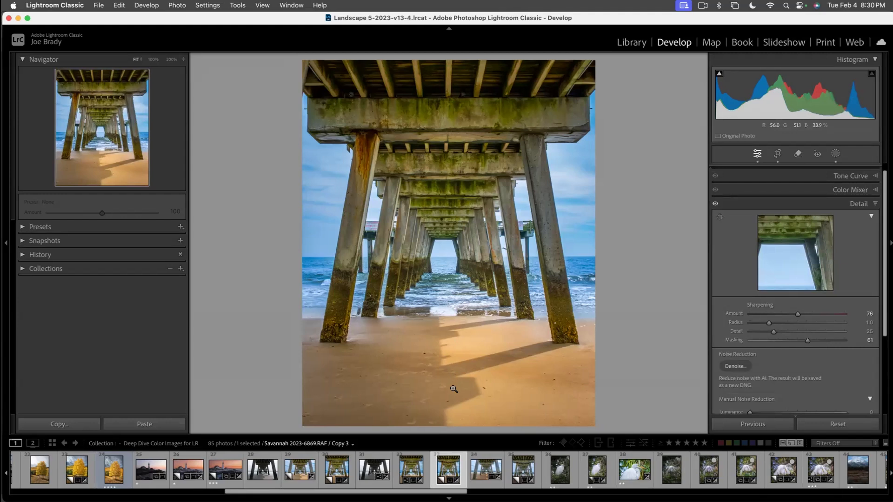
- Unlock the recropped copy's aspect ratio and trim the crop slightly along its sand and ceiling edges
key("r")
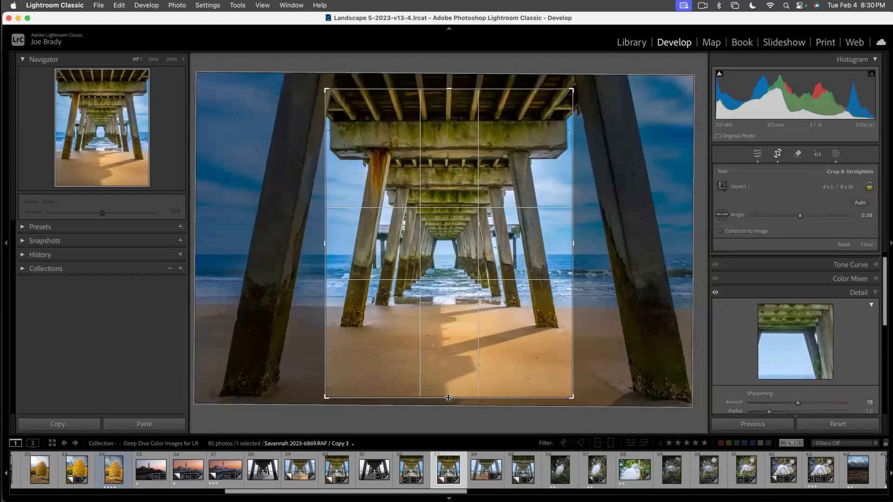
left_click(869, 187)
left_click_drag(448, 396, 449, 388)
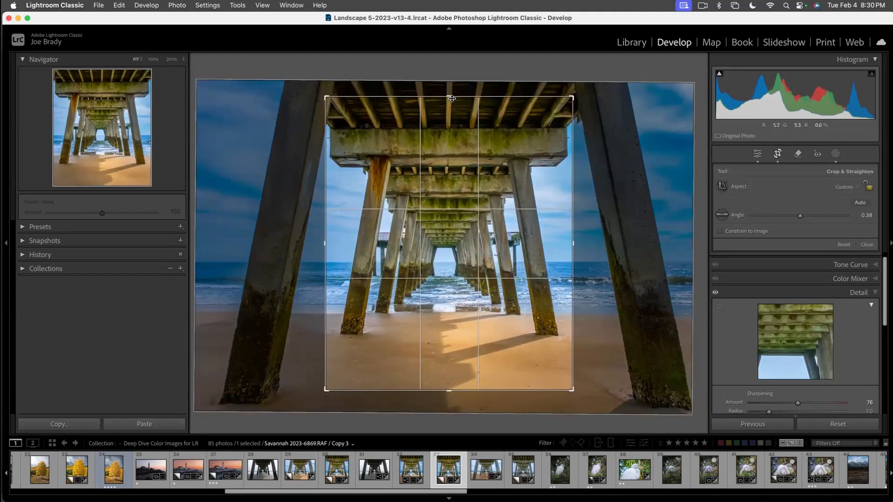
left_click_drag(451, 98, 451, 103)
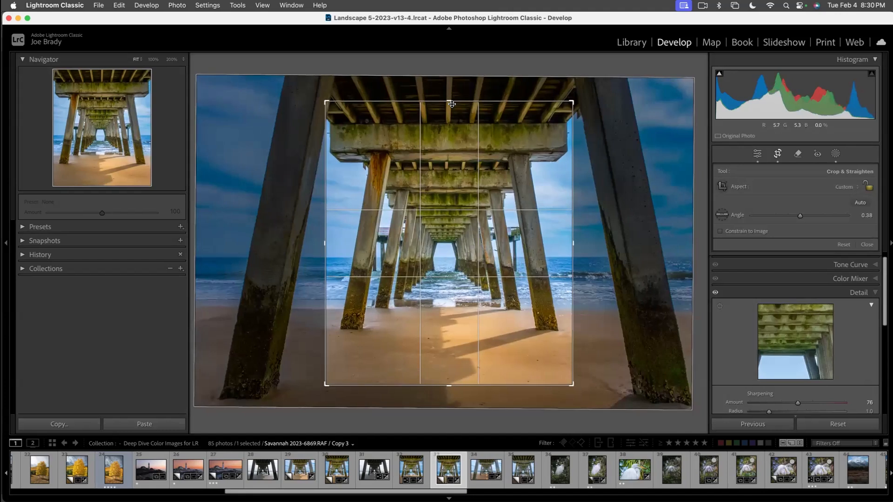
key("Return")
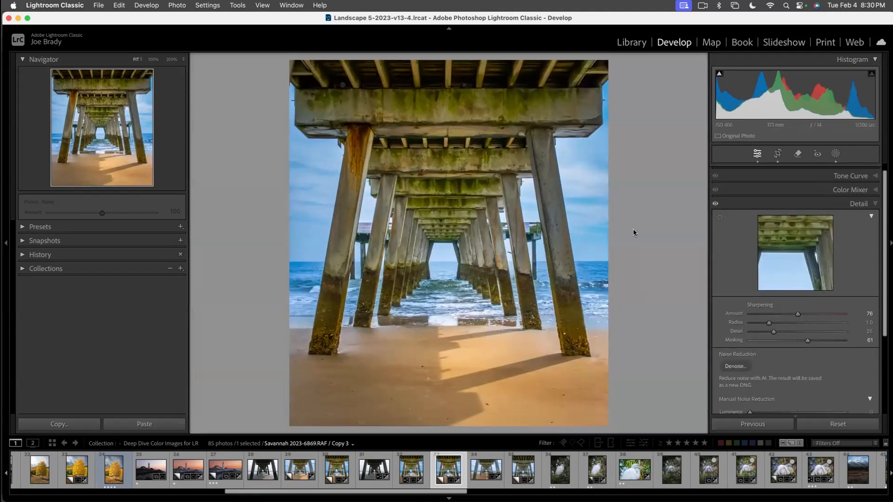
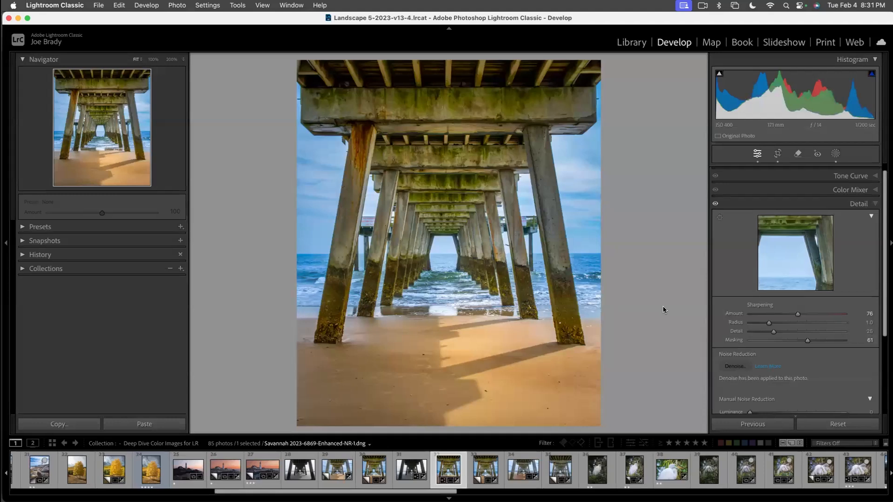
- Check the pilings and water of the denoised pier DNG at 100% magnification and open the photo in Photoshop
left_click(563, 247)
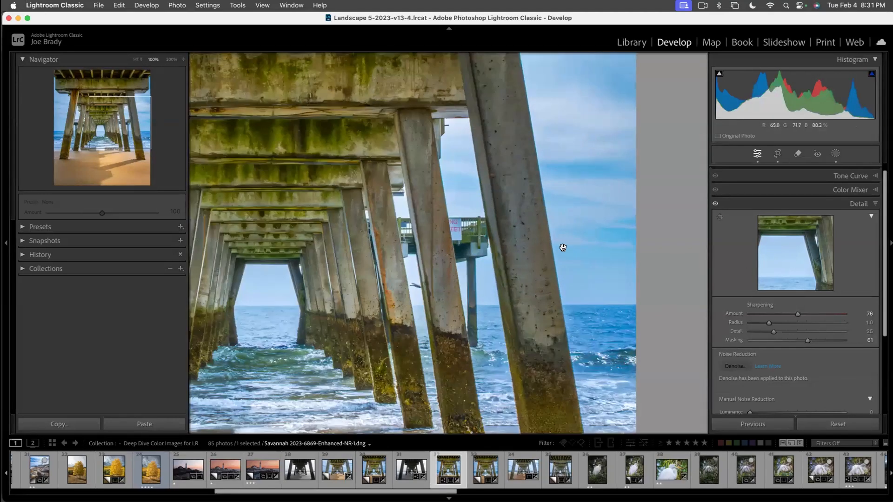
left_click(461, 284)
left_click(583, 284)
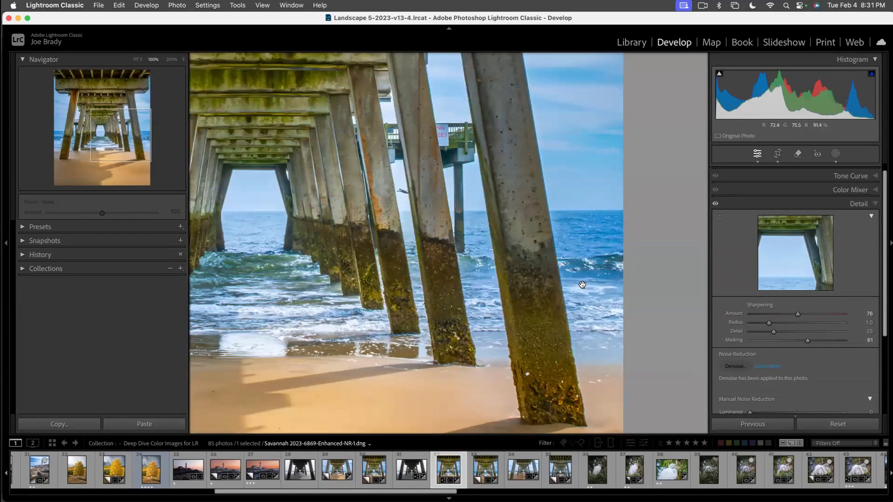
left_click(582, 285)
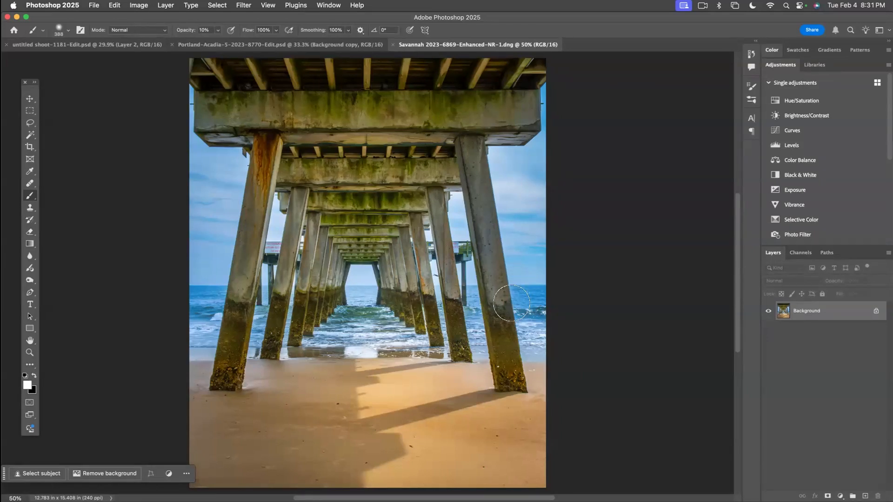
- In Photoshop, examine the edges of the pilings on both sides of the pier at 200% magnification for halos
key("z")
left_click(512, 304)
left_click(512, 304)
left_click(512, 303)
left_click_drag(536, 307, 451, 251)
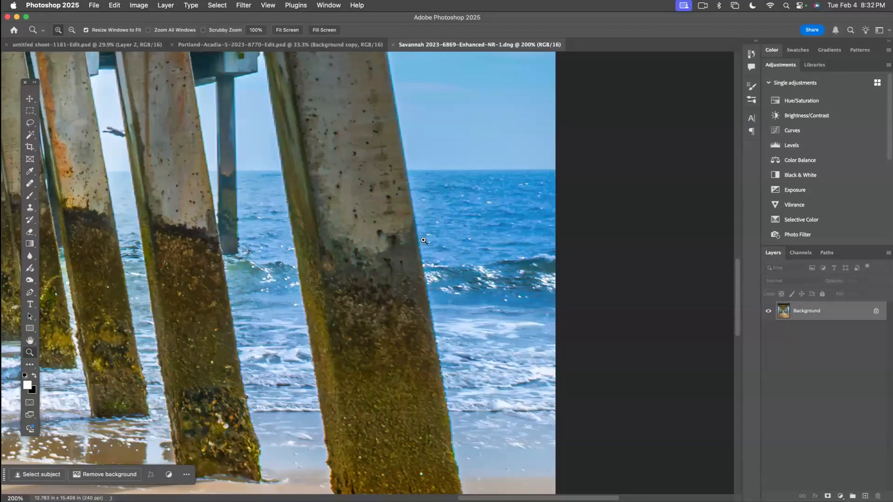
left_click_drag(106, 295, 652, 277)
left_click_drag(390, 269, 642, 316)
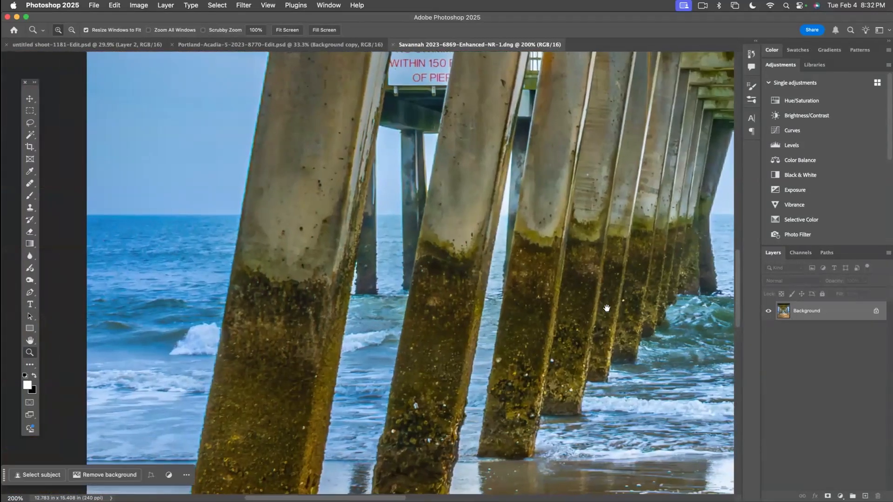
left_click_drag(253, 284, 344, 261)
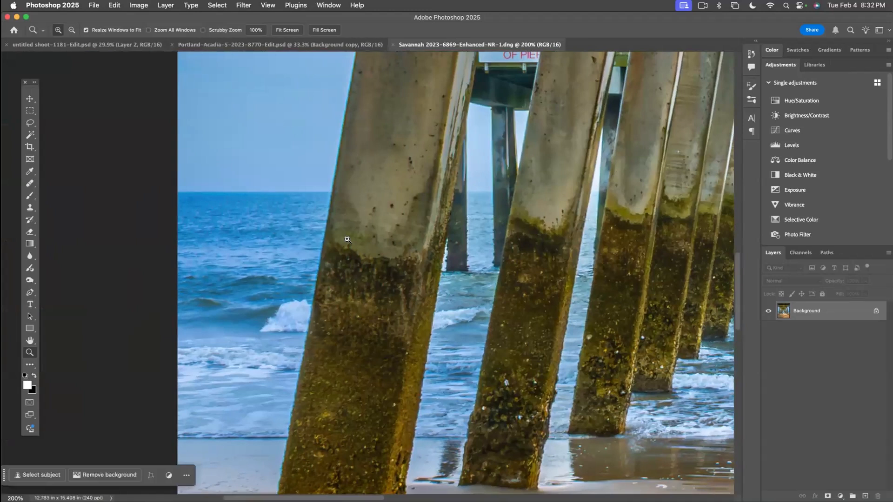
left_click_drag(579, 257, 66, 246)
left_click_drag(479, 243, 305, 243)
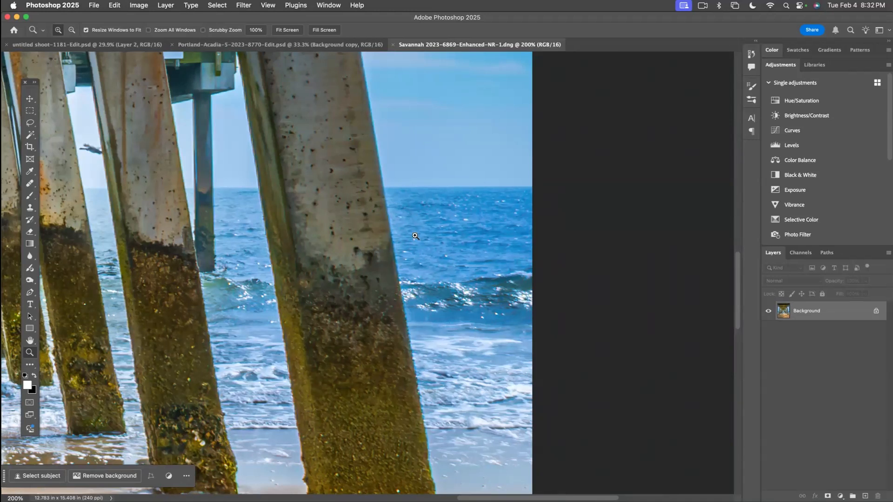
- Select a narrow strip of sky and sea along the outer edge of the front right piling with the Lasso tool
key("l")
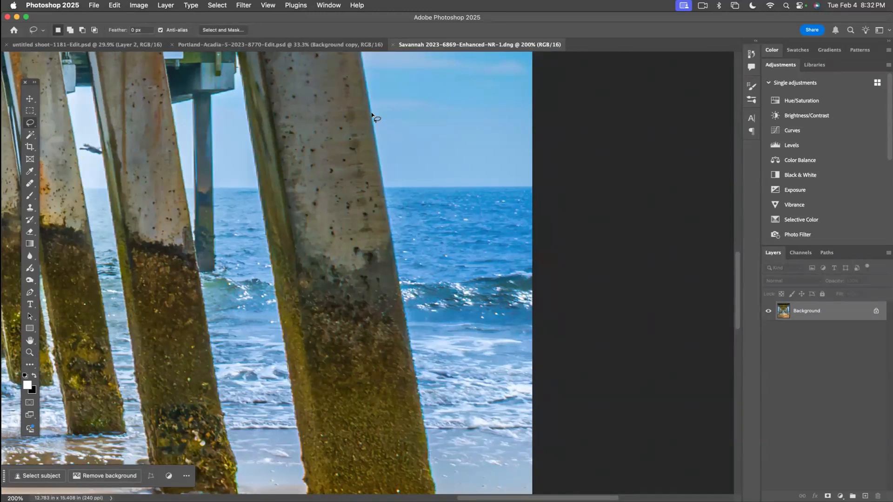
mouse_move(372, 115)
left_mouse_down()
mouse_move(409, 342)
mouse_move(434, 430)
mouse_move(479, 426)
mouse_move(472, 115)
mouse_move(438, 75)
left_mouse_up()
left_click(438, 74, "alt")
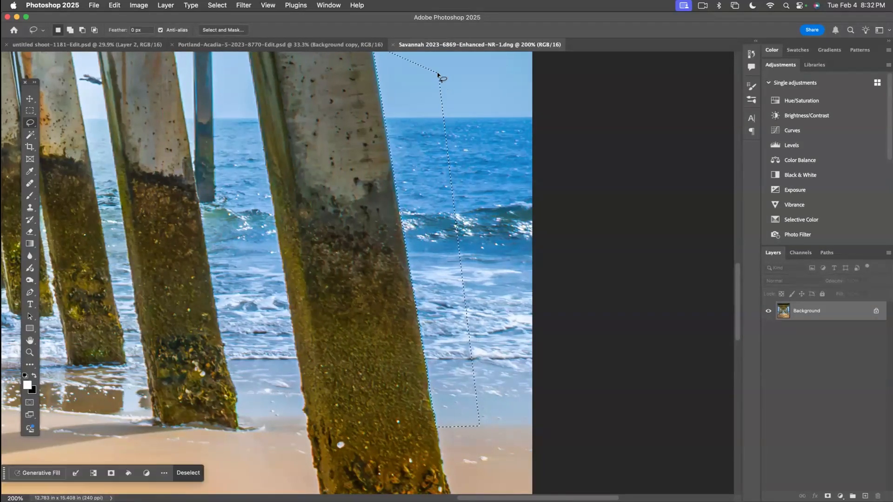
- Clone over the halo along the piling's outer edge inside the selection in Darken mode at 80% opacity, and deselect
left_click_drag(425, 185, 441, 234)
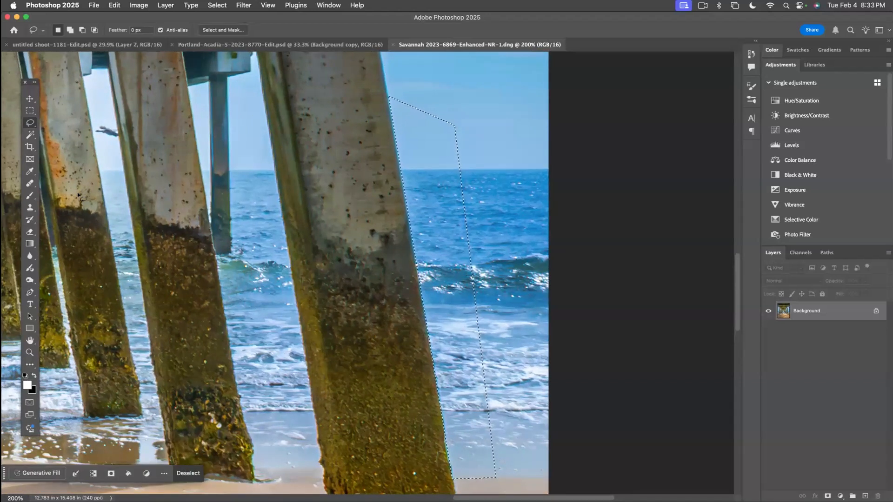
left_click(30, 207)
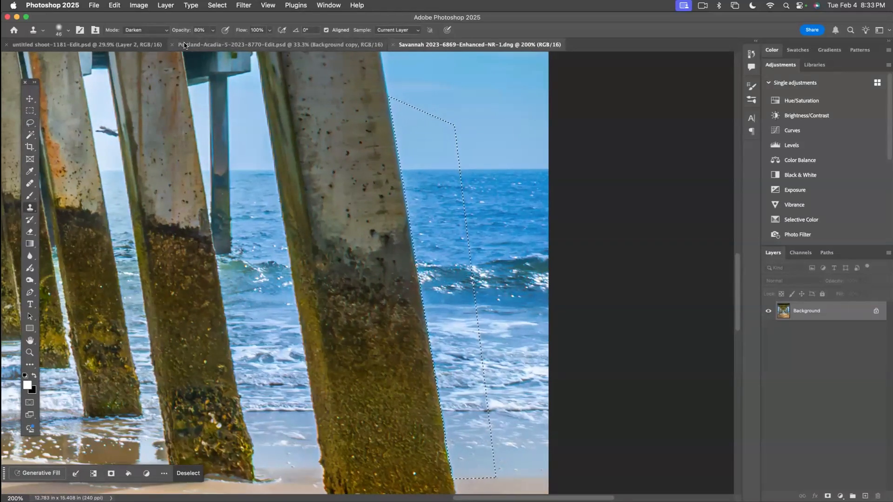
left_click(143, 31)
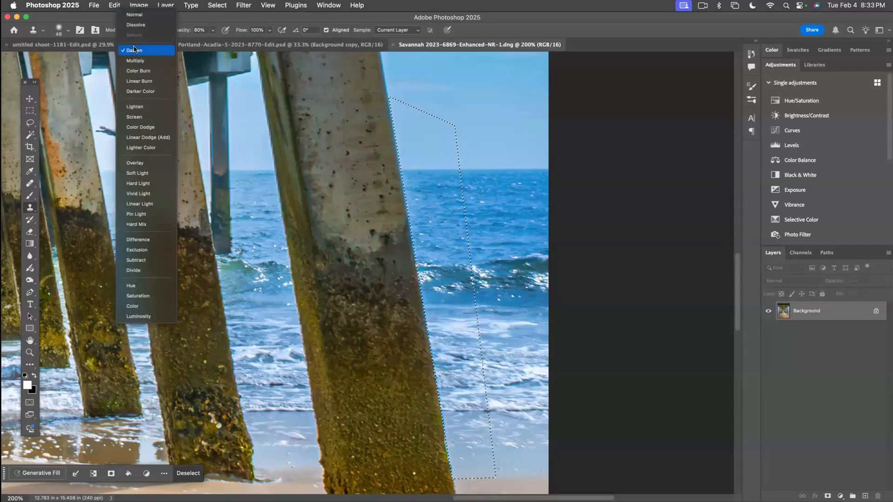
left_click(134, 50)
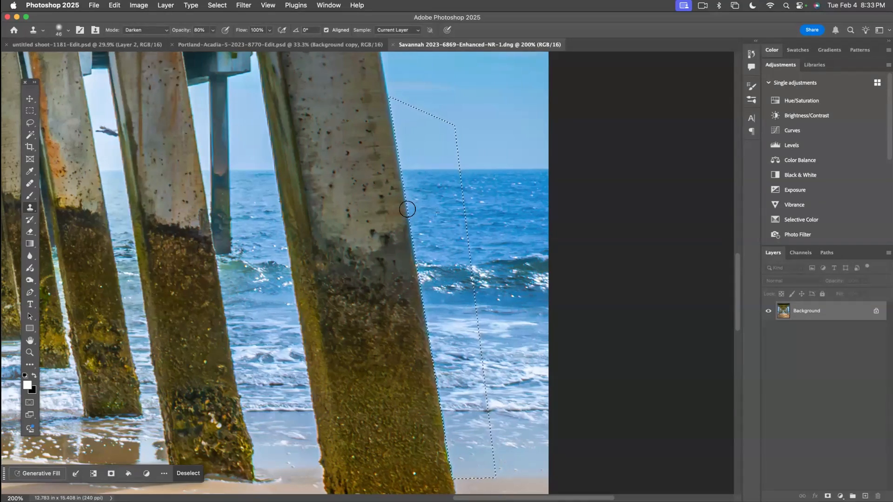
mouse_move(407, 278)
left_mouse_down()
mouse_move(426, 323)
mouse_move(422, 293)
mouse_move(438, 361)
mouse_move(444, 465)
left_mouse_up()
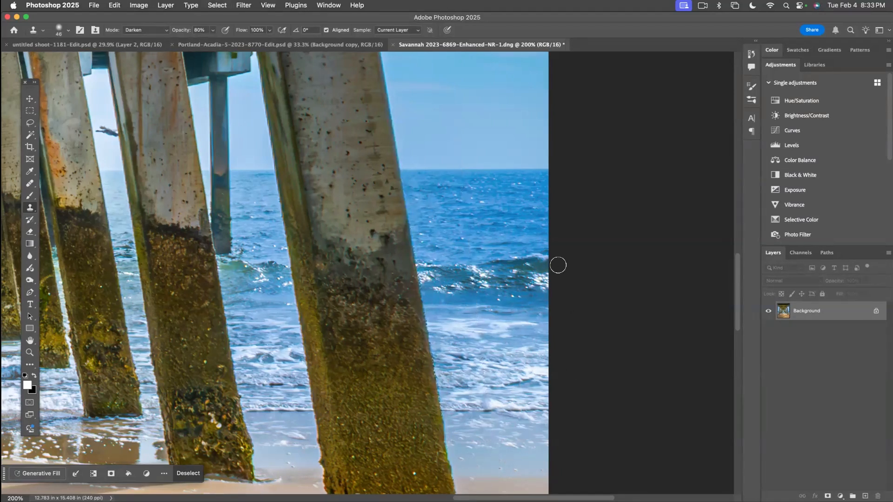
key("super+d")
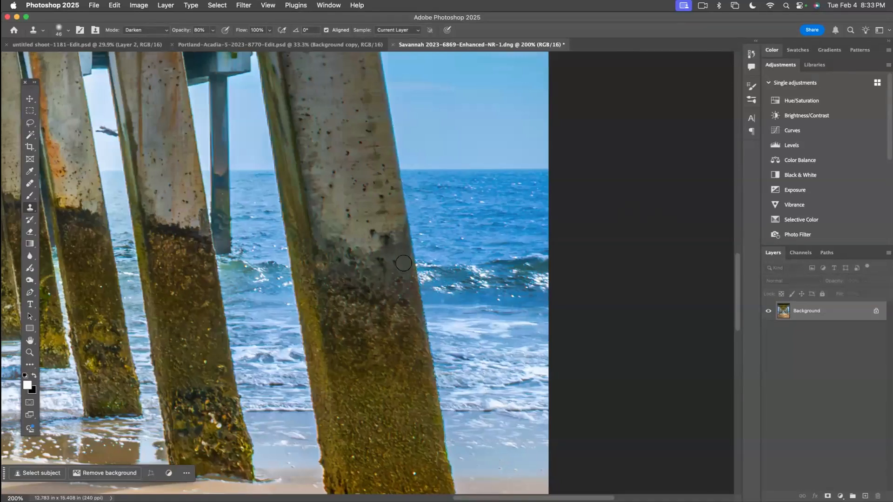
- Clone sea texture over the halo along the front right piling's inner edge in Darken mode, and check the pier at 100% magnification
left_click_drag(332, 231, 484, 257)
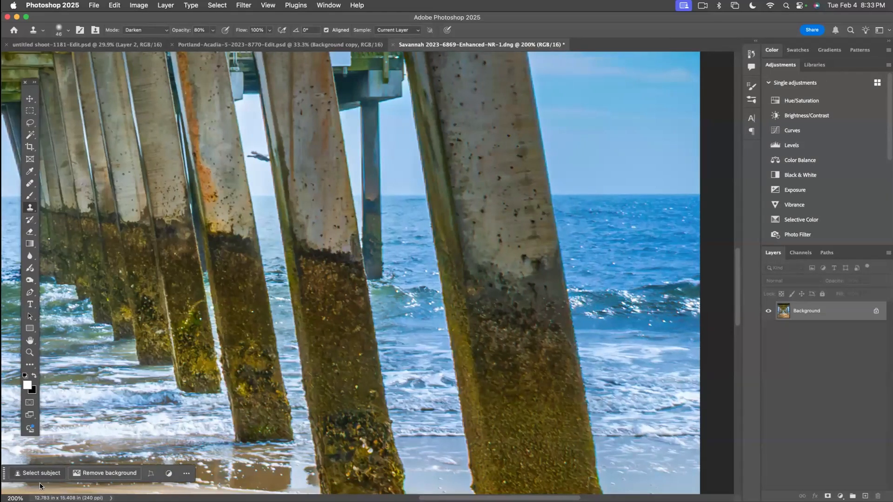
mouse_move(28, 500)
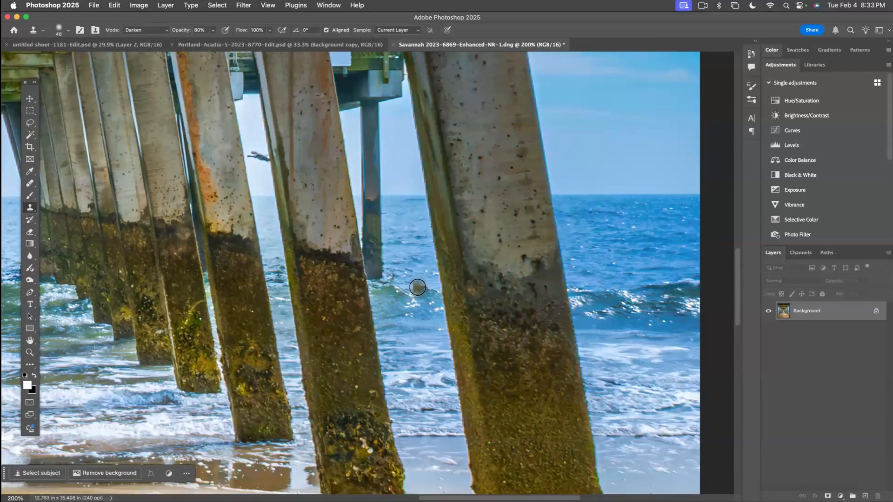
key("z")
left_click(438, 302)
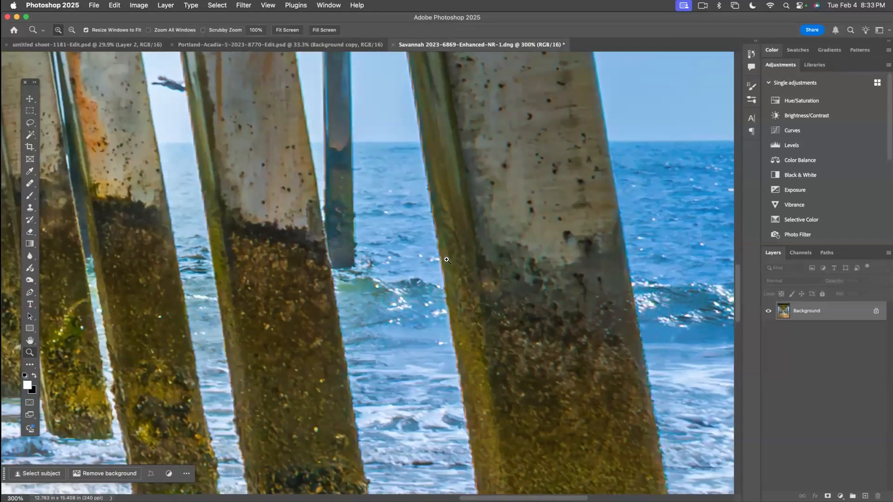
key("s")
scroll(414, 223, "up", 2)
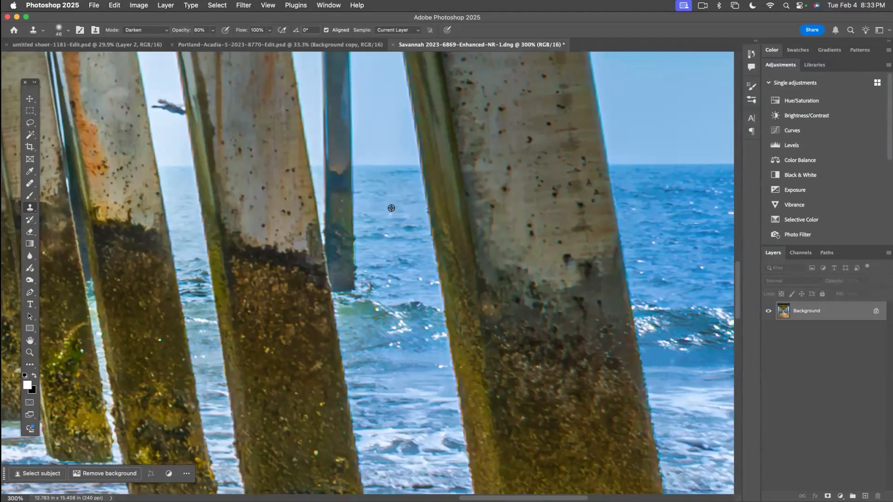
left_click(396, 209, "alt")
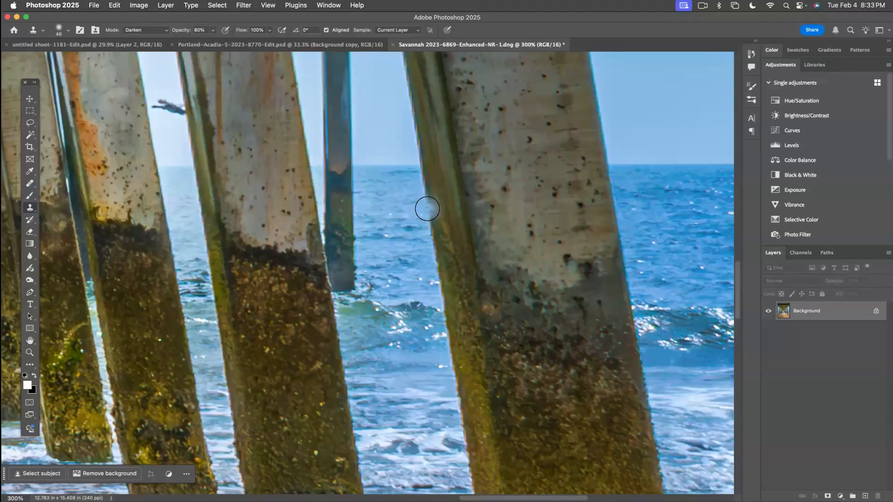
left_click(410, 205, "alt")
mouse_move(428, 204)
left_mouse_down()
mouse_move(420, 177)
mouse_move(461, 447)
left_mouse_up()
scroll(447, 240, "down", 10)
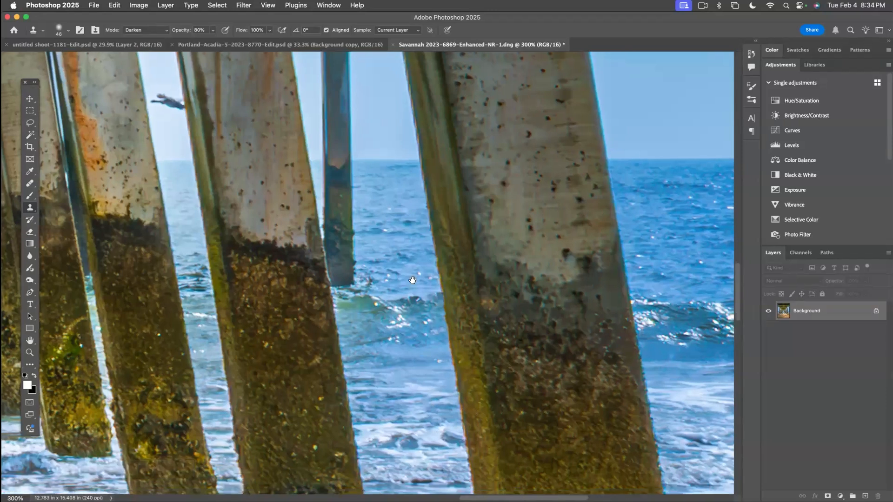
mouse_move(446, 240)
left_mouse_down()
mouse_move(443, 262)
mouse_move(458, 400)
left_mouse_up()
key("super+1")
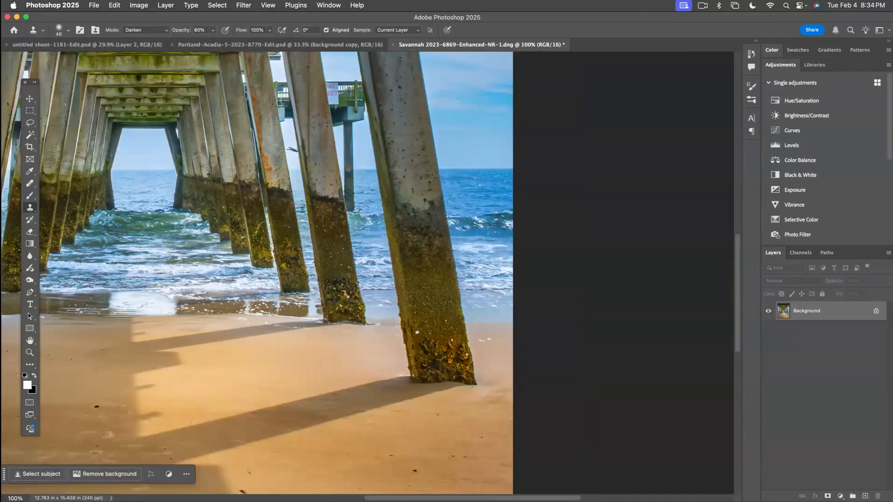
left_click_drag(374, 260, 570, 393)
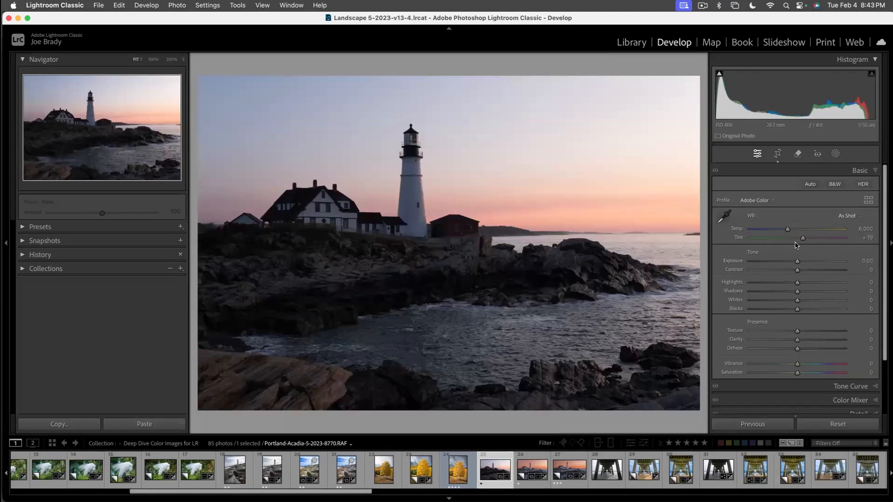
- In Lightroom Classic, set the lighthouse photo's Highlights to -100 and Shadows to +100, and check the buildings and rocks at 100% magnification
left_click_drag(797, 282, 845, 292)
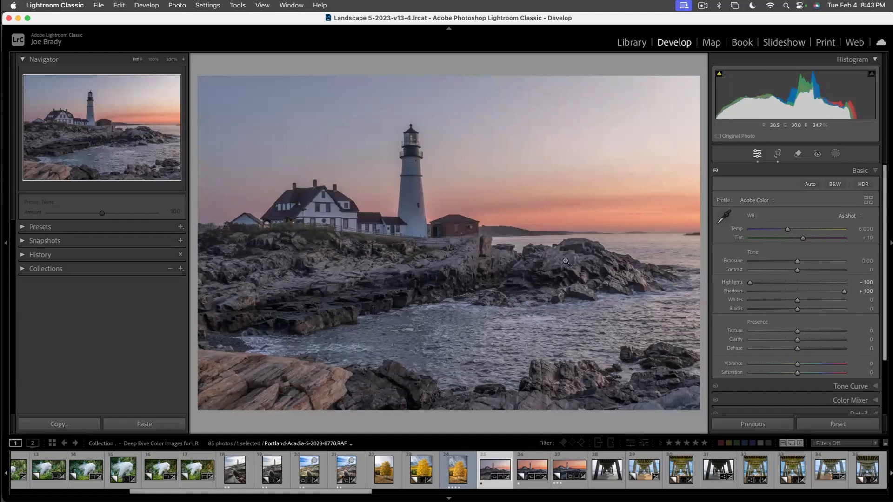
left_click(426, 216)
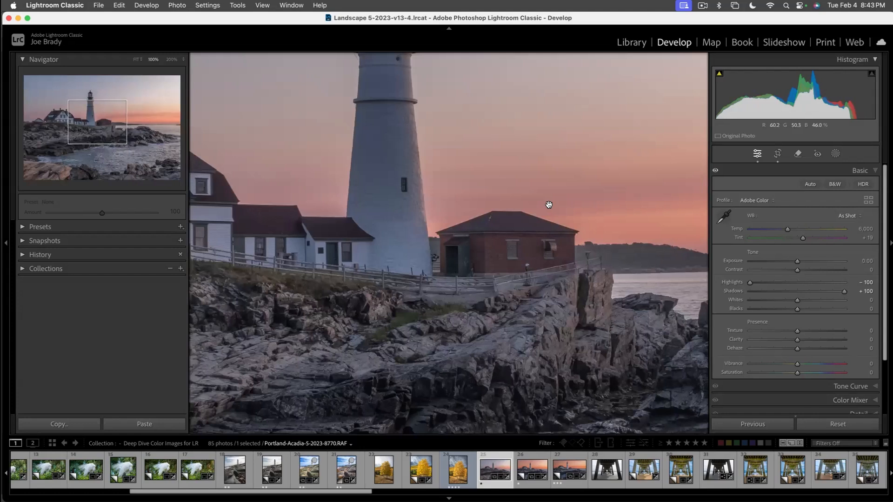
left_click(549, 204)
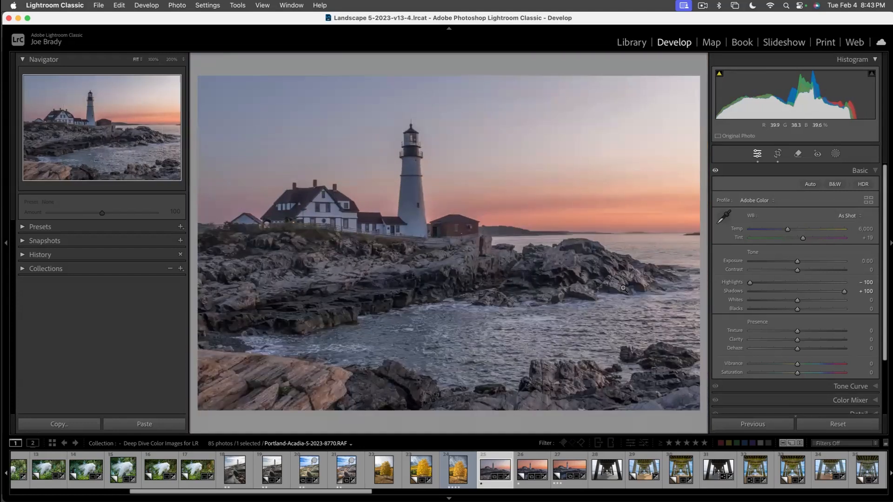
- Set the lighthouse photo's Texture to +36, Clarity to +22, Dehaze to +3, Vibrance to +16 and Saturation to +27
left_click(814, 331)
left_click(807, 340)
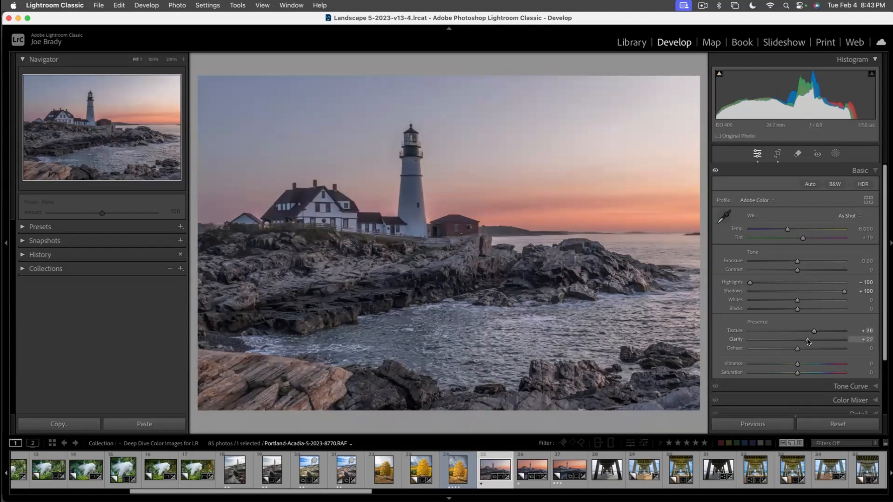
left_click_drag(803, 352, 799, 351)
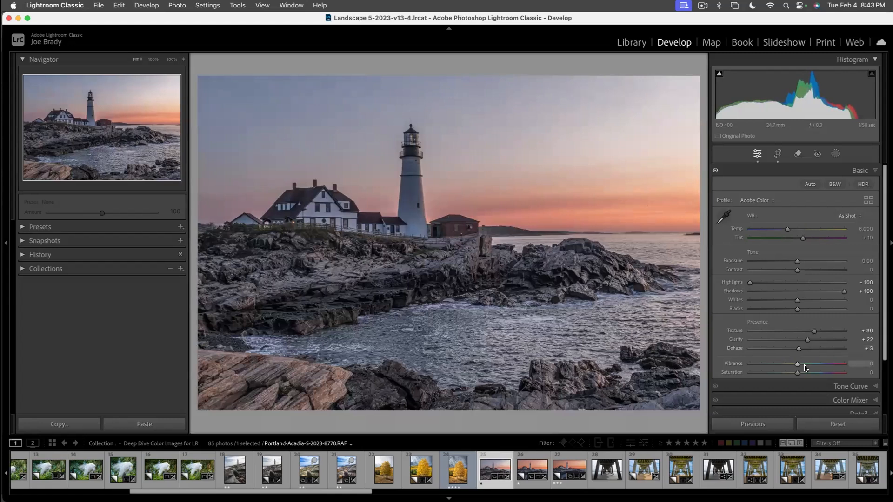
left_click(804, 364)
left_click(805, 373)
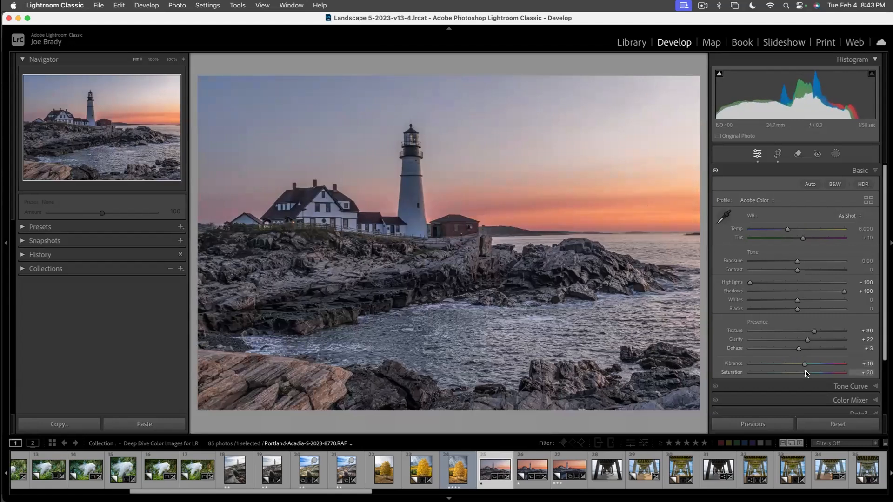
left_click_drag(809, 373, 810, 372)
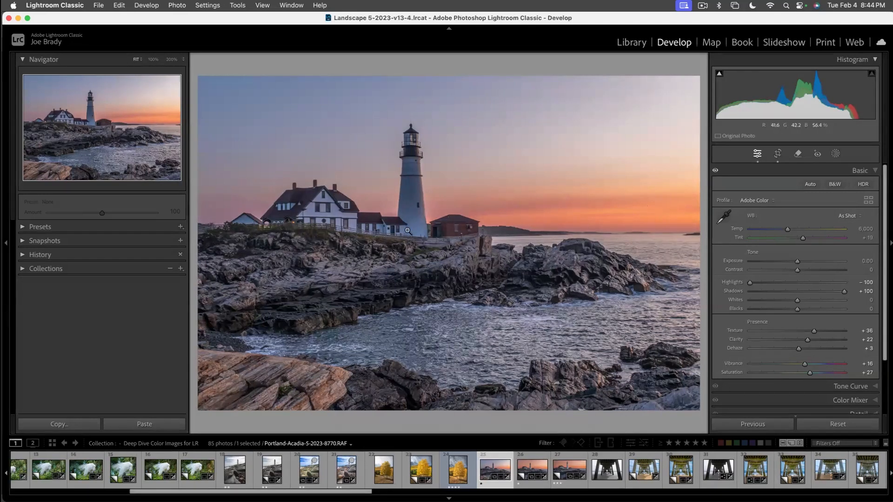
- Create a Select Sky mask and inspect its overlay around the lighthouse and the house at 100% magnification
left_click(835, 154)
left_click(803, 188)
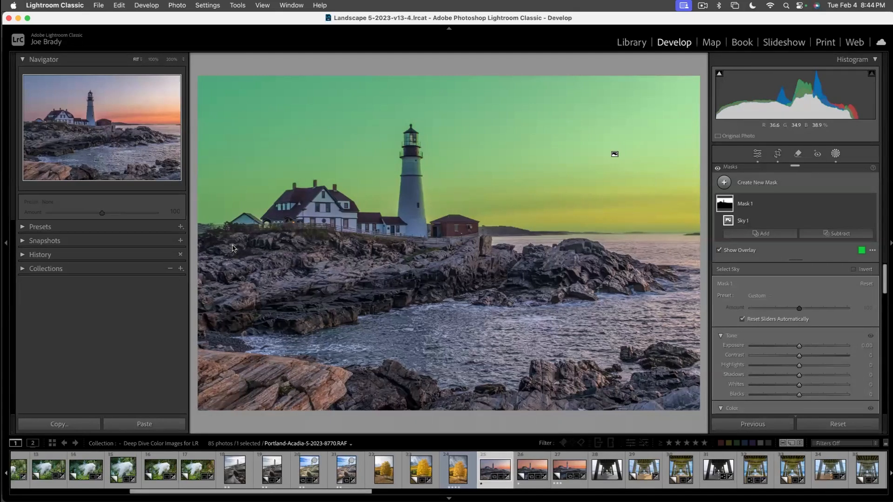
left_click(181, 60)
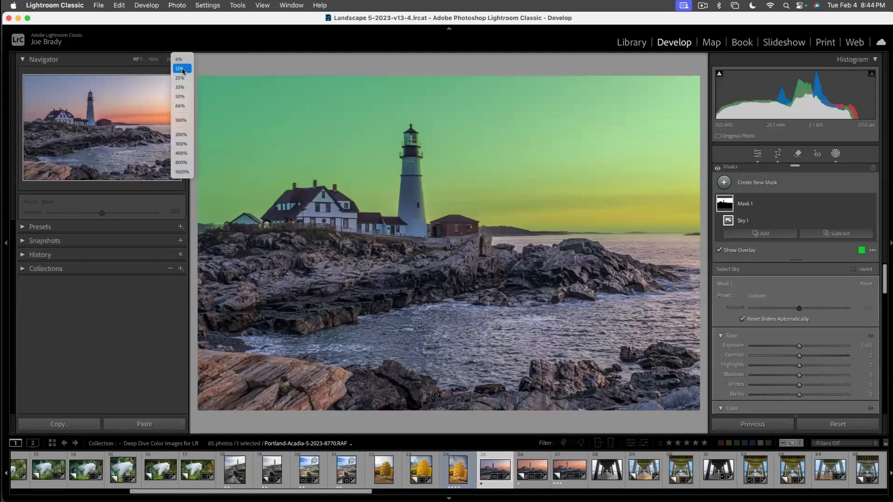
left_click(181, 96)
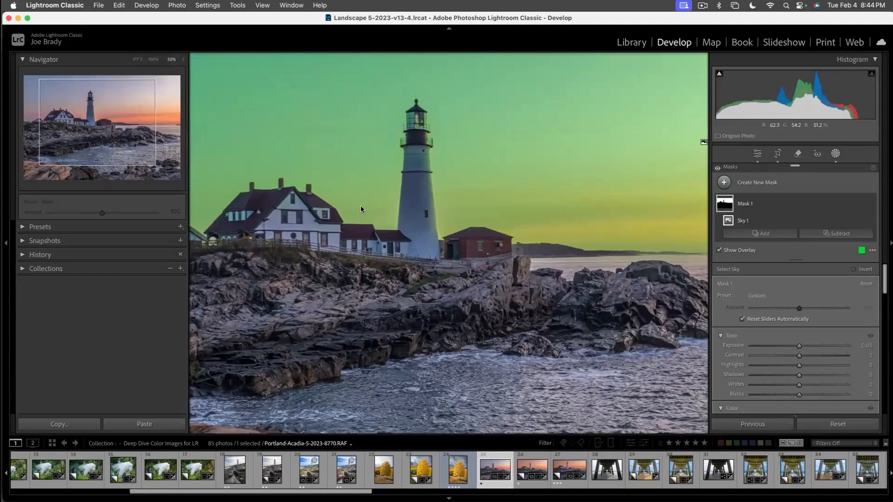
left_click(153, 60)
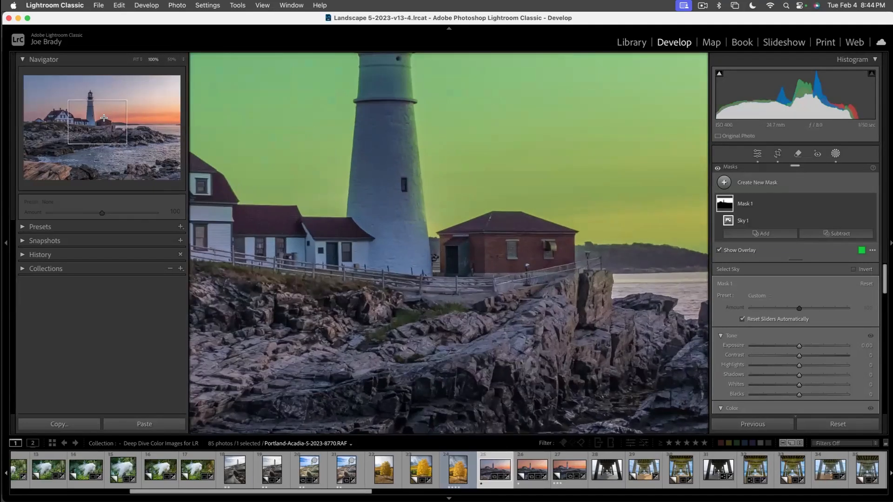
left_click(96, 106)
left_click_drag(97, 106, 93, 103)
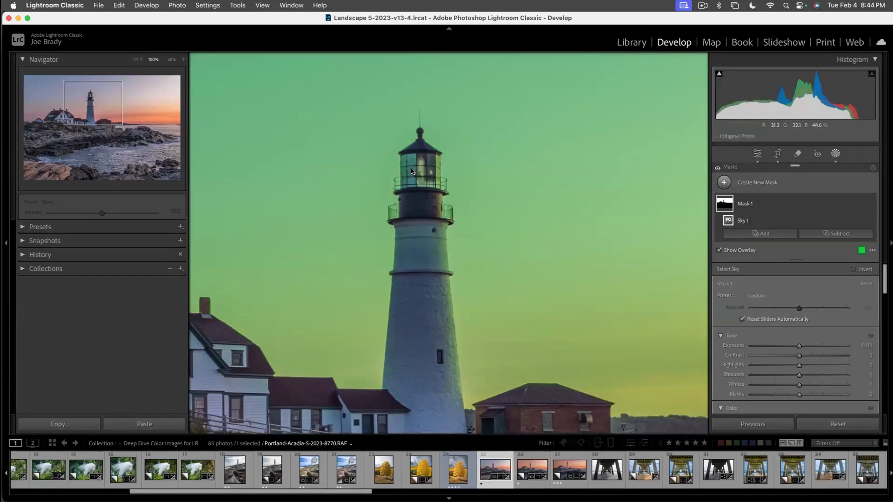
left_click_drag(319, 353, 645, 217)
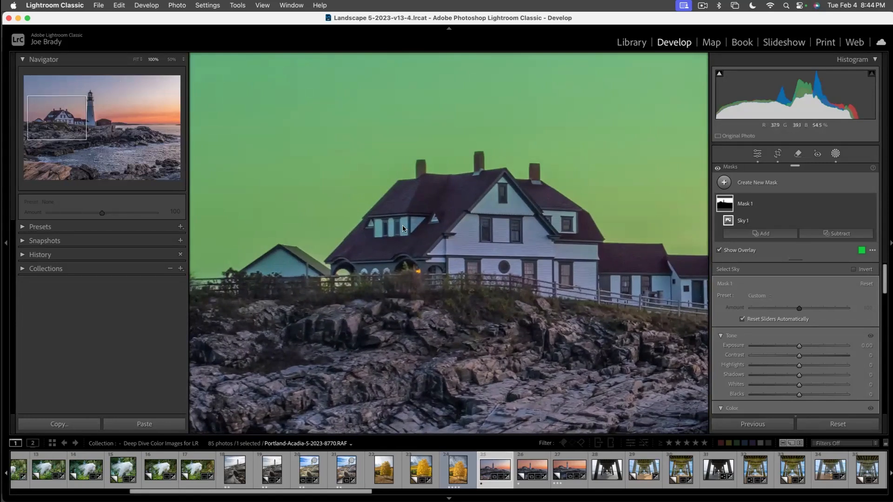
- Subtract the house, outbuildings and lighthouse base from the sky mask with a size 18 brush and Auto Mask on
left_click(824, 233)
left_click(817, 320)
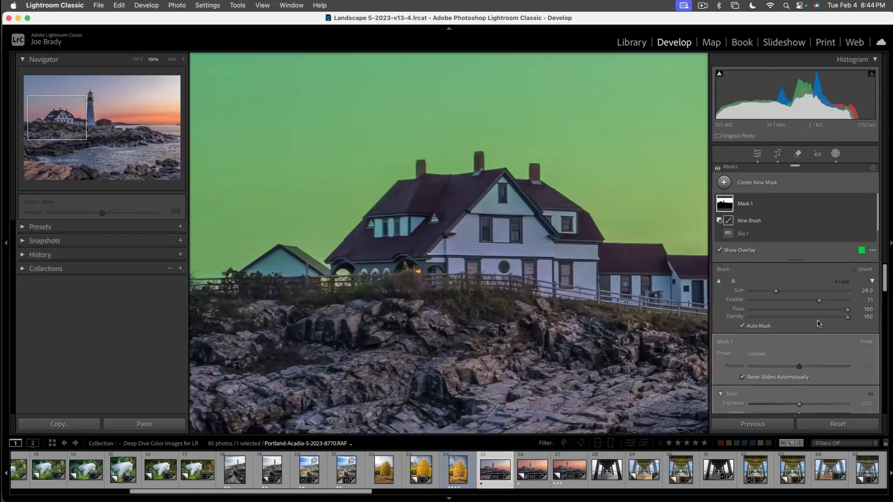
key("[")
key("[")
mouse_move(412, 225)
left_mouse_down()
mouse_move(378, 234)
mouse_move(386, 225)
mouse_move(416, 224)
mouse_move(398, 241)
left_mouse_up()
mouse_move(322, 283)
left_mouse_down()
mouse_move(286, 263)
mouse_move(246, 279)
mouse_move(314, 294)
mouse_move(375, 284)
mouse_move(378, 275)
mouse_move(358, 272)
mouse_move(378, 286)
mouse_move(440, 282)
mouse_move(408, 276)
mouse_move(503, 293)
mouse_move(331, 281)
mouse_move(236, 295)
mouse_move(538, 305)
left_mouse_up()
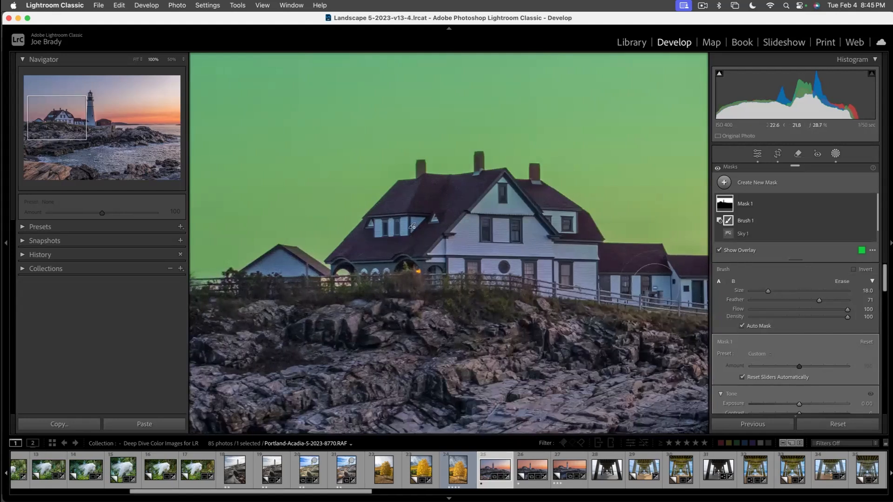
left_click_drag(595, 275, 408, 317)
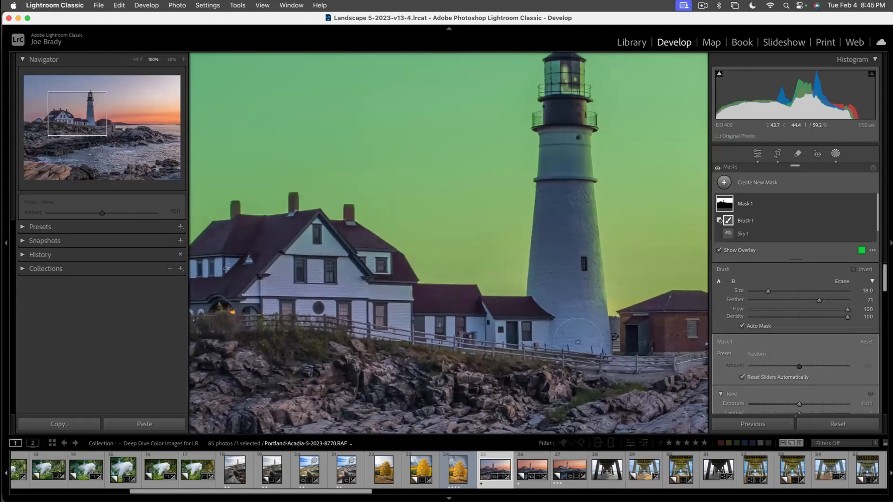
left_click_drag(595, 350, 501, 358)
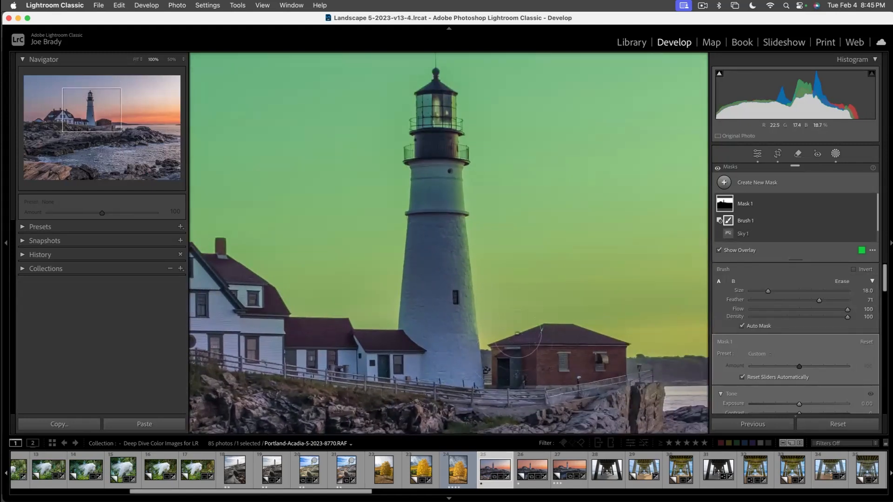
- Hide the mask overlay and warm the masked sky by setting Temp to 33 and Tint to 17
left_click(136, 60)
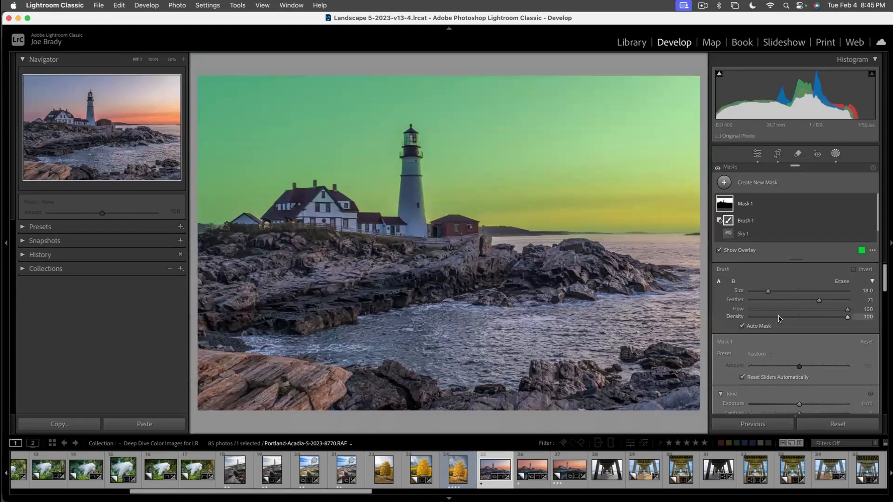
scroll(794, 333, "down", 1)
scroll(795, 332, "down", 7)
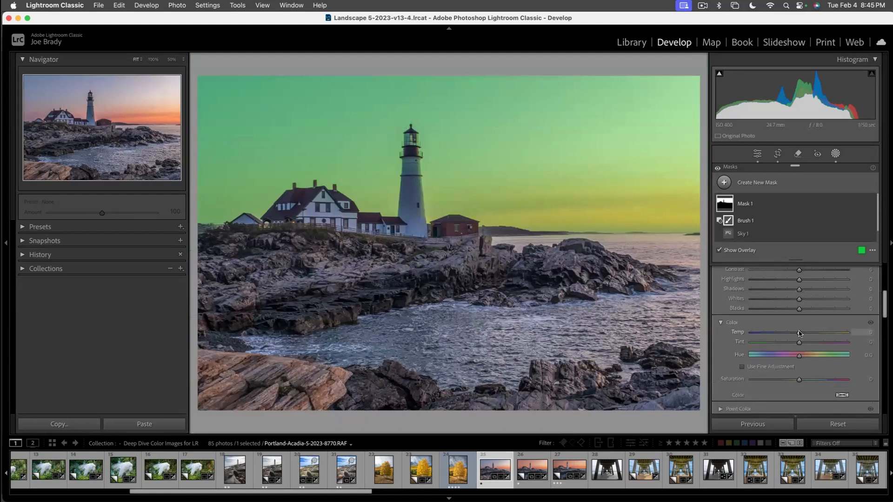
key("o")
mouse_move(799, 332)
left_mouse_down()
mouse_move(814, 333)
mouse_move(806, 344)
left_mouse_up()
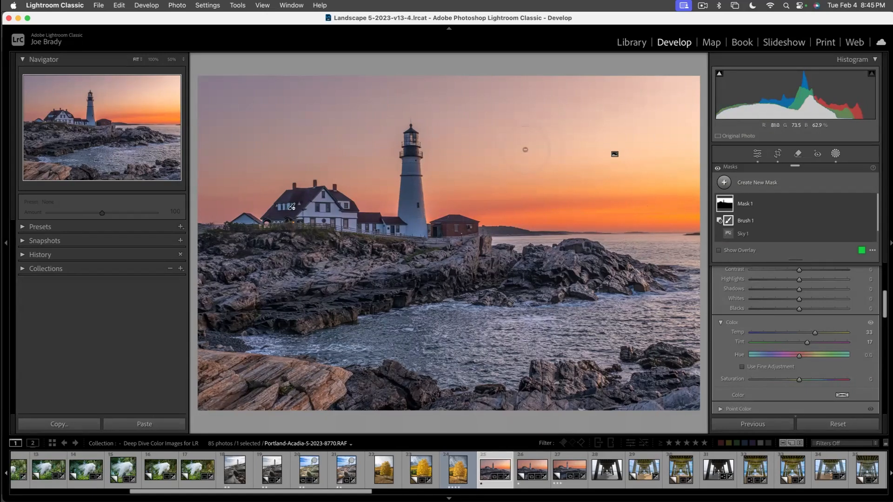
- Add a diagonal linear gradient from the lighthouse top down to the rocks, covering the upper-left area, and intersect it with Select Sky
key("m")
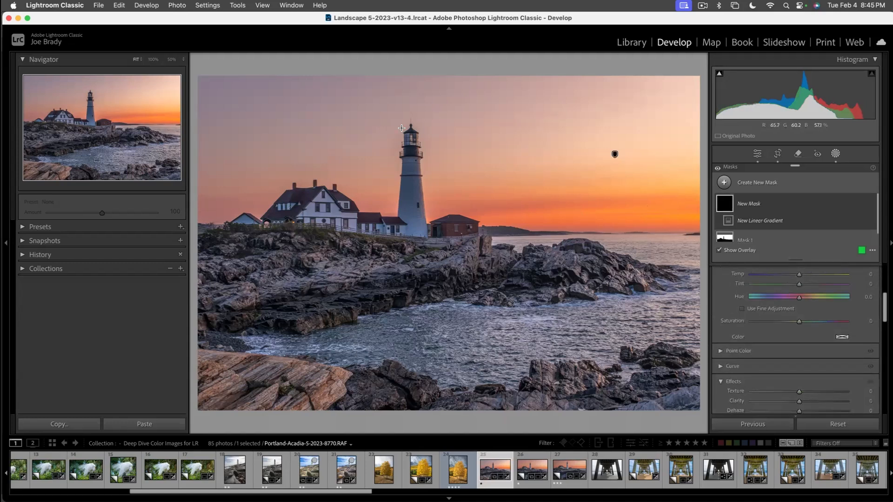
left_click_drag(404, 119, 458, 254)
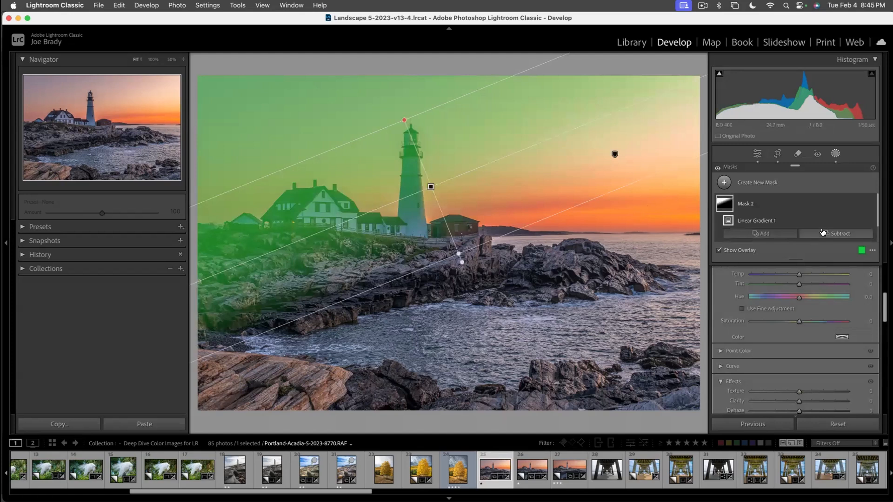
right_click(861, 204)
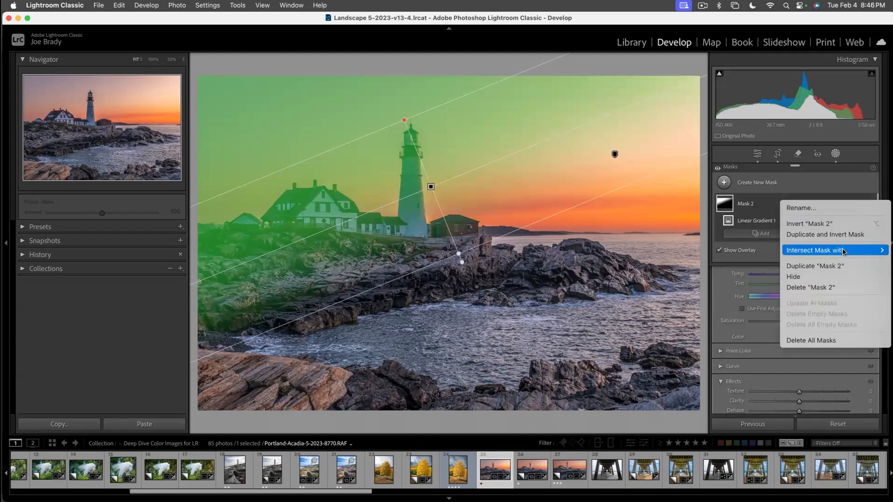
mouse_move(844, 252)
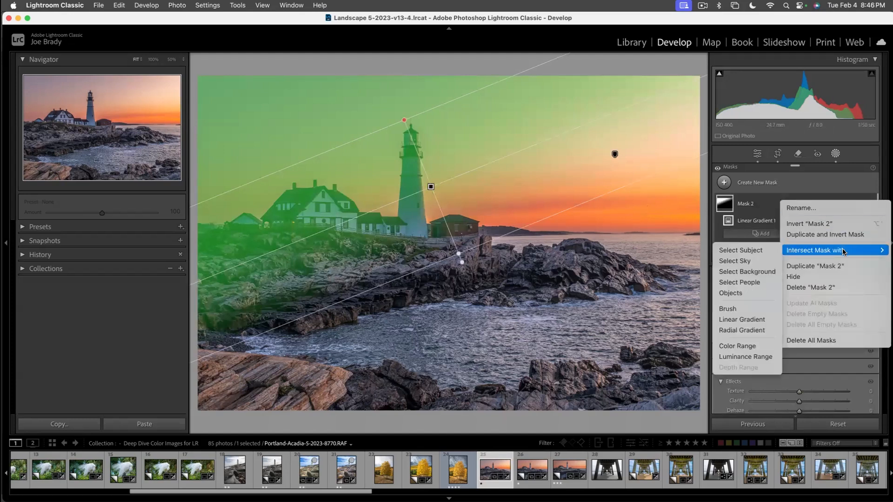
left_click(747, 263)
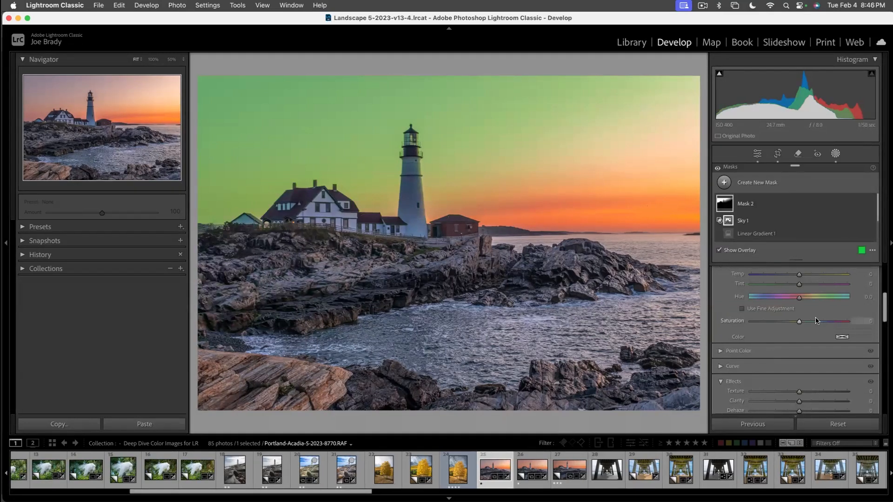
- Hide the overlay and set the gradient sky mask's Saturation to 16, Temp to 19 and Tint to 10
key("o")
left_click_drag(799, 324, 807, 324)
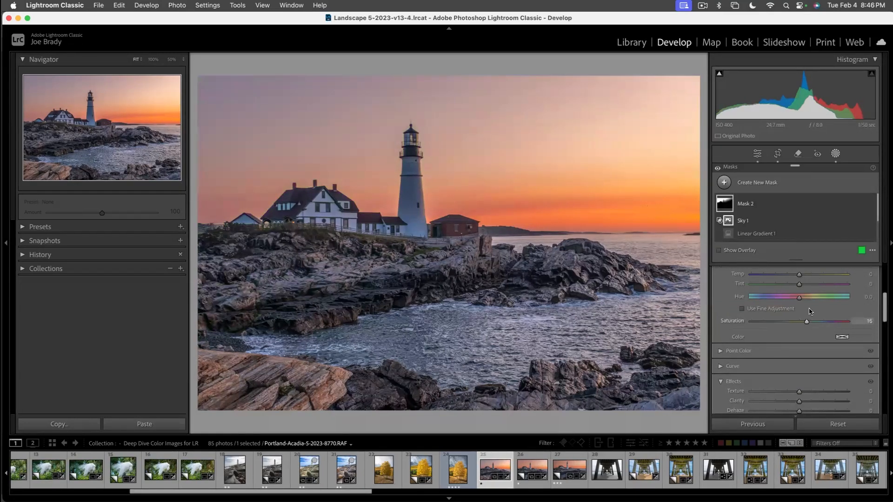
mouse_move(800, 275)
left_mouse_down()
mouse_move(808, 275)
mouse_move(803, 285)
left_mouse_up()
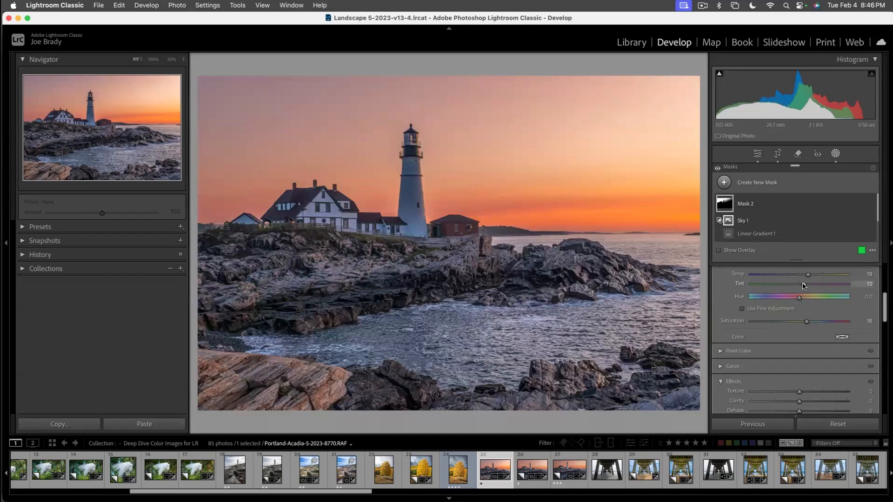
- Tint the gradient sky mask orange with Hue 34 and Saturation 74, and deselect the mask
left_click(840, 338)
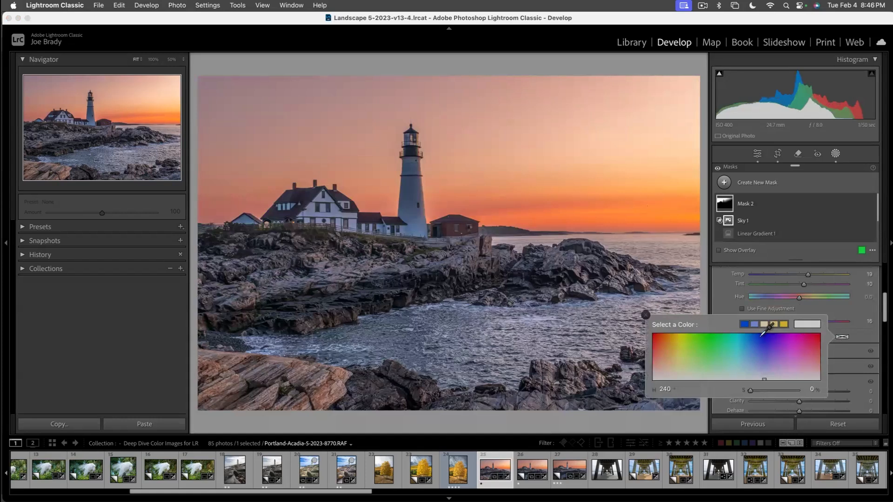
left_click(669, 340)
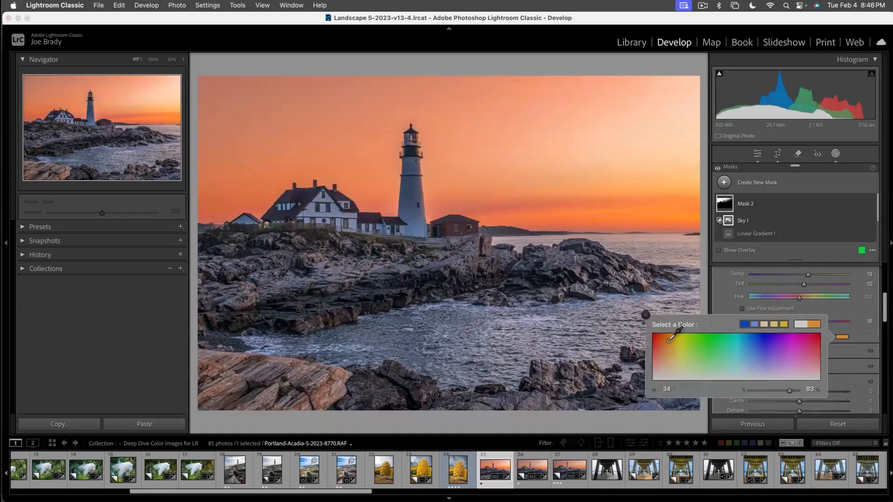
left_click_drag(791, 392, 785, 392)
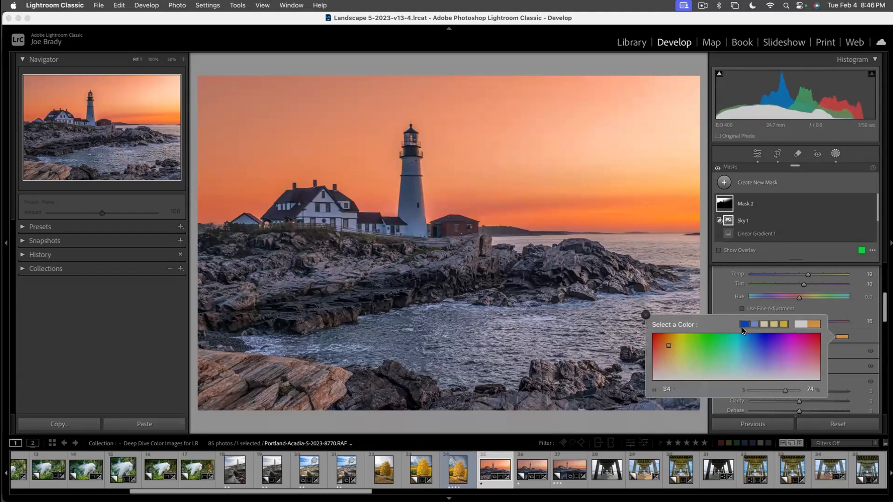
left_click(644, 315)
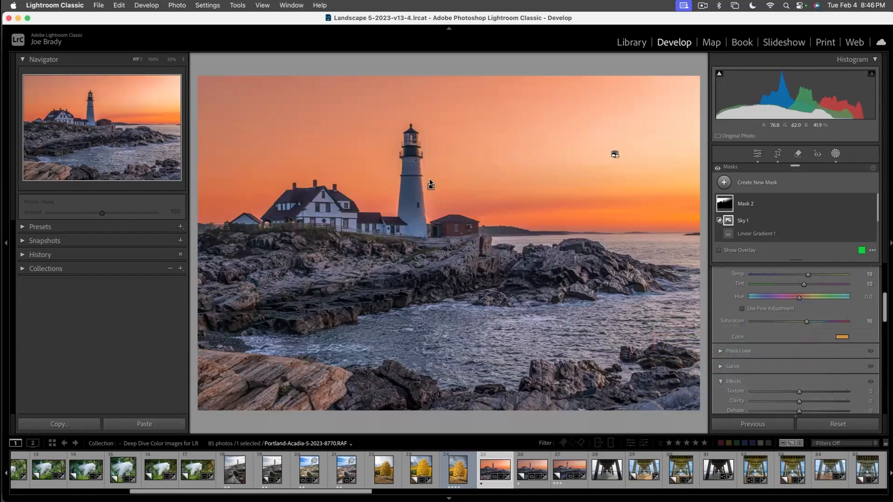
left_click(667, 200)
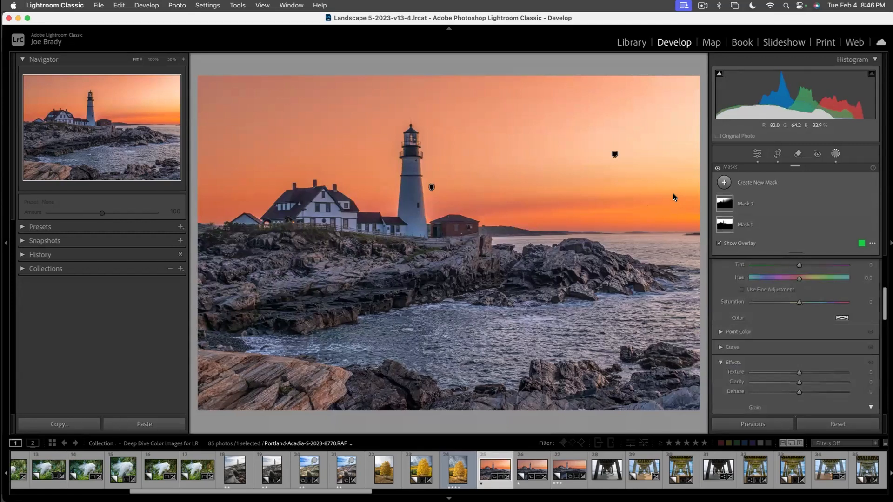
- Create a Select Subject mask and brush the small outbuilding left of the house into it, erasing the spill around it
left_click(763, 183)
left_click(769, 200)
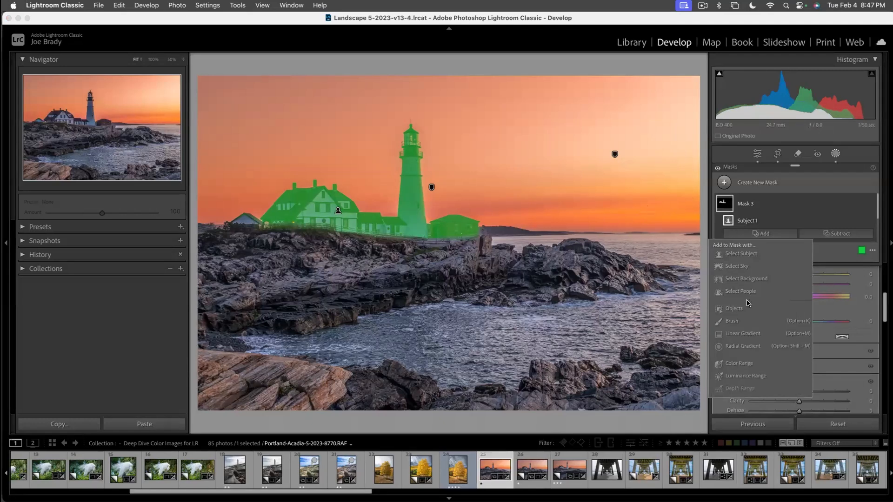
left_click(732, 321)
left_click_drag(320, 233, 235, 235)
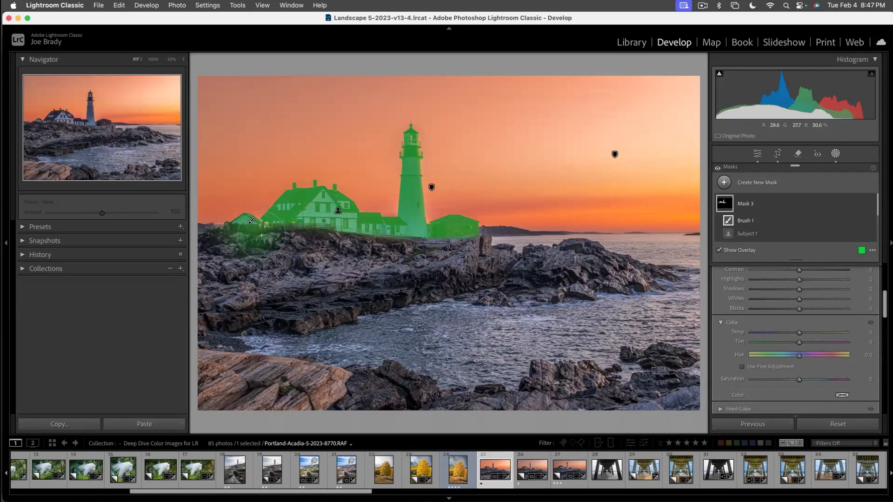
key("alt")
left_click_drag(251, 221, 272, 238)
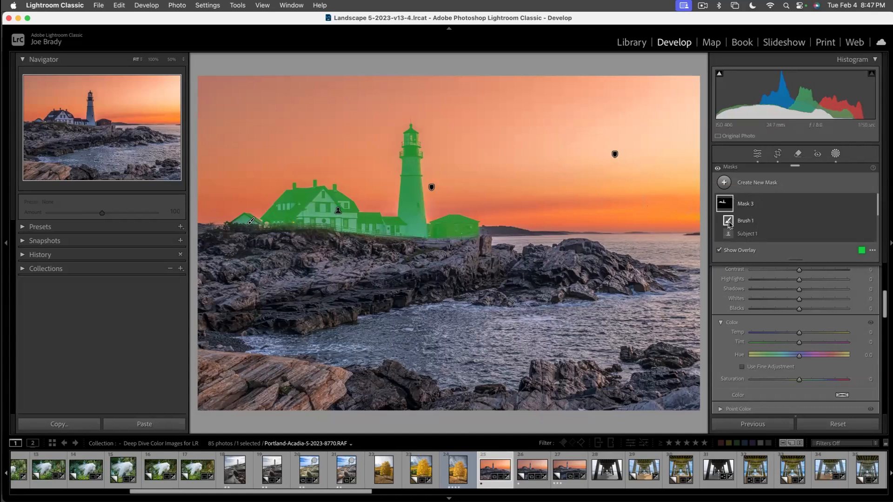
- Set the buildings mask's Exposure to 0.53 and cool its Temp slightly
scroll(792, 292, "up", 3)
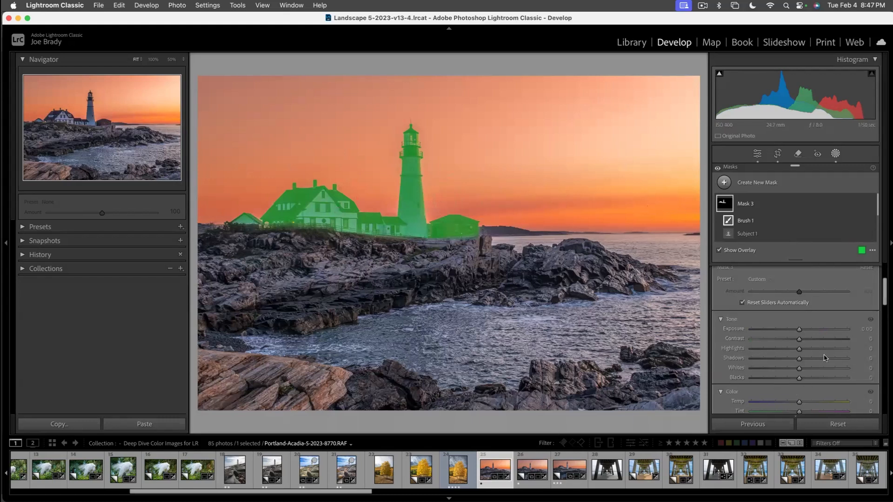
left_click_drag(799, 331, 806, 331)
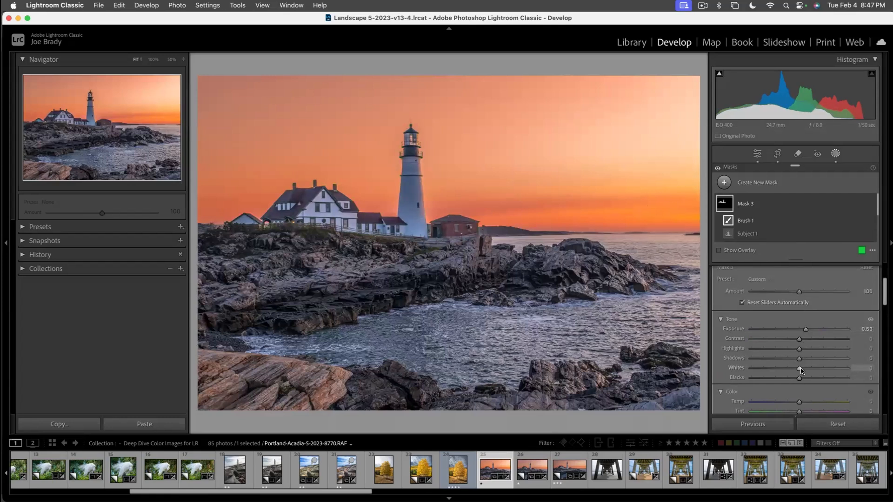
left_click_drag(798, 404, 794, 403)
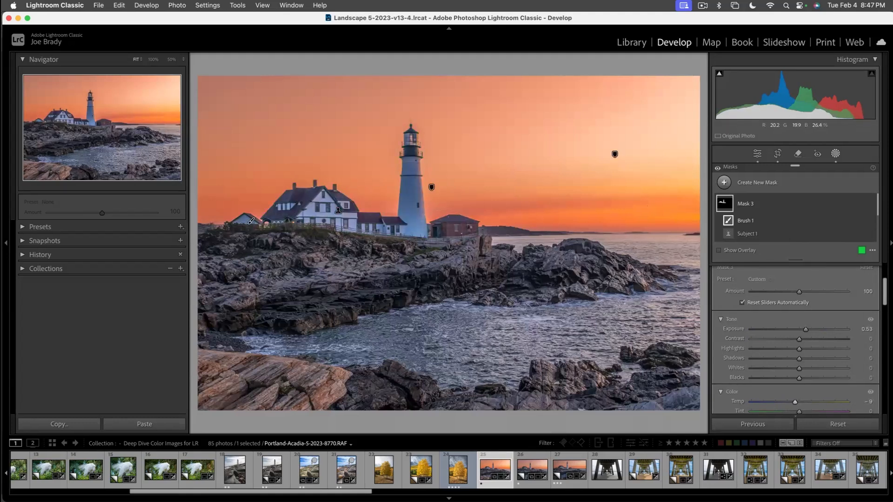
left_click_drag(795, 403, 793, 405)
- Brush a new mask over the lighthouse tower, set its Exposure to 0.64 and deselect the mask
key("k")
key("k")
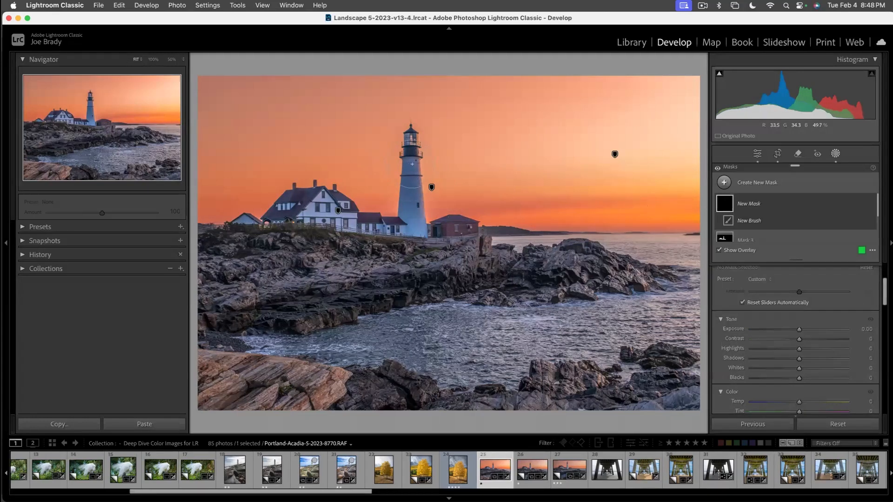
left_click_drag(412, 176, 409, 221)
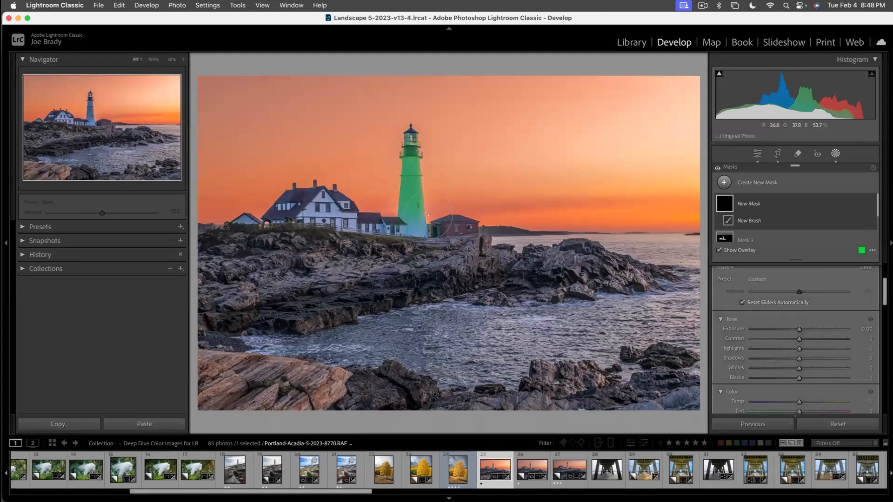
left_click_drag(798, 329, 806, 331)
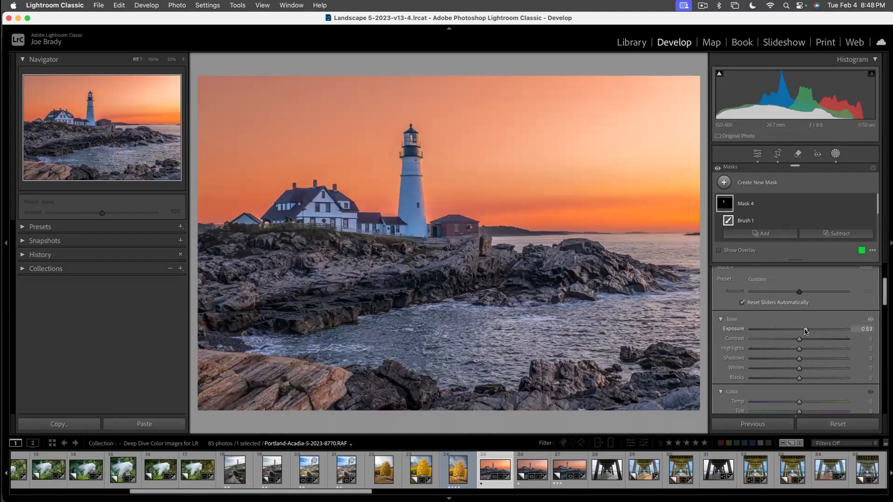
left_click_drag(806, 331, 806, 330)
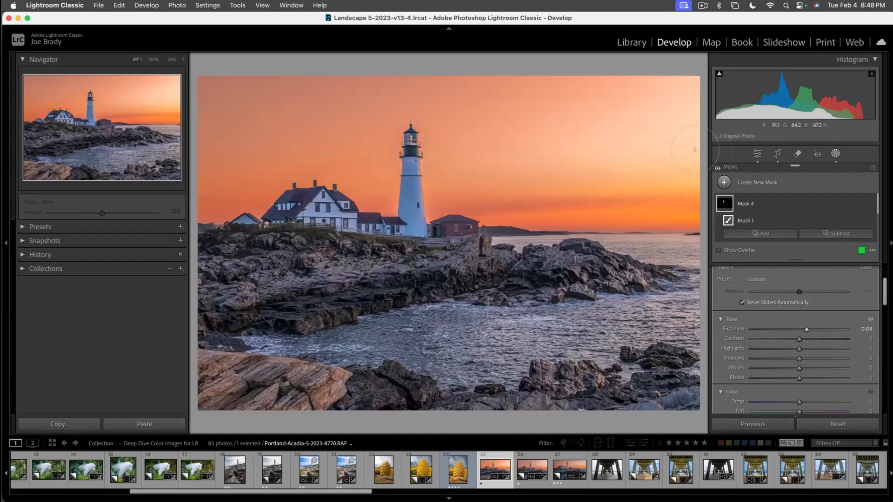
left_click(413, 164)
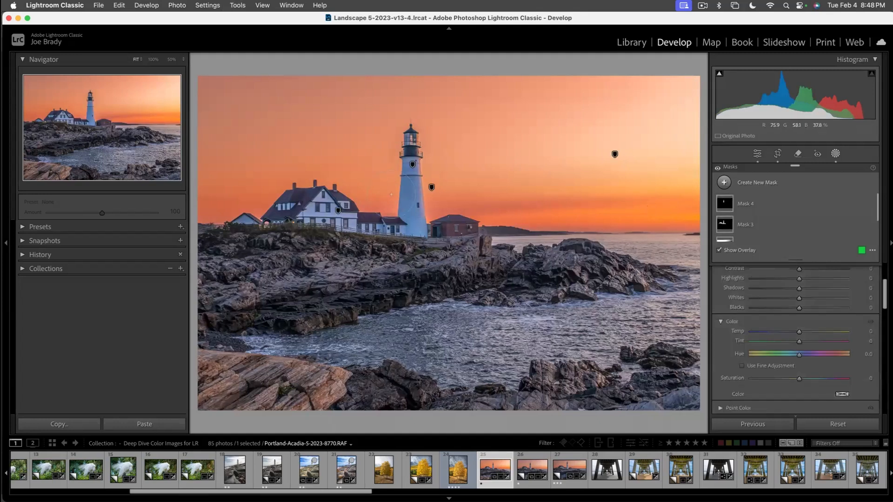
- Brush another mask down the lighthouse's left side and over the buildings, hide the overlay and set its Exposure to -0.30
key("k")
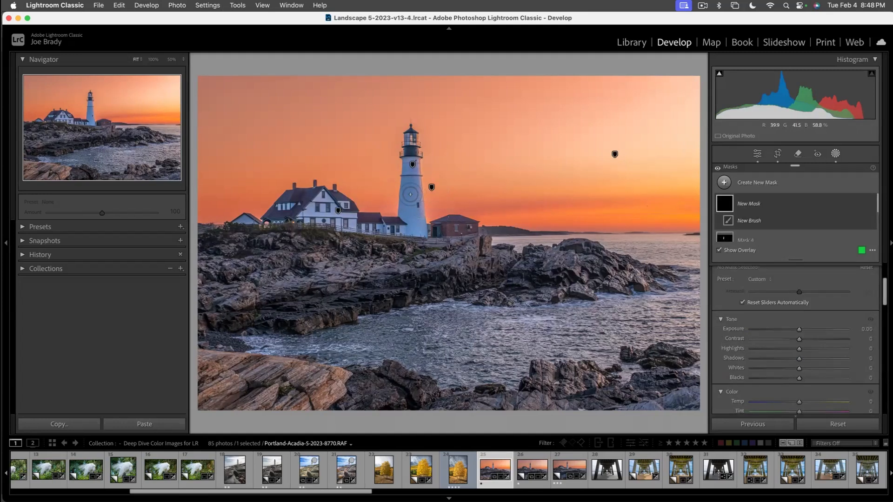
left_click(402, 161)
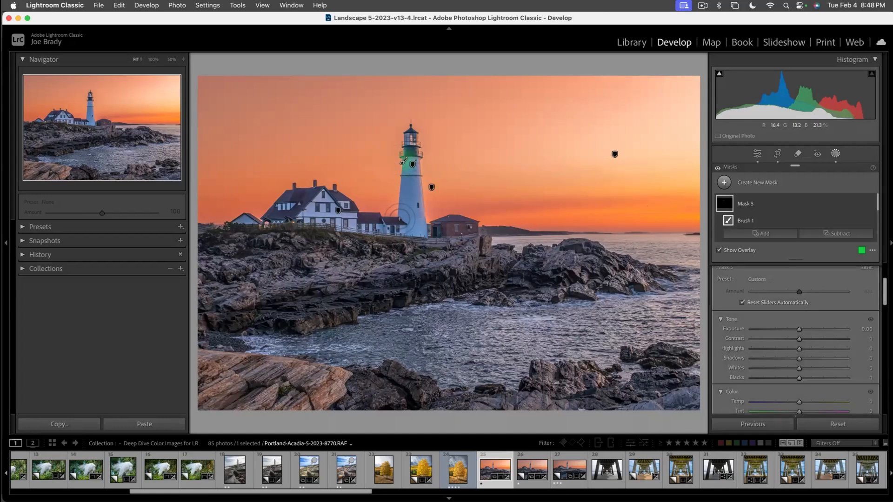
left_click(399, 218, "shift")
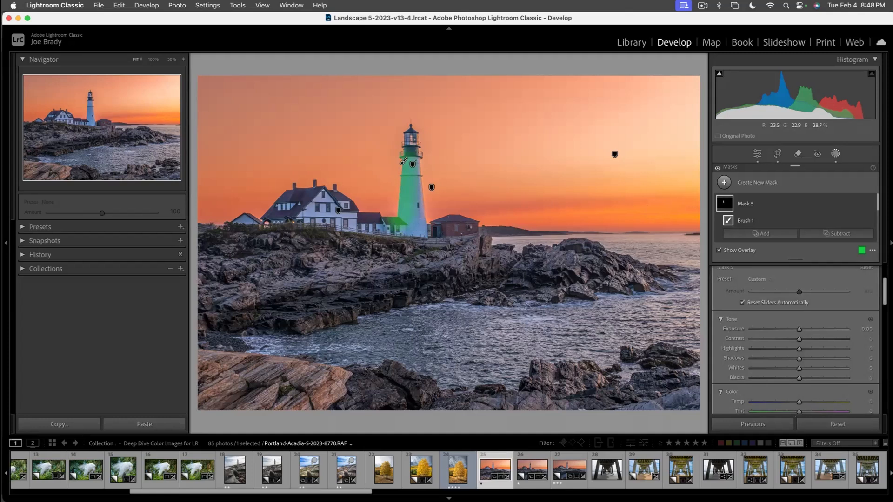
key("o")
left_click_drag(799, 332, 795, 333)
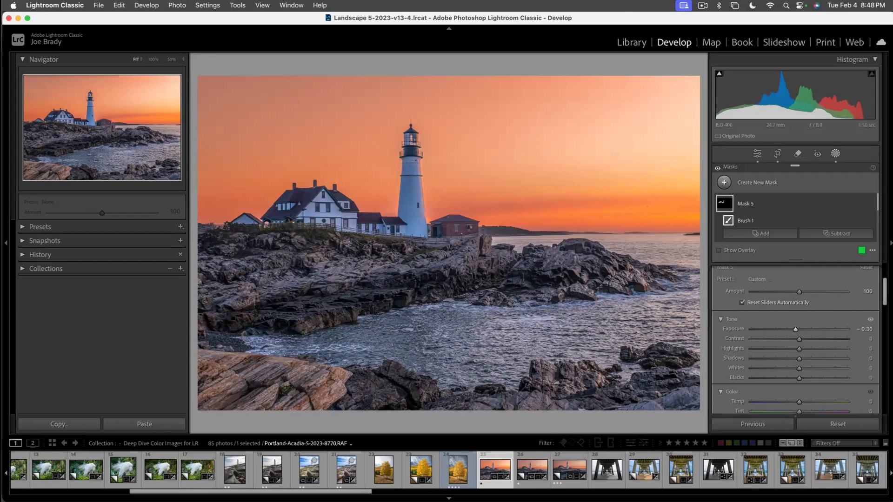
left_click(745, 203)
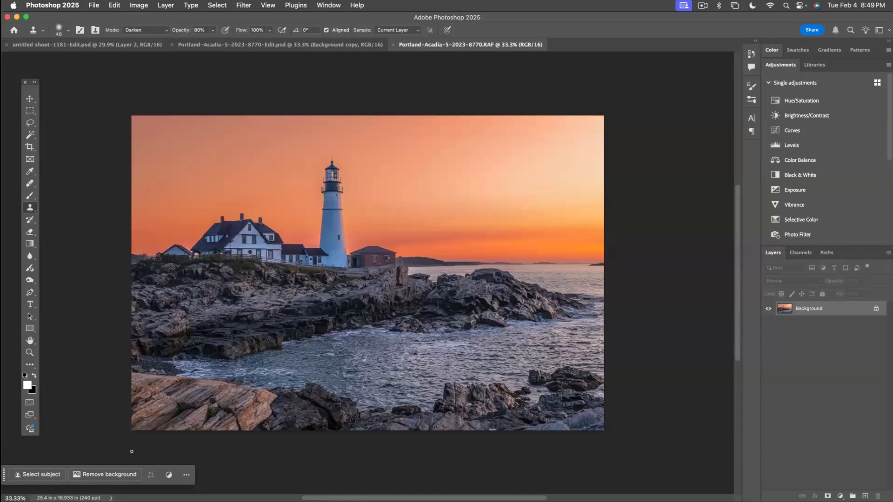
- Switch to Lightroom Classic and send Portland-Acadia-5-2023-8770-Edit.psd / Copy 1 to Photoshop with Edit Original
mouse_move(178, 498)
left_click(91, 480)
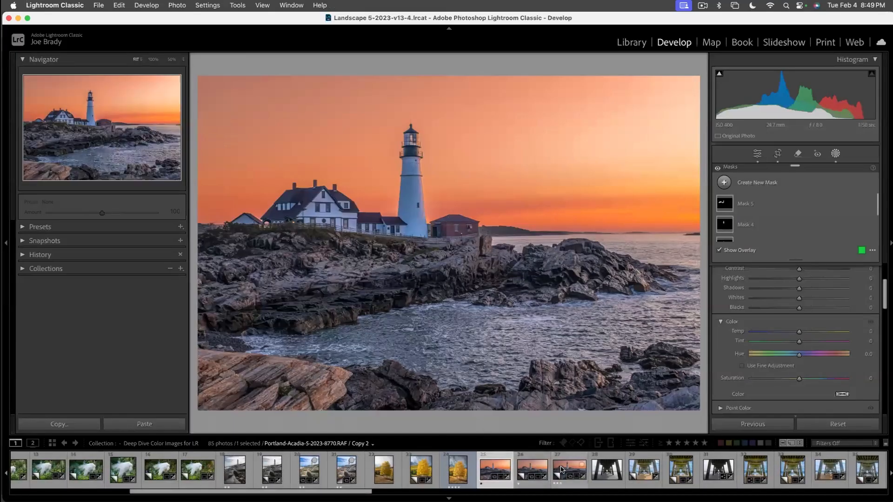
left_click(564, 469)
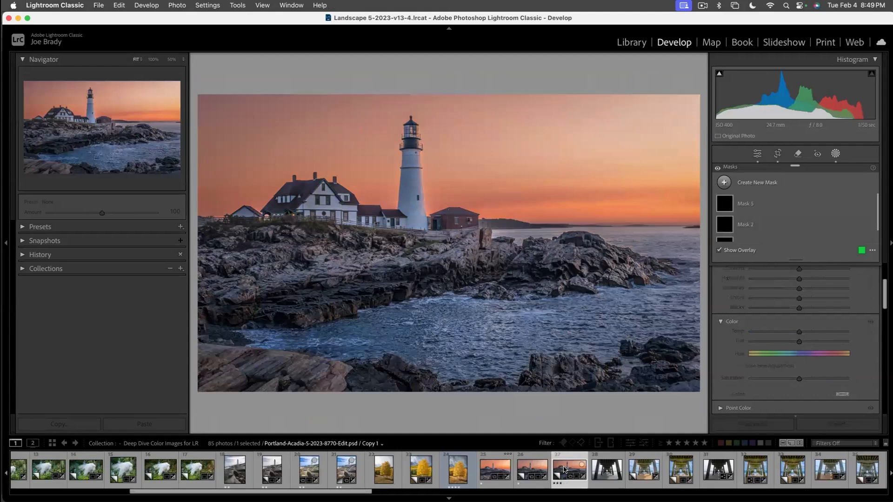
key("super+e")
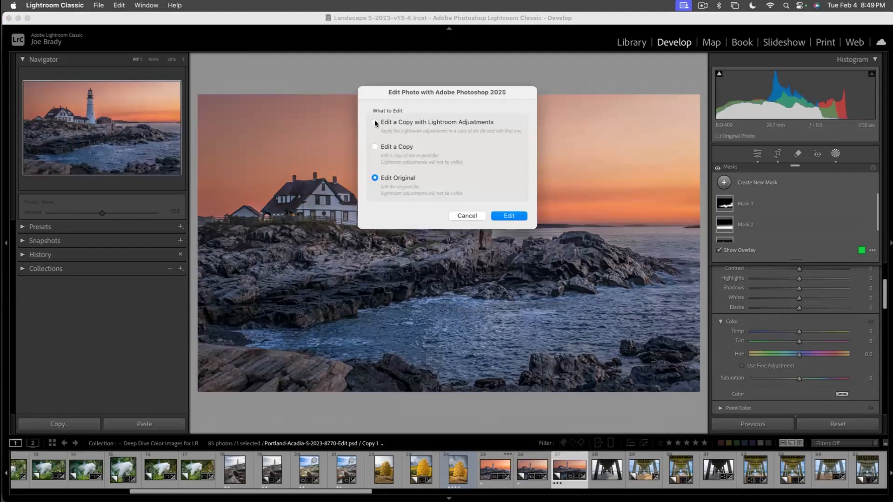
left_click(509, 216)
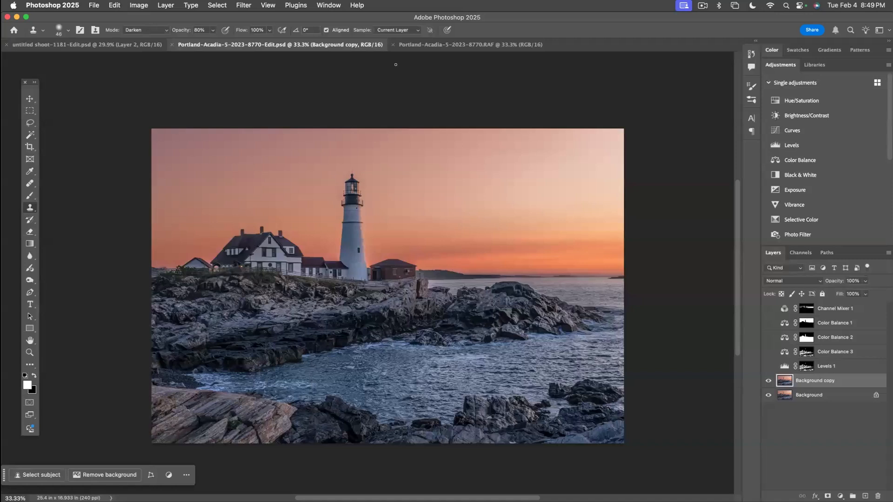
- In the Portland-Acadia-5-2023-8770.RAF document, start a Color Range selection based on Shadows
left_click(445, 46)
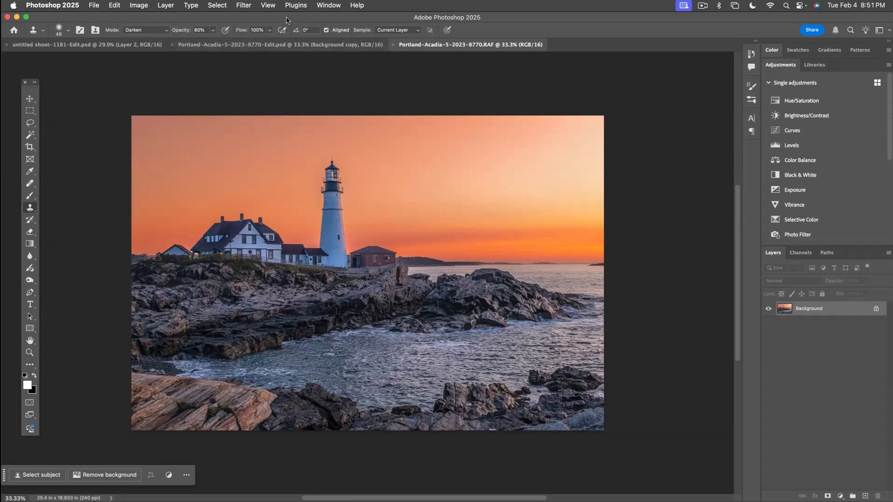
left_click(218, 5)
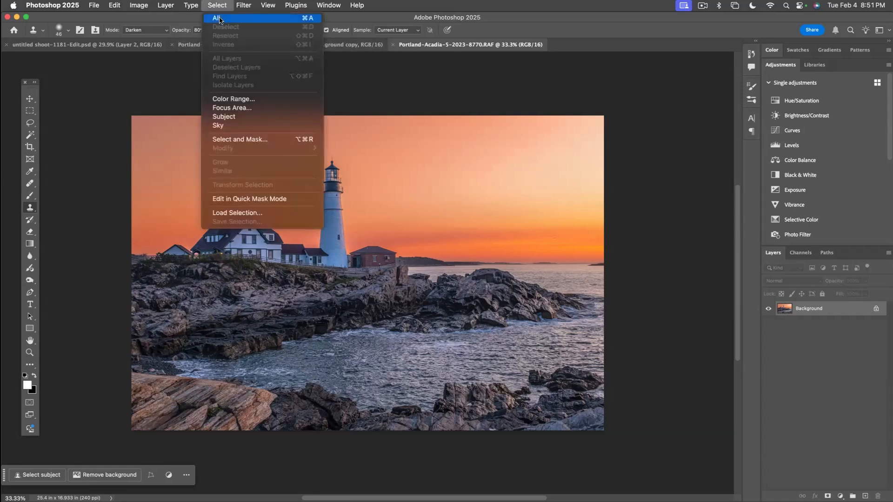
left_click(233, 99)
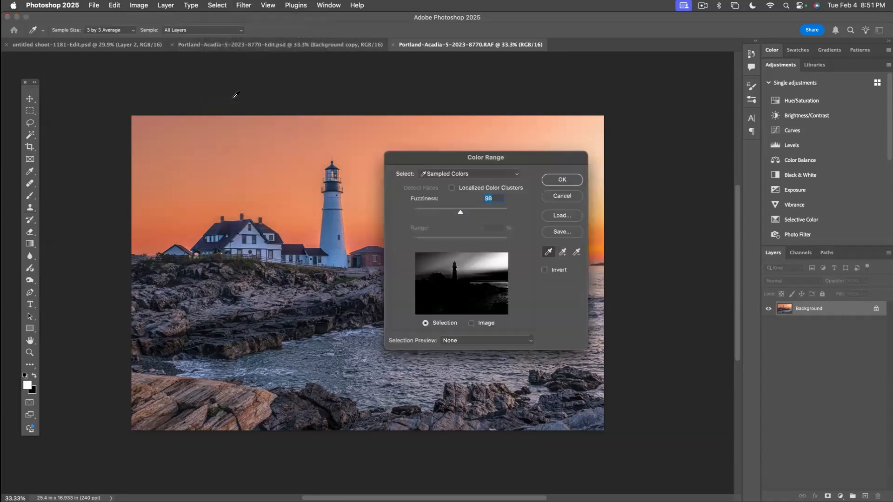
left_click(464, 174)
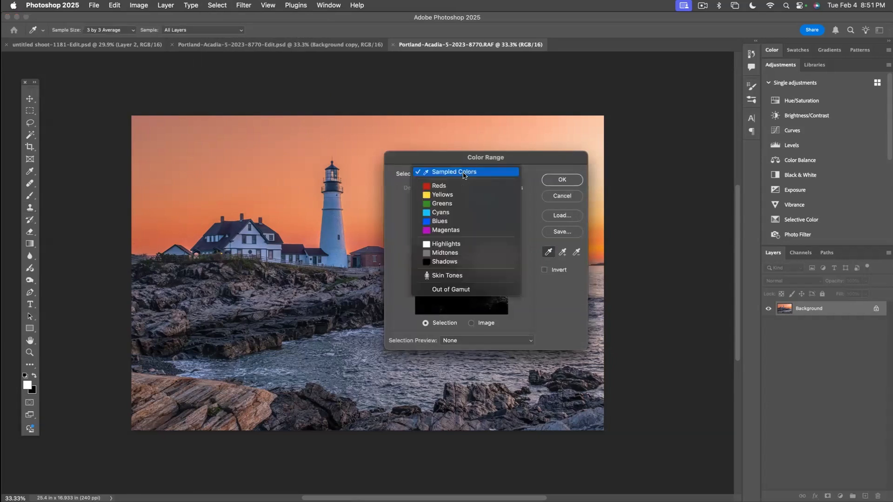
left_click(449, 261)
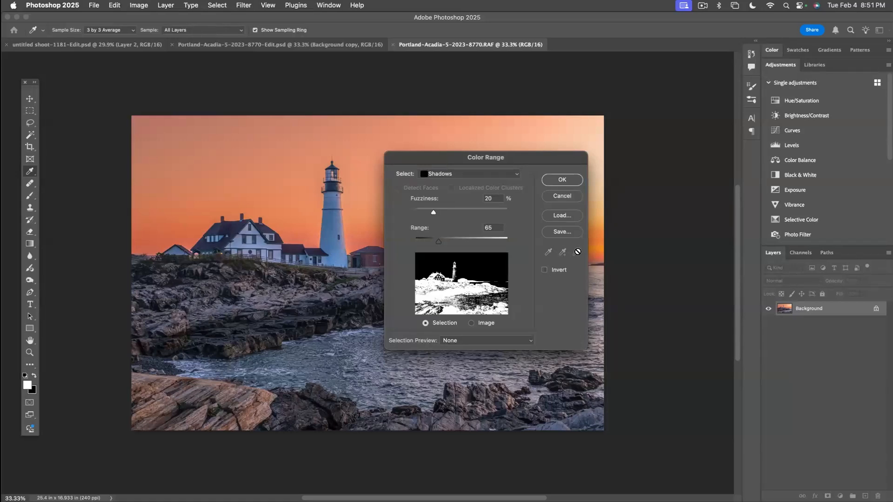
- Narrow the shadow selection to Fuzziness 8% and Range 29, apply it and activate the Clone Stamp tool
left_click(432, 213)
mouse_move(438, 241)
left_mouse_down()
mouse_move(427, 241)
mouse_move(429, 213)
mouse_move(421, 212)
mouse_move(424, 240)
left_mouse_up()
left_click(429, 213)
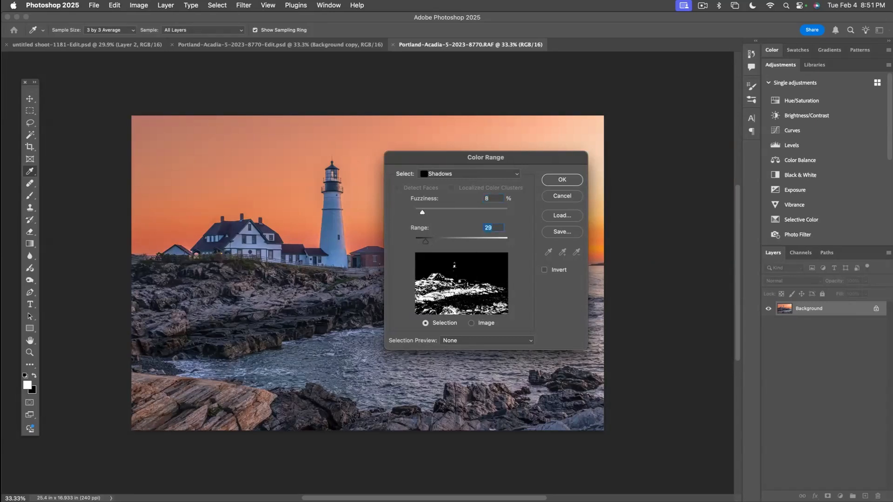
left_click(422, 213)
left_click(562, 179)
key("s")
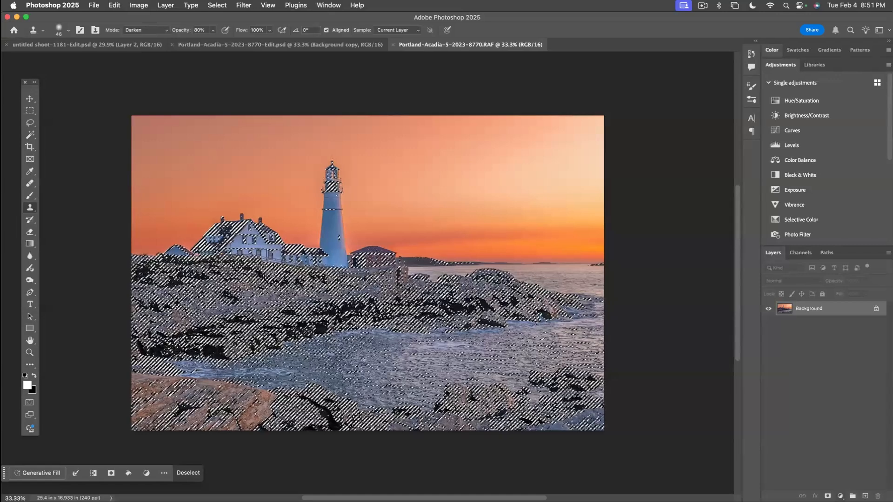
- Add a Levels adjustment layer masked by the shadow selection and display its layer mask alone
left_click(840, 496)
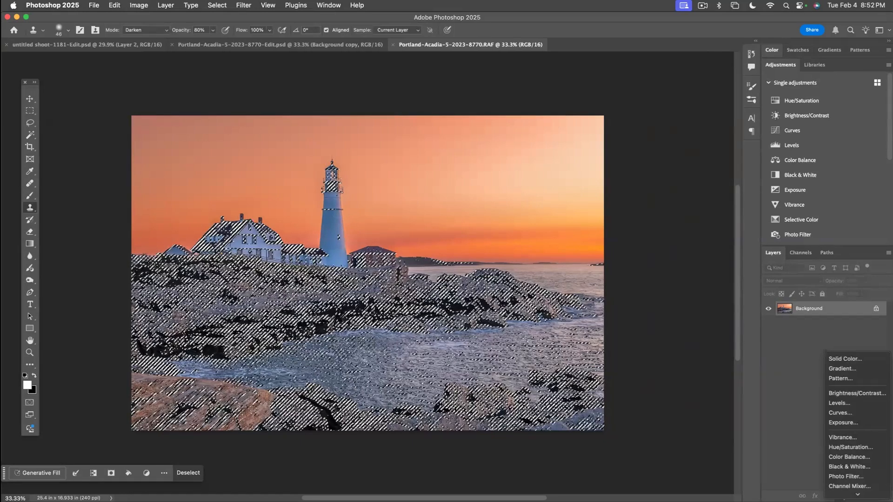
left_click(836, 397)
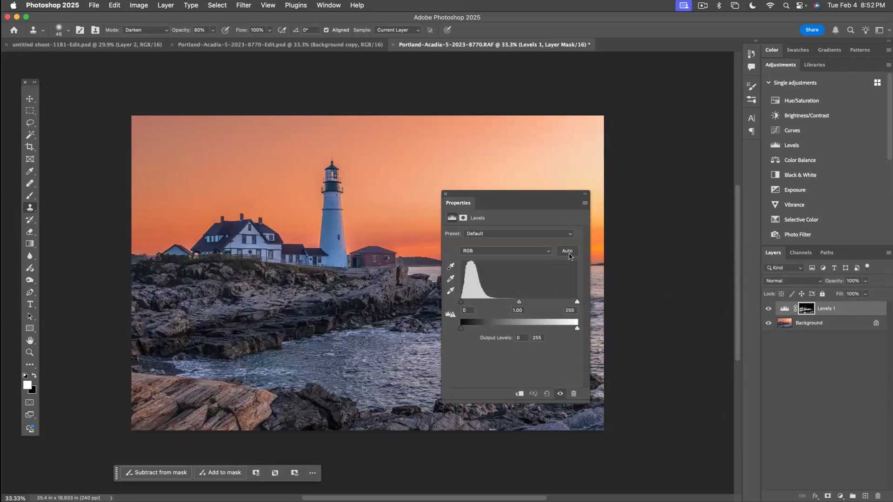
left_click(804, 311, "alt")
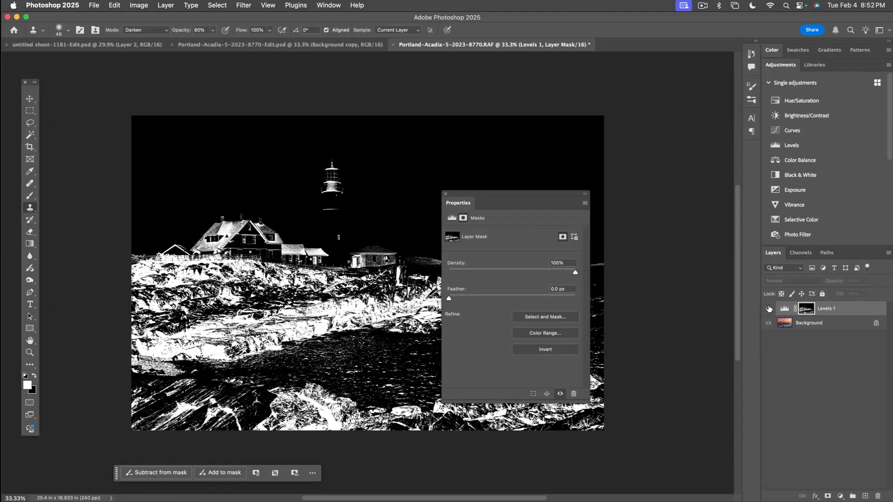
- Leave the mask-only view of the Levels 1 layer and display its Levels settings clear of the foreground
left_click(785, 308)
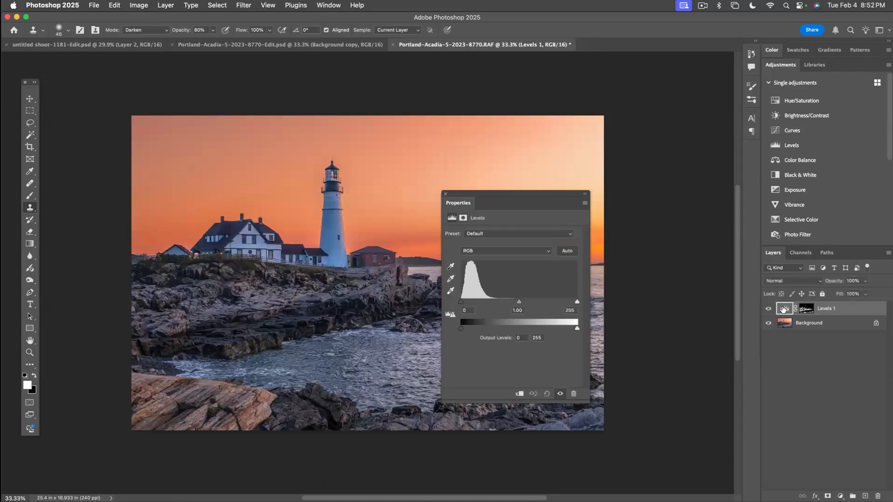
left_click_drag(477, 195, 476, 162)
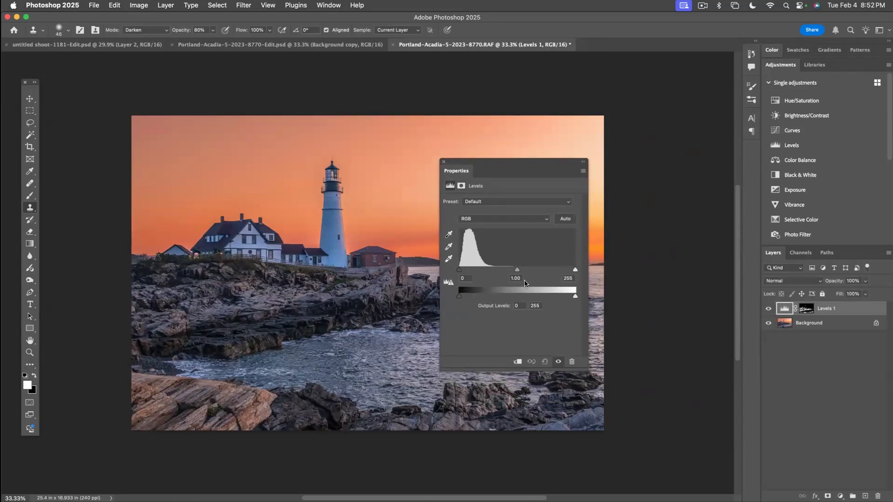
- Try Levels midtones of 1.06 and a black input of 27 on the masked shadows, returning the black input to 0
mouse_move(518, 272)
left_mouse_down()
mouse_move(486, 272)
mouse_move(561, 272)
mouse_move(469, 273)
mouse_move(557, 272)
mouse_move(507, 271)
mouse_move(514, 271)
left_mouse_up()
mouse_move(458, 268)
left_mouse_down()
mouse_move(482, 269)
mouse_move(448, 269)
mouse_move(474, 268)
mouse_move(459, 268)
left_mouse_up()
left_click_drag(458, 270, 471, 269)
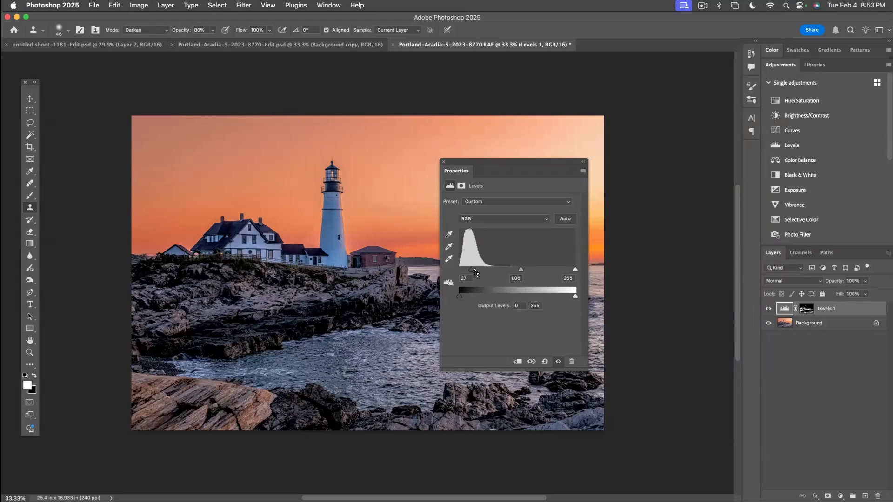
left_click_drag(470, 272, 456, 272)
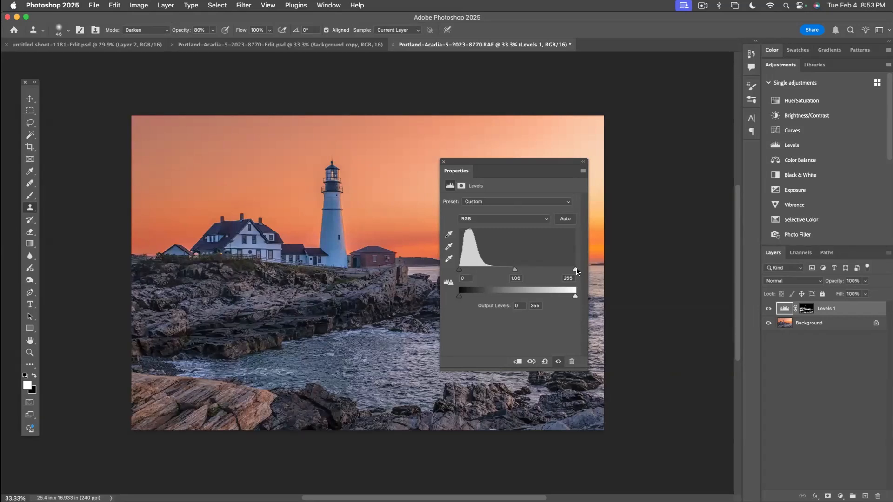
- Try a Levels white input of 29 and midtones of 0.50, returning them to 255 and 1.00
left_click_drag(575, 271, 472, 270)
left_click_drag(473, 270, 472, 271)
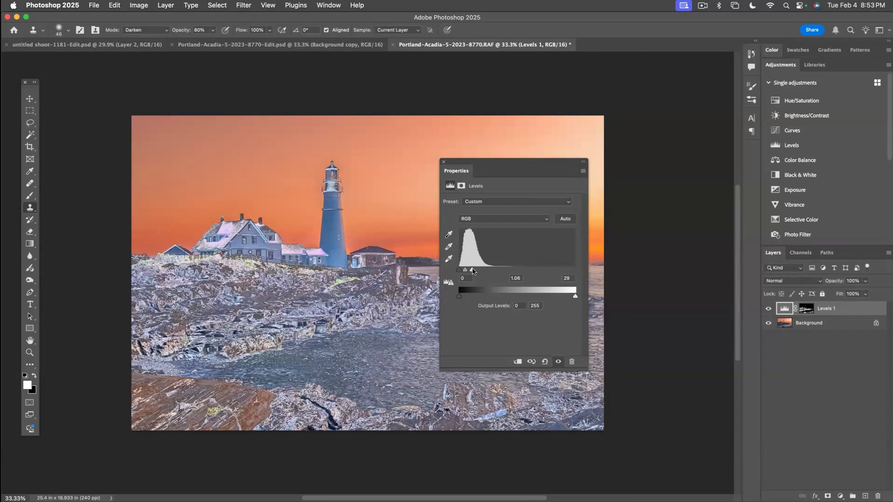
left_click_drag(473, 269, 596, 286)
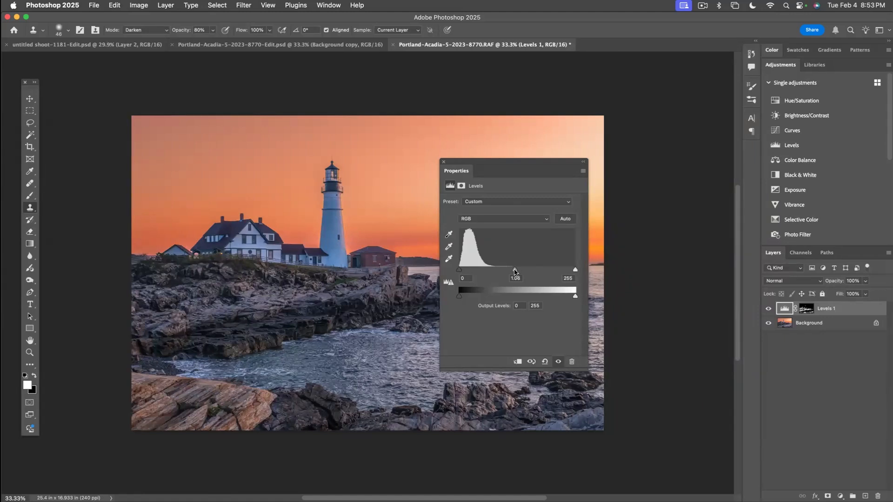
left_click_drag(515, 271, 546, 271)
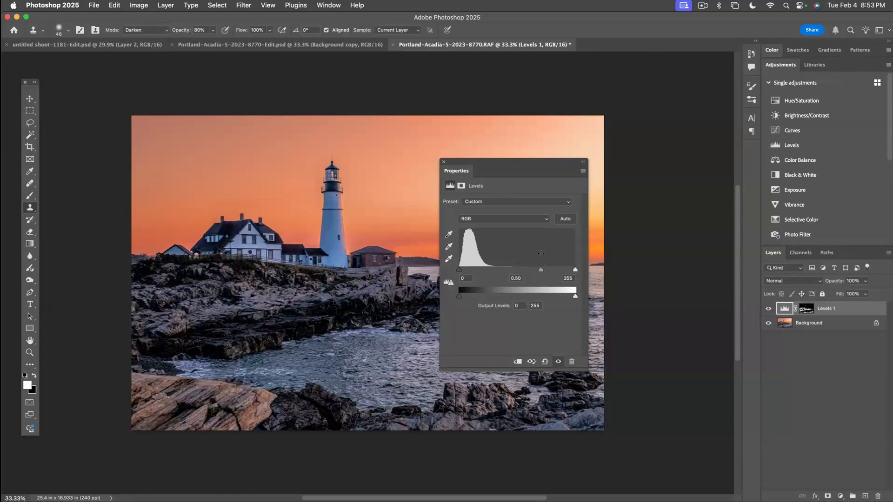
left_click_drag(541, 269, 517, 271)
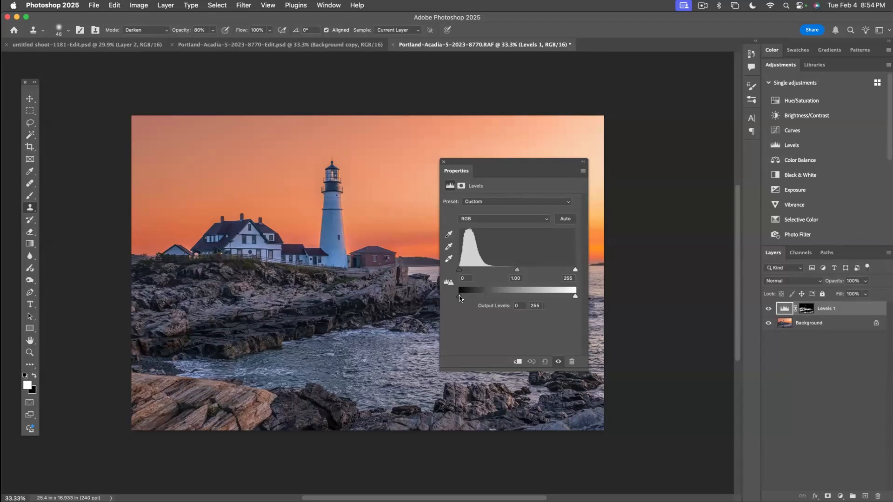
- Lift the masked shadows by setting the Levels black output level to 10, and close the adjustment's settings
mouse_move(459, 298)
left_mouse_down()
mouse_move(508, 297)
mouse_move(452, 298)
left_mouse_up()
left_click_drag(459, 298, 463, 299)
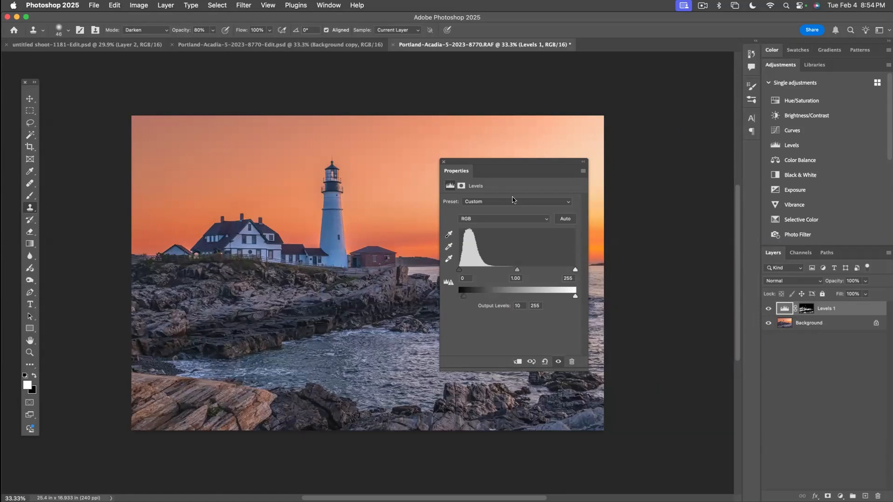
left_click(443, 162)
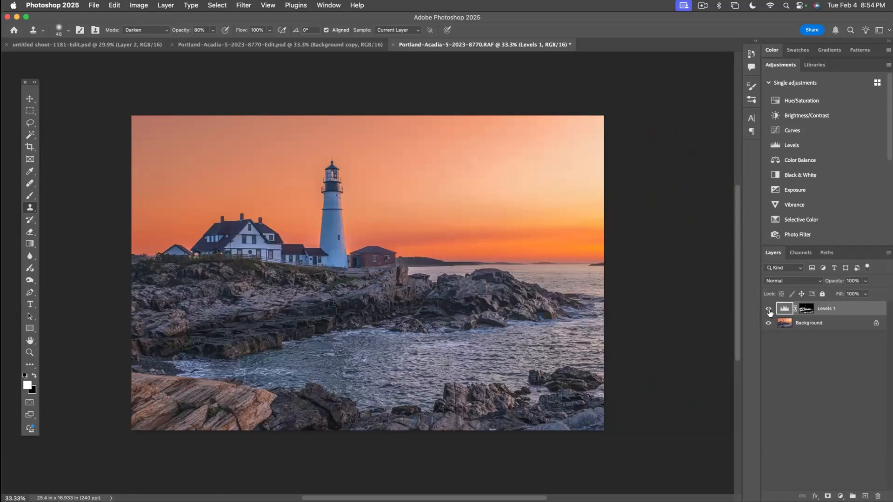
- Compare the rocks and water up close with and without the Levels 1 layer
left_click(769, 310)
left_click(768, 310)
left_click(29, 352)
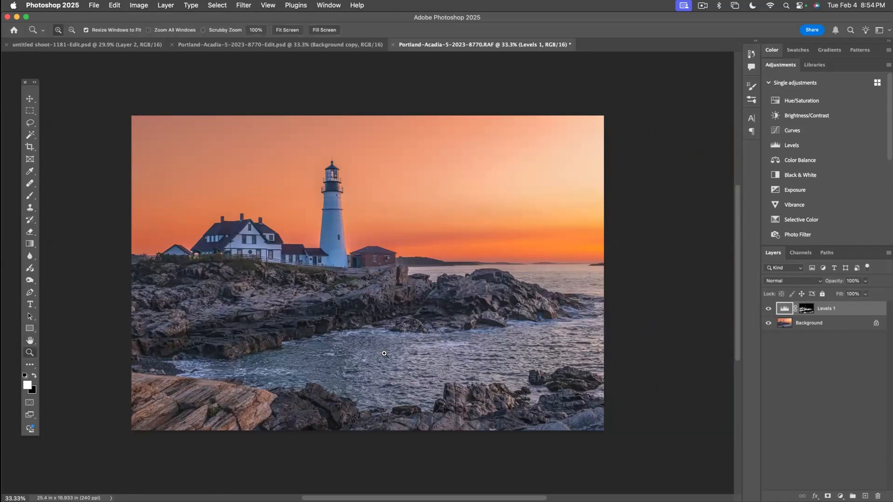
left_click(382, 354)
left_click(381, 354)
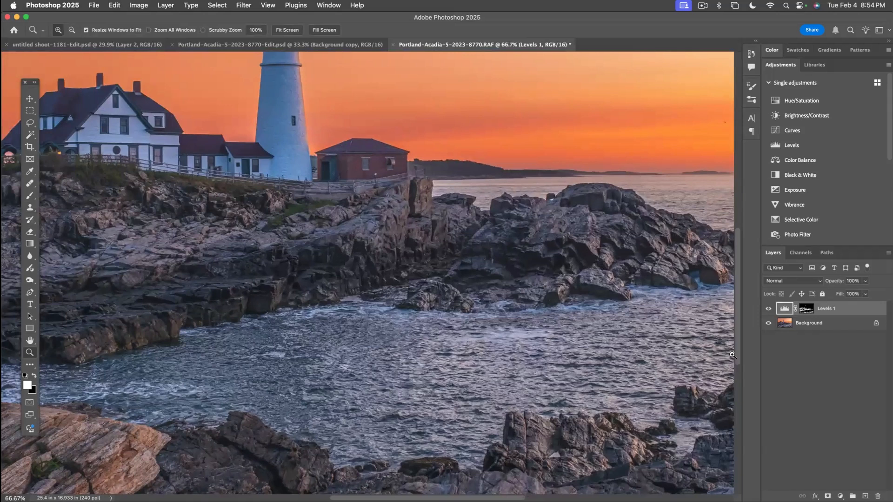
left_click(768, 310)
left_click(769, 310)
left_click(768, 311)
left_click(769, 310)
left_click(767, 309)
left_click(767, 309)
- Add a Curves adjustment layer and place points on its RGB curve at the quarter tones, midtones and three-quarter tones
left_click(840, 496)
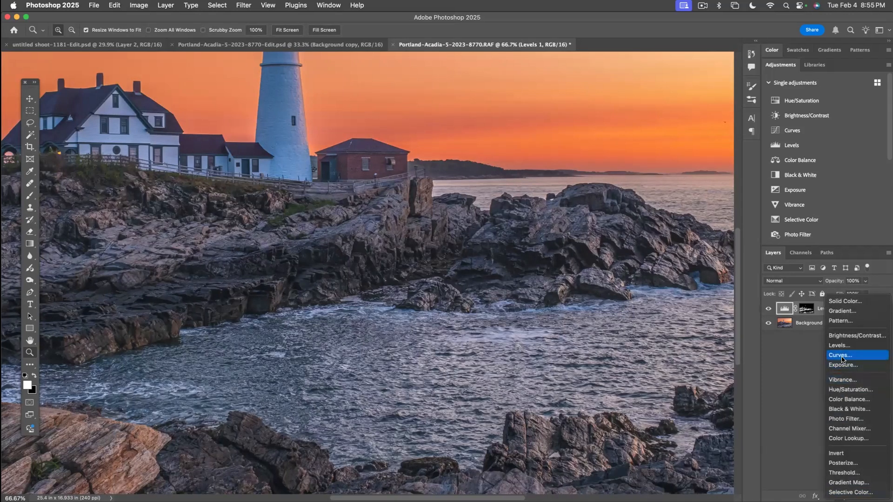
left_click(842, 358)
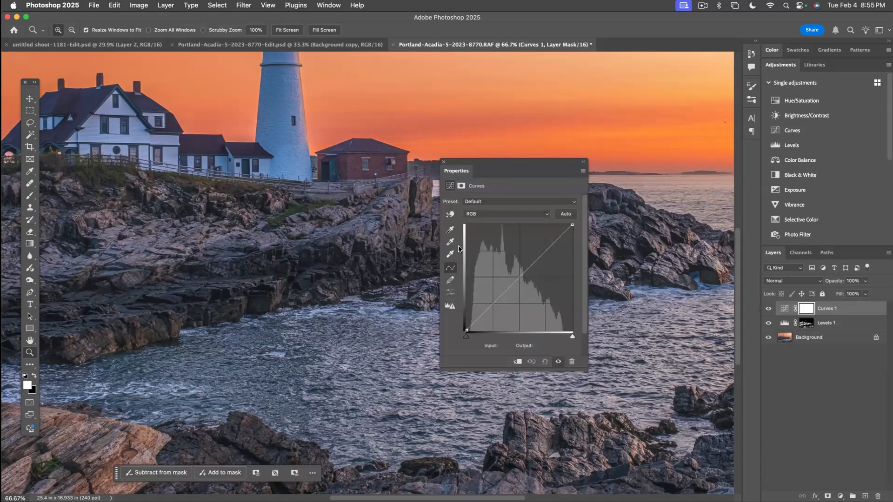
key("super+0")
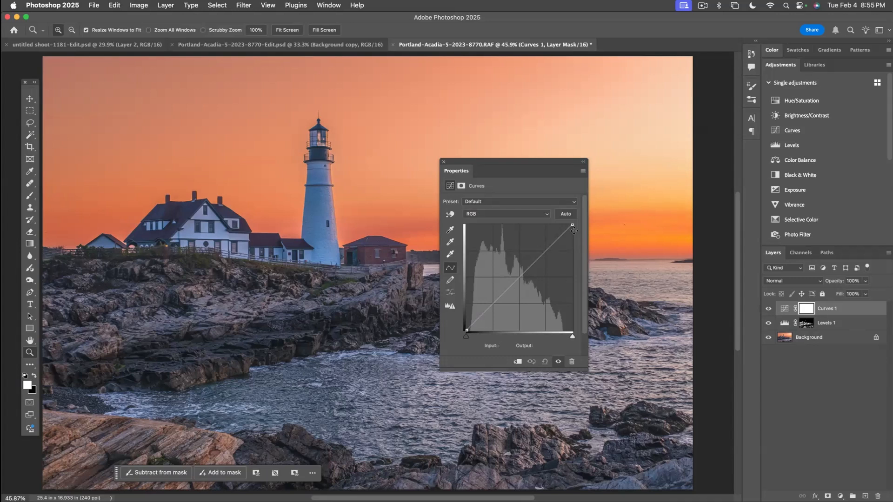
left_click(493, 303)
left_click(519, 277)
left_click(546, 252)
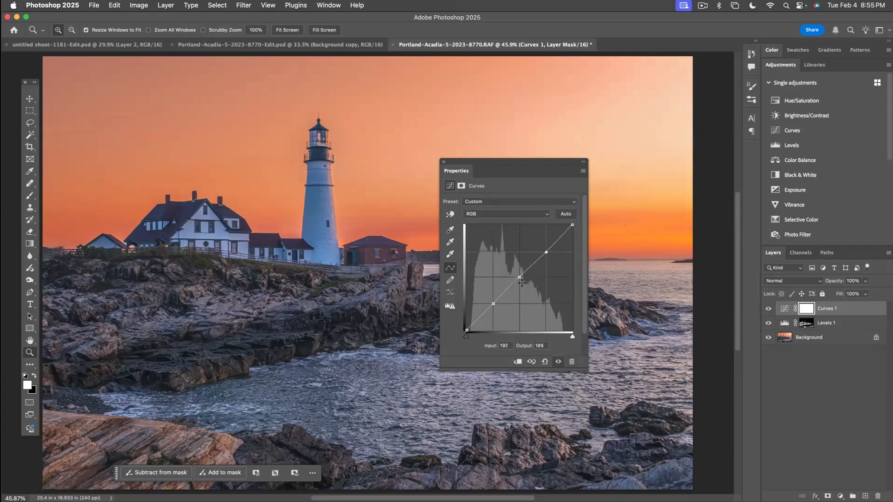
- Raise the midtone and highlight points of the RGB curve and hold the shadow point at input 63, output 63
left_click_drag(520, 277, 520, 270)
left_click_drag(494, 306, 494, 302)
left_click_drag(546, 252, 547, 243)
left_click(494, 303)
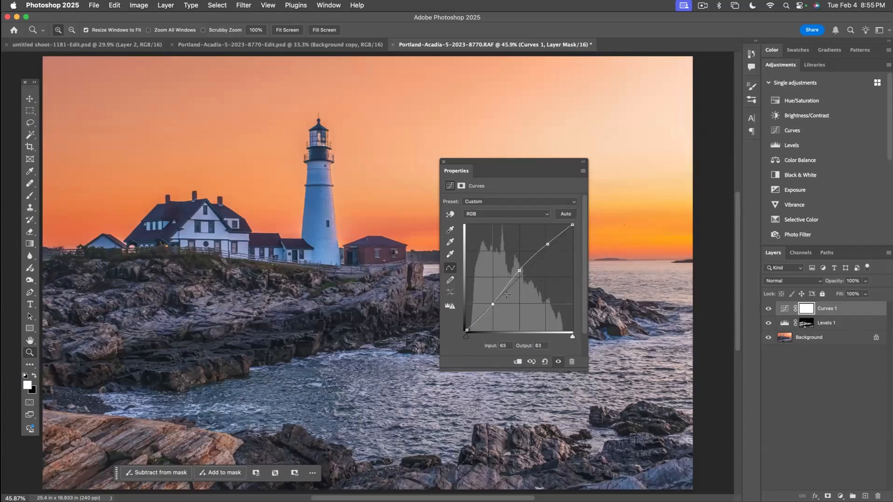
- Compare the whole image with and without the Curves 1 layer
left_click(768, 309)
left_click(767, 310)
left_click(768, 309)
left_click(768, 310)
left_click(767, 310)
left_click(768, 310)
left_click(768, 310)
left_click(768, 310)
- Select the sky automatically from the Background layer
left_click(786, 339)
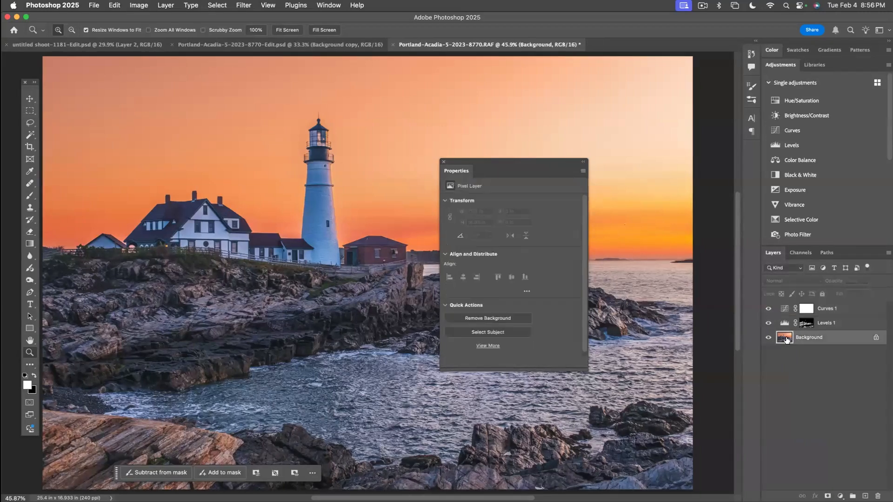
left_click(216, 6)
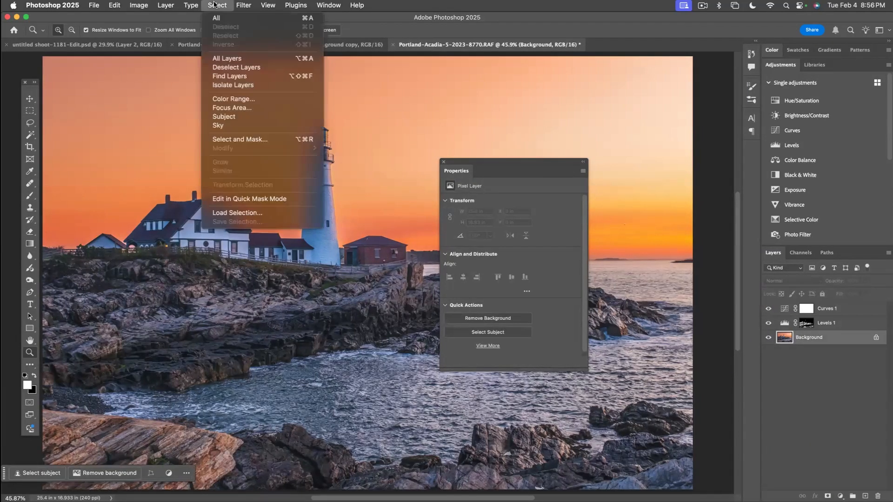
left_click(238, 123)
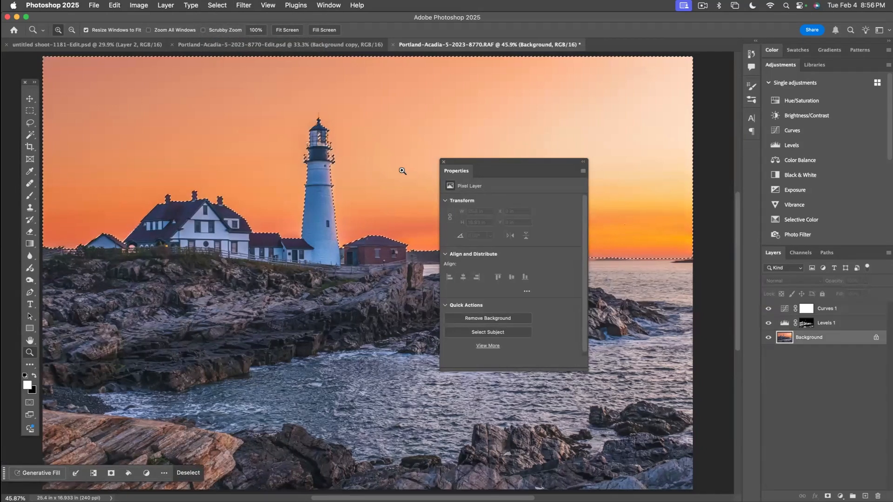
- Fill the selected sky with black on the Curves 1 layer mask and deselect it
left_click(807, 312)
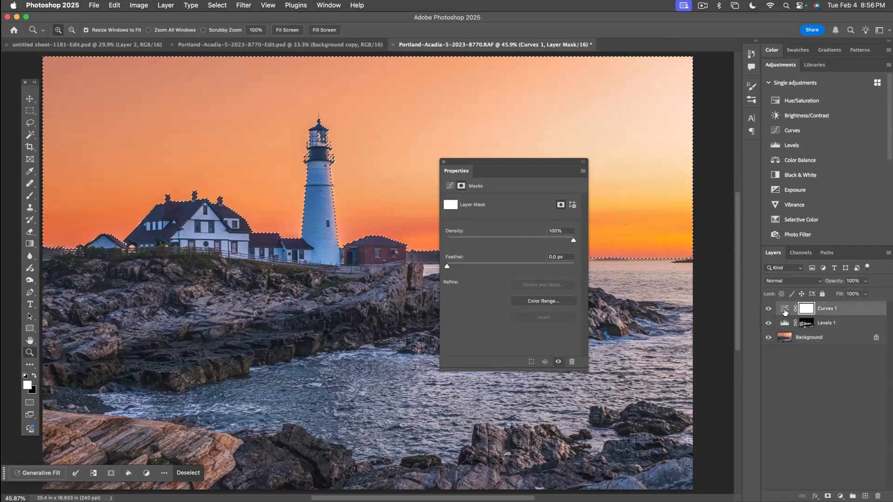
left_click(34, 377)
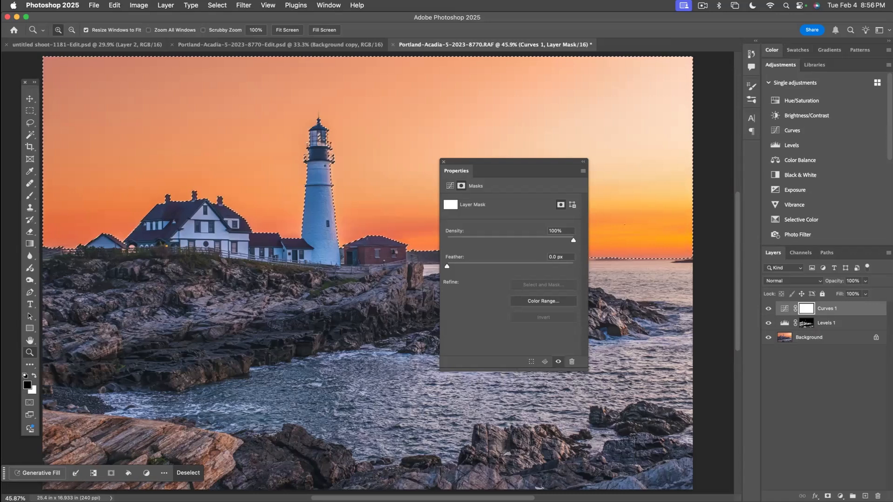
key("alt+BackSpace")
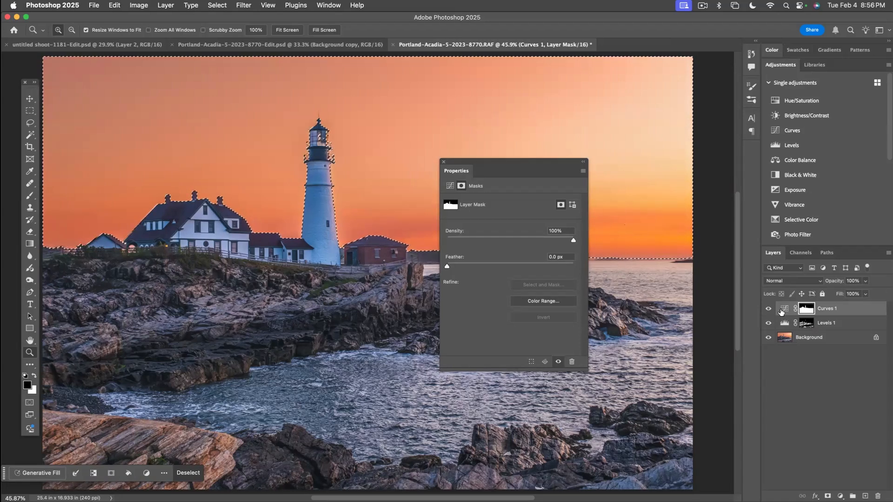
key("super+d")
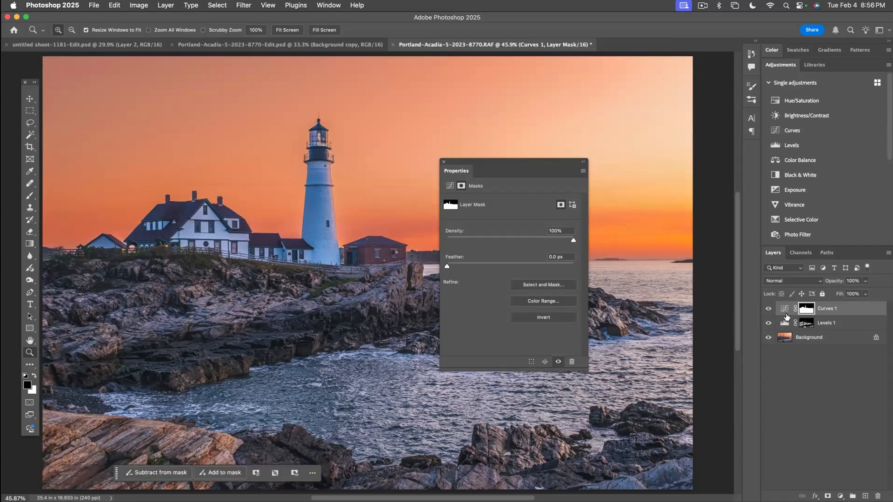
- Inspect the Curves 1 layer mask alone, and compare the image with and without the masked curve
left_click(809, 312, "alt")
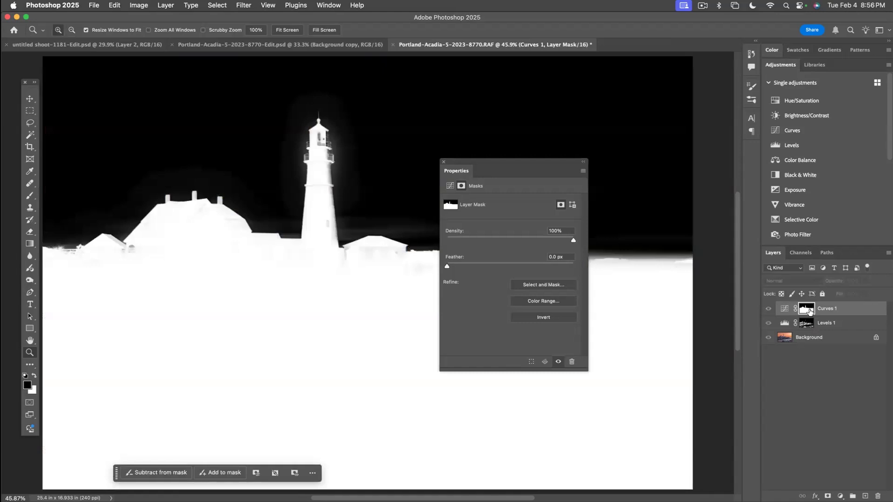
left_click(785, 308)
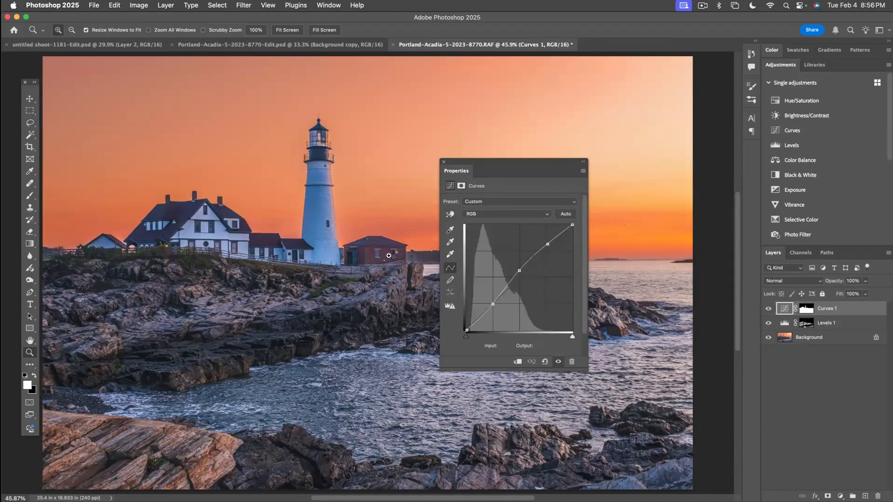
left_click(768, 309)
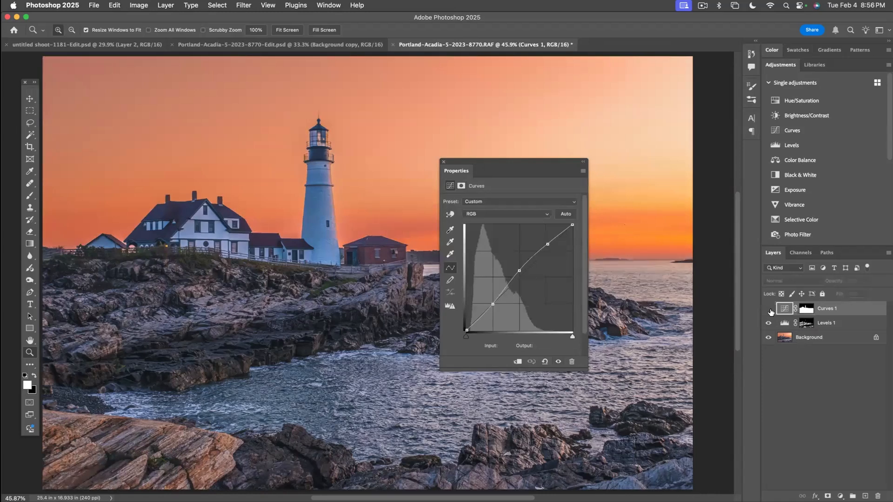
left_click(769, 310)
left_click(770, 310)
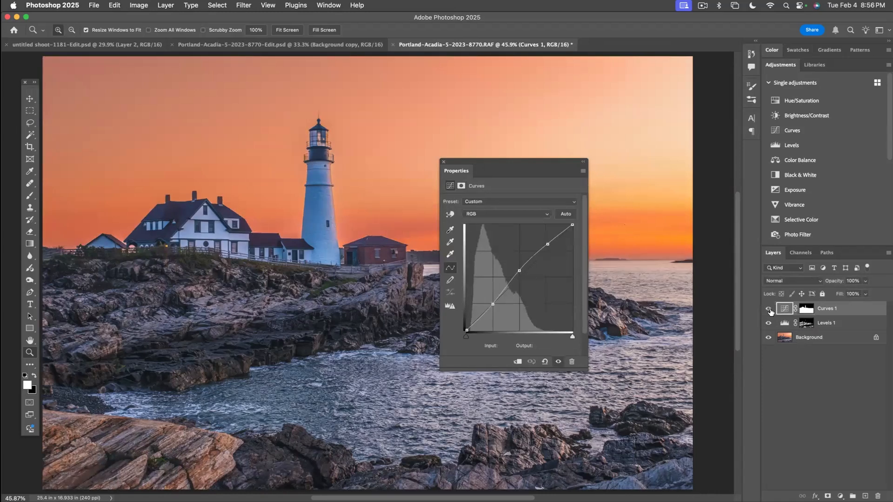
left_click(769, 309)
left_click(769, 309)
left_click(769, 310)
left_click(770, 309)
left_click(442, 162)
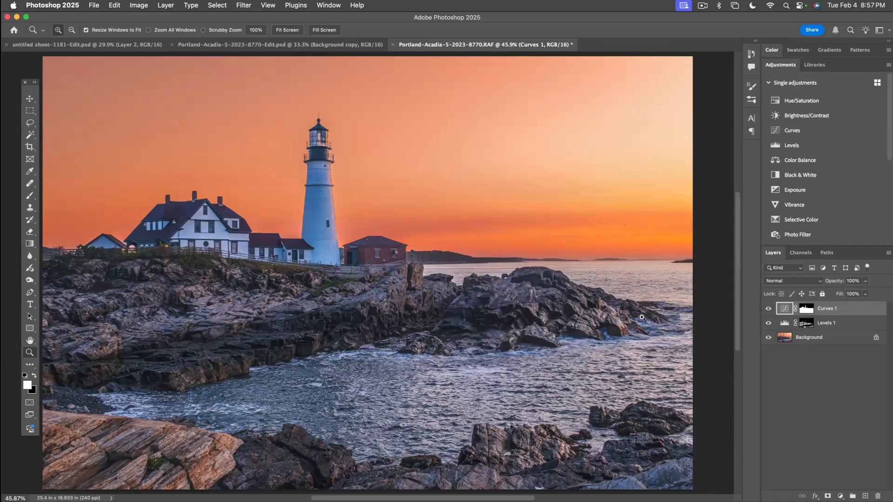
- Try the Red channel of the Curves 1 adjustment, undo the last change and return to the visible layer's RGB curve
double_click(784, 312)
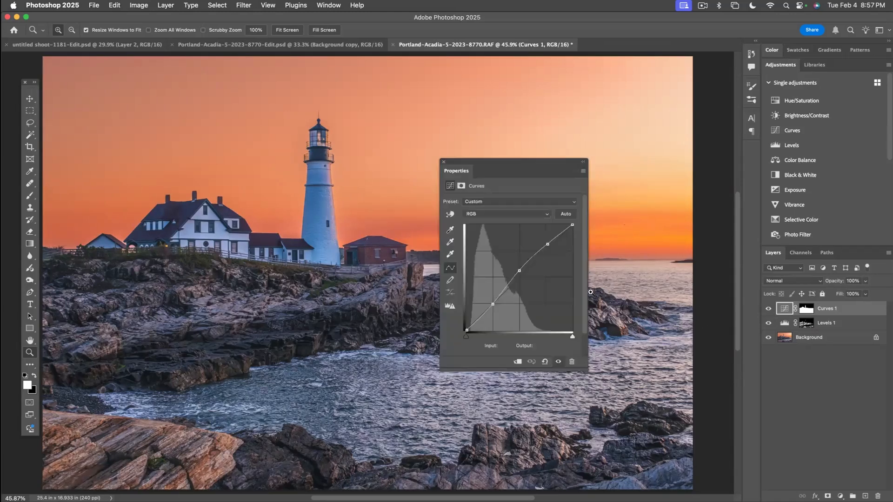
left_click(501, 216)
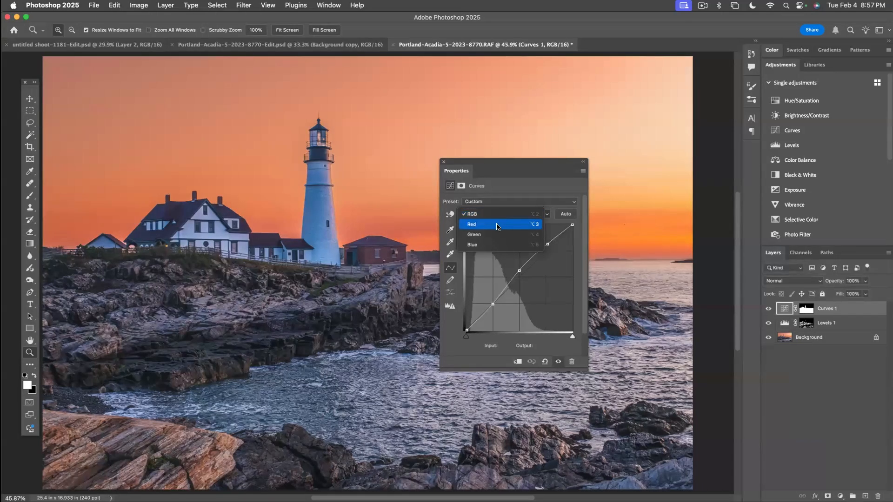
left_click(497, 225)
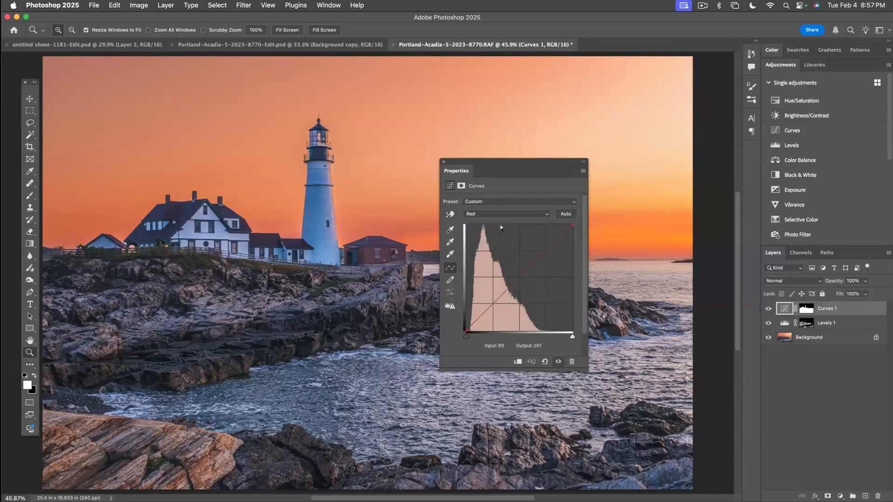
key("super+z")
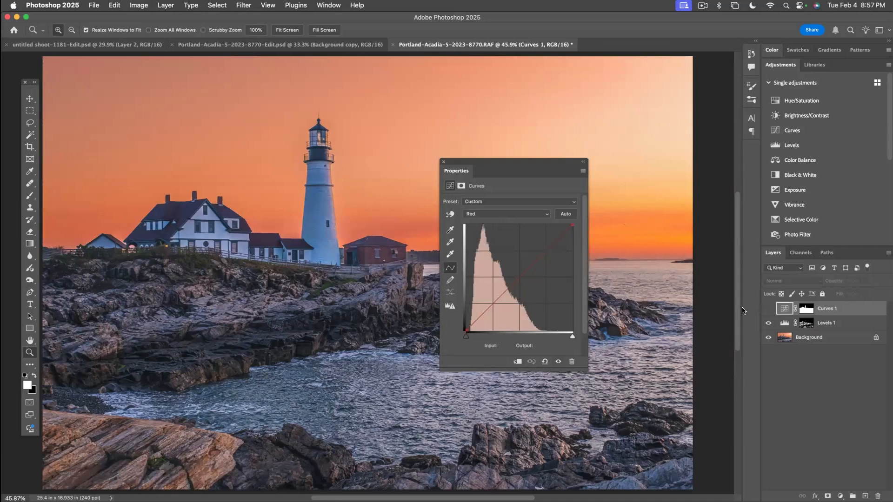
left_click(785, 311)
left_click(769, 309)
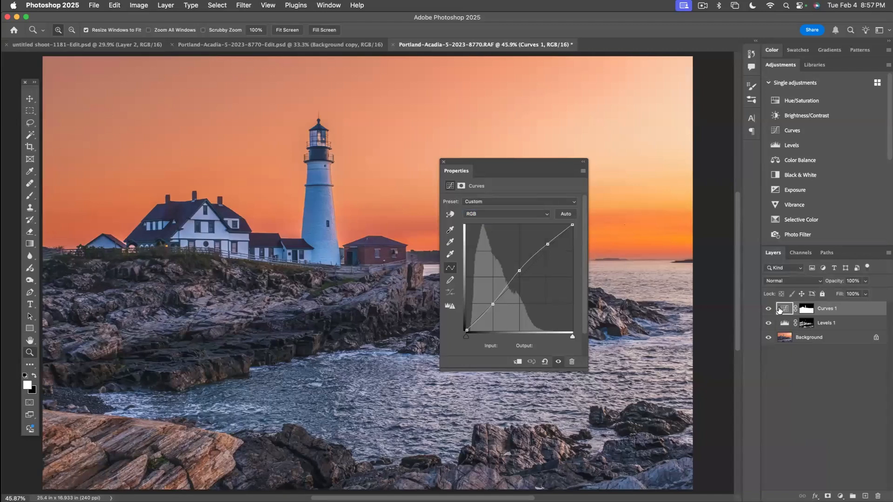
- Duplicate the Curves 1 adjustment layer together with its sky-excluding mask
left_click_drag(785, 309, 865, 496)
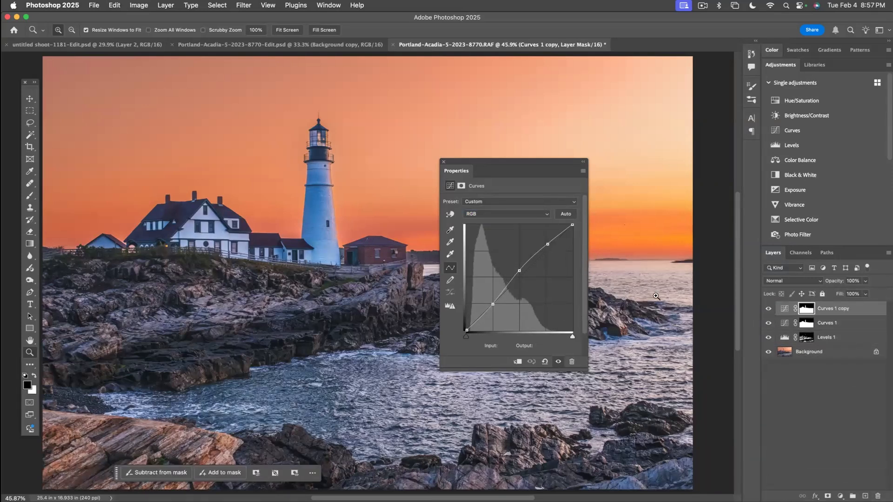
- Compare the image with and without the Curves 1 copy layer
left_click(769, 309)
left_click(768, 309)
left_click(768, 310)
left_click(768, 309)
left_click(769, 309)
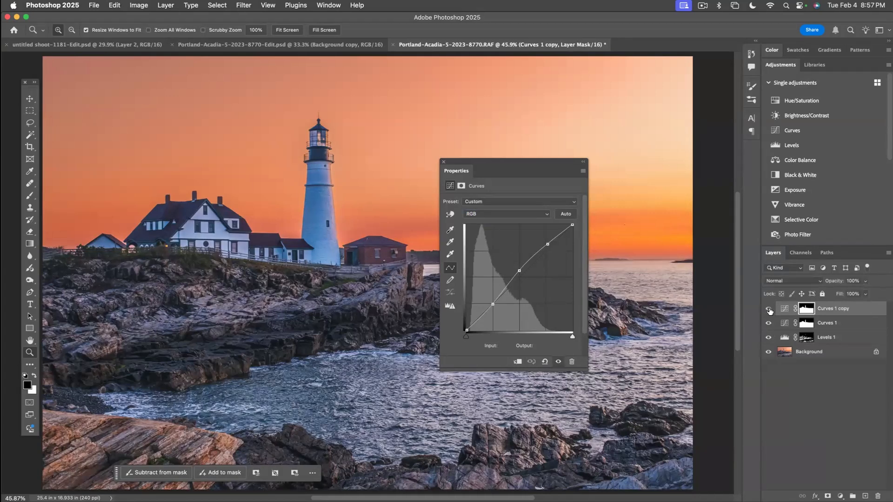
left_click(768, 310)
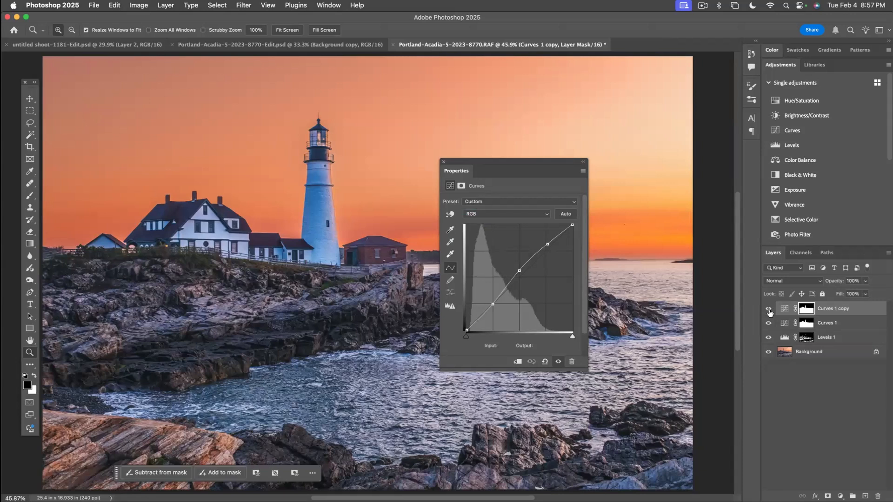
left_click(768, 310)
left_click(769, 310)
- Lower the Curves 1 copy layer's opacity to 45% and compare the image with and without it
left_click_drag(865, 283, 841, 295)
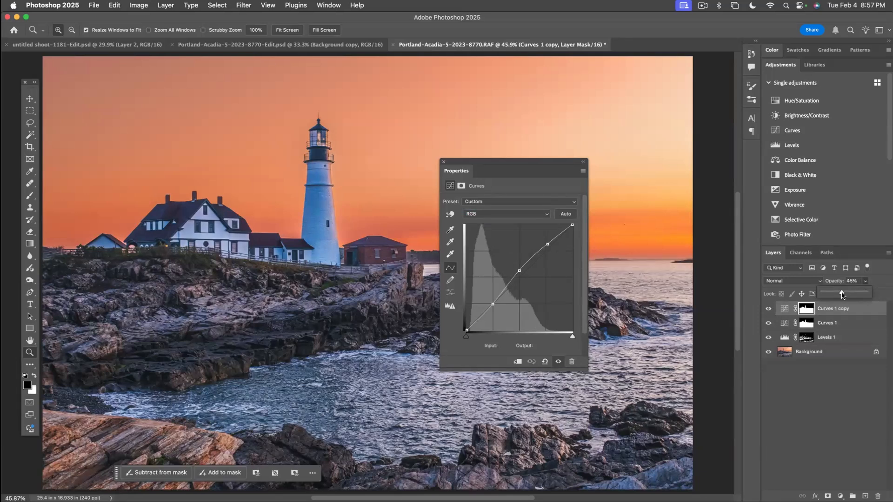
left_click(769, 310)
left_click(769, 311)
left_click(769, 310)
left_click(768, 309)
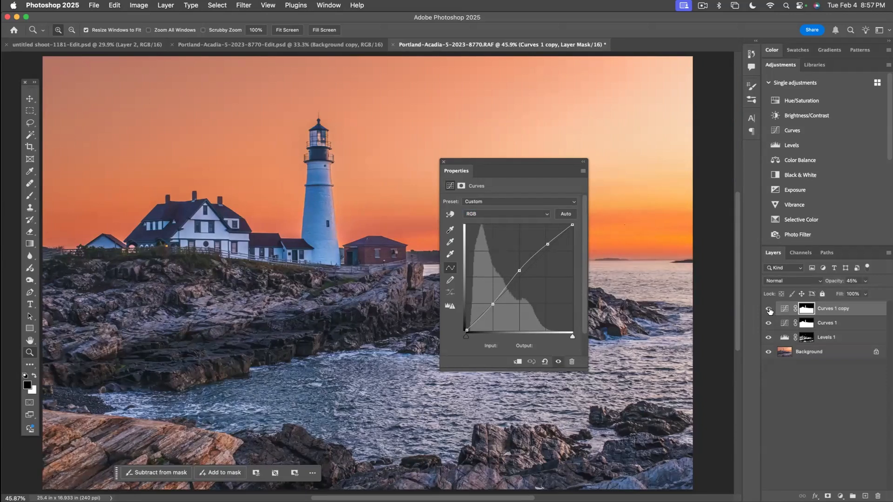
left_click(768, 309)
left_click(768, 310)
- Try clipping the Curves 1 copy layer to Curves 1, inspect its mask alone, and release the clipping
key("alt")
key("super+alt+g")
left_click(813, 311, "alt")
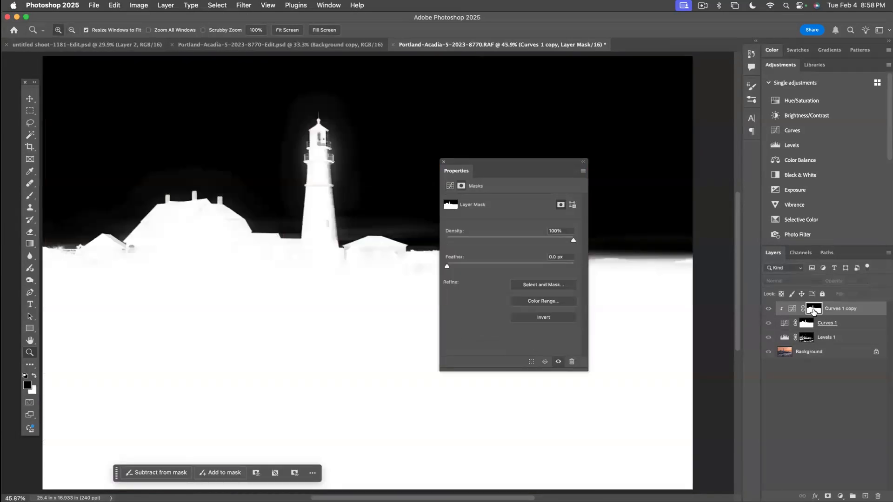
left_click(793, 310)
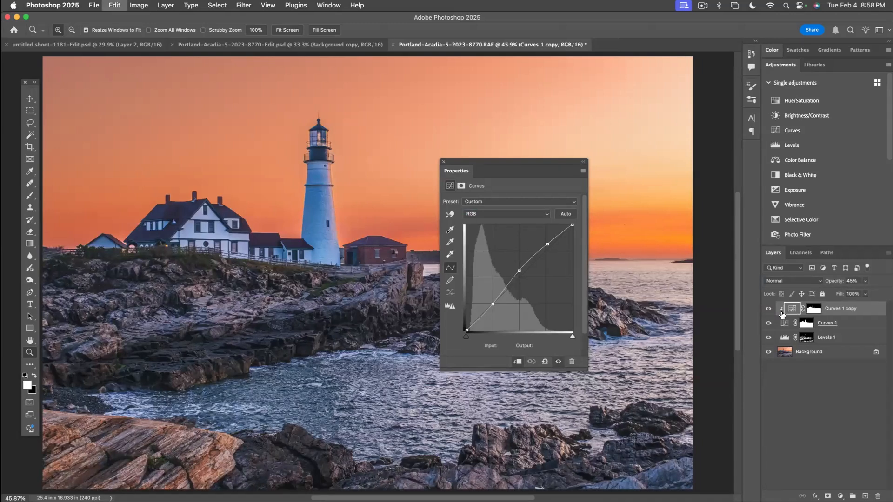
key("super+alt+g")
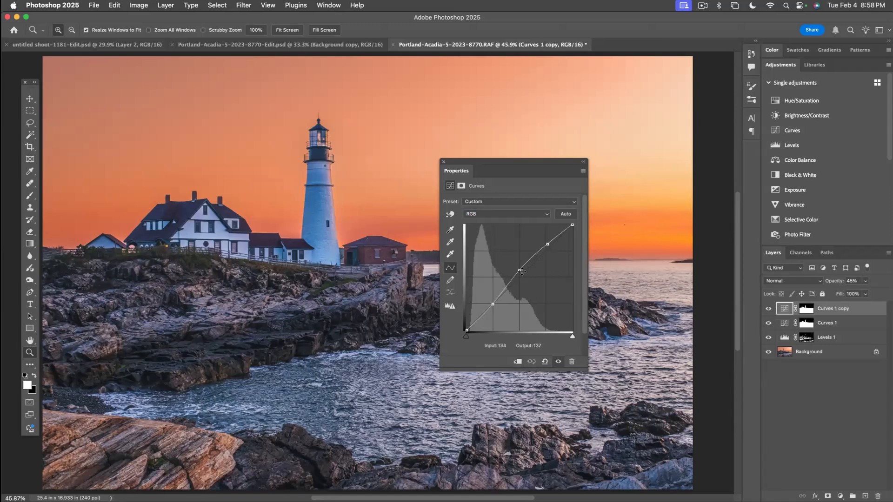
- Try the Red channel of the Curves 1 copy adjustment, undo the last change and show the layer again
left_click(498, 215)
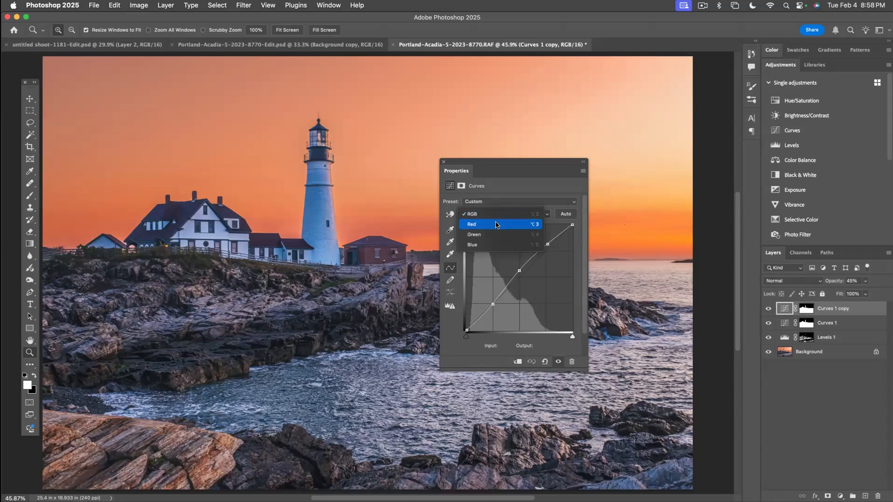
left_click(496, 225)
key("super+z")
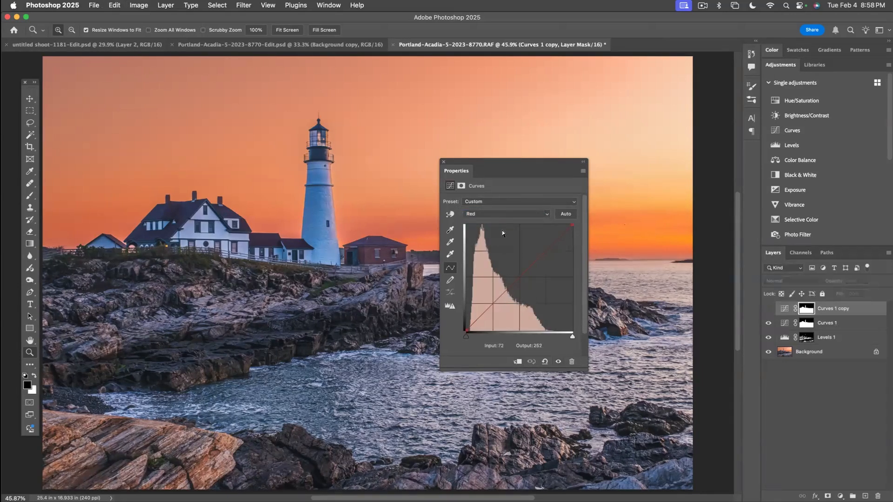
left_click(768, 309)
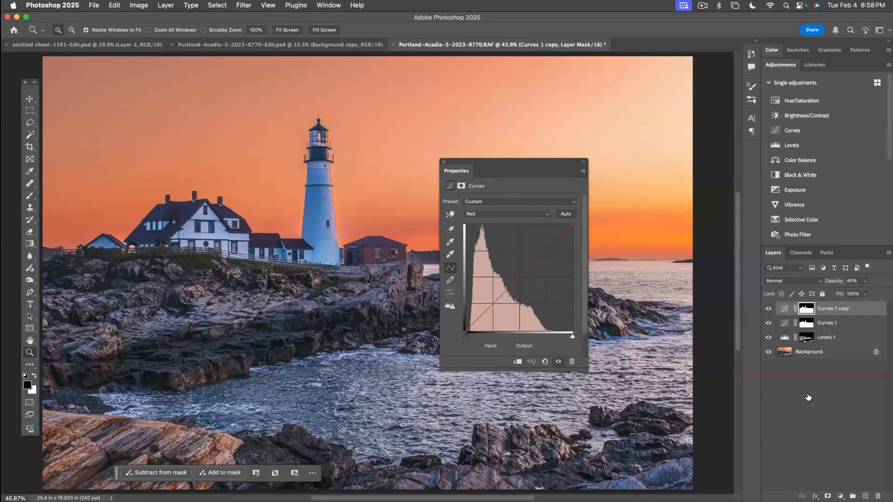
- Add a new Curves adjustment layer and raise its Red channel midtones from input 123 to output 139
left_click(839, 497)
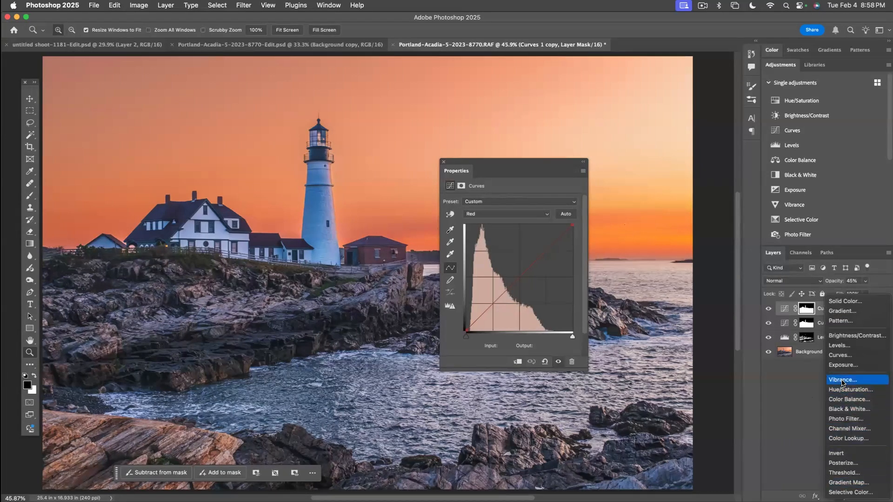
left_click(839, 354)
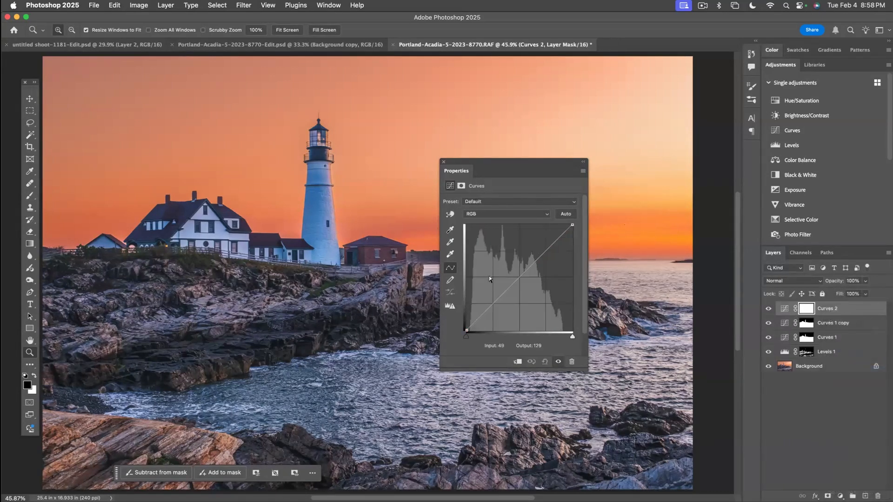
left_click(494, 214)
left_click(494, 224)
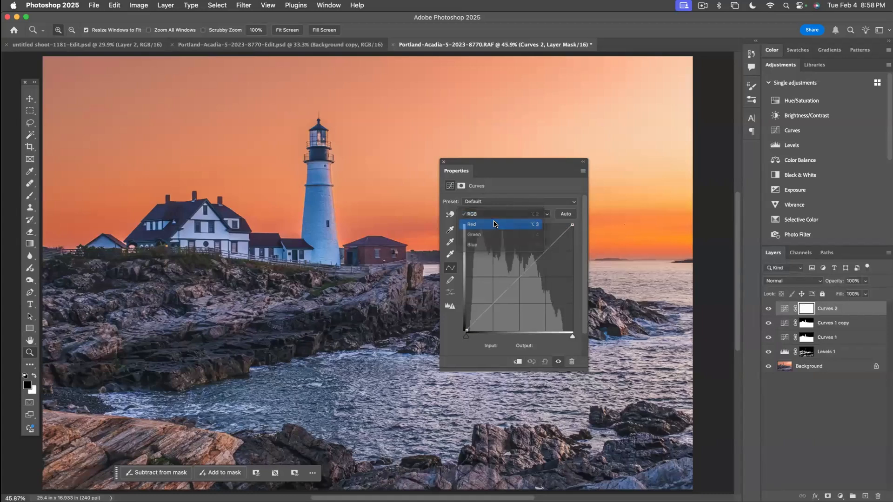
left_click_drag(516, 277, 517, 272)
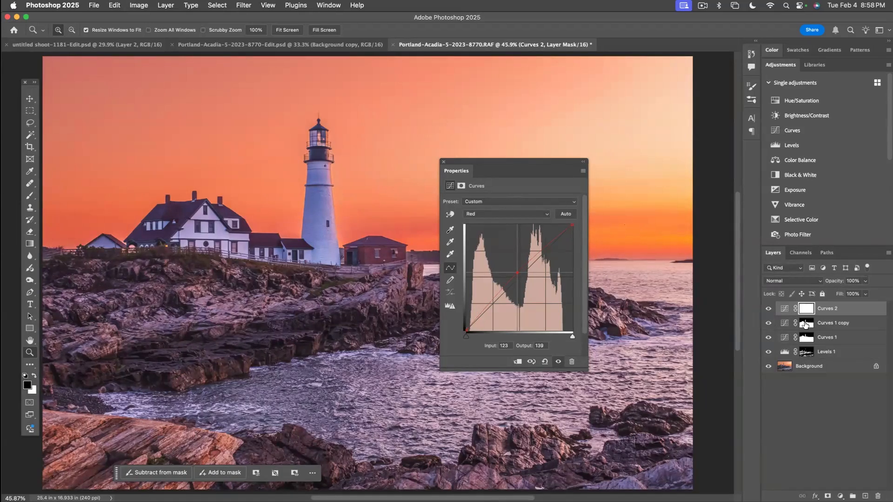
- Copy the Curves 1 copy layer's mask onto the Curves 2 layer and compare the image with and without the adjustment
key("alt")
left_click_drag(806, 325, 806, 310)
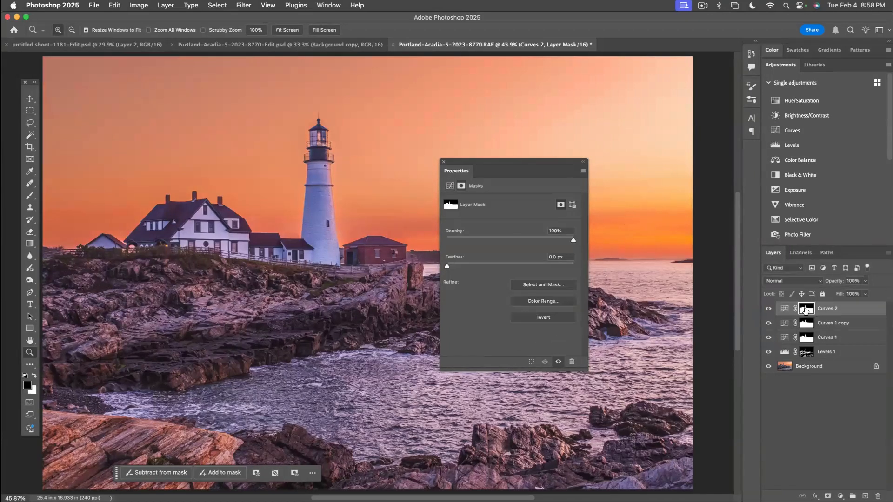
left_click(768, 309)
left_click(768, 309)
left_click(768, 310)
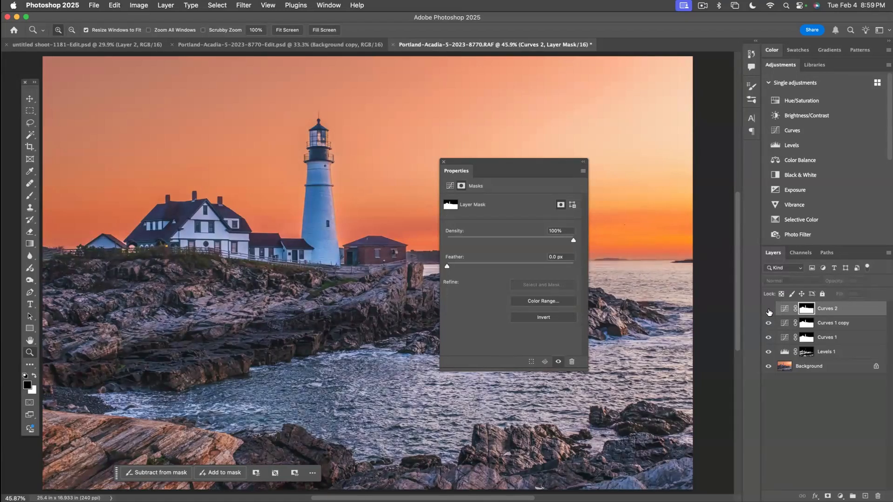
left_click(768, 309)
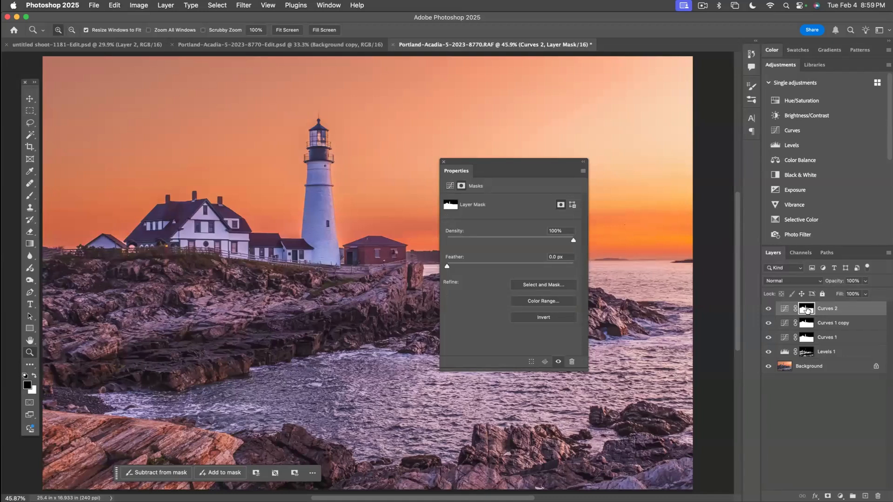
- Invert the Curves 2 layer mask so the red boost affects only the sky, and inspect the mask alone
left_click_drag(807, 310, 809, 312)
key("super+i")
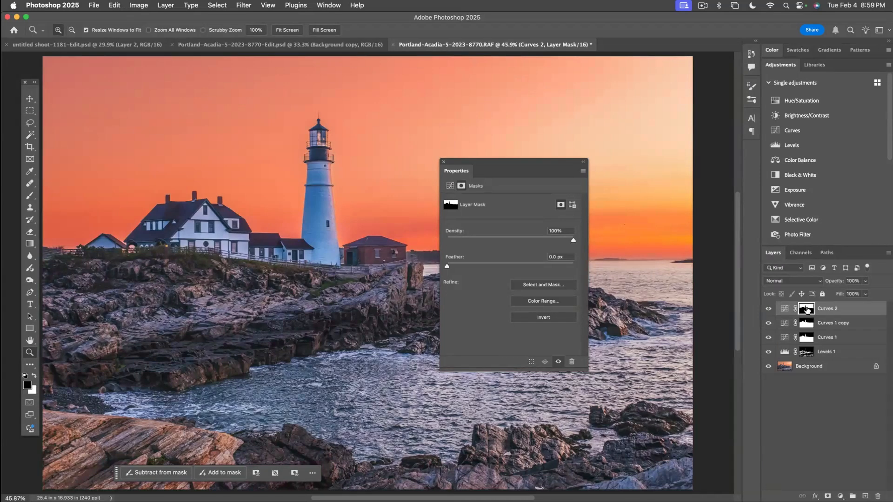
left_click(807, 310, "alt")
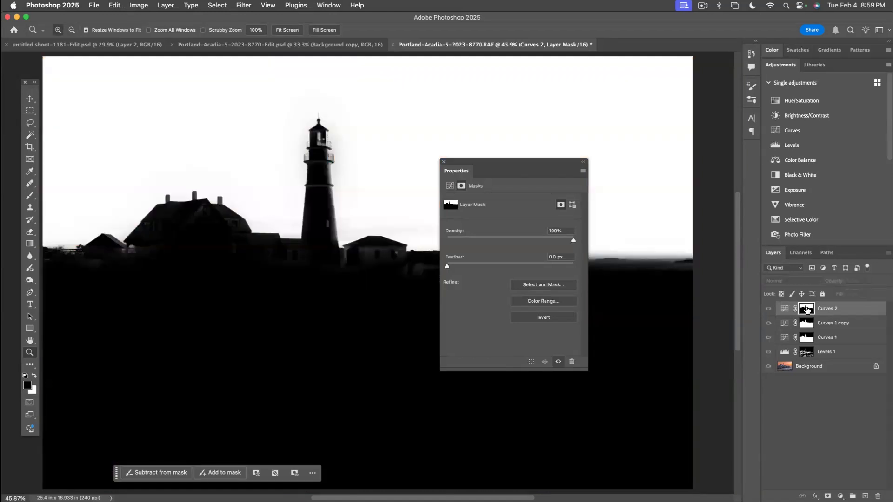
left_click(786, 310)
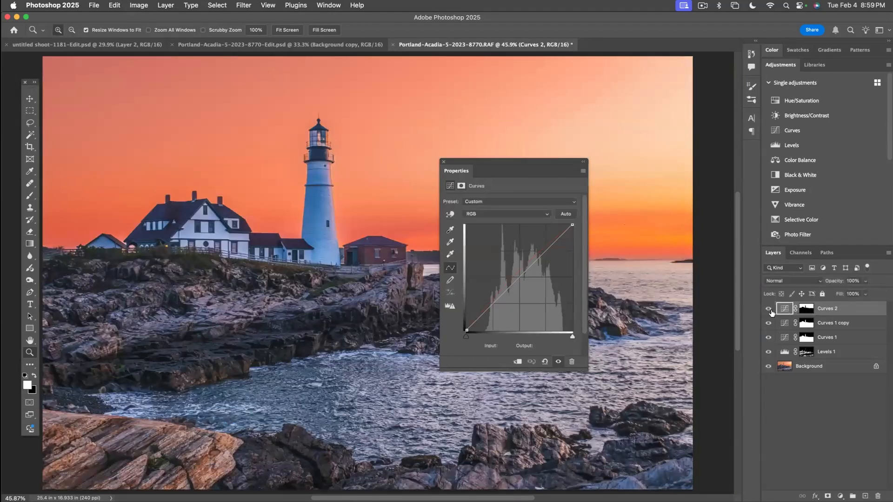
- Compare the sky with and without the Curves 2 layer and close the adjustment's properties
left_click(767, 312)
left_click(767, 311)
left_click(767, 311)
left_click(768, 311)
left_click(768, 312)
left_click(767, 311)
left_click(444, 162)
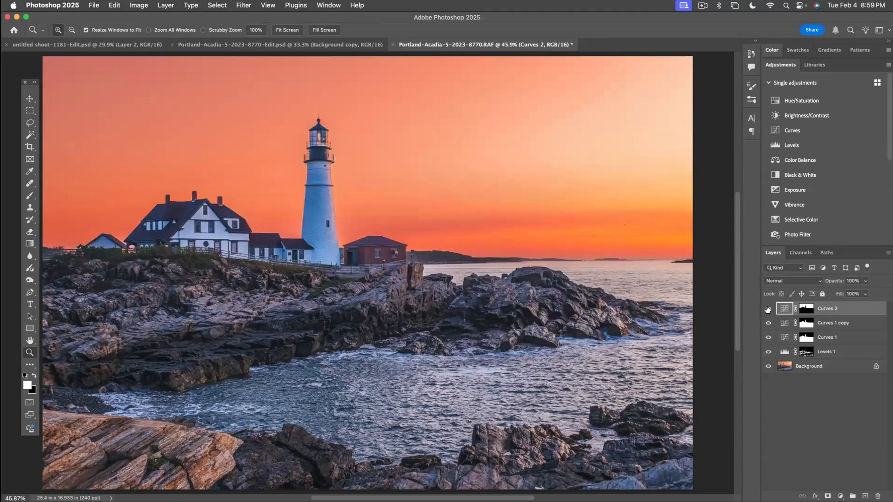
- Compare the whole image with and without the Curves adjustment layers
mouse_move(767, 309)
left_mouse_down()
mouse_move(770, 338)
mouse_move(767, 309)
left_mouse_up()
left_click(768, 337)
left_click(497, 358, "alt")
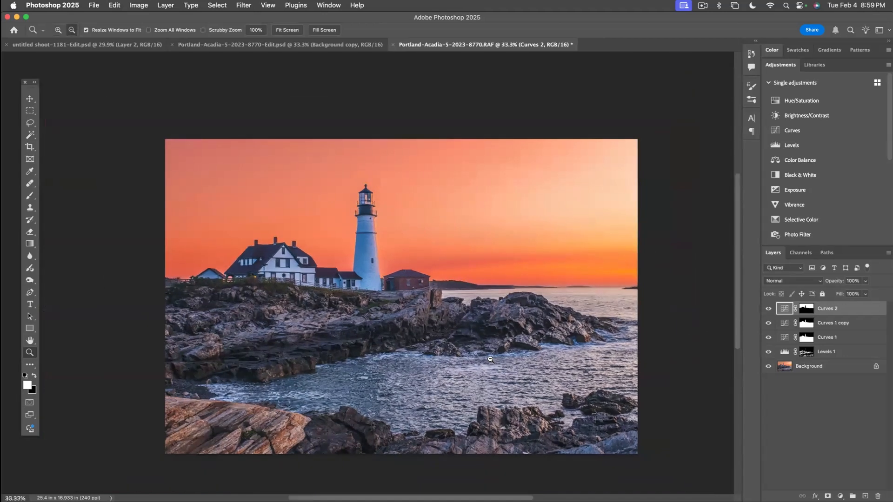
left_click_drag(484, 324, 476, 277)
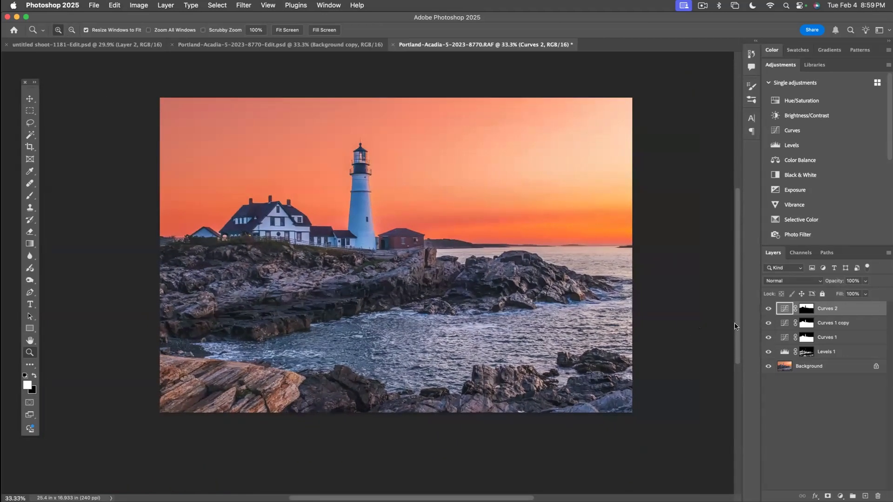
left_click(769, 338)
left_click(769, 338)
left_click(768, 325)
- Add a Levels adjustment layer above Curves 2 with midtones at 0.90 and the white output level at 202
left_click(840, 496)
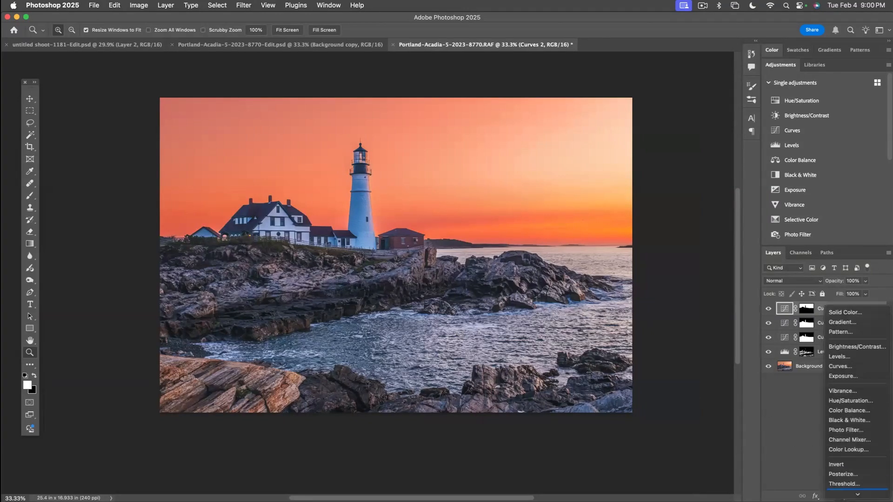
left_click(847, 350)
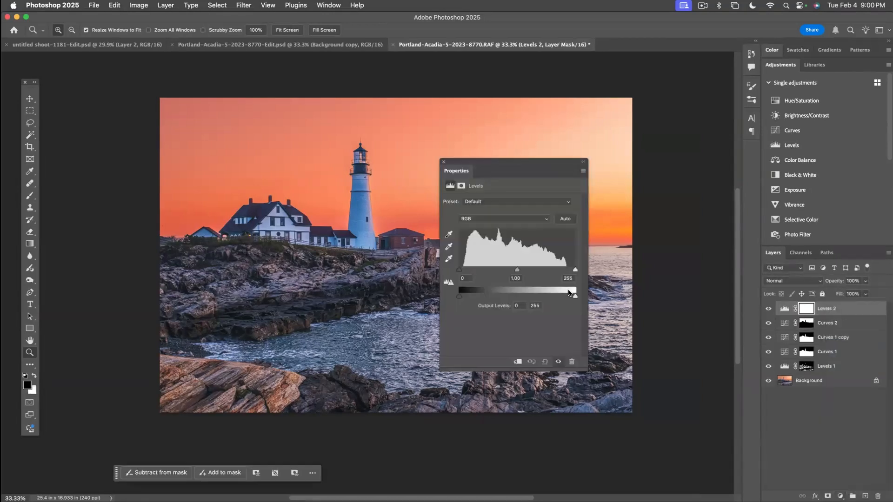
left_click_drag(517, 270, 521, 271)
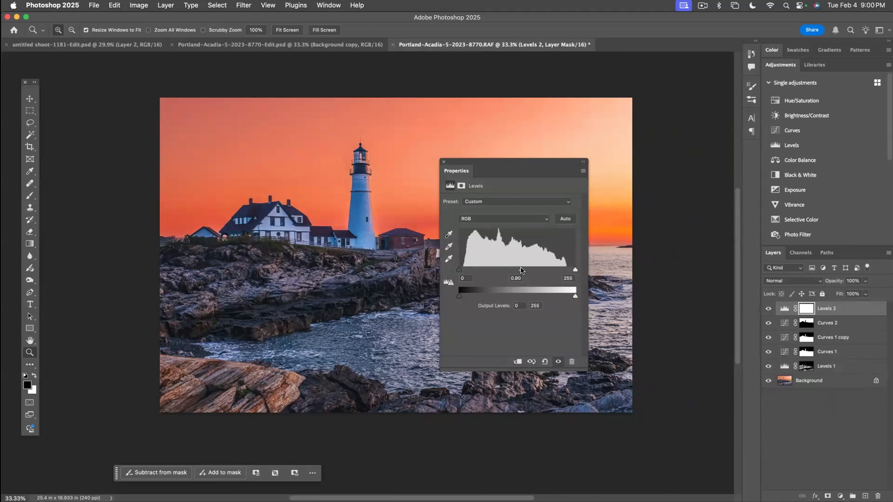
left_click_drag(575, 296, 551, 299)
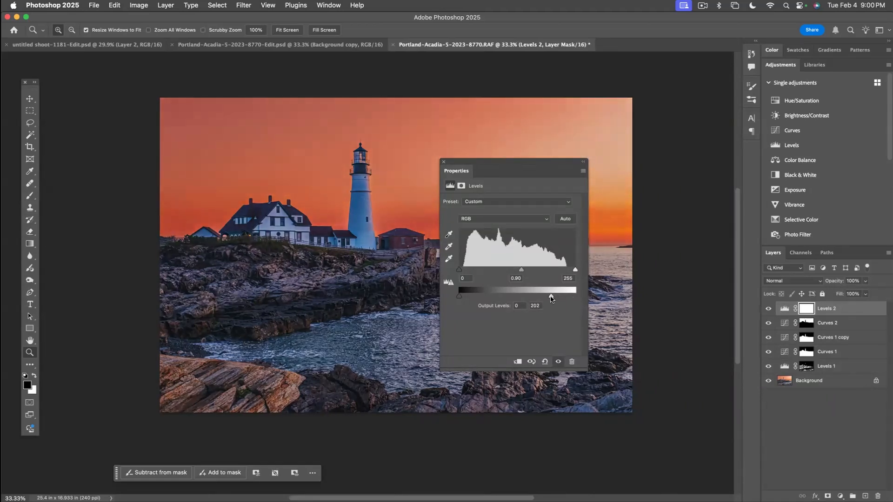
left_click(443, 162)
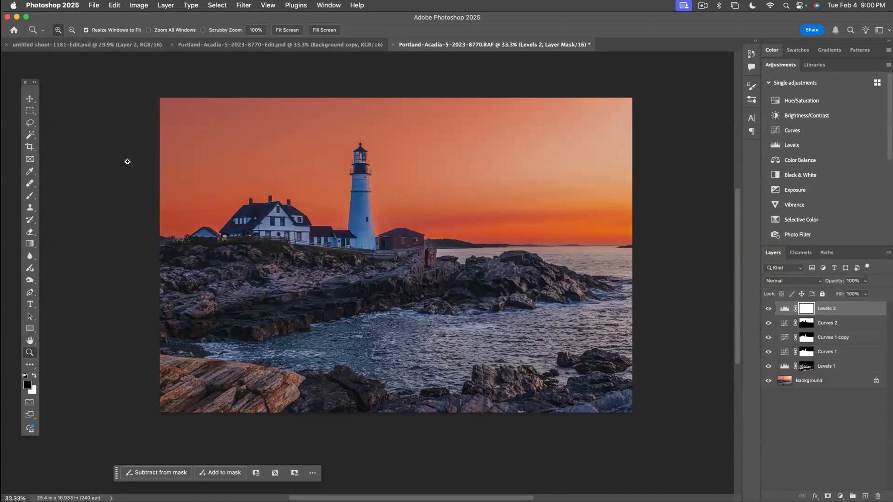
- Set up the Gradient tool as a Classic gradient with the Foreground to Transparent preset
key("g")
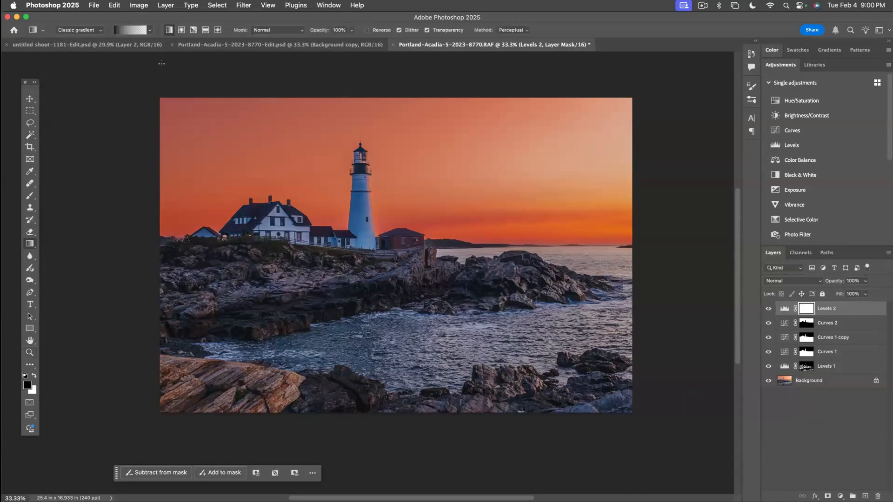
left_click(101, 32)
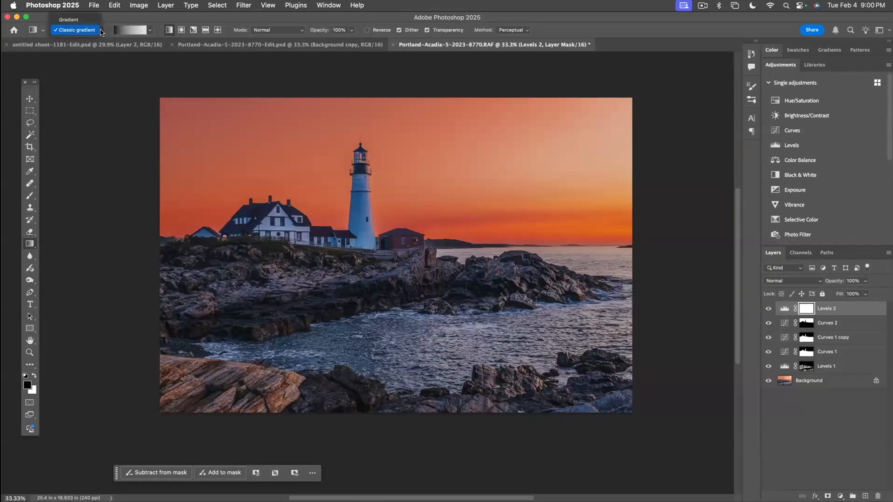
left_click(86, 31)
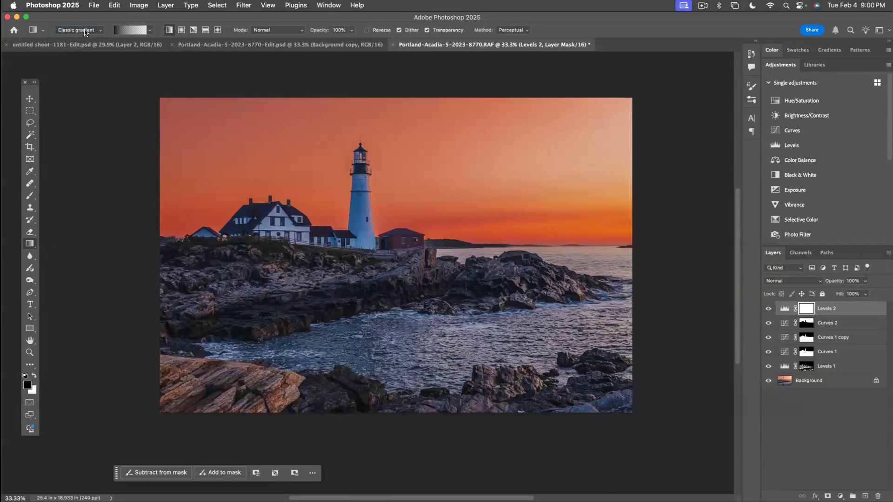
left_click(124, 30)
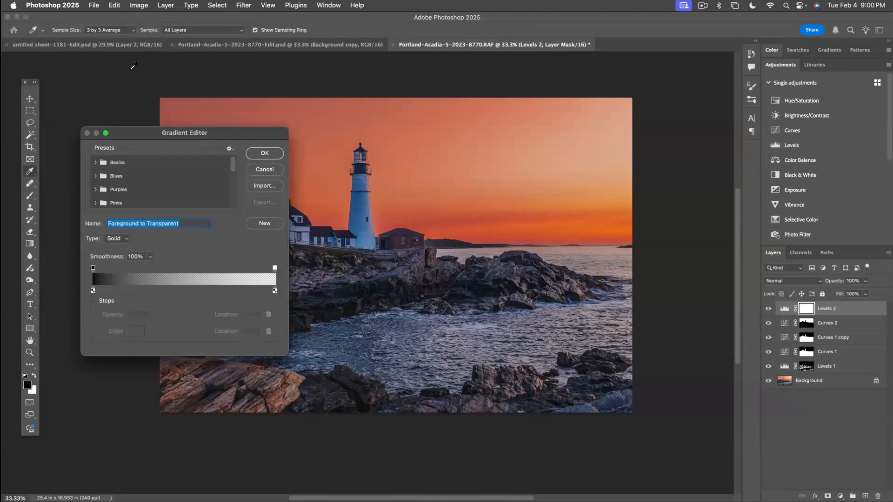
left_click(97, 162)
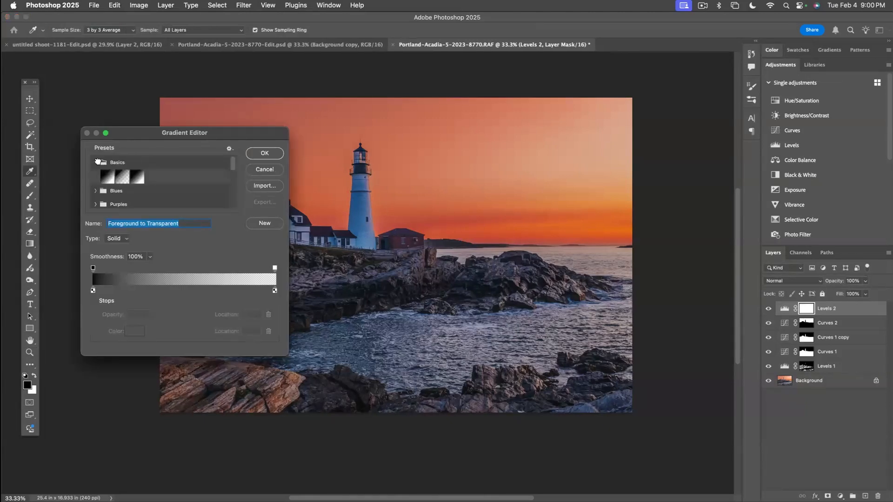
left_click(126, 182)
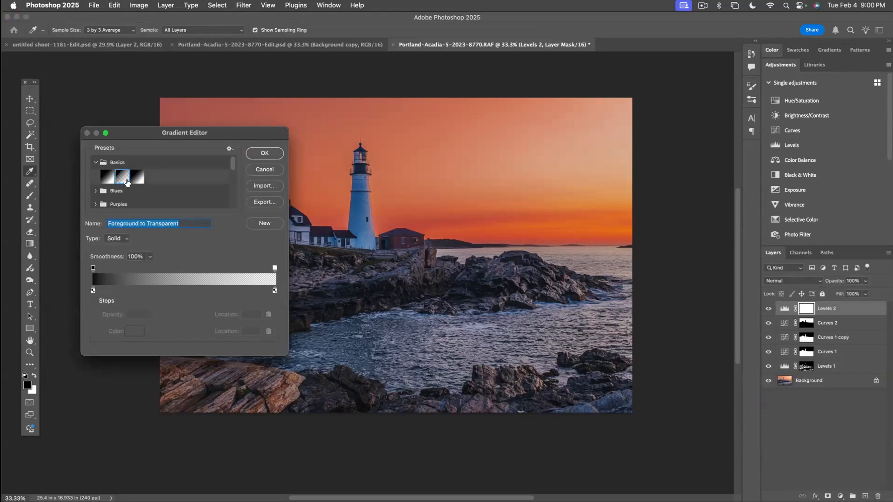
left_click(263, 155)
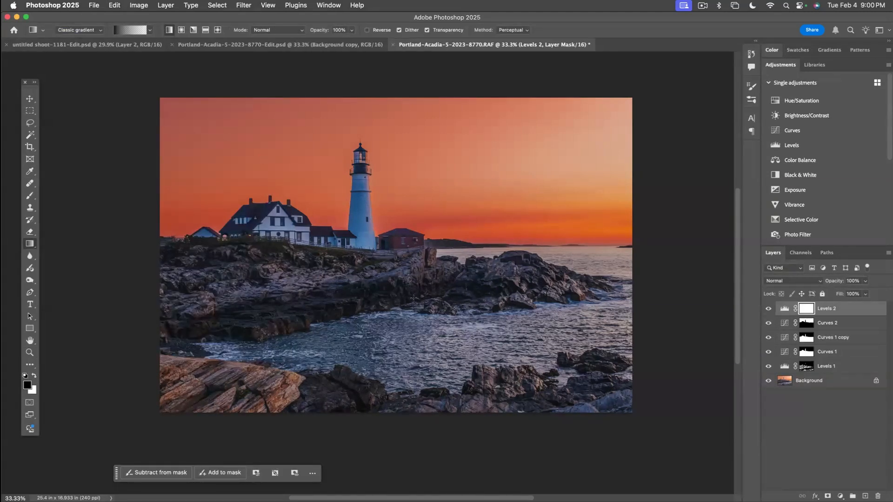
- Mask Levels 2 with a short black-to-transparent gradient below the horizon to protect the sky, and check the mask on its own
left_click_drag(414, 282, 409, 327)
left_click_drag(412, 373, 413, 374)
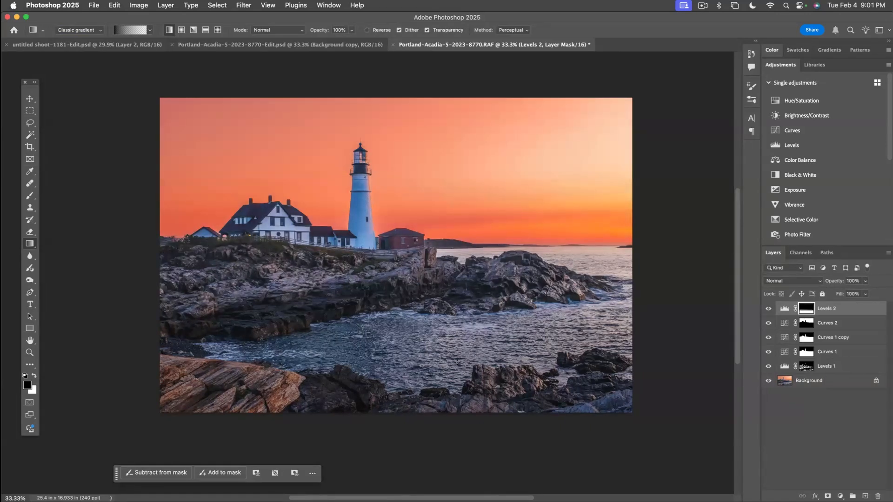
left_click(807, 308, "alt")
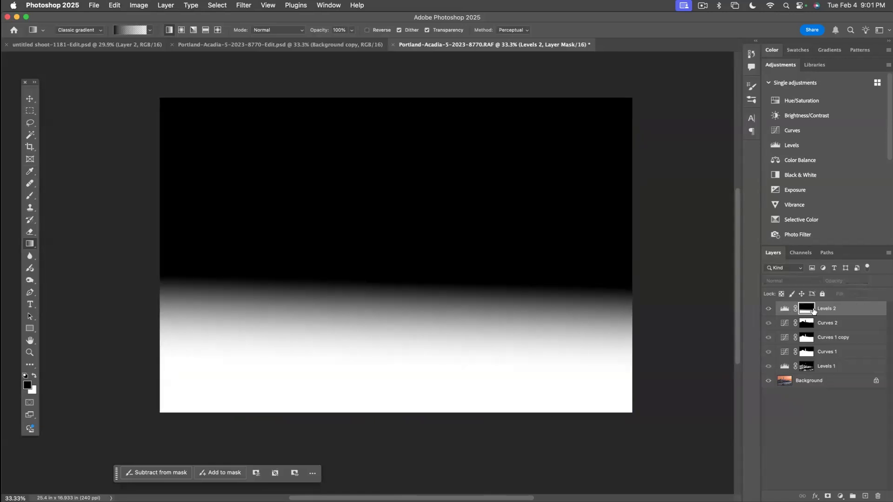
left_click(784, 309)
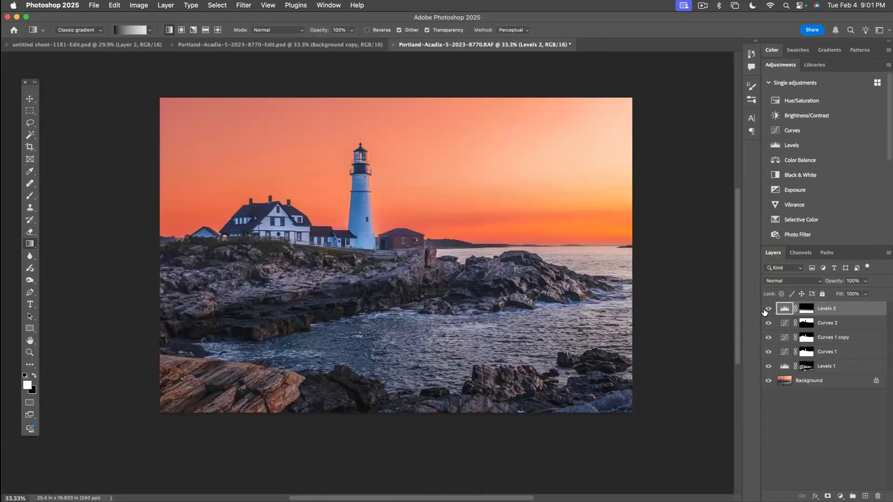
- Compare the foreground with and without Levels 2, and lower the layer's opacity to 62%
left_click(768, 309)
left_click(768, 308)
left_click(768, 308)
left_click(768, 308)
left_click(768, 309)
left_click(768, 309)
left_click(768, 309)
left_click(768, 309)
left_click(864, 281)
left_click(850, 293)
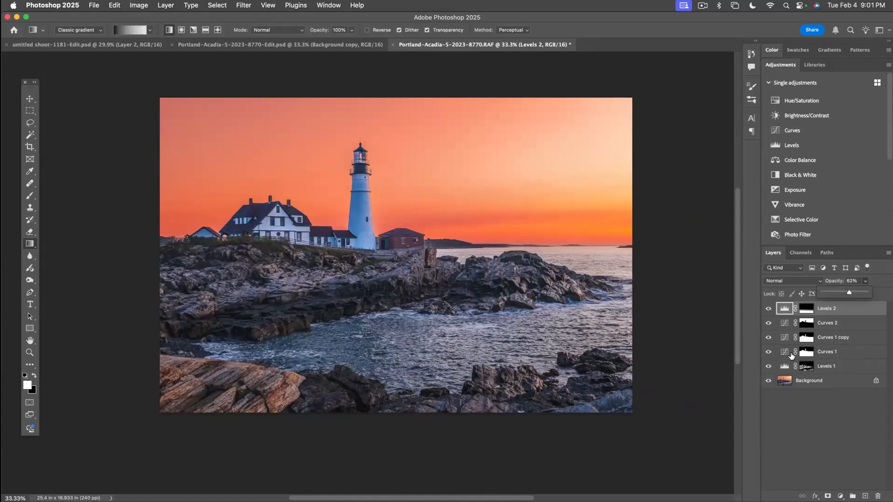
- Paint the Levels 2 mask in white with a large soft brush at 10 to 20% opacity over the middle rocks and water
left_click(807, 310)
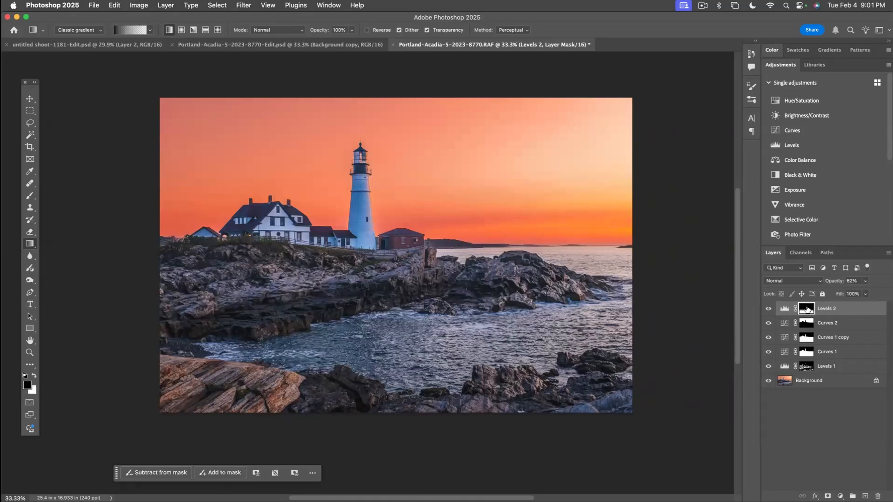
key("b")
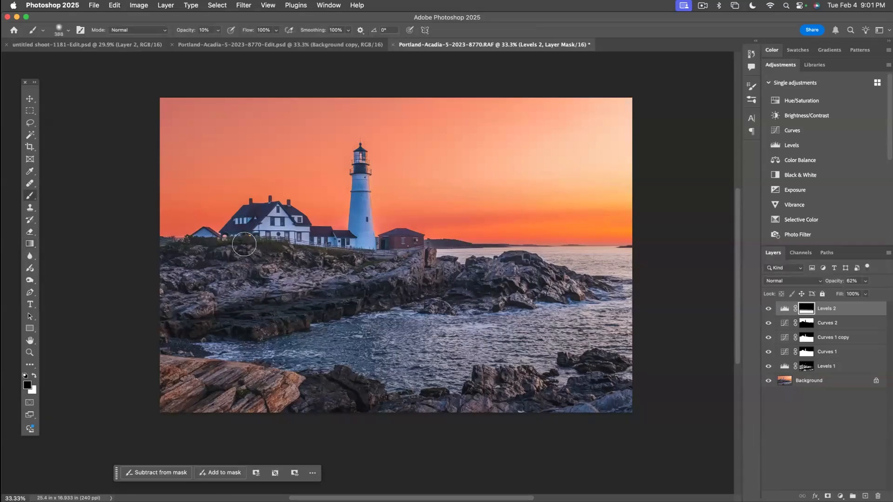
left_click(34, 377)
mouse_move(295, 355)
left_mouse_down()
mouse_move(472, 345)
mouse_move(465, 345)
left_mouse_up()
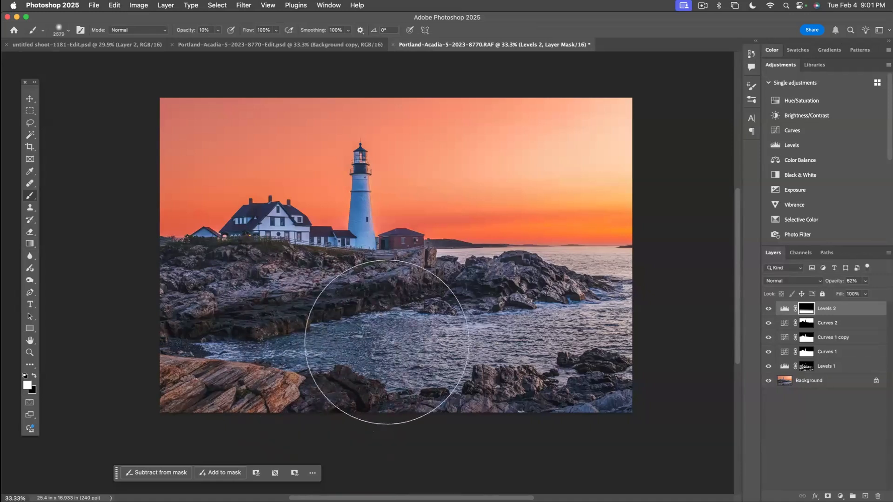
mouse_move(389, 294)
left_mouse_down()
mouse_move(447, 295)
mouse_move(361, 297)
mouse_move(426, 295)
mouse_move(383, 297)
left_mouse_up()
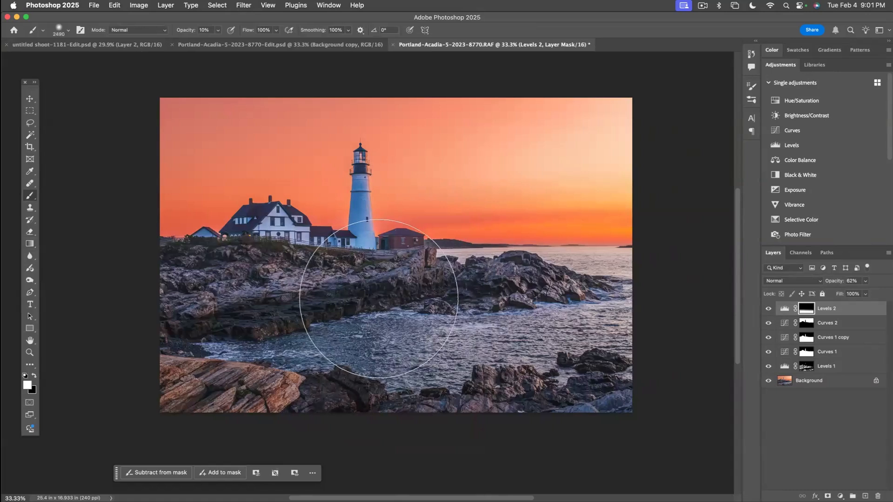
mouse_move(376, 304)
left_mouse_down()
mouse_move(435, 303)
mouse_move(316, 296)
mouse_move(327, 296)
left_mouse_up()
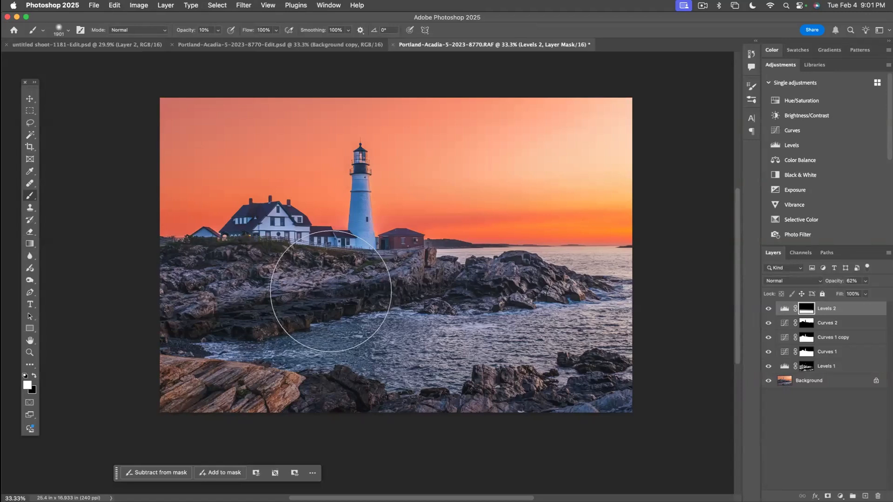
left_click_drag(386, 302, 377, 298)
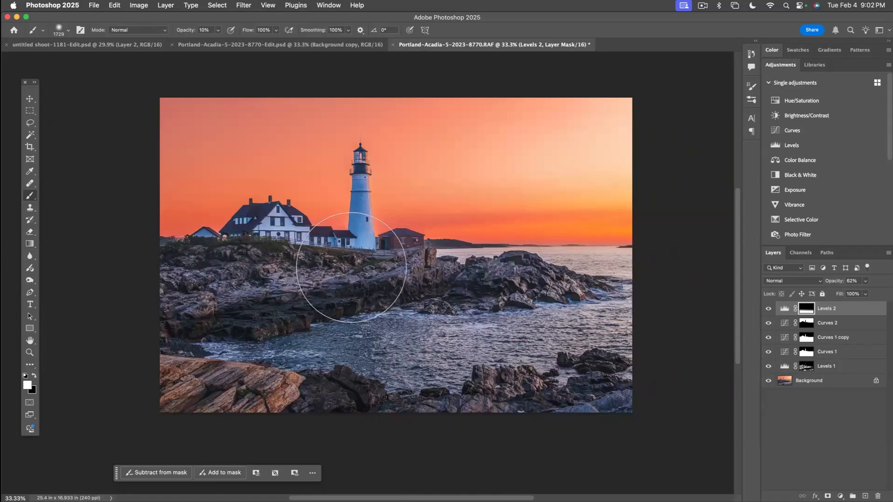
mouse_move(346, 278)
left_mouse_down()
mouse_move(511, 283)
mouse_move(300, 288)
mouse_move(669, 295)
mouse_move(325, 304)
left_mouse_up()
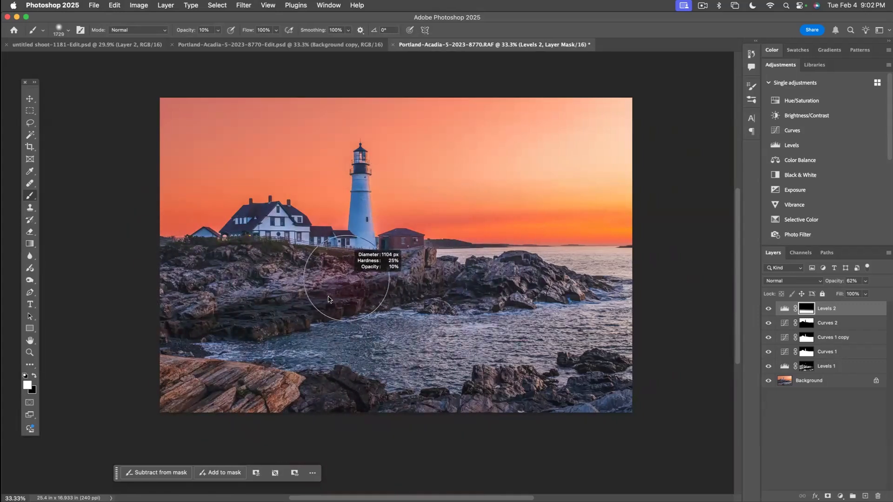
mouse_move(329, 275)
left_mouse_down()
mouse_move(342, 248)
mouse_move(644, 243)
mouse_move(354, 251)
mouse_move(497, 269)
mouse_move(395, 265)
mouse_move(424, 267)
mouse_move(484, 223)
mouse_move(385, 200)
mouse_move(354, 179)
mouse_move(346, 288)
mouse_move(337, 159)
mouse_move(333, 293)
mouse_move(332, 215)
mouse_move(321, 175)
mouse_move(263, 180)
left_mouse_up()
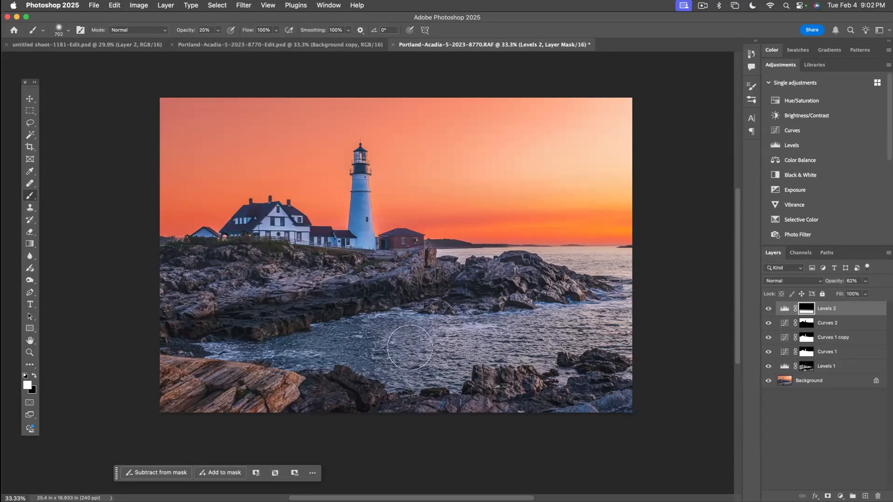
- Raise the brush opacity to 70% and paint white along the gray transition while viewing the Levels 2 mask on its own
key("5")
key("7")
left_click(803, 311, "alt")
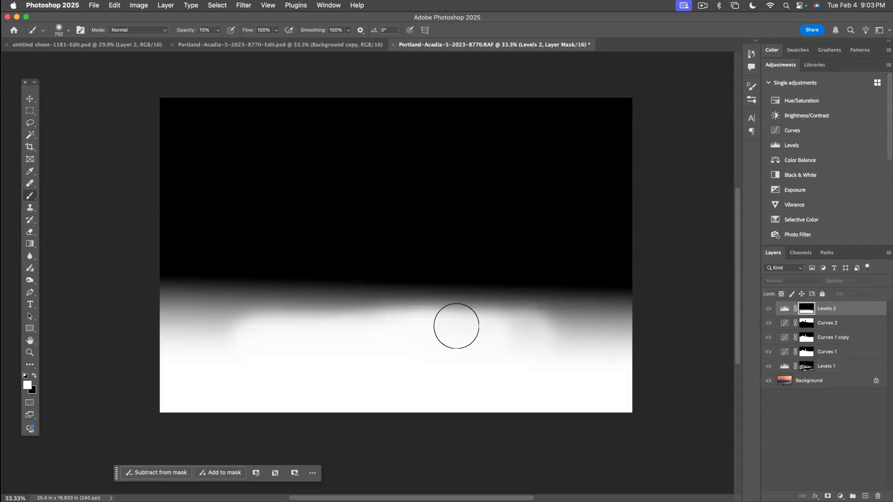
mouse_move(253, 314)
left_mouse_down()
mouse_move(297, 322)
mouse_move(241, 323)
mouse_move(299, 320)
mouse_move(317, 334)
mouse_move(281, 301)
mouse_move(276, 312)
mouse_move(362, 331)
mouse_move(374, 347)
mouse_move(264, 348)
mouse_move(329, 352)
left_mouse_up()
- Return to the normal image view and undo the white brush dab over the water along with its new layer
left_click(788, 313)
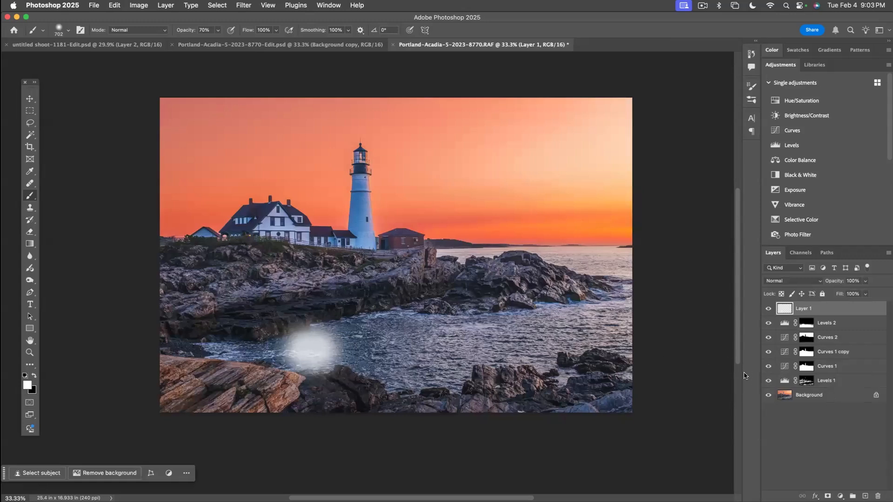
key("super+z")
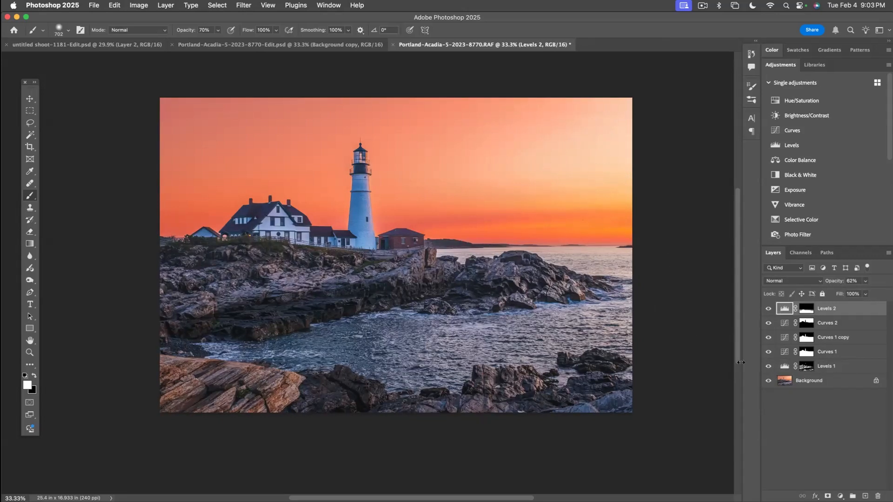
- Start a Color Range selection on the Background layer with Highlights as the selected tones
left_click(790, 382)
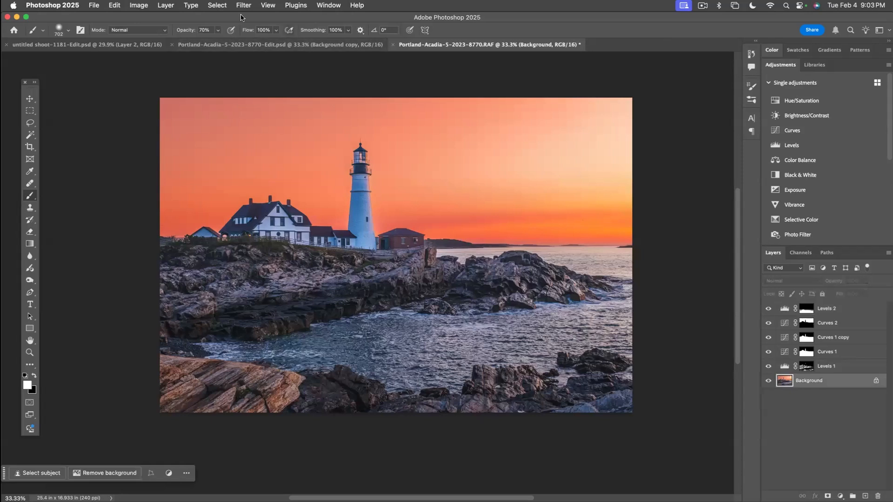
left_click(219, 6)
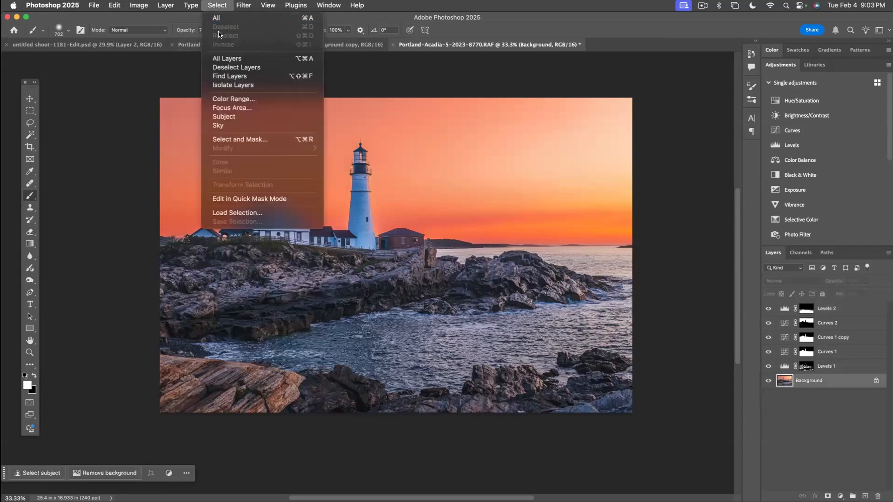
left_click(241, 99)
left_click(455, 174)
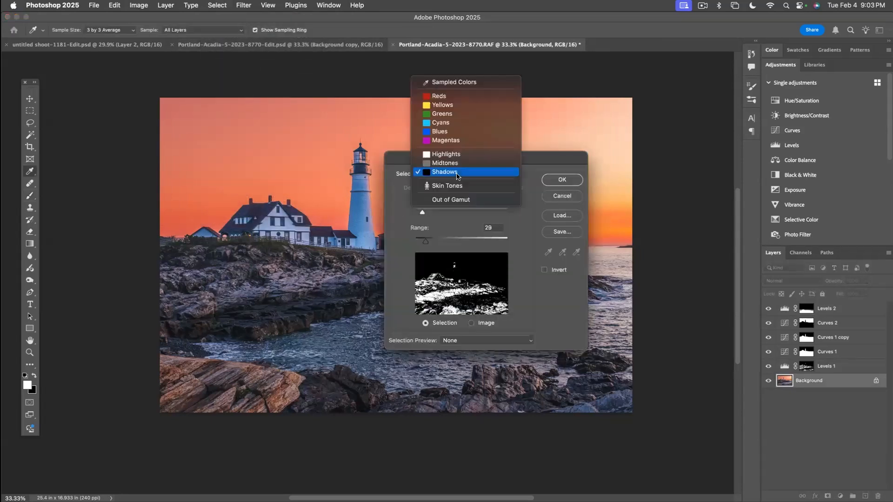
left_click(455, 154)
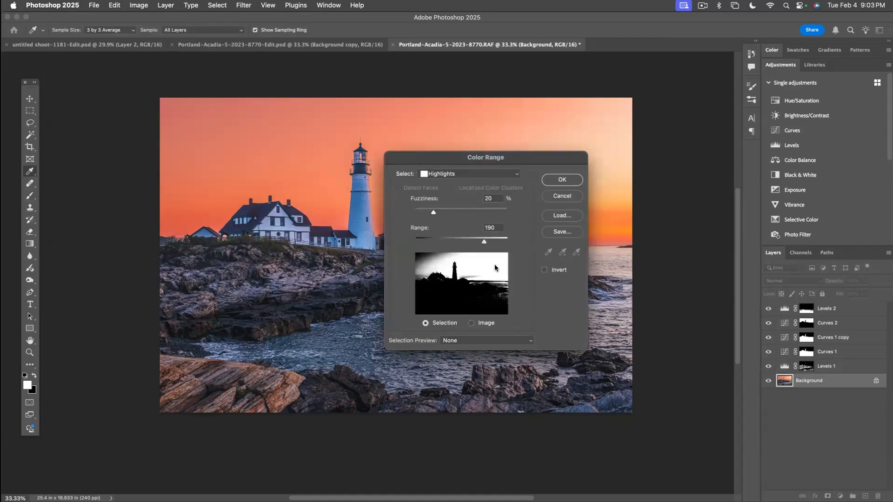
- Set the highlights' Range to 228, fine-tune the Fuzziness and create the selection of the brightest sky
mouse_move(481, 242)
left_mouse_down()
mouse_move(463, 242)
mouse_move(498, 242)
left_mouse_up()
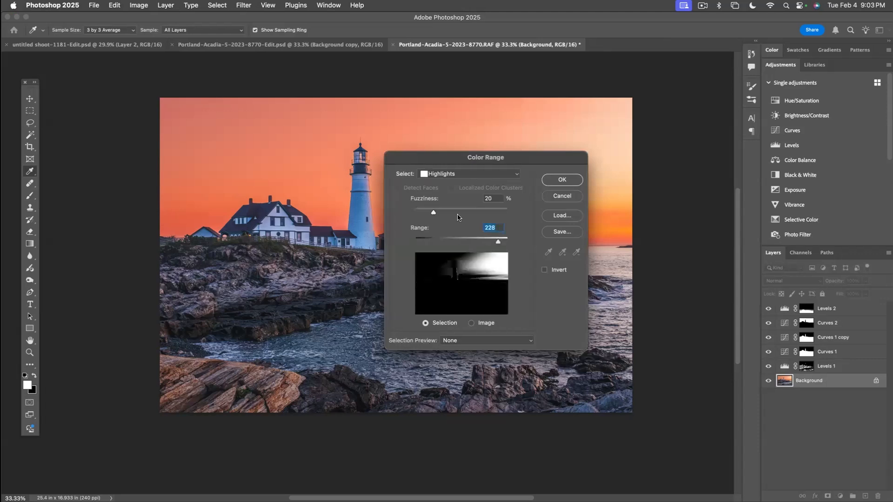
left_click_drag(424, 211, 423, 211)
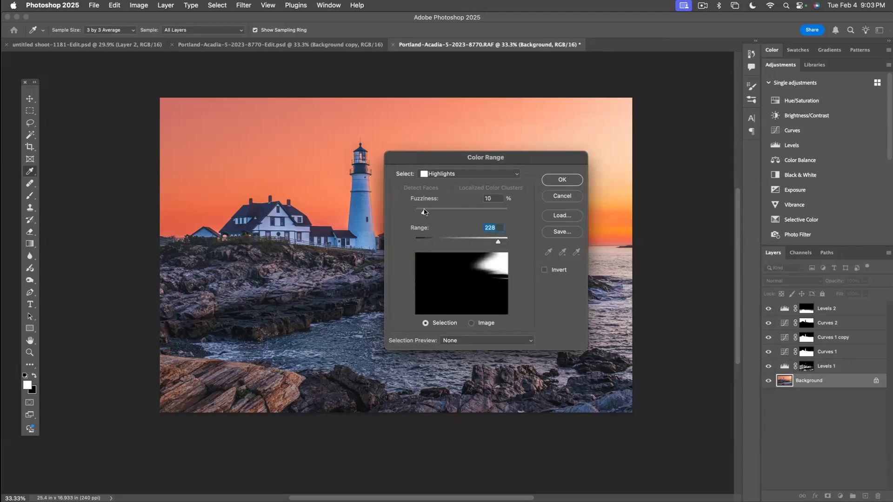
left_click_drag(432, 210, 432, 211)
left_click(568, 180)
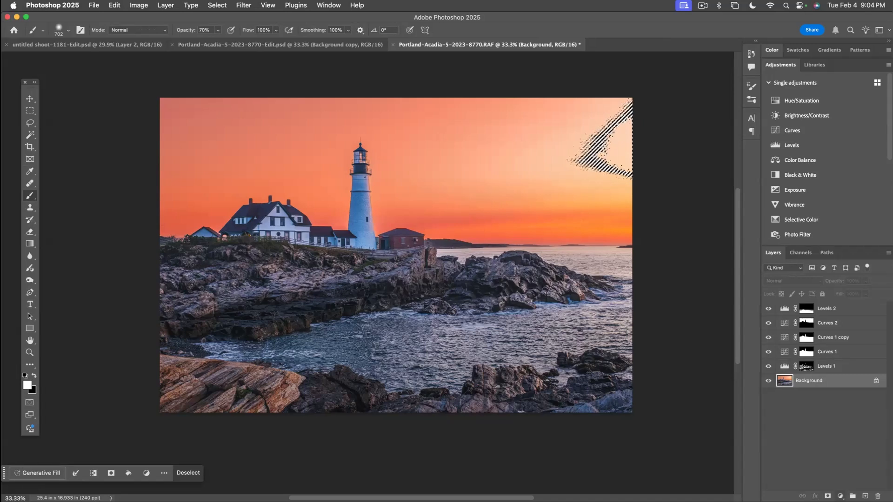
- Add a Levels adjustment to the selected bright corner of the sky with midtones at 0.67, and compare before and after
left_click(840, 496)
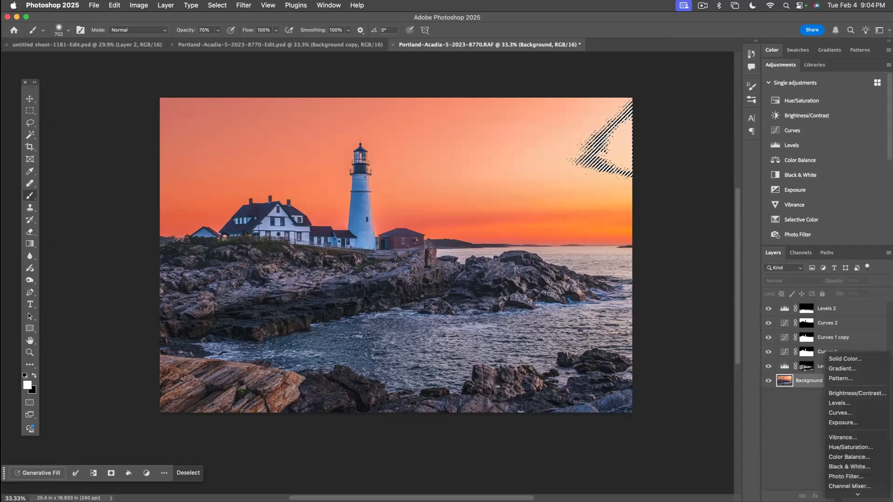
left_click(839, 403)
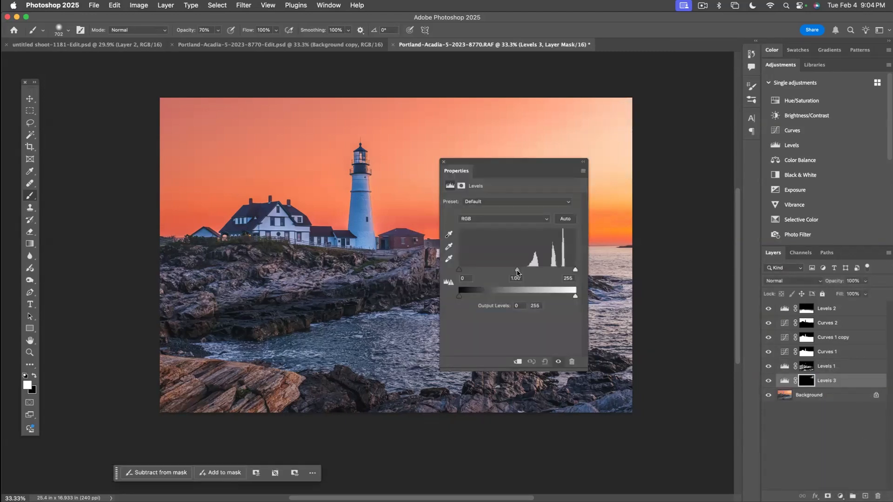
mouse_move(517, 273)
left_mouse_down()
mouse_move(591, 276)
mouse_move(513, 275)
mouse_move(532, 275)
left_mouse_up()
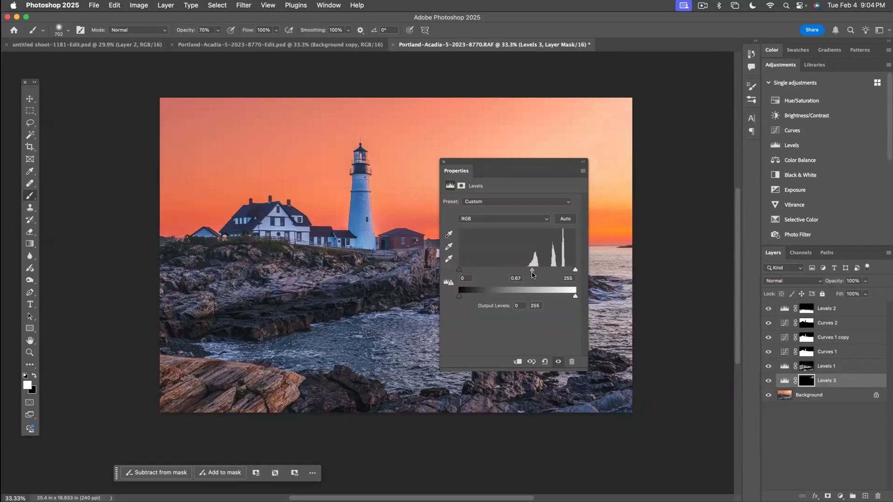
left_click(444, 163)
left_click(769, 381)
left_click(768, 381)
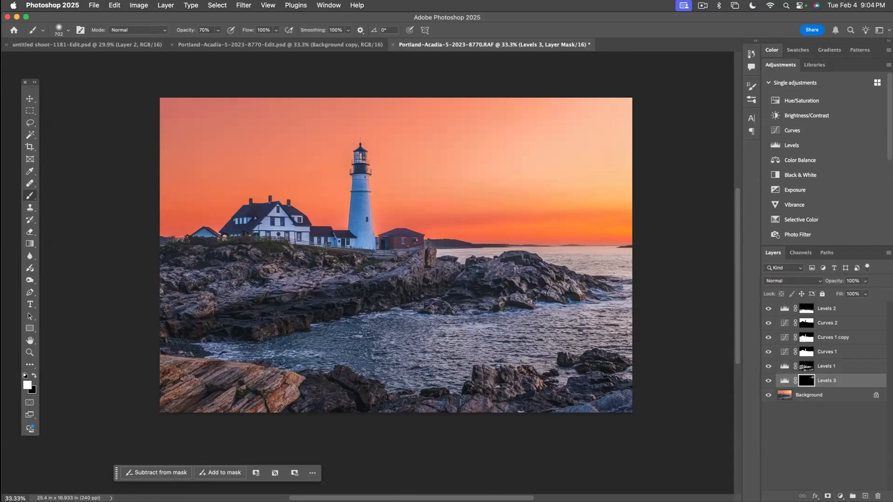
- Create a new layer above the sky Levels adjustment and fill it with 50% Gray
left_click(827, 496)
left_click(865, 496)
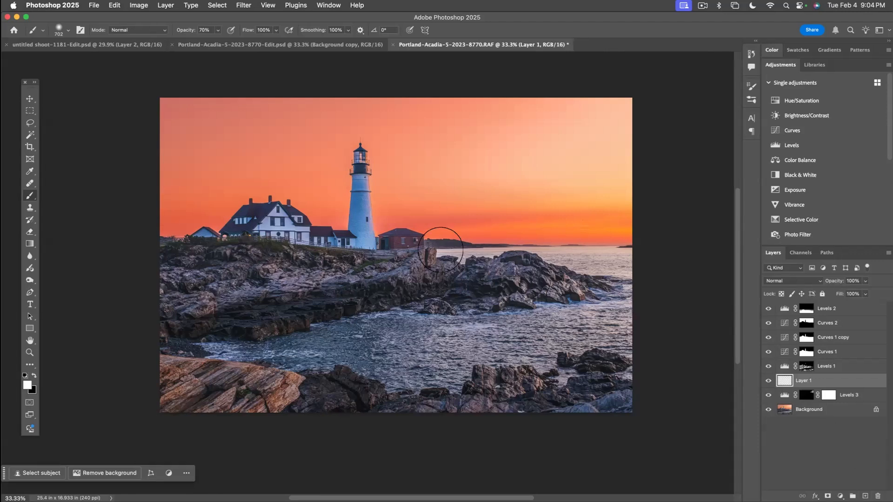
left_click(113, 5)
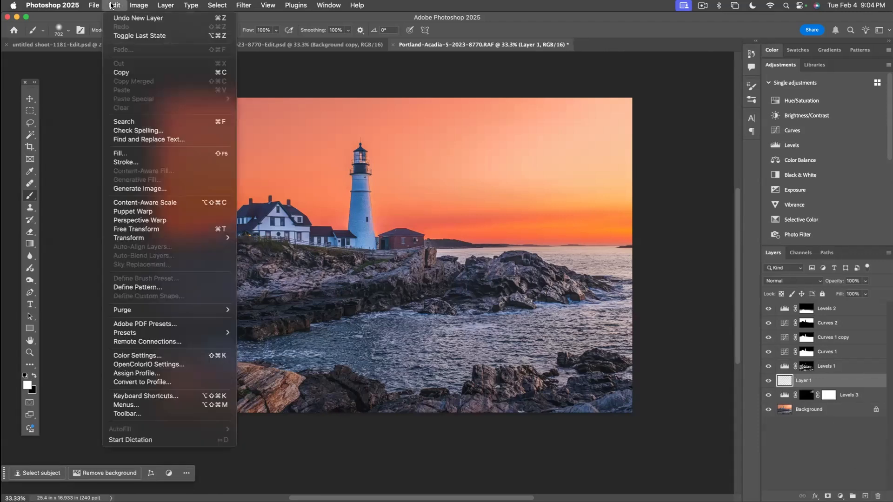
left_click(134, 156)
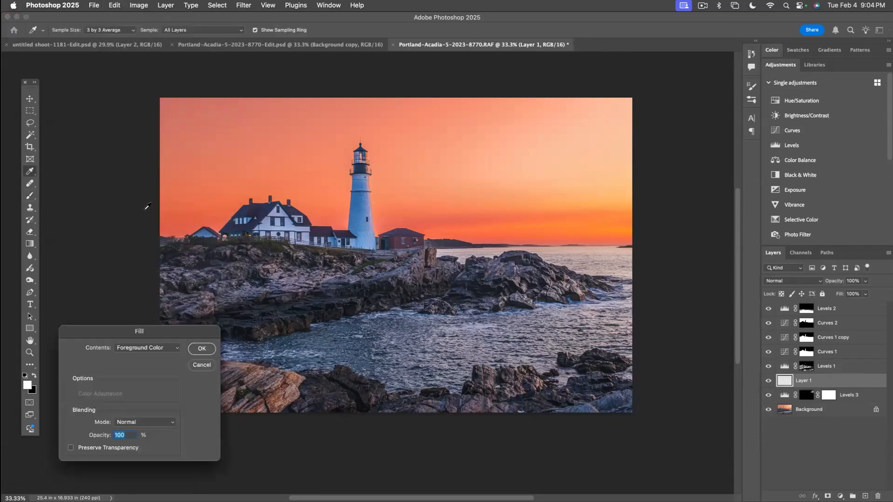
left_click(156, 351)
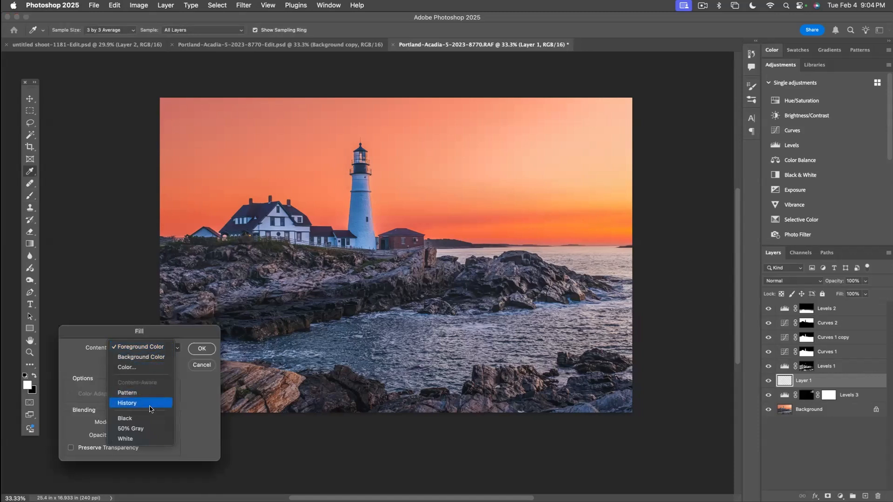
left_click(148, 425)
left_click(195, 352)
key("b")
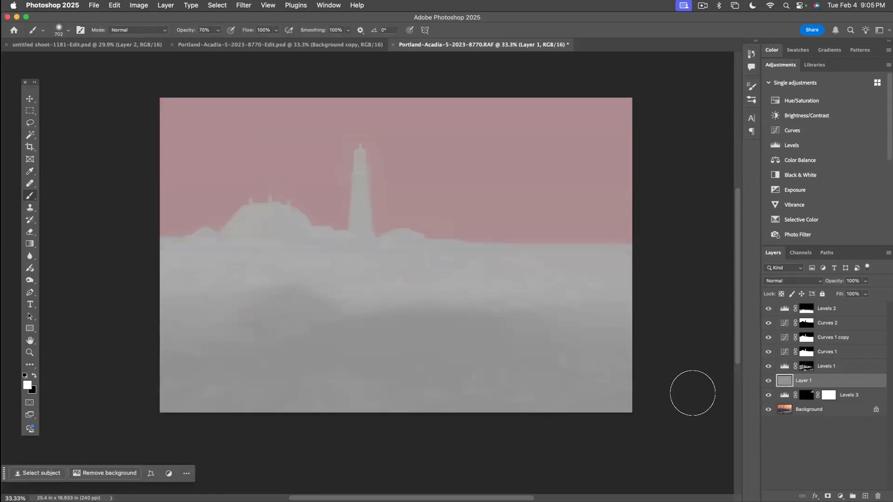
- Move the gray layer to the top of the layer stack and set its blend mode to Overlay
left_click_drag(781, 383, 781, 303)
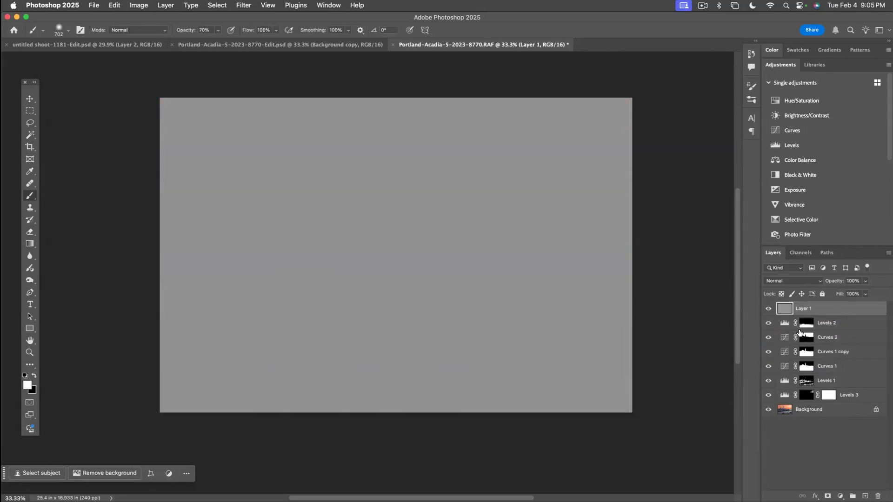
left_click(798, 281)
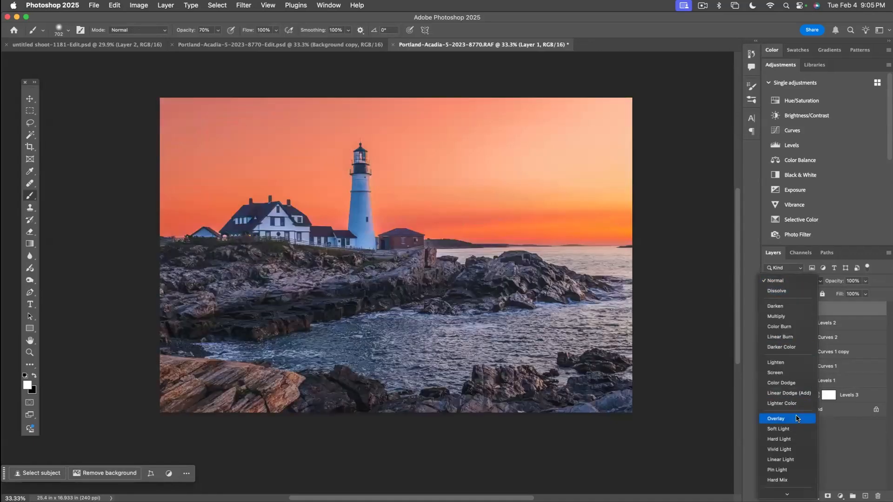
left_click(797, 418)
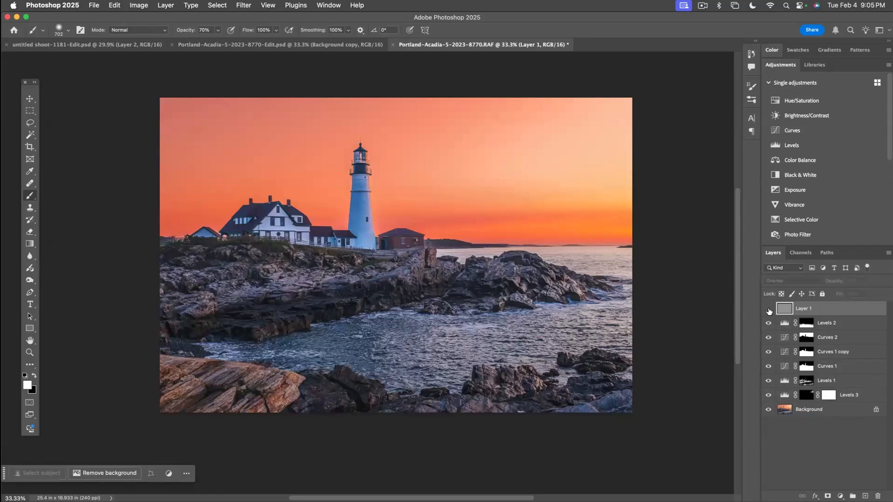
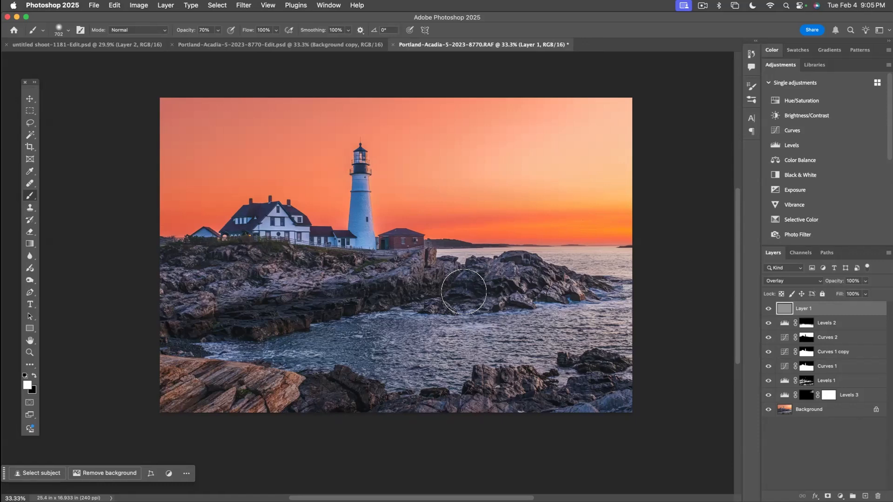
- Brighten the middle rocks with white brush strokes at 10% opacity on the gray layer, inspecting them in Normal mode before restoring Overlay
key("1")
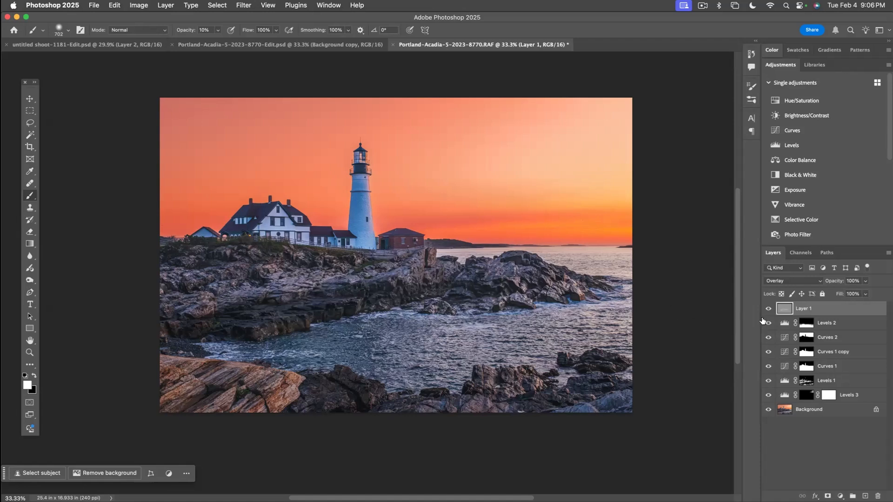
left_click(789, 282)
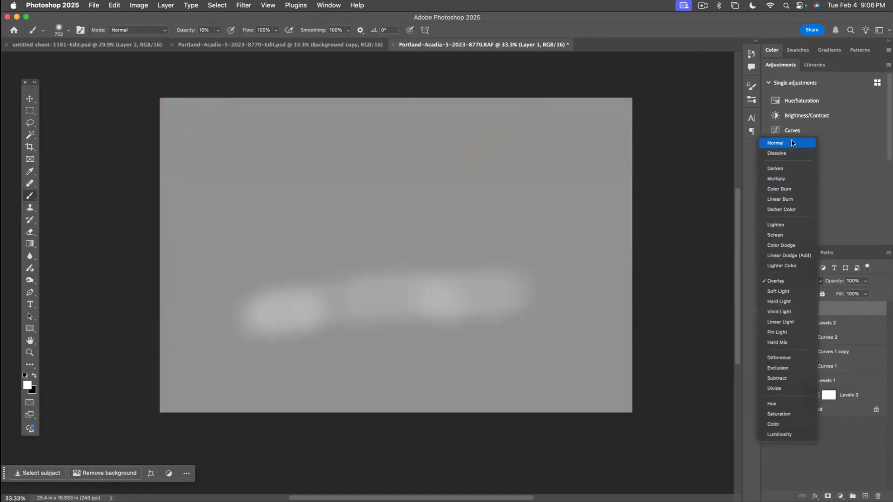
left_click(790, 143)
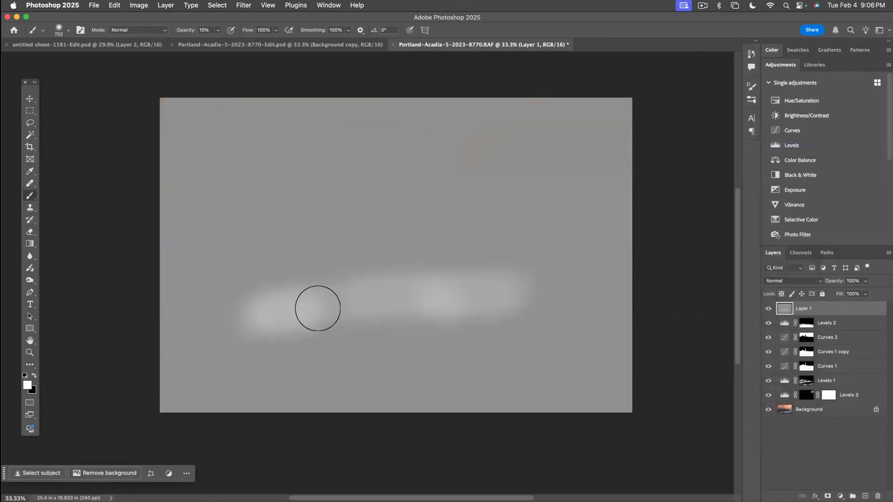
left_click(793, 282)
left_click(781, 419)
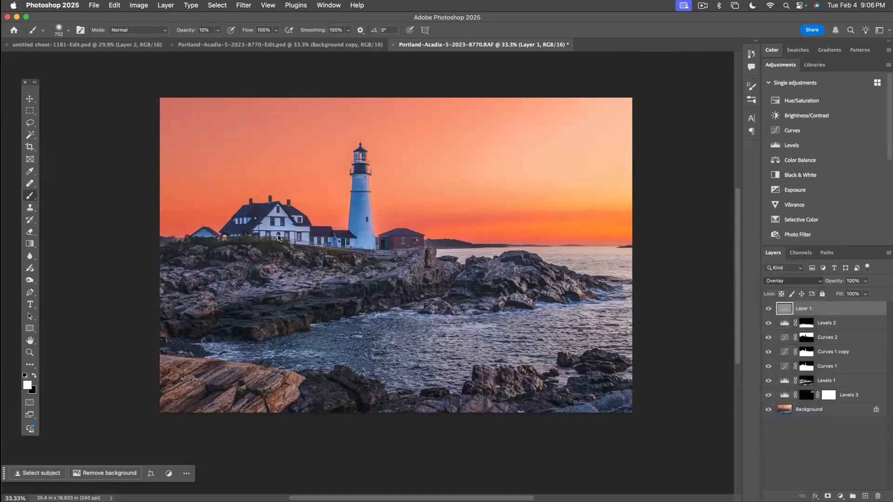
- Darken parts of the rocks below the lighthouse by painting with black at 10% opacity on the gray layer
key("x")
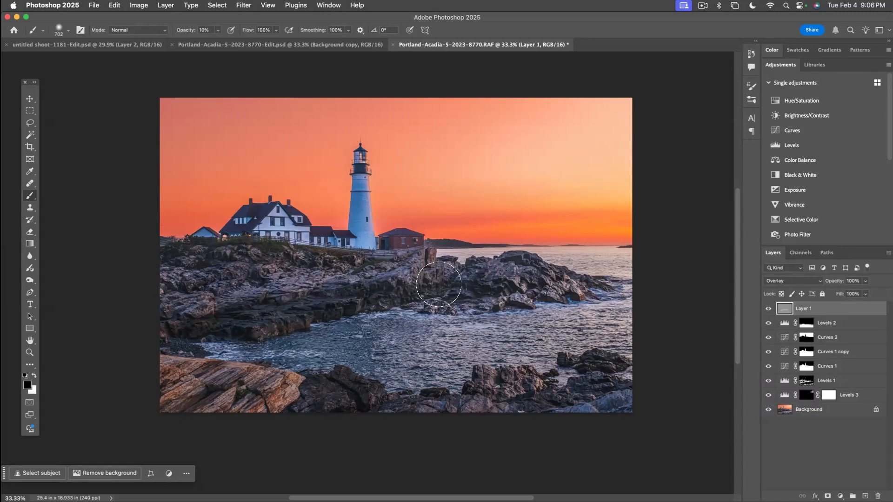
left_click_drag(394, 271, 359, 273)
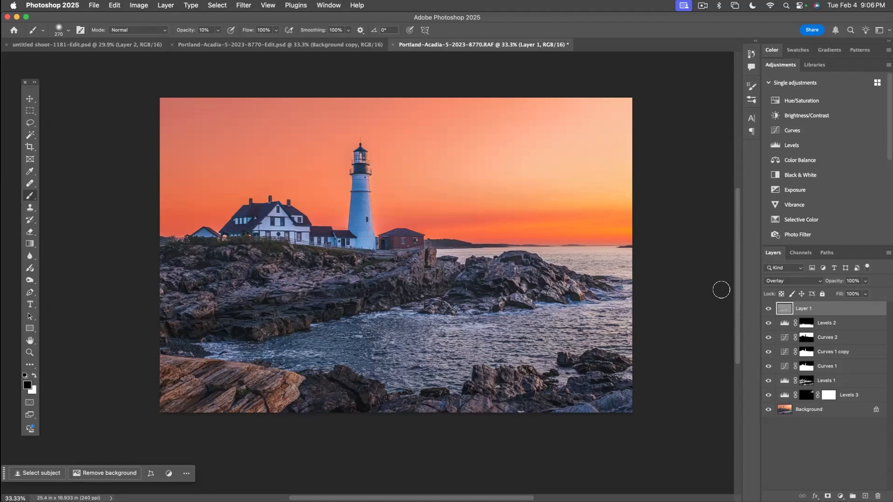
- Compare the image with and without the dodge-and-burn layer by toggling its visibility
left_click(768, 309)
left_click(768, 309)
left_click(768, 310)
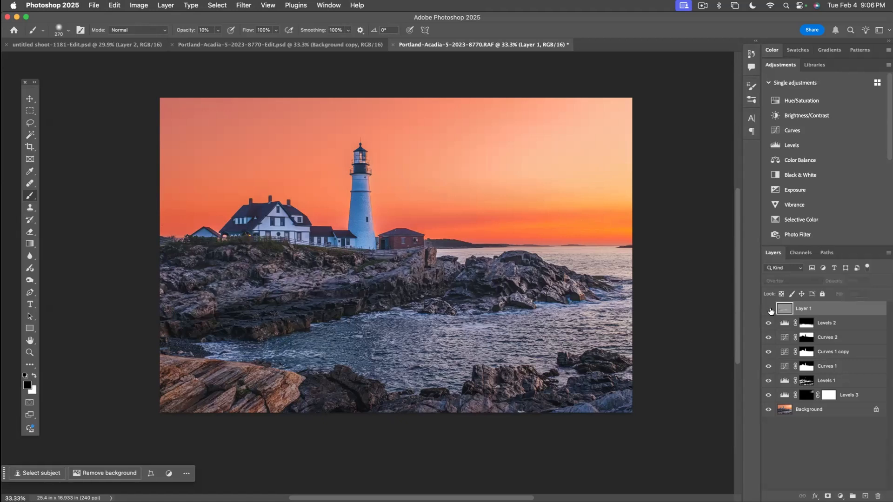
left_click(768, 309)
left_click(768, 309)
left_click(768, 309)
left_click(768, 308)
left_click(768, 309)
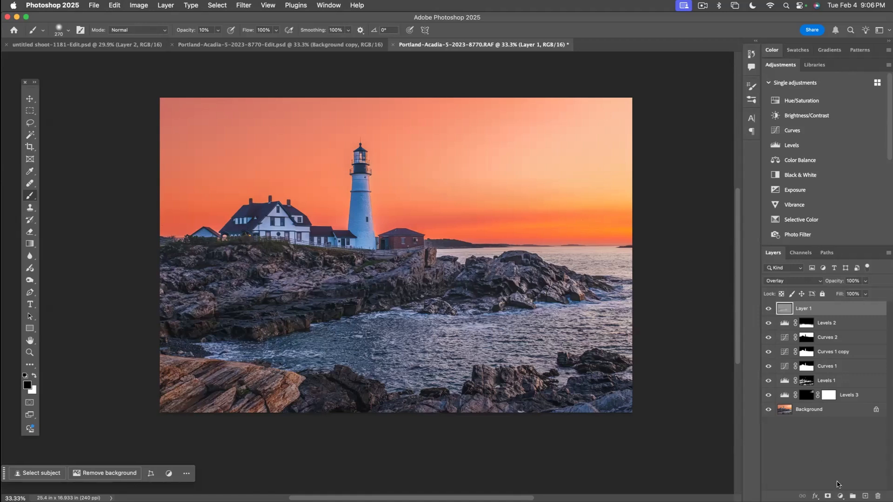
- Add a Hue/Saturation adjustment layer on top with Saturation at about -37 and Lightness at -15
left_click(840, 496)
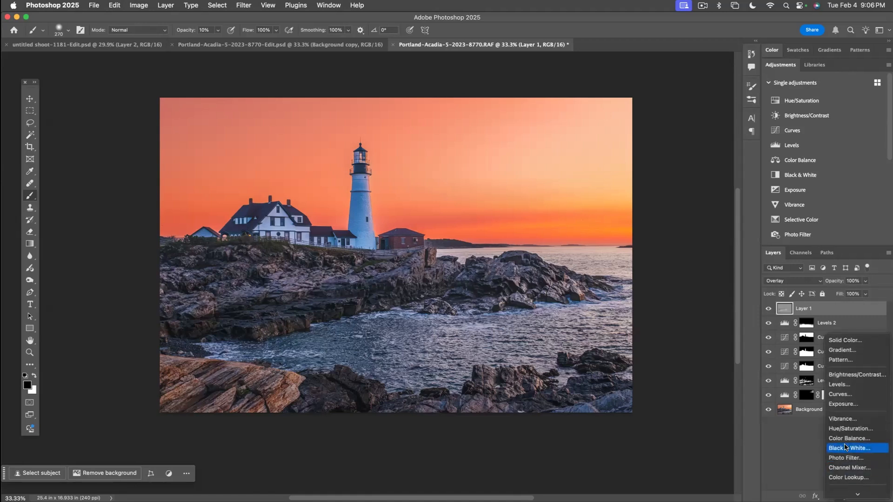
left_click(845, 428)
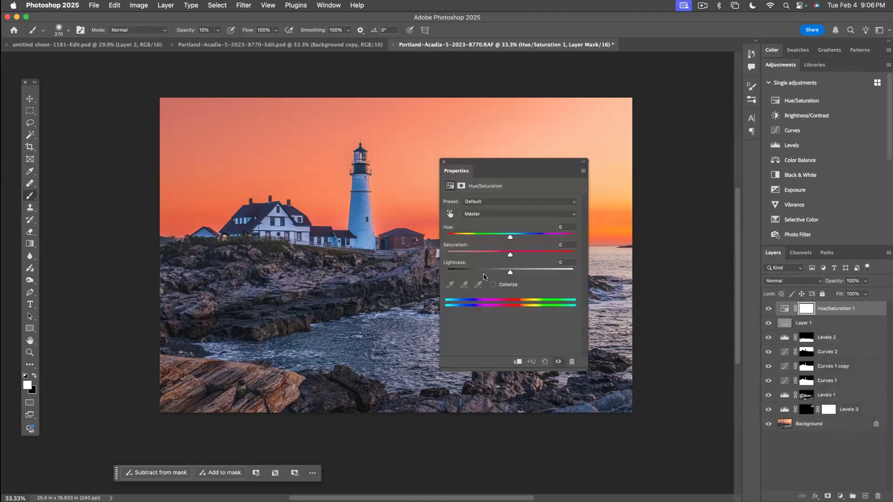
left_click_drag(511, 258, 488, 258)
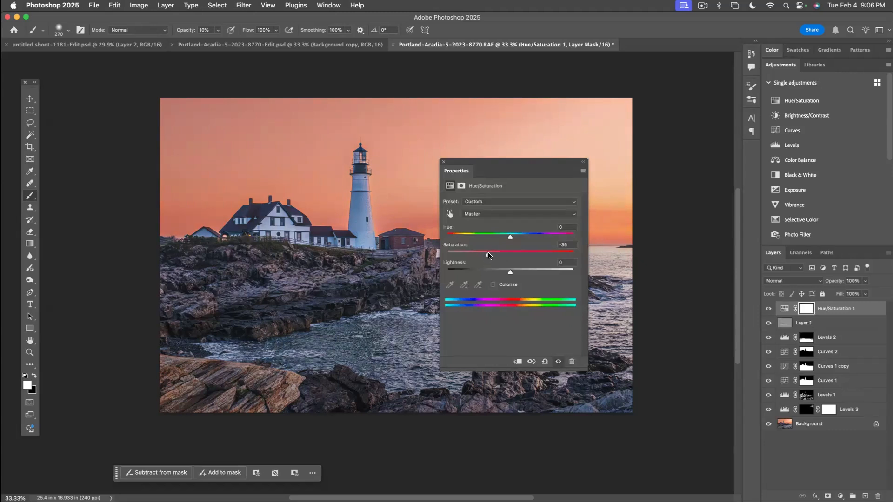
left_click_drag(509, 273, 499, 274)
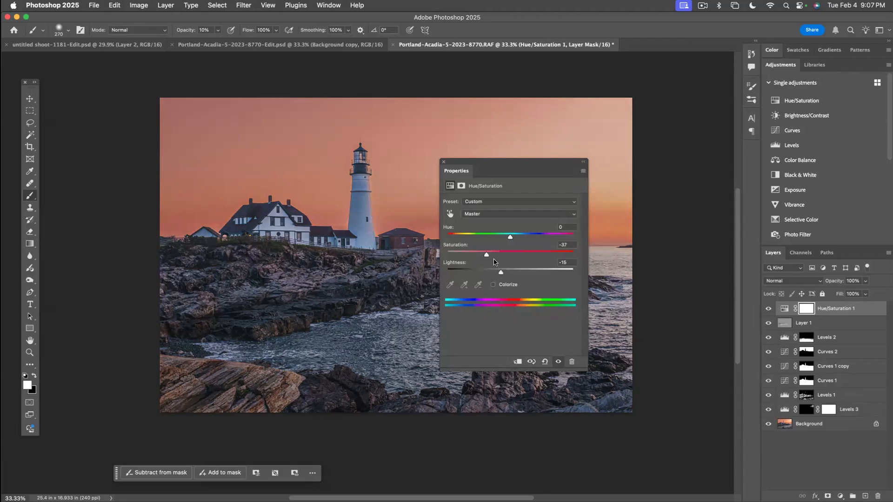
left_click_drag(483, 256, 485, 256)
- Target the orange foreground rocks in the Hue/Saturation adjustment and reduce the Reds saturation to -6
left_click(449, 214)
mouse_move(300, 374)
left_mouse_down()
mouse_move(340, 384)
mouse_move(278, 384)
mouse_move(295, 383)
left_mouse_up()
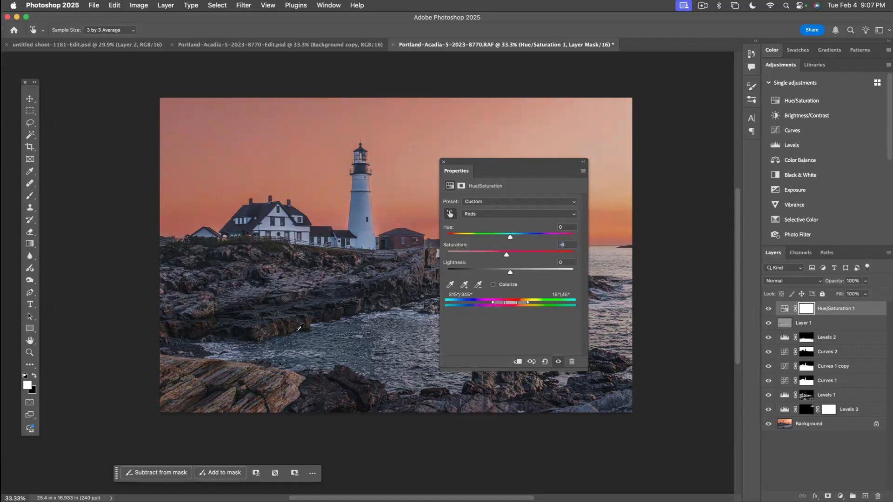
left_click(444, 162)
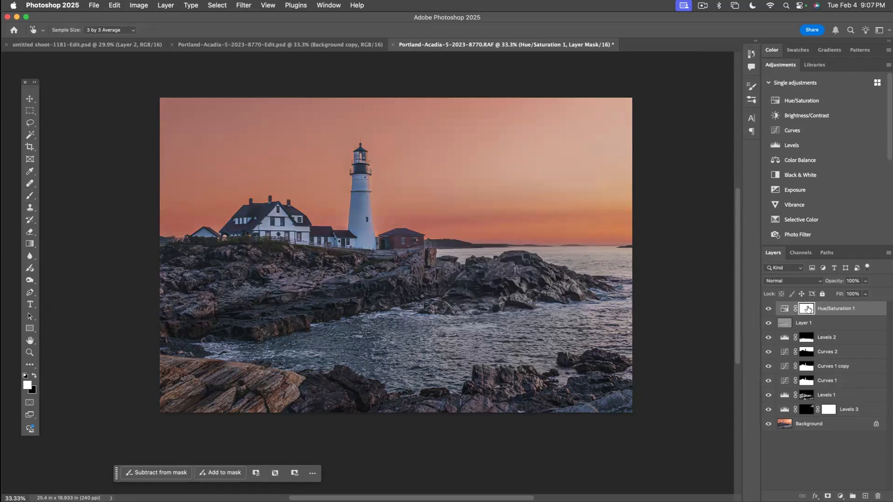
- Fill the Hue/Saturation mask with black and reveal the effect on the orange foreground rocks with a white brush at 70% opacity
key("x")
key("alt+BackSpace")
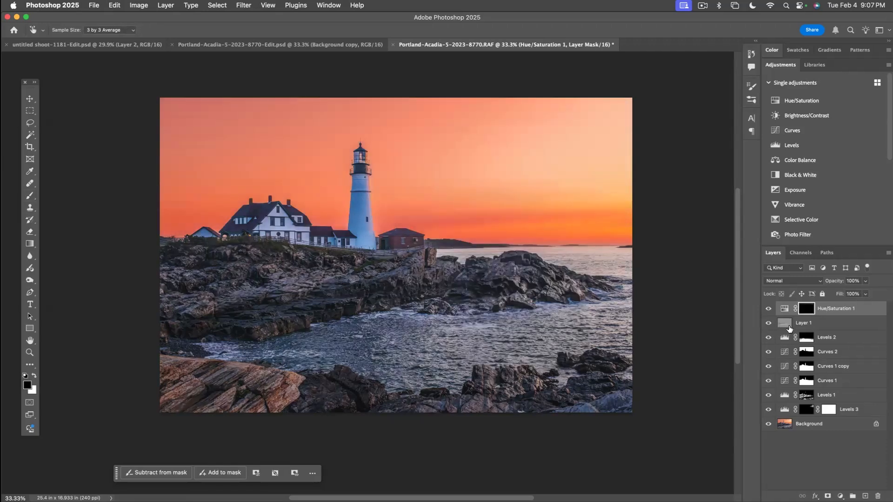
key("x")
key("b")
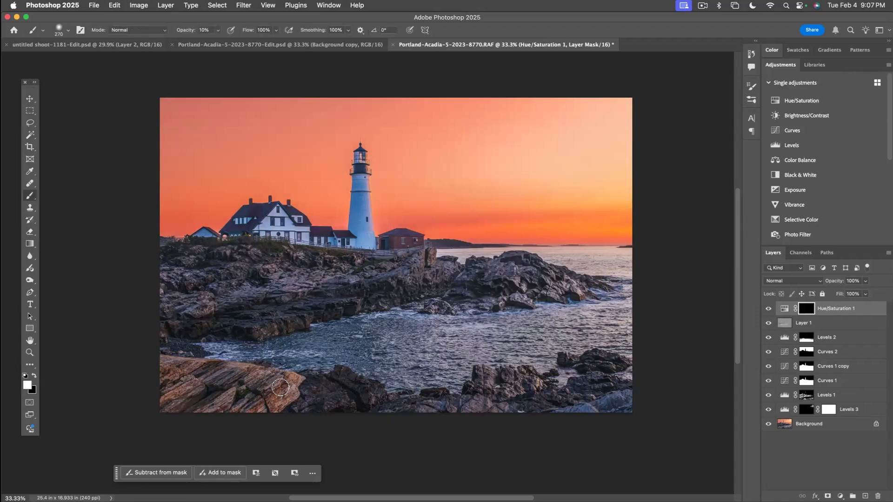
left_click_drag(283, 388, 295, 382)
key("7")
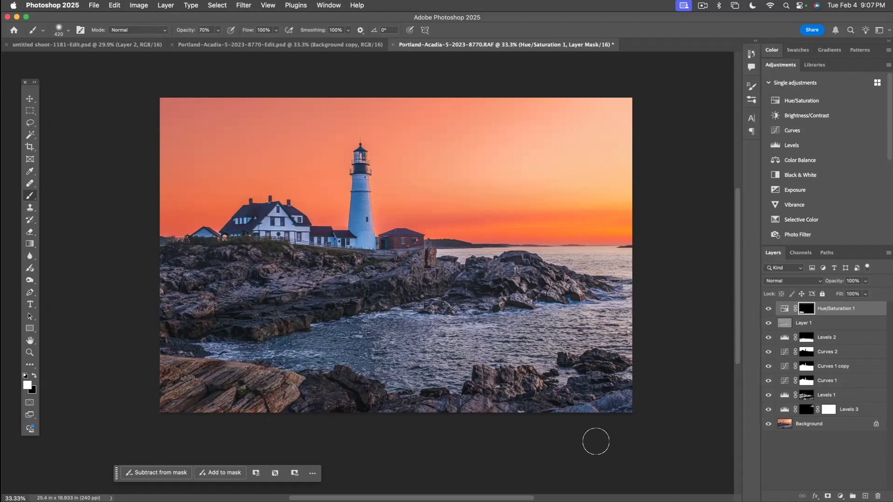
scroll(397, 377, "up", 8)
scroll(415, 399, "down", 10)
scroll(415, 400, "down", 3)
scroll(414, 398, "up", 5)
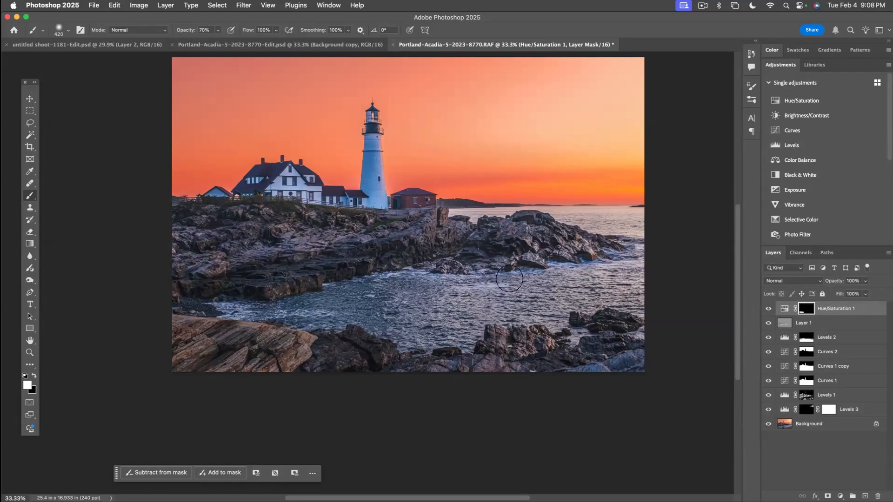
scroll(512, 298, "up", 3)
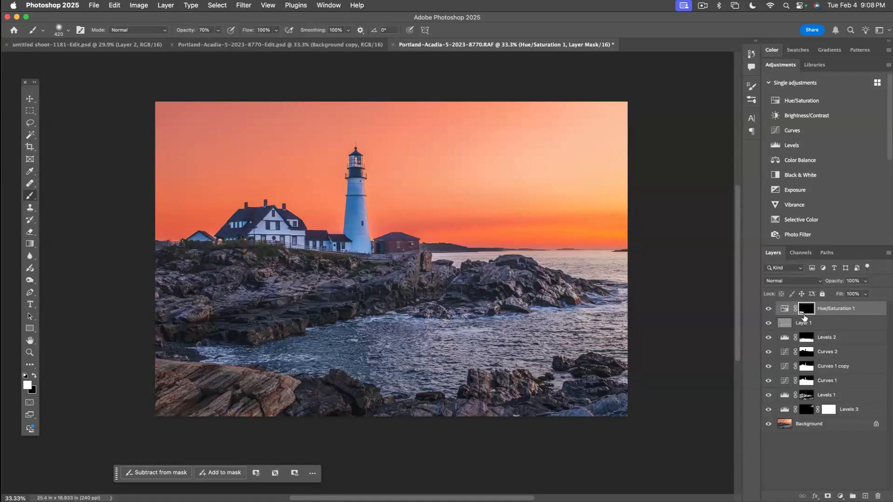
- Try merging all visible layers into one, and undo the merge
left_click(888, 253)
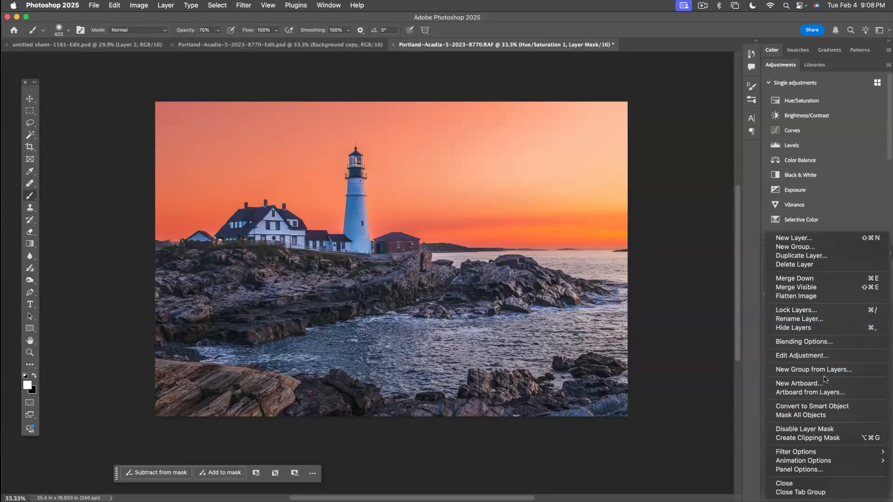
left_click(807, 286)
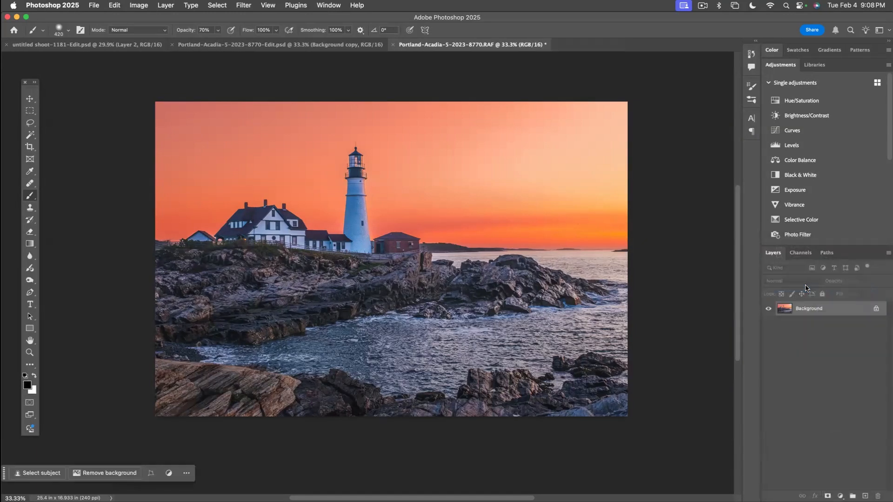
key("super+z")
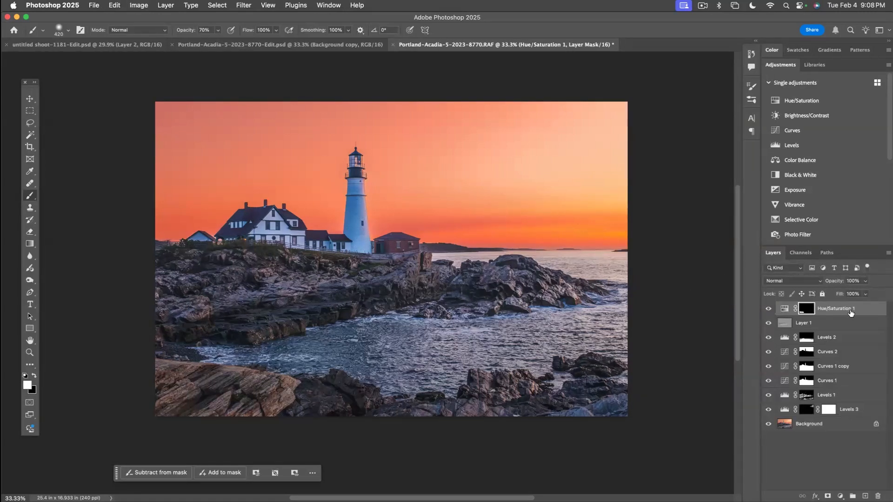
- Stamp all visible layers into a new top layer and compress its lower foreground to about 70% height with Content-Aware Scale
left_click(889, 254)
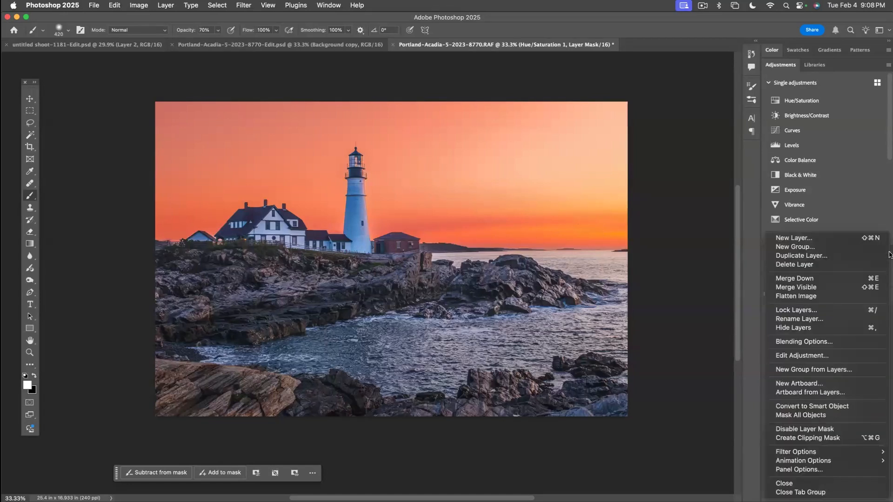
left_click(826, 289, "alt")
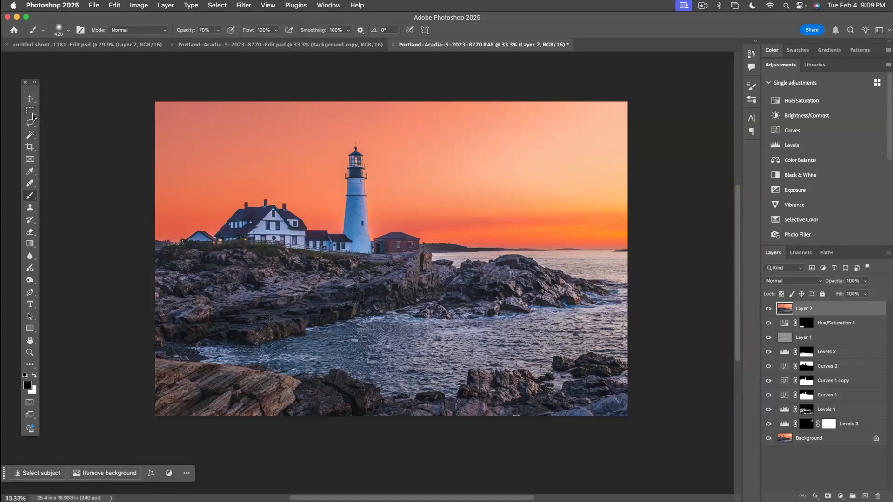
key("m")
left_click_drag(148, 282, 663, 465)
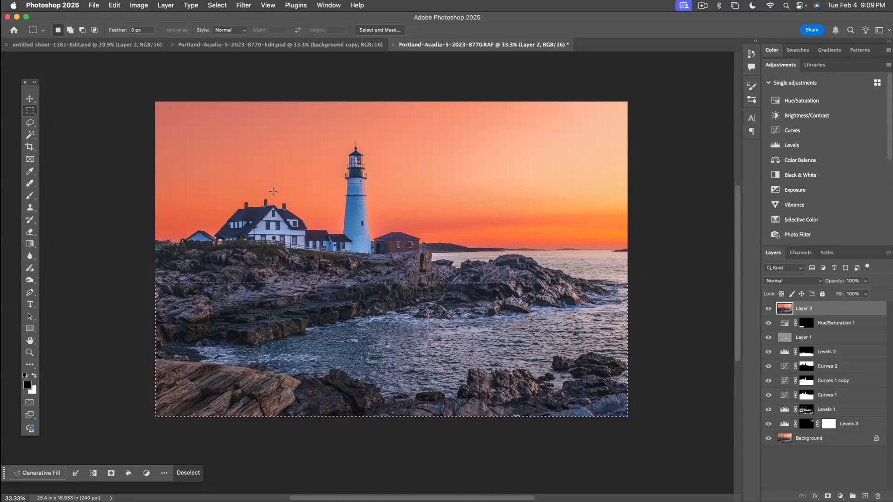
left_click(115, 5)
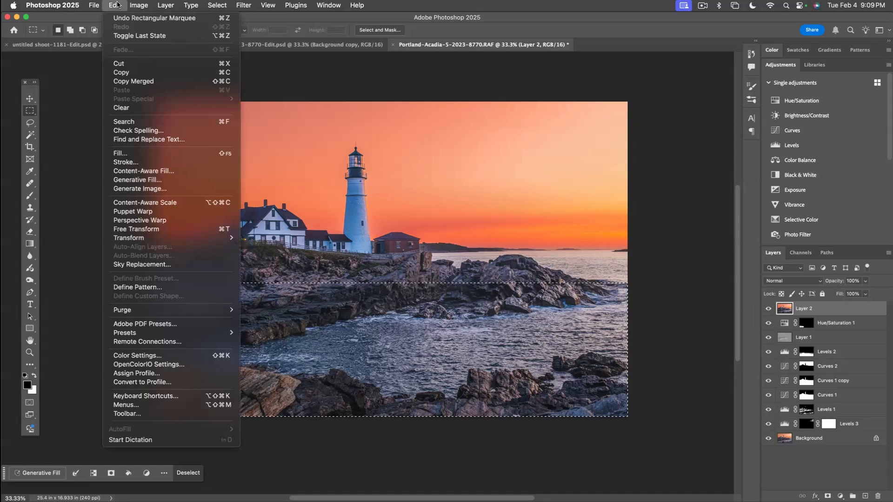
left_click(156, 203)
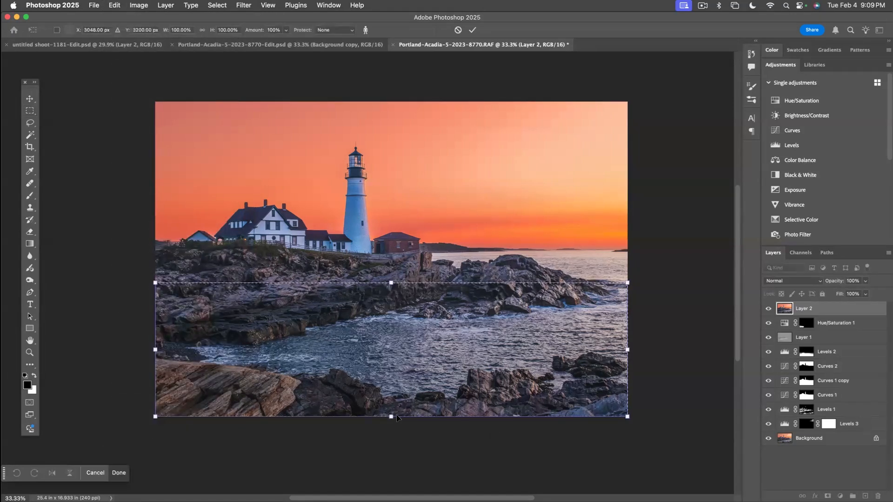
left_click_drag(391, 417, 390, 376)
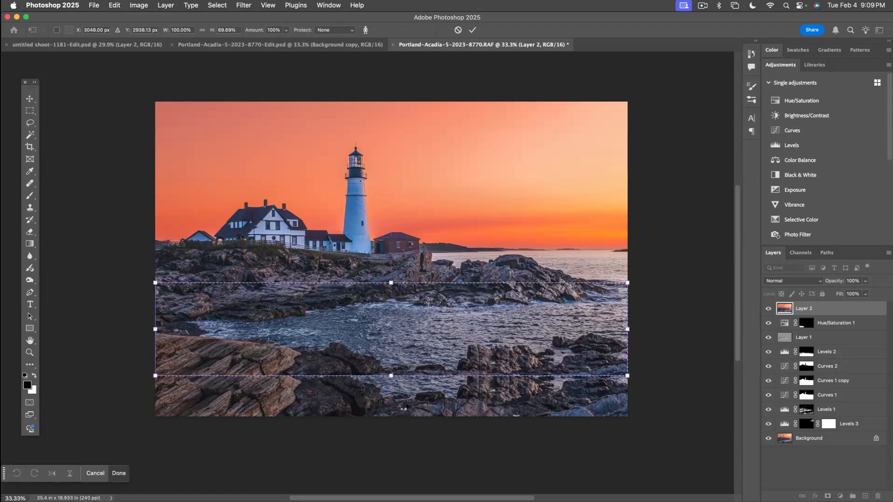
key("Return")
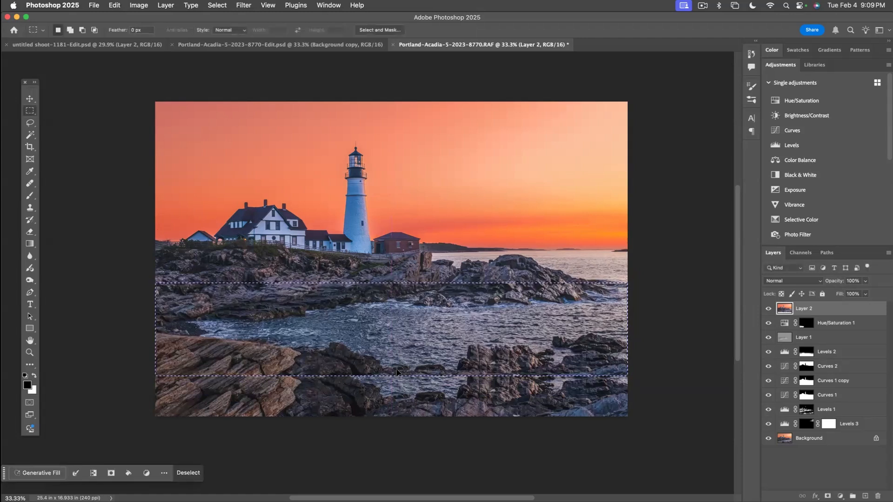
- Isolate and toggle the stamped layer to compare the compressed foreground with the original, and save the document
left_click_drag(768, 325, 767, 442)
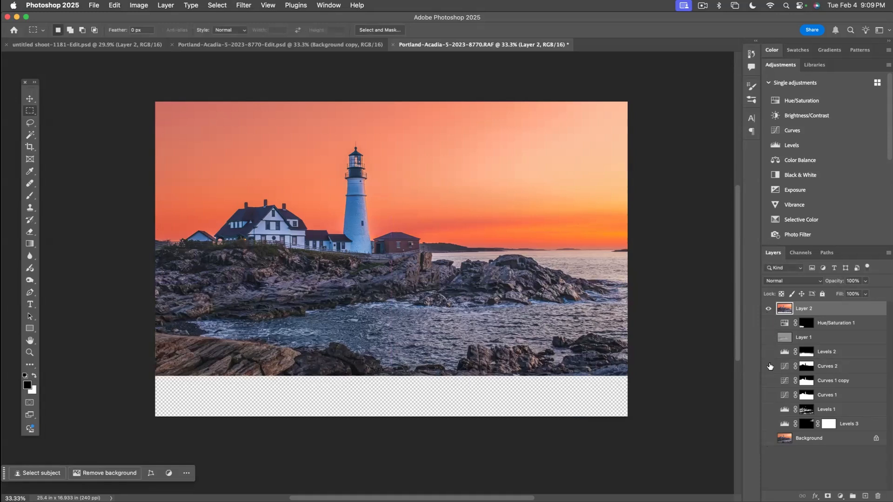
left_click_drag(767, 323, 767, 452)
left_click(767, 309)
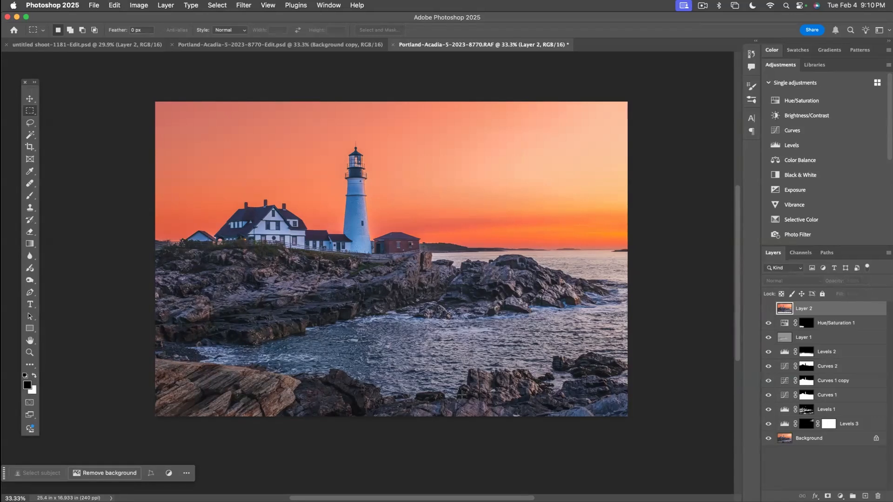
left_click(768, 309)
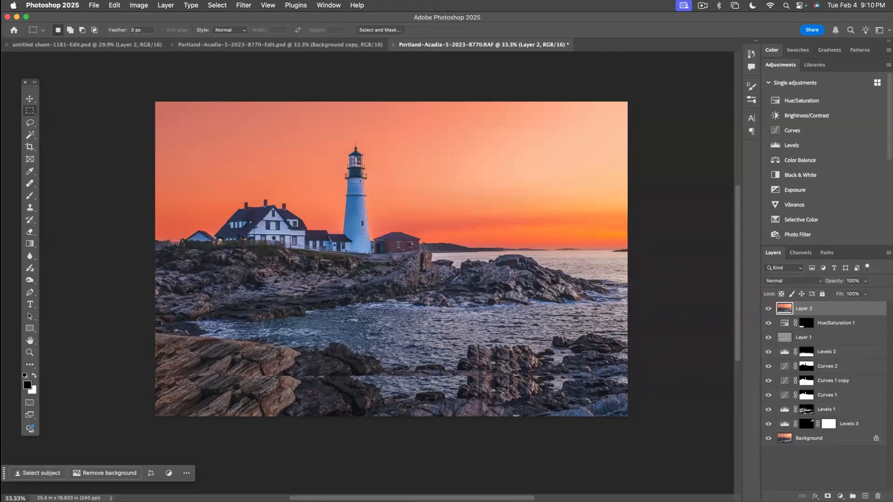
scroll(337, 411, "up", 2)
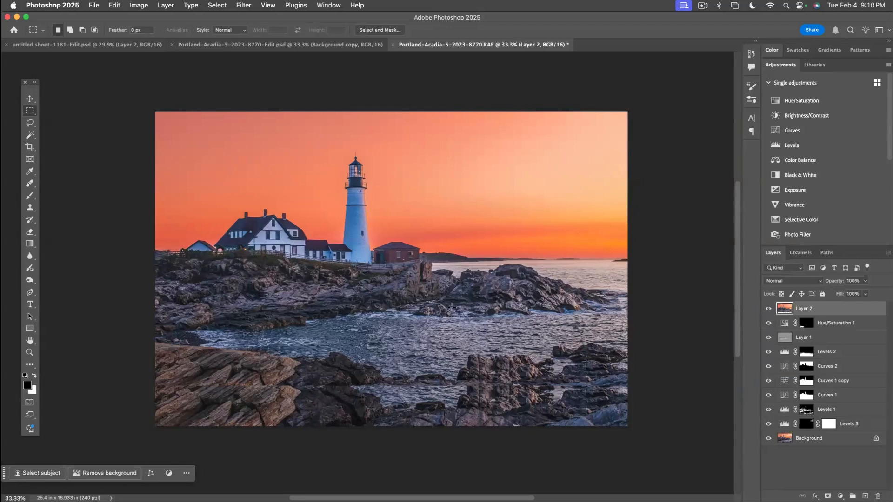
key("super+s")
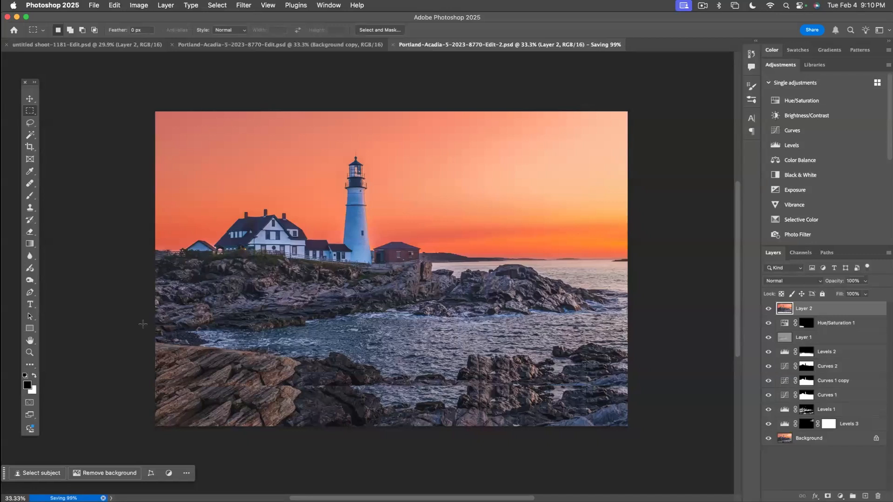
- Try cloning sky over the bright halo above the small roof beside the lighthouse in Normal mode, and undo the strokes
left_click(29, 353)
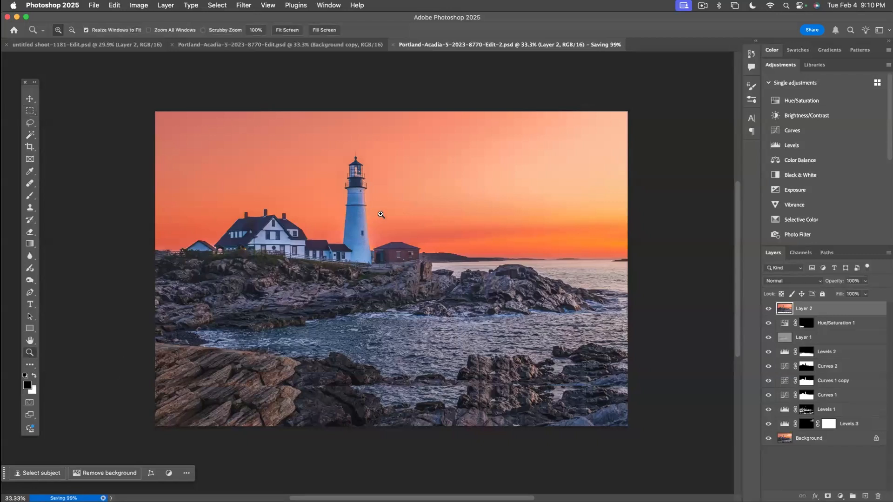
left_click(348, 268)
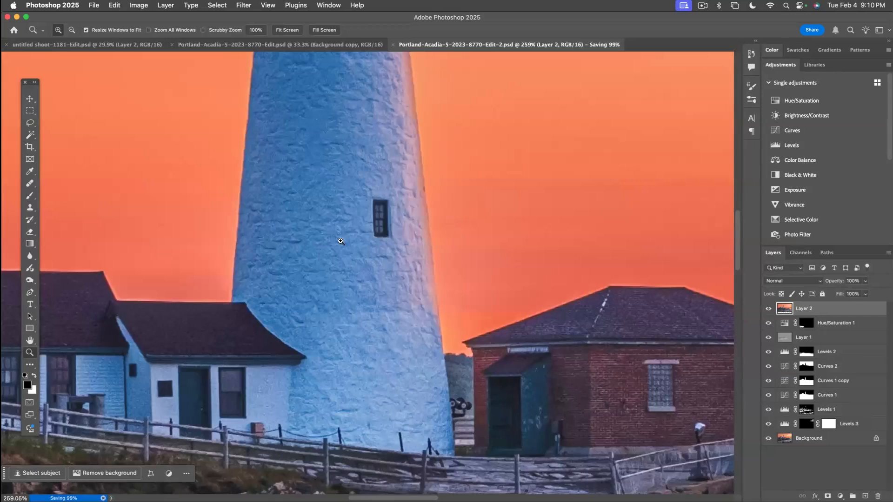
scroll(254, 277, "left", 10)
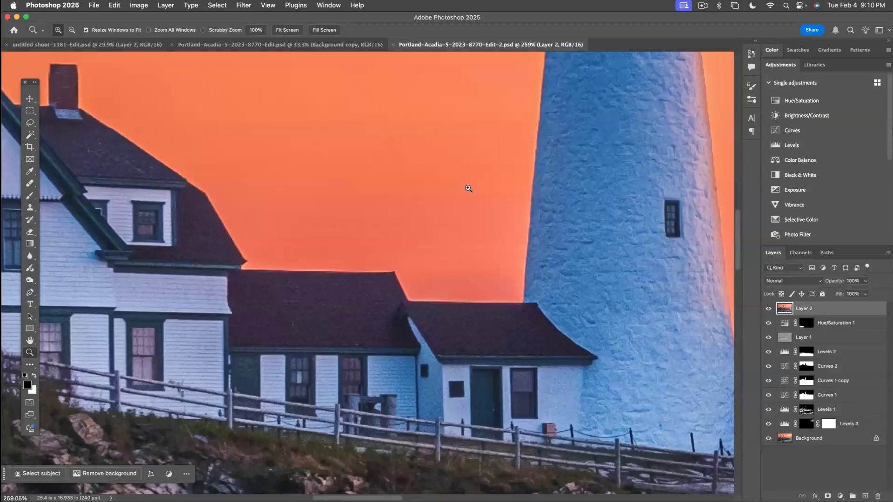
key("s")
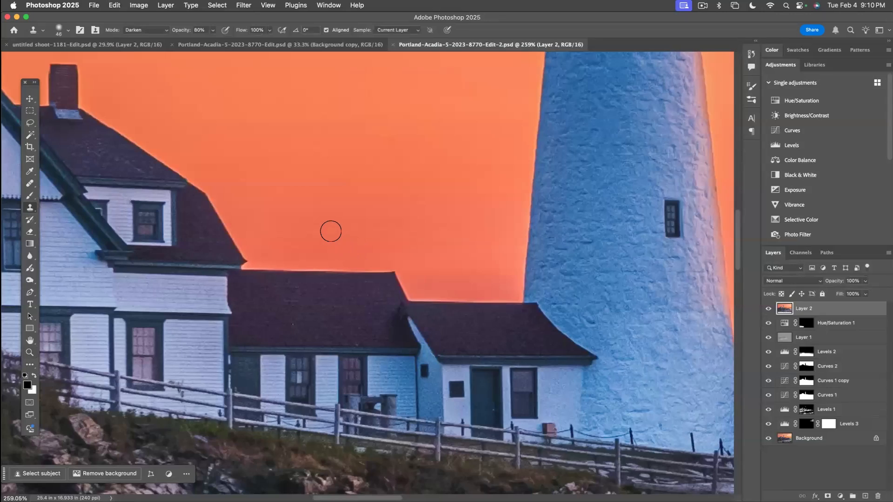
left_click(158, 31)
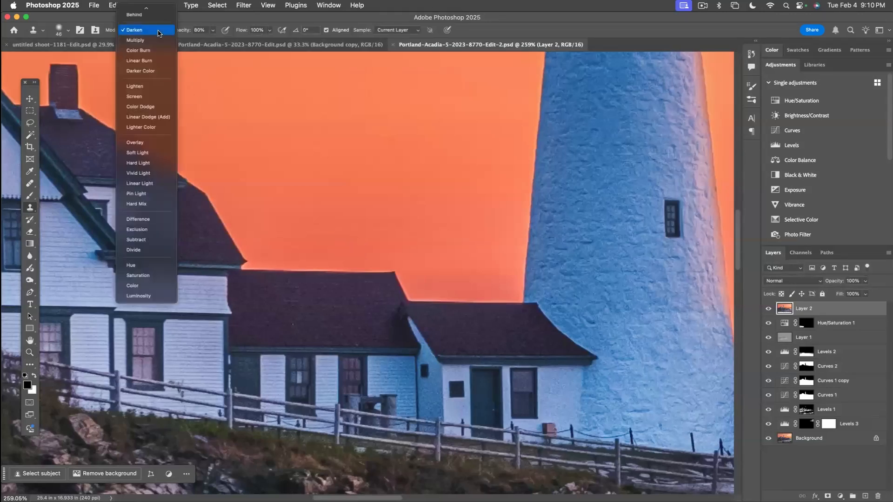
left_click(139, 10)
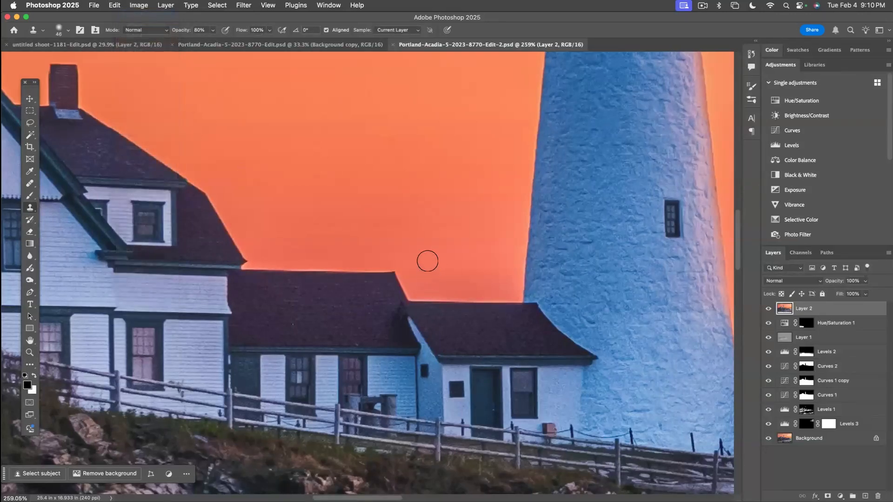
left_click(465, 276, "alt")
mouse_move(475, 305)
left_mouse_down()
mouse_move(419, 303)
mouse_move(506, 305)
left_mouse_up()
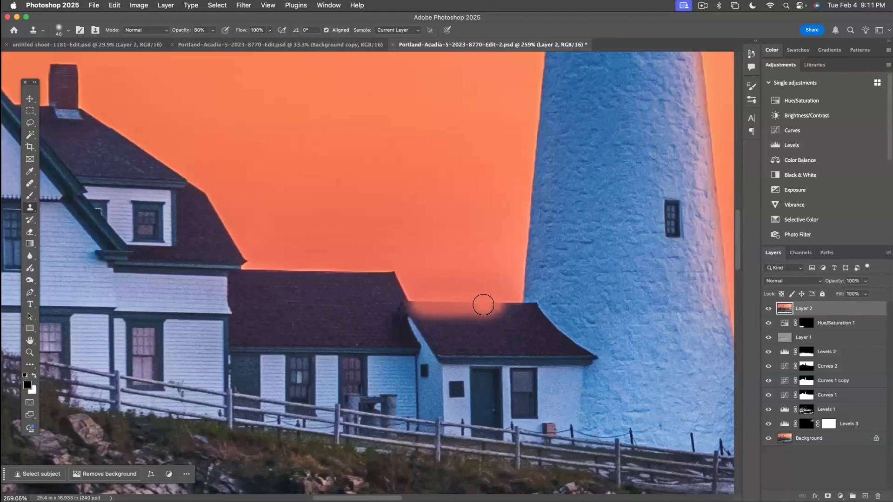
left_click(521, 310)
key("super+z")
key("super+z")
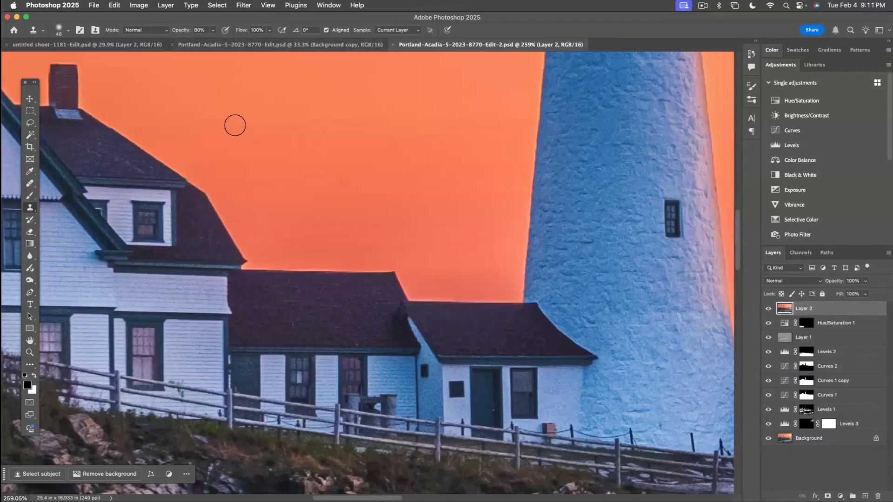
- Set the Clone Stamp to Darken mode and clone nearby sky over the halo along the low roofs beside the lighthouse
left_click(146, 31)
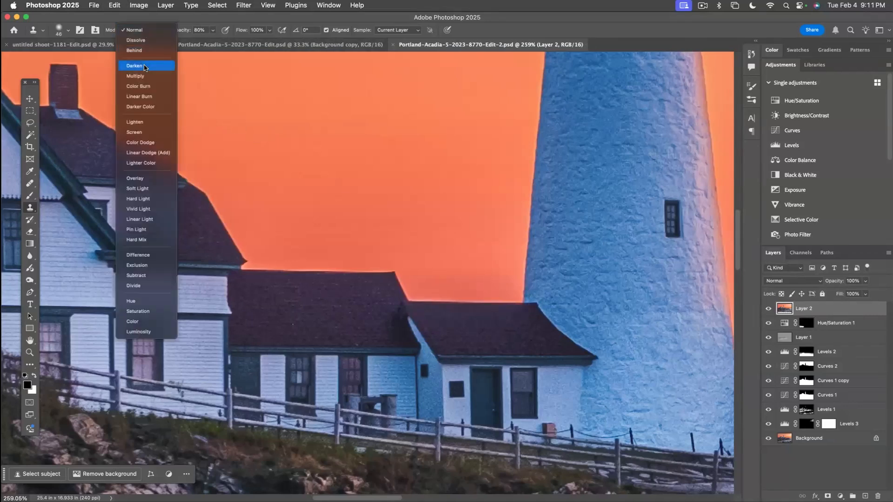
left_click(142, 65)
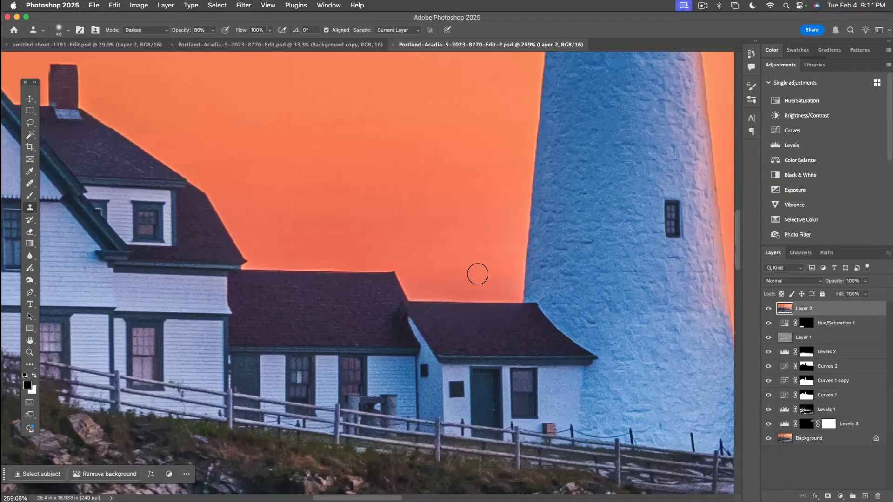
left_click(490, 279, "alt")
left_click_drag(488, 302, 493, 303)
left_click(491, 282, "alt")
mouse_move(493, 303)
left_mouse_down()
mouse_move(416, 303)
mouse_move(510, 303)
mouse_move(422, 304)
mouse_move(396, 269)
mouse_move(409, 258)
mouse_move(401, 258)
left_mouse_up()
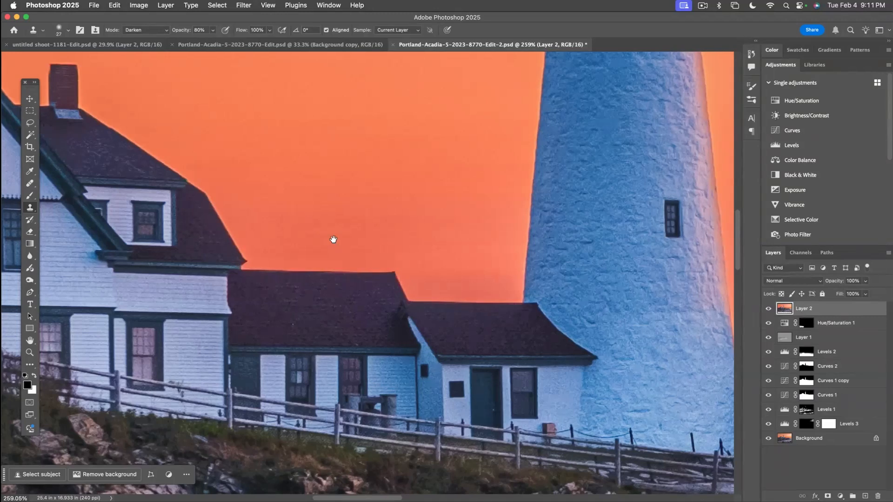
- Clone nearby sky over the bright halo around the base of the house's rightmost chimney
left_click_drag(335, 239, 451, 299)
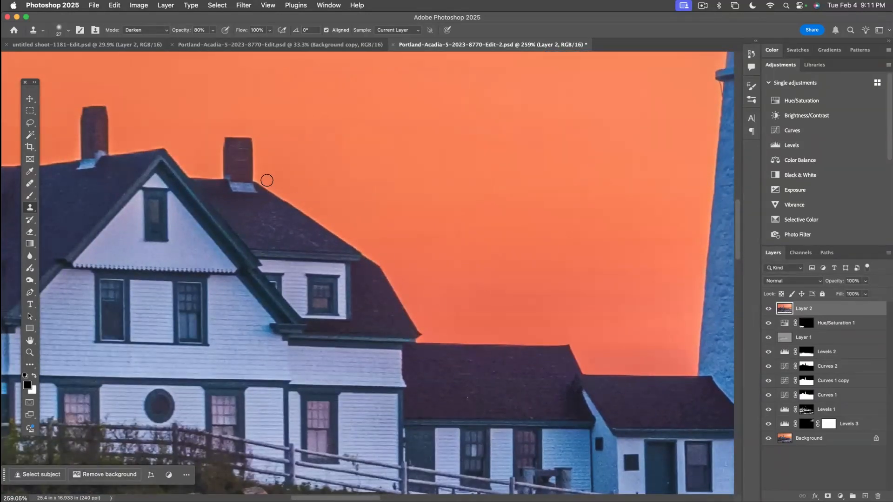
left_click_drag(284, 186, 660, 286)
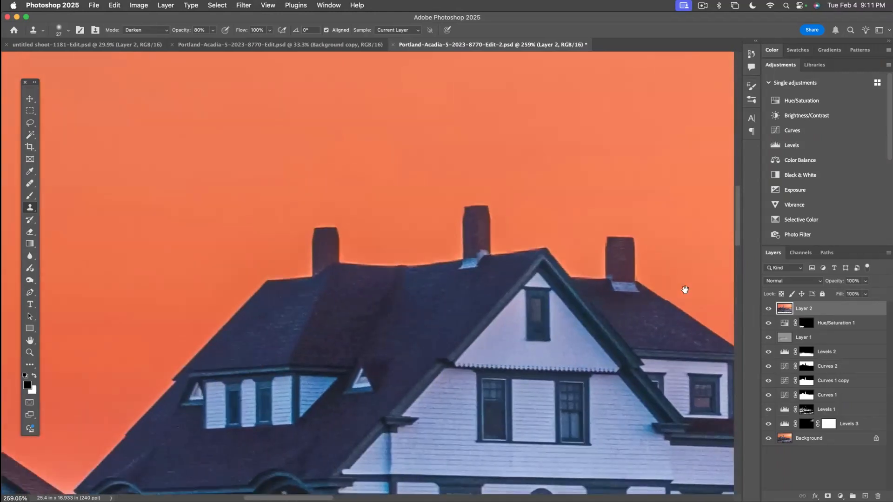
left_click(585, 263, "alt")
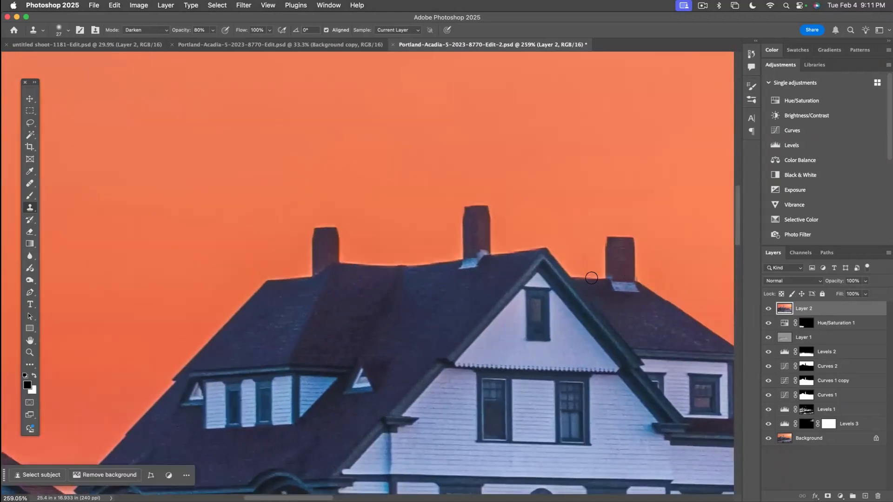
mouse_move(599, 278)
left_mouse_down()
mouse_move(594, 264)
mouse_move(607, 231)
mouse_move(637, 262)
mouse_move(638, 277)
left_mouse_up()
left_click(661, 245, "alt")
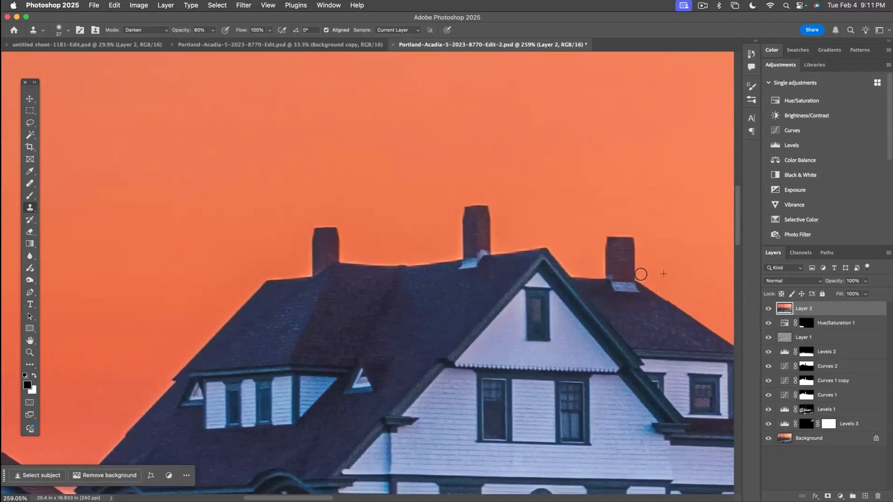
- Clone nearby sky over the halo around the house's middle chimney and along the ridge to the leftmost chimney
mouse_move(491, 212)
left_mouse_down()
mouse_move(492, 240)
mouse_move(507, 236)
mouse_move(496, 251)
mouse_move(551, 248)
left_mouse_up()
left_click(508, 236, "alt")
left_click(447, 247, "alt")
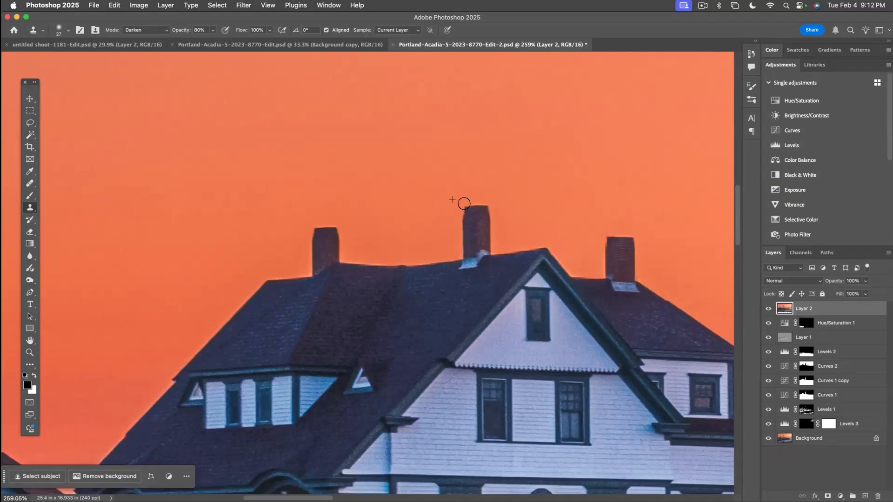
left_click(394, 251, "alt")
mouse_move(369, 261)
left_mouse_down()
mouse_move(344, 259)
mouse_move(339, 226)
left_mouse_up()
- Clone nearby sky over the halo beside the leftmost chimney and down the house's left roof slope
left_click_drag(430, 219, 578, 229)
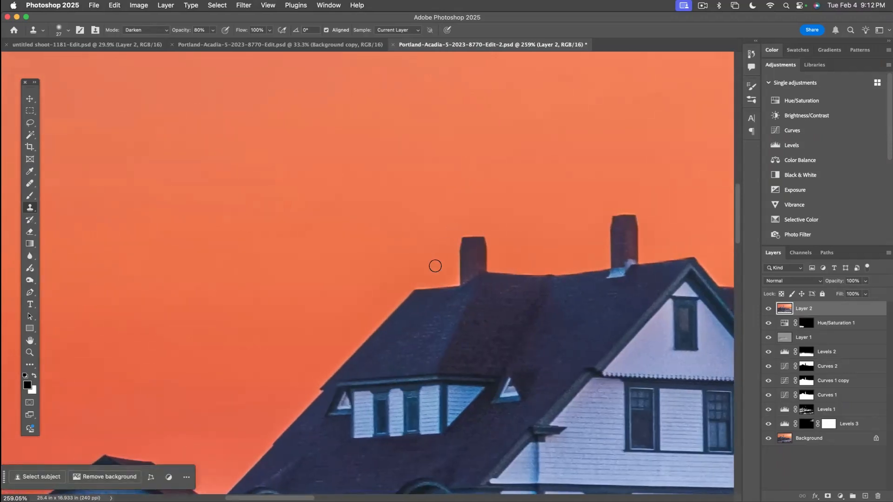
mouse_move(457, 284)
left_mouse_down()
mouse_move(408, 289)
mouse_move(612, 175)
left_mouse_up()
left_click(595, 200, "alt")
mouse_move(612, 205)
left_mouse_down()
mouse_move(551, 261)
mouse_move(520, 308)
left_mouse_up()
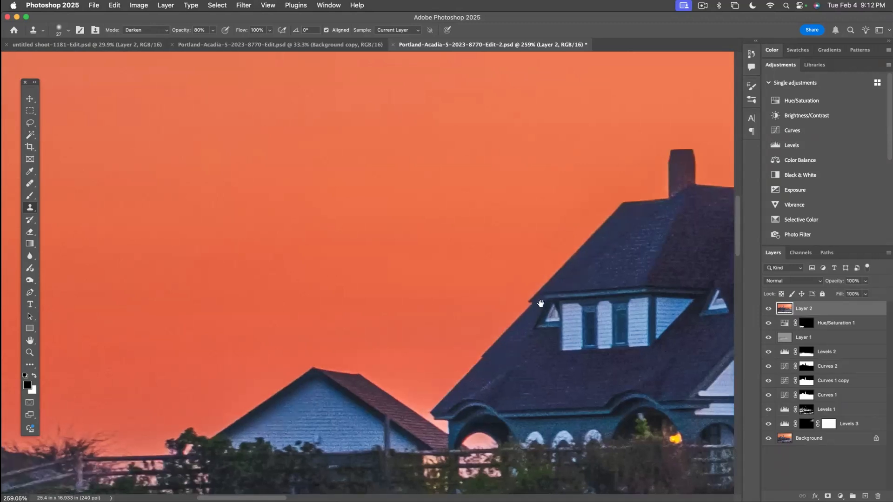
- Clone nearby sky over the halo along the small shed's roof and set the Clone Stamp opacity to 100%
left_click_drag(457, 343, 742, 144)
left_click_drag(618, 139, 470, 195)
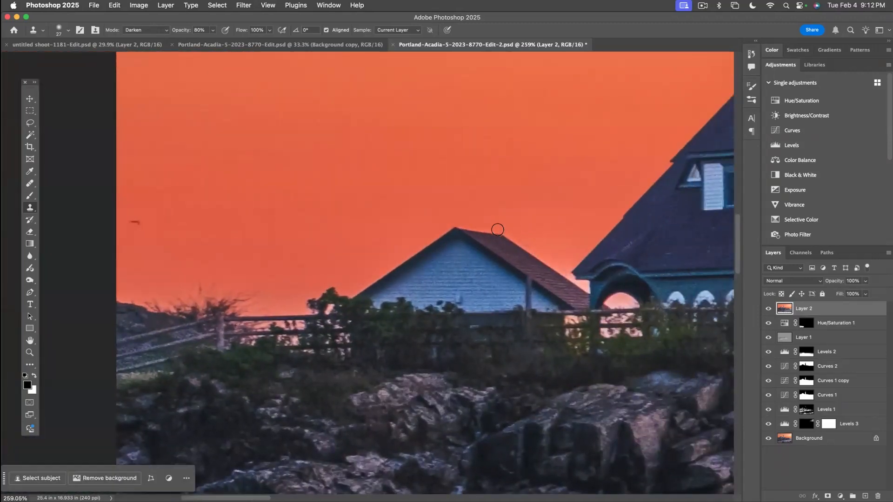
mouse_move(449, 226)
left_mouse_down()
mouse_move(380, 268)
mouse_move(414, 255)
left_mouse_up()
key("0")
- Toggle the stamped layer off and on at several magnifications to compare the roof edges before and after the halo cleanup
key("super+1")
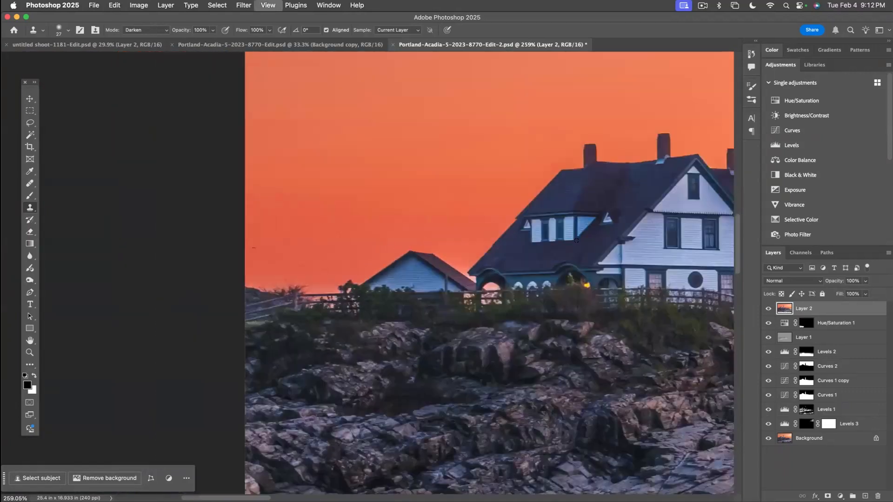
mouse_move(676, 257)
left_mouse_down()
mouse_move(250, 278)
mouse_move(387, 288)
left_mouse_up()
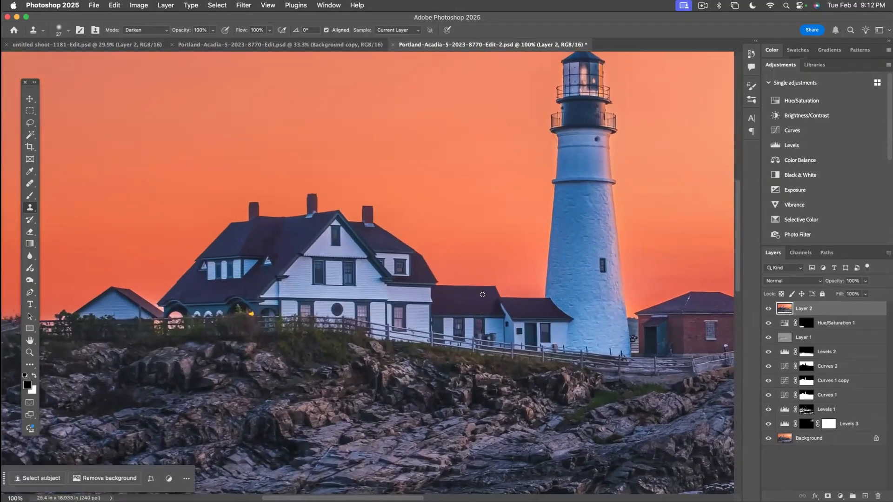
left_click(770, 310)
left_click(30, 352)
left_click(513, 309)
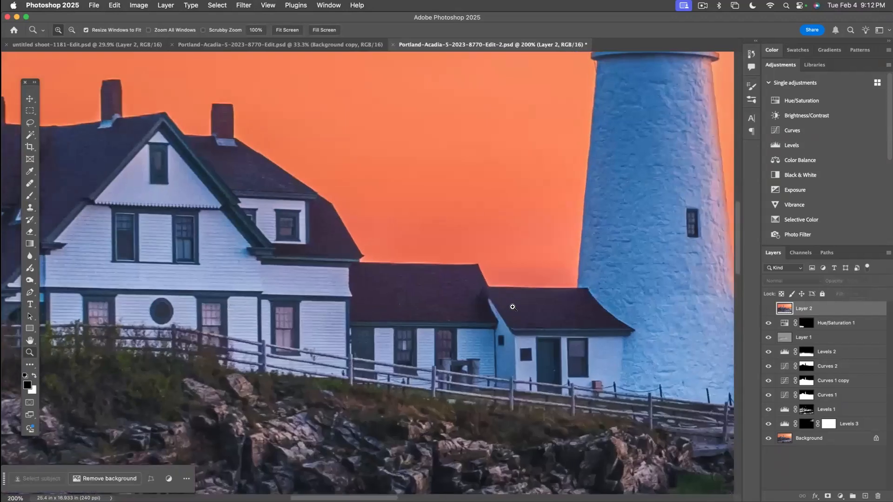
left_click(559, 309)
left_click(769, 310)
left_click(769, 310)
left_click(769, 310)
left_click(769, 310)
left_click(769, 310)
- Clone nearby sky over the halo along the brick building's roof, down its right slope and beside the wall below the eave
left_click_drag(505, 256, 223, 320)
left_click_drag(556, 326, 420, 418)
left_click_drag(526, 366, 431, 235)
key("s")
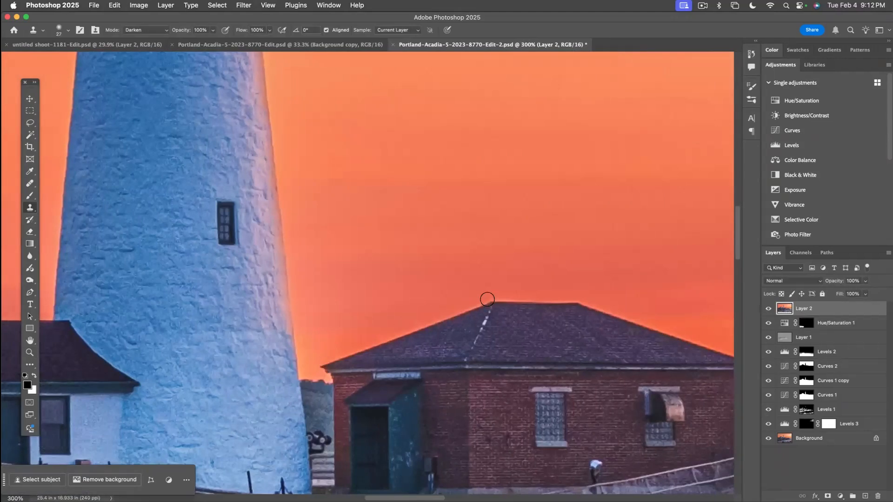
left_click_drag(677, 299, 481, 234)
left_click(555, 296, "shift")
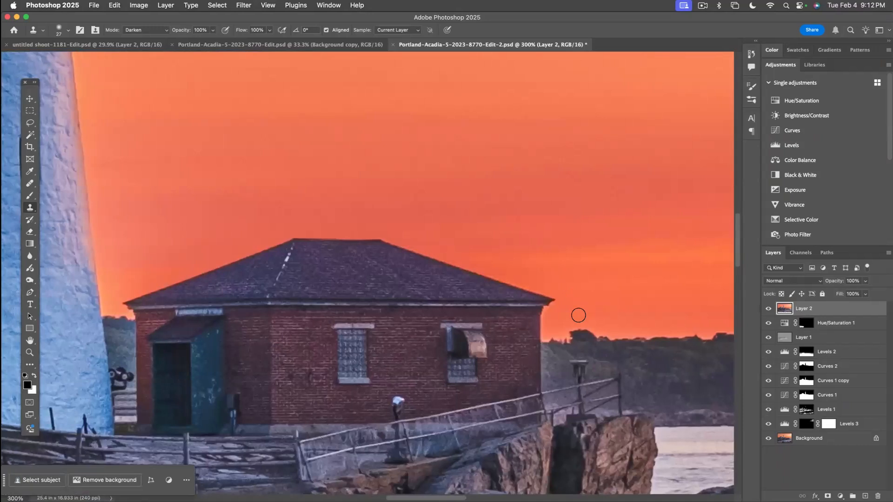
mouse_move(556, 326)
left_mouse_down()
mouse_move(547, 330)
mouse_move(542, 320)
mouse_move(550, 309)
mouse_move(549, 331)
left_mouse_up()
- Save the retouched lighthouse file and switch to Lightroom Classic
left_click_drag(378, 253, 693, 308)
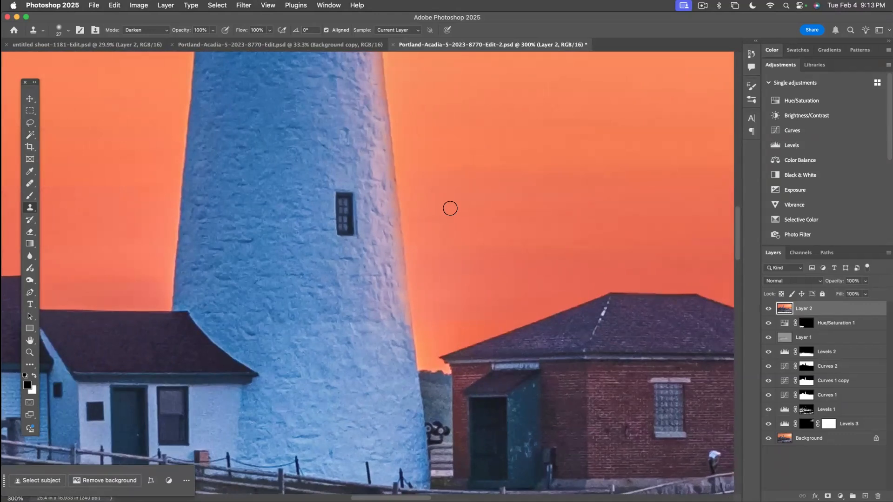
key("super+1")
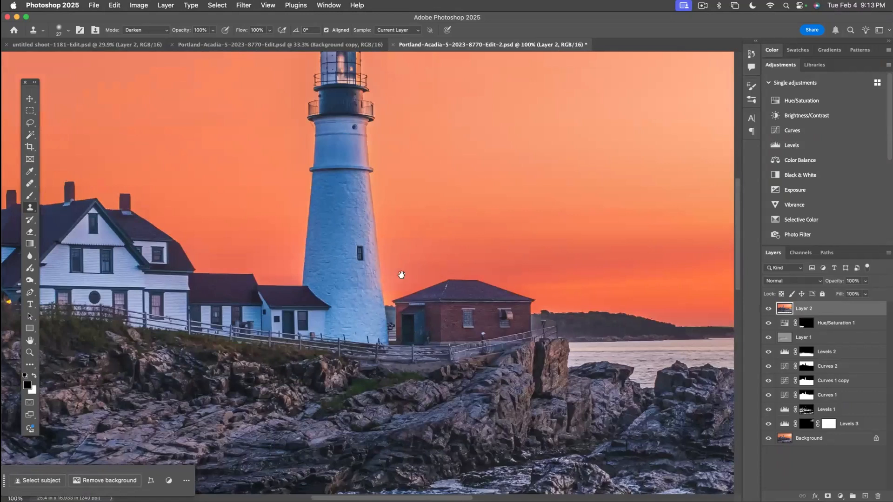
left_click_drag(402, 274, 613, 302)
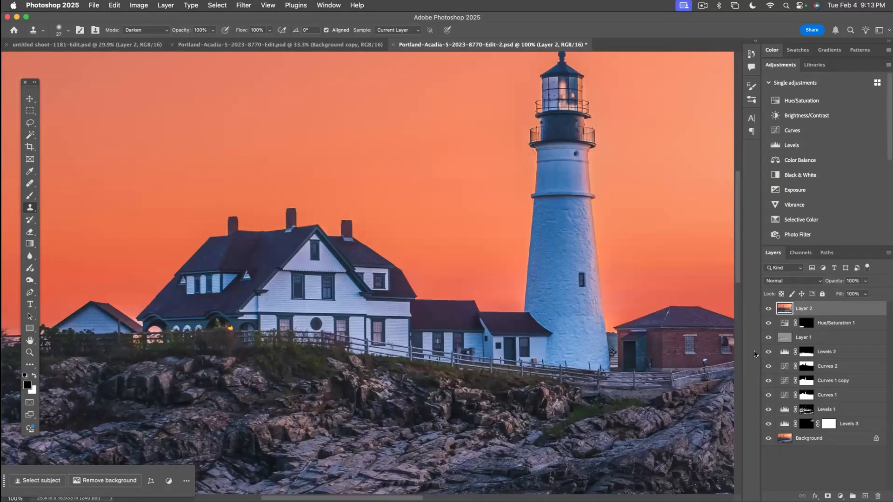
key("super+0")
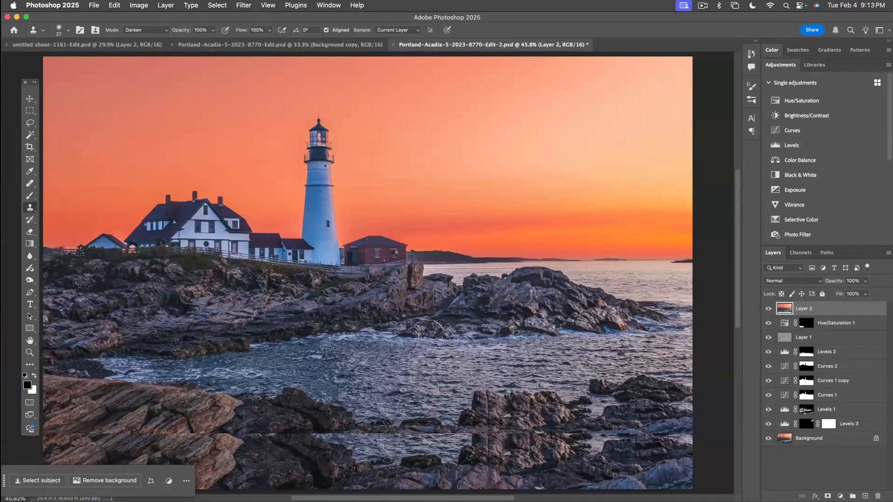
key("super+s")
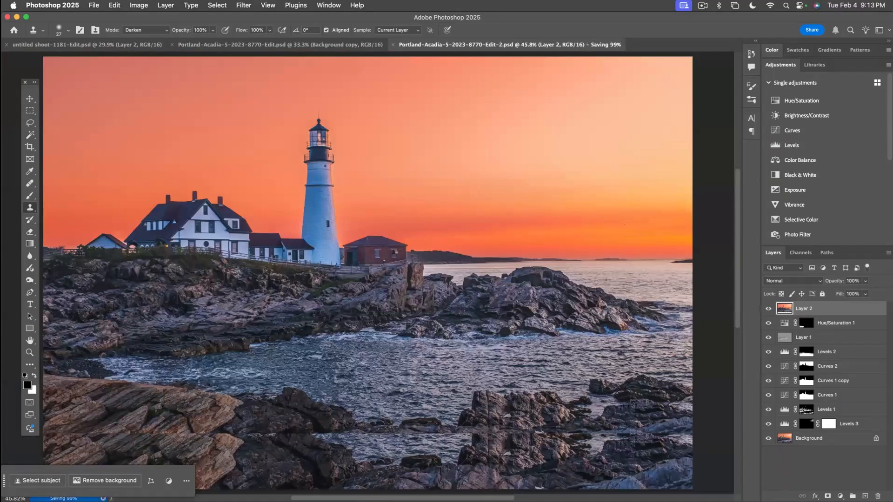
key("super+Tab")
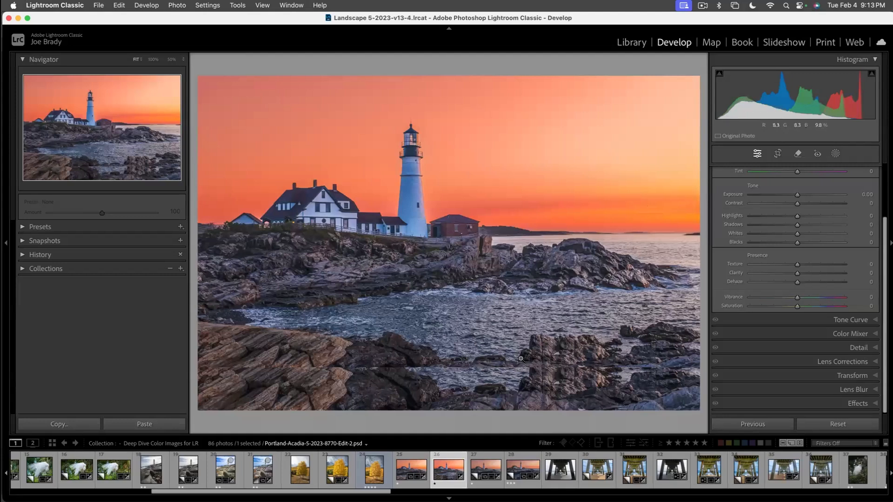
- Crop the repeated rocks off the photo's lower edge and a strip off its upper sky, and set the post-crop vignette amount to -9
key("r")
left_click_drag(448, 408, 450, 388)
left_click_drag(448, 99, 449, 111)
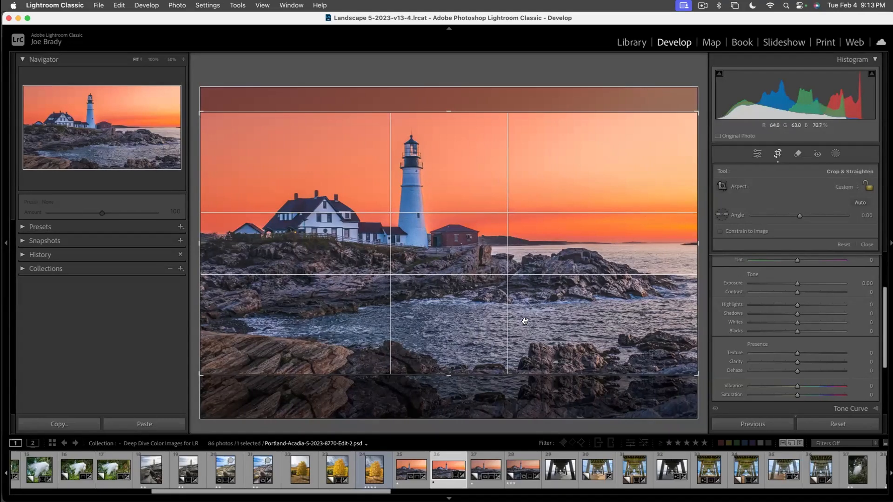
key("Return")
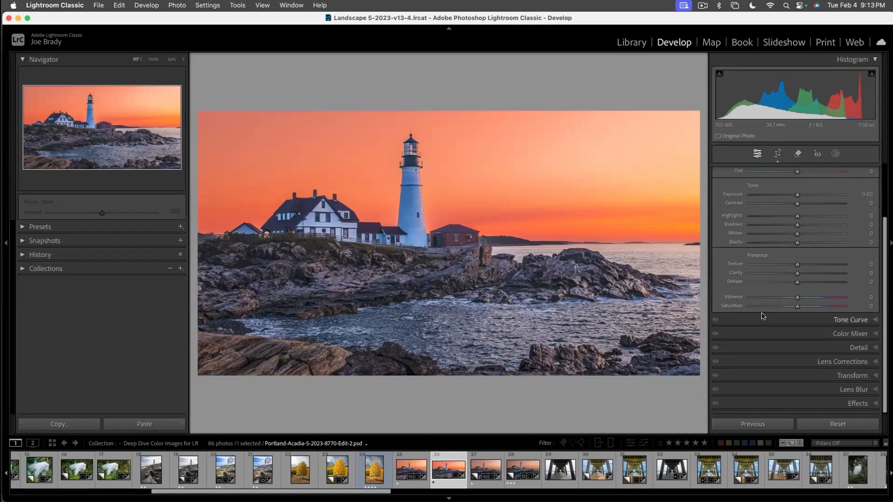
left_click(858, 400)
left_click_drag(797, 299, 793, 300)
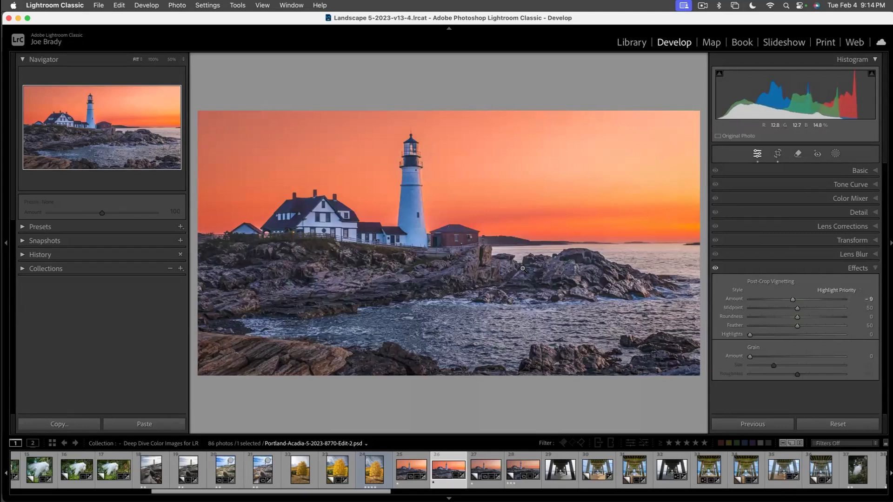
- Add a tall, slightly tilted radial gradient mask over the lighthouse and the rocks and water below it
key("shift+m")
left_click_drag(416, 239, 496, 392)
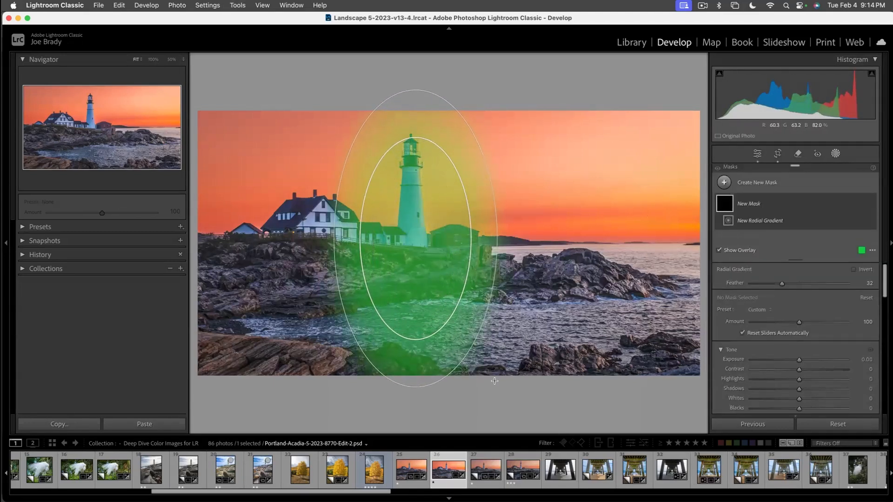
left_click_drag(417, 241, 433, 276)
left_click_drag(517, 274, 516, 256)
left_click_drag(428, 273, 445, 262)
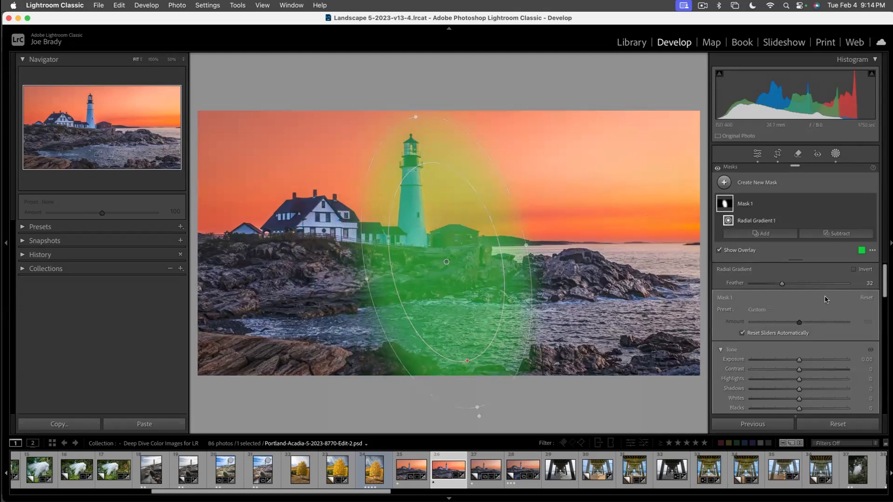
- Subtract the sky from the radial mask and set the mask's exposure to 0.47
left_click(839, 234)
left_click(830, 255)
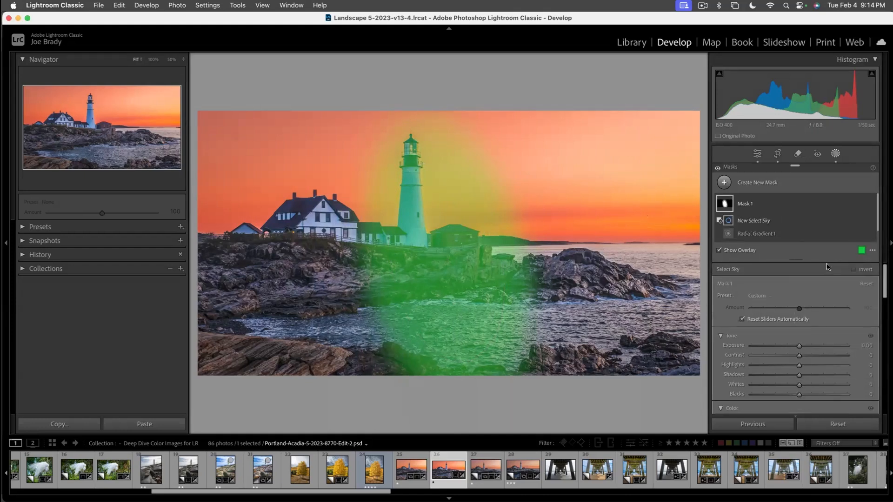
left_click_drag(799, 346, 806, 345)
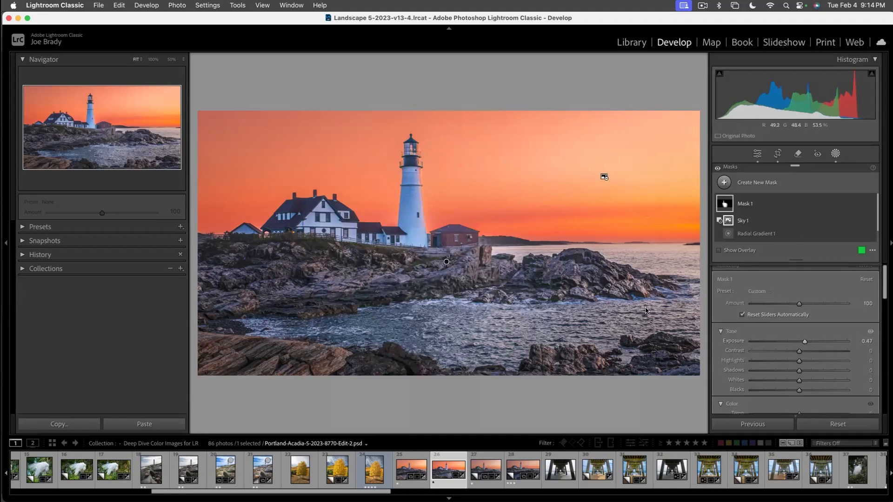
- Crop a narrow strip off the photo's left edge to tighten the composition
key("r")
left_click_drag(201, 244, 213, 242)
key("Return")
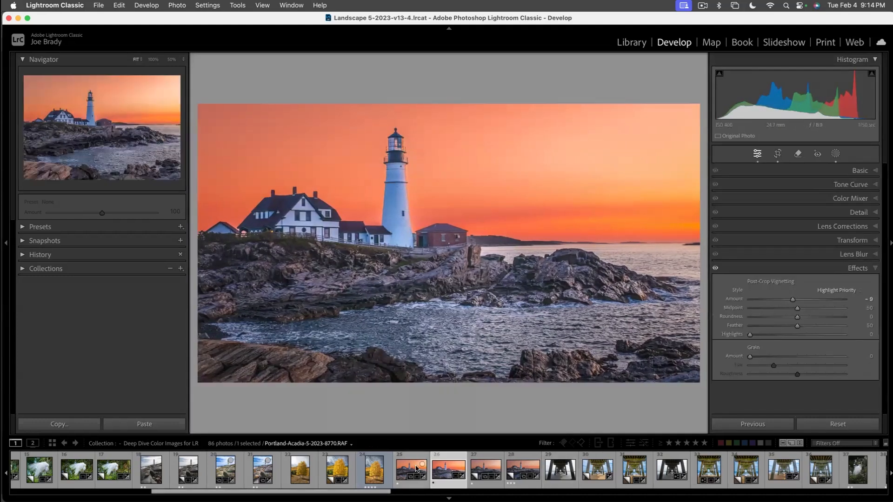
- Reset the original raw lighthouse photo to its unedited settings and add the cropped edit to the selection
left_click(416, 469)
left_click(857, 425)
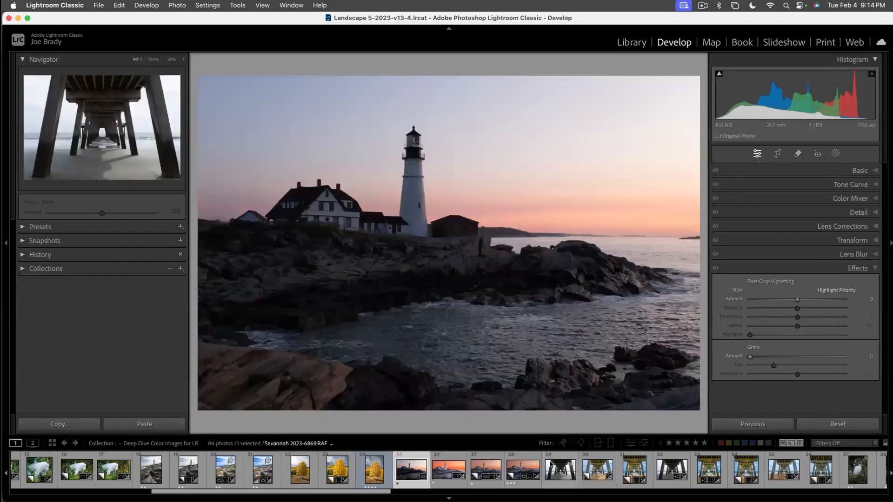
left_click(442, 478, "super")
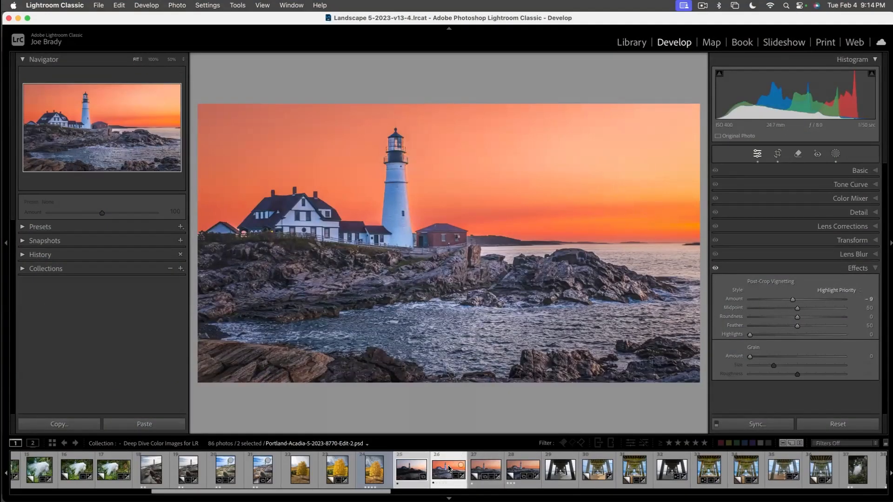
- Create three virtual copies of the cropped lighthouse edit and select the first copy
key("super+e")
key("super+apostrophe")
key("super+apostrophe")
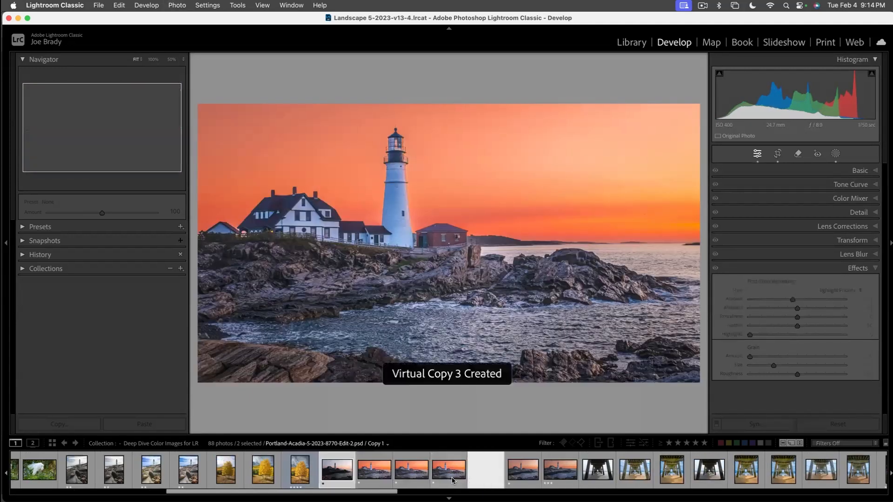
left_click(374, 470)
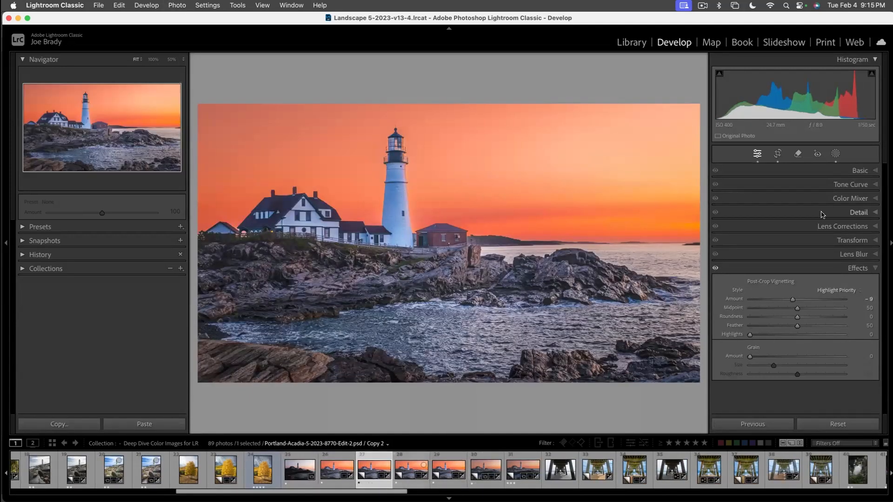
- Add a sky mask to the virtual copy, reduce the sky's saturation slightly and set its exposure to -0.12
left_click(836, 152)
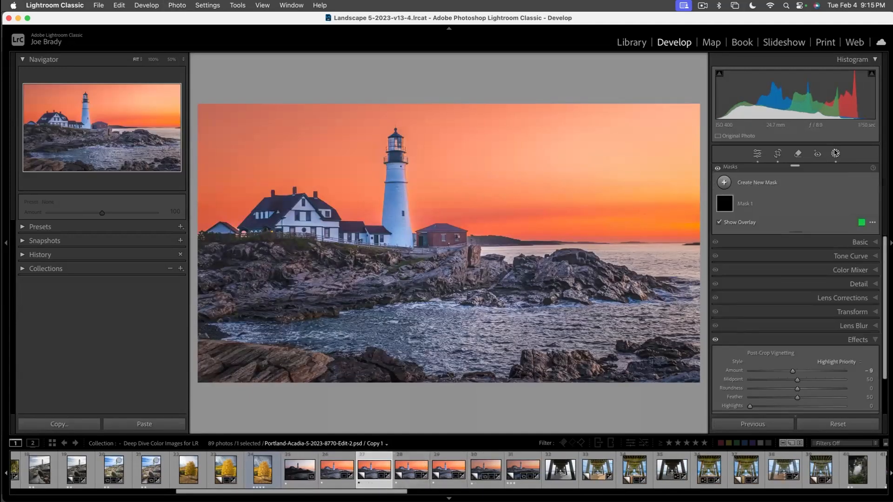
left_click(765, 183)
left_click(771, 212)
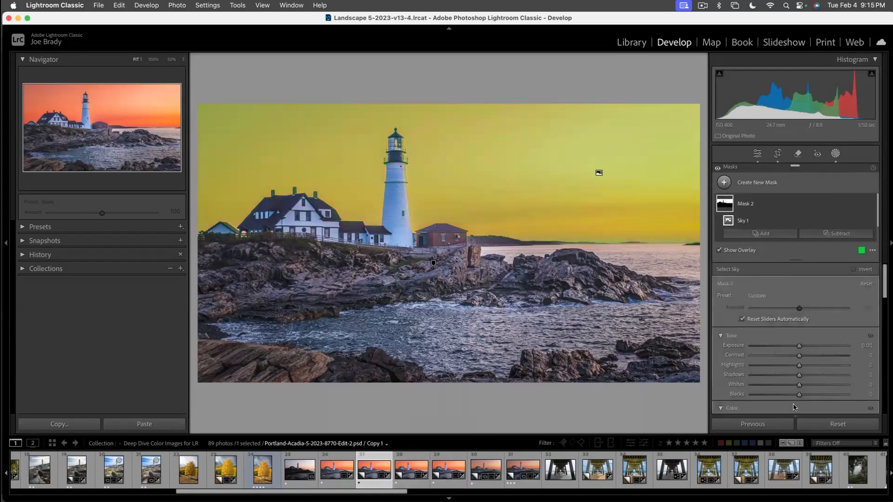
scroll(791, 358, "down", 5)
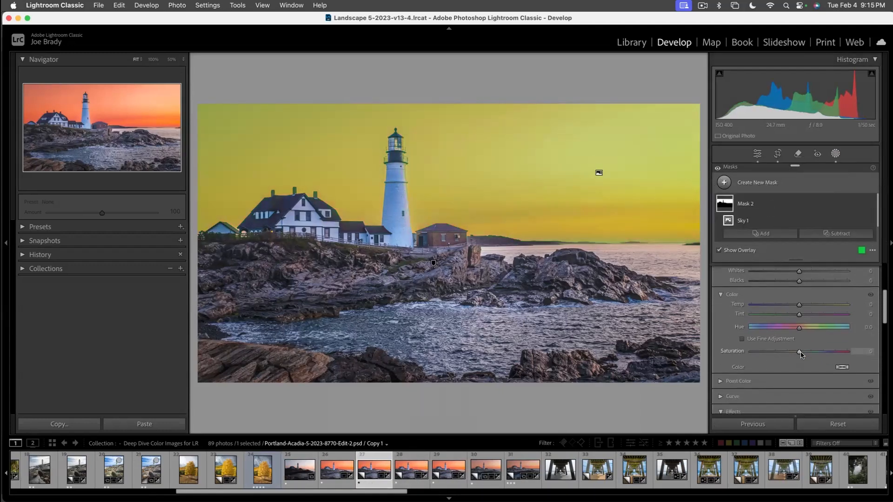
key("o")
left_click_drag(799, 353, 791, 351)
scroll(799, 275, "up", 3)
left_click_drag(799, 300, 797, 301)
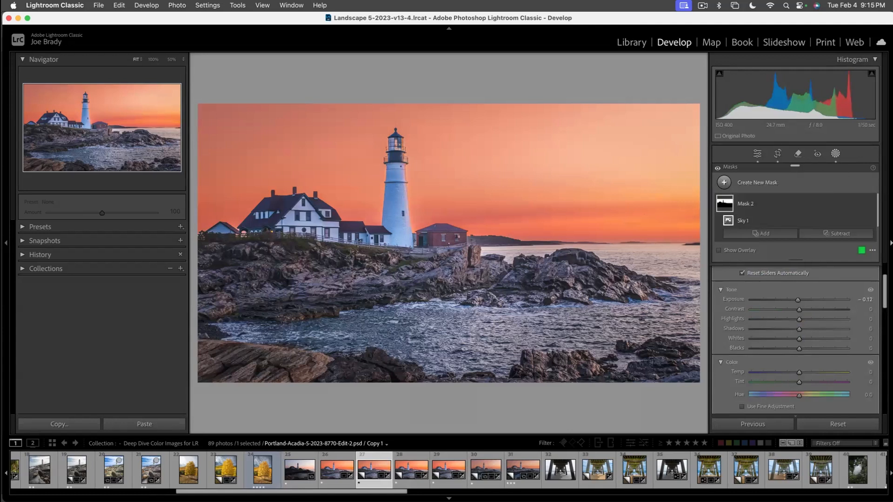
- Brush a new auto mask over the upper lighthouse tower and set its exposure to -0.41
key("k")
mouse_move(402, 170)
left_mouse_down()
mouse_move(405, 240)
mouse_move(395, 234)
mouse_move(399, 155)
mouse_move(397, 197)
left_mouse_up()
left_click_drag(799, 360, 794, 360)
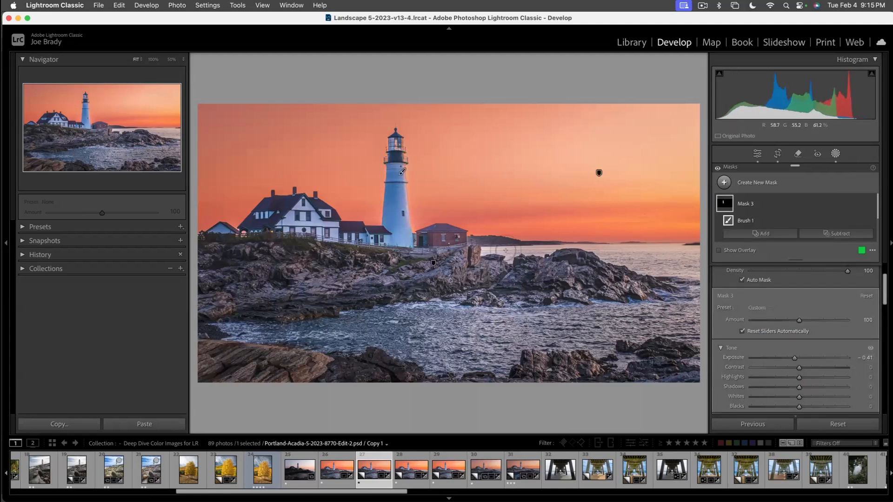
- Compare the cropped lighthouse edit with the toned-down virtual copy
key("super+d")
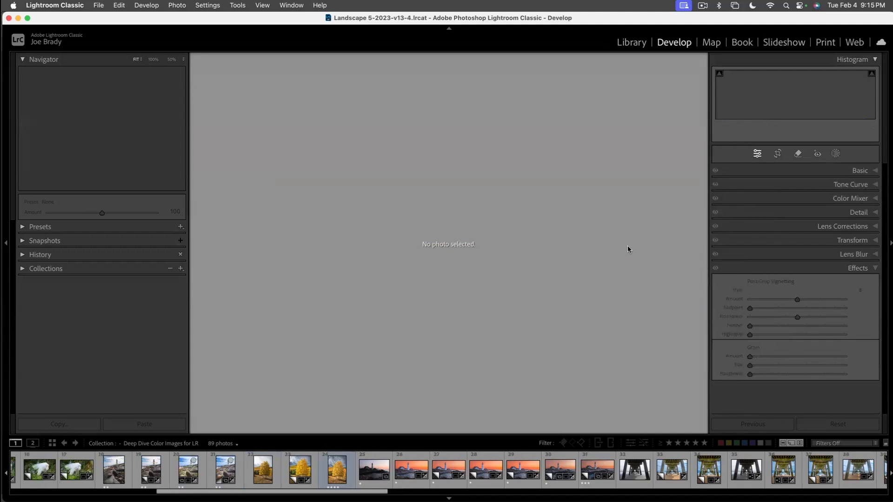
left_click(411, 470)
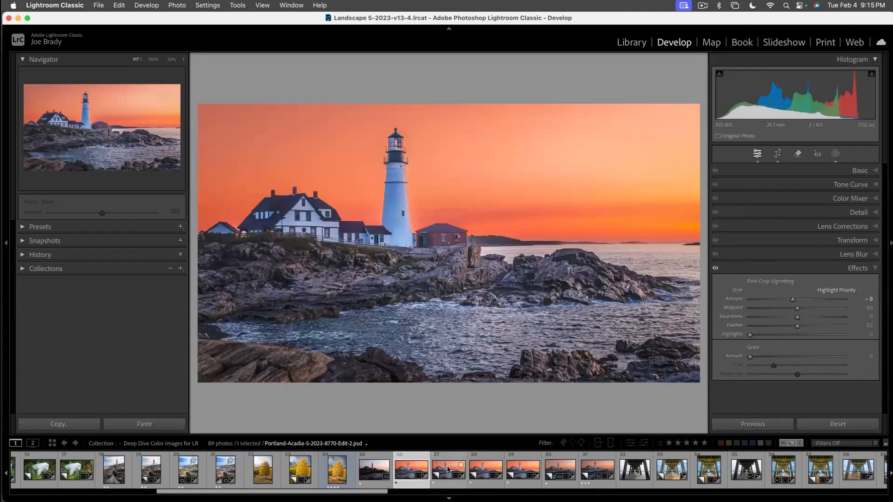
left_click(448, 470)
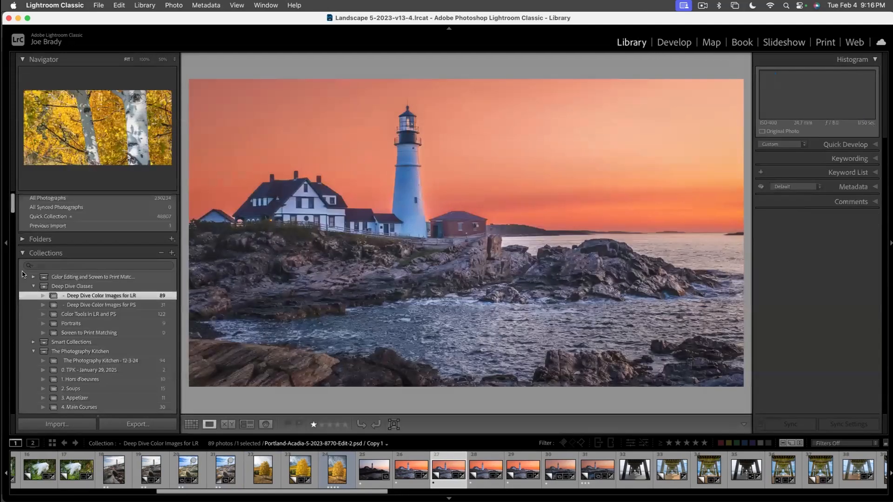
- Open the first photo of the Portraits collection in the Develop module
left_click(51, 326)
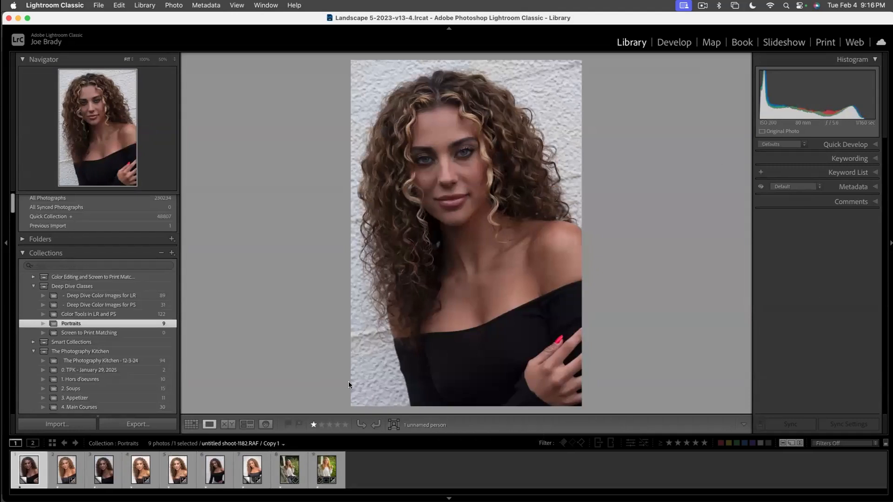
left_click(673, 42)
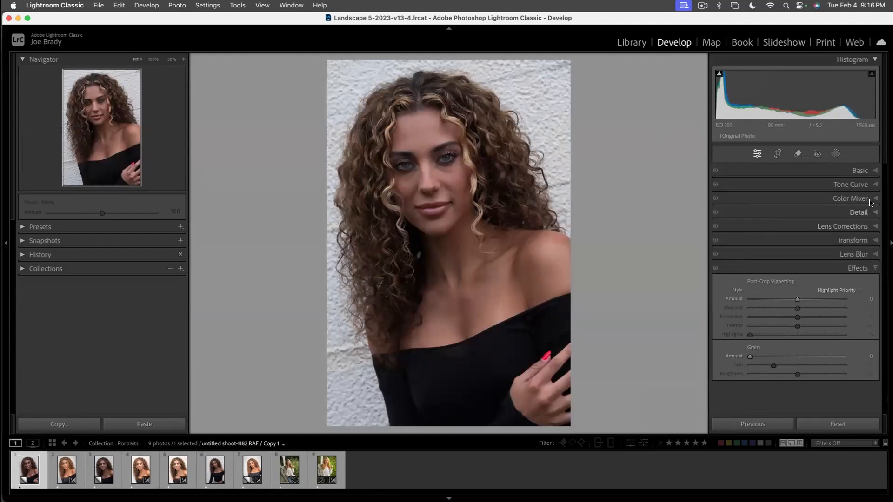
- Set the portrait's exposure to +0.85, shadows to +40, vibrance to +32 and saturation to +14
left_click(859, 171)
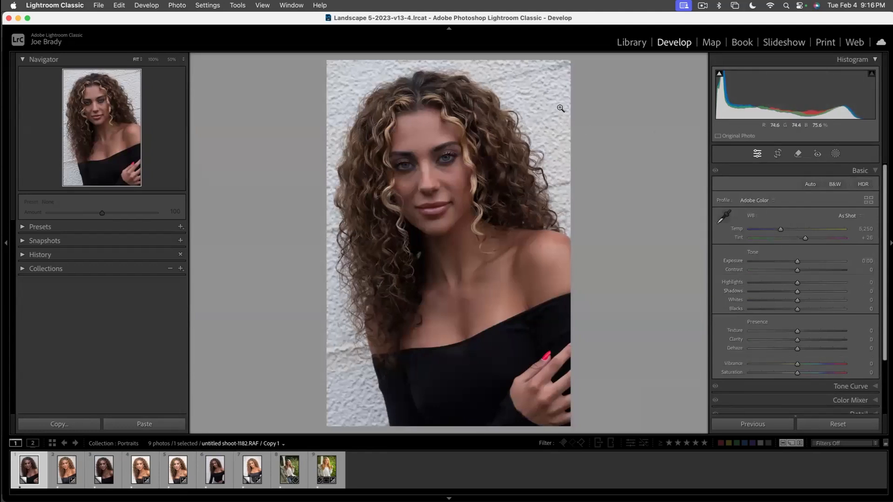
left_click(805, 261)
left_click_drag(805, 261, 806, 261)
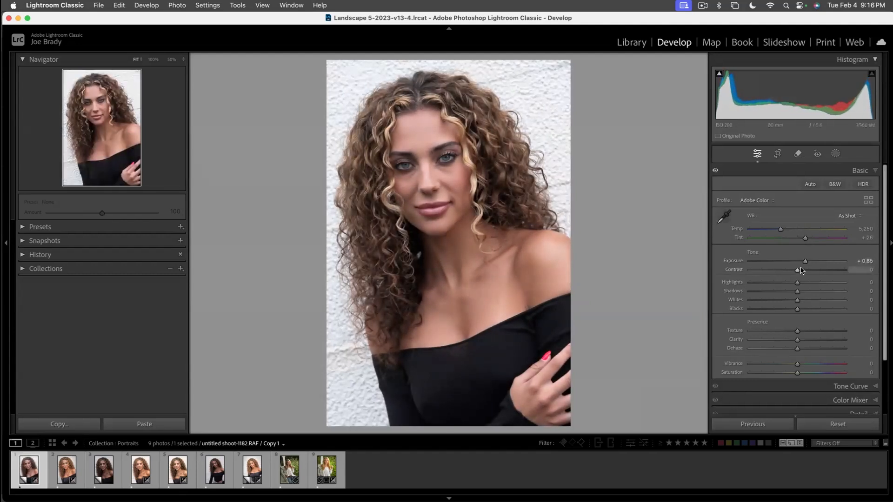
left_click_drag(837, 296, 815, 292)
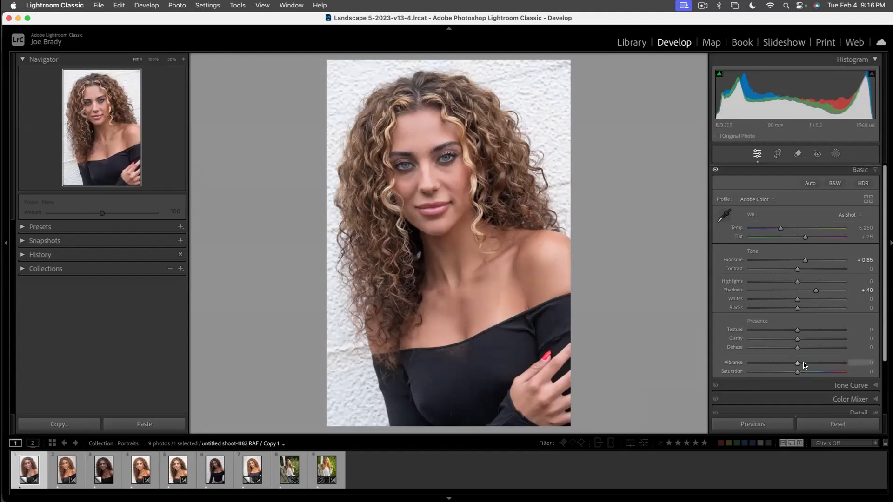
mouse_move(805, 365)
left_mouse_down()
mouse_move(821, 364)
mouse_move(788, 364)
mouse_move(813, 364)
left_mouse_up()
left_click_drag(798, 374, 802, 373)
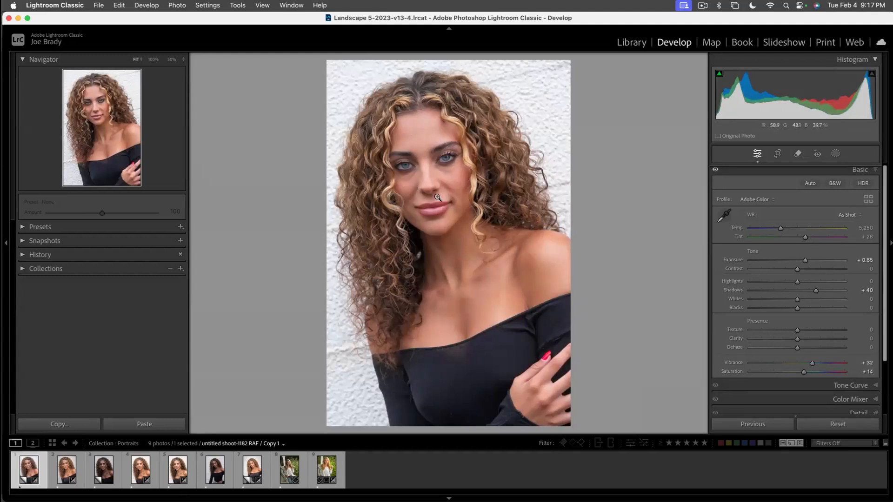
- Brush a new auto mask over the skin of the woman's face, neck, chest, shoulder and hand
key("k")
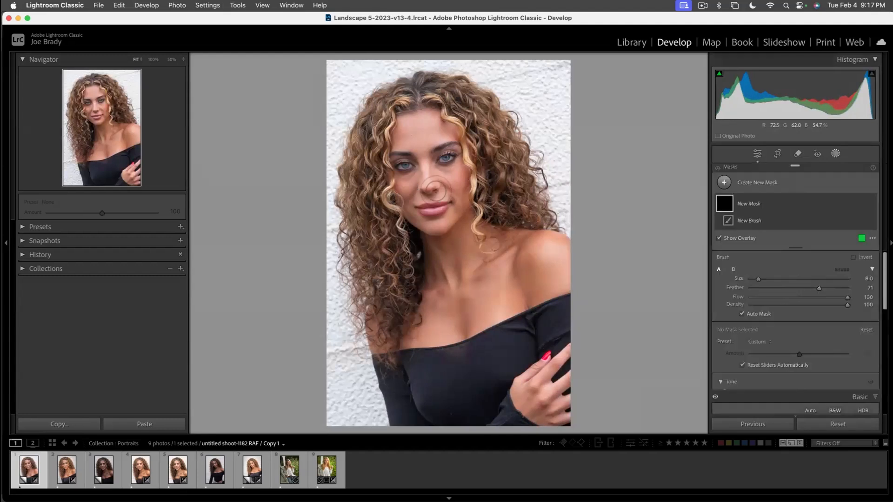
scroll(418, 138, "up", 6)
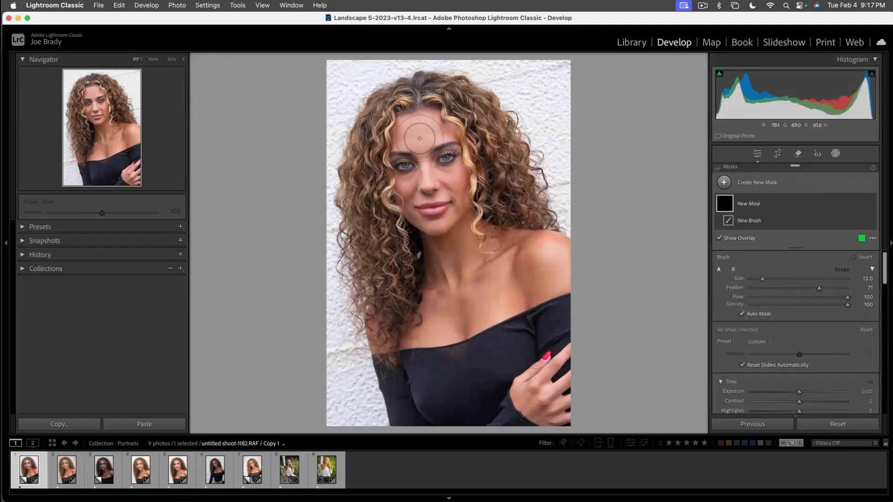
mouse_move(427, 134)
left_mouse_down()
mouse_move(416, 153)
mouse_move(446, 186)
mouse_move(424, 136)
mouse_move(447, 233)
mouse_move(409, 228)
mouse_move(388, 200)
mouse_move(391, 154)
mouse_move(370, 140)
mouse_move(426, 261)
mouse_move(429, 316)
mouse_move(542, 279)
mouse_move(500, 230)
mouse_move(465, 277)
mouse_move(388, 325)
mouse_move(379, 358)
mouse_move(395, 326)
left_mouse_up()
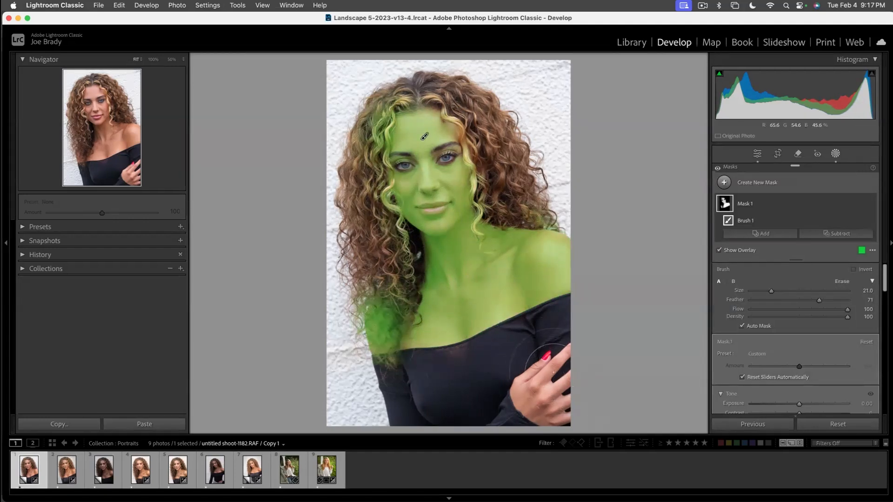
mouse_move(561, 367)
left_mouse_down()
mouse_move(525, 392)
mouse_move(542, 407)
left_mouse_up()
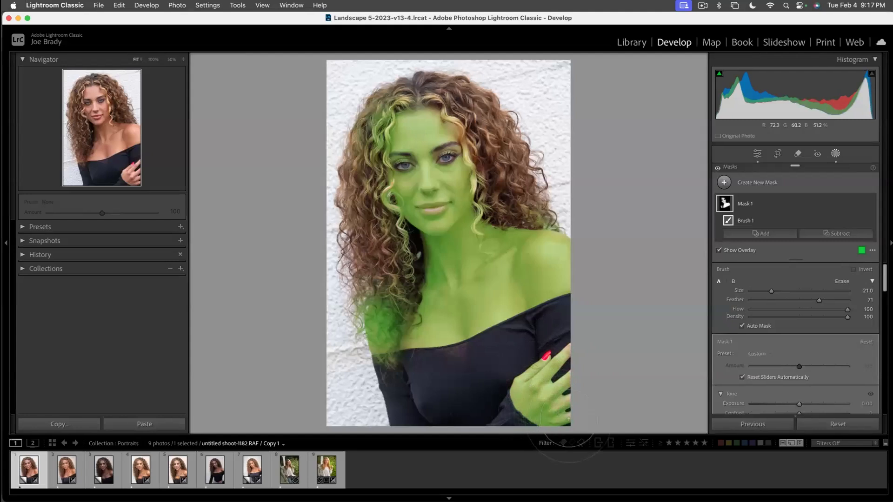
- Erase the lips and the overpainted hair beside the chest from the skin mask
key("alt")
left_click_drag(443, 206, 423, 208)
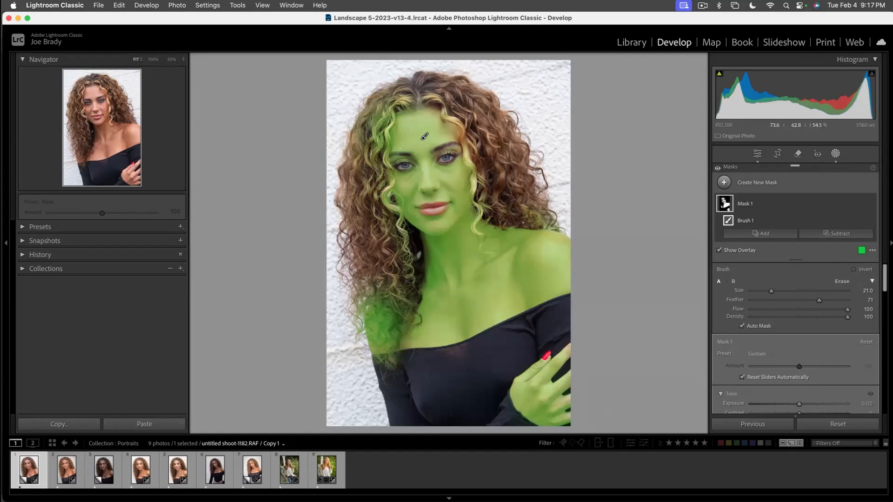
key("alt")
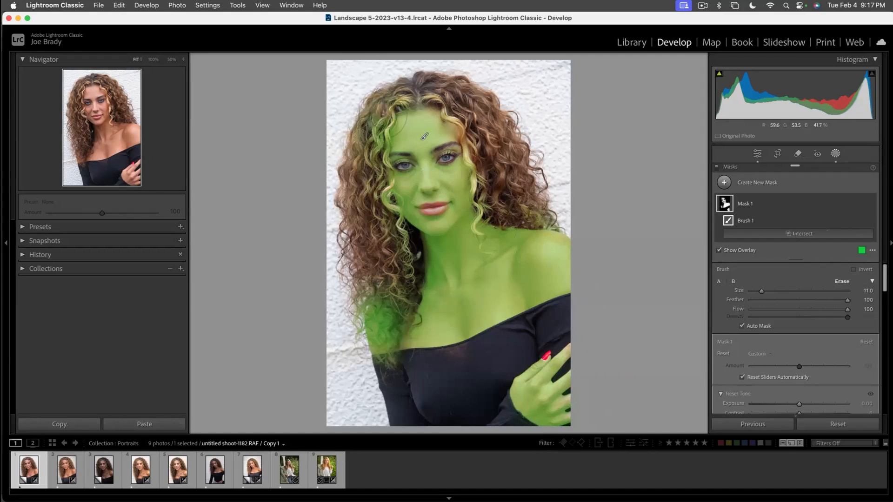
mouse_move(391, 291)
left_mouse_down()
mouse_move(369, 358)
mouse_move(365, 316)
left_mouse_up()
- Set the skin mask's texture to -26 and hide the mask overlay
scroll(798, 343, "down", 5)
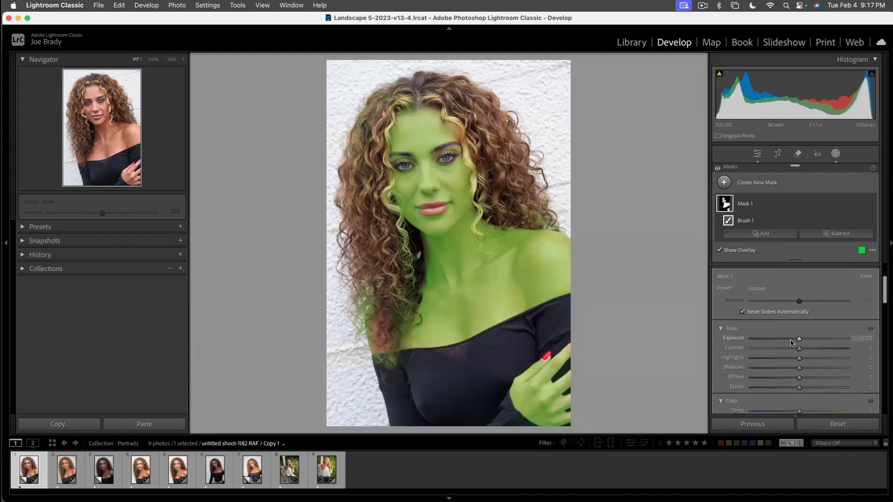
scroll(799, 344, "down", 8)
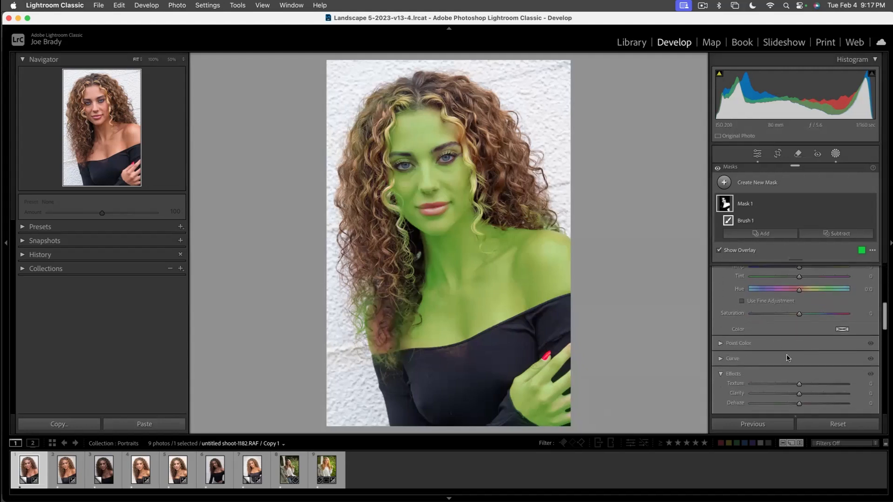
scroll(789, 358, "down", 1)
left_click_drag(789, 334, 787, 334)
key("o")
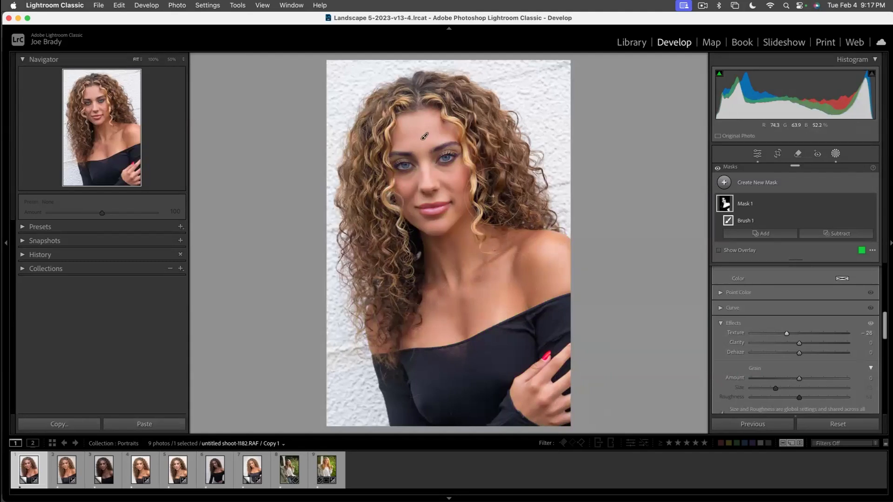
- Check the face at 50% zoom and reset the skin mask's texture to 0
left_click(171, 59)
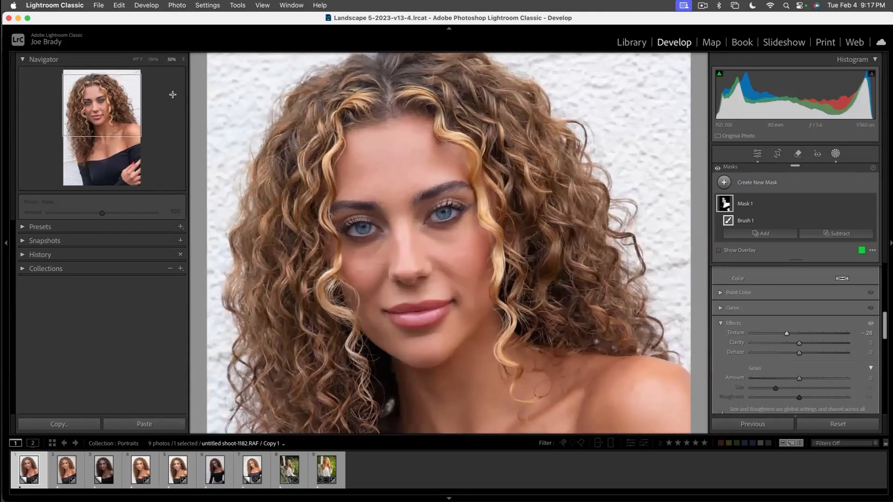
scroll(401, 170, "down", 3)
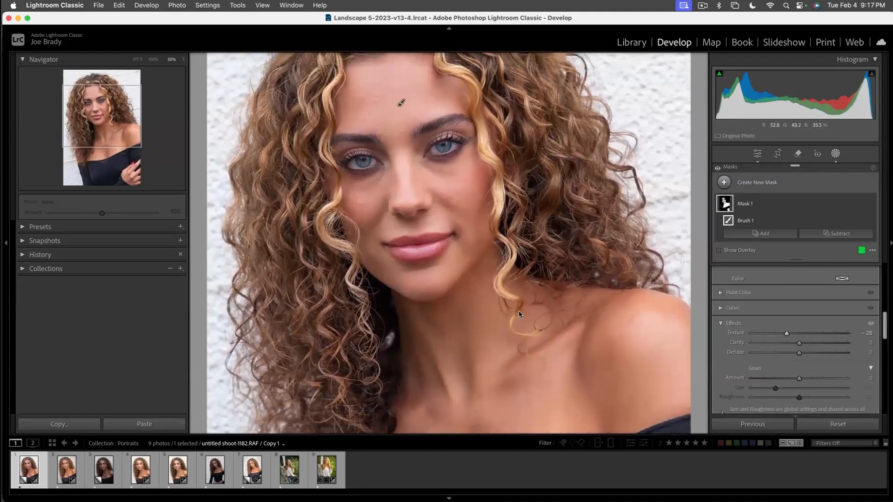
scroll(790, 334, "down", 2)
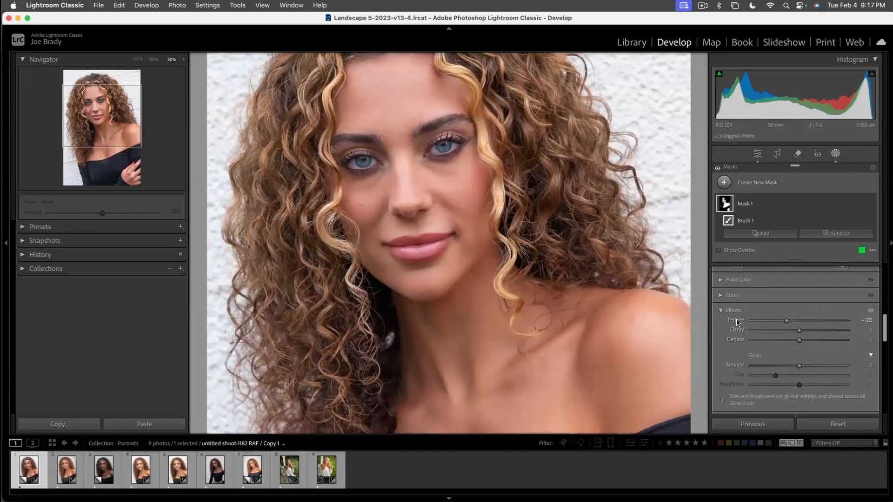
scroll(736, 321, "up", 2)
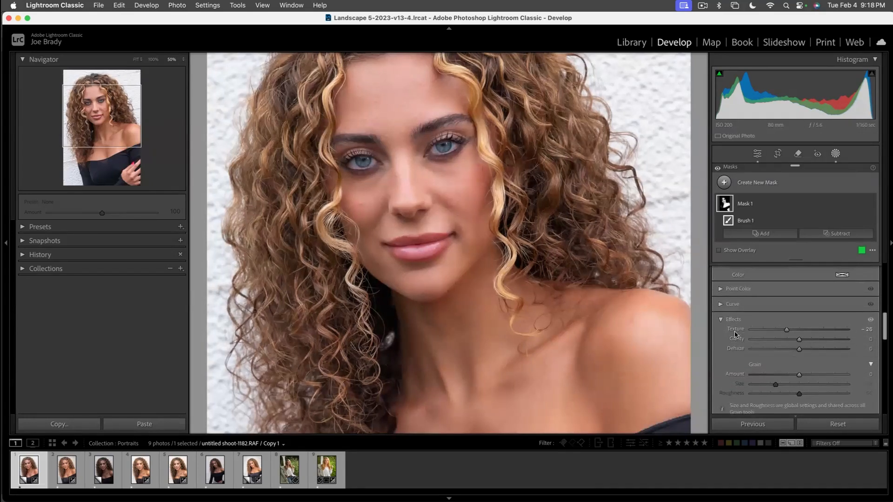
double_click(734, 332)
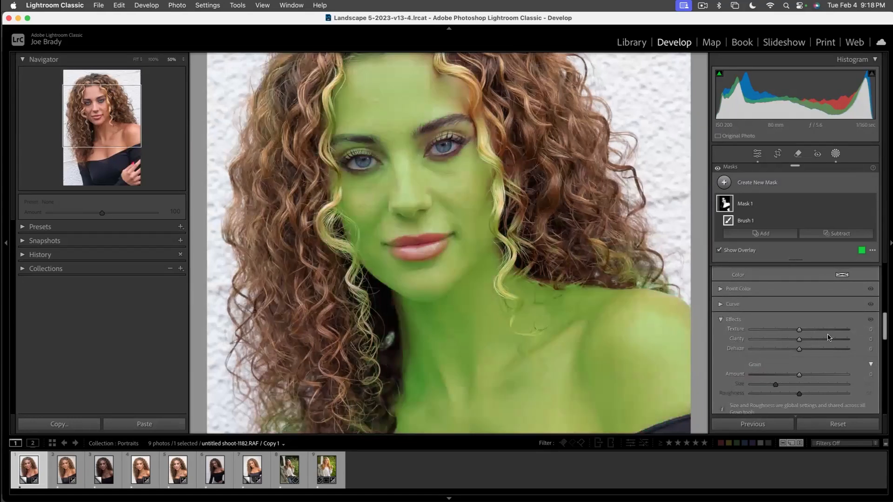
key("o")
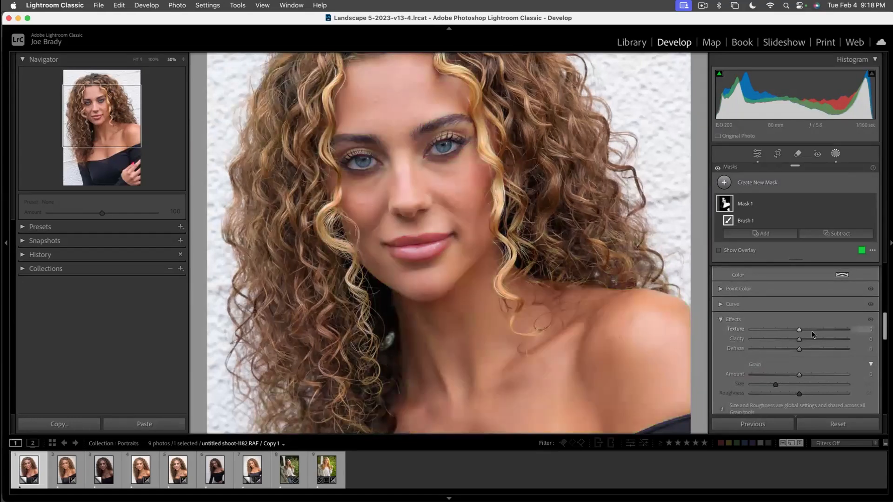
- Lower the skin mask's texture to -49 and check the smoothing on the face and shoulders
left_click_drag(799, 330, 778, 333)
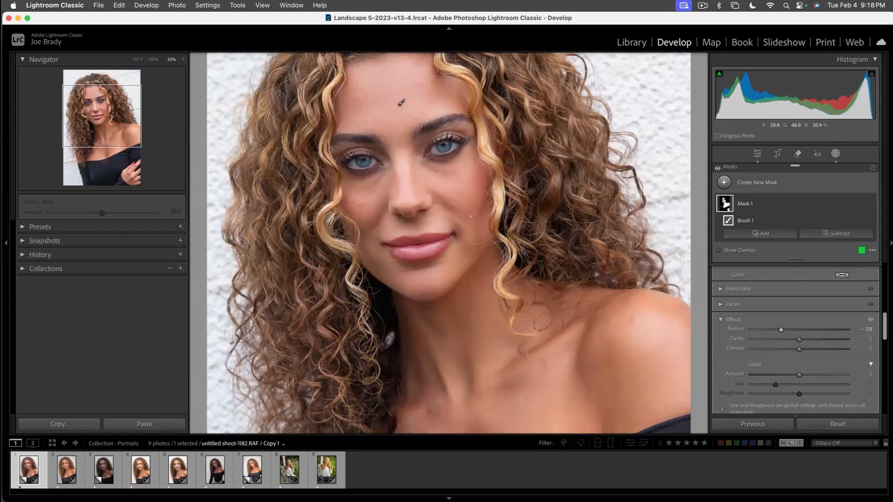
scroll(447, 192, "up", 3)
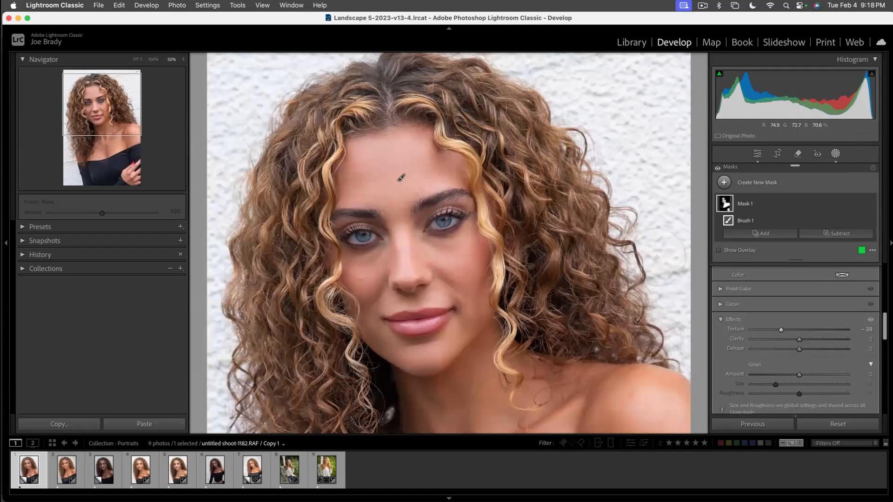
left_click_drag(782, 330, 776, 331)
left_click_drag(544, 359, 554, 200)
left_click_drag(484, 153, 555, 282)
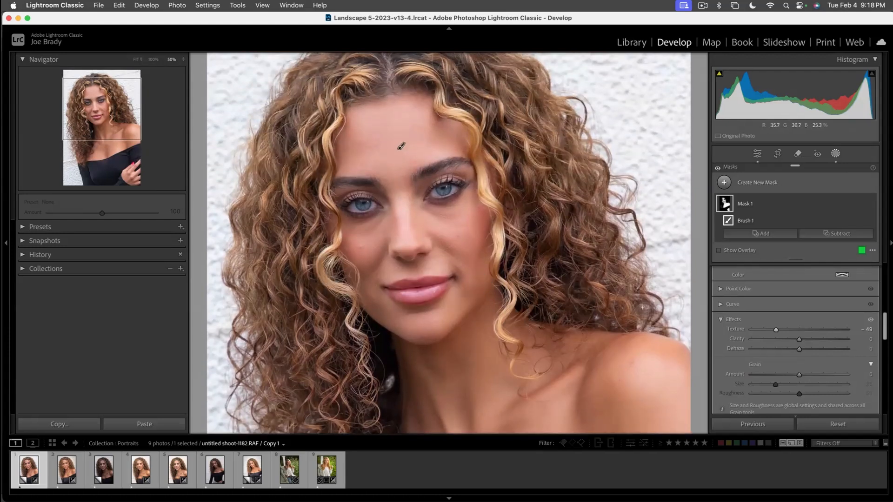
left_click_drag(401, 146, 401, 80)
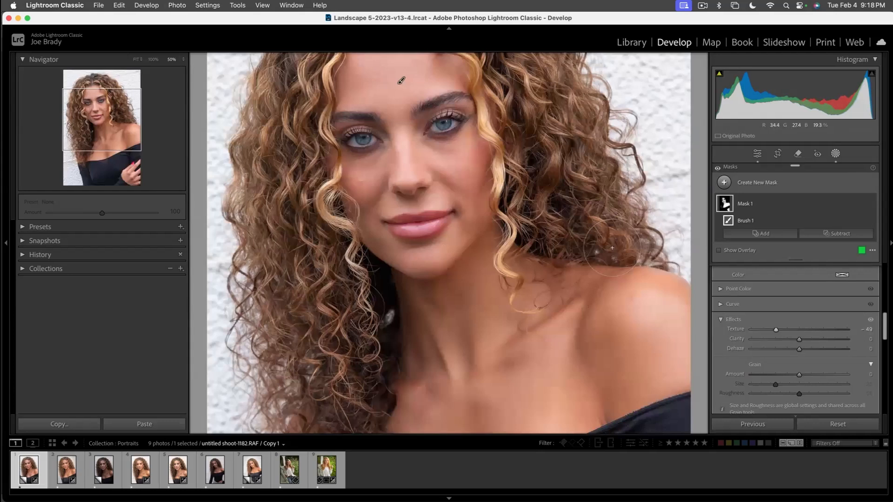
- Switch to Photoshop and duplicate the Background layer of the portrait untitled shoot-1182.RAF
key("super+Tab")
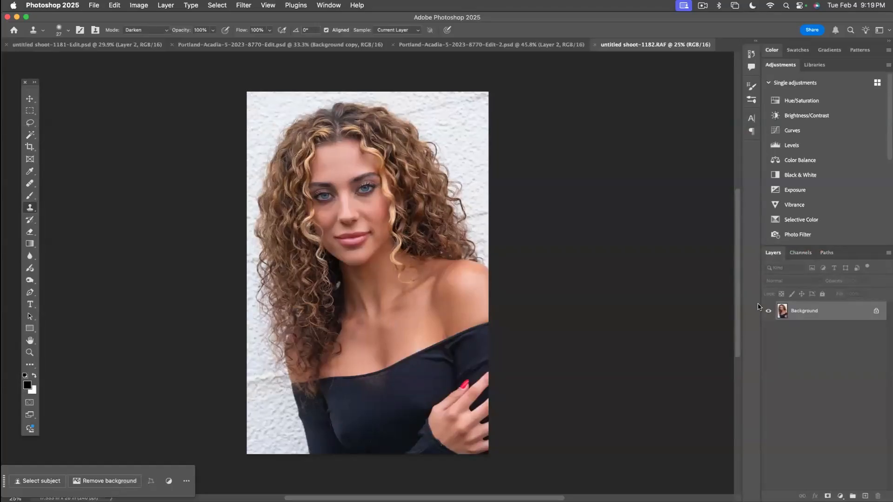
key("super+j")
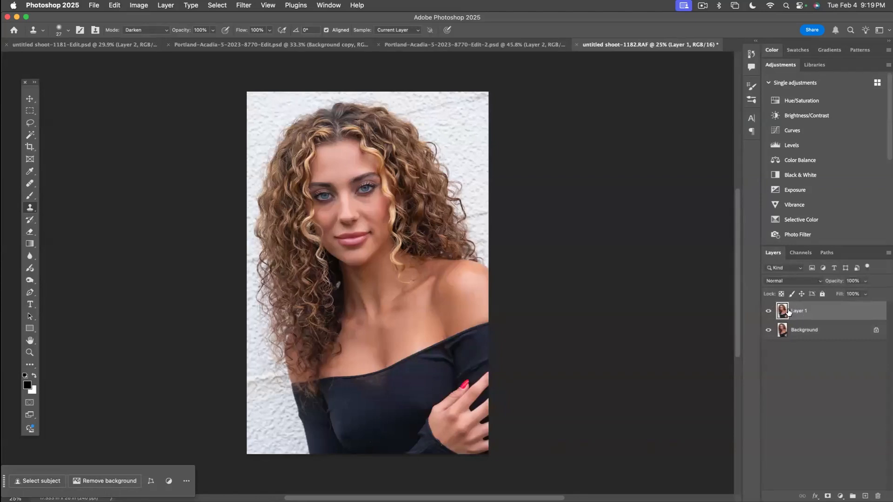
left_click(27, 353)
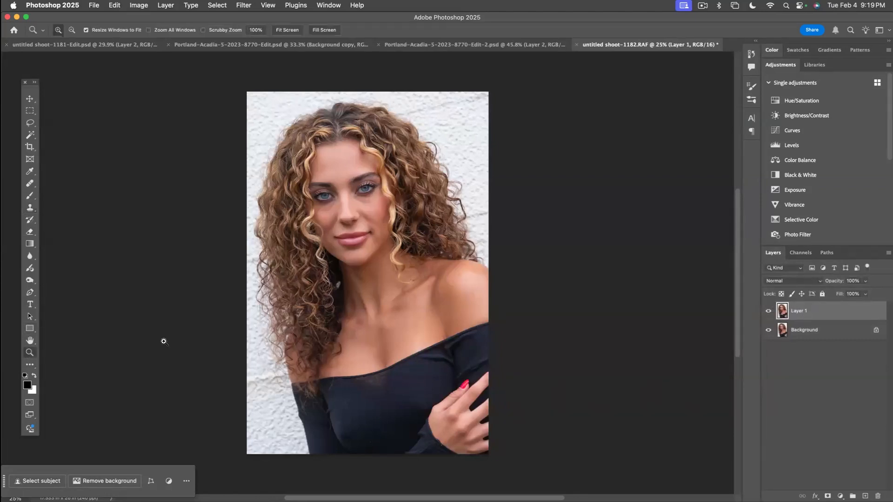
left_click(252, 339)
left_click_drag(367, 261, 421, 298)
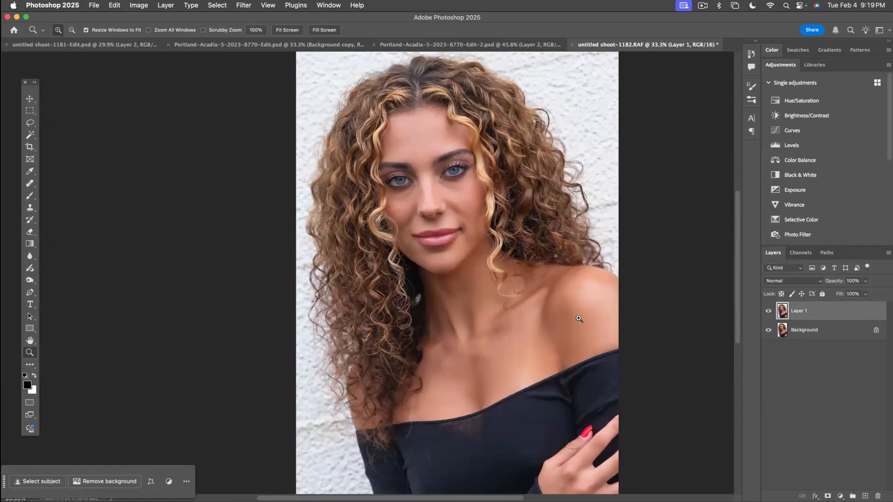
- Enlarge the Brush tool to about 1137 px
key("b")
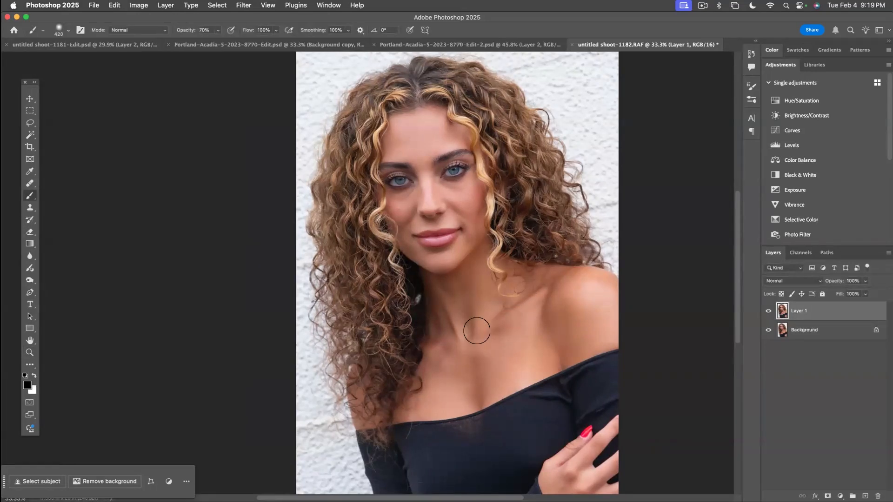
left_click_drag(468, 333, 511, 331)
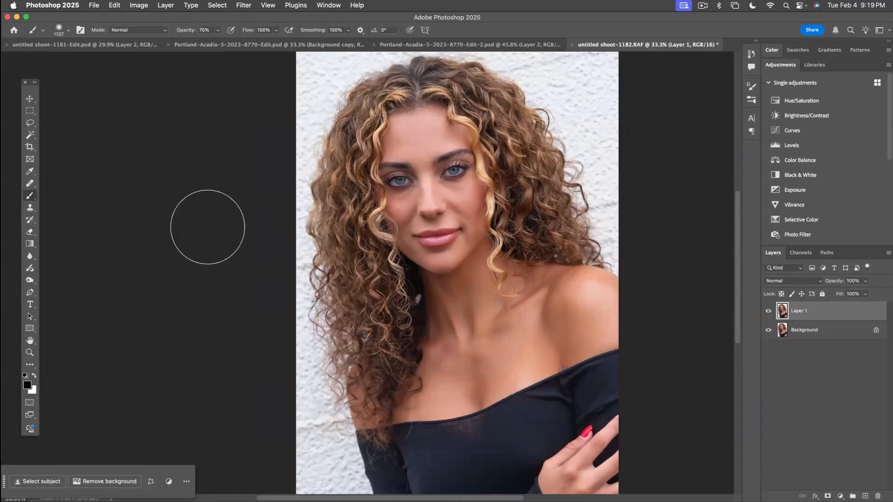
- Select the forehead and face skin with the contiguous Magic Wand at a tolerance of 32
left_click(31, 135)
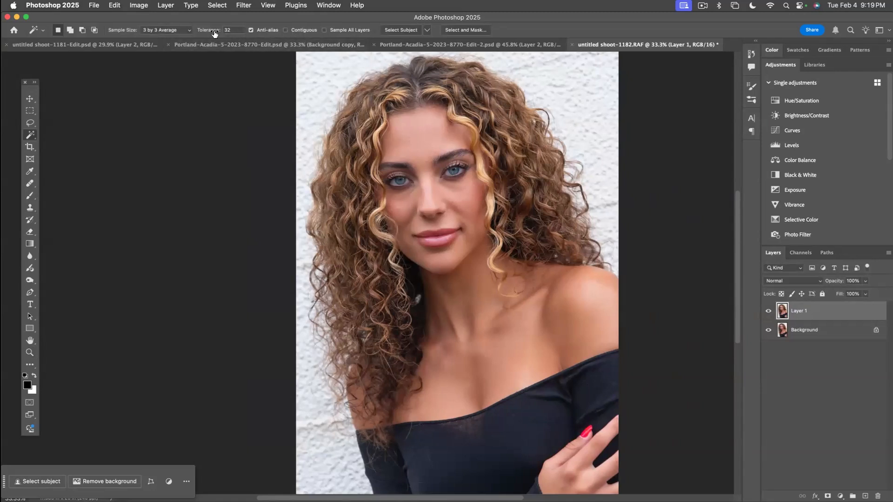
left_click(286, 31)
left_click(426, 146)
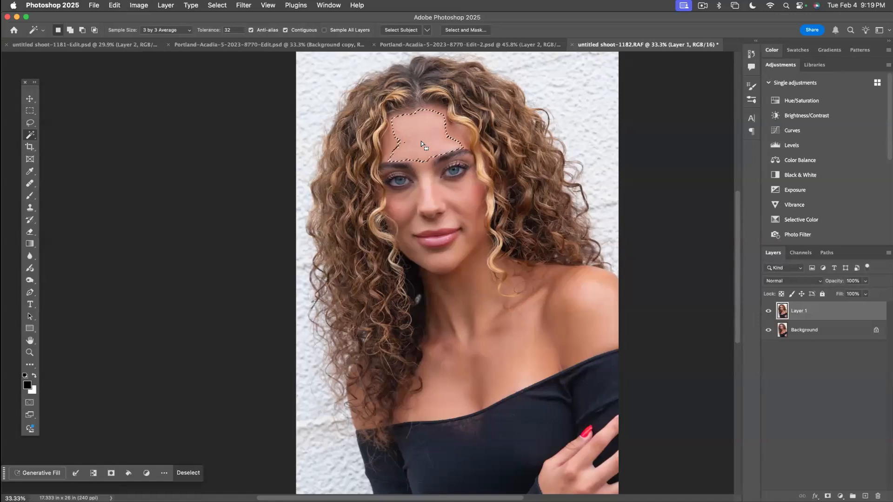
key("shift")
left_click(433, 142, "shift")
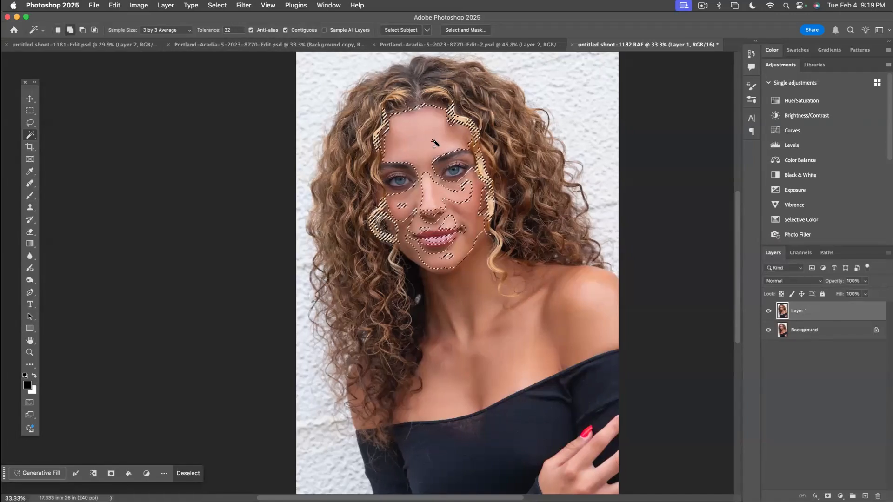
- Extend the Magic Wand selection over the neck, chest and shoulder skin
left_click(455, 284, "shift")
left_click(566, 332, "shift")
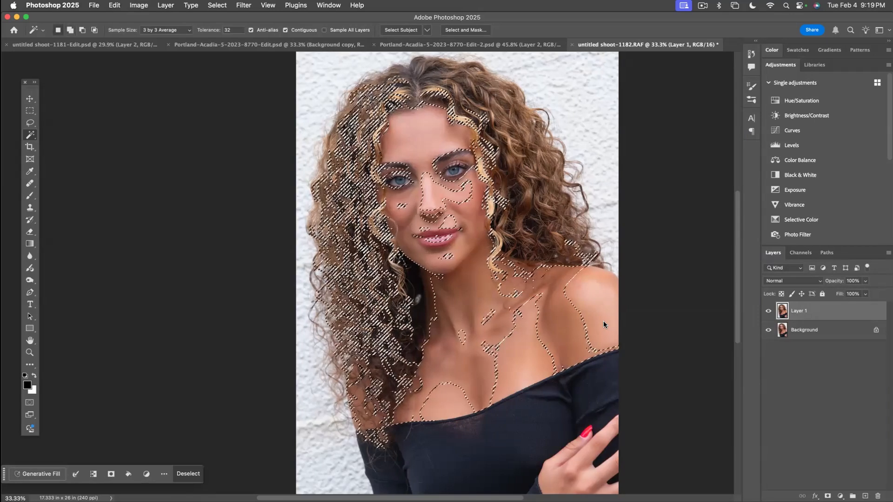
left_click(455, 398, "shift")
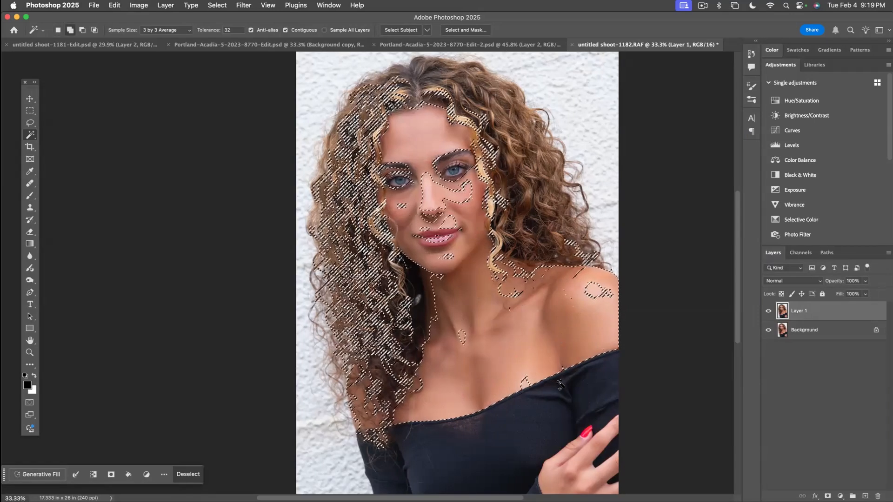
left_click(591, 293, "shift")
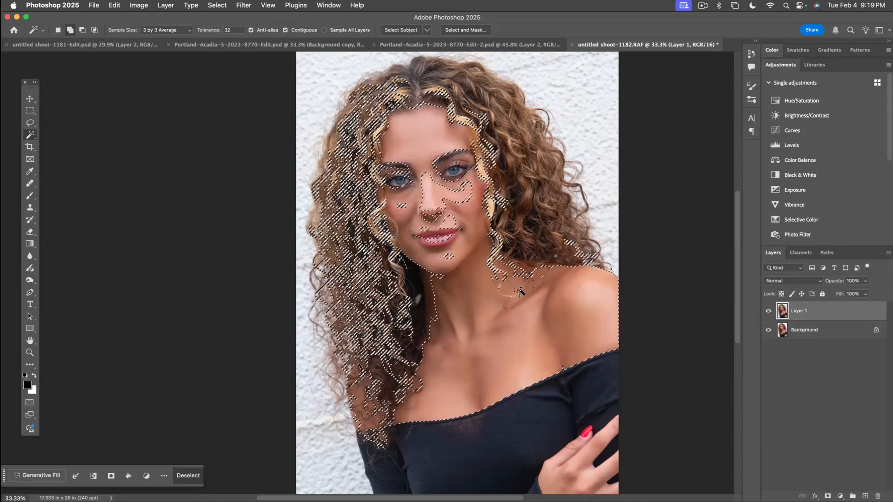
left_click(403, 277, "shift")
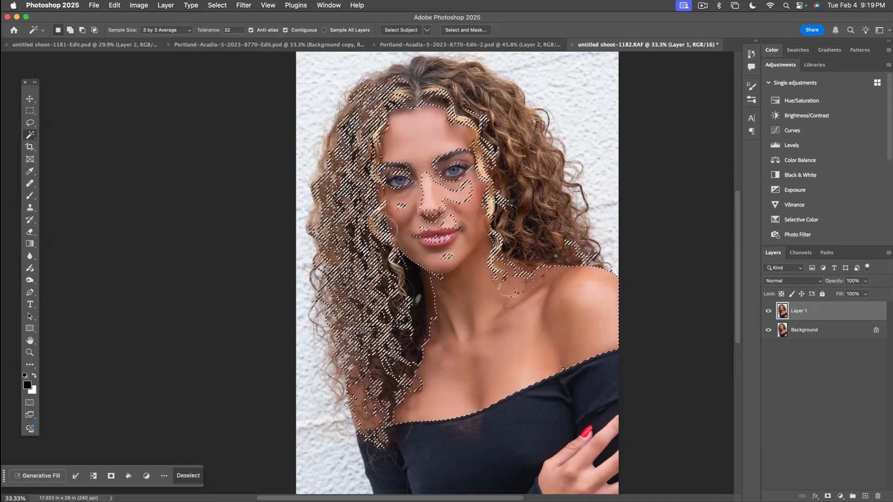
- Add the remaining patches around the eyes, cheeks, nose and chin to the skin selection
left_click(460, 174, "shift")
left_click(443, 162, "shift")
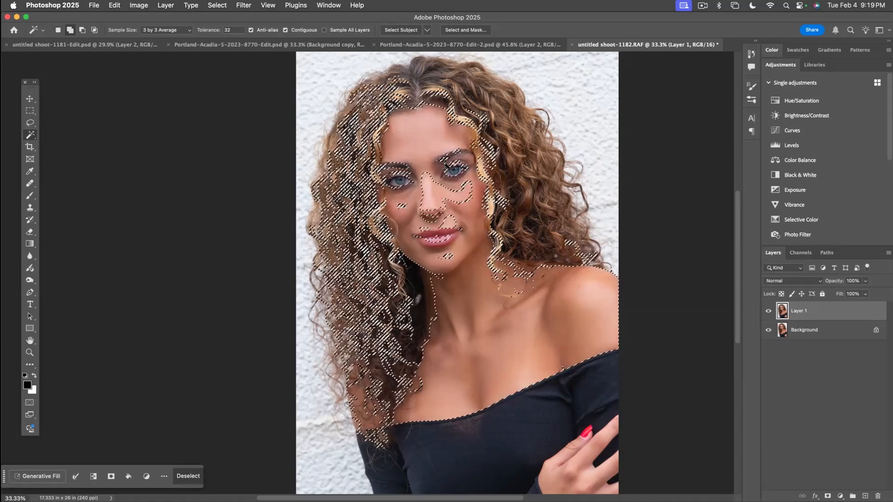
left_click(445, 198, "shift")
left_click(424, 200, "shift")
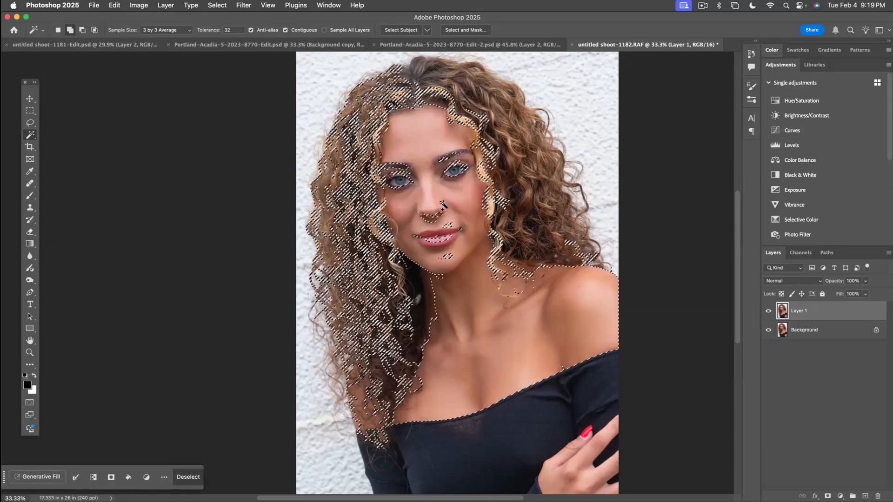
left_click(451, 264, "shift")
left_click(432, 221, "shift")
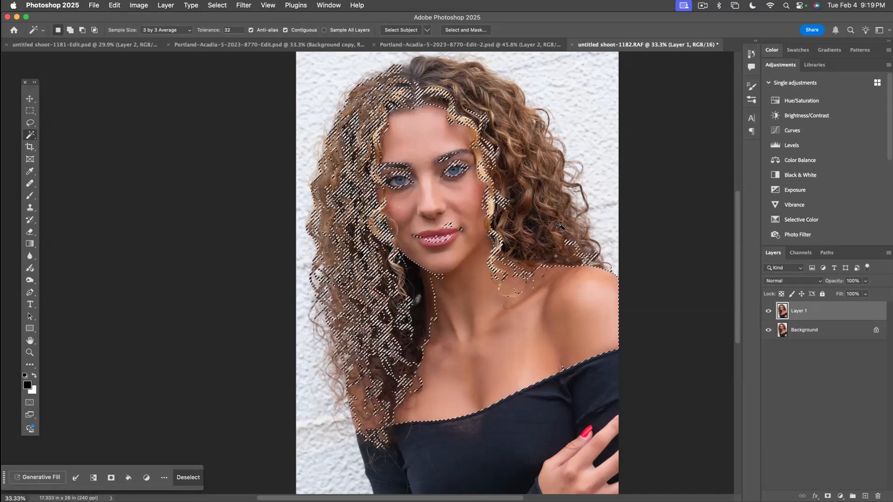
- Clear the skin selection and add a Color Balance adjustment layer above the duplicated portrait layer
key("super+d")
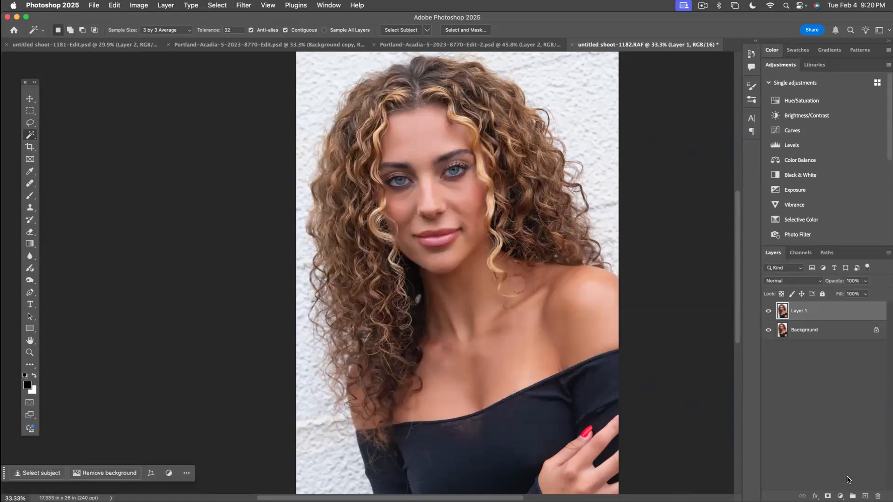
left_click(840, 496)
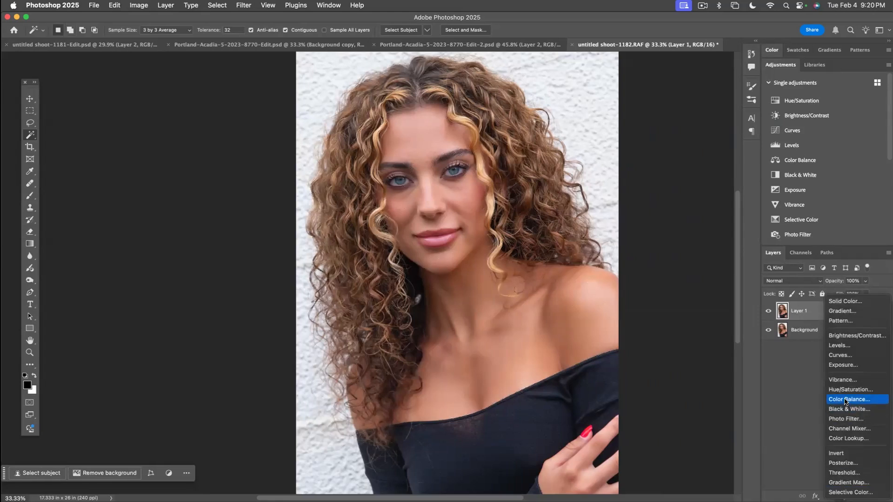
left_click(846, 401)
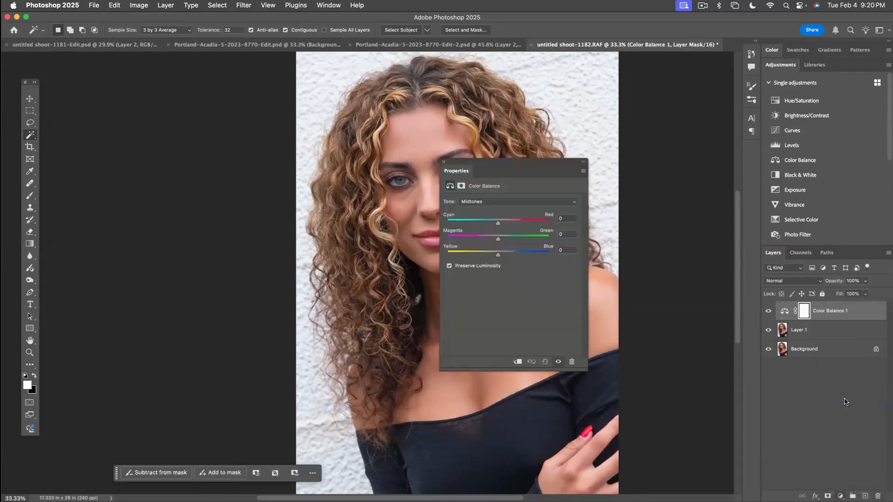
left_click_drag(495, 164, 565, 155)
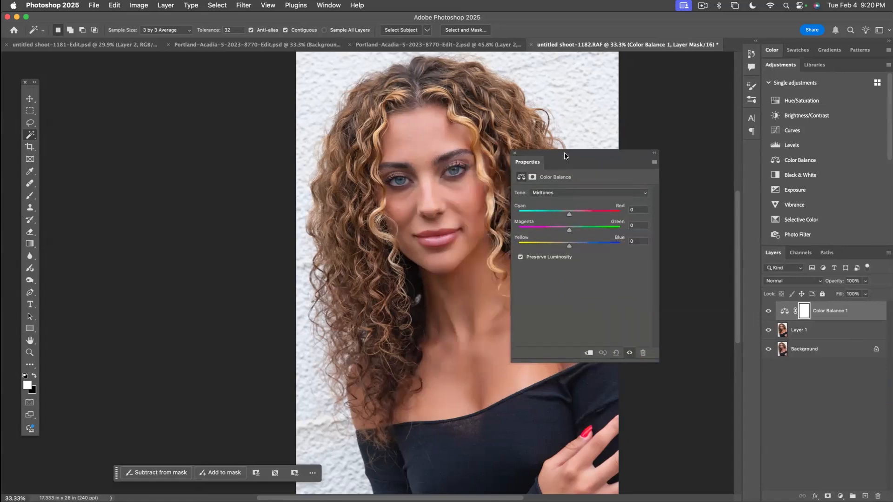
- Fine-tune the Color Balance midtones on the skin, nudging them slightly toward green and toward yellow
left_click(30, 352)
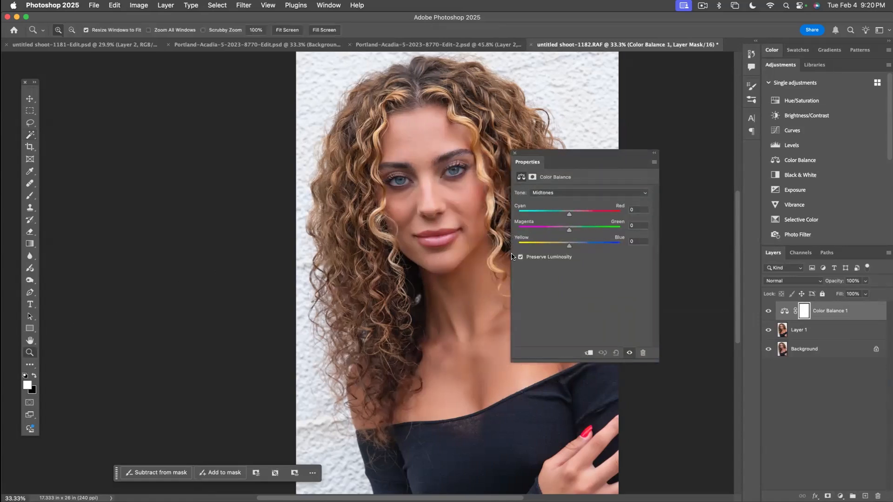
left_click(466, 224)
left_click(463, 240)
left_click_drag(463, 240, 412, 242)
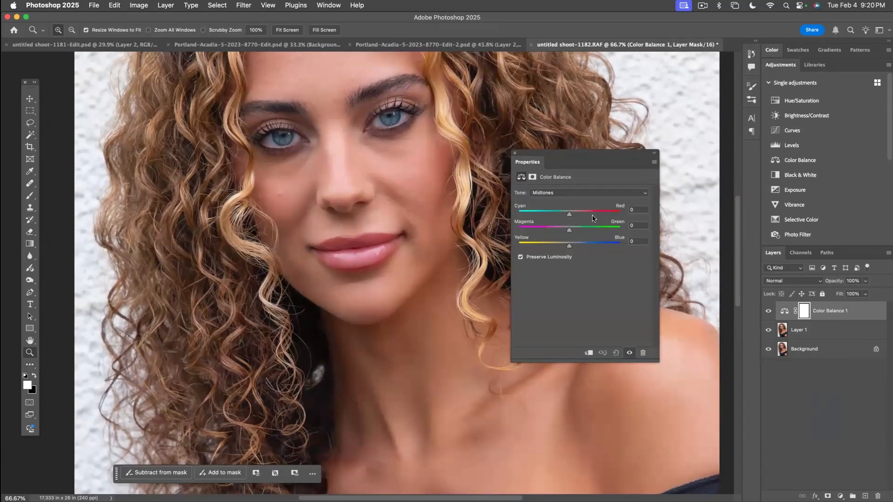
left_click(568, 197)
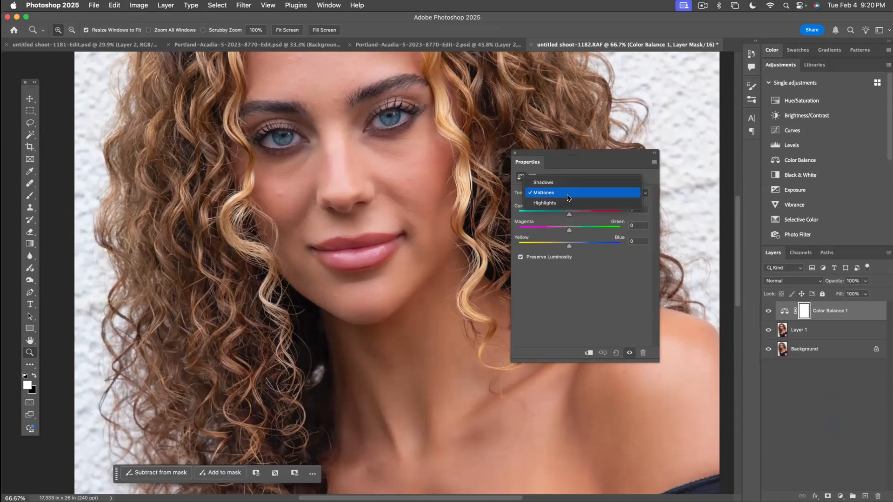
left_click(567, 197)
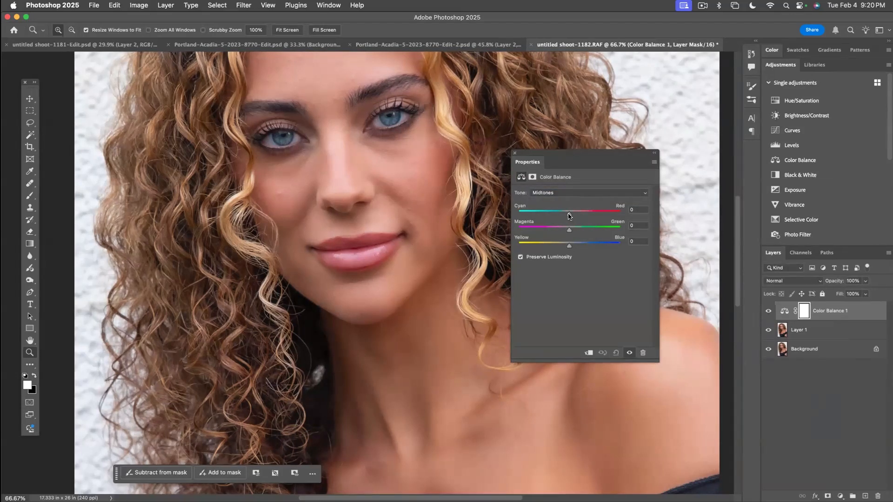
mouse_move(569, 216)
left_mouse_down()
mouse_move(552, 215)
mouse_move(584, 214)
mouse_move(559, 214)
mouse_move(581, 214)
mouse_move(569, 216)
left_mouse_up()
mouse_move(570, 231)
left_mouse_down()
mouse_move(553, 229)
mouse_move(593, 228)
mouse_move(557, 229)
mouse_move(572, 229)
left_mouse_up()
mouse_move(569, 247)
left_mouse_down()
mouse_move(557, 246)
mouse_move(590, 246)
mouse_move(565, 247)
left_mouse_up()
- Shift the Color Balance highlights to +6 toward red and -11 toward yellow
left_click(570, 193)
left_click(570, 203)
mouse_move(569, 215)
left_mouse_down()
mouse_move(570, 232)
mouse_move(554, 231)
mouse_move(585, 232)
mouse_move(569, 231)
left_mouse_up()
mouse_move(569, 244)
left_mouse_down()
mouse_move(554, 244)
mouse_move(586, 245)
mouse_move(565, 244)
left_mouse_up()
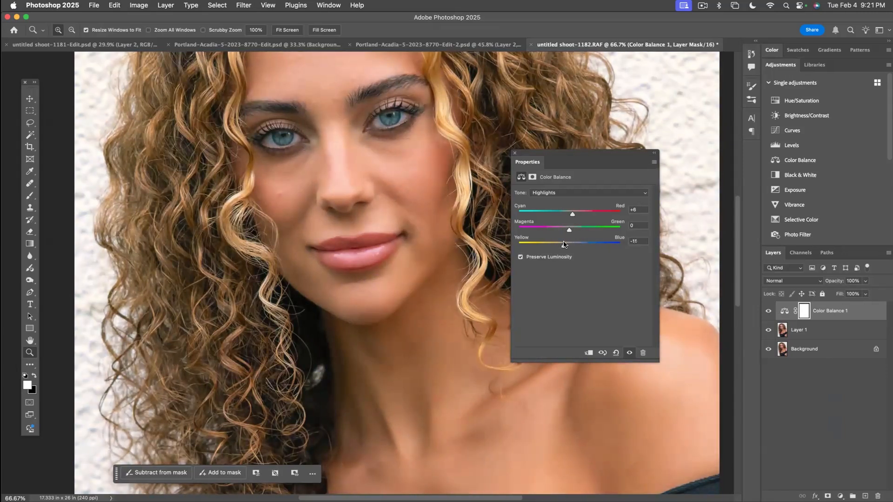
- Fine-tune the Color Balance shadows on the three color axes and close the adjustment's settings
left_click(568, 175)
mouse_move(570, 216)
left_mouse_down()
mouse_move(560, 216)
mouse_move(584, 216)
mouse_move(571, 215)
left_mouse_up()
mouse_move(571, 231)
left_mouse_down()
mouse_move(556, 231)
mouse_move(574, 232)
left_mouse_up()
mouse_move(573, 248)
left_mouse_down()
mouse_move(563, 246)
mouse_move(588, 247)
mouse_move(558, 247)
mouse_move(583, 247)
mouse_move(561, 245)
mouse_move(571, 244)
left_mouse_up()
left_click(515, 153)
- Compare the portrait with and without the Color Balance adjustment, both up close and with the whole image in view
left_click(768, 311)
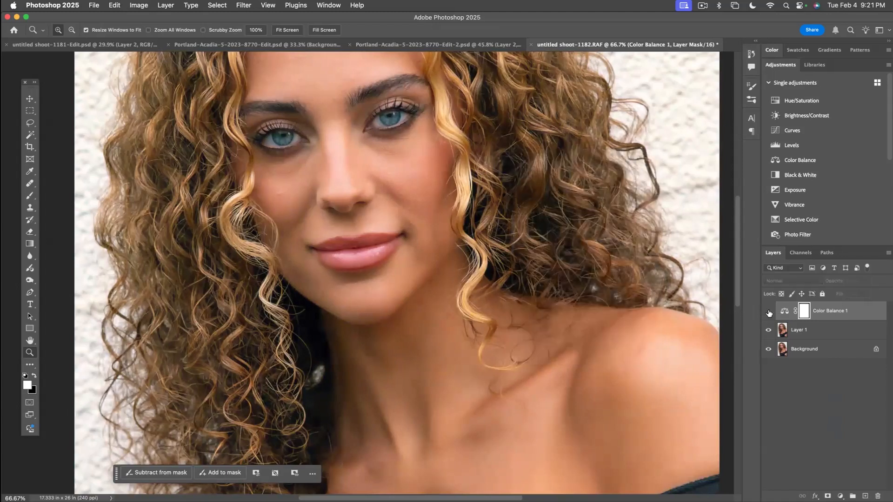
left_click(769, 313)
left_click(769, 313)
left_click(769, 313)
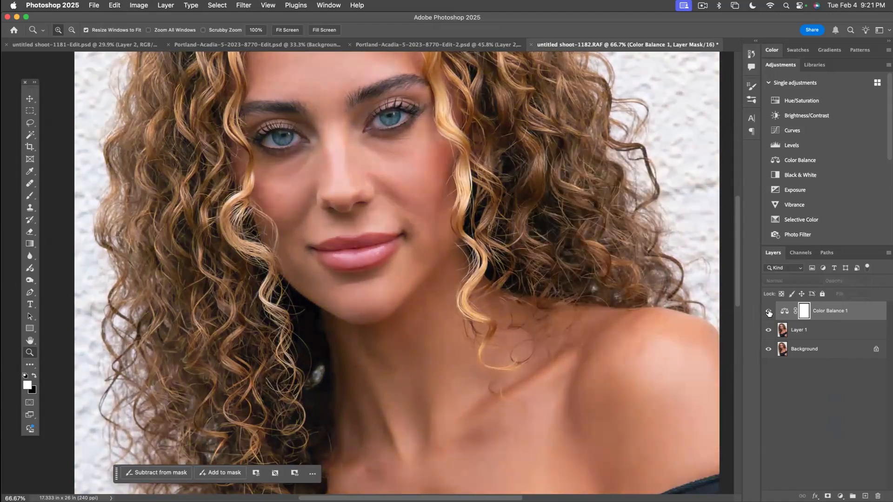
left_click(769, 313)
left_click(769, 313)
left_click(769, 313)
left_click(769, 313)
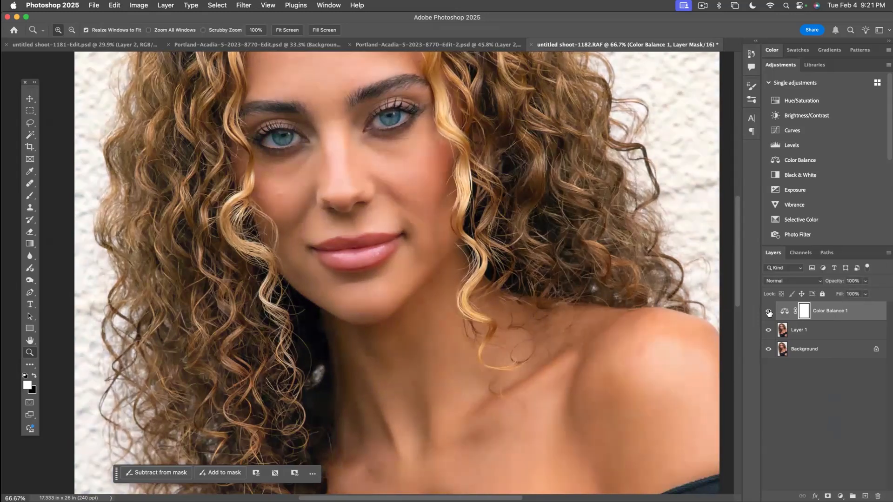
key("super+0")
left_click(769, 311)
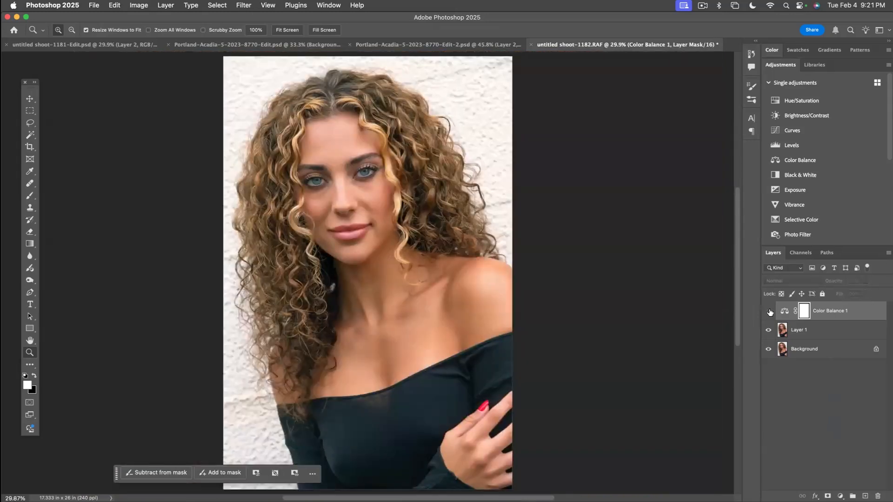
left_click(769, 311)
left_click(769, 311)
left_click(769, 311)
- Paint black at 70% brush opacity on the Color Balance mask over the hair and the wall around the face
key("b")
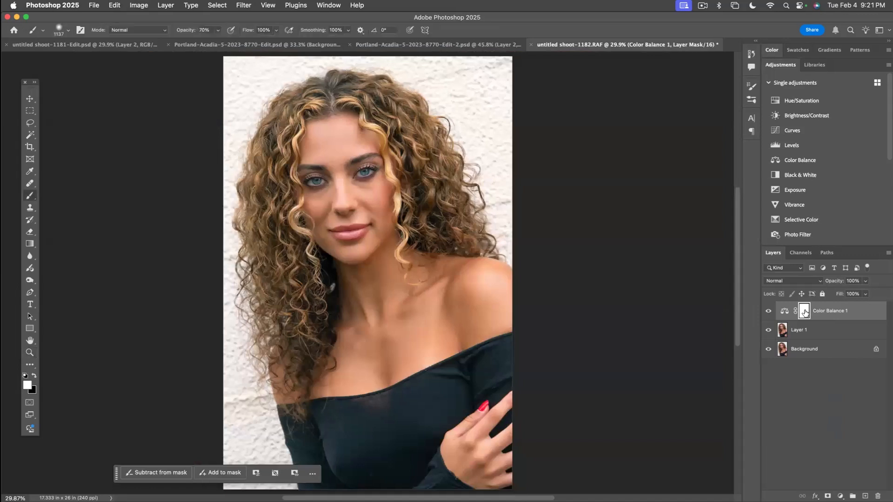
key("x")
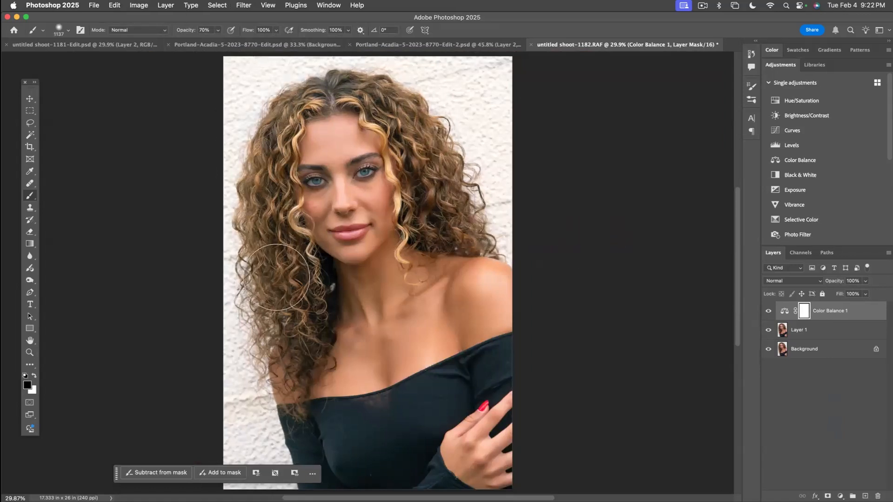
mouse_move(171, 150)
left_mouse_down()
mouse_move(385, 25)
mouse_move(515, 132)
mouse_move(535, 231)
mouse_move(547, 381)
left_mouse_up()
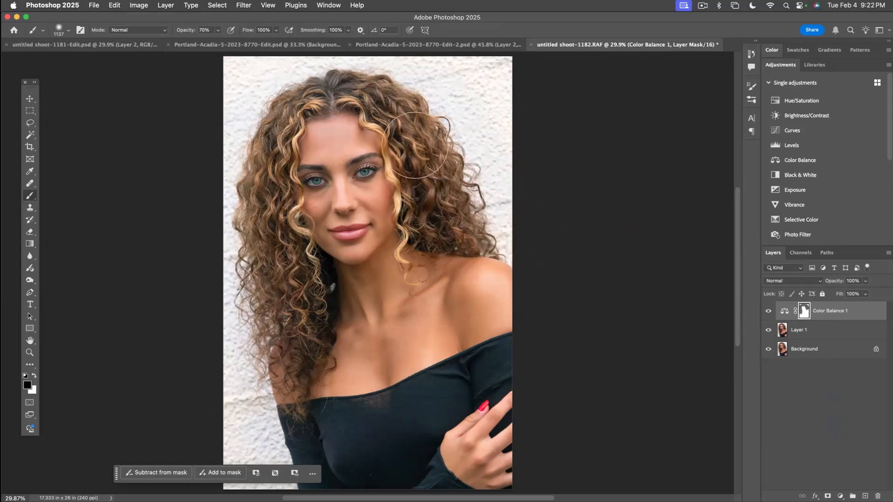
- Display the Color Balance mask on its own and paint more black over the unevenly covered outer areas
left_click(803, 312, "alt")
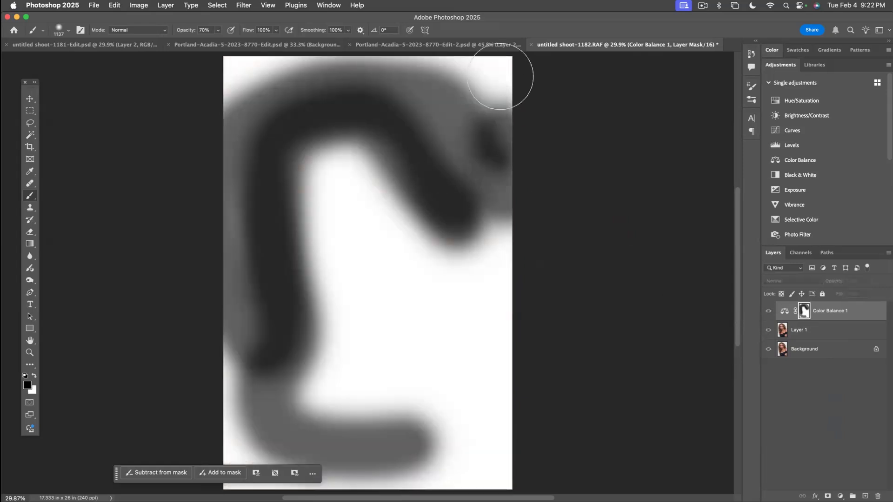
mouse_move(369, 71)
left_mouse_down()
mouse_move(525, 61)
mouse_move(178, 67)
mouse_move(219, 56)
mouse_move(218, 373)
mouse_move(229, 458)
mouse_move(310, 482)
mouse_move(405, 483)
mouse_move(194, 459)
mouse_move(168, 362)
mouse_move(229, 433)
mouse_move(337, 485)
mouse_move(385, 483)
left_mouse_up()
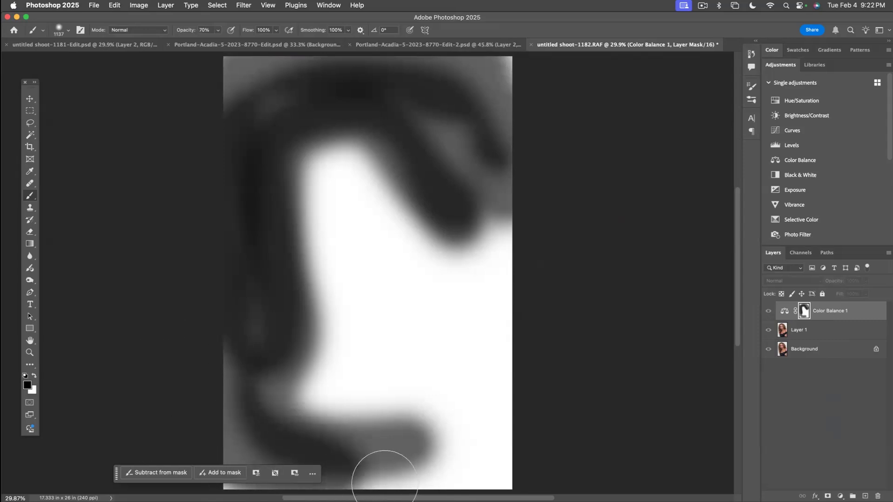
mouse_move(476, 197)
left_mouse_down()
mouse_move(472, 143)
mouse_move(501, 75)
mouse_move(534, 93)
left_mouse_up()
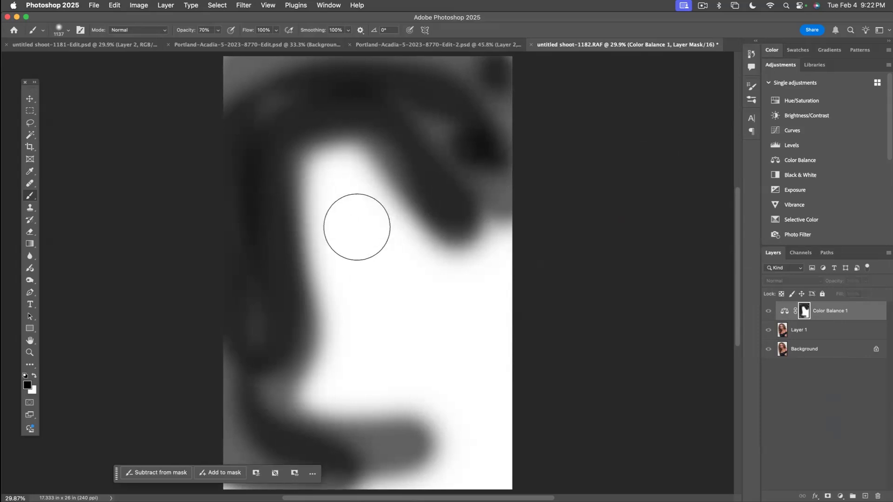
- Darken the gray areas of the Color Balance mask with Levels, setting the black input level to 47
left_click(166, 5)
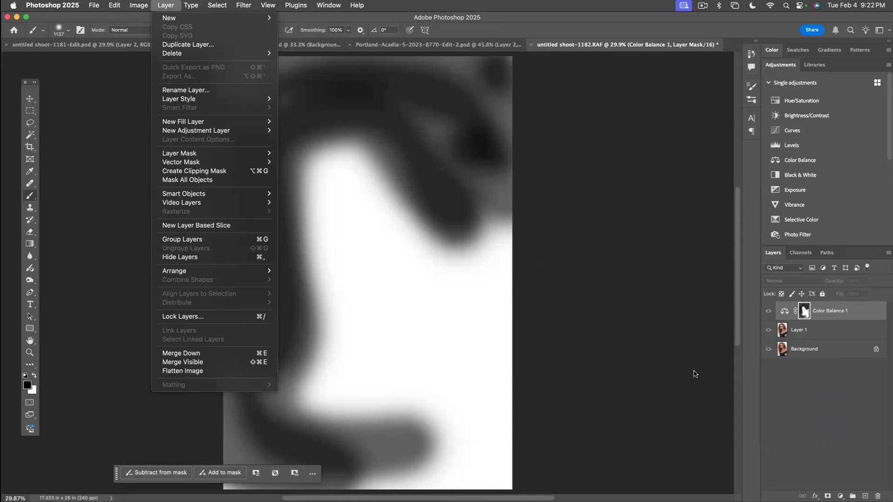
left_click(594, 318)
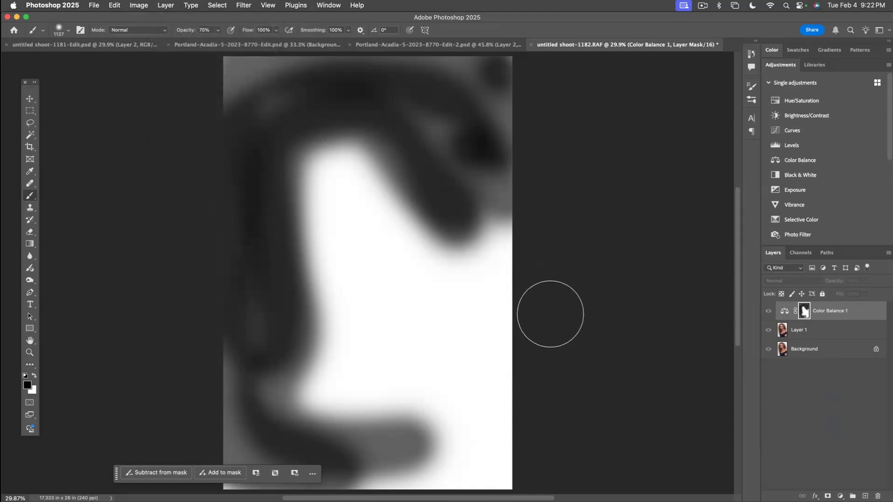
key("super+l")
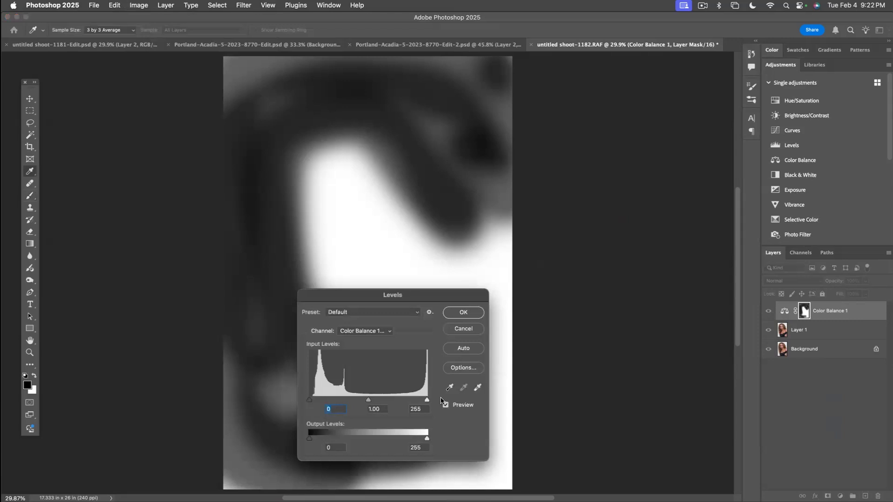
left_click_drag(308, 403, 332, 402)
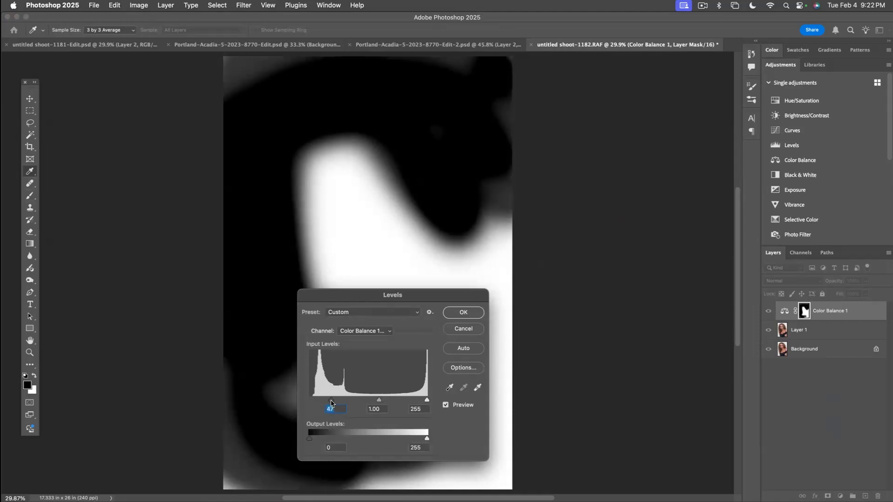
left_click(463, 312)
key("b")
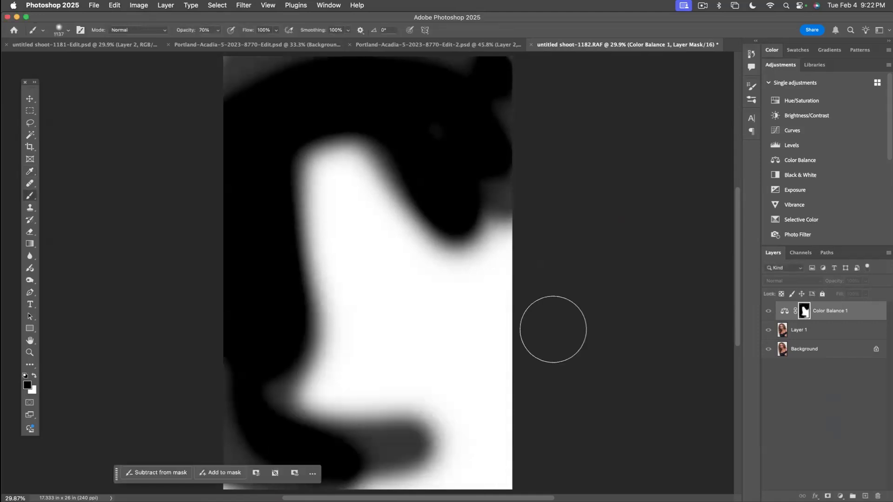
- Return from the mask display to the portrait and compare it with the masked Color Balance adjustment on and off
left_click(785, 312)
left_click(770, 314)
left_click(770, 313)
left_click(770, 314)
left_click(770, 313)
left_click(770, 314)
left_click(770, 313)
left_click(770, 314)
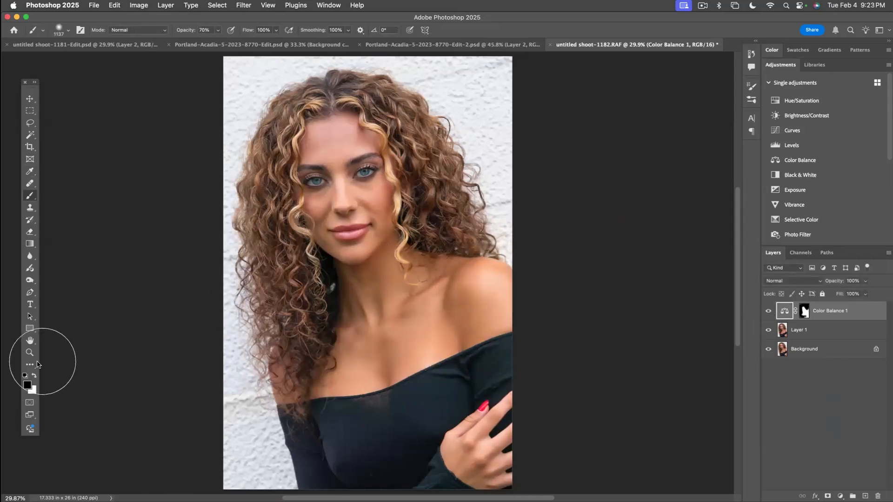
- Create a new empty layer above the Color Balance layer and set its blend mode to Overlay
left_click(29, 352)
left_click(371, 179)
left_click(371, 179)
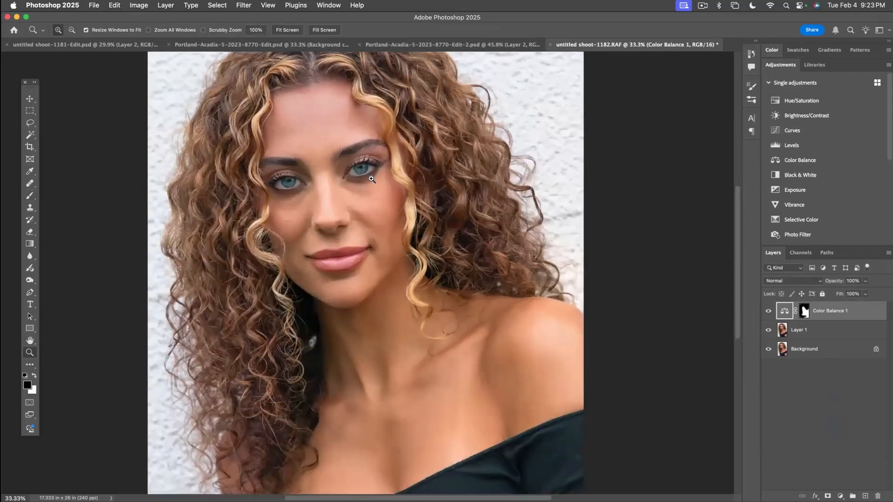
left_click_drag(351, 209, 481, 260)
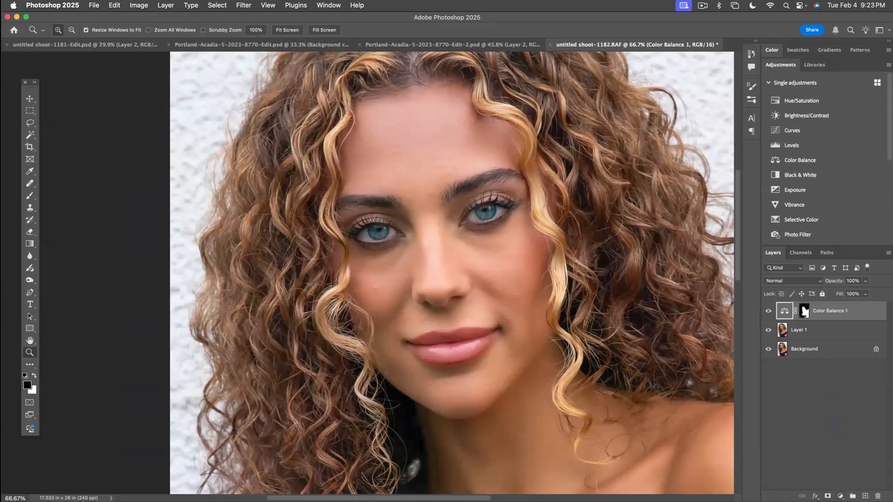
key("super+alt+shift+n")
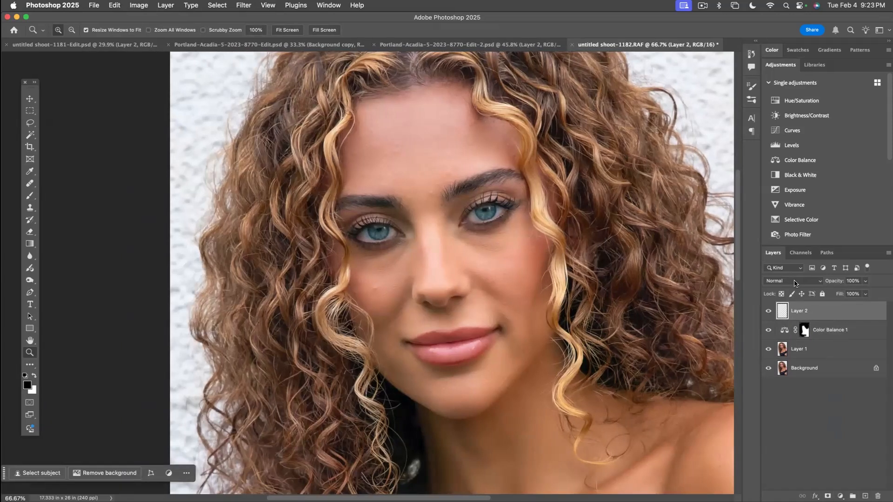
left_click(791, 281)
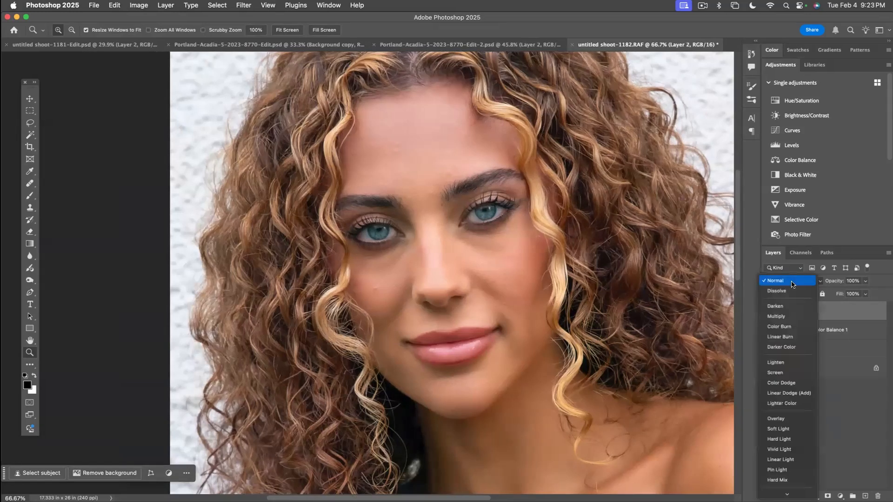
left_click(781, 417)
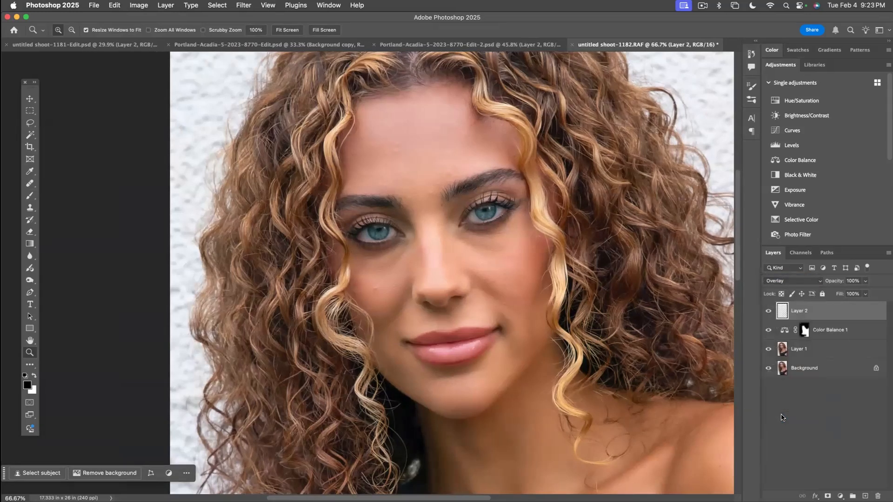
- Set up the Brush tool with white as the foreground color, a size of about 150 px and 20% opacity
key("x")
key("b")
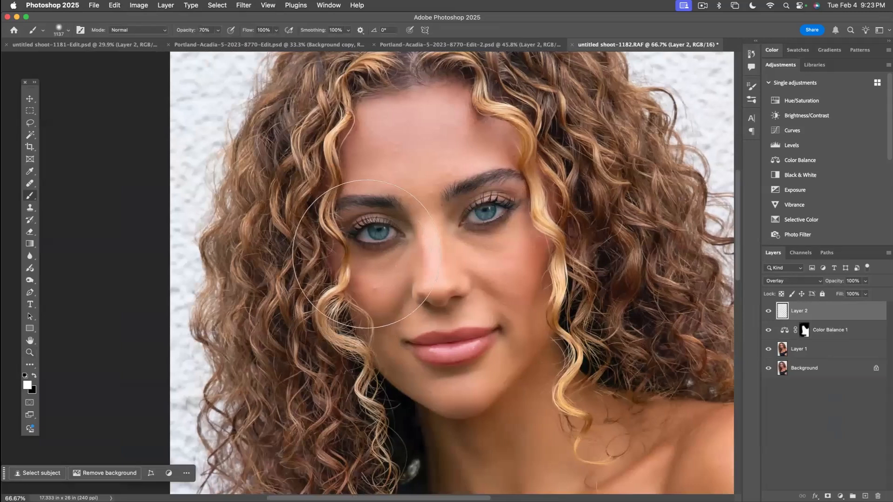
left_click_drag(372, 253, 216, 261)
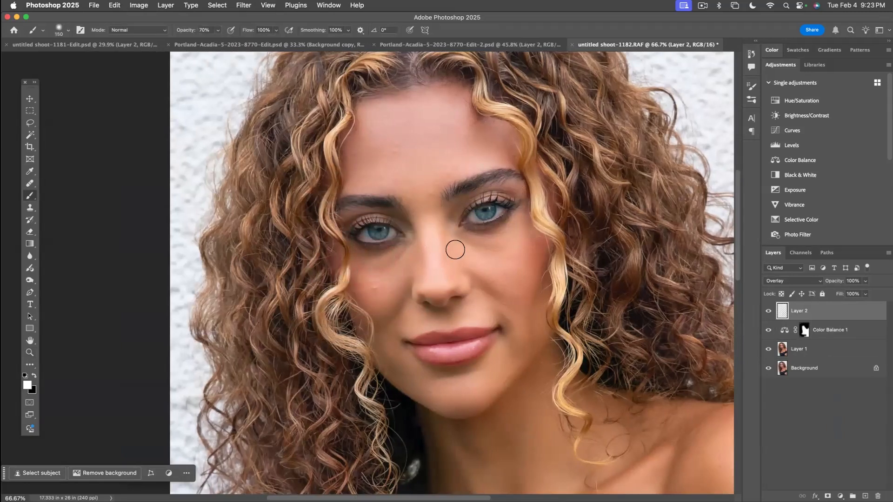
key("2")
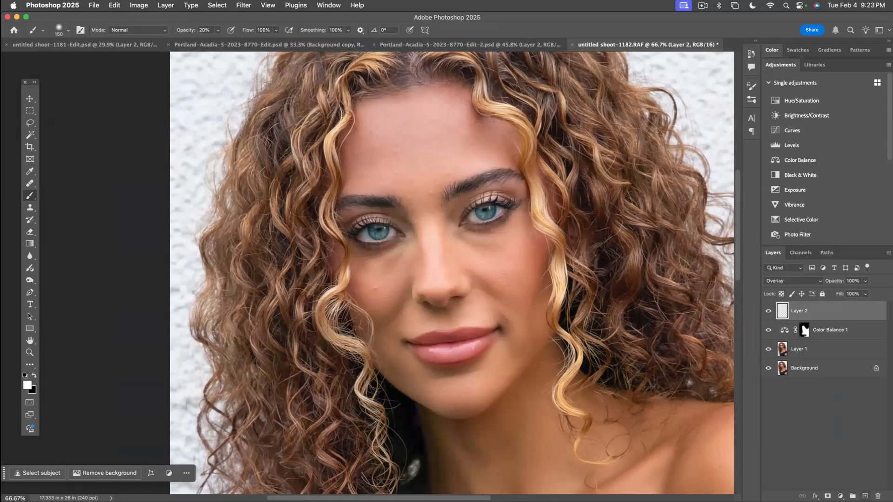
- Add a Hue/Saturation adjustment layer above the Overlay layer
left_click(840, 496)
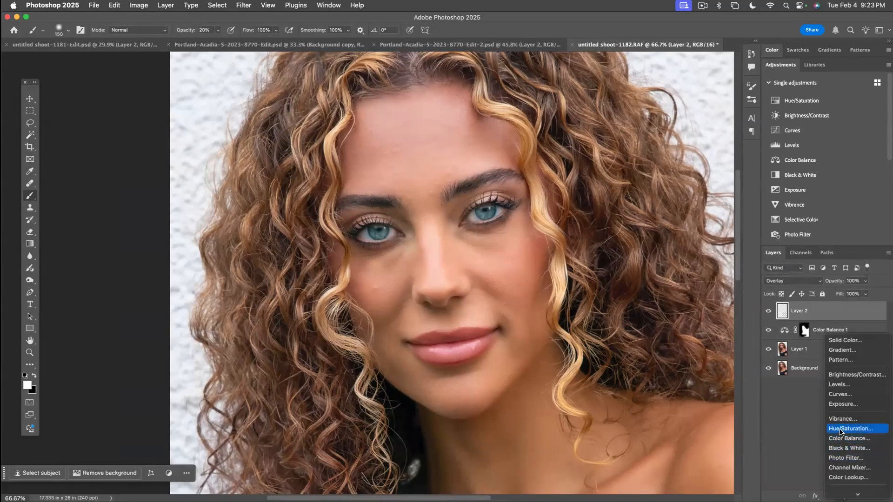
left_click(841, 431)
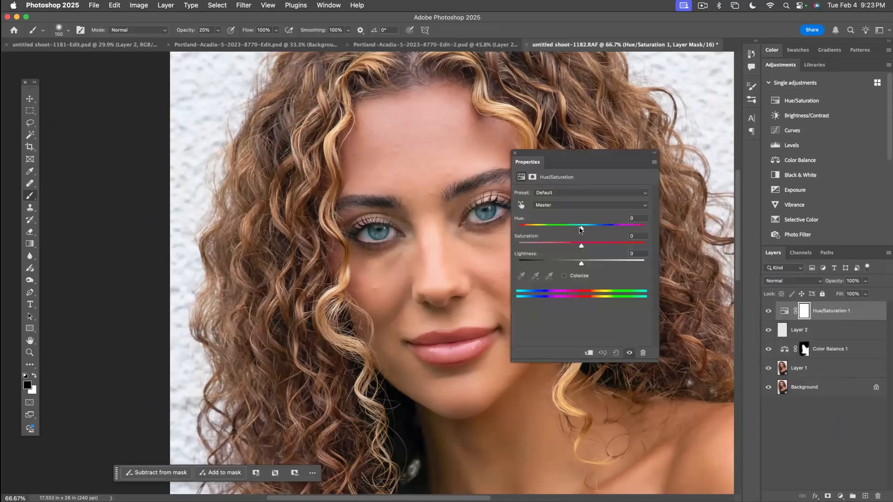
mouse_move(580, 230)
left_mouse_down()
mouse_move(594, 229)
mouse_move(579, 228)
left_mouse_up()
key("super+z")
left_click(515, 153)
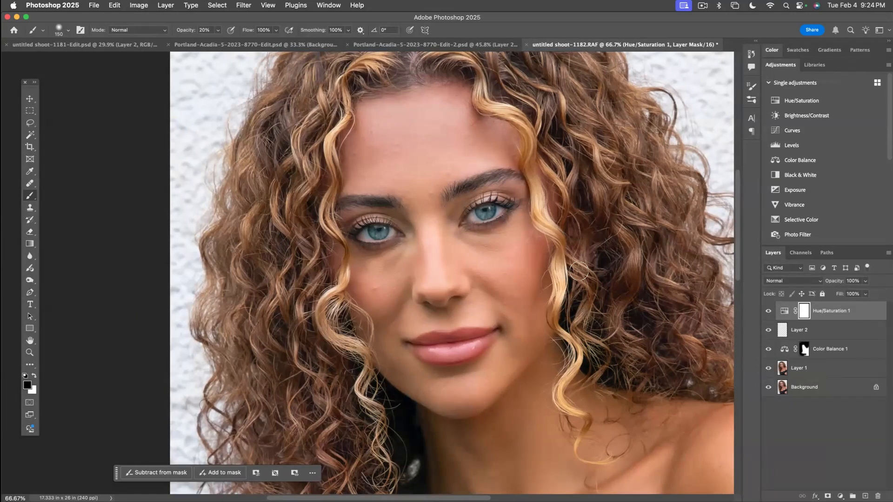
- Paint both irises on the Hue/Saturation mask at 80% brush opacity, check the mask and invert it to limit the adjustment to the irises
key("8")
key("x")
left_click(805, 312, "alt")
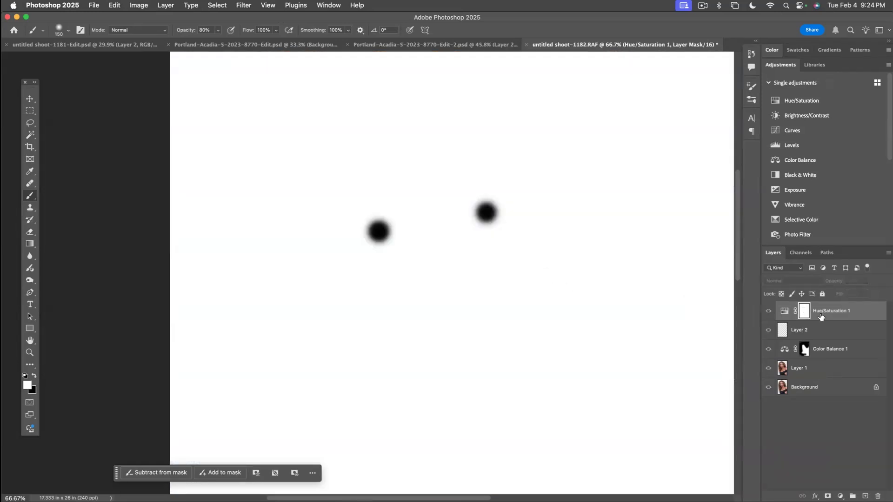
left_click(788, 312)
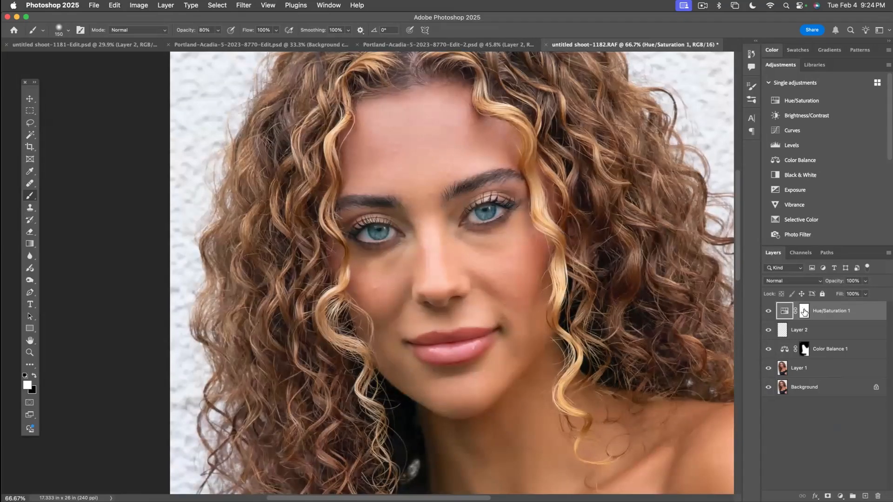
left_click(804, 312)
key("super+i")
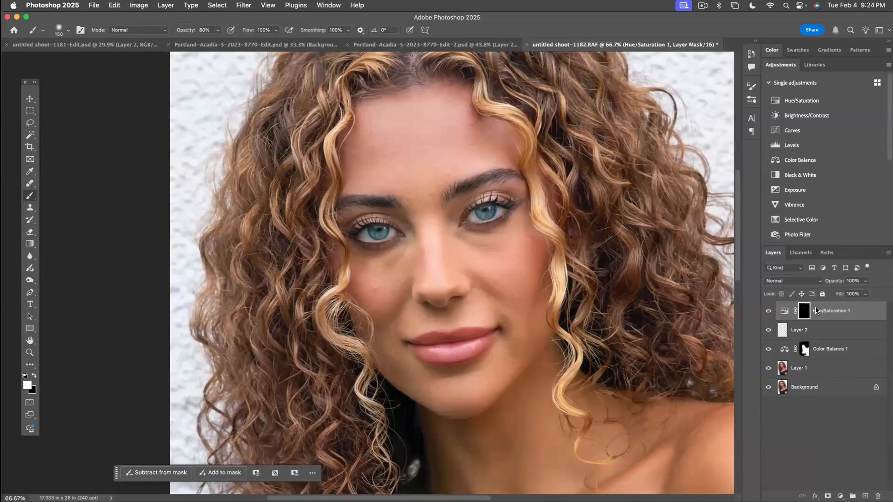
- Reopen the masked Hue/Saturation adjustment and fine-tune the saturation of the irises
left_click(783, 312)
double_click(783, 312)
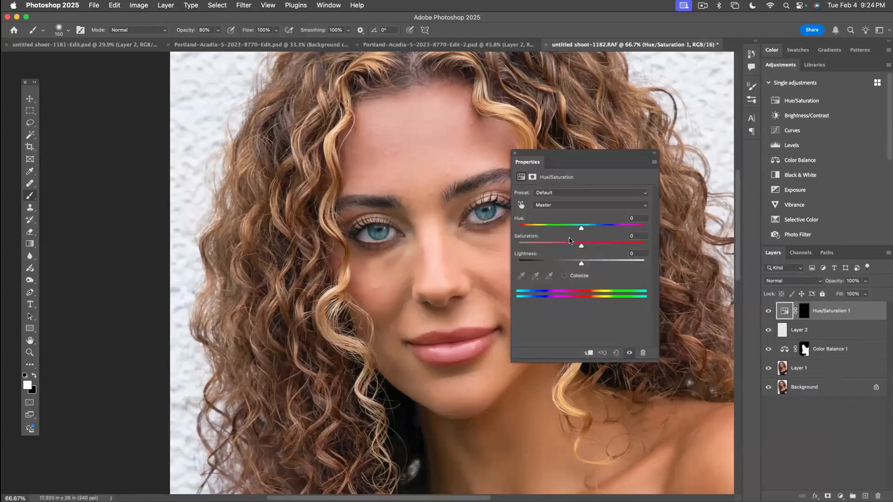
mouse_move(580, 248)
left_mouse_down()
mouse_move(641, 247)
mouse_move(493, 240)
mouse_move(644, 246)
mouse_move(583, 250)
left_mouse_up()
left_click(514, 153)
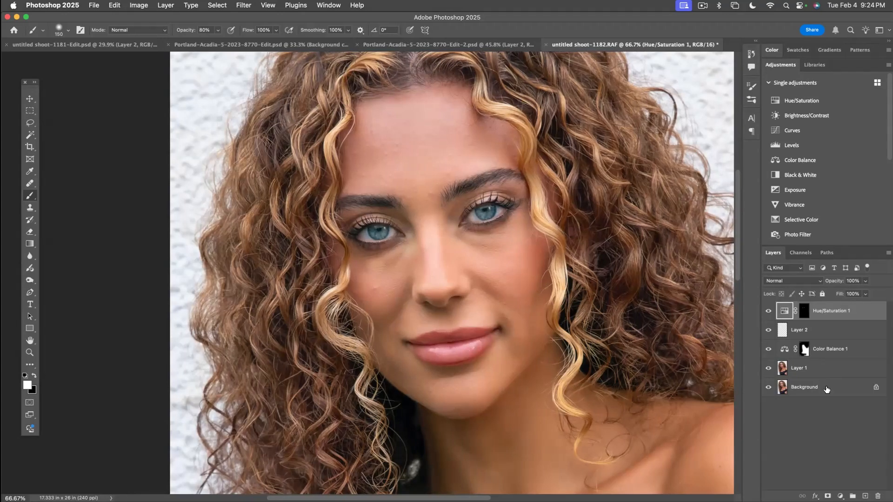
- On Layer 1, lasso several small blemish areas together on the forehead, between the eyebrows, on both cheeks and on the chin
left_click(783, 371)
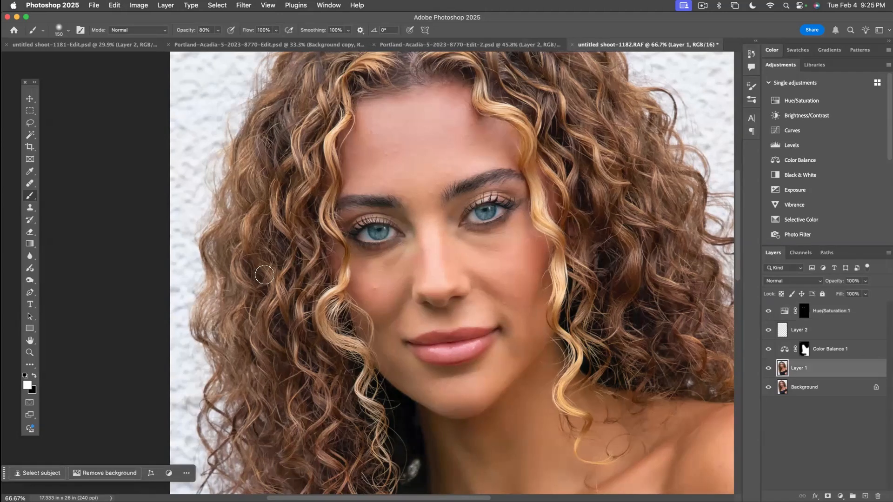
left_click(33, 126)
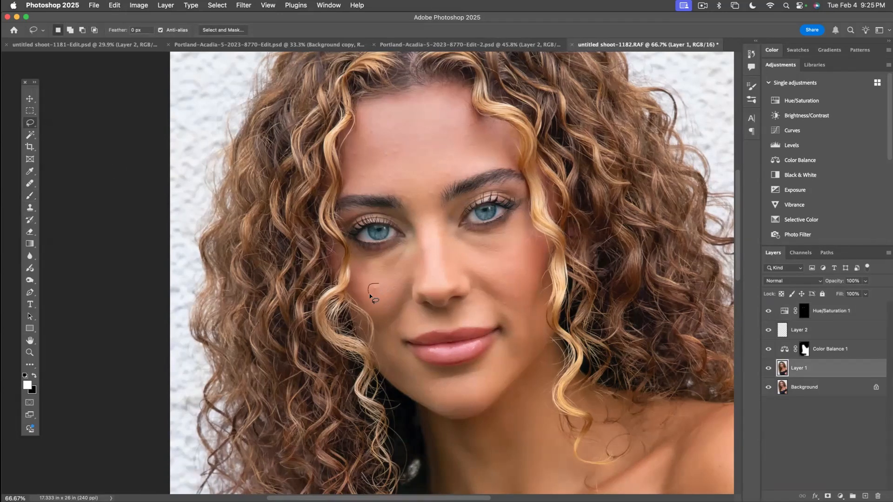
left_click_drag(383, 288, 381, 284)
left_click_drag(454, 169, 429, 191, "shift")
left_click_drag(507, 269, 510, 271)
mouse_move(405, 146)
left_mouse_down()
mouse_move(387, 149)
mouse_move(398, 176)
mouse_move(362, 175)
left_mouse_up()
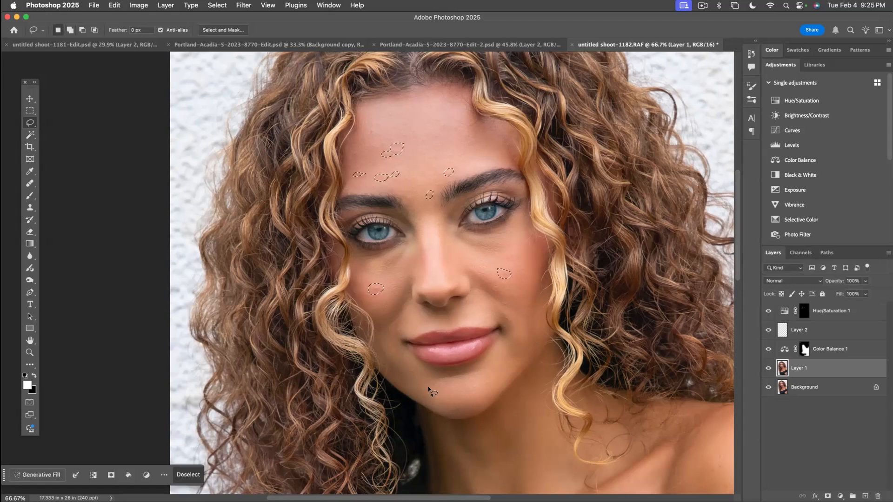
left_click_drag(427, 390, 447, 409)
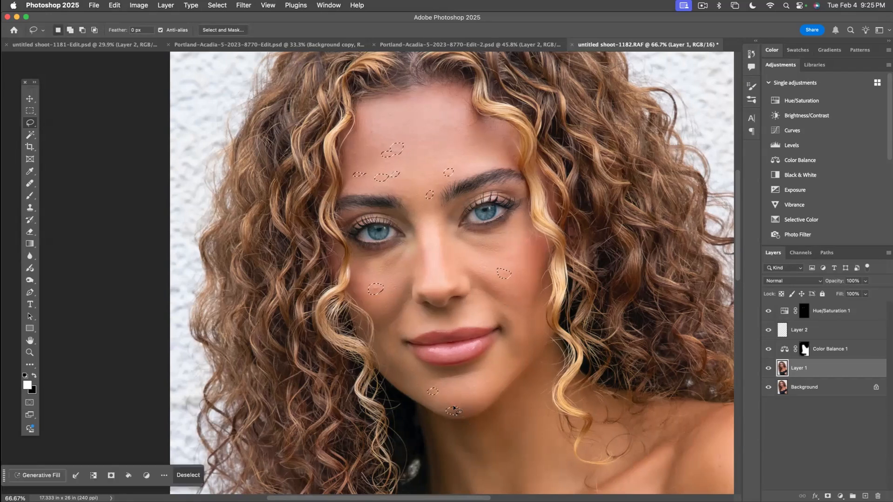
left_click_drag(504, 298, 512, 301)
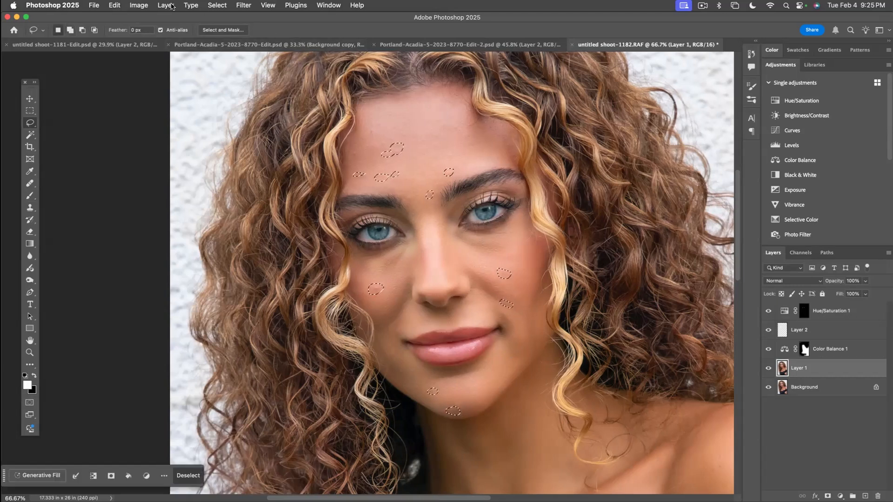
- Repair the selected blemishes with Content-Aware Fill output to a new layer, and clear the selection
left_click(114, 5)
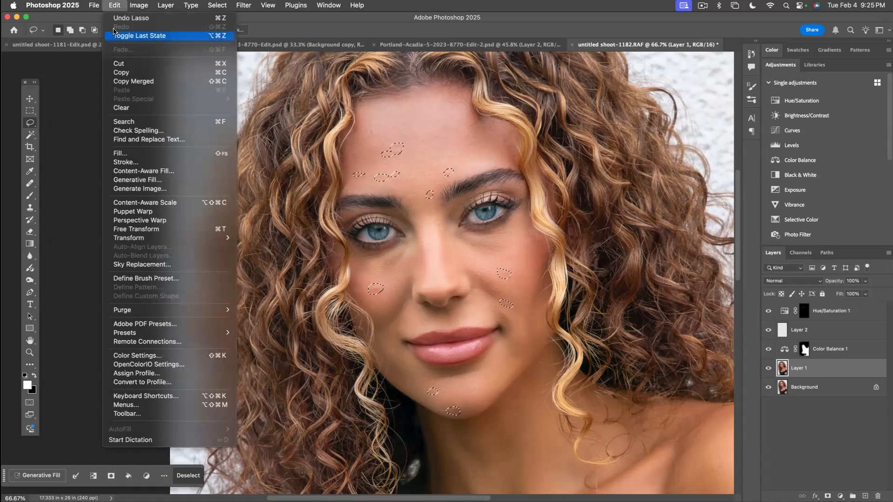
left_click(136, 171)
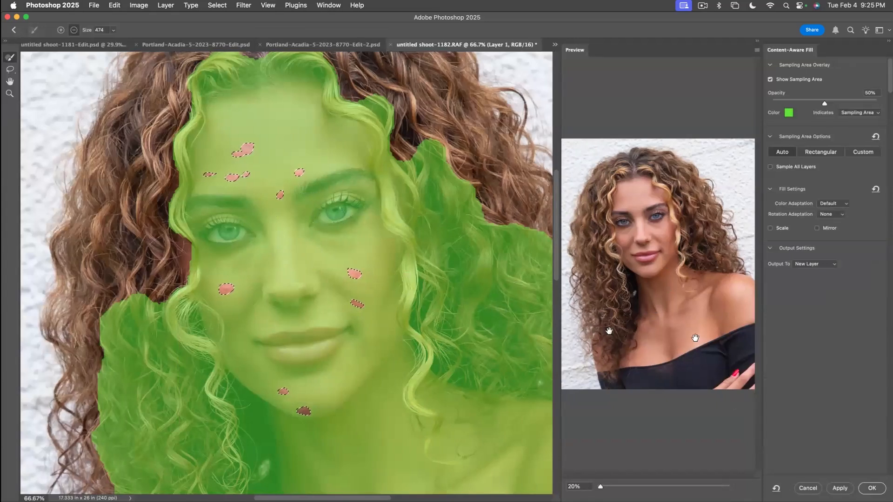
left_click(872, 487)
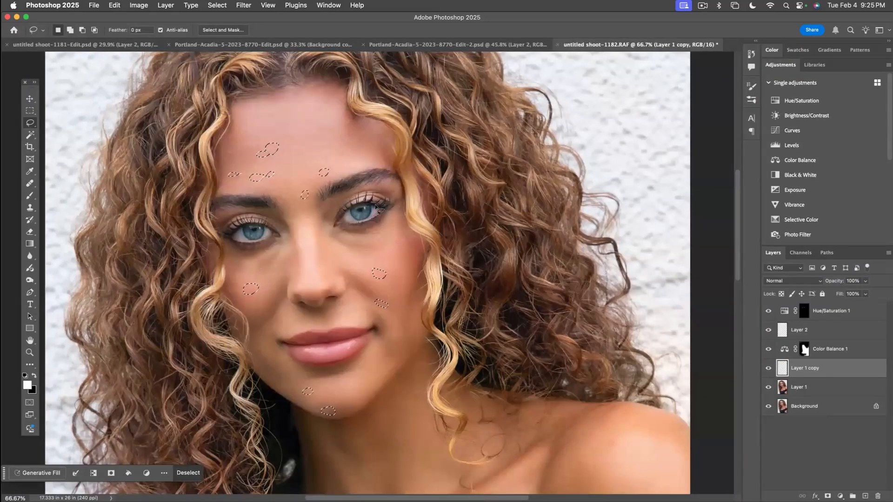
key("super+d")
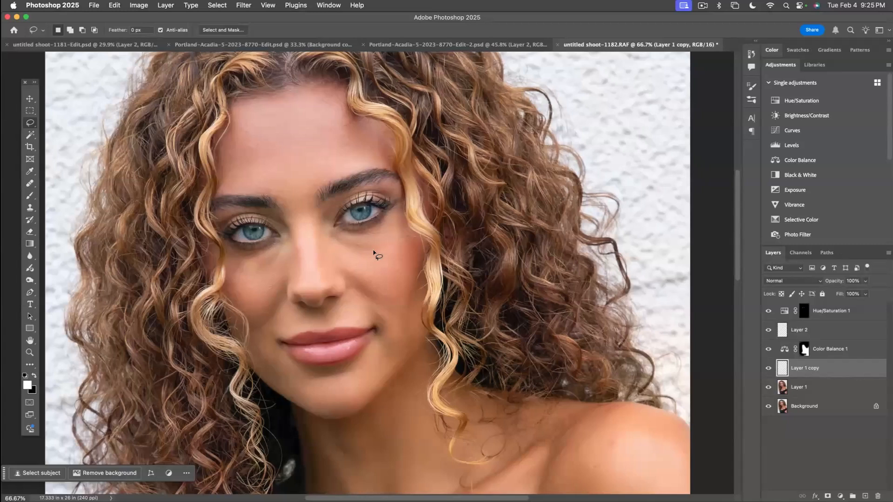
- Duplicate Layer 1 and apply a Surface Blur with an increased radius to the copy
left_click(783, 392)
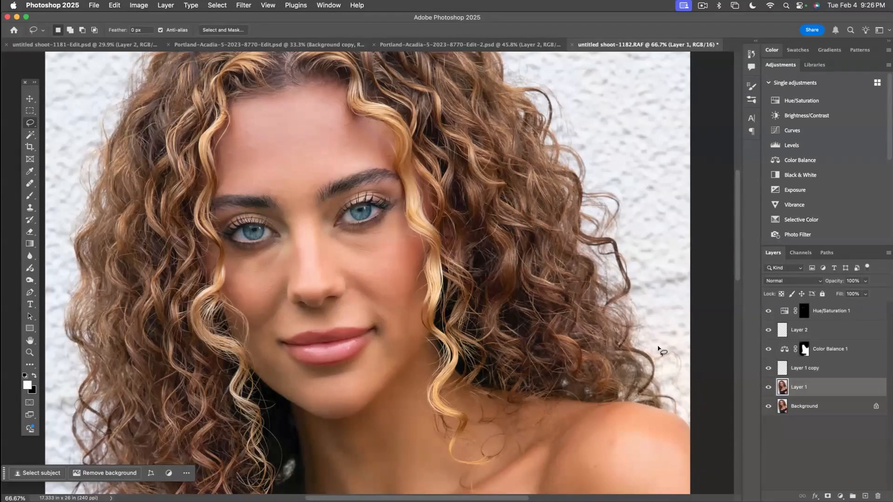
key("super+j")
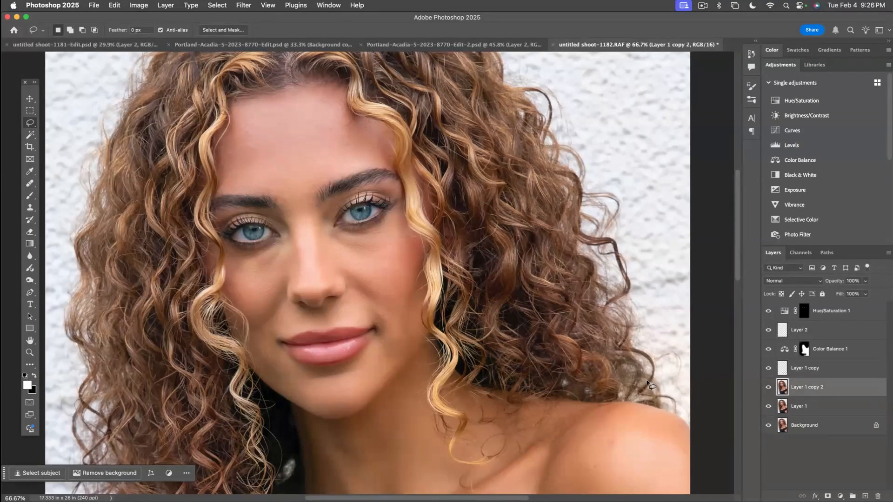
left_click(240, 6)
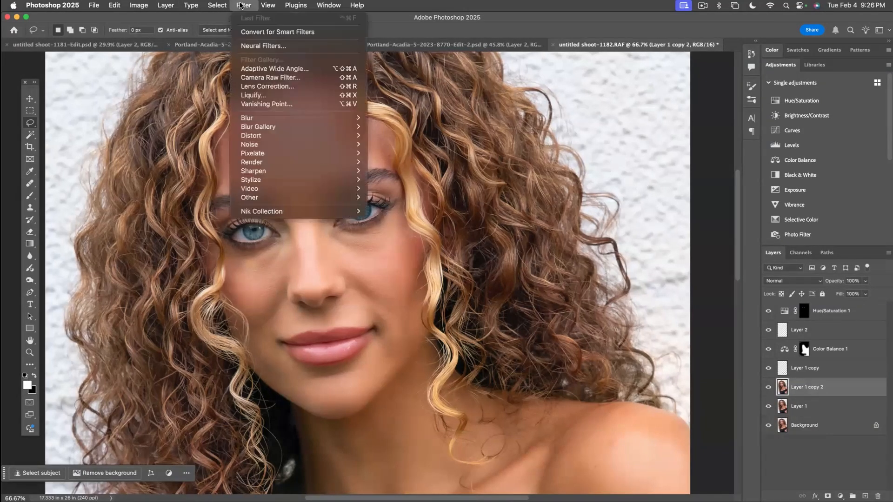
mouse_move(253, 120)
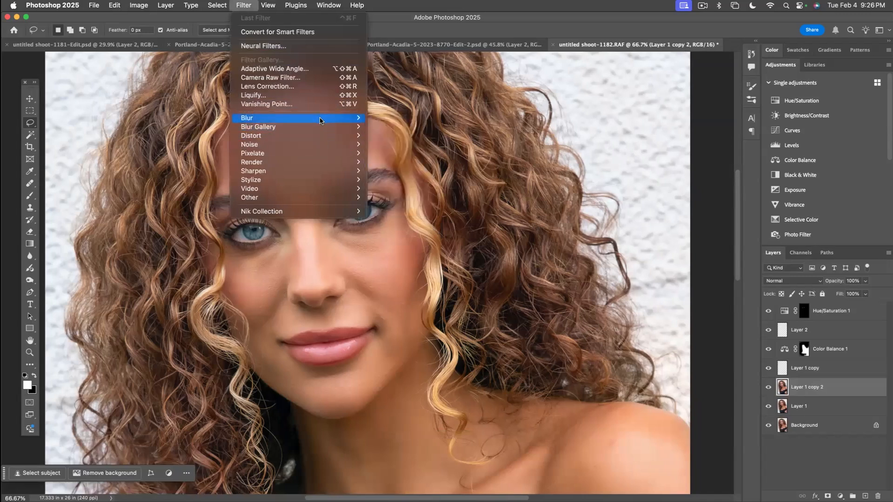
left_click(389, 207)
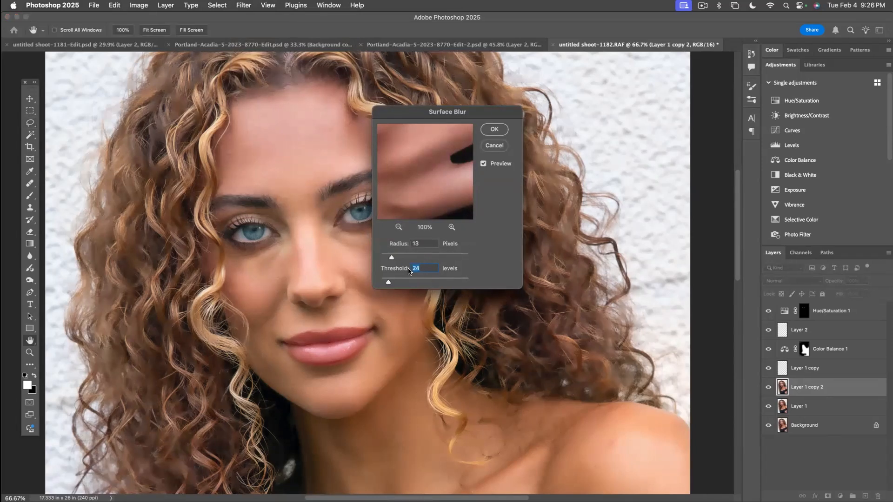
mouse_move(393, 256)
left_mouse_down()
mouse_move(394, 282)
mouse_move(400, 256)
left_mouse_up()
left_click(488, 131)
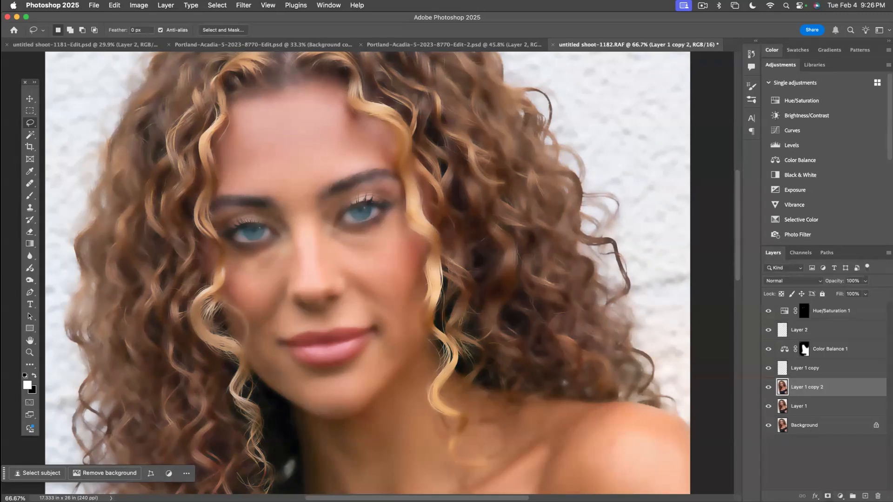
- Hide the blurred copy with a black layer mask and set the Brush tool to 40% opacity
left_click(827, 495, "alt")
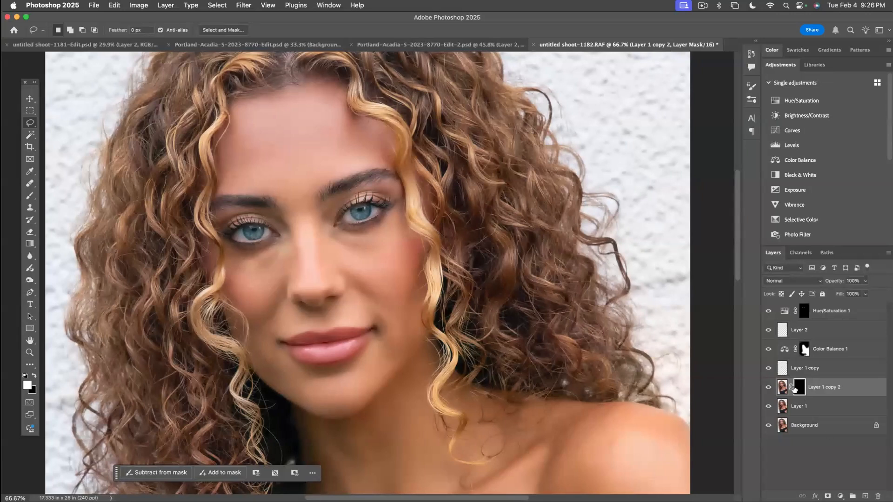
key("b")
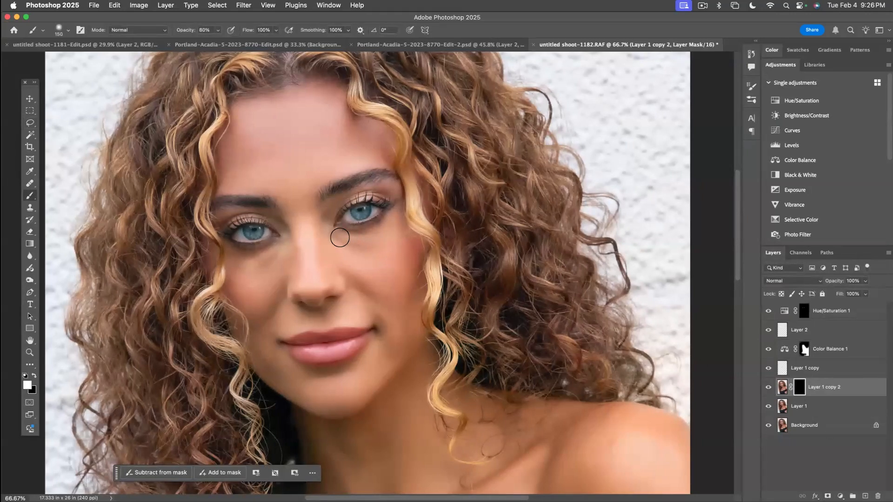
key("4")
- Lighten the skin under both eyes by painting white at 10% opacity on the Overlay layer
left_click(783, 331)
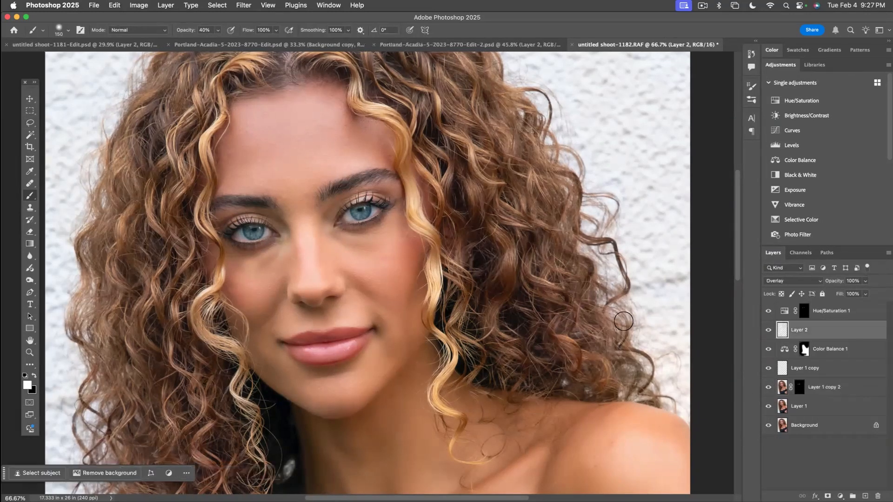
key("1")
mouse_move(383, 244)
left_mouse_down()
mouse_move(337, 239)
mouse_move(344, 250)
mouse_move(222, 272)
mouse_move(267, 257)
mouse_move(251, 267)
left_mouse_up()
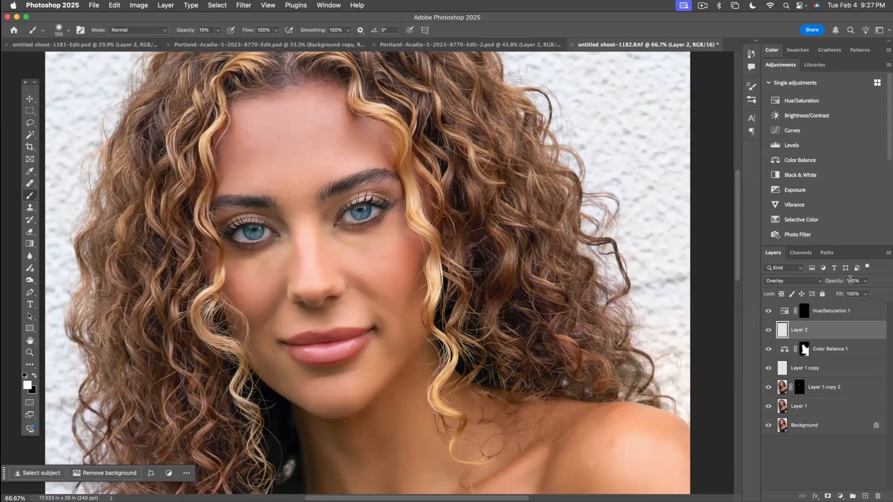
- Add a second Hue/Saturation adjustment layer above the Overlay layer and set its saturation to +26
key("super+0")
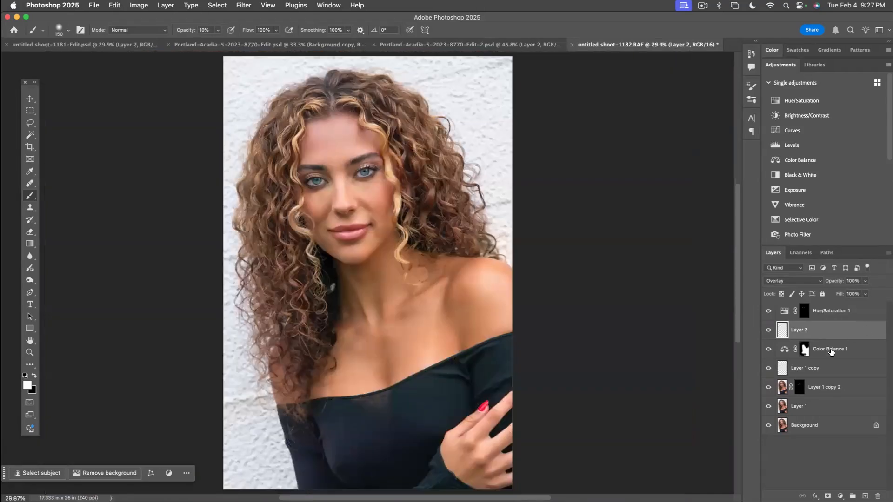
key("z")
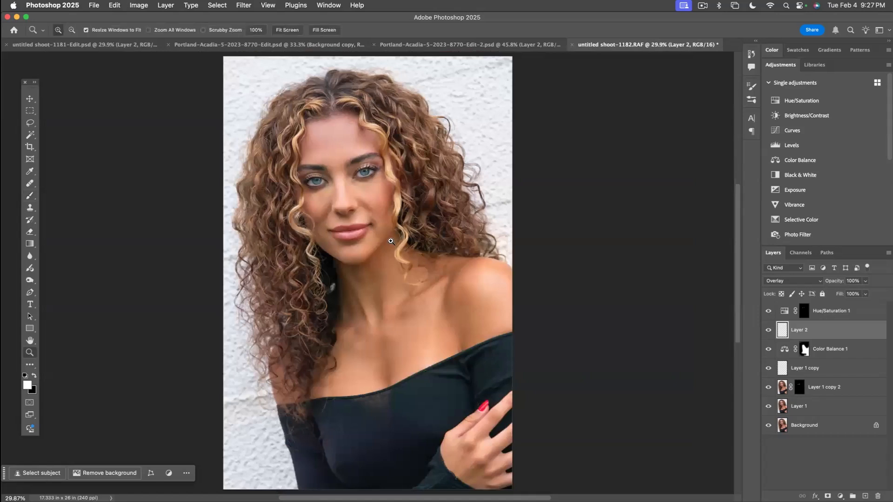
left_click(368, 238)
left_click(368, 238)
left_click(368, 238)
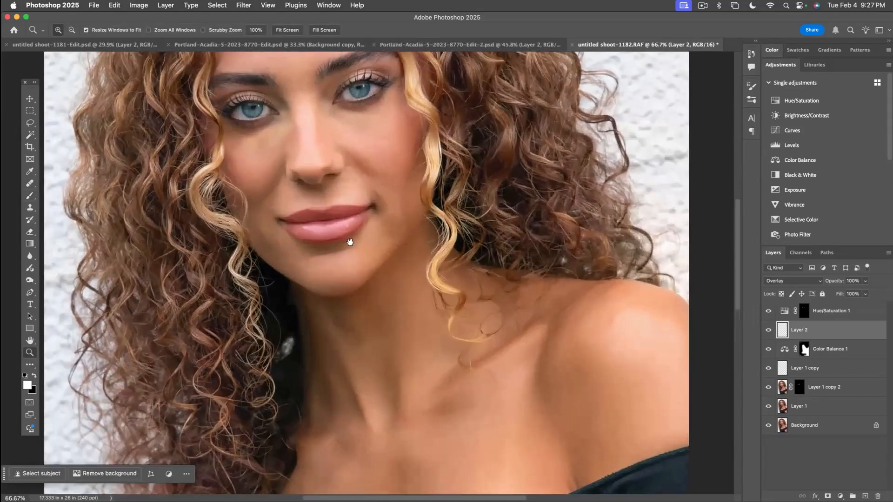
scroll(395, 243, "left", 3)
scroll(395, 243, "up", 2)
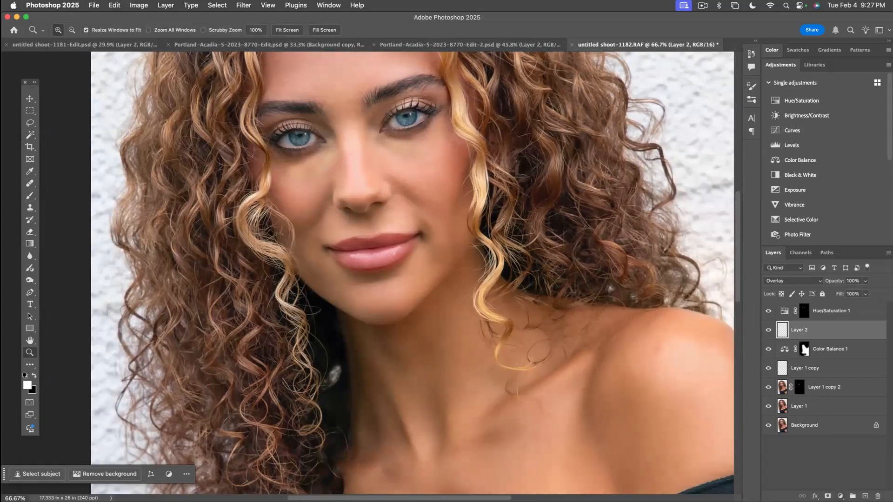
left_click(840, 496)
left_click(836, 398)
left_click_drag(543, 156, 456, 164)
left_click_drag(494, 254, 509, 254)
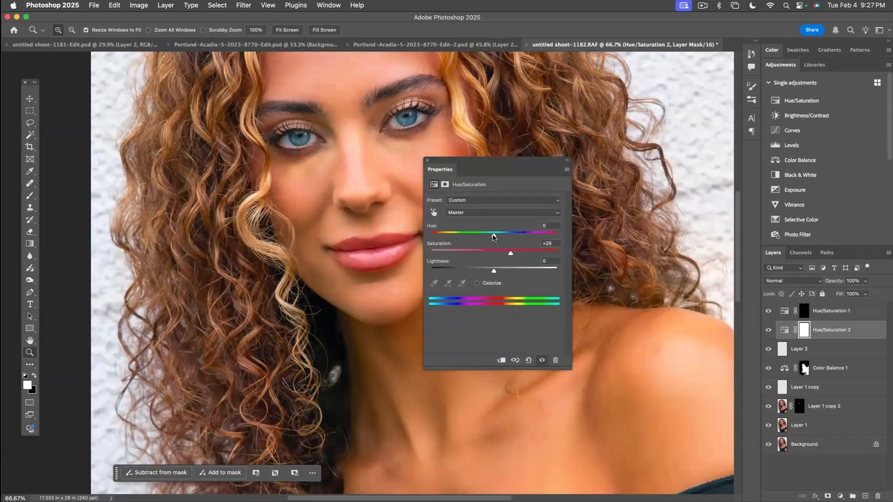
left_click(426, 161)
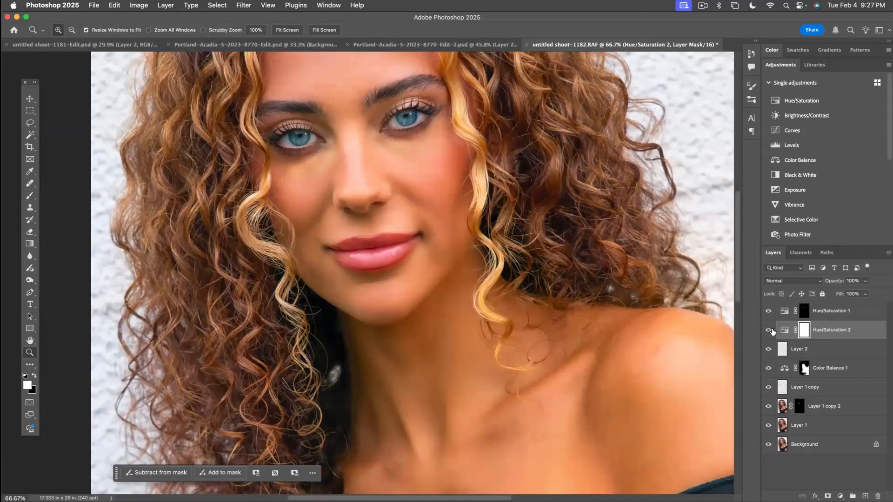
- Fill the second Hue/Saturation layer's mask with black and paint the lips in with white at 40% opacity
key("x")
key("alt+BackSpace")
key("x")
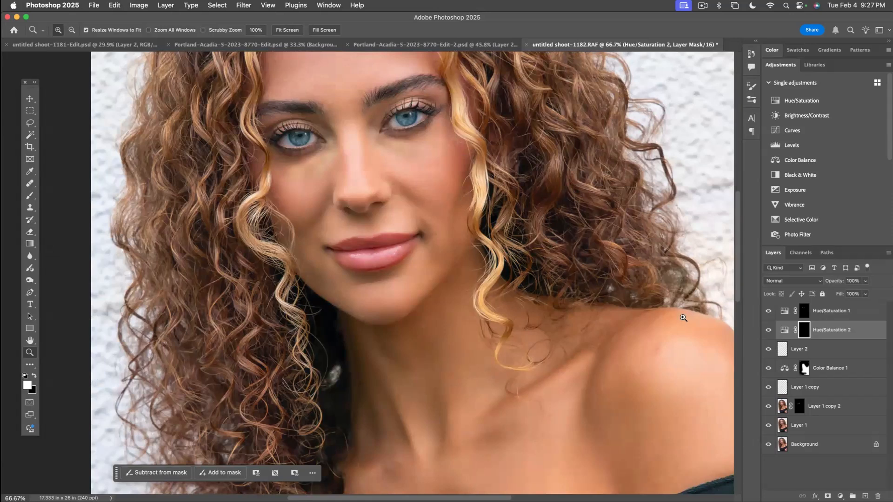
key("b")
key("4")
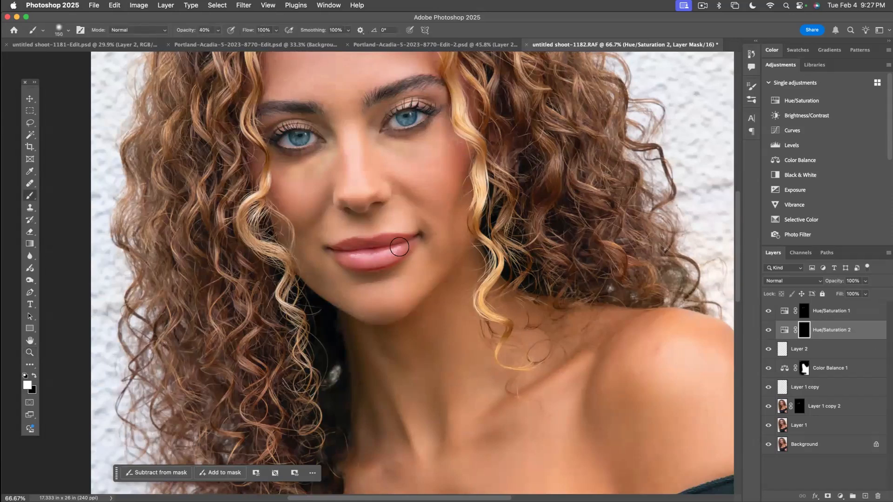
mouse_move(328, 250)
left_mouse_down()
mouse_move(398, 243)
mouse_move(348, 257)
left_mouse_up()
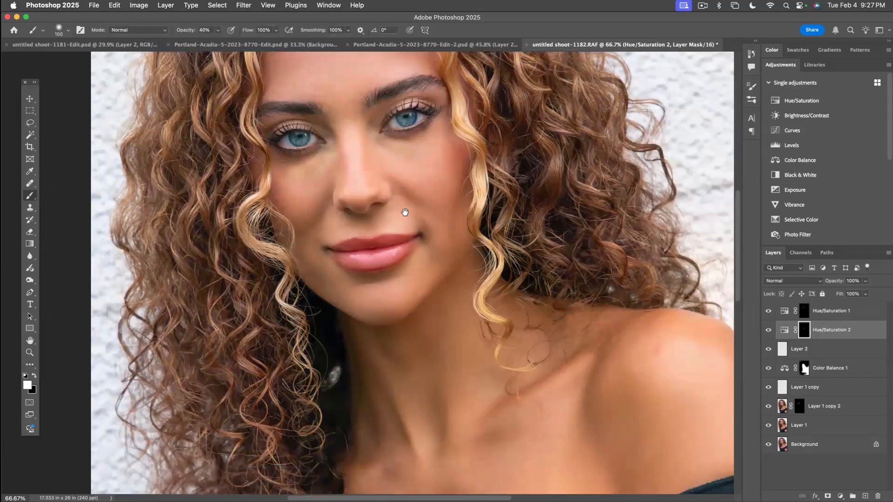
left_click_drag(405, 205, 449, 293)
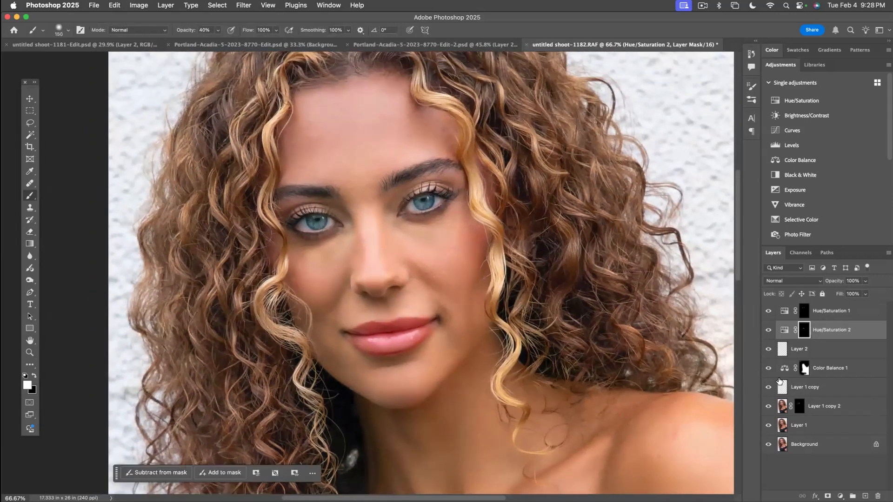
- Compare the retouched portrait with the original by hiding and showing all layers above the Background, and view the whole image
left_click_drag(768, 310, 770, 425)
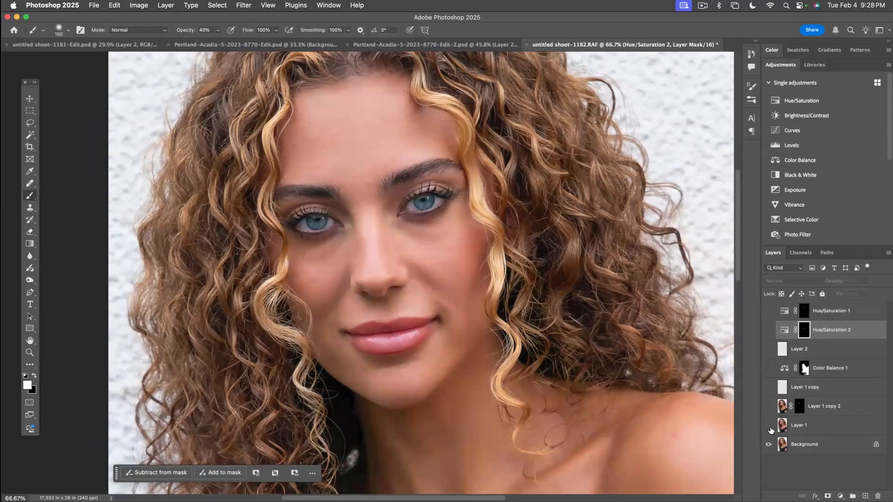
left_click_drag(768, 425, 774, 313)
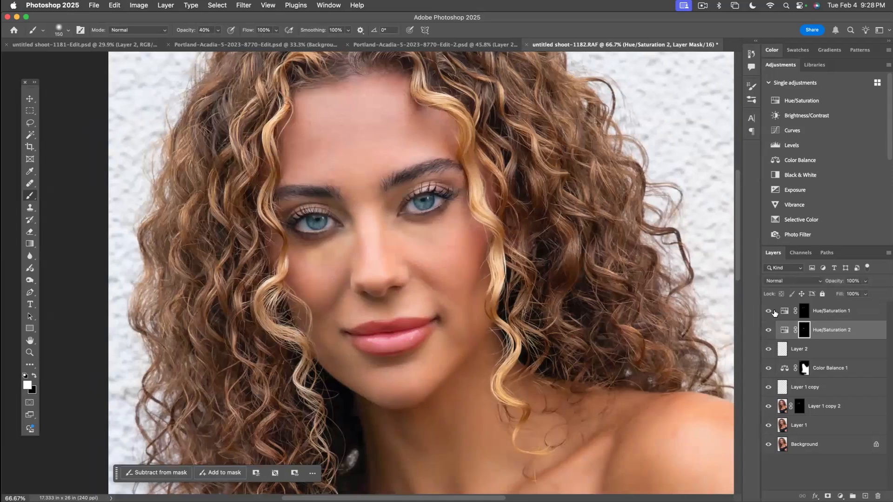
key("super+0")
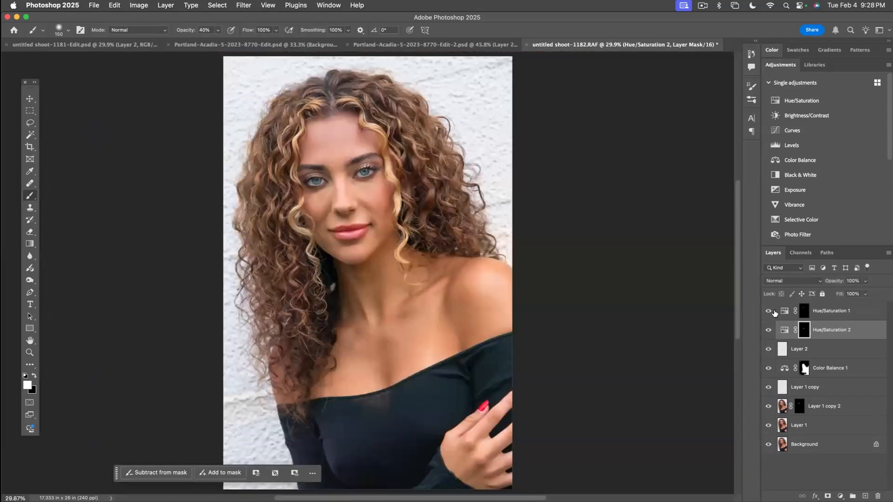
mouse_move(768, 312)
left_mouse_down()
mouse_move(770, 430)
mouse_move(771, 308)
left_mouse_up()
- Switch to Lightroom Classic and open the Color Tools in LR and PS collection
key("super+Tab")
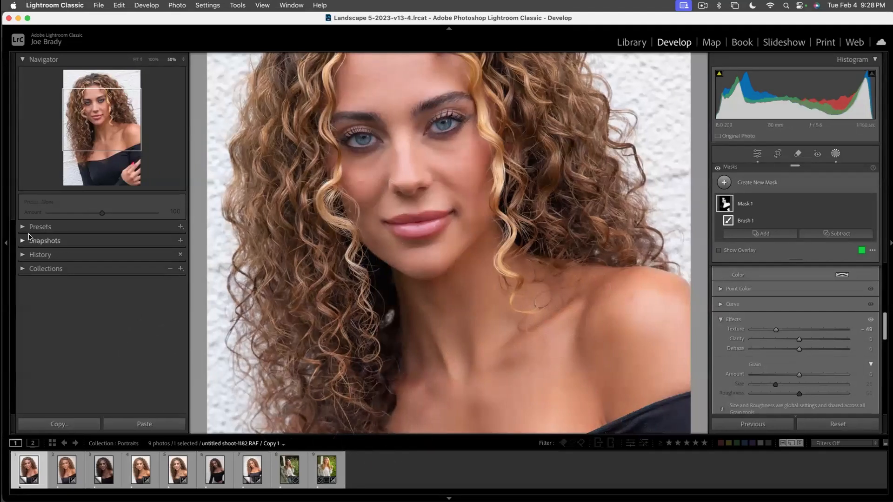
left_click(22, 269)
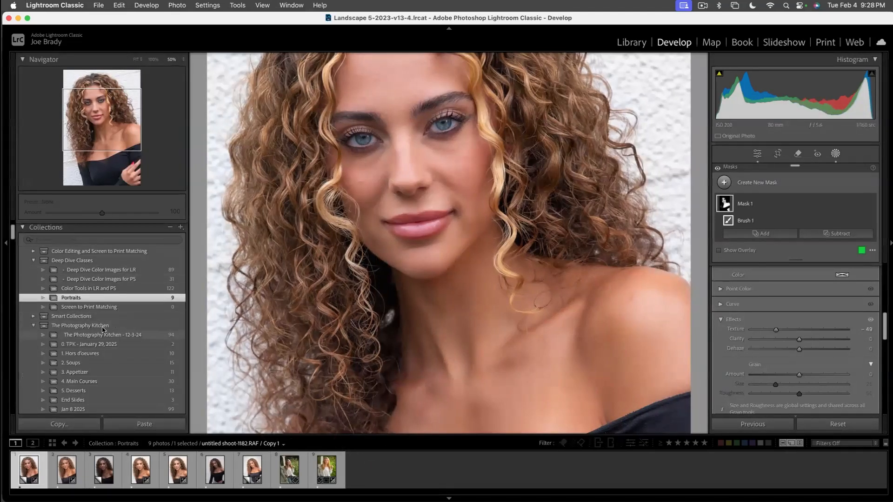
left_click(90, 288)
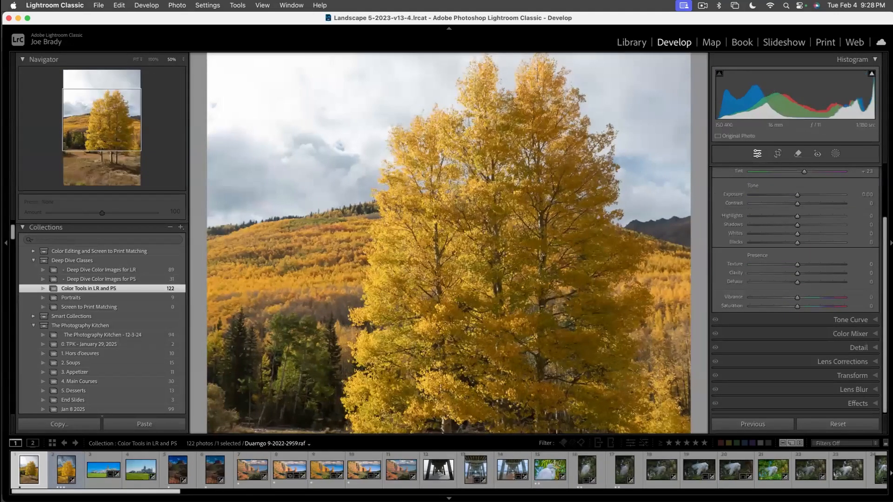
- Select the sandstone arch photo P1174694.ORF in the collection, show it in full, and create a virtual copy of it
scroll(449, 470, "right", 15)
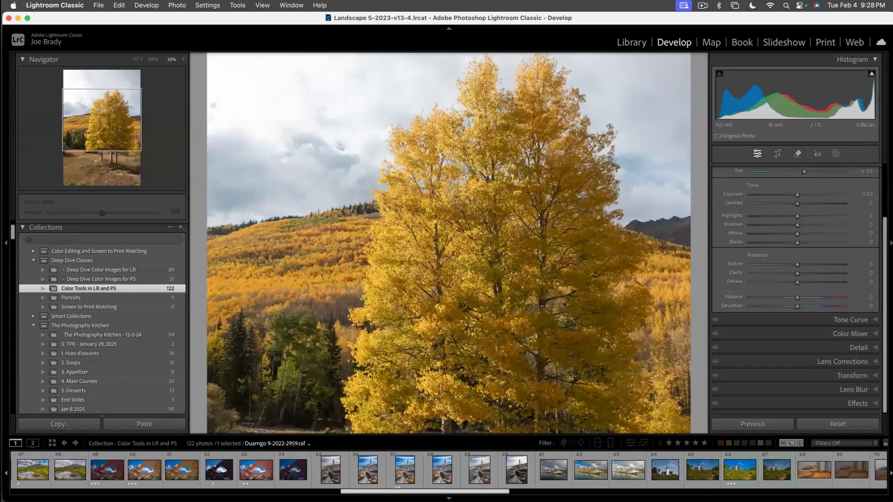
scroll(448, 470, "left", 2)
scroll(449, 470, "right", 15)
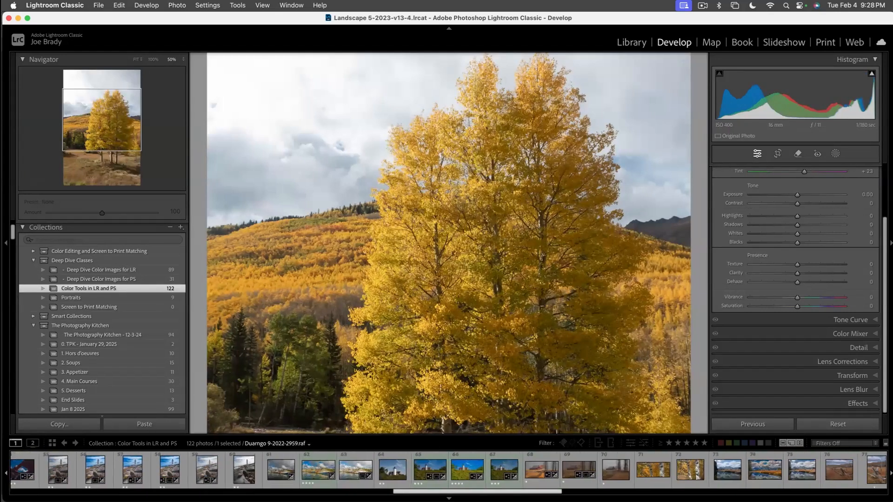
scroll(449, 469, "right", 10)
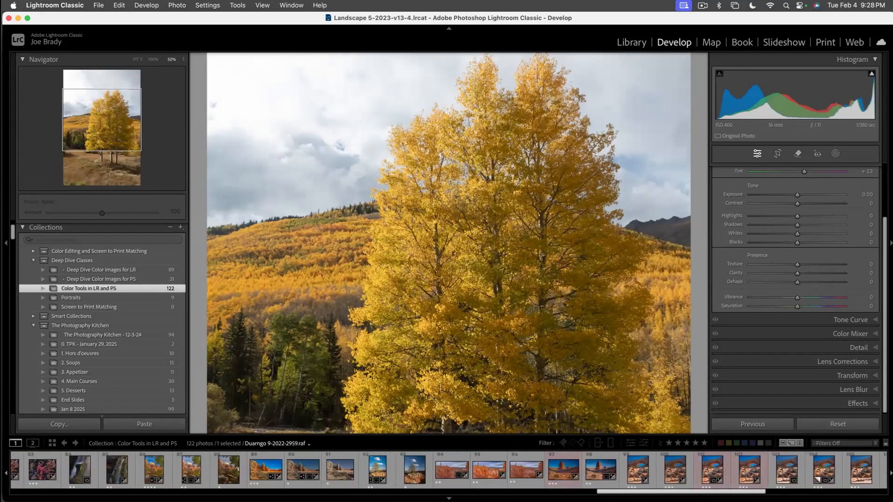
scroll(536, 469, "right", 3)
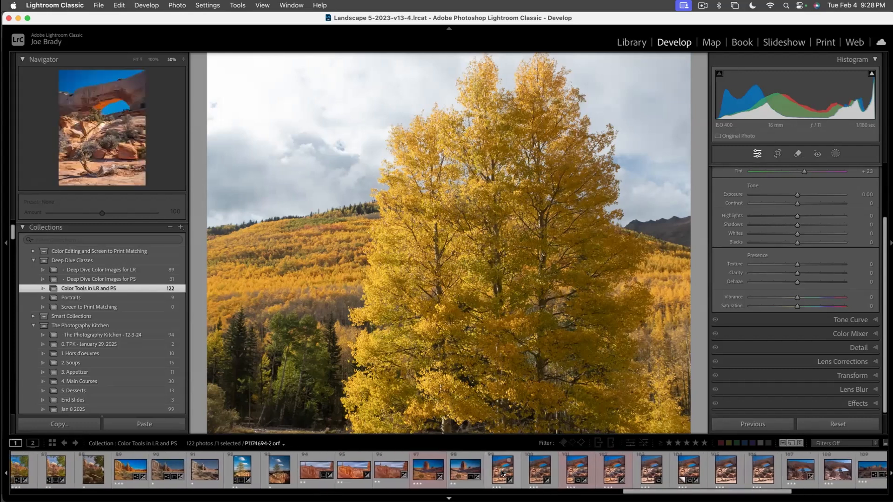
left_click(726, 475)
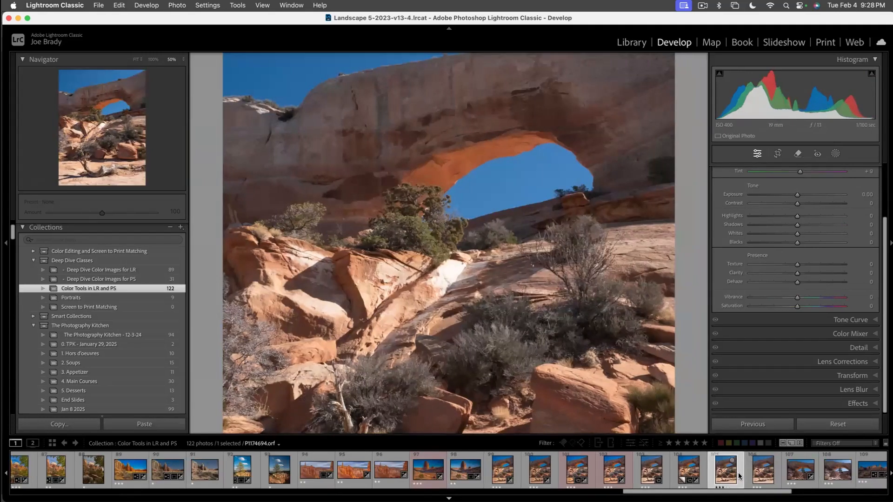
left_click(656, 473)
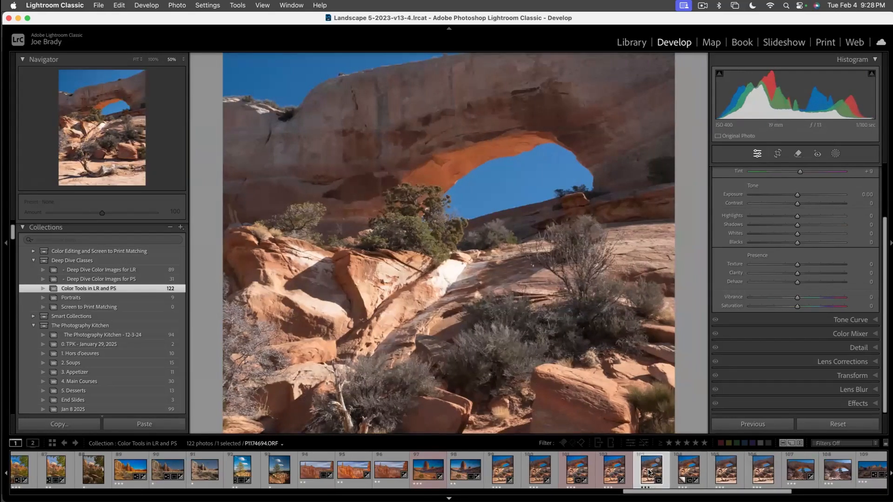
key("z")
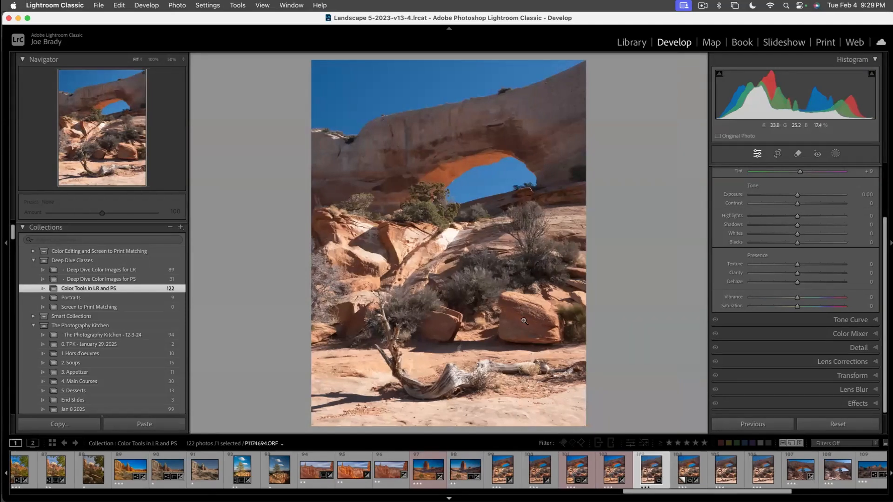
key("super+apostrophe")
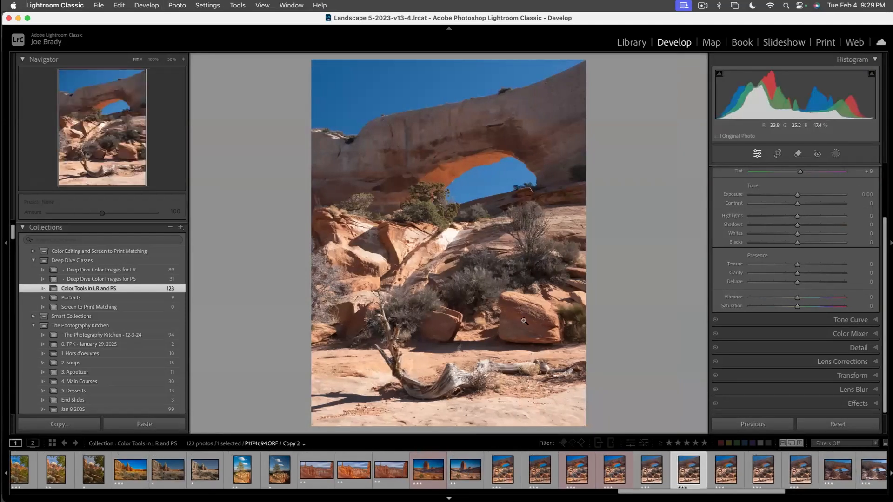
- Set the arch photo's Shadows to +100, Highlights to −78 and Exposure to +0.25
left_click_drag(796, 225, 854, 233)
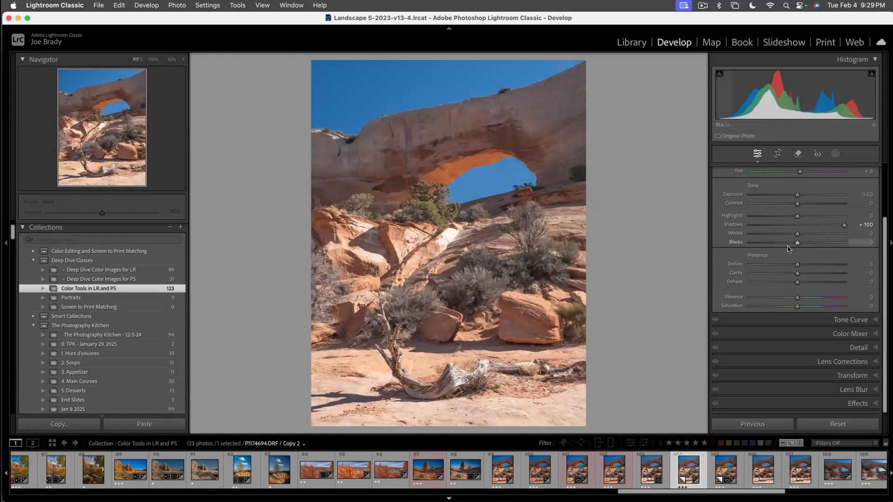
left_click_drag(768, 219, 760, 218)
left_click_drag(797, 194, 799, 195)
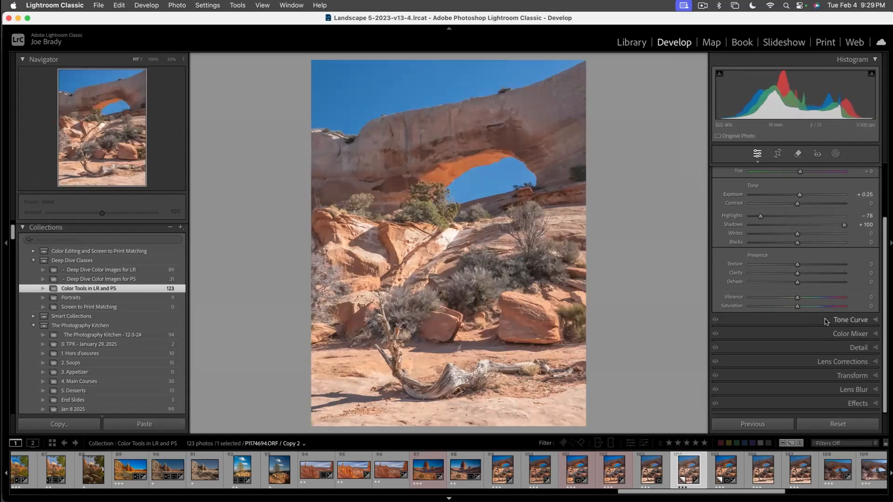
- Set the arch photo's Texture to +32, Clarity to +22, Dehaze to +11, Vibrance to +8 and Saturation to +19
left_click(812, 265)
left_click(807, 274)
left_click(801, 281)
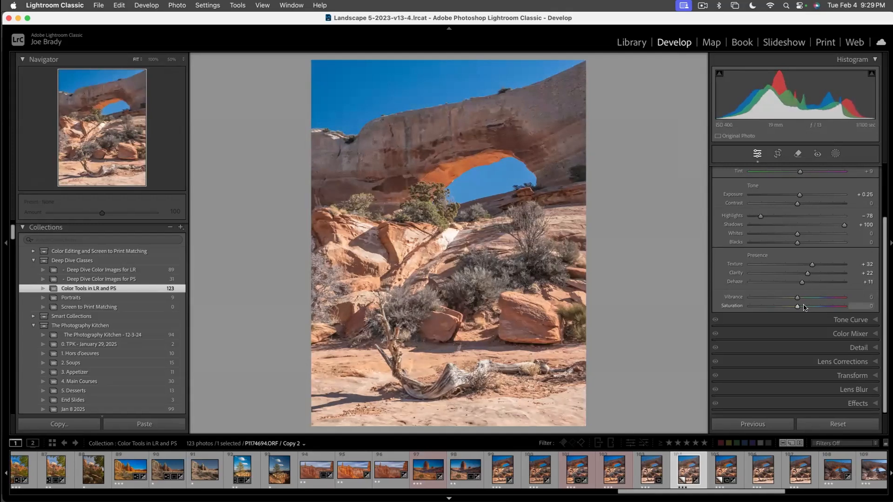
left_click(804, 297)
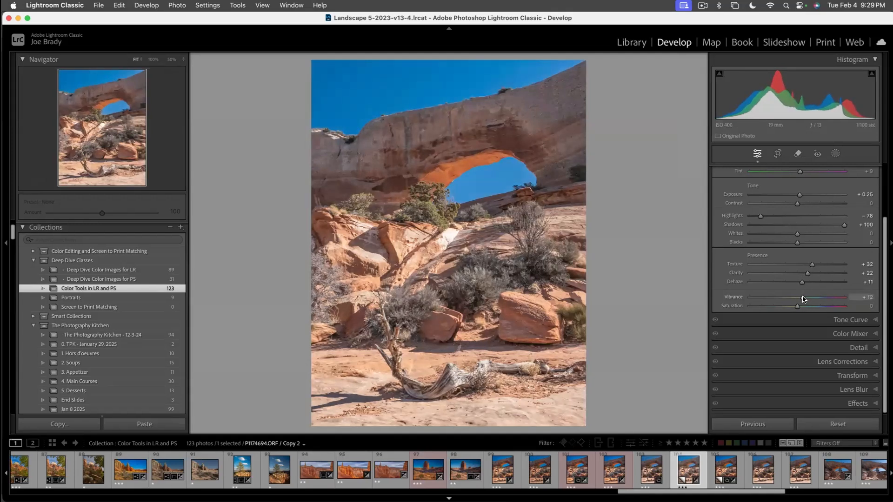
left_click_drag(805, 298, 805, 308)
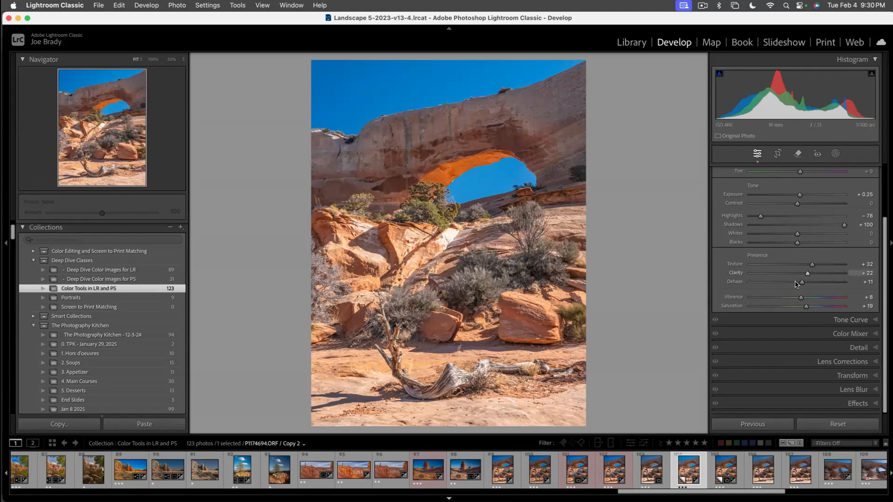
- Sample the blue sky with Point Color and set its hue shift to 4, saturation shift to 9 and luminance shift to 23
left_click(854, 333)
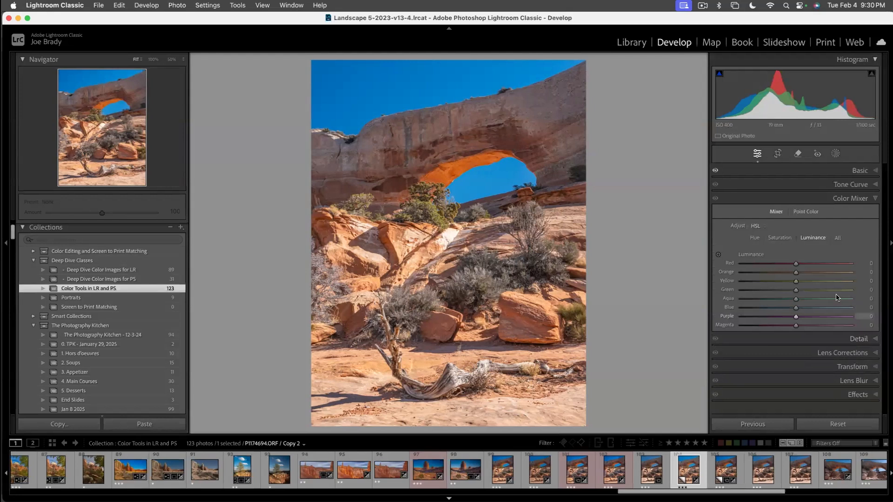
left_click(805, 212)
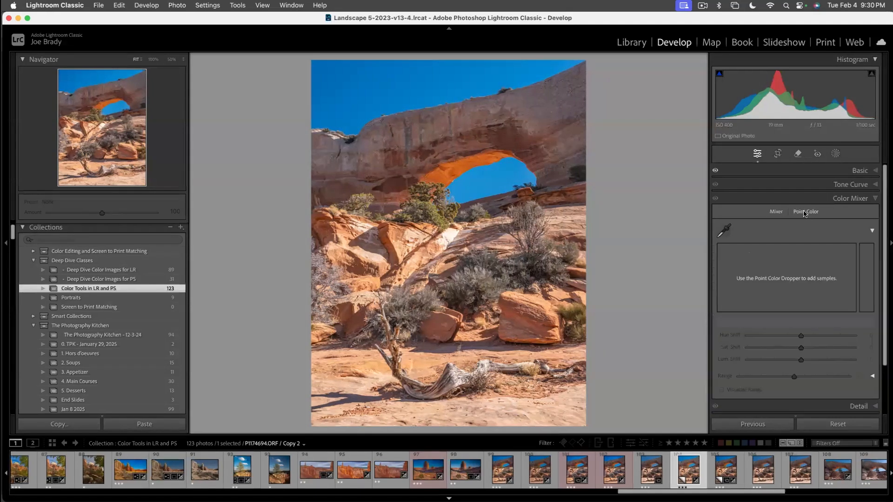
left_click(723, 230)
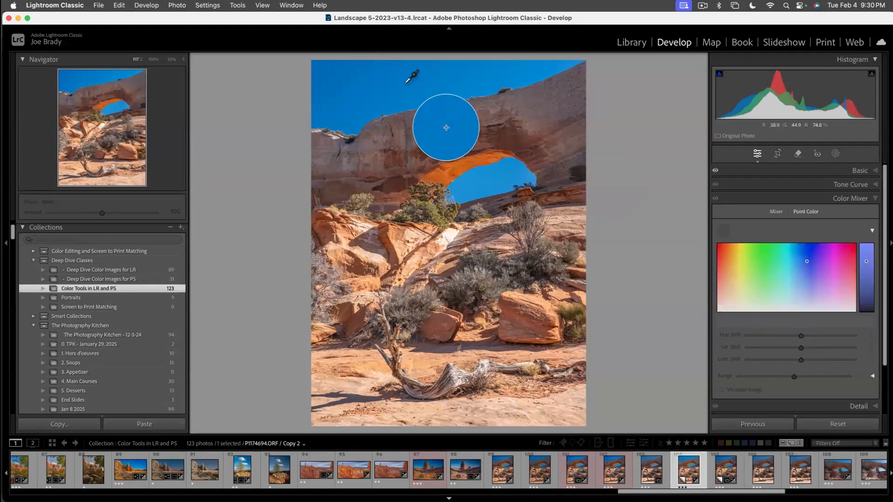
left_click(404, 88)
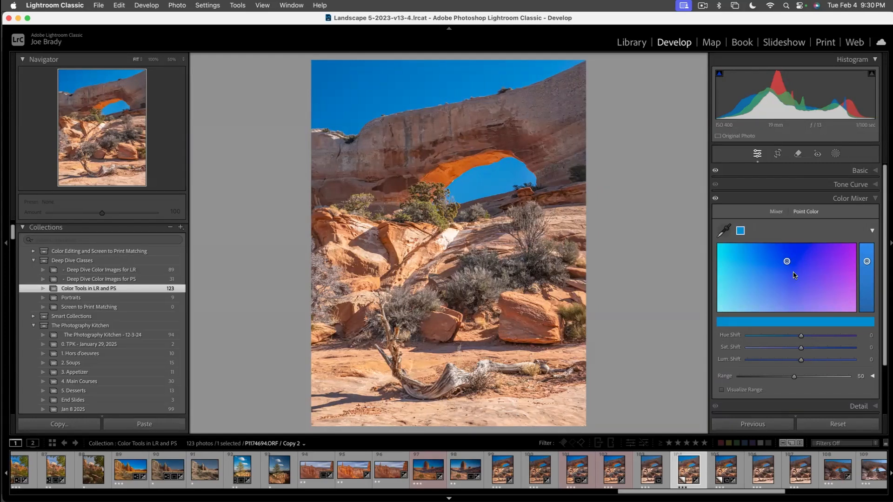
left_click_drag(787, 263, 795, 264)
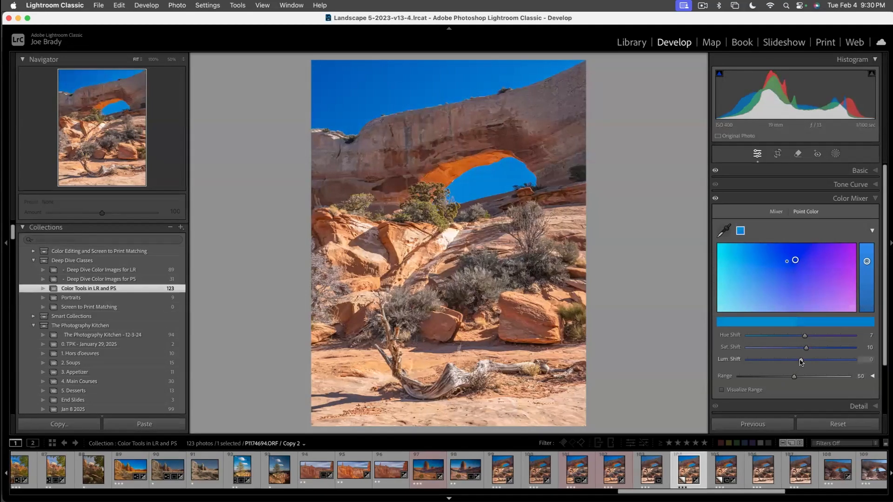
mouse_move(801, 361)
left_mouse_down()
mouse_move(817, 349)
mouse_move(806, 349)
mouse_move(813, 360)
mouse_move(804, 338)
left_mouse_up()
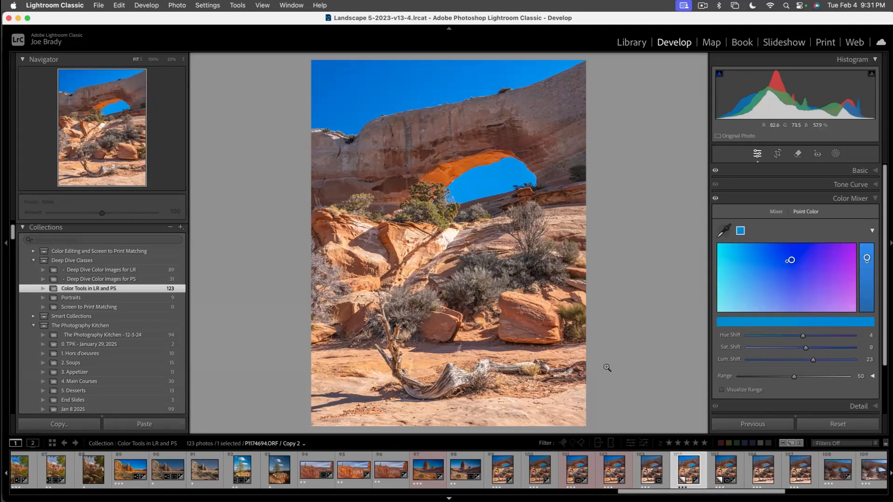
- Add a linear gradient mask over the foreground, fading upward from the fallen branch to the shrubs in mid-picture
left_click(860, 170)
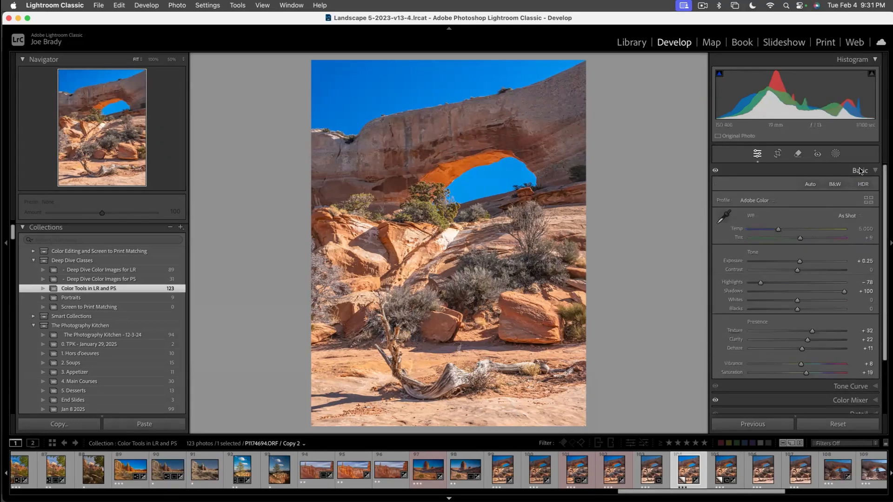
left_click(835, 154)
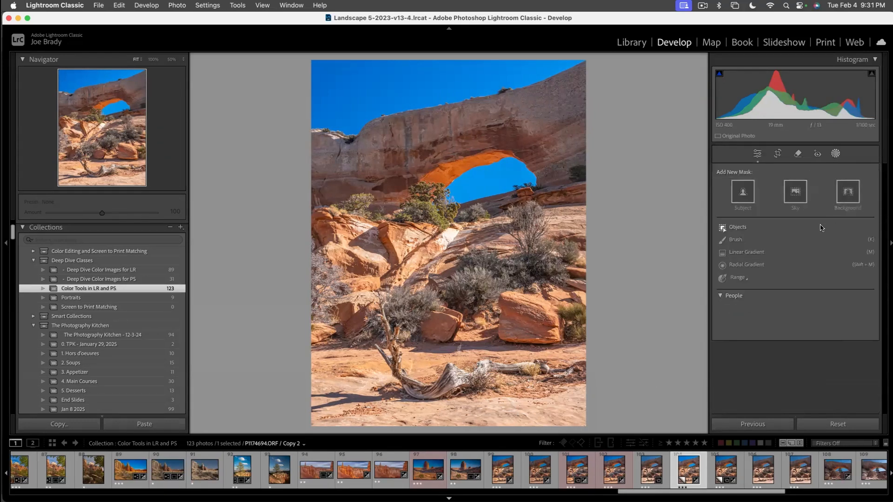
left_click(764, 252)
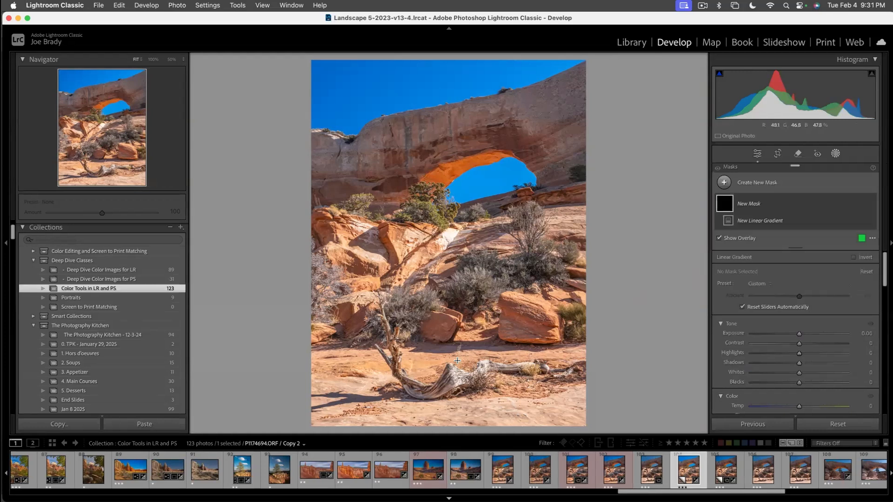
left_click_drag(458, 353, 454, 276)
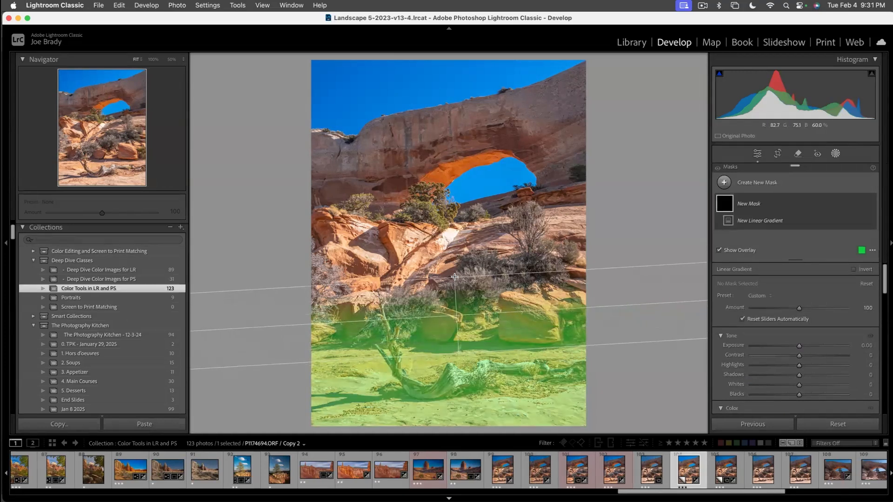
- Hide the mask overlay and set the foreground gradient's Temp to −6 and Contrast to 23
scroll(801, 365, "down", 3)
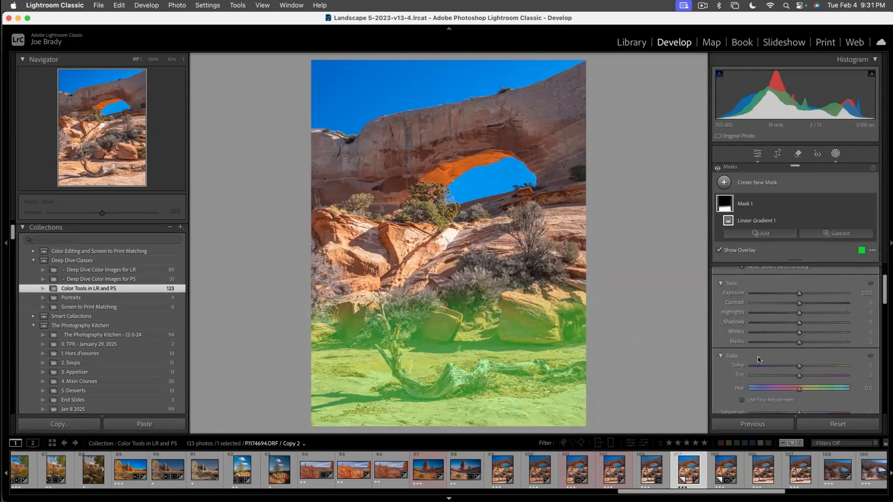
key("o")
left_click_drag(799, 351, 794, 355)
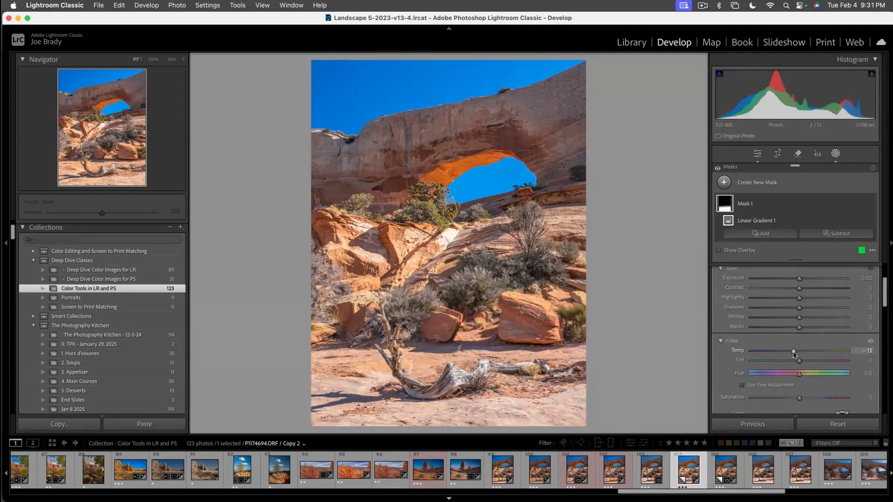
left_click_drag(794, 353, 796, 354)
left_click(810, 288)
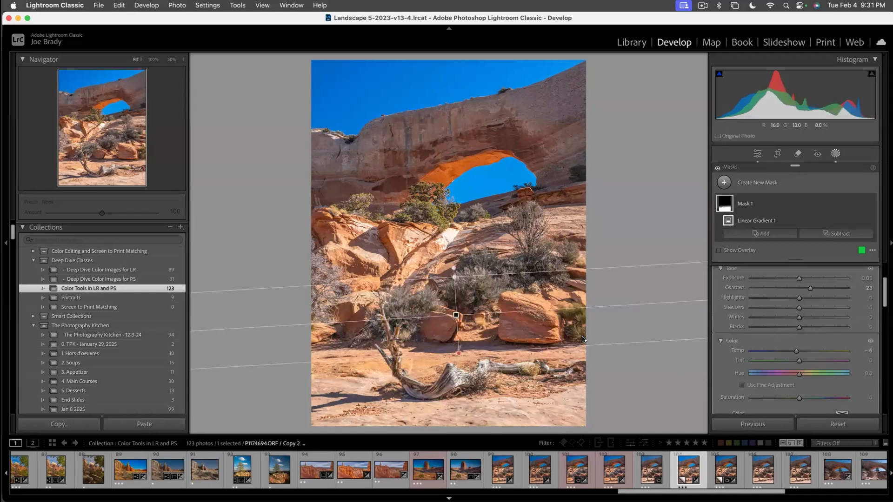
- Create a new brush mask and paint it over the two green shrubs just below the arch
key("BackSpace")
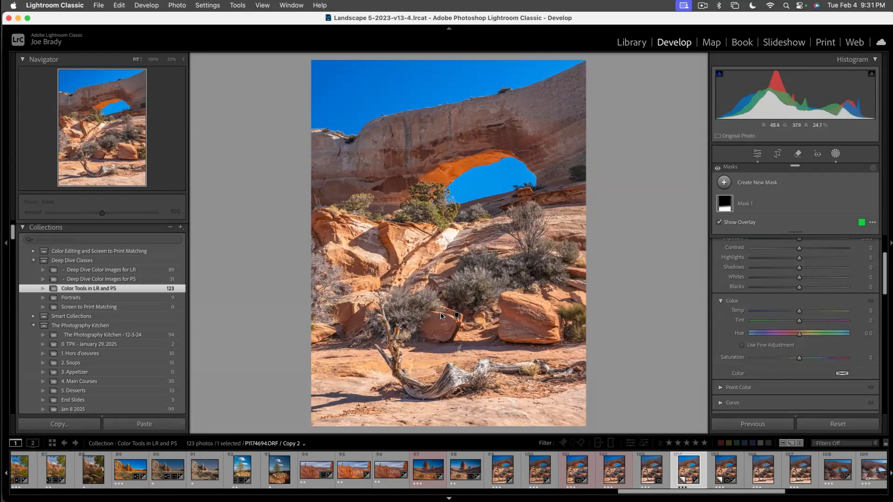
key("k")
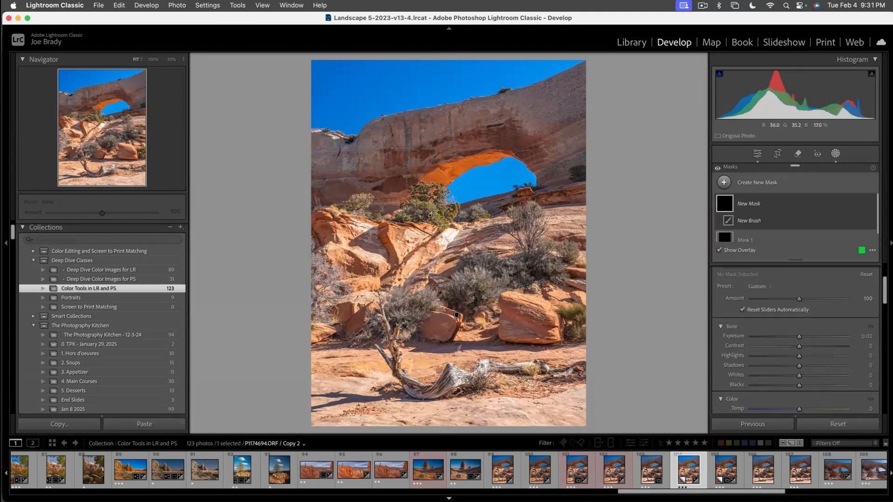
left_click_drag(448, 230, 410, 188)
left_click_drag(361, 204, 367, 198)
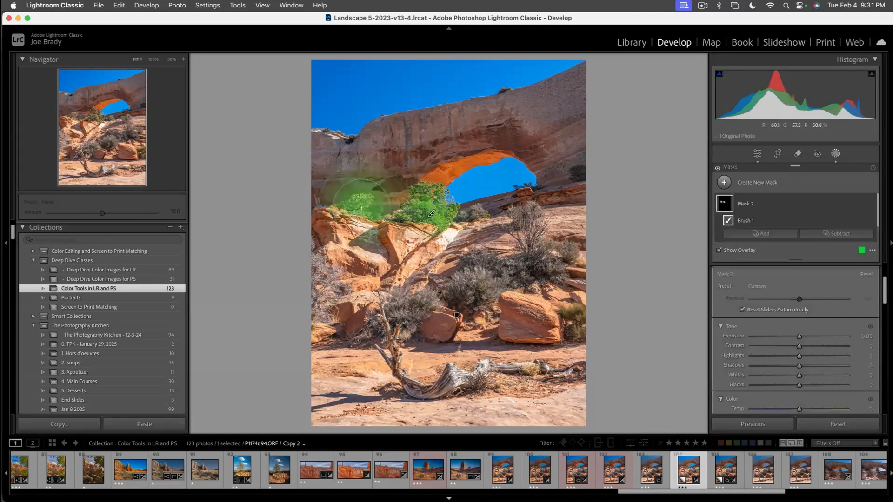
- Extend the brush mask over the remaining shrubs down to the boulders and trim its overspill around the small shrub beside the green one
left_click_drag(479, 215, 490, 228)
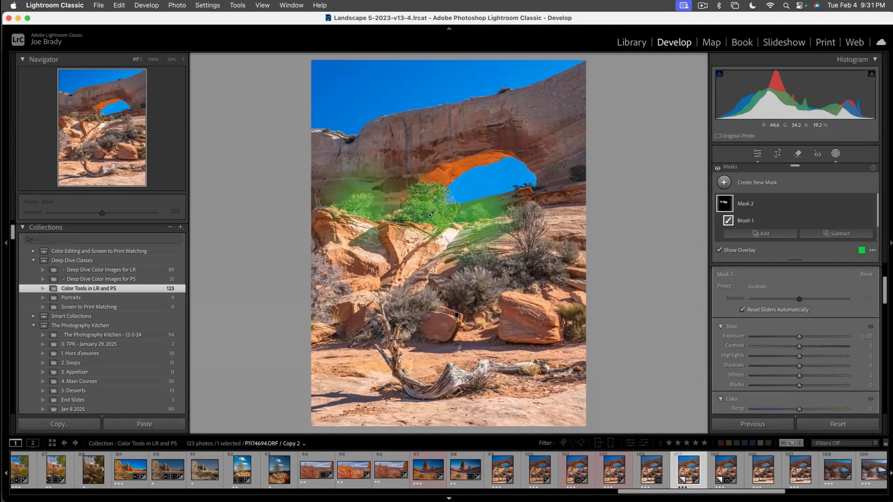
mouse_move(394, 309)
left_mouse_down()
mouse_move(430, 316)
mouse_move(479, 279)
mouse_move(526, 270)
mouse_move(566, 276)
mouse_move(568, 336)
mouse_move(572, 310)
left_mouse_up()
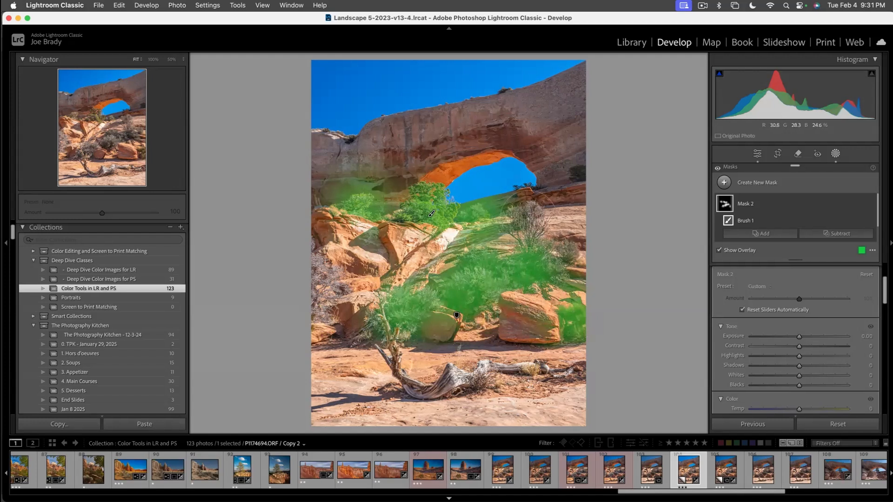
left_click_drag(530, 221, 543, 201)
mouse_move(358, 185)
left_mouse_down()
mouse_move(327, 196)
mouse_move(369, 183)
mouse_move(381, 211)
left_mouse_up()
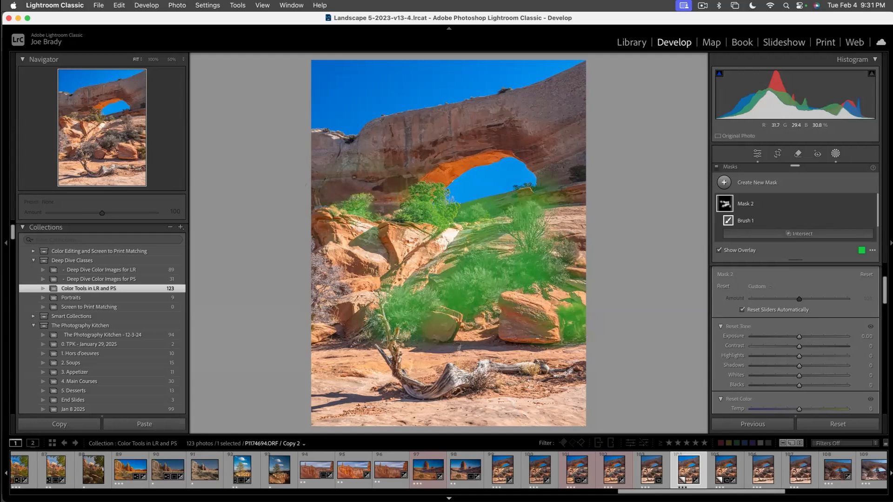
- Hide the mask overlay and set the shrub mask's Temp to −23 and Tint to −25
scroll(801, 403, "down", 3)
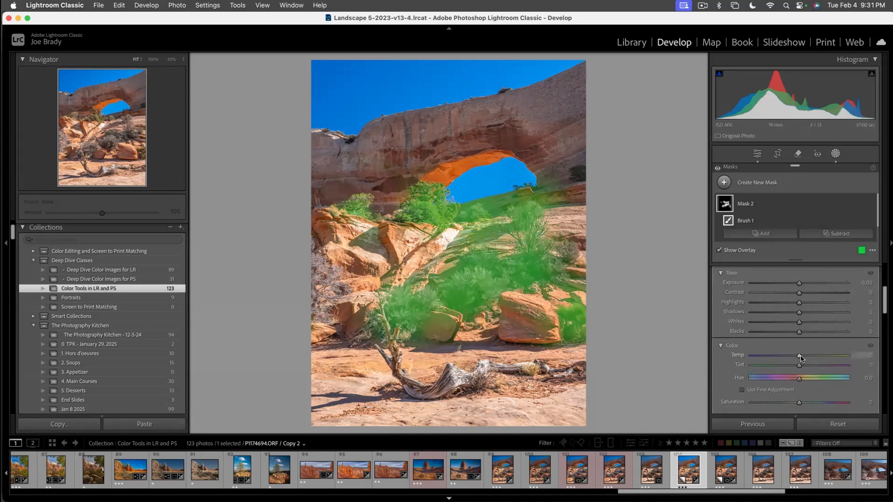
key("o")
left_click_drag(800, 355, 787, 368)
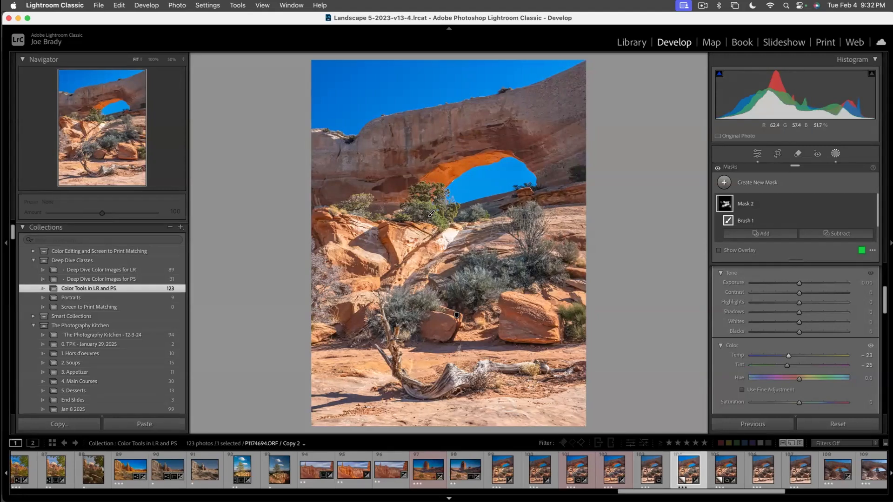
- Create a sky mask and intersect it with a linear gradient so it covers mainly the sky inside the arch opening
left_click(771, 182)
left_click(775, 211)
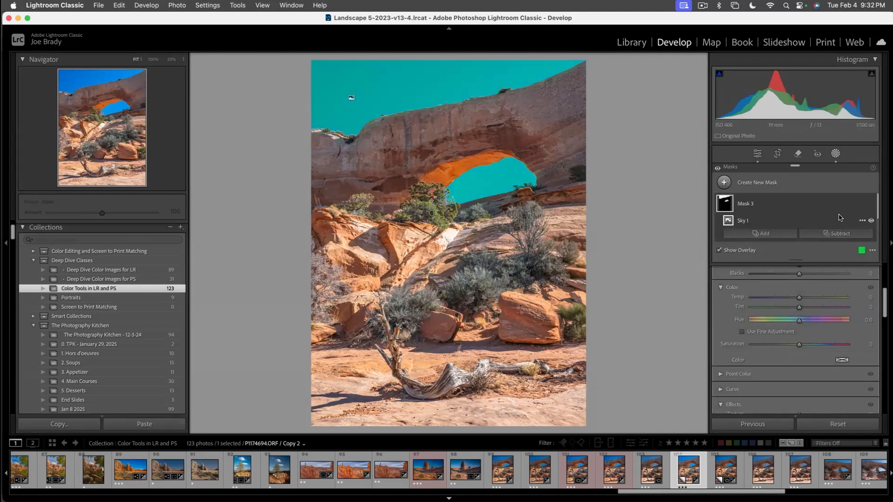
left_click(859, 205)
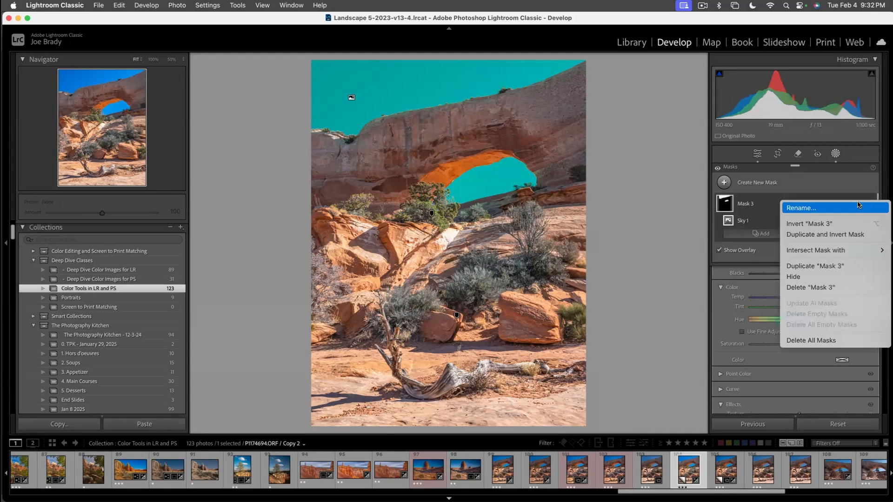
mouse_move(830, 251)
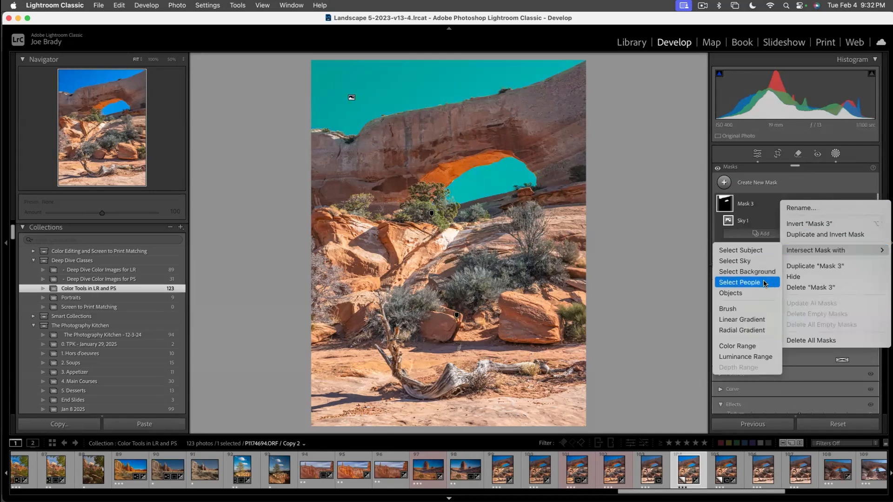
left_click(752, 321)
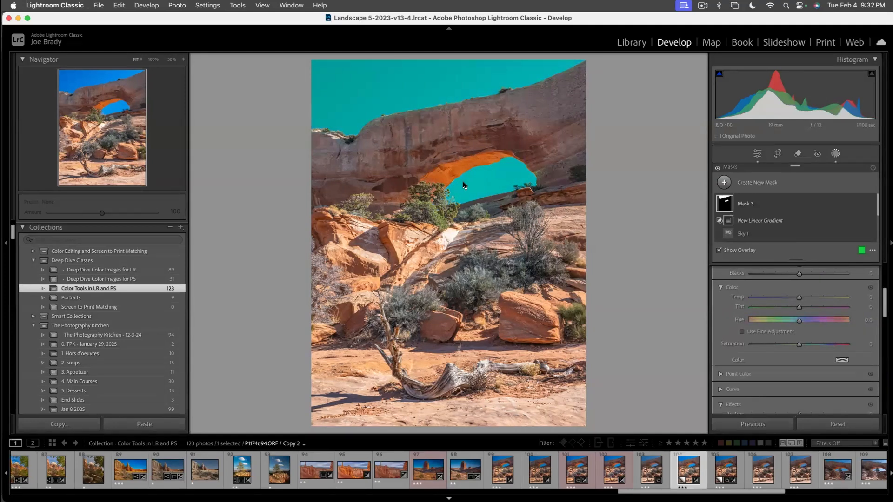
left_click_drag(462, 181, 451, 131)
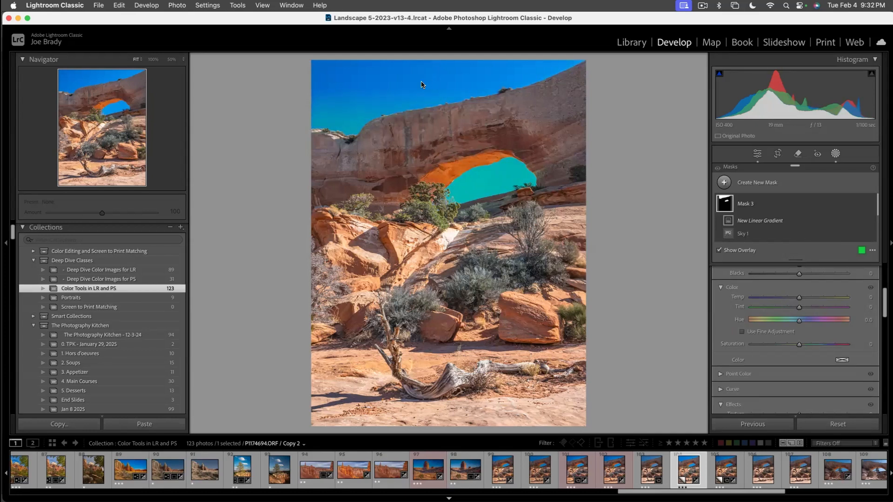
- Set the intersected sky mask's Exposure to 0.42, then move its gradient upward and tilt it along the slope of the arch's top
scroll(790, 324, "up", 3)
scroll(791, 324, "up", 1)
left_click_drag(798, 288, 803, 289)
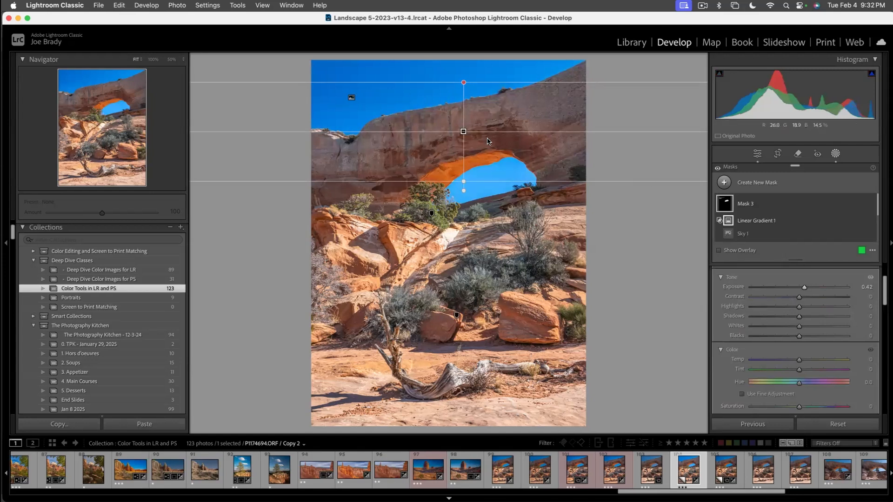
left_click_drag(469, 132, 461, 116)
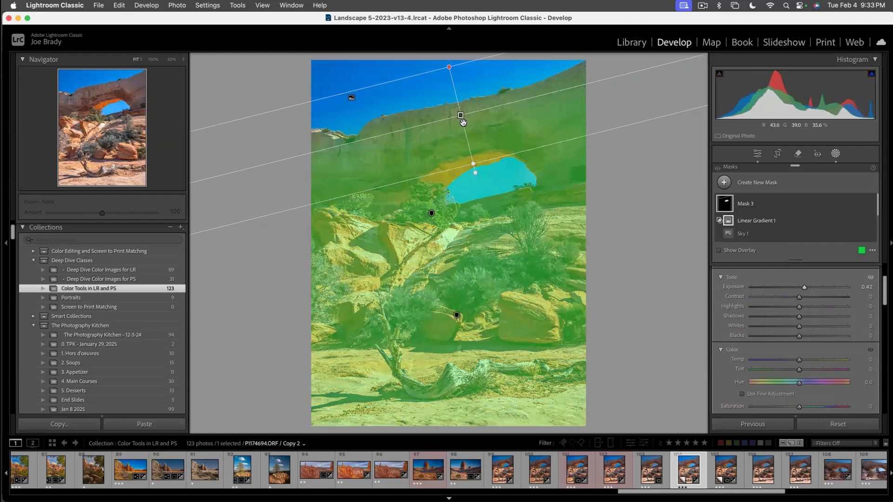
left_click(652, 256)
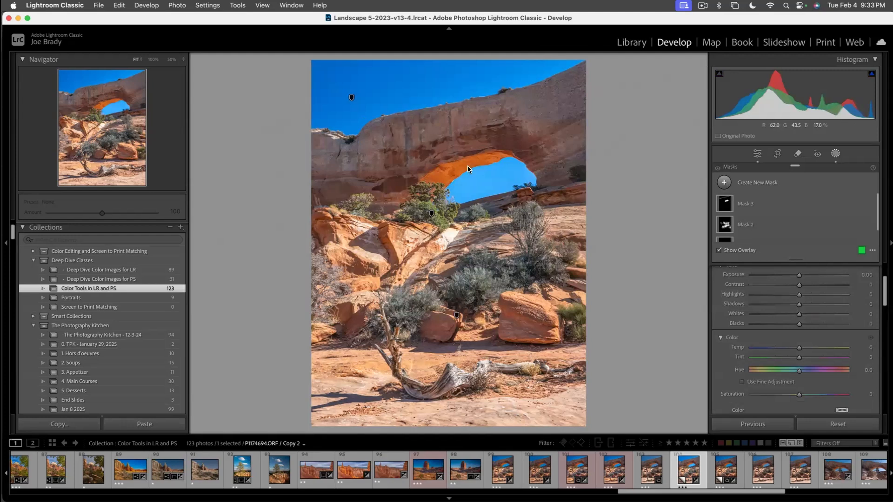
- Add a brush mask over the glowing orange underside of the arch and set its Temp to 17 and Tint to 6
key("k")
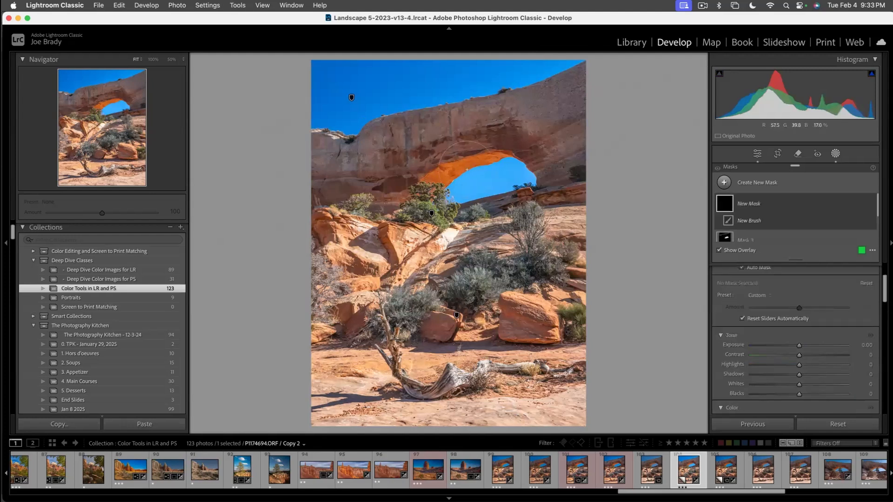
left_click_drag(485, 160, 440, 177)
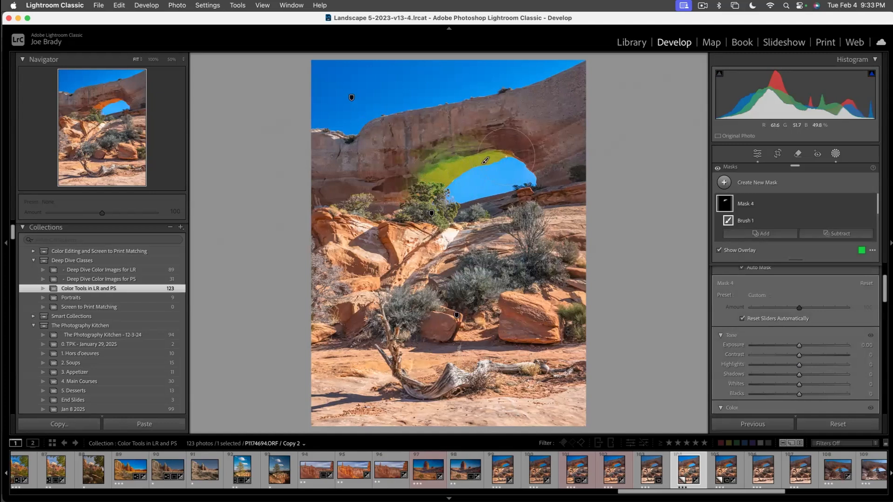
scroll(806, 323, "down", 4)
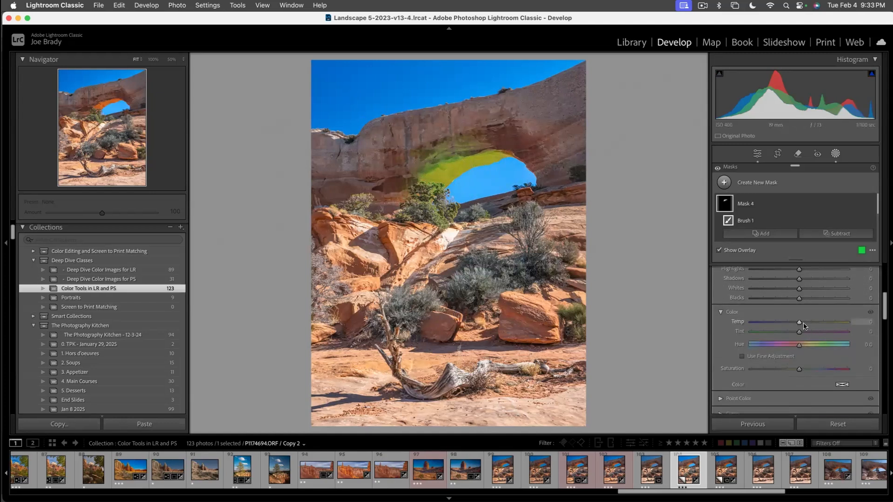
left_click_drag(798, 322, 805, 322)
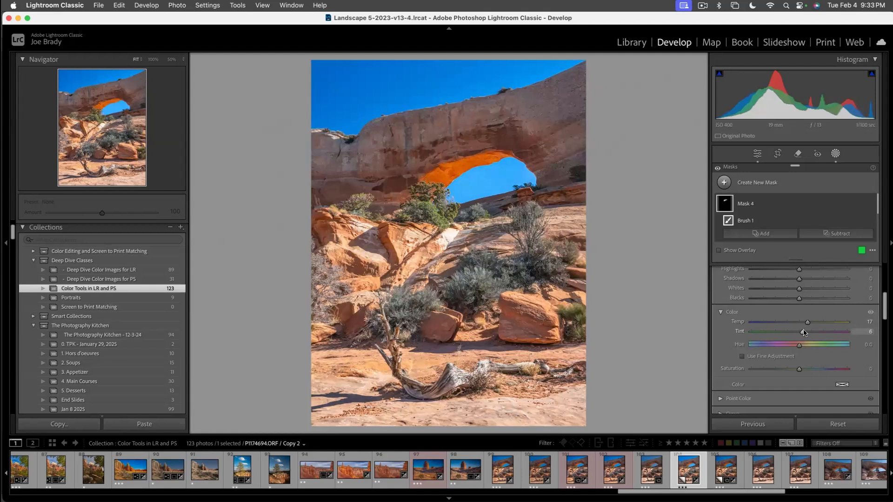
left_click(660, 315)
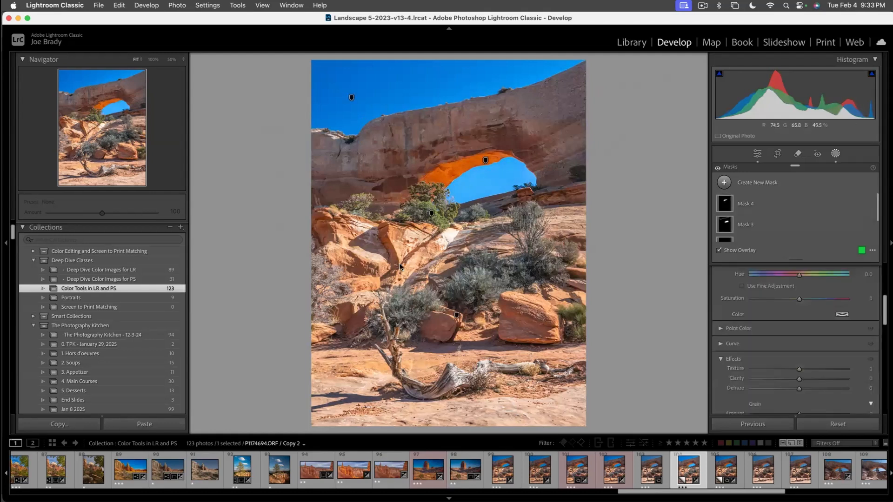
- Switch to Photoshop, where P1174694.ORF is open, and duplicate its Background layer
key("z")
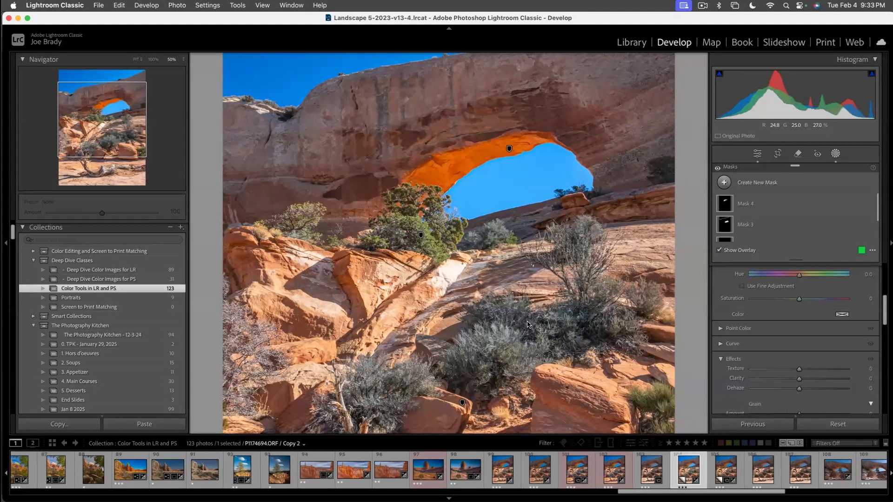
key("super+Tab")
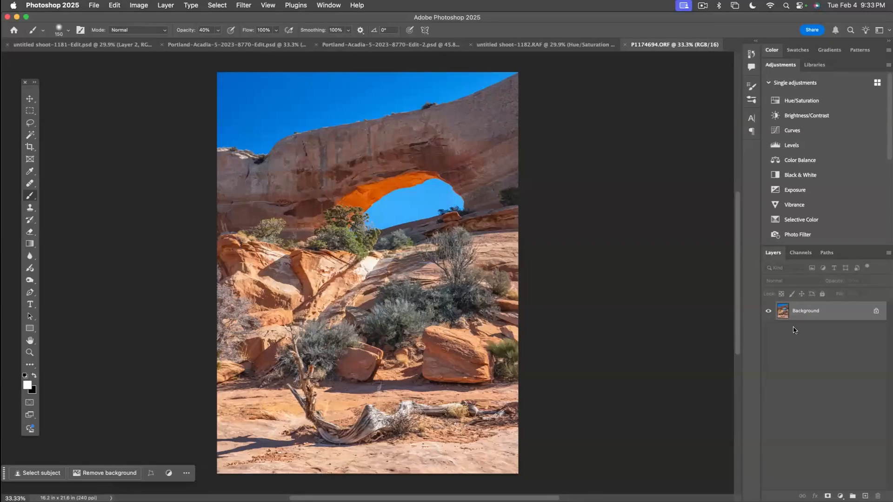
key("super+j")
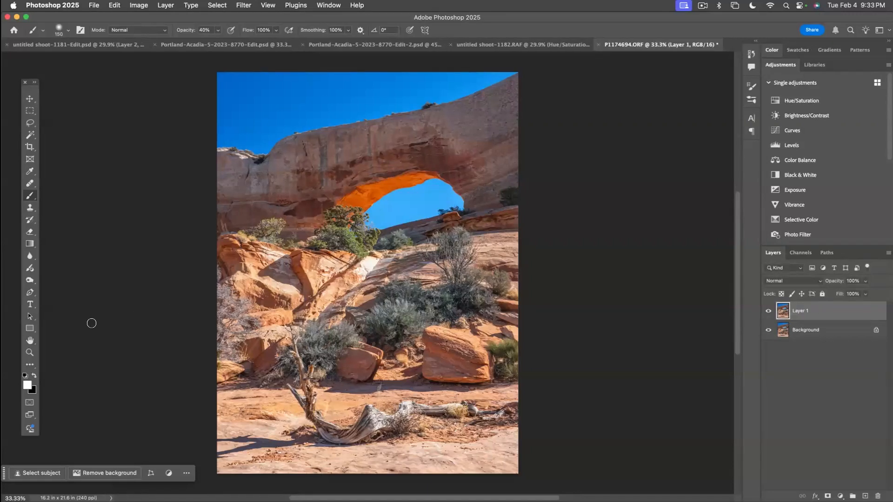
- Add a Color Balance adjustment layer and set its midtones to Cyan–Red −9, Magenta–Green +3 and Yellow–Blue +12
left_click(30, 353)
left_click(335, 301)
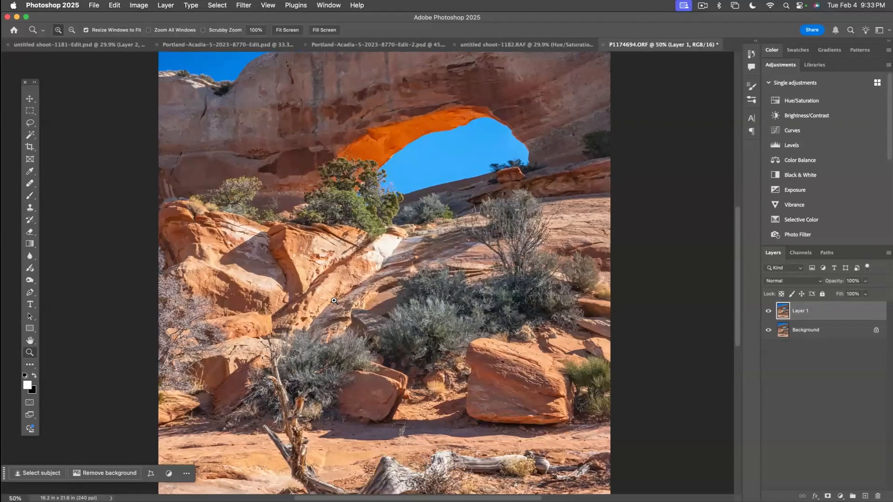
left_click(335, 301)
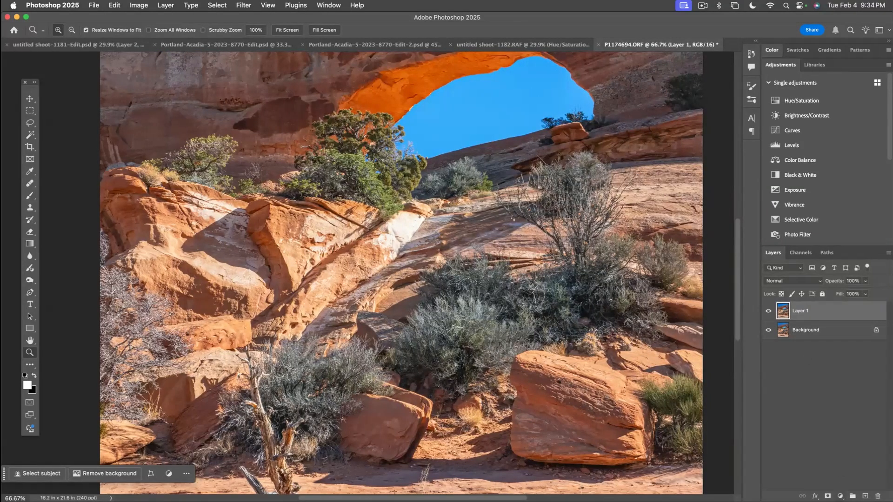
left_click(839, 496)
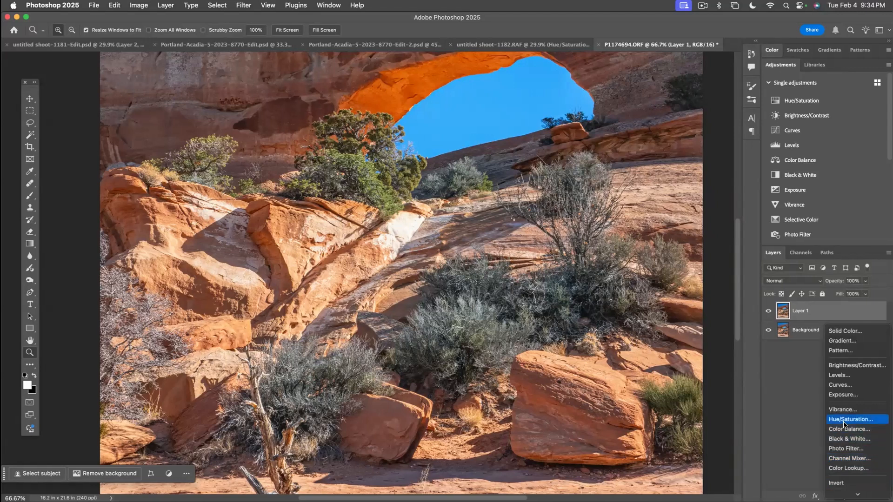
left_click(845, 430)
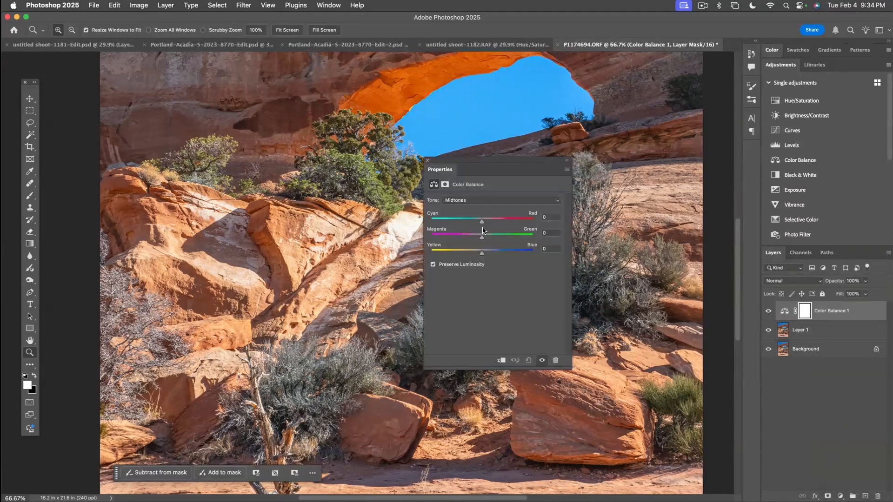
left_click_drag(456, 162, 470, 155)
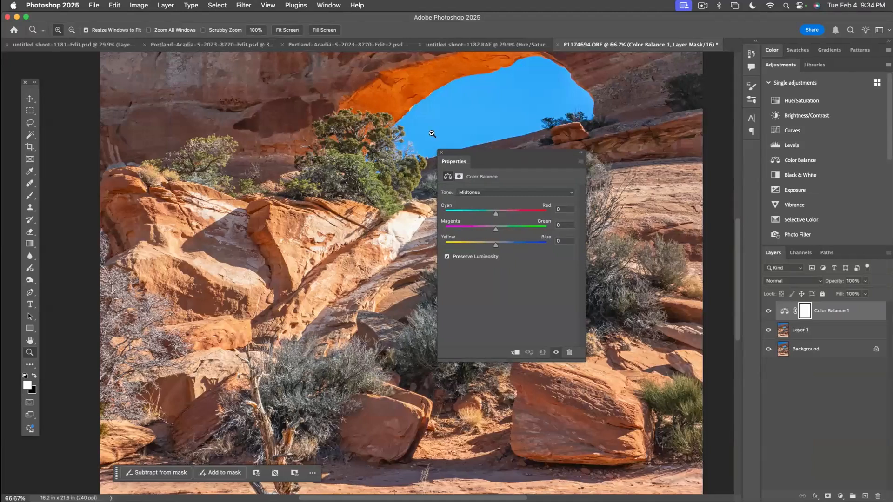
mouse_move(495, 215)
left_mouse_down()
mouse_move(480, 216)
mouse_move(520, 215)
mouse_move(483, 214)
mouse_move(505, 213)
mouse_move(493, 215)
left_mouse_up()
mouse_move(496, 231)
left_mouse_down()
mouse_move(481, 231)
mouse_move(509, 233)
mouse_move(477, 229)
mouse_move(499, 229)
mouse_move(482, 245)
mouse_move(502, 247)
left_mouse_up()
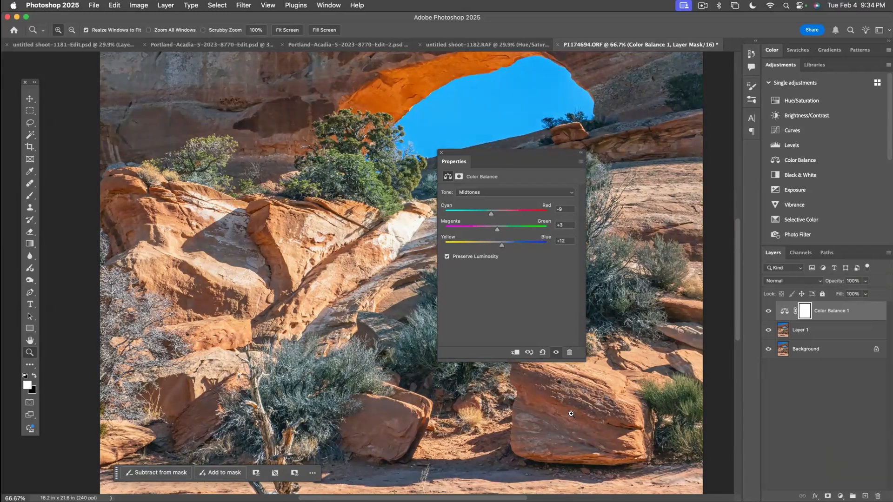
- Adjust the Color Balance highlights and set the shadows to Cyan–Red −6, Magenta–Green −7 and Yellow–Blue +4
left_click(496, 193)
left_click(496, 202)
left_click_drag(496, 214, 502, 246)
left_click(494, 194)
left_click(492, 172)
mouse_move(494, 213)
left_mouse_down()
mouse_move(506, 216)
mouse_move(493, 216)
mouse_move(489, 231)
mouse_move(507, 231)
mouse_move(492, 231)
left_mouse_up()
mouse_move(496, 246)
left_mouse_down()
mouse_move(488, 246)
mouse_move(503, 247)
mouse_move(496, 245)
left_mouse_up()
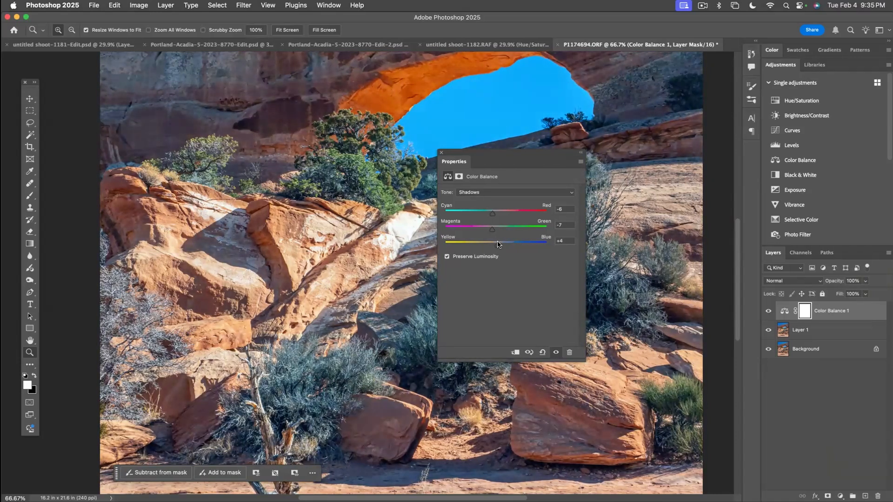
left_click(442, 152)
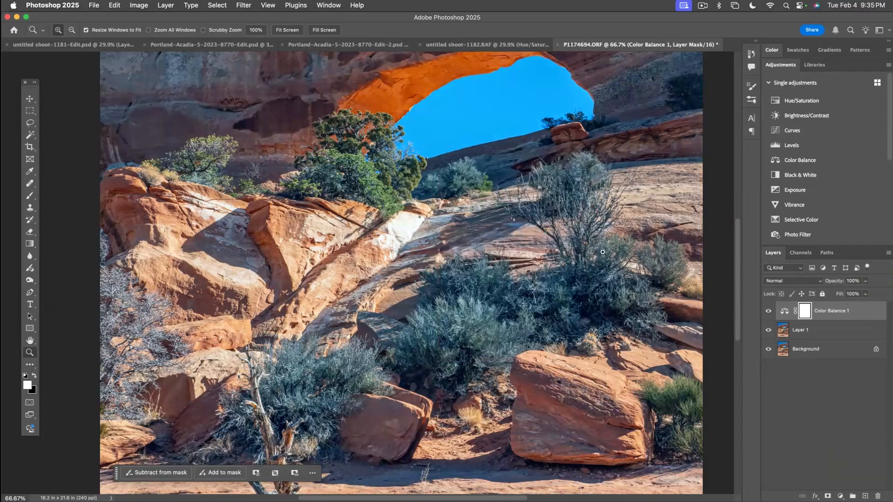
- Compare the image with and without the Color Balance adjustment, both close up and as a whole
left_click(768, 311)
left_click(768, 312)
left_click(768, 313)
left_click(768, 311)
left_click(768, 311)
key("super+0")
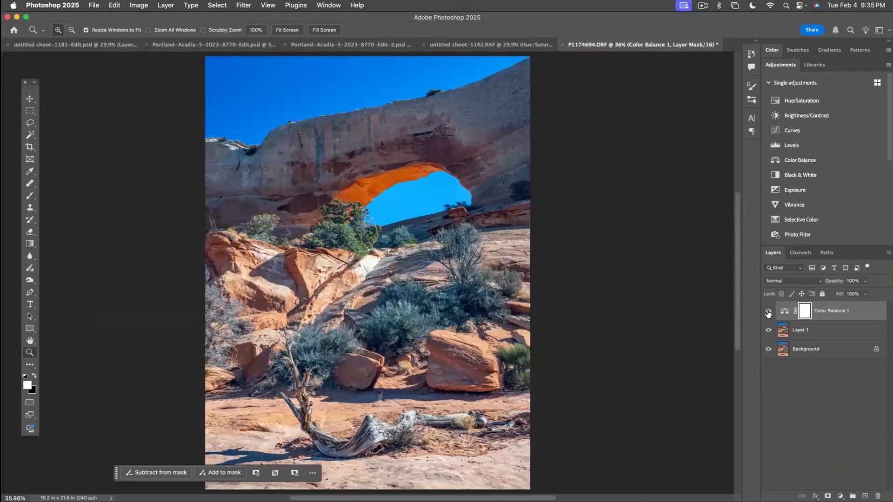
left_click(768, 311)
left_click(768, 312)
left_click(768, 312)
left_click(768, 311)
scroll(391, 301, "up", 1)
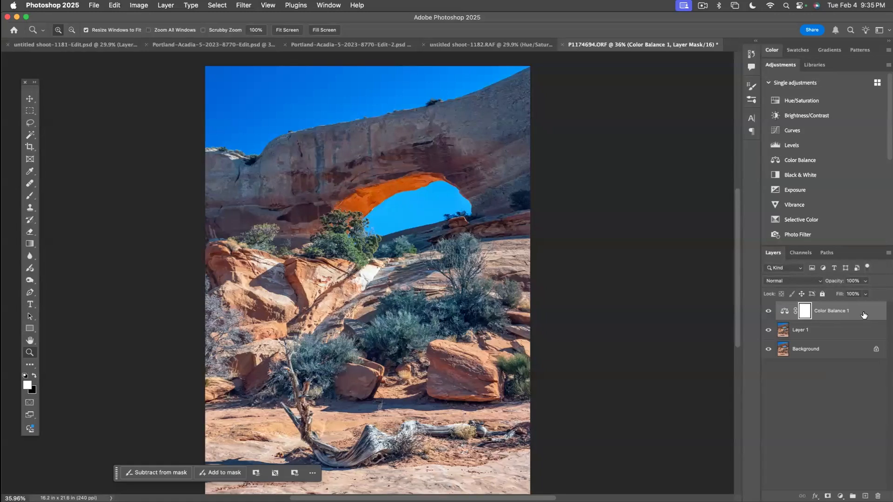
- Fill the Color Balance layer's mask with black
key("x")
key("alt+BackSpace")
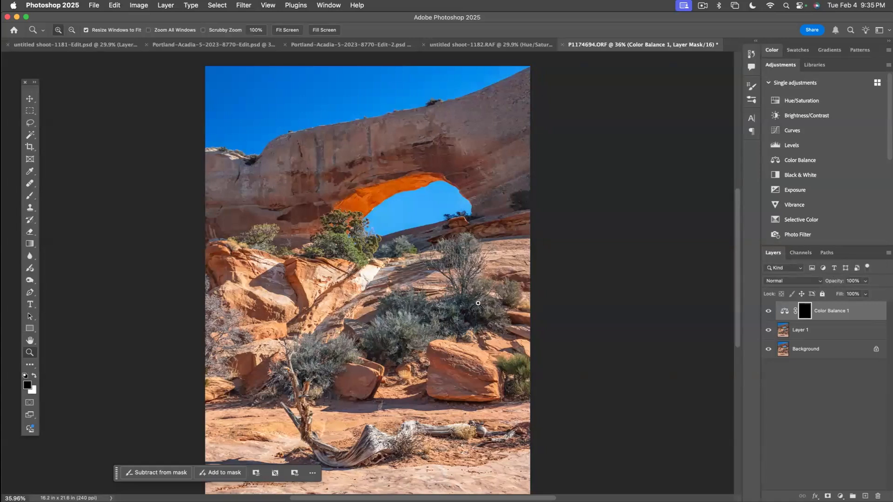
- Paint white on the Color Balance mask with a large soft brush over the mid-picture rocks, slope and large boulder
key("b")
left_click_drag(381, 304, 445, 295)
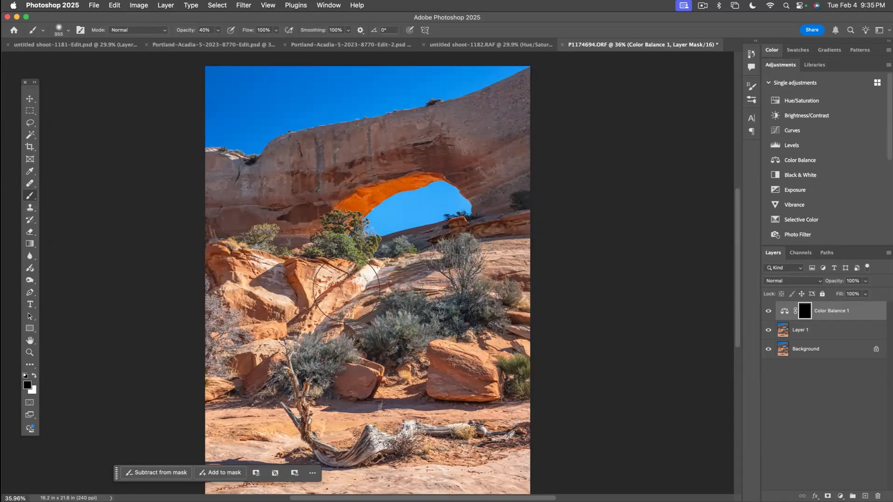
key("x")
key("5")
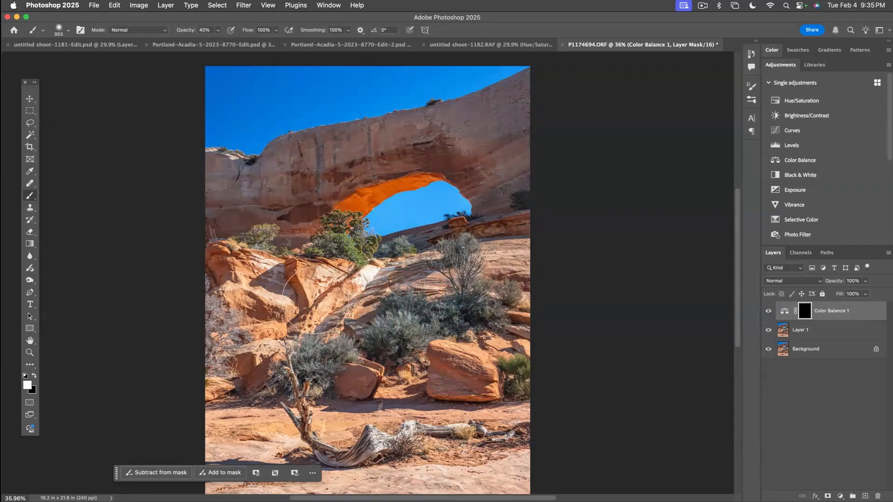
mouse_move(250, 287)
left_mouse_down()
mouse_move(251, 345)
mouse_move(342, 276)
left_mouse_up()
mouse_move(453, 380)
left_mouse_down()
mouse_move(360, 383)
mouse_move(475, 378)
left_mouse_up()
left_click_drag(515, 256, 484, 256, "ctrl+alt")
key("z")
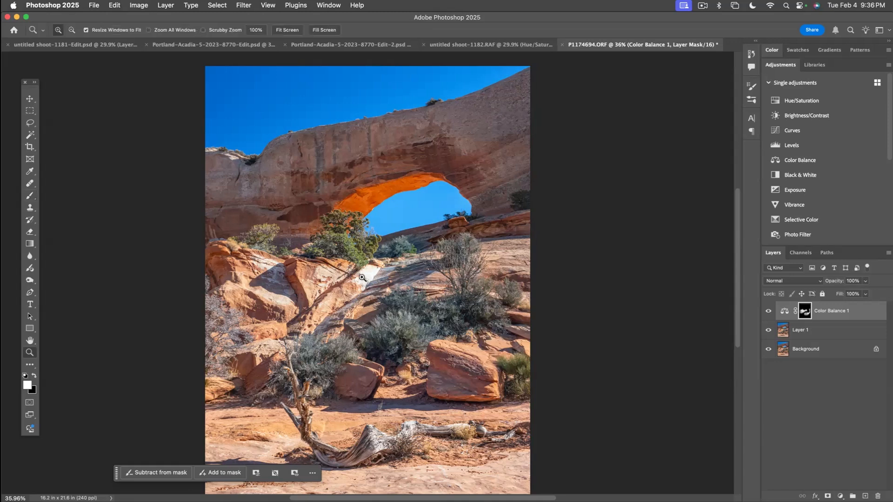
- Add a Levels adjustment directly above Layer 1 and lower its output white level to 226
left_click(365, 278)
left_click(366, 280)
left_click(373, 291)
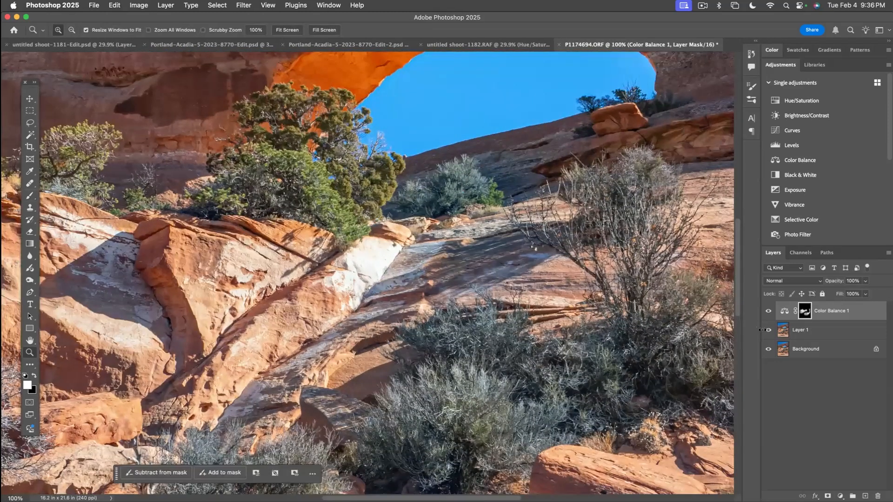
left_click(783, 331)
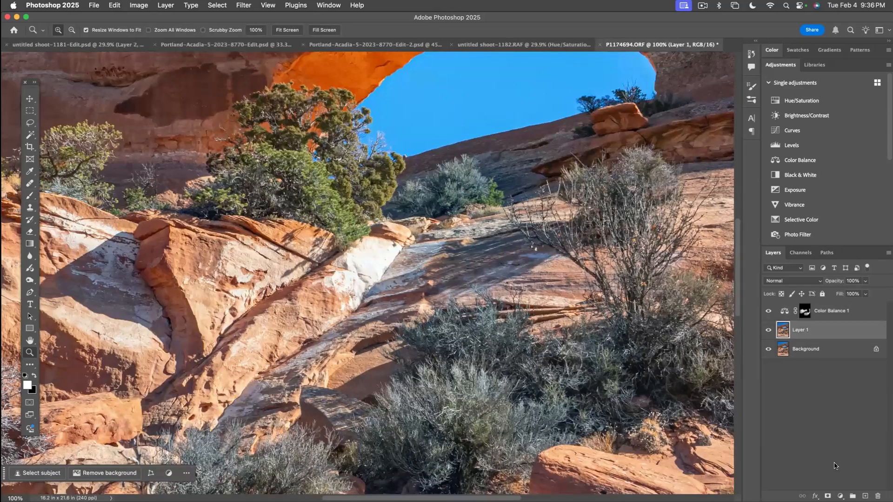
left_click(839, 496)
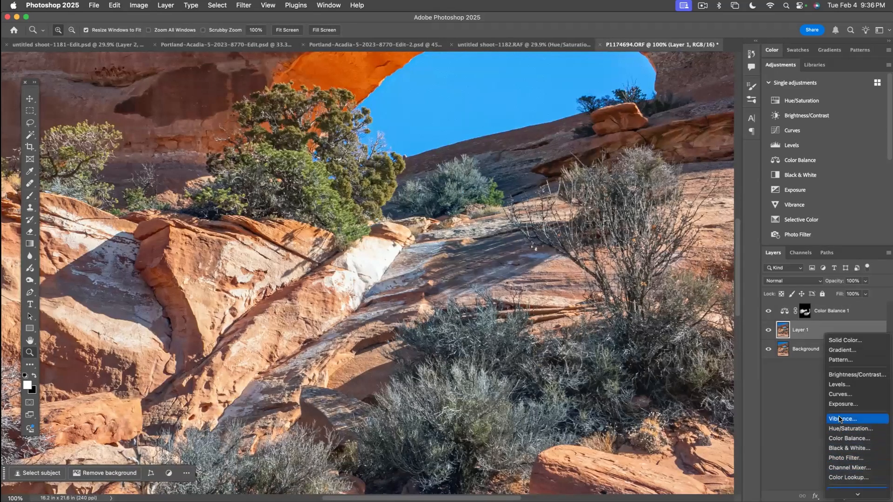
left_click(840, 385)
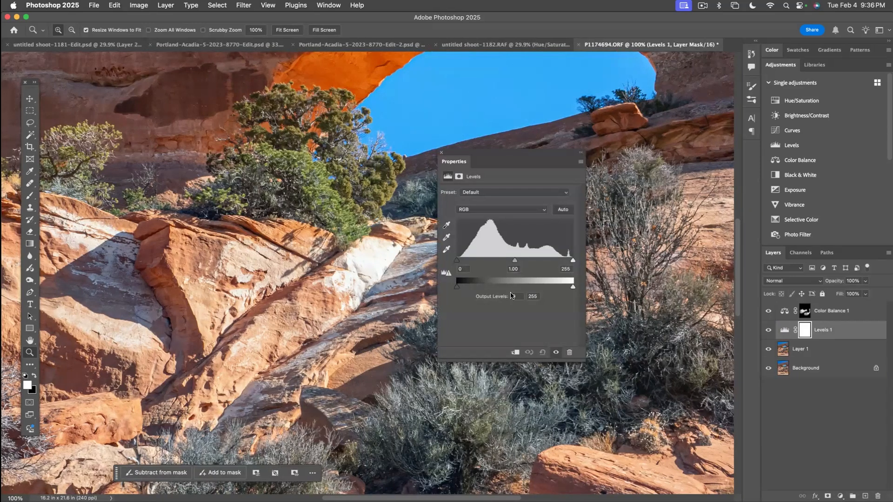
left_click_drag(573, 289, 564, 289)
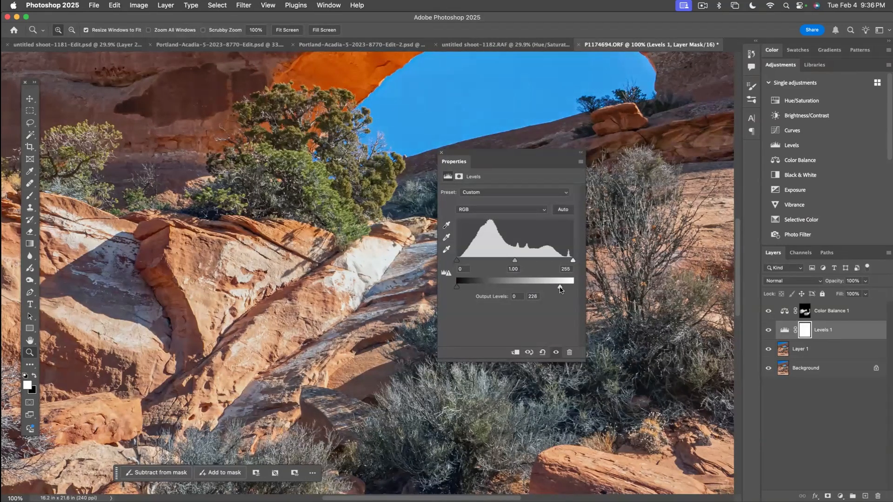
left_click(442, 153)
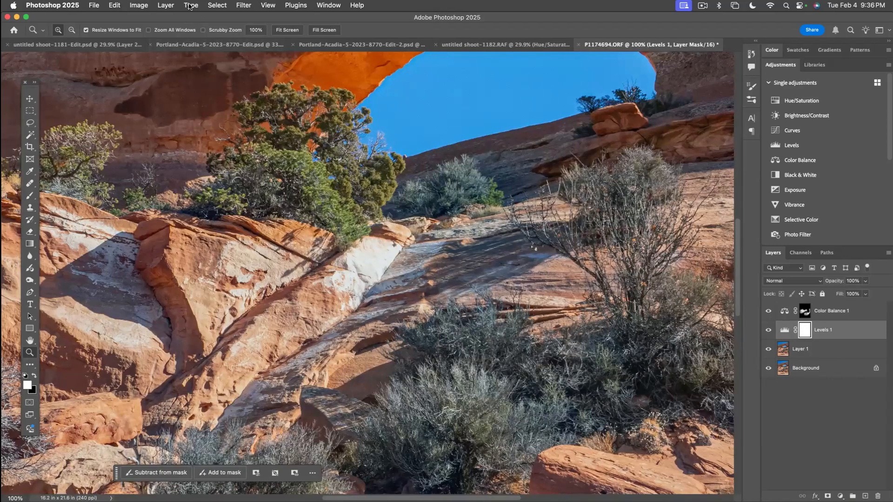
- Select the highlights of Layer 1 with Color Range at 19% fuzziness and range 228
left_click(219, 5)
left_click(685, 316)
key("alt+bracketleft")
left_click(210, 5)
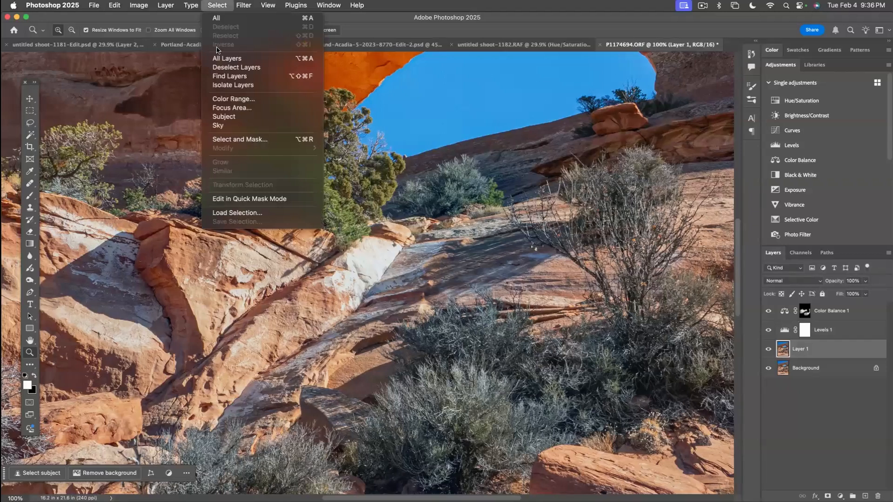
left_click(233, 98)
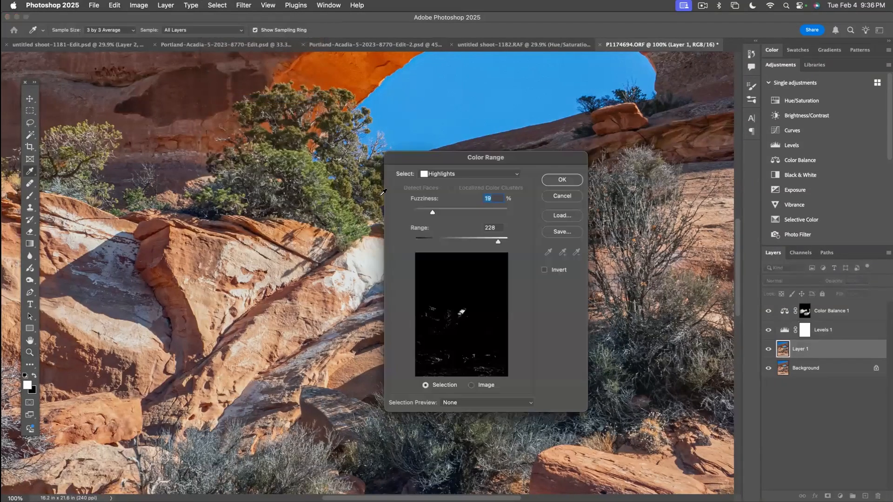
left_click(459, 175)
left_click(459, 173)
left_click_drag(508, 164, 623, 164)
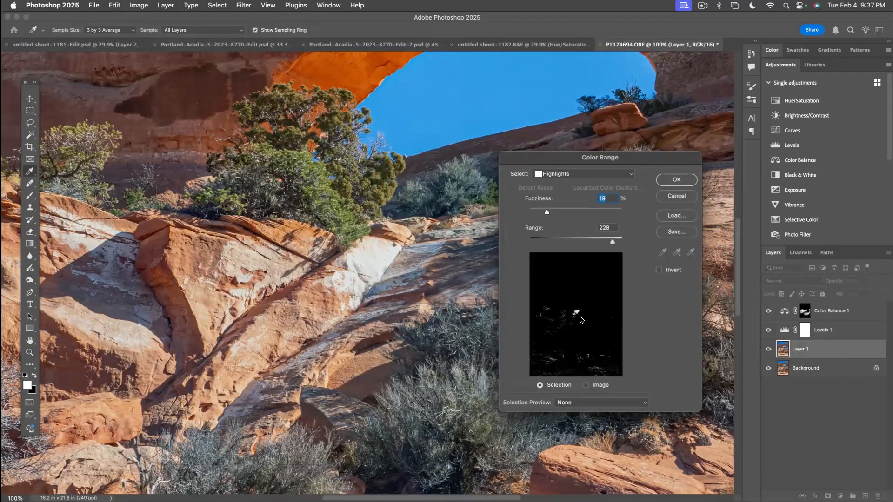
left_click(684, 180)
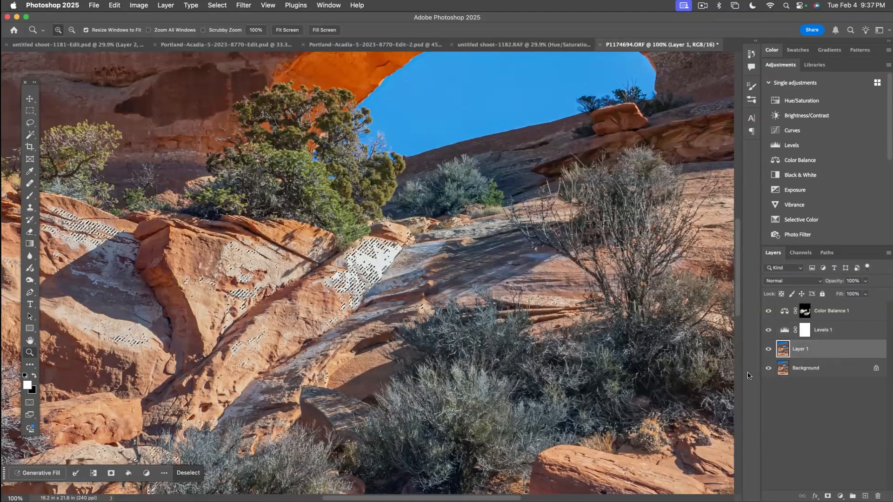
- Fill the highlight selection with black on the Levels mask, invert the mask and return to the image view
left_click(805, 330)
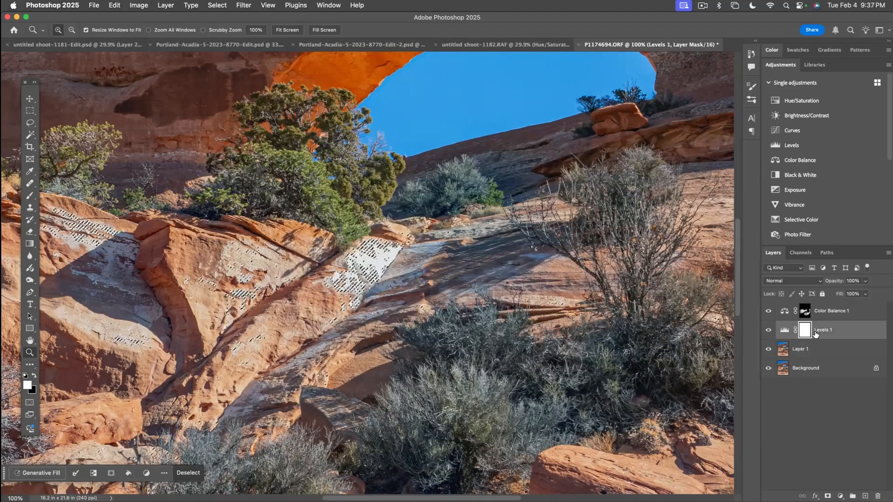
key("x")
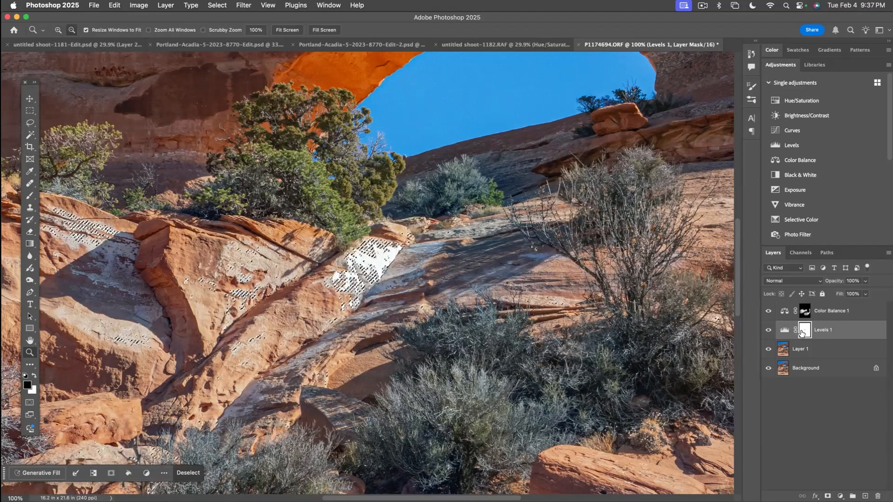
left_click(800, 333, "alt")
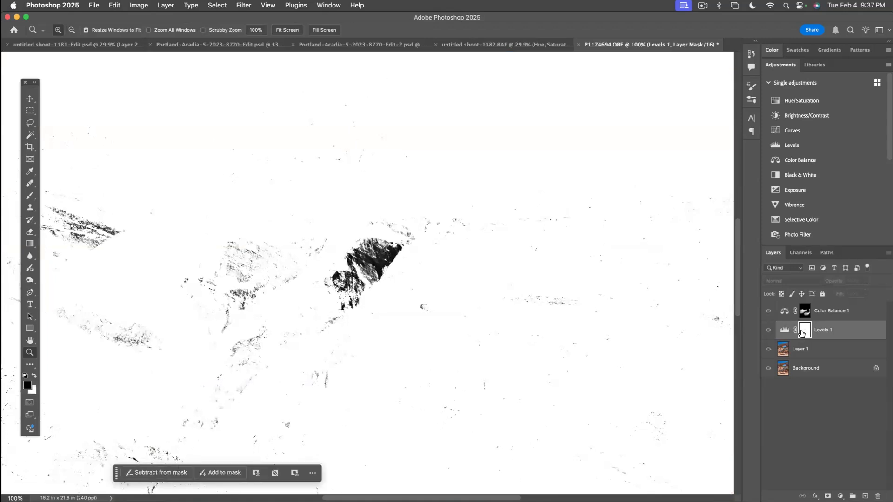
key("super+i")
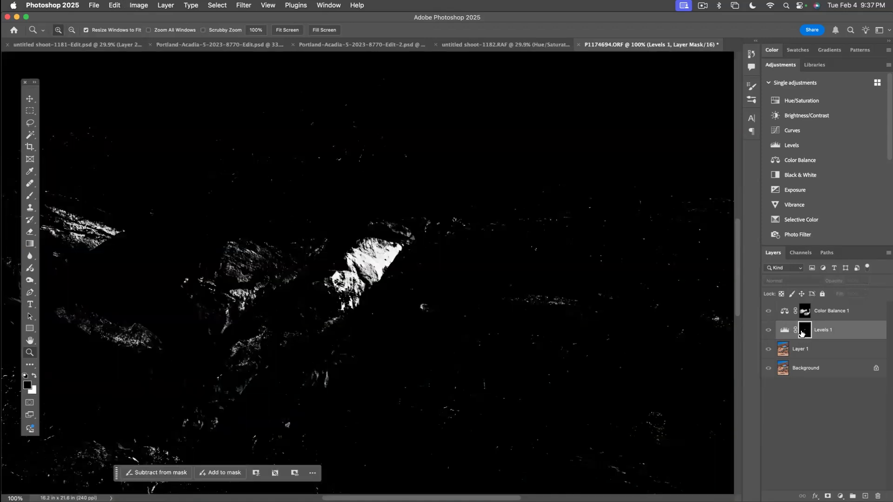
left_click(784, 331)
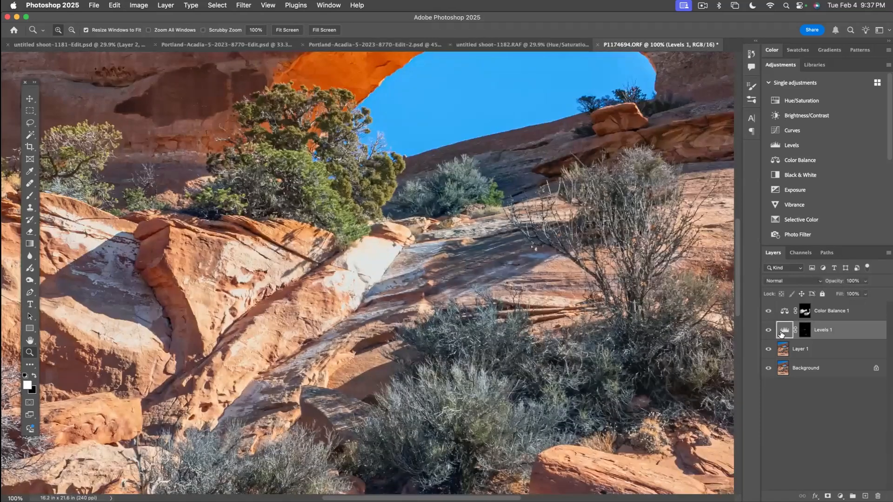
- Compare the bright rocks with and without the masked Levels adjustment
left_click(768, 330)
left_click(768, 330)
left_click(768, 330)
left_click(768, 330)
left_click(768, 330)
left_click(768, 331)
- Try the Levels layer at 79% opacity, and in Luminosity blend mode at 79% and 100% opacity
left_click(865, 281)
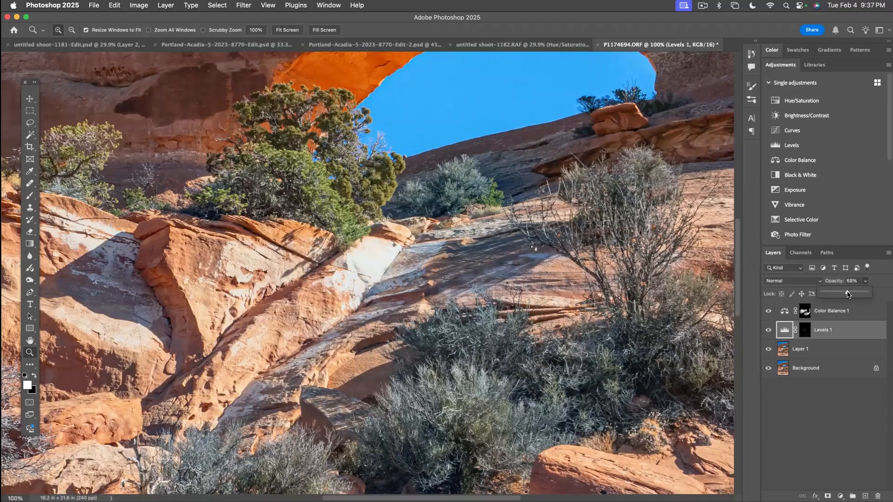
mouse_move(849, 294)
left_mouse_down()
mouse_move(863, 295)
mouse_move(830, 296)
mouse_move(858, 295)
left_mouse_up()
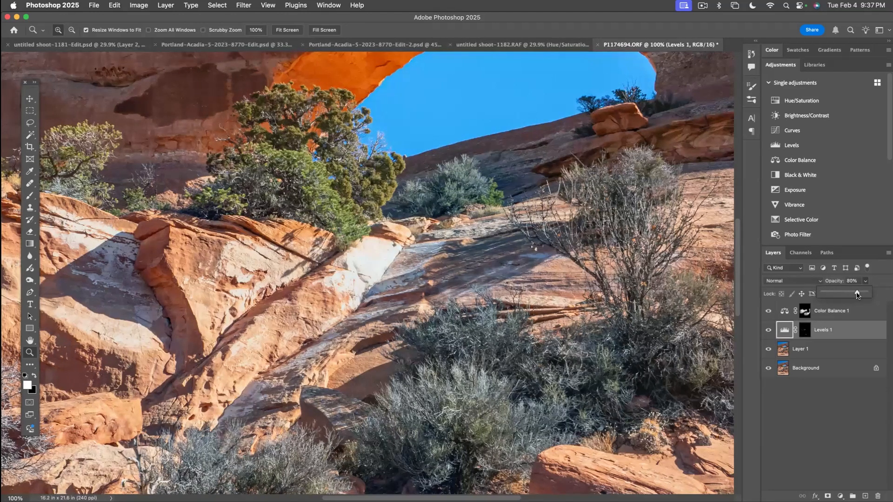
left_click(793, 281)
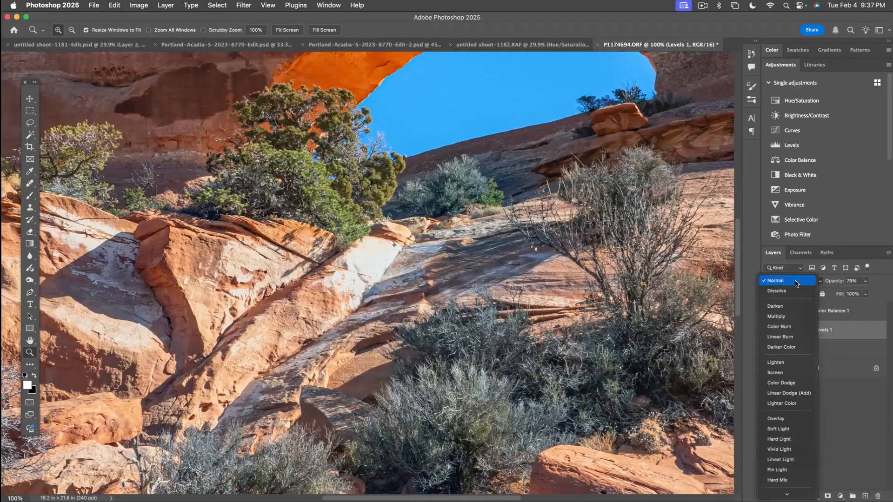
mouse_move(782, 493)
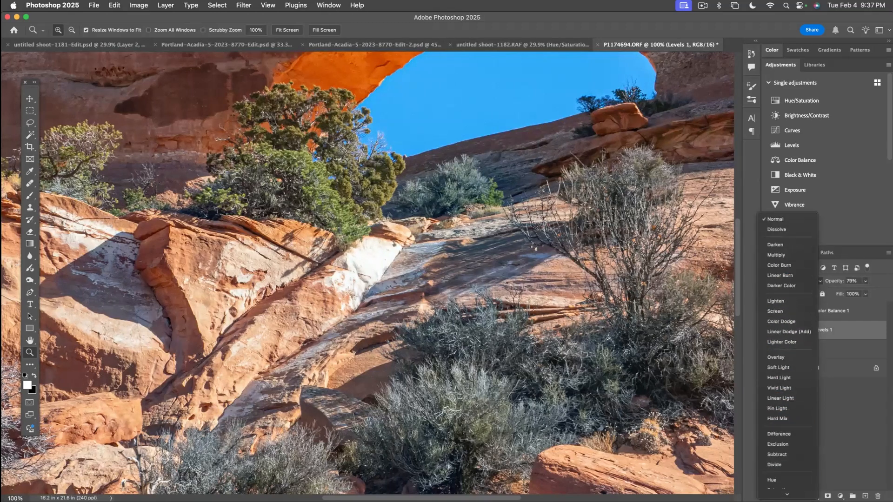
left_click(785, 492)
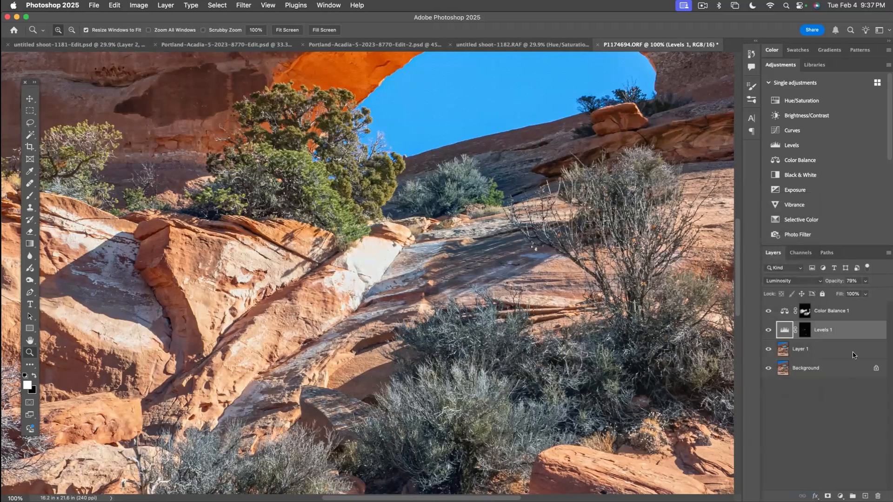
left_click(865, 281)
mouse_move(872, 296)
left_mouse_down()
mouse_move(785, 286)
mouse_move(885, 290)
left_mouse_up()
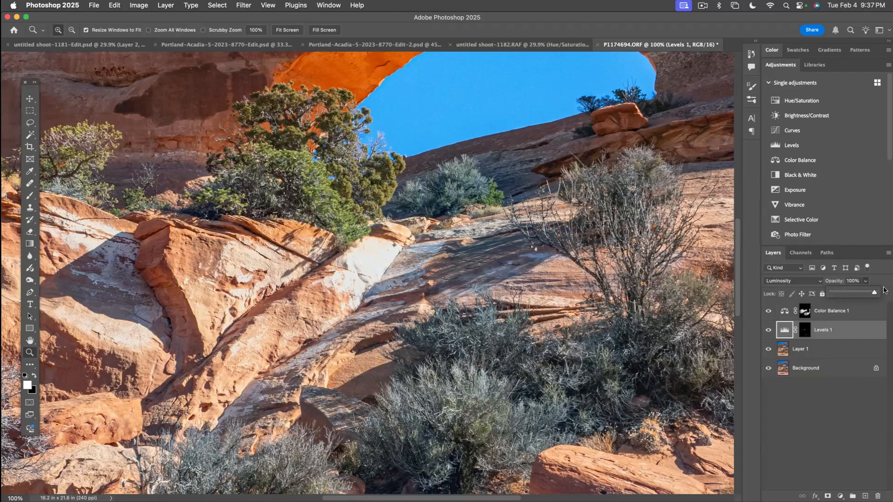
left_click(793, 281)
left_click(781, 10)
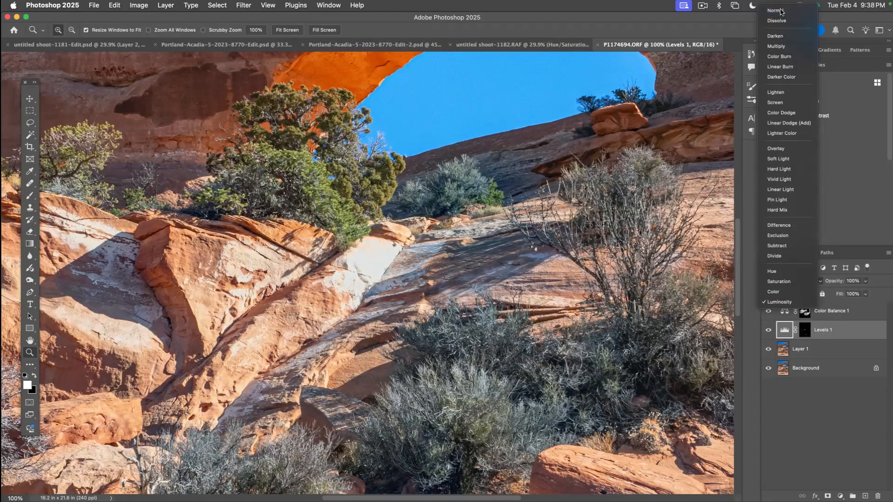
- Set the Levels layer's opacity to 48% and lower its output white level further
left_click(865, 282)
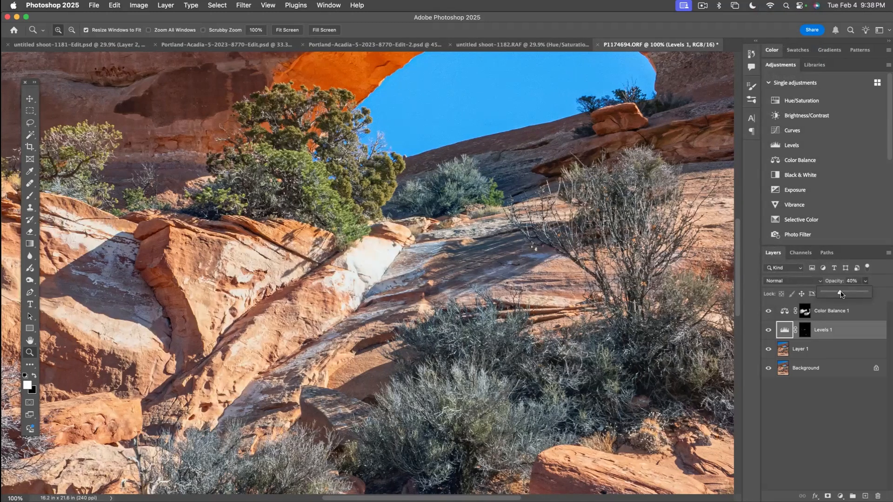
double_click(786, 334)
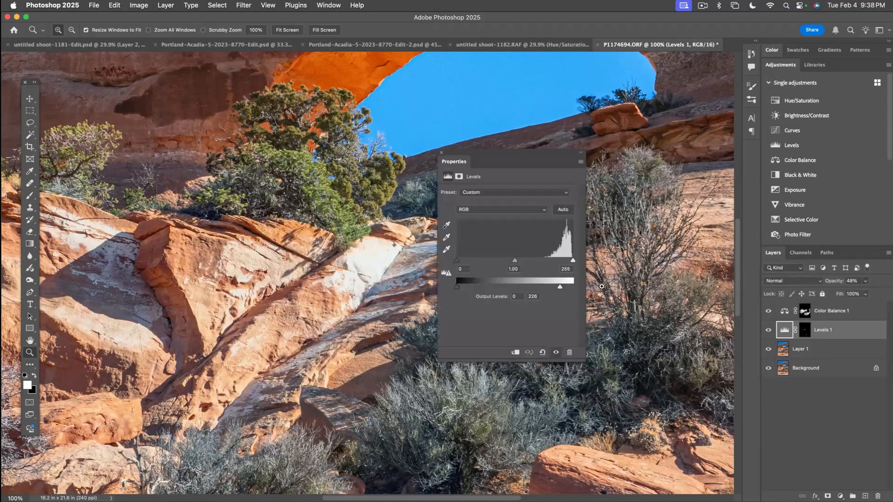
left_click_drag(560, 289, 549, 289)
left_click(441, 153)
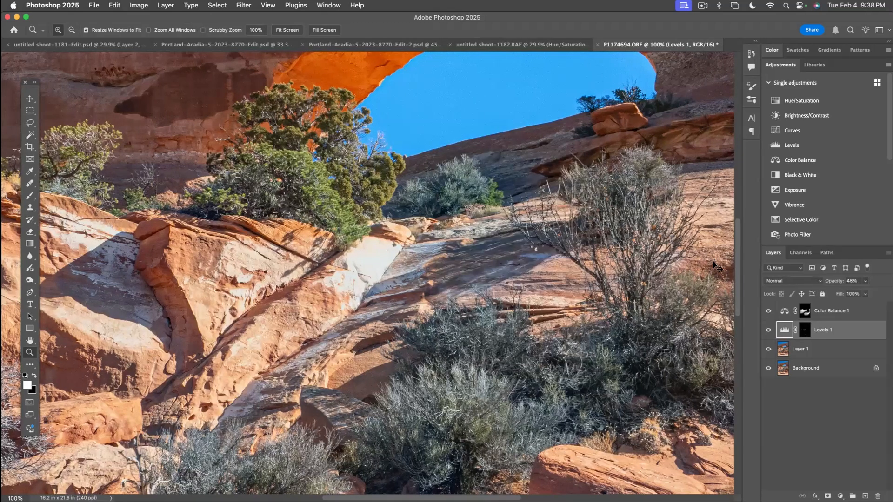
- Add an empty layer above the Levels adjustment and set its blend mode to Overlay
key("super+0")
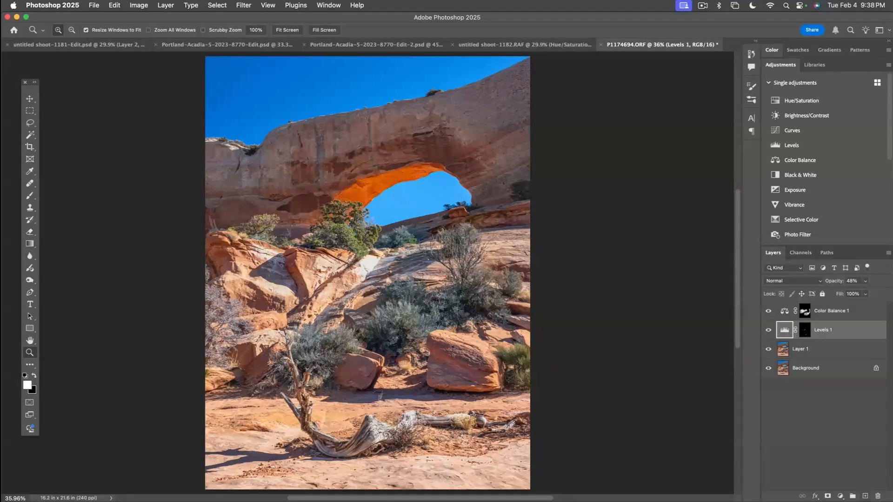
left_click(864, 496)
left_click(799, 282)
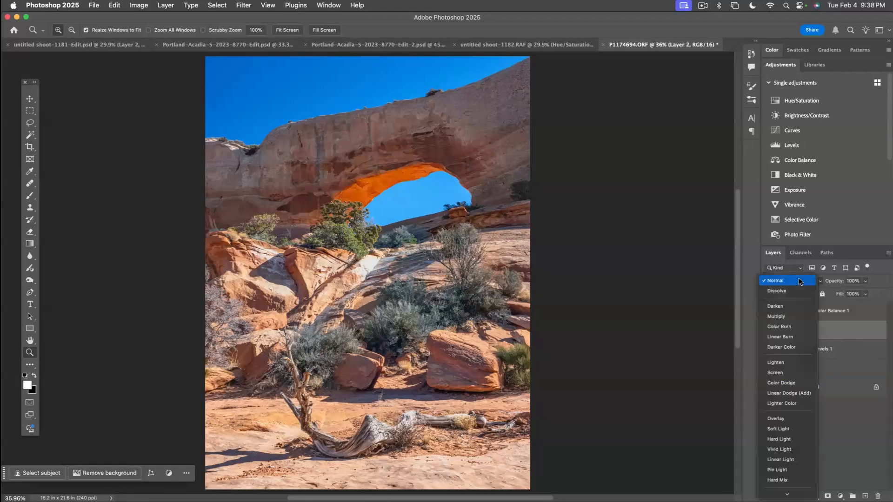
left_click(791, 419)
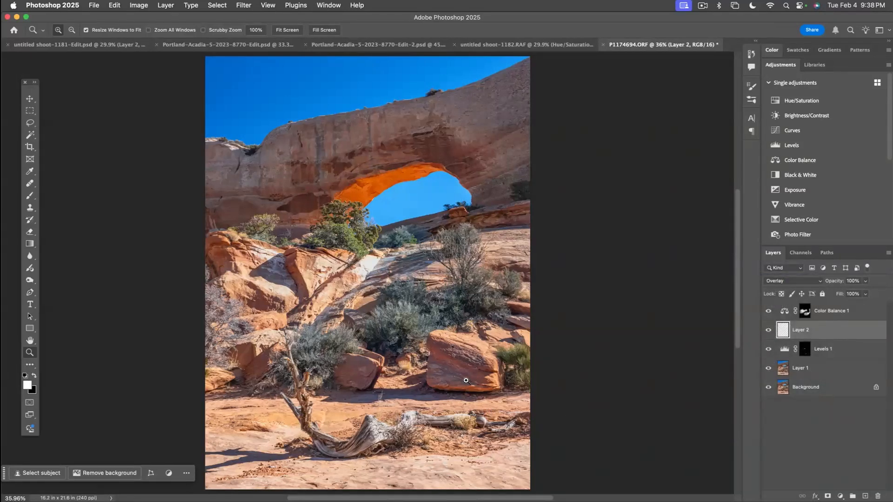
- Paint white on the Overlay layer with a large brush at 10% opacity over the foreground boulders, slope and shrub below the arch
key("b")
left_click_drag(372, 392, 460, 374)
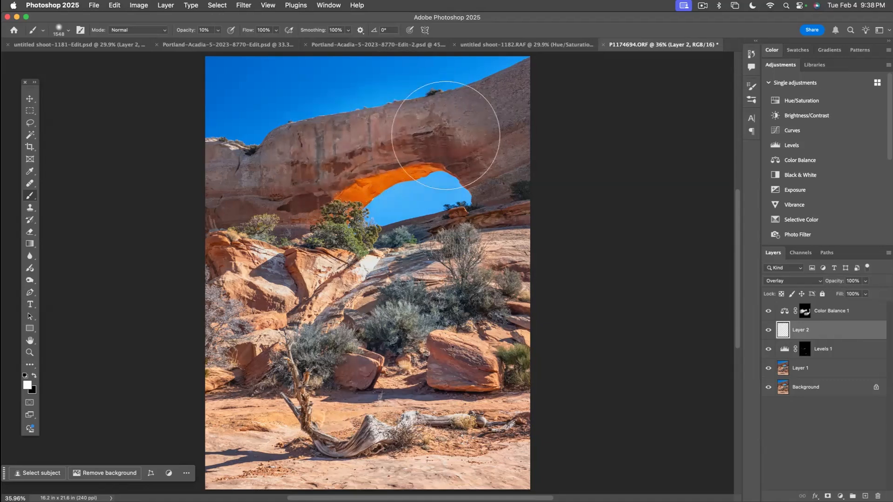
left_click_drag(421, 259, 347, 264)
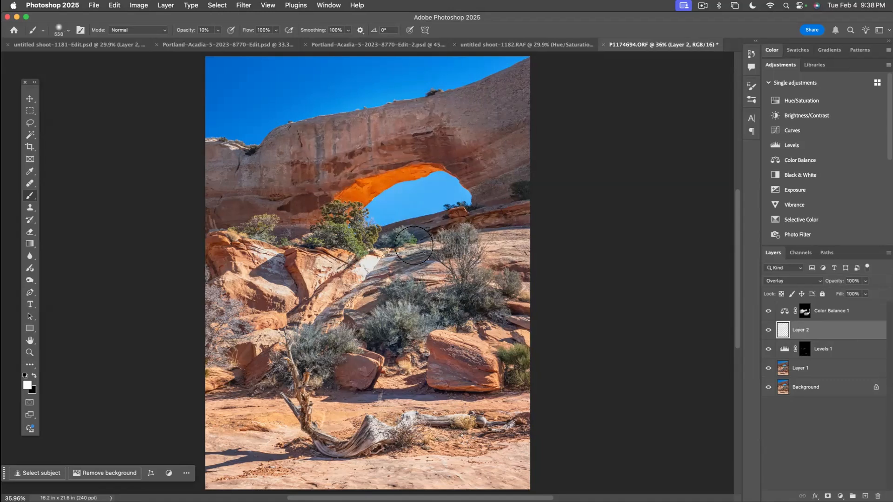
left_click_drag(406, 239, 389, 245)
- Paint black on the Overlay layer with a 20% opacity brush over the arch's shaded end and the mid-picture rocks
key("x")
key("2")
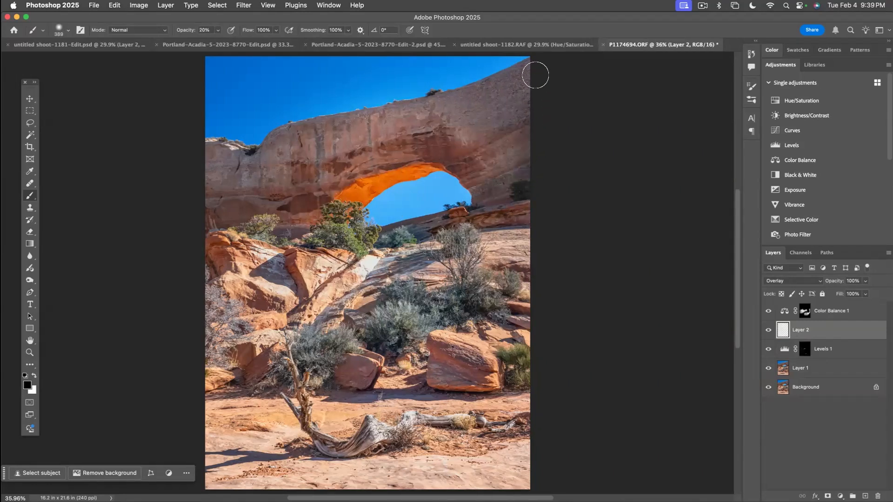
mouse_move(488, 123)
left_mouse_down()
mouse_move(506, 120)
mouse_move(509, 109)
mouse_move(492, 179)
left_mouse_up()
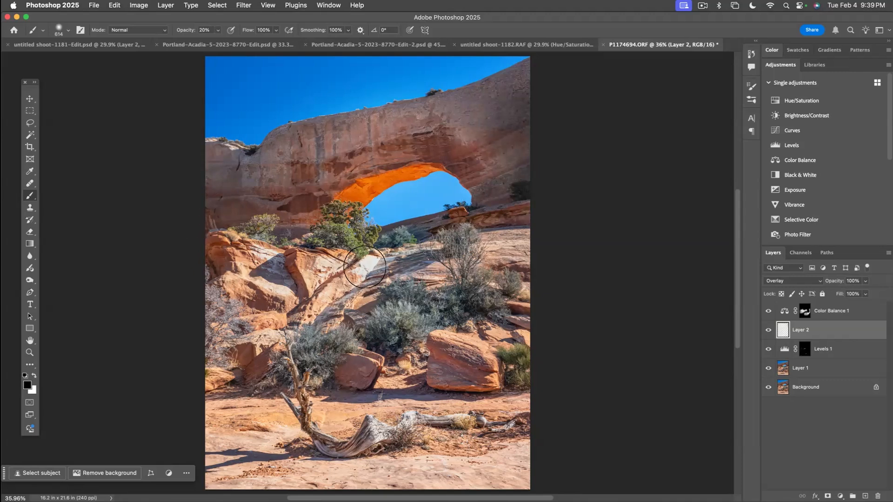
left_click_drag(345, 283, 344, 290)
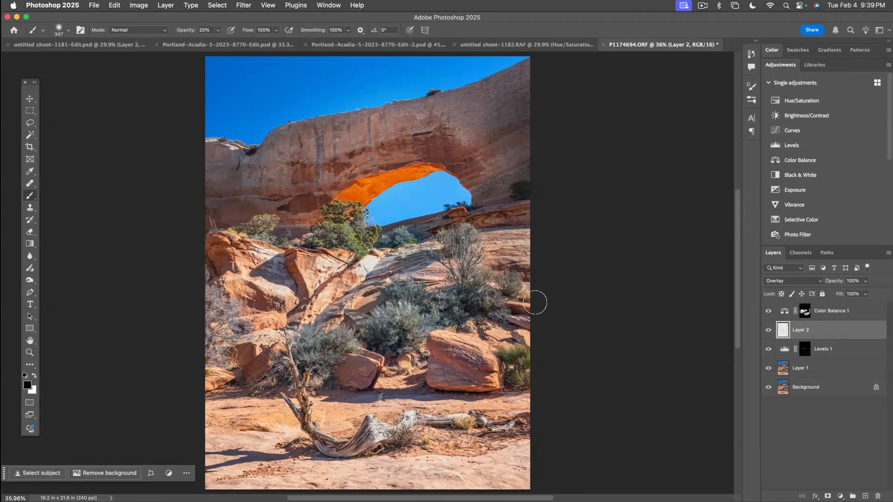
left_click_drag(377, 378, 390, 379, "ctrl+alt")
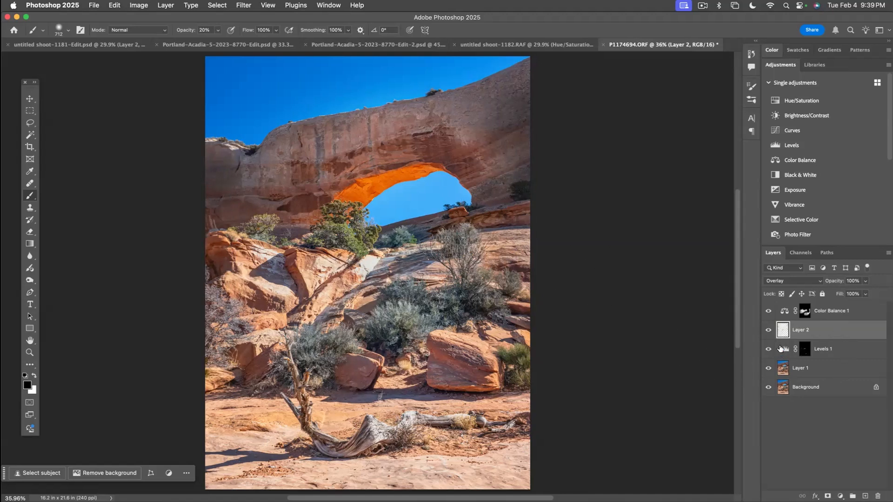
- Compare the photo with and without the Overlay dodge-and-burn layer, leaving the layer visible
left_click(768, 331)
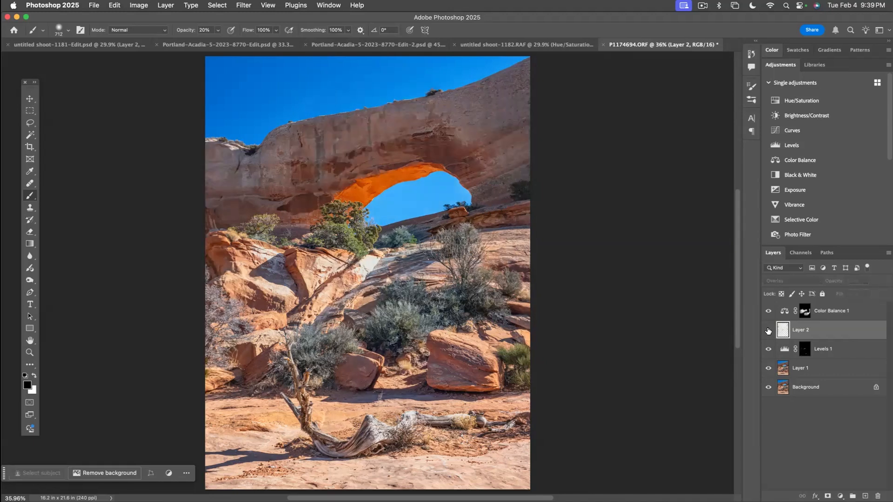
left_click(767, 331)
left_click(768, 330)
left_click(768, 331)
left_click(767, 331)
left_click(768, 330)
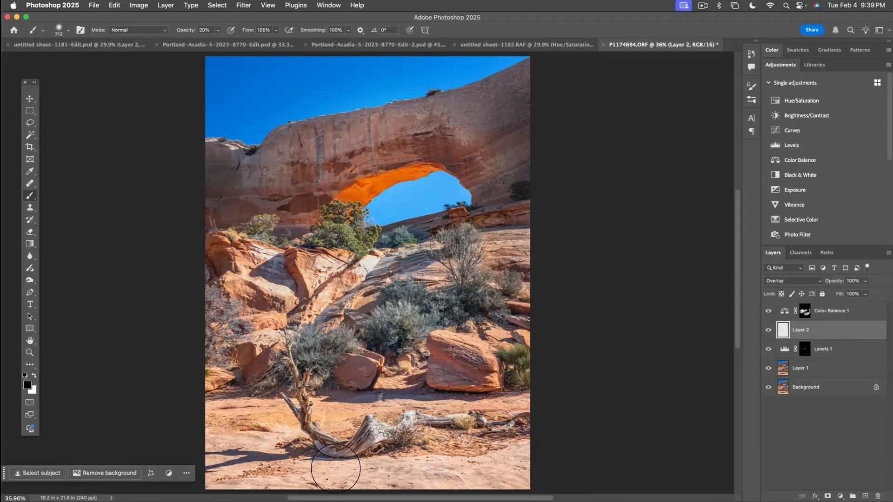
left_click(769, 330)
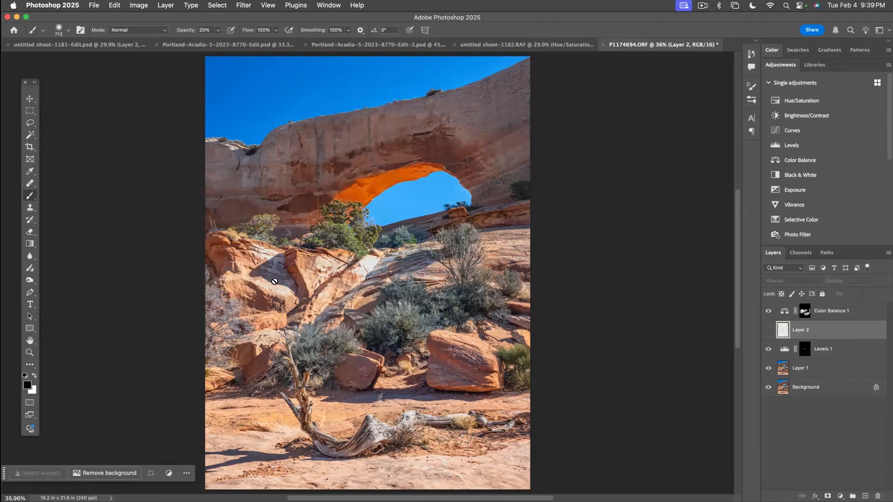
left_click(769, 330)
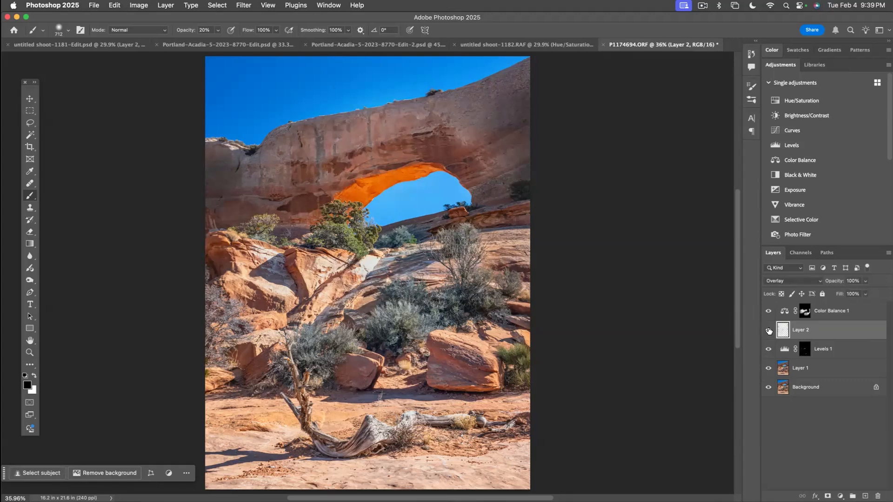
- Save the layered arch photo and switch to Lightroom Classic
key("super+s")
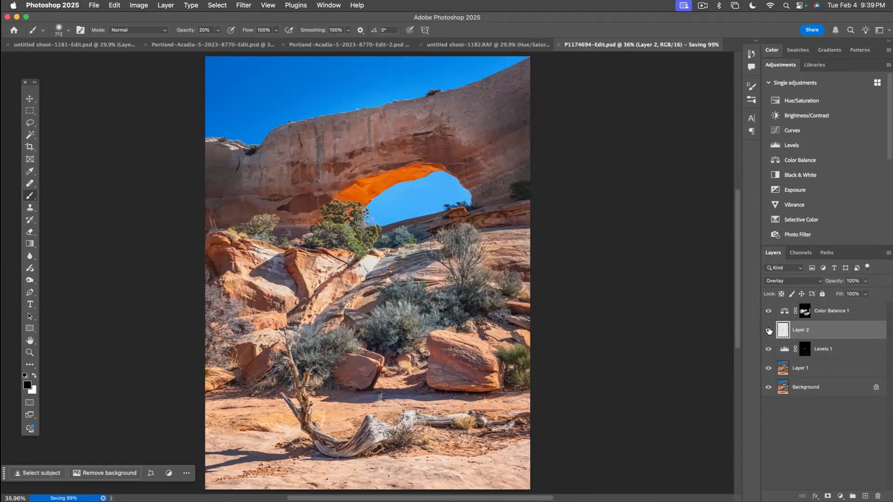
key("super+Tab")
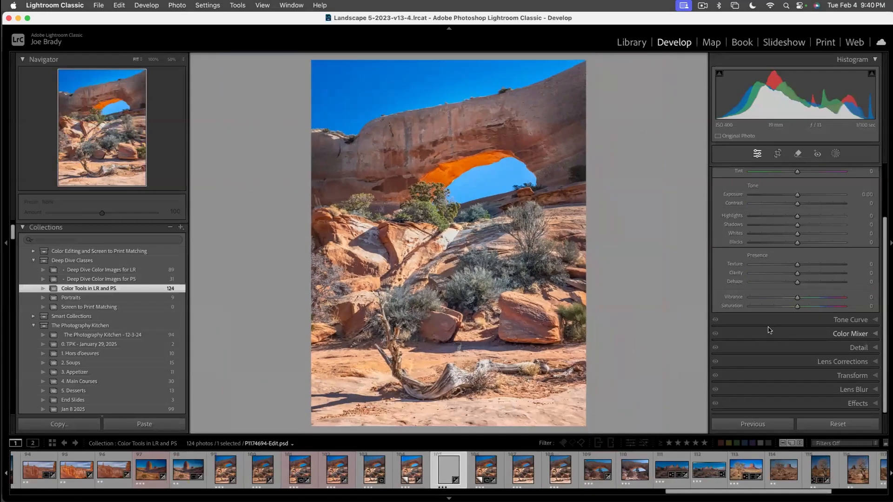
- Crop the edited arch photo to the 2 x 3 / 4 x 6 aspect, trimming its left side and keeping the shrub at the right edge
key("r")
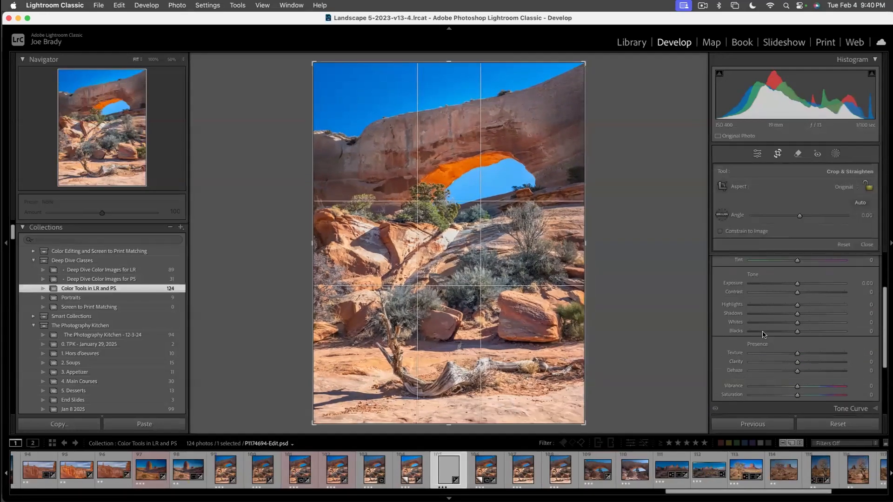
left_click(843, 187)
left_click(823, 251)
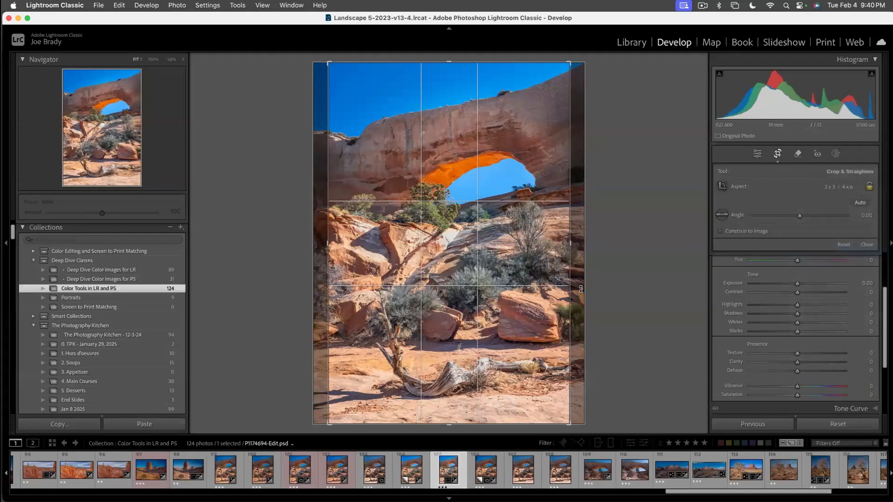
left_click_drag(552, 274, 540, 273)
key("Return")
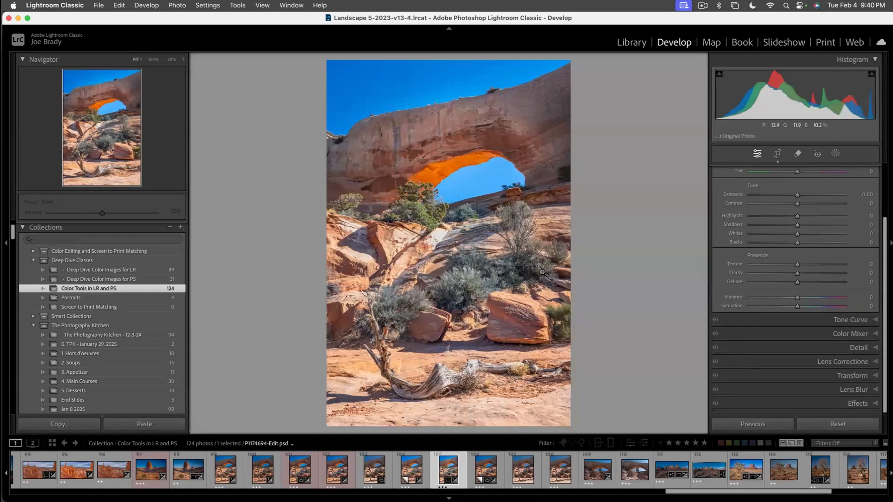
- Add a post-crop vignette with an Amount of -14 and compare the photo with and without the effect
left_click(858, 403)
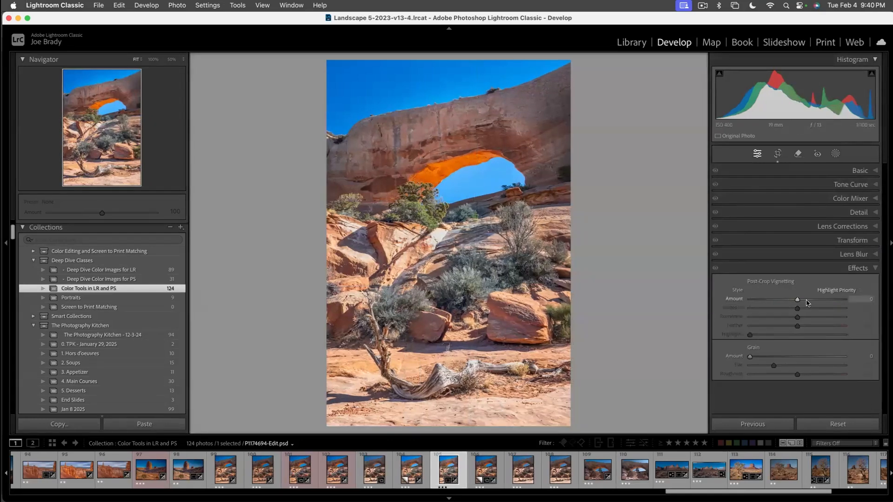
left_click_drag(797, 300, 791, 301)
left_click_drag(789, 302, 792, 301)
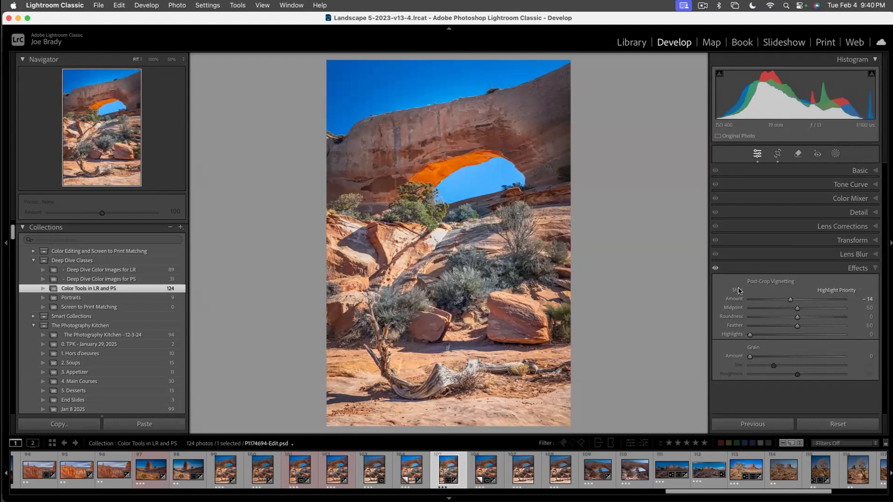
left_click(715, 269)
left_click(715, 269)
left_click(715, 269)
left_click(716, 269)
left_click(716, 269)
left_click(716, 269)
- Create a virtual copy of the cropped and vignetted arch photo
key("super+apostrophe")
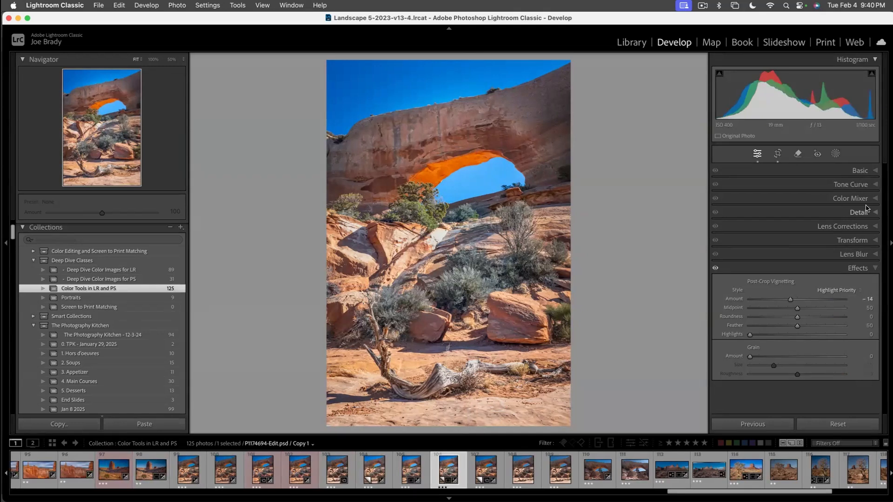
- Crop the arch photo to a custom 14 x 8.5 aspect ratio
left_click(779, 155)
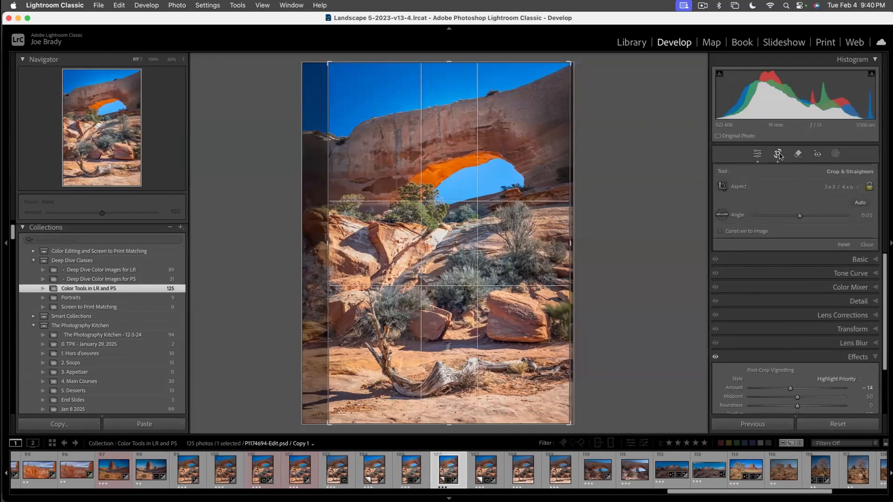
left_click(838, 187)
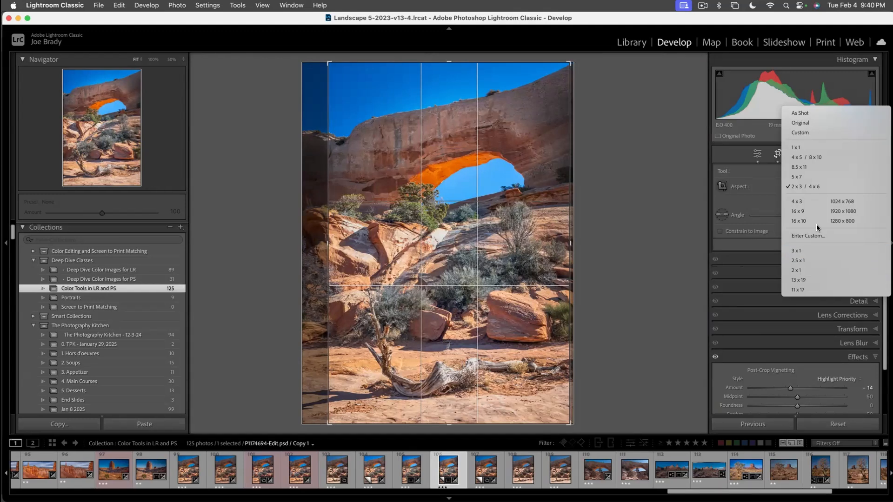
left_click(817, 237)
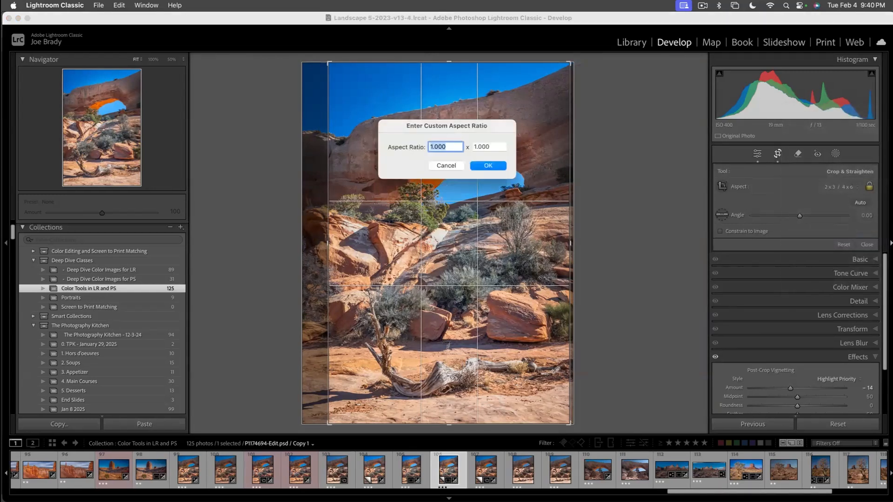
type("14")
key("Tab")
type("8")
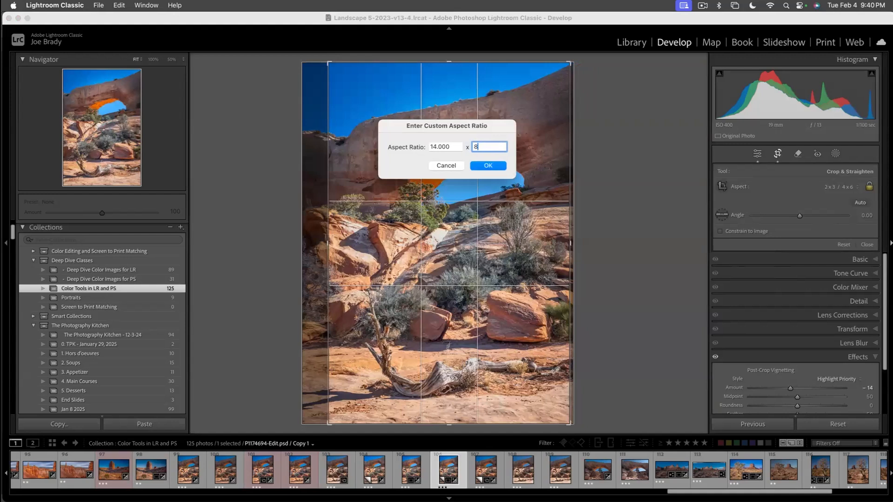
left_click(491, 165)
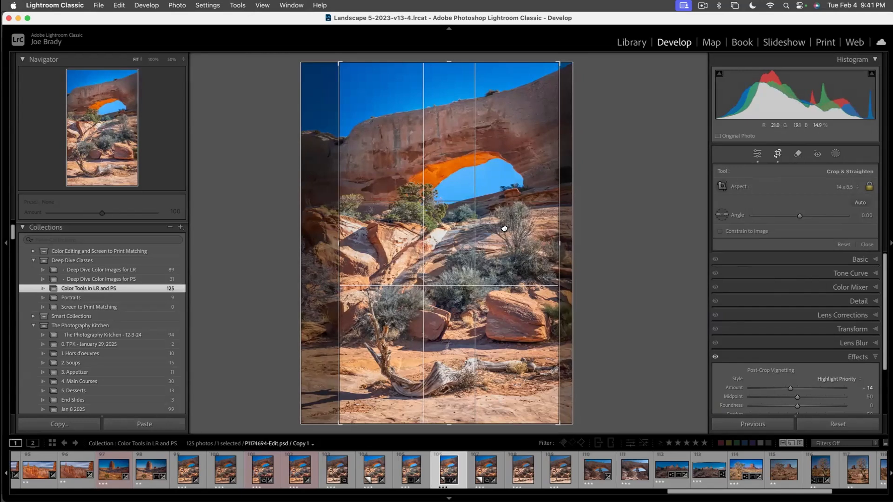
key("Return")
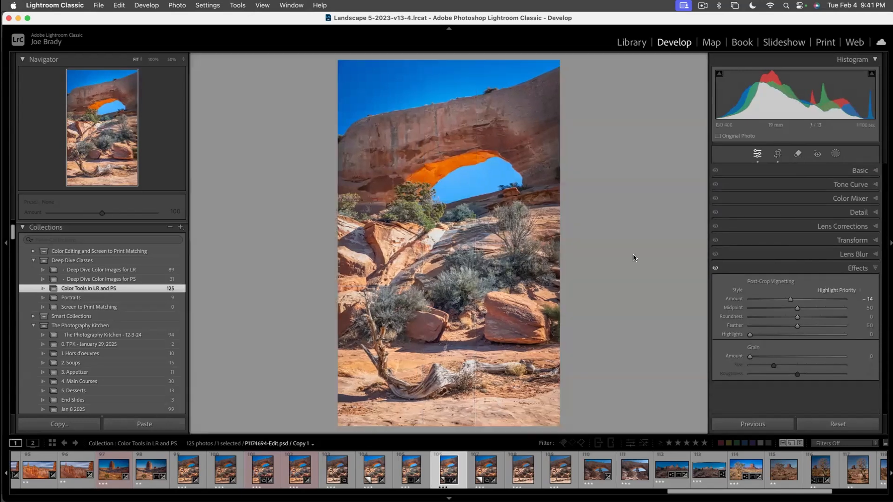
- Compare the cropped copy with and without its vignette effect, and against the wider-cropped P1174694-Edit.psd version
left_click(717, 269)
left_click(717, 270)
left_click(716, 270)
left_click(716, 269)
left_click(717, 271)
left_click(717, 271)
left_click(716, 271)
left_click(715, 271)
left_click(716, 270)
left_click(715, 270)
left_click(715, 270)
left_click(716, 270)
left_click(418, 468)
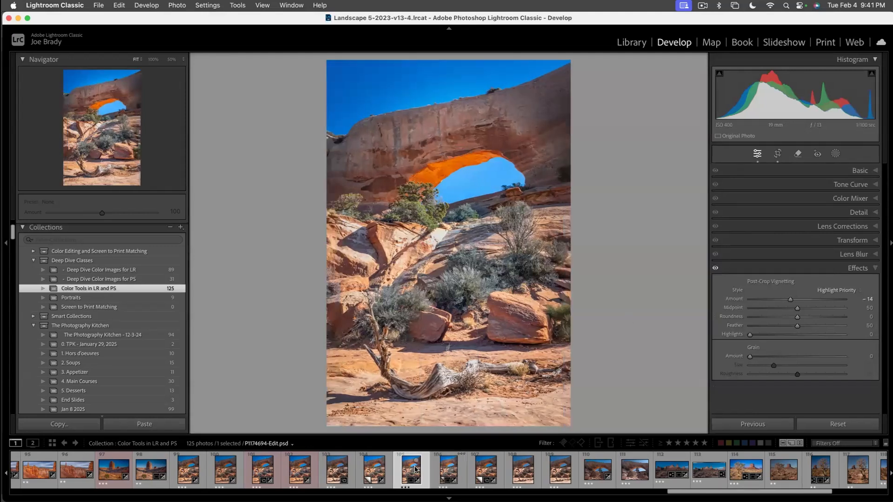
left_click(441, 468)
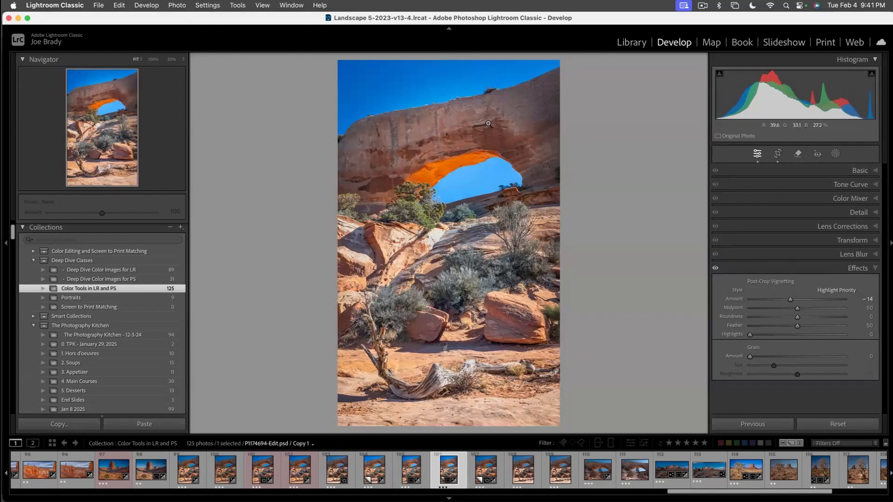
- Tighten the cropped copy's 14 x 8.5 crop slightly around the arch and dead tree, and reposition the photo inside the frame
key("r")
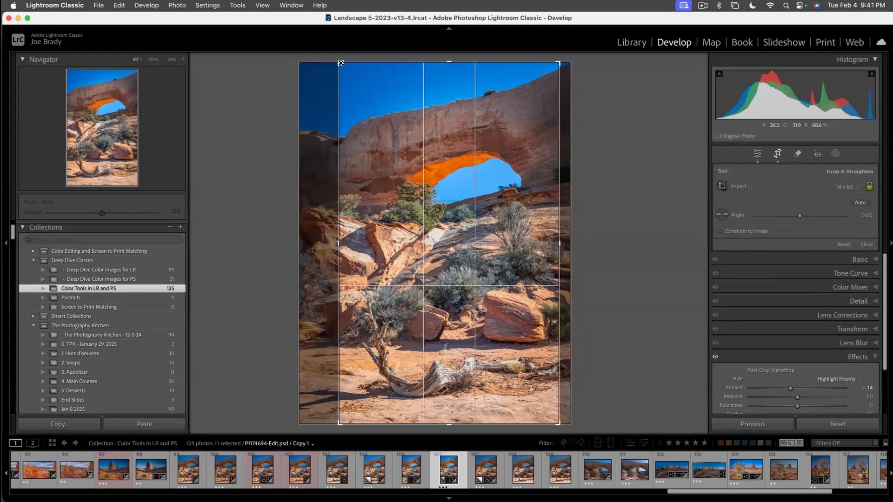
mouse_move(340, 63)
left_mouse_down()
mouse_move(345, 73)
mouse_move(333, 54)
left_mouse_up()
left_click_drag(338, 60, 340, 65)
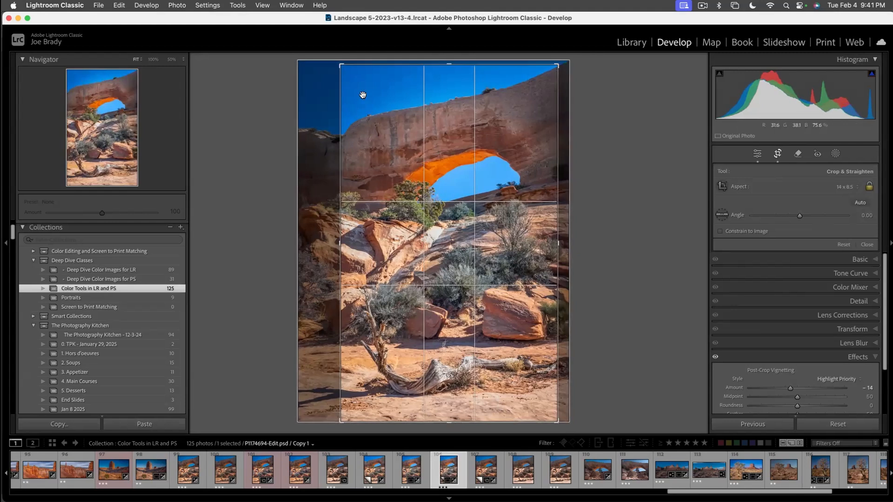
key("Return")
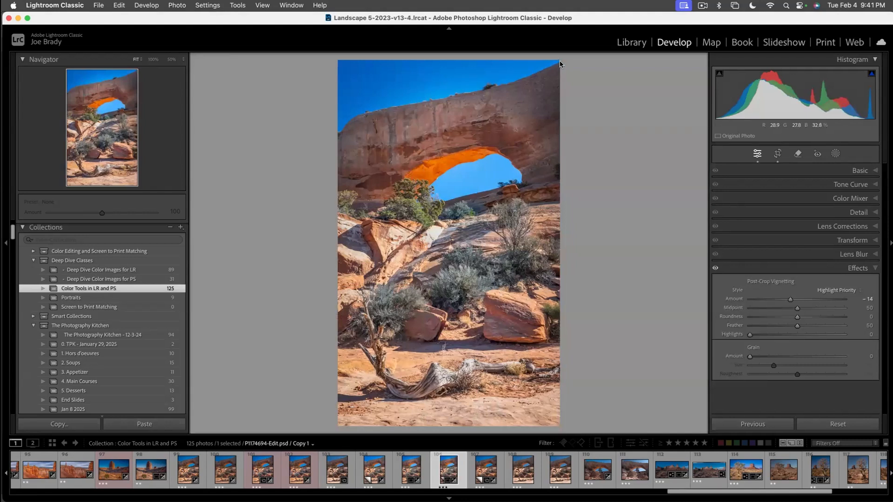
key("r")
left_click_drag(345, 64, 348, 84)
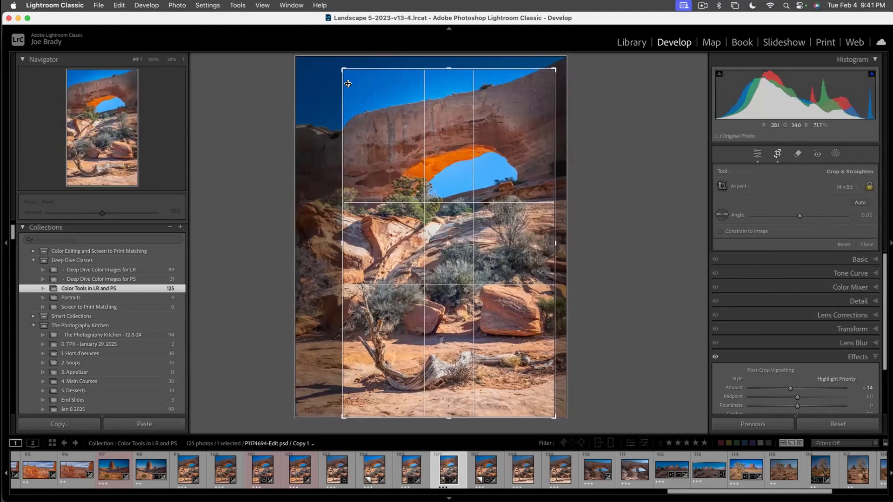
left_click_drag(384, 113, 385, 114)
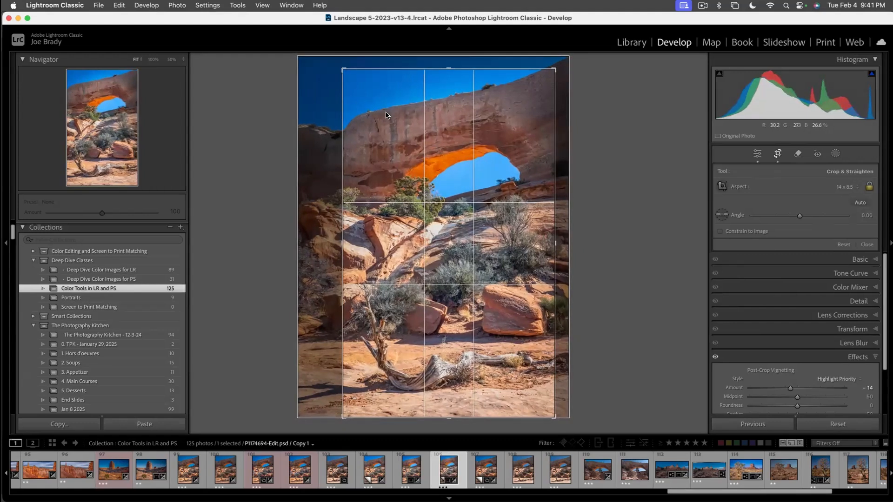
key("Return")
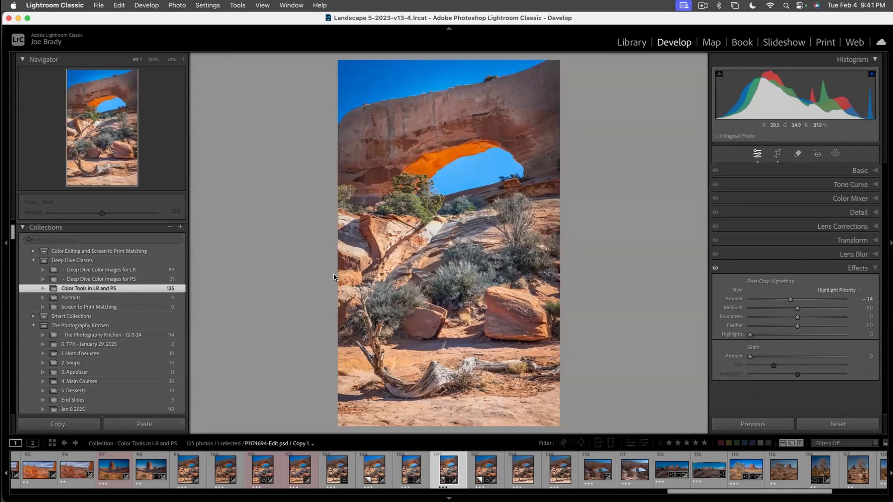
- Reset all develop adjustments on P1174694.ORF Copy 2 and view it full screen with the cropped copy also selected
left_click(371, 472)
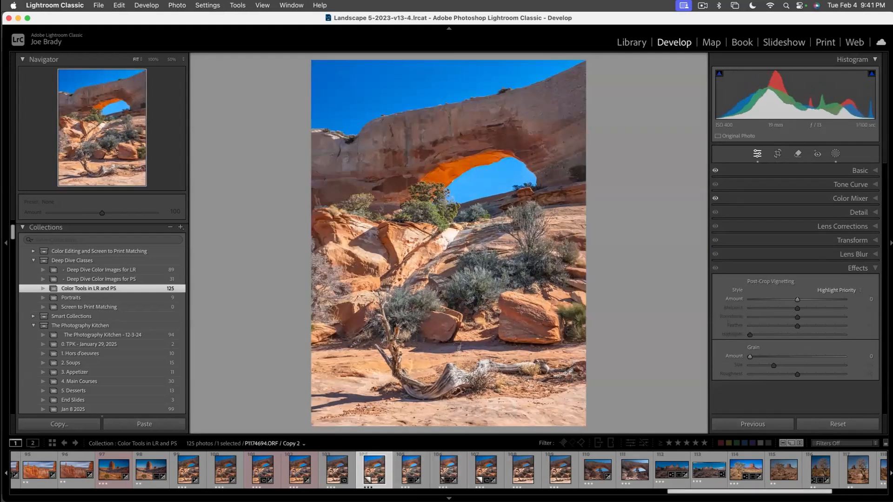
left_click(830, 424)
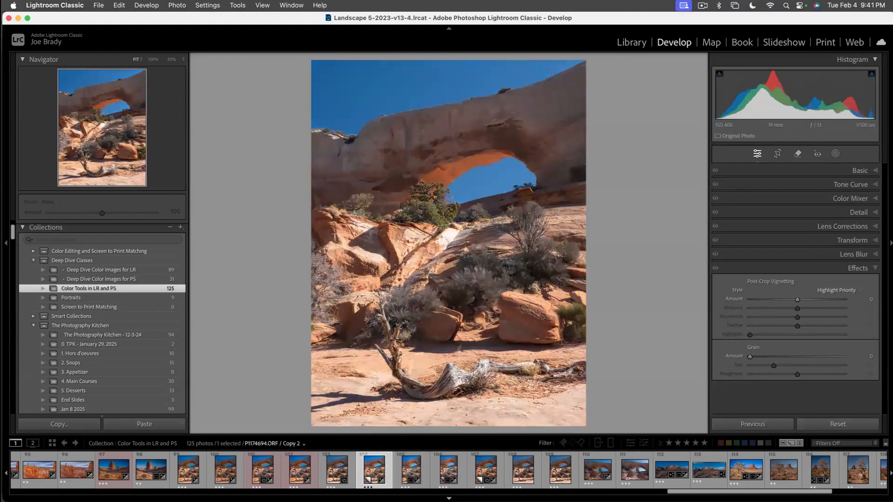
left_click(465, 469, "super")
key("f")
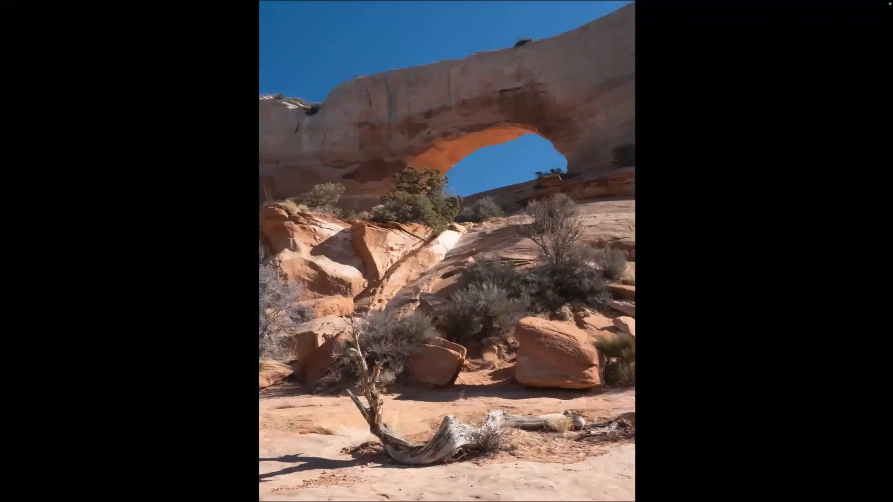
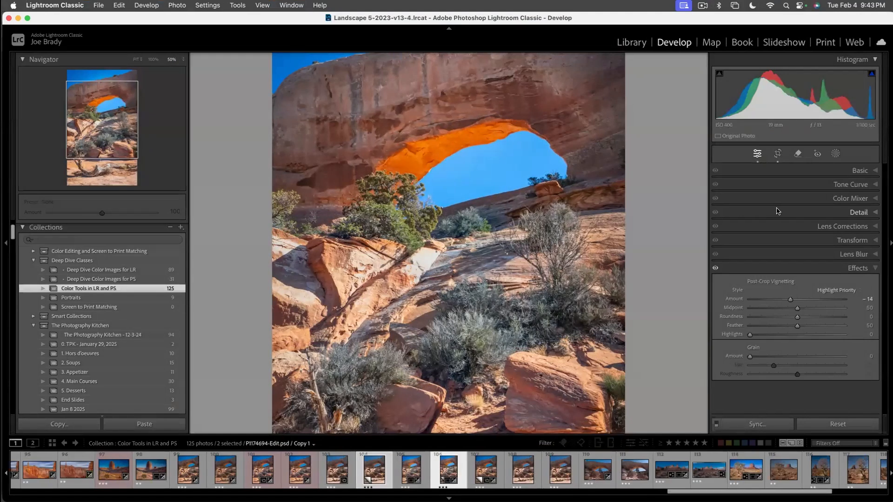
- Remove the bright rock patch below the green tree using generative AI, reviewing the variations and generating new ones
left_click(797, 155)
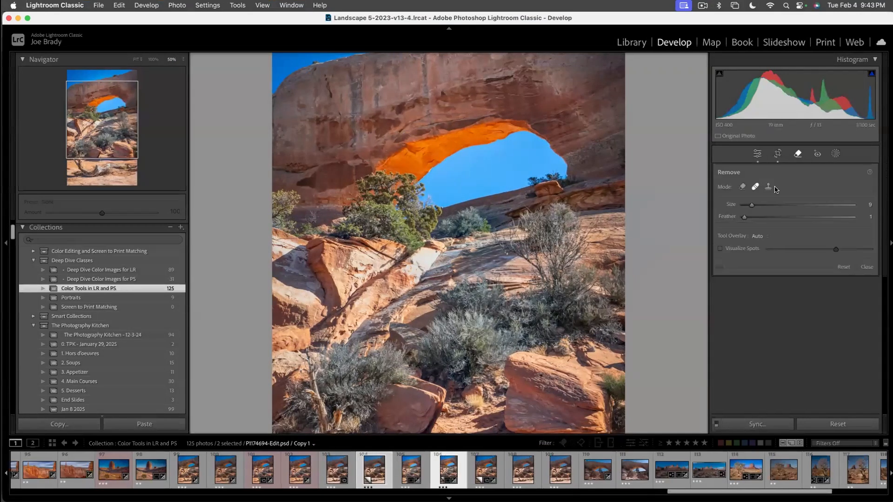
left_click(741, 187)
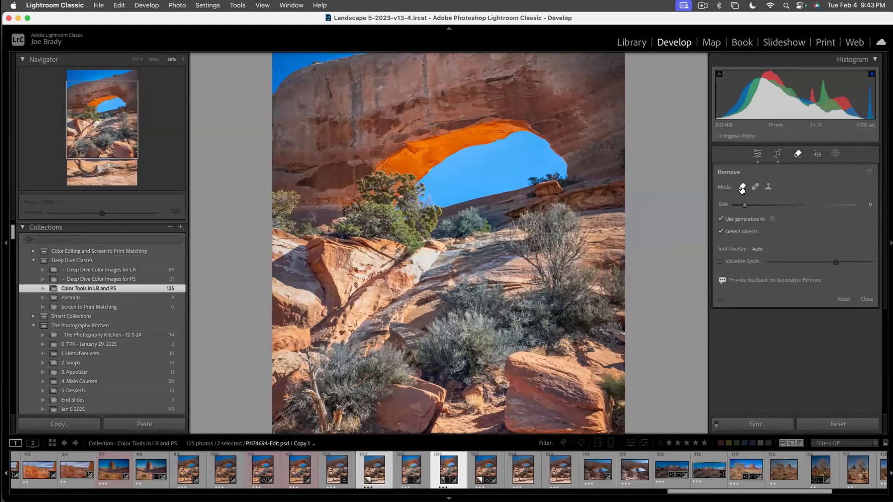
mouse_move(426, 253)
left_mouse_down()
mouse_move(406, 271)
mouse_move(418, 277)
mouse_move(433, 252)
mouse_move(413, 274)
mouse_move(411, 261)
mouse_move(428, 252)
mouse_move(397, 271)
mouse_move(411, 281)
left_mouse_up()
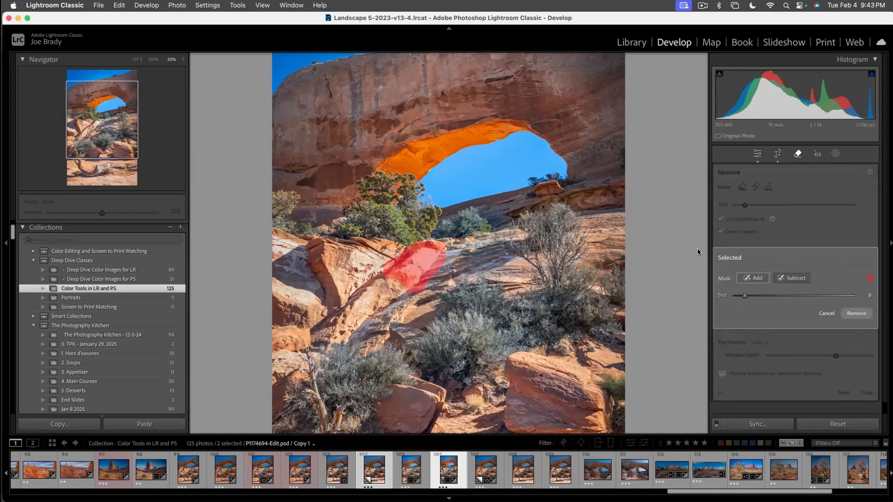
left_click(851, 314)
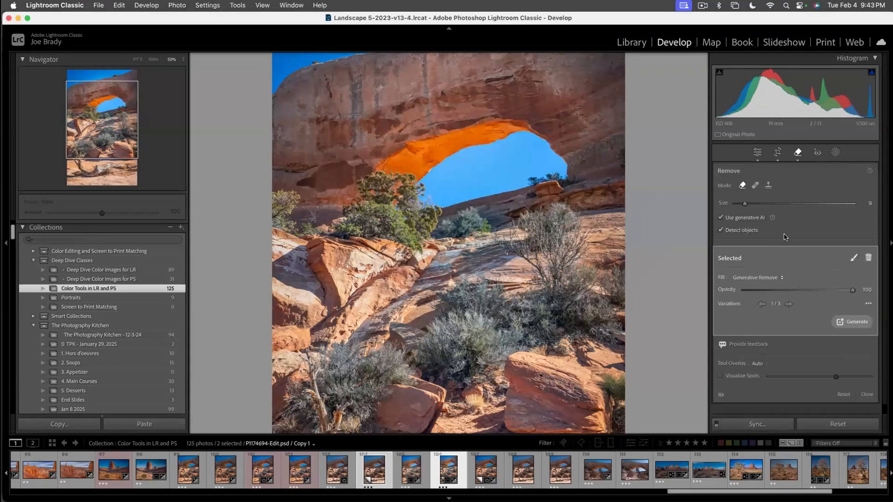
left_click(789, 305)
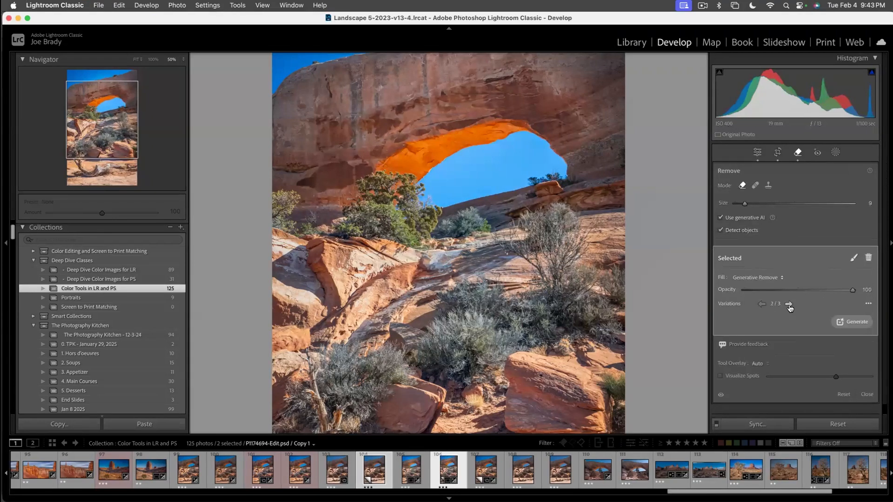
left_click(789, 304)
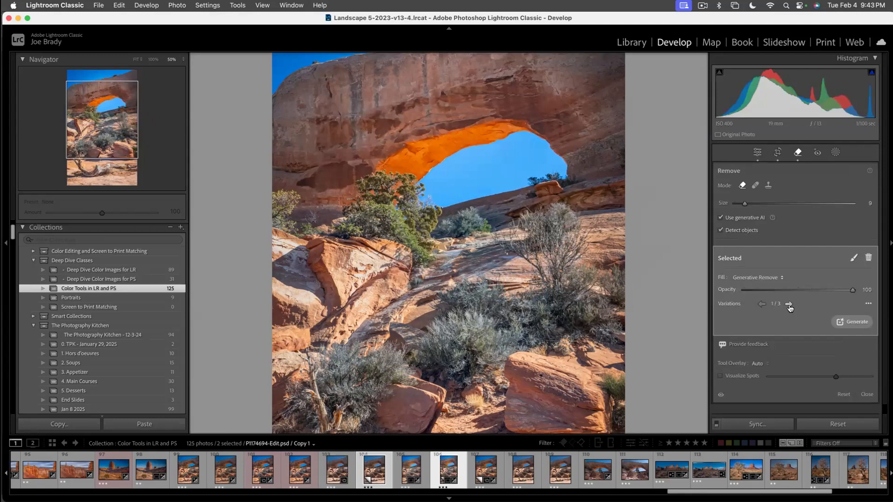
left_click(862, 327)
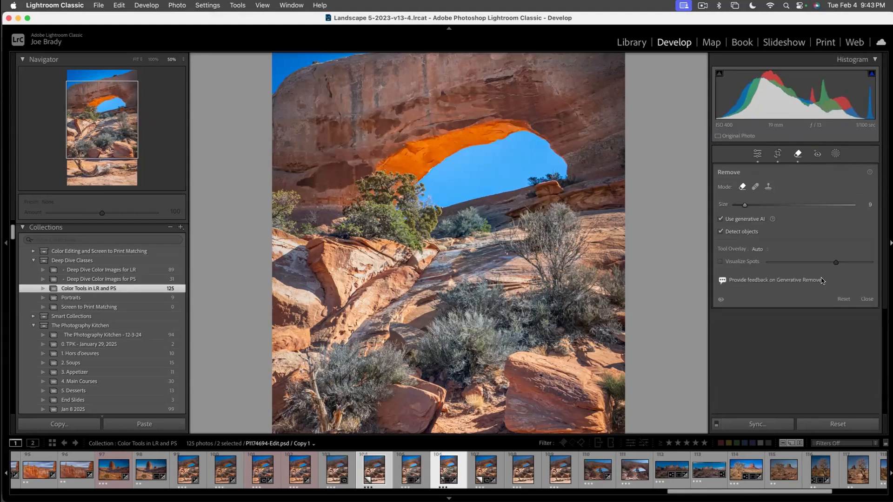
- Compare the unedited arch photo with the retouched, cropped copy in full screen
key("z")
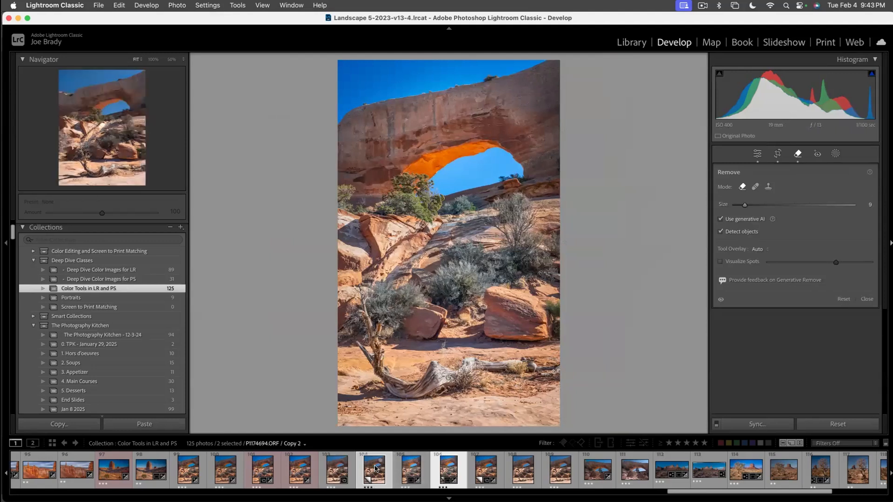
left_click(449, 471)
key("f")
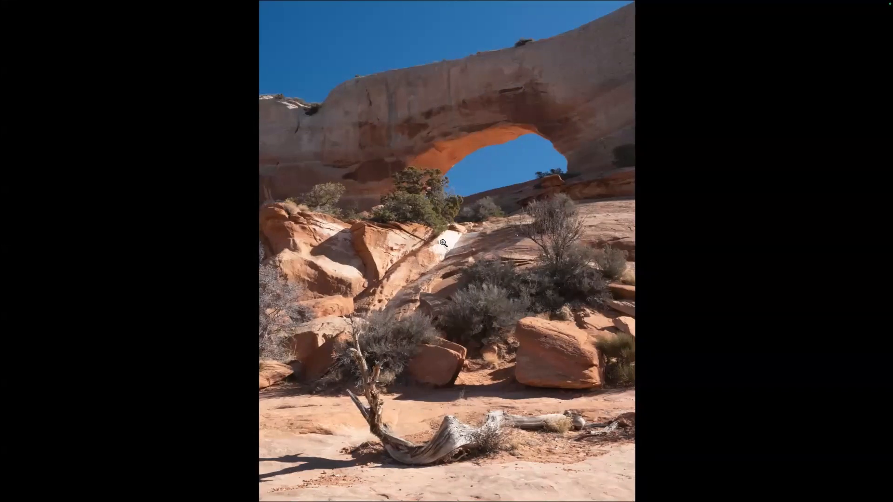
key("Right")
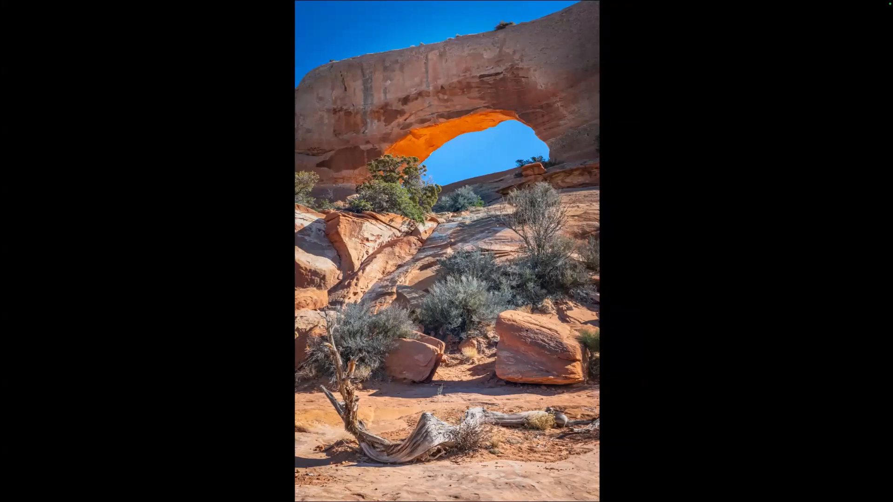
key("Escape")
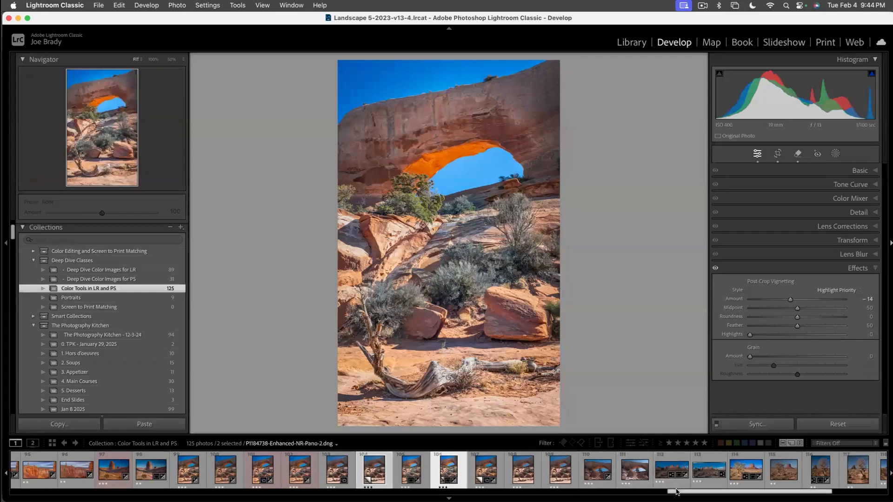
- Open the canyon panorama PB163633-Pano-2.dng, show its Basic adjustments and create a virtual copy of it
left_click_drag(677, 492, 622, 492)
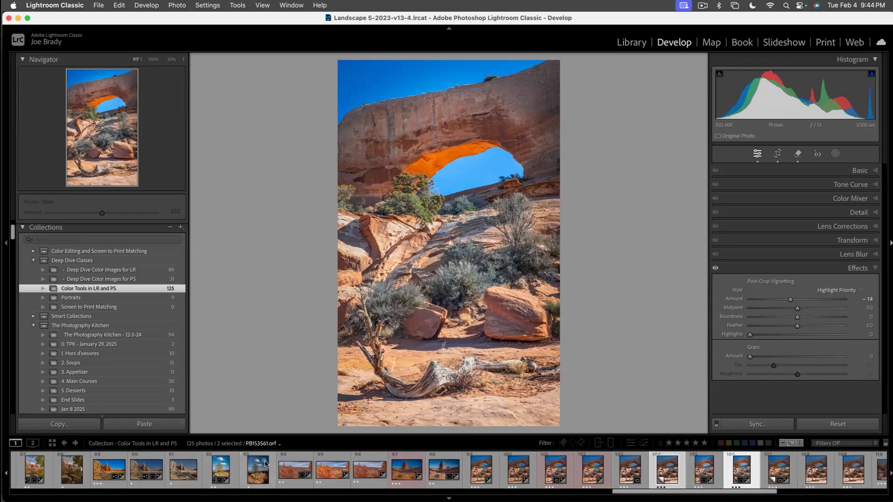
left_click(288, 474)
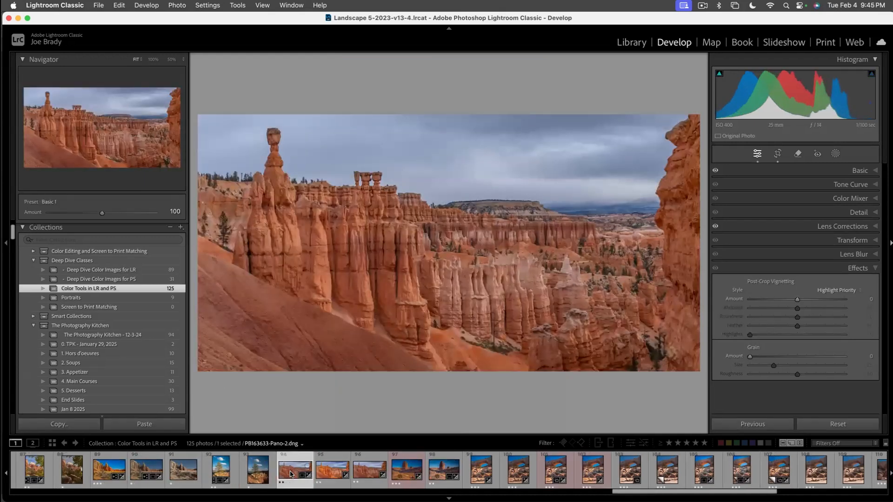
left_click(856, 171)
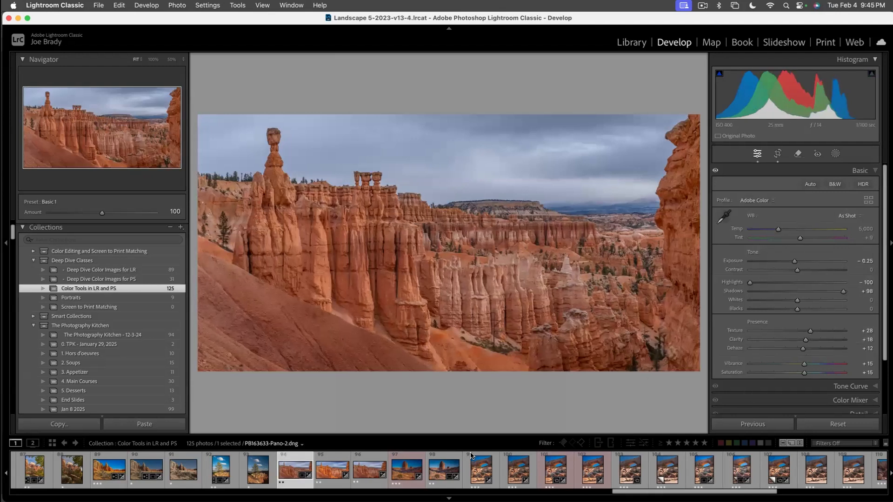
key("super+apostrophe")
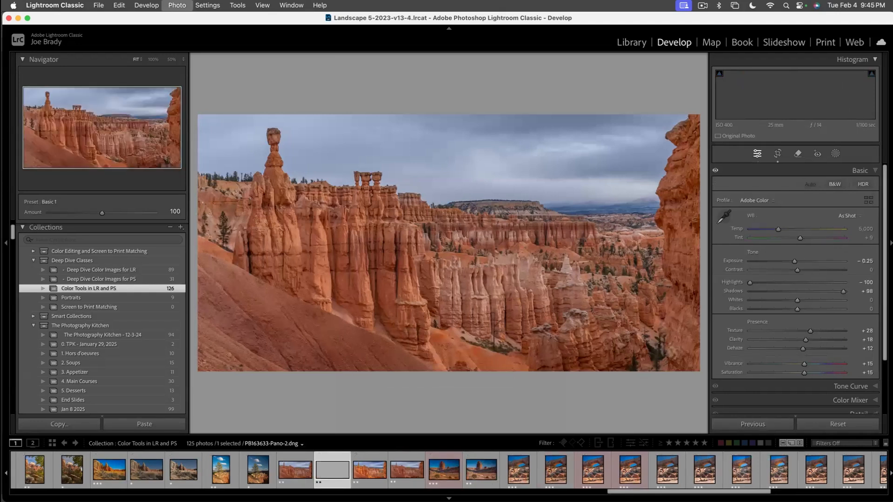
- Reset the develop adjustments on the original PB163633-Pano-2.dng and select its virtual copy for editing
left_click(411, 472)
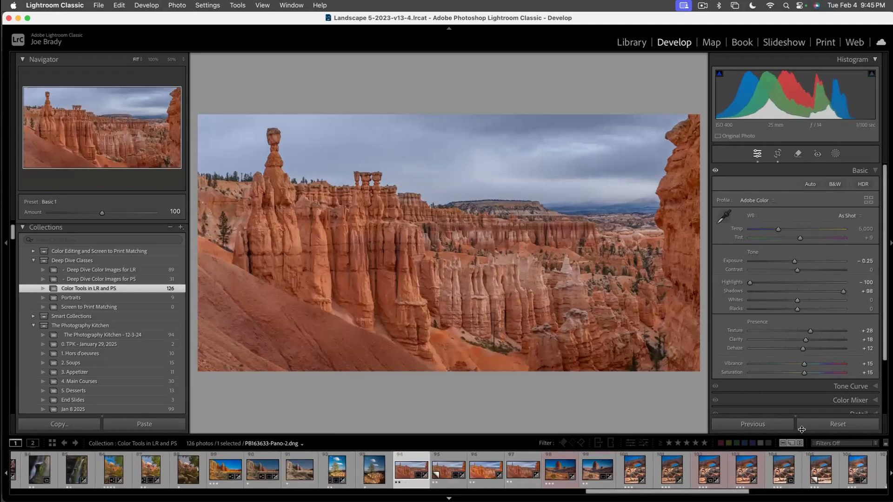
left_click(822, 426)
left_click(444, 469)
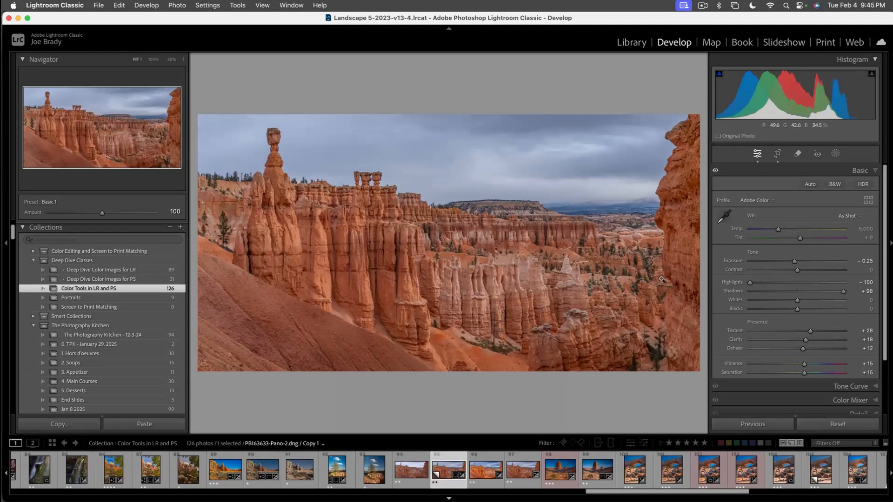
- Create a sky mask, invert it to cover the canyon only, and raise its exposure to about 0.39
left_click(835, 154)
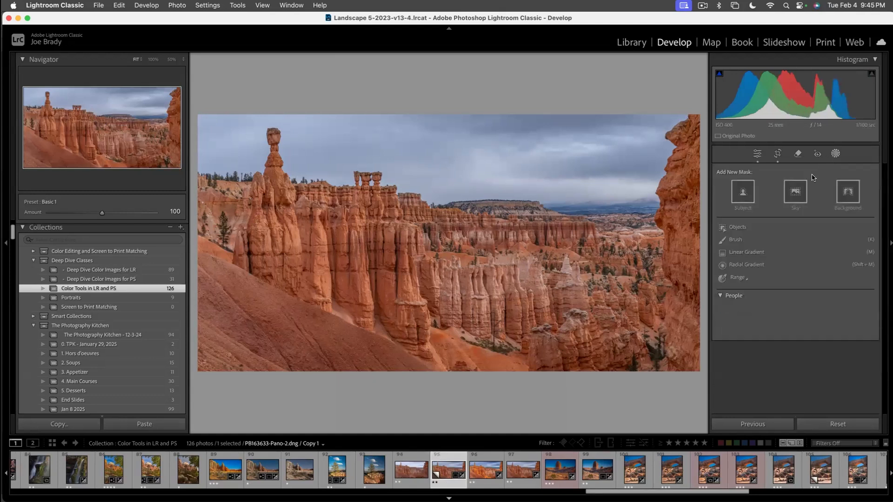
left_click(796, 190)
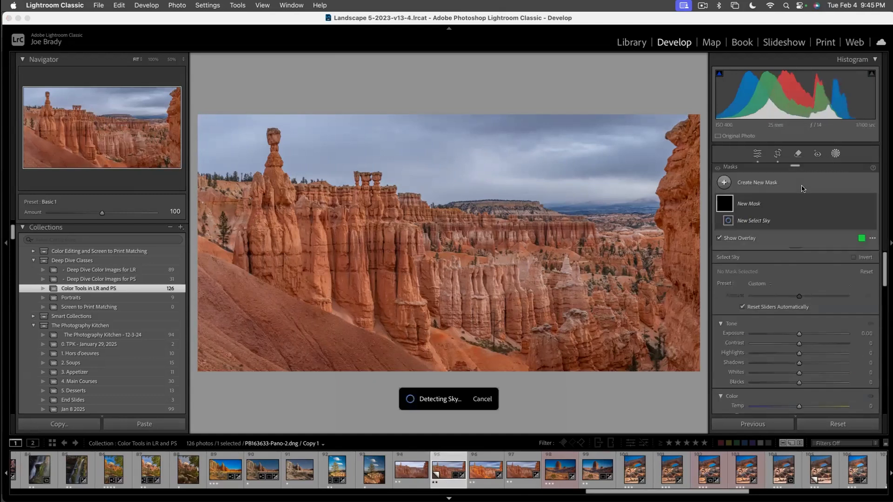
left_click(861, 204)
left_click(848, 224)
left_click_drag(799, 349, 804, 348)
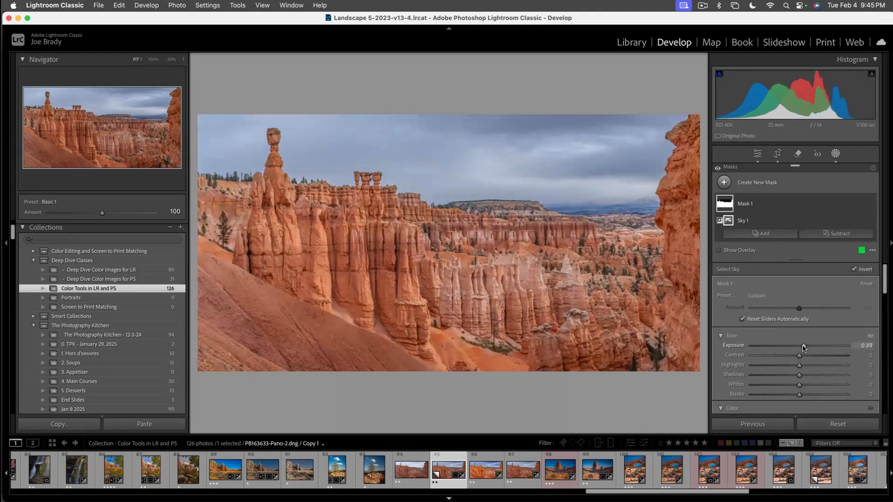
- Set Dehaze to 5 on the inverted sky mask covering the canyon
scroll(795, 392, "down", 5)
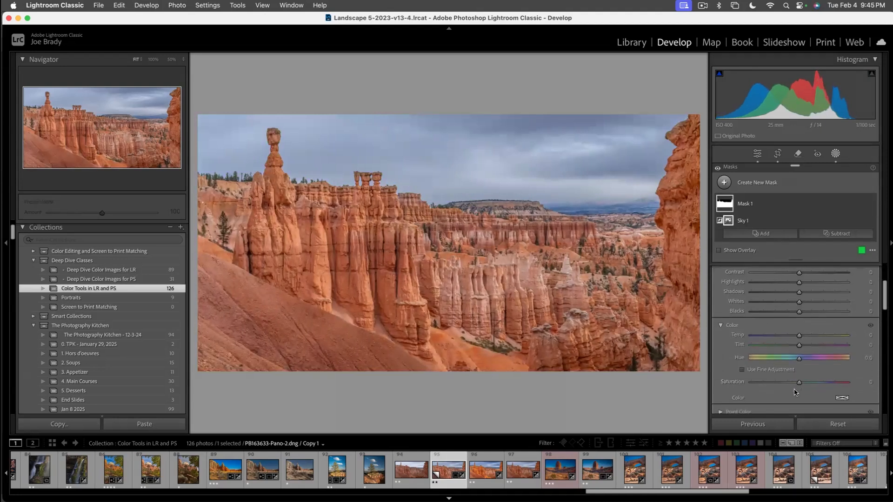
scroll(795, 392, "down", 1)
left_click_drag(799, 394, 799, 395)
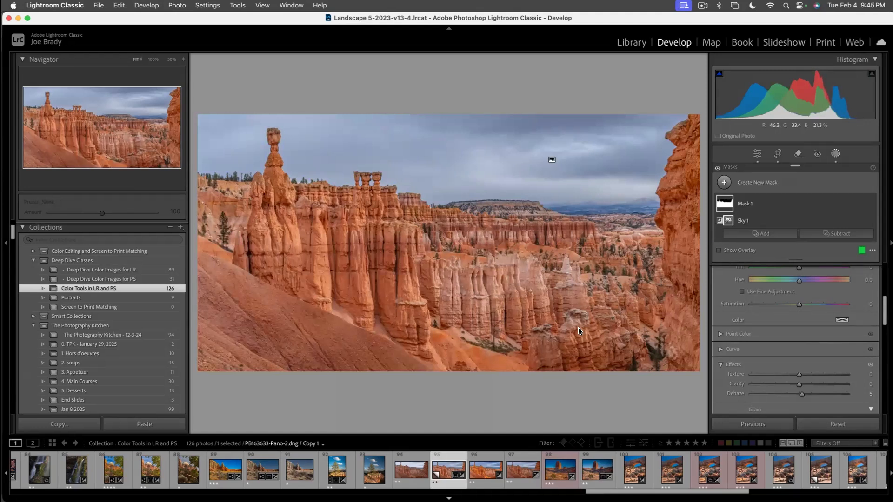
- Open the adjusted panorama in Photoshop for editing and add a Black & White adjustment layer above the Background
key("super+e")
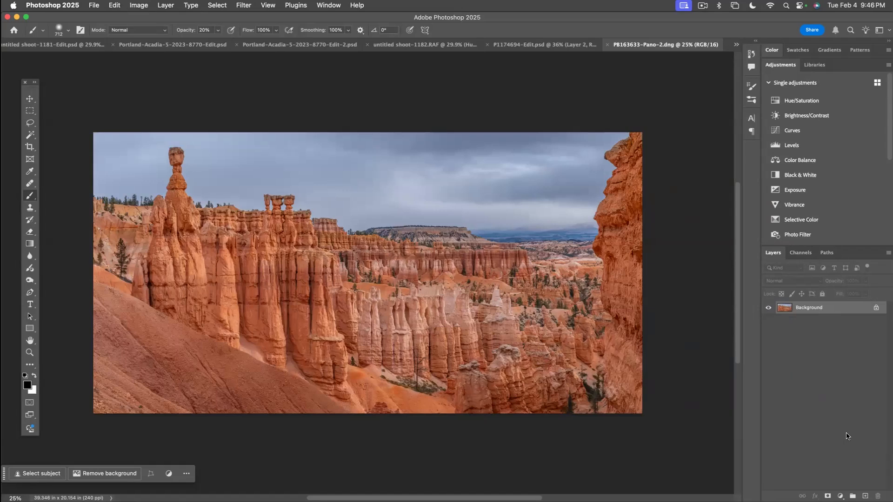
left_click(840, 495)
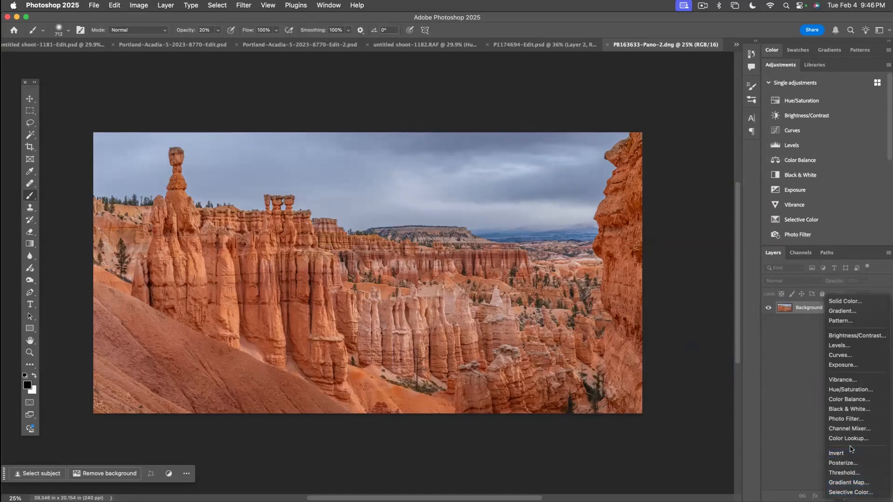
left_click(847, 408)
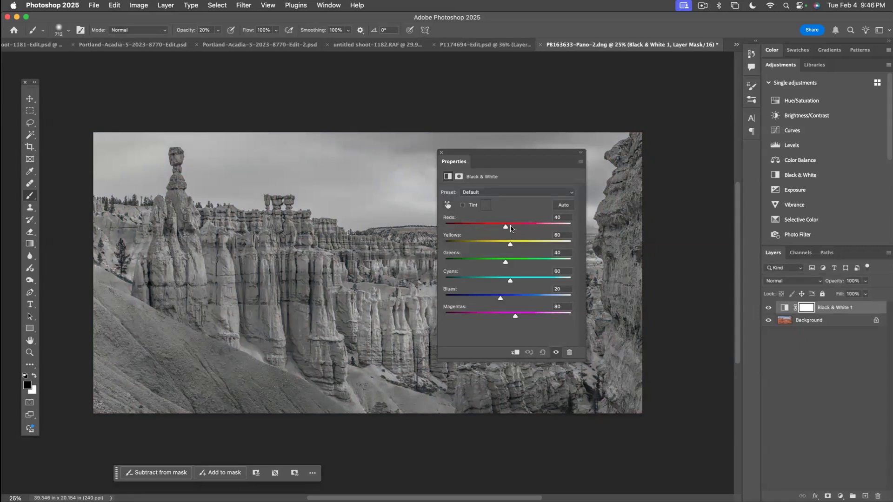
- Adjust the black-and-white mix, partly by targeting tones in the image, to Reds 88, Yellows 75 and Blues -13
left_click_drag(506, 227, 538, 228)
left_click_drag(485, 228, 513, 228)
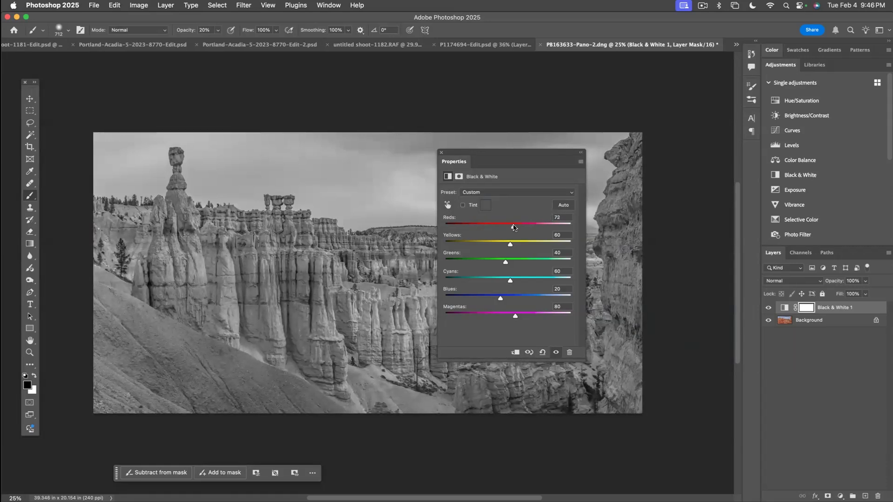
left_click(448, 206)
mouse_move(370, 142)
left_mouse_down()
mouse_move(345, 147)
mouse_move(370, 148)
mouse_move(354, 148)
left_mouse_up()
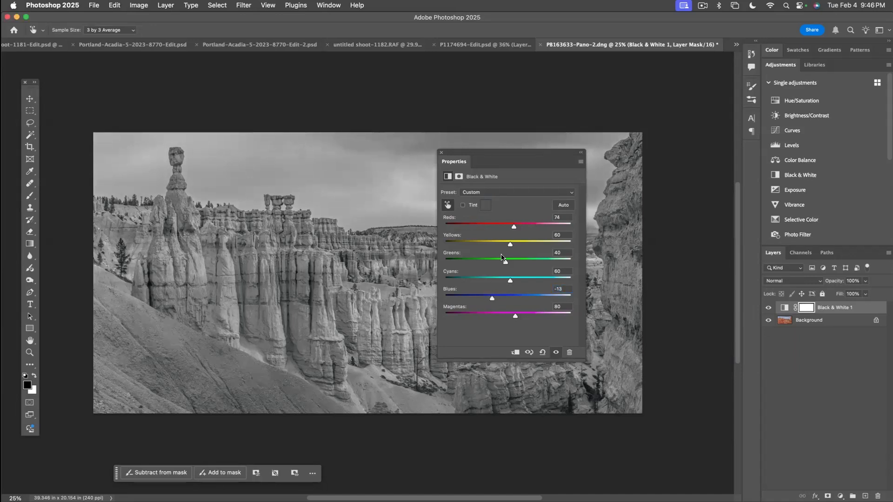
left_click_drag(406, 339, 412, 344)
left_click_drag(222, 364, 229, 364)
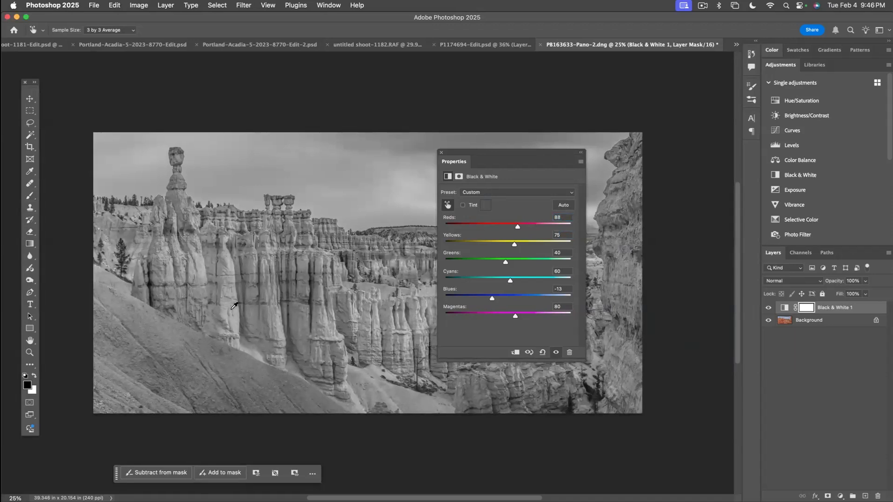
- Try the Yellow Filter and Red Filter black-and-white presets, darkening the sky by lowering Blues to -96
left_click(514, 192)
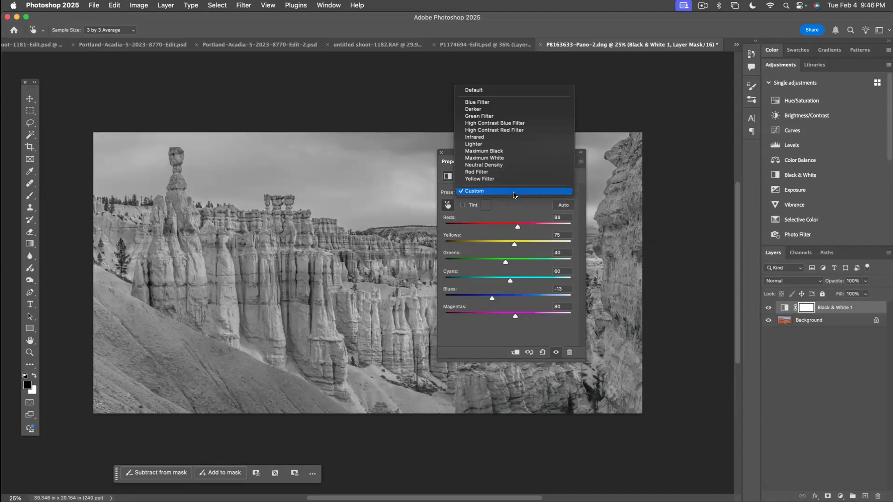
left_click(491, 180)
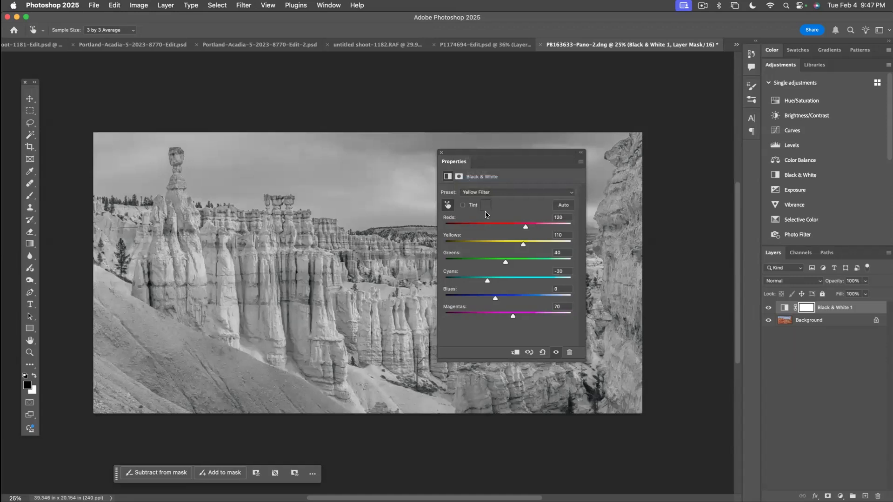
left_click(483, 192)
left_click(482, 184)
left_click(447, 205)
left_click(448, 206)
left_click_drag(399, 159, 356, 160)
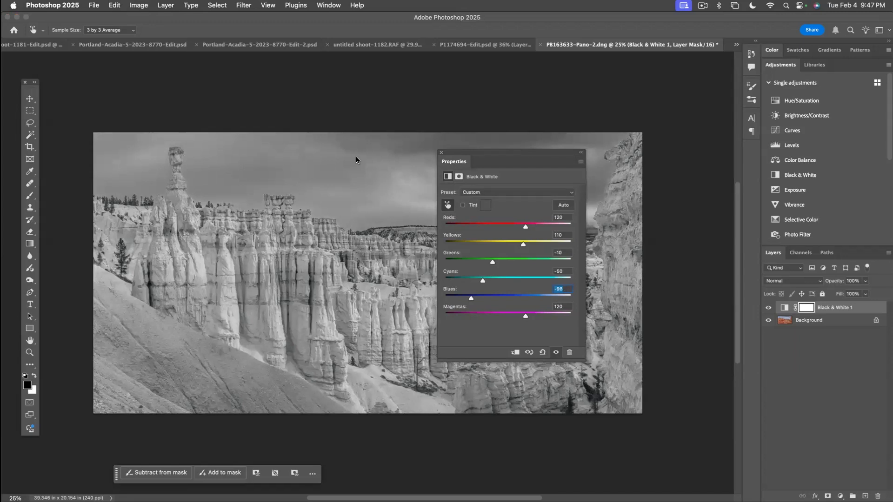
left_click(441, 153)
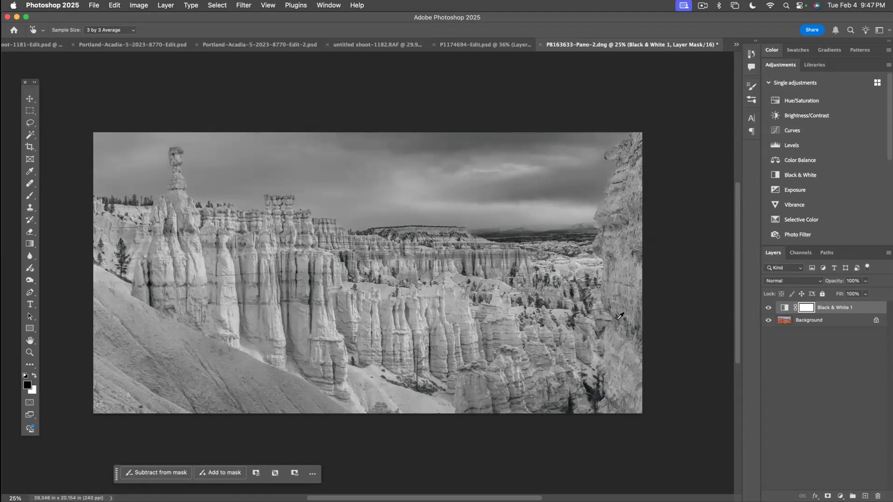
- Set the Black & White layer's blend mode to Luminosity and its opacity to 54%
left_click(799, 280)
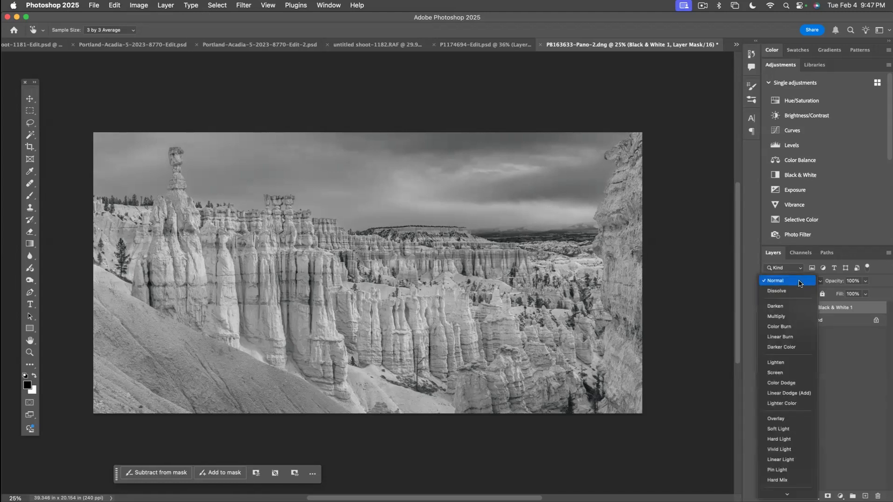
key("Down")
key("Down")
key("Down")
key("Down")
key("Down")
key("Down")
key("Down")
key("Down")
key("Down")
key("Down")
key("Down")
key("Down")
key("Down")
key("Down")
key("Down")
key("Down")
key("Down")
key("Down")
key("Down")
key("Down")
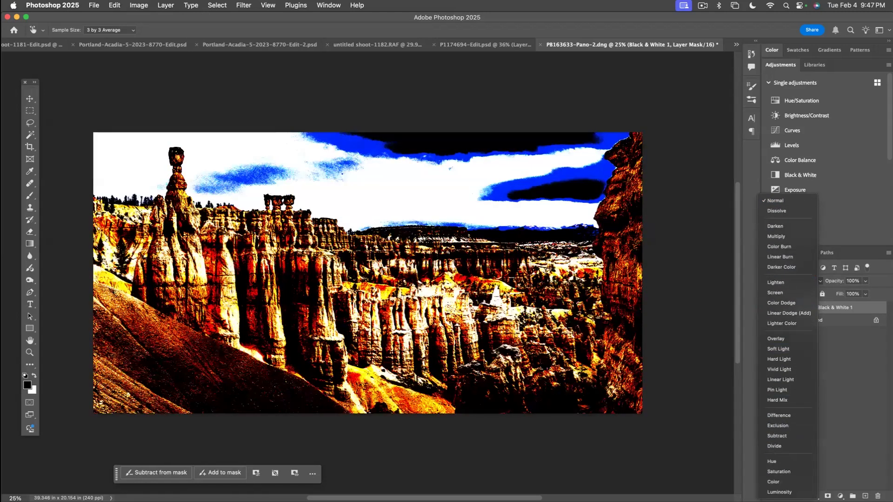
key("Return")
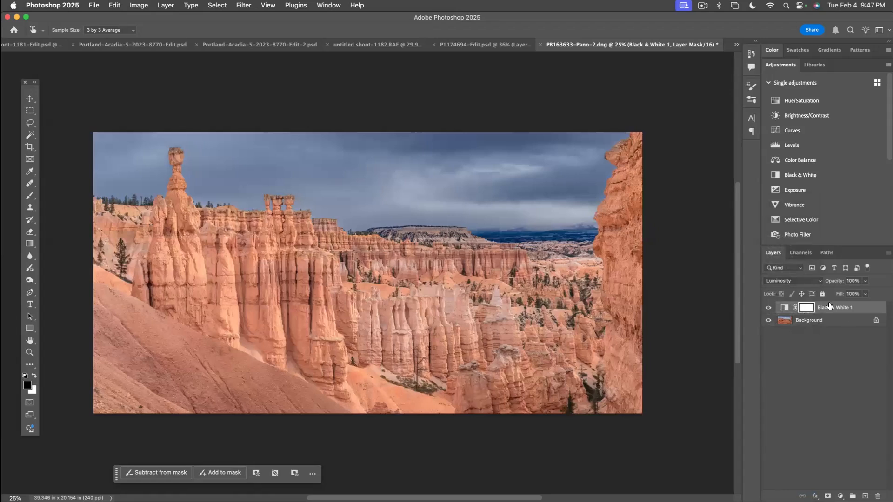
left_click(864, 283)
left_click_drag(851, 293, 846, 294)
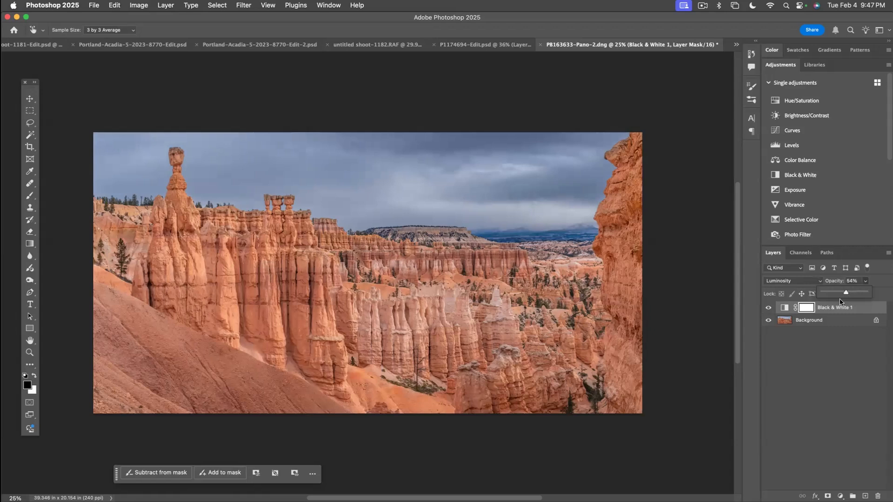
- Compare the photo with and without the Luminosity-blended Black & White layer
left_click(768, 308)
left_click(768, 308)
left_click(768, 308)
left_click(768, 309)
left_click(768, 309)
left_click(768, 308)
left_click(768, 308)
left_click(768, 308)
left_click(768, 309)
left_click(768, 308)
- Try the Yellow Filter preset on the Black & White layer, and switch it to the Infrared preset
double_click(784, 307)
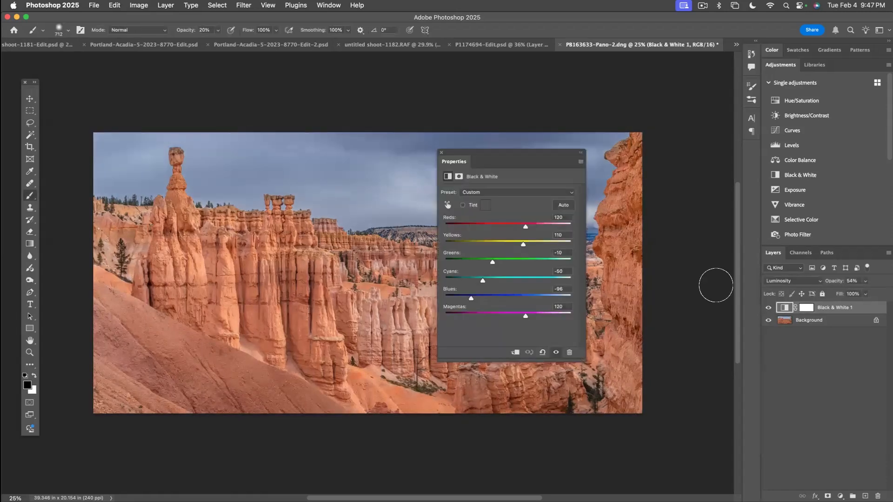
left_click(494, 195)
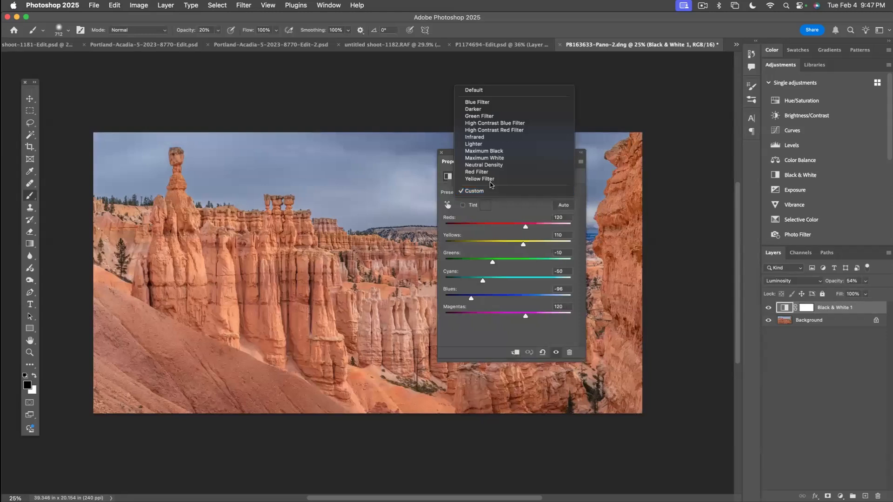
left_click(491, 178)
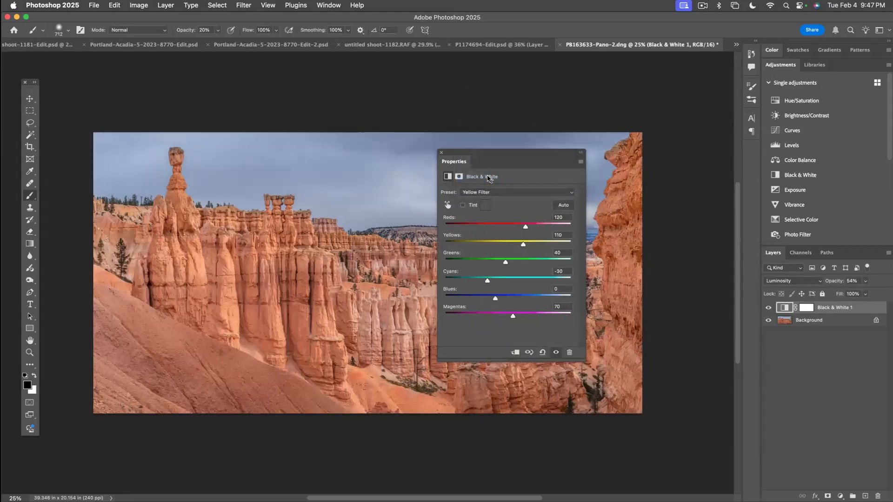
left_click(516, 194)
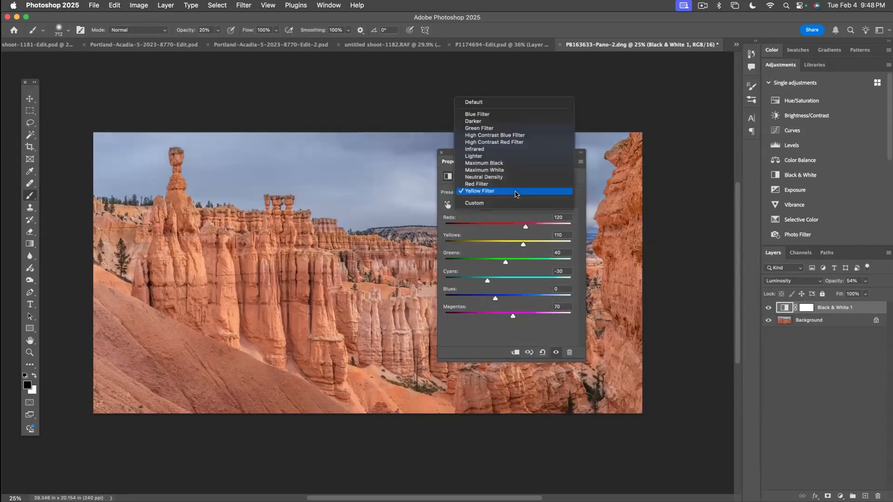
left_click(493, 149)
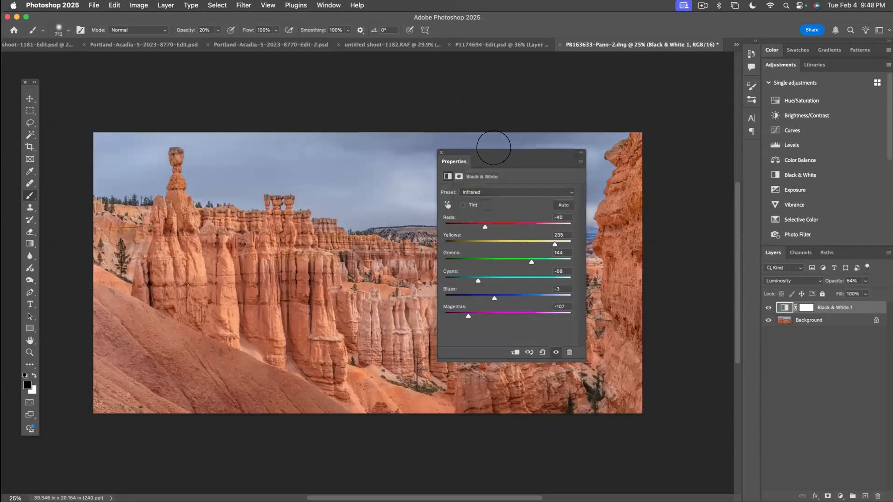
left_click(441, 153)
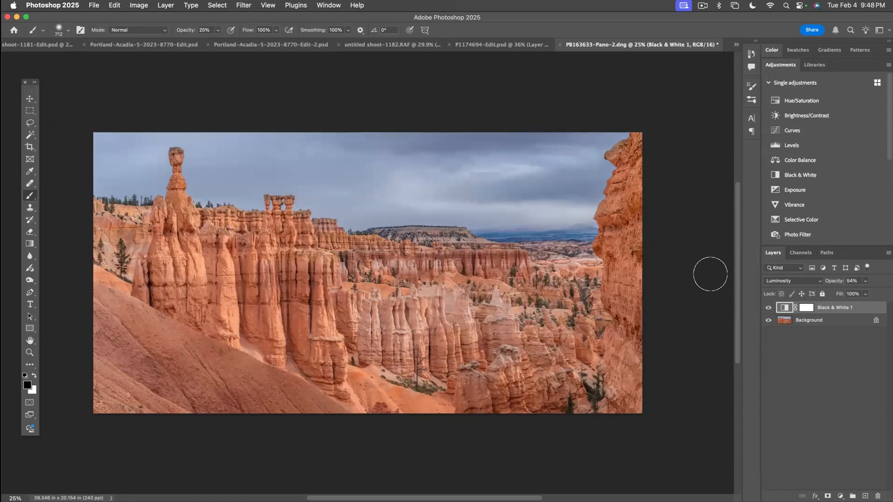
- Compare the Infrared version of the Black & White layer with the photo without it
left_click(768, 308)
left_click(769, 308)
left_click(768, 307)
left_click(768, 308)
- Select the sky on the Background layer and invert the selection to the canyon, undoing the accidental colour inversion
left_click(785, 321)
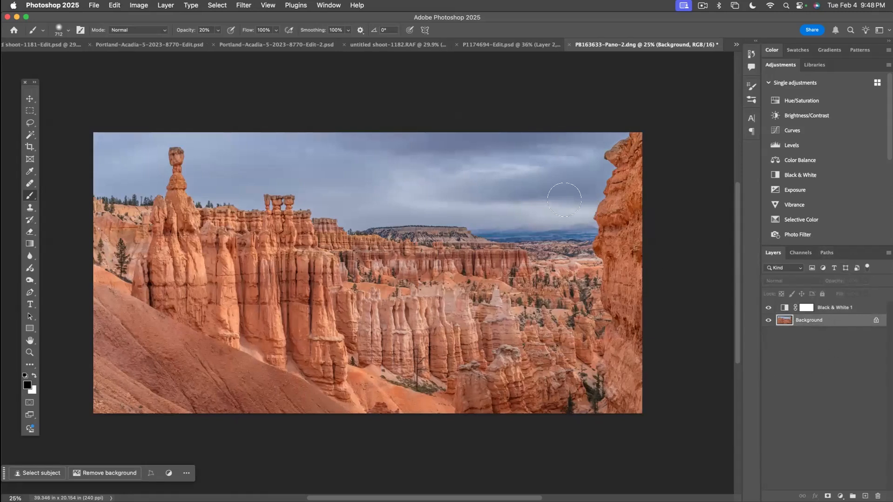
left_click(217, 5)
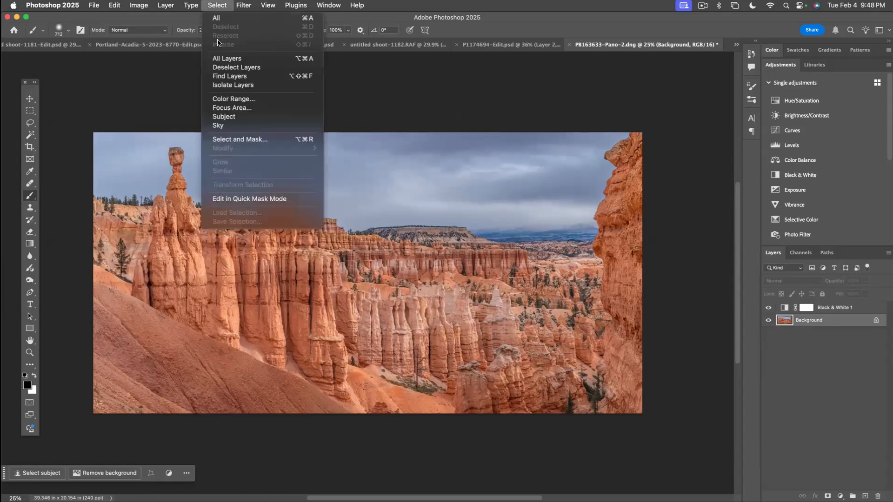
left_click(231, 126)
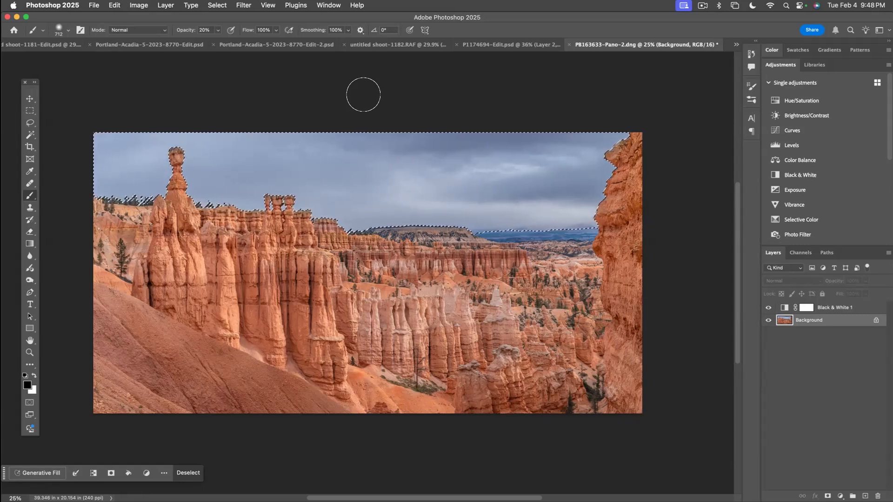
key("super+i")
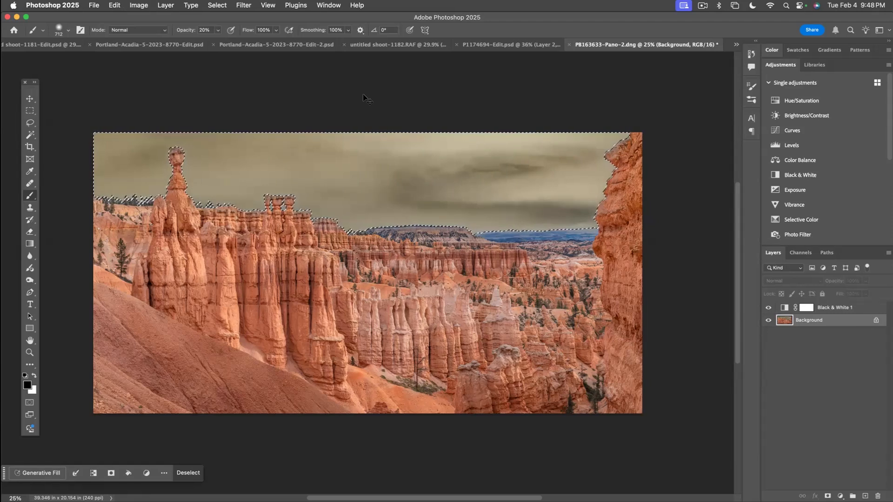
key("super+z")
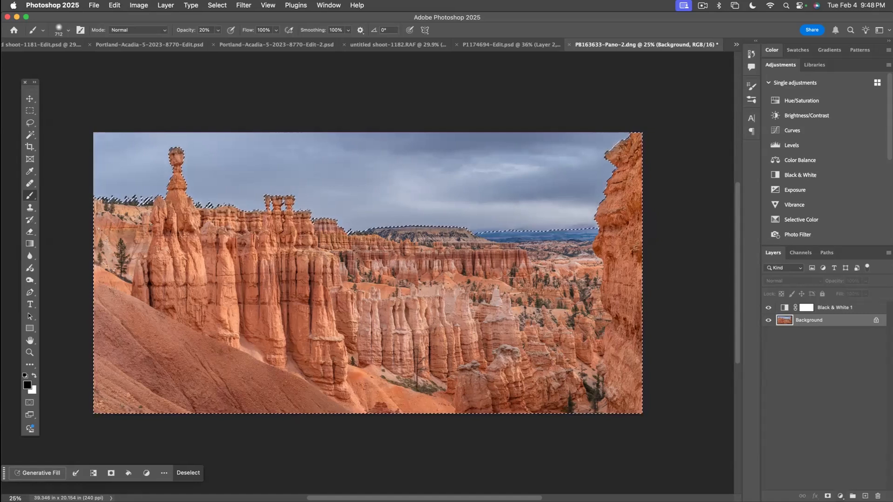
- Add a Color Balance adjustment for the selected canyon, with midtones at +4 cyan-red, +6 magenta-green and +12 yellow-blue
left_click(840, 496)
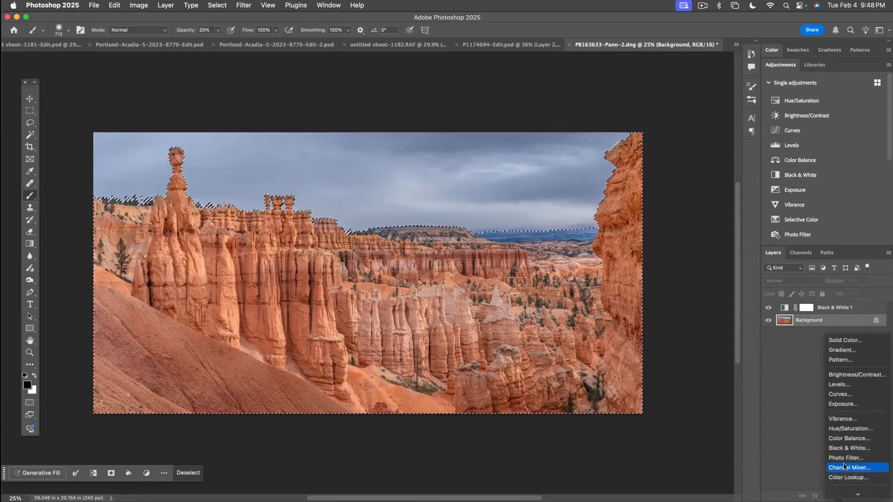
left_click(848, 438)
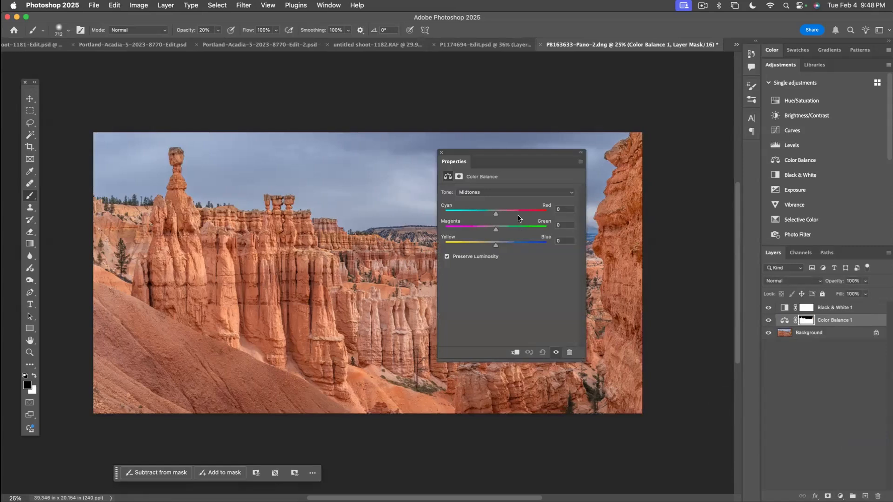
left_click_drag(495, 215, 501, 243)
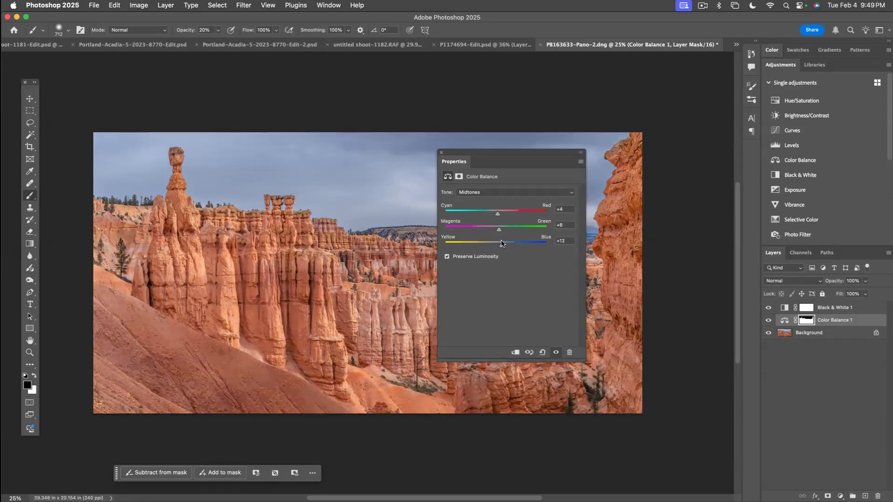
- Set the Color Balance highlights to -9 cyan-red, -5 magenta-green and -12 yellow-blue
left_click(495, 192)
left_click(497, 204)
left_click_drag(495, 215, 492, 214)
left_click_drag(497, 230, 490, 246)
- Set the Color Balance shadows to +8 cyan-red, +2 magenta-green and -7 yellow-blue
left_click(488, 193)
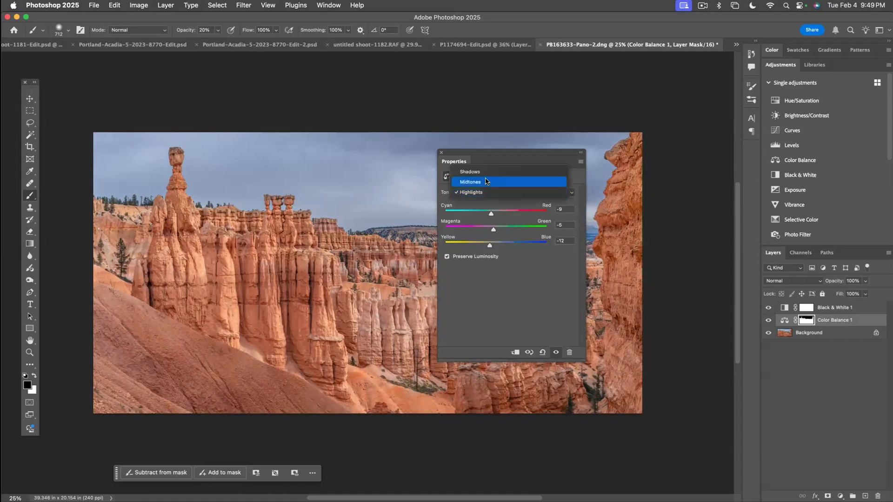
left_click(485, 172)
left_click_drag(494, 214, 491, 246)
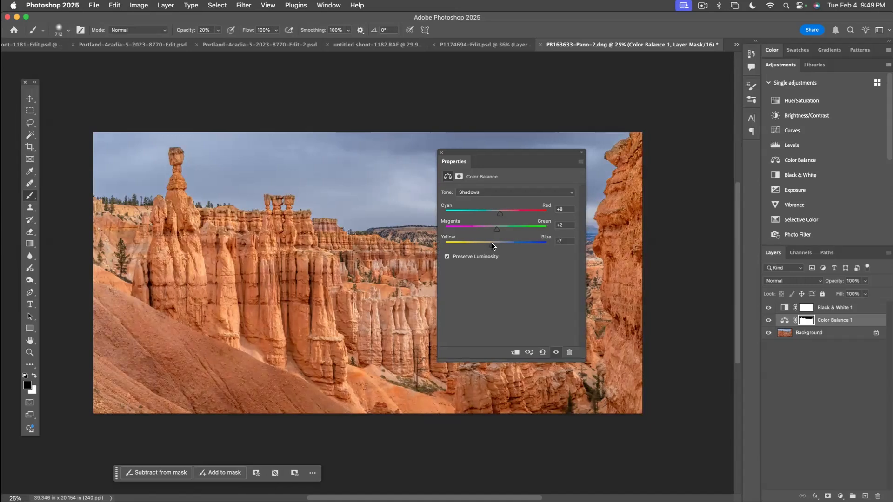
- Add a Curves adjustment above the Color Balance layer, lowering the shadows slightly and raising midtones from 127 to 137 and highlights from 192 to 207
left_click(441, 152)
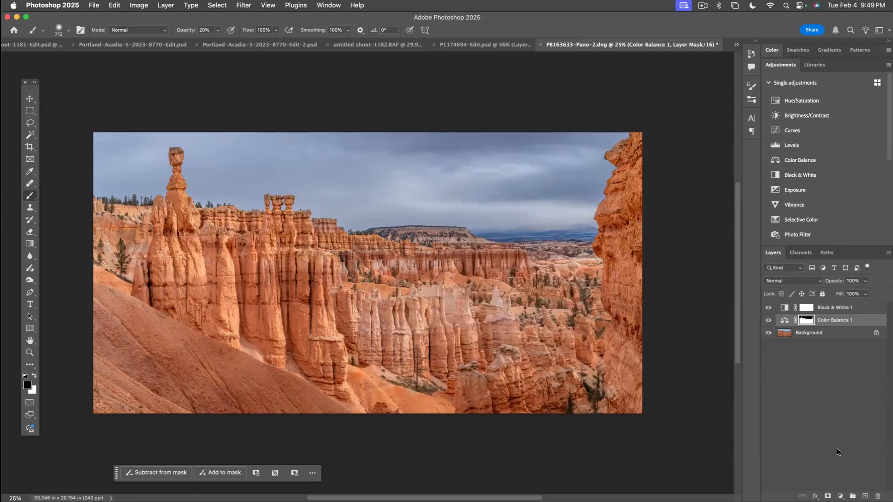
left_click(840, 496)
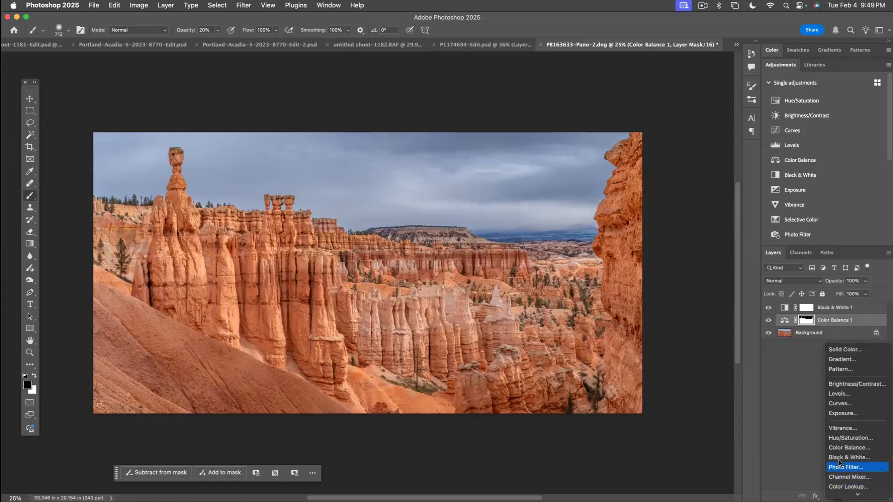
left_click(837, 404)
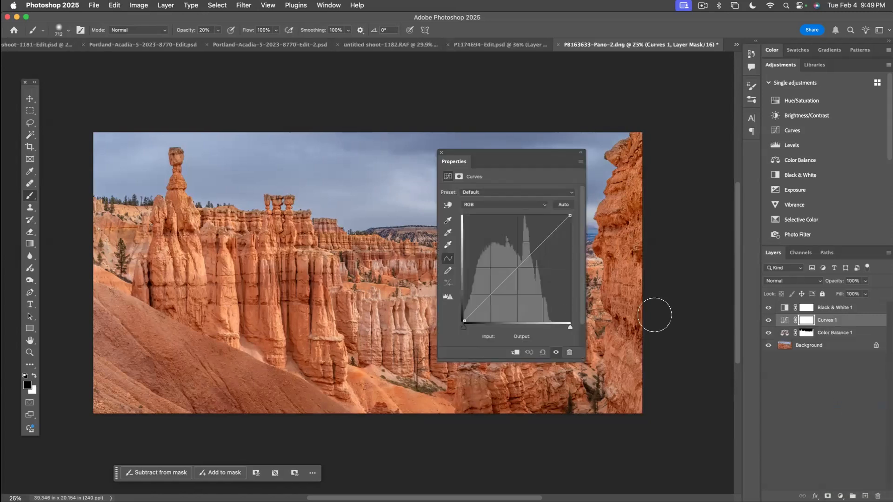
mouse_move(516, 268)
left_mouse_down()
mouse_move(516, 255)
mouse_move(516, 262)
left_mouse_up()
left_click_drag(490, 292, 490, 296)
left_click_drag(544, 238, 544, 234)
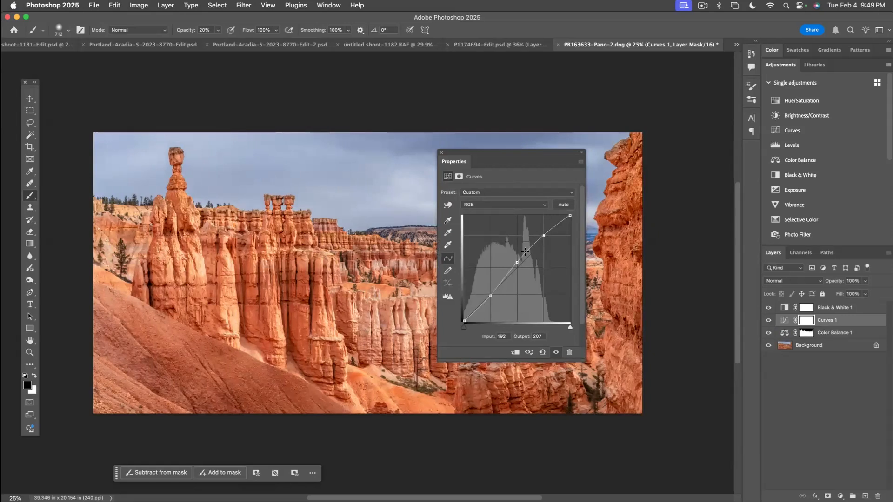
left_click_drag(516, 261, 516, 263)
- Reduce the Curves layer's opacity to 47% and compare the image with that layer hidden and shown
left_click(865, 281)
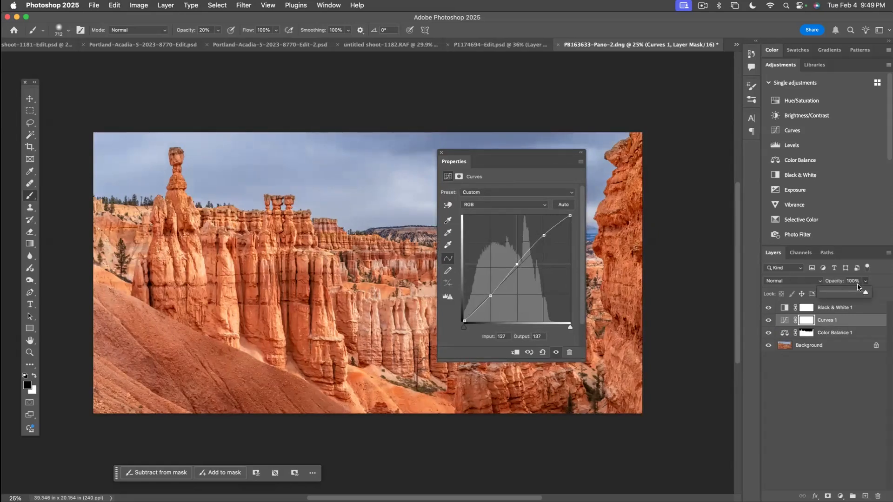
left_click_drag(850, 294, 843, 295)
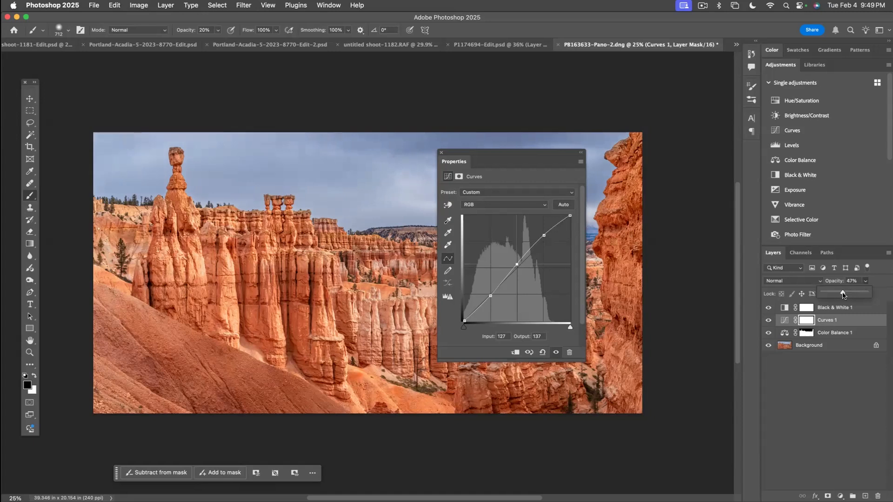
left_click(454, 164)
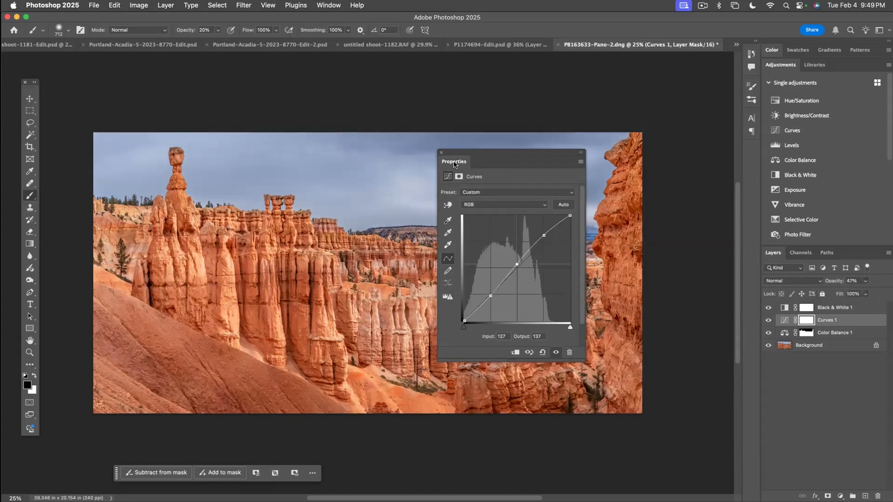
left_click(441, 153)
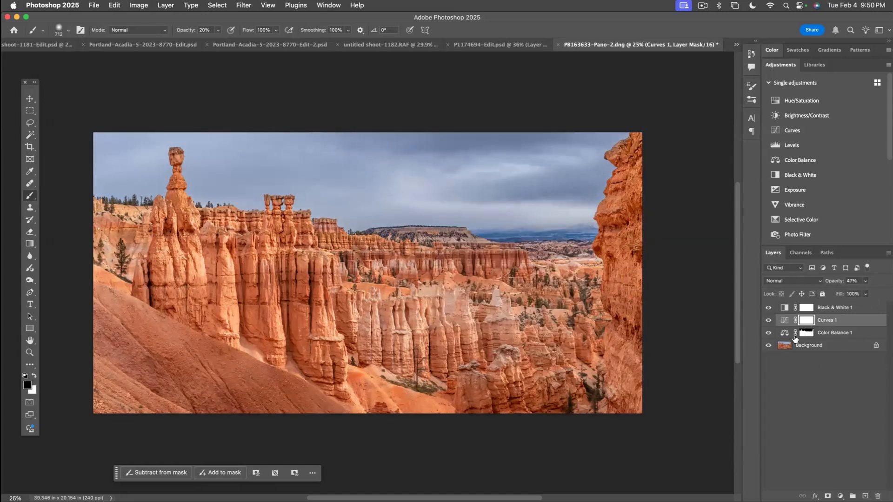
left_click(768, 322)
left_click(768, 321)
- Add a Brightness/Contrast adjustment above the Curves layer with brightness 9 and contrast 15
left_click(840, 496)
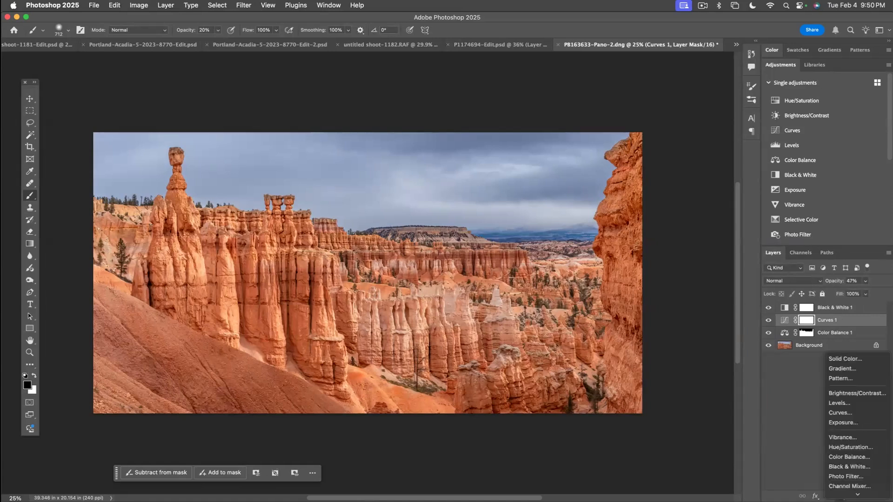
left_click(845, 384)
mouse_move(517, 234)
left_mouse_down()
mouse_move(526, 233)
mouse_move(512, 219)
left_mouse_up()
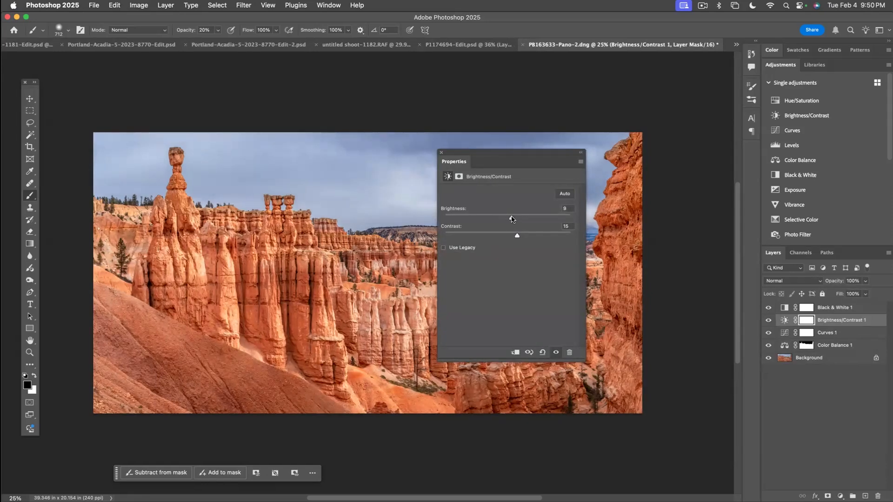
left_click(440, 152)
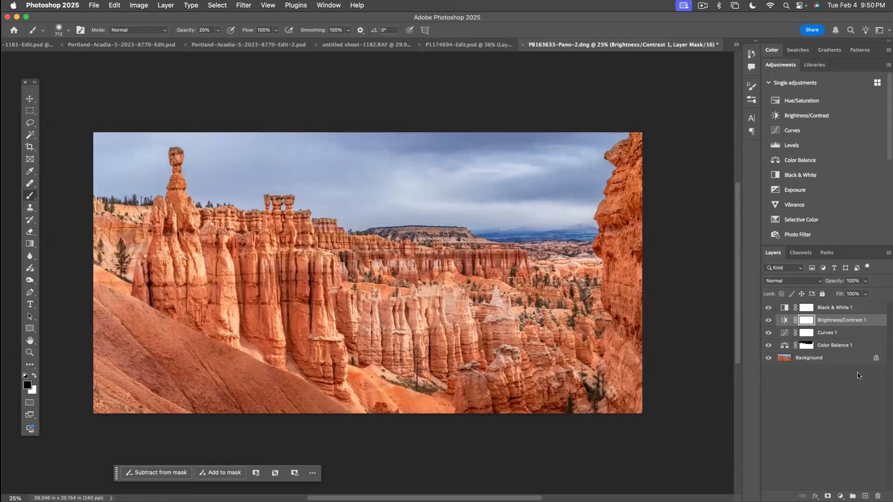
- Inspect the Color Balance layer's mask and copy it onto the Brightness/Contrast layer
left_click(806, 348, "alt")
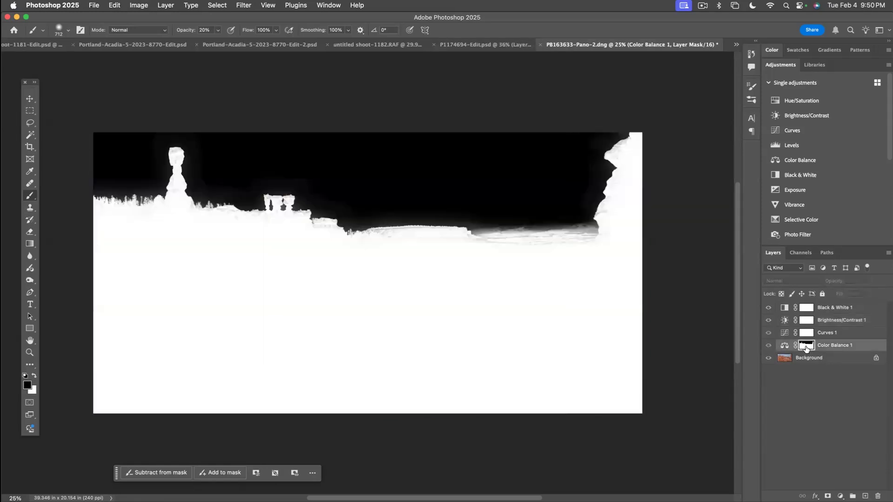
left_click(806, 346, "alt")
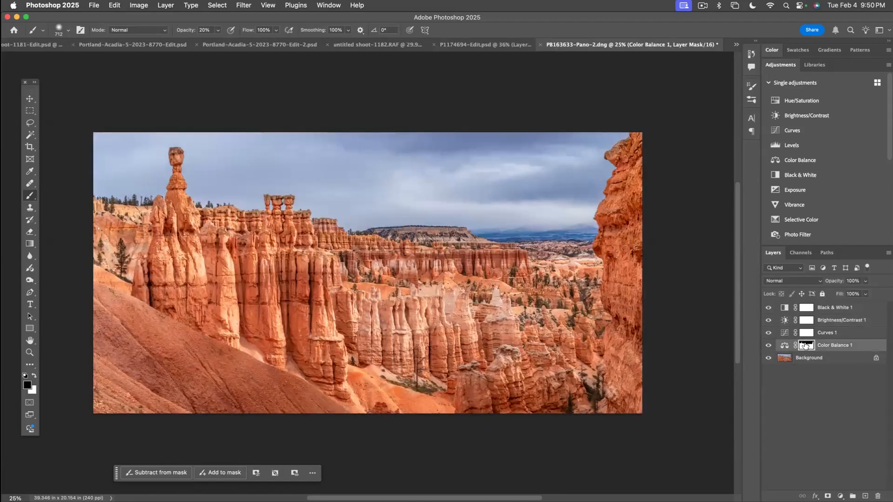
left_click_drag(806, 347, 808, 321)
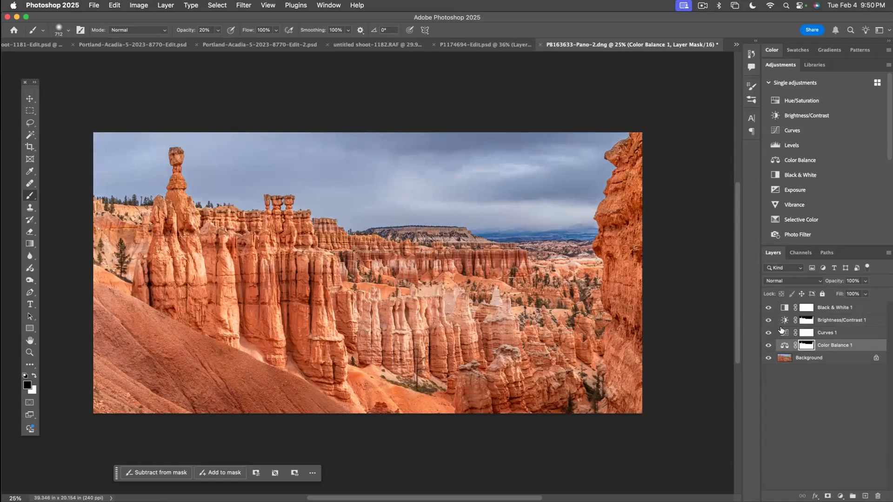
- Compare the panorama with and without the adjustment layers and review the Color Balance midtone settings
mouse_move(768, 307)
left_mouse_down()
mouse_move(768, 345)
mouse_move(768, 309)
left_mouse_up()
double_click(784, 346)
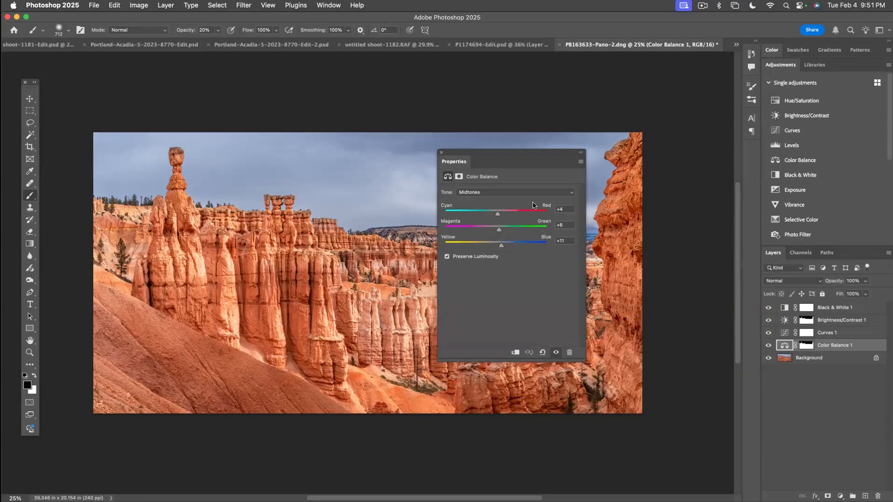
left_click(524, 193)
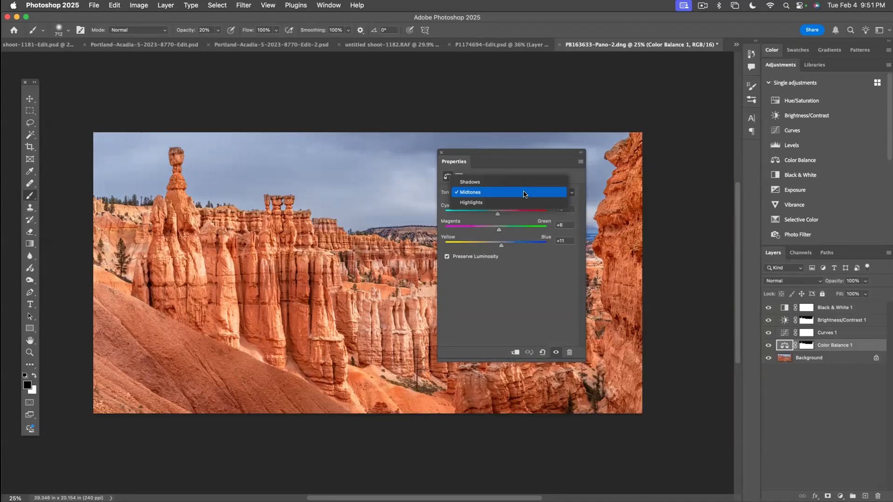
left_click(492, 159)
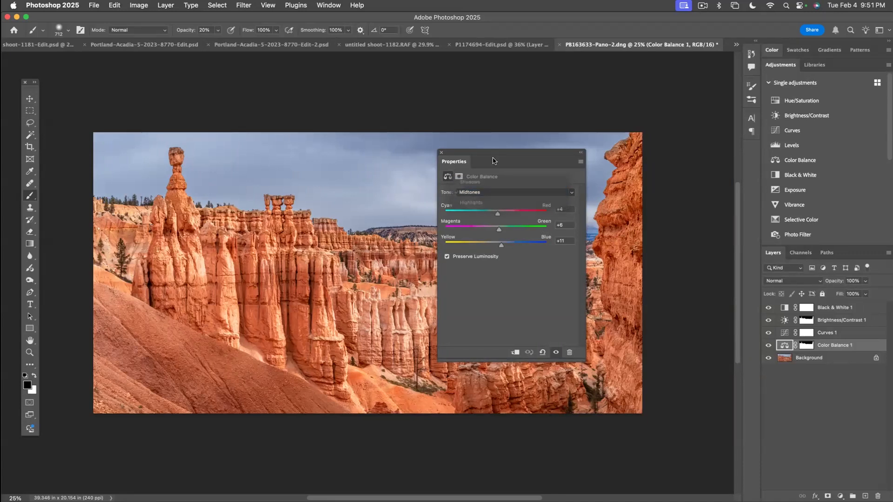
left_click(440, 153)
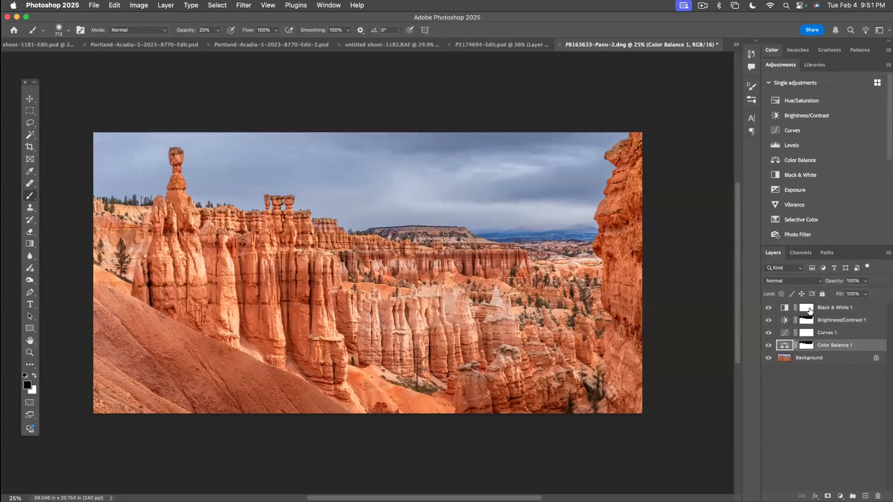
- Add a gray-filled layer above the Black & White adjustment and set its blending mode to Overlay
left_click(809, 309)
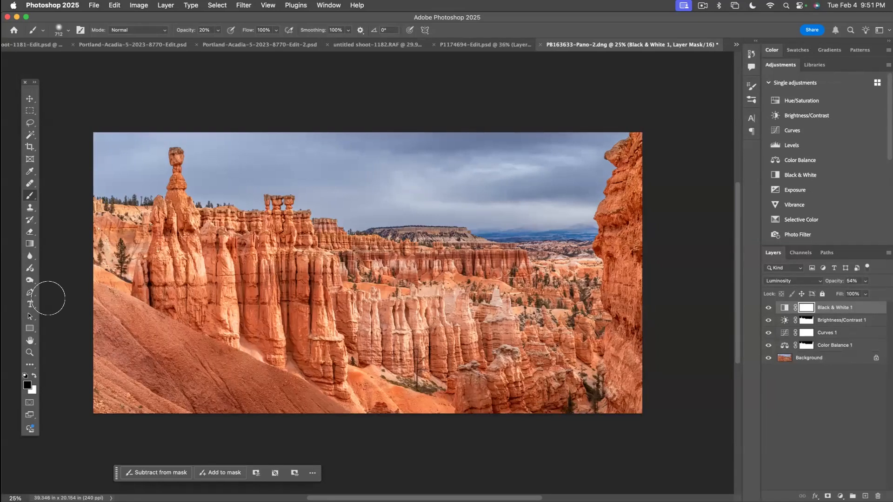
left_click(31, 281)
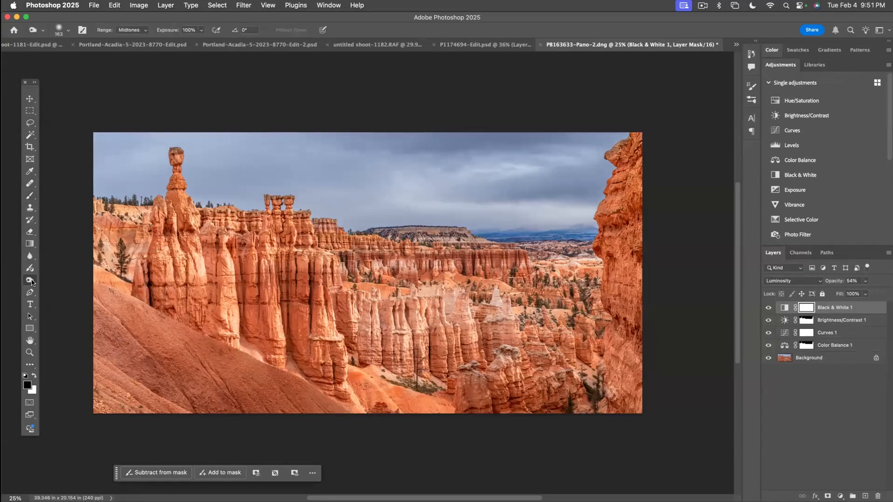
scroll(32, 282, "left", 1)
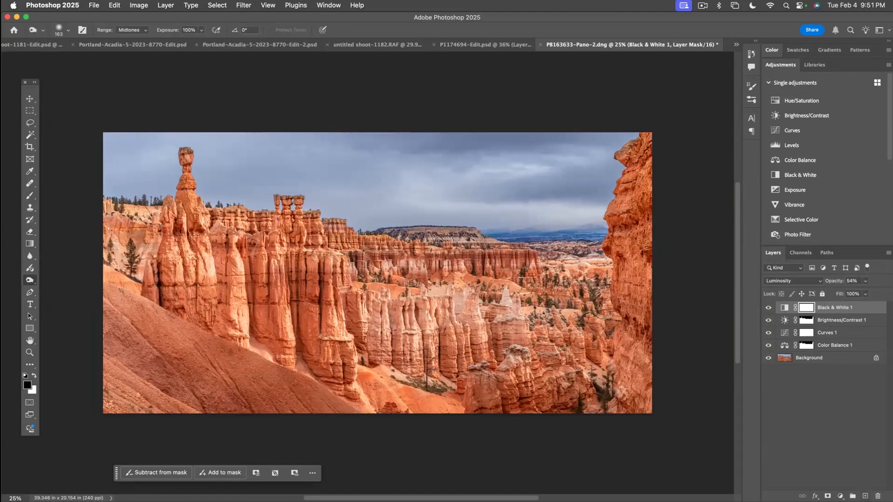
left_click(865, 496)
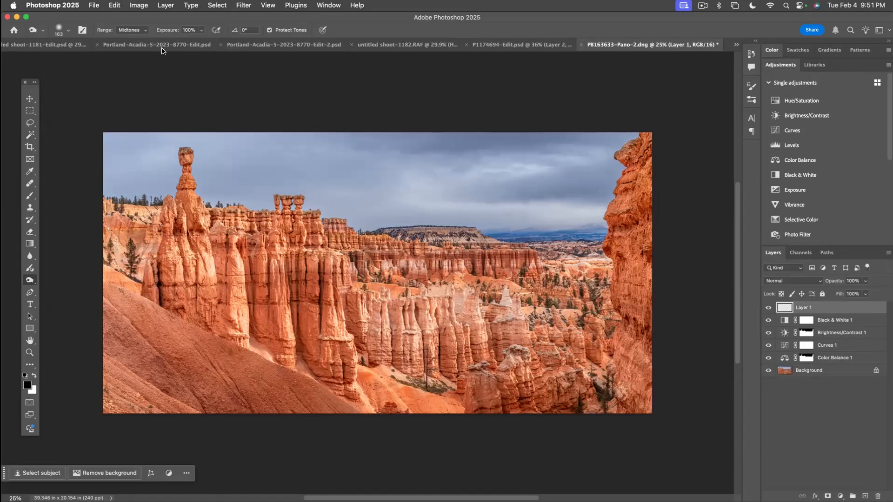
left_click(112, 5)
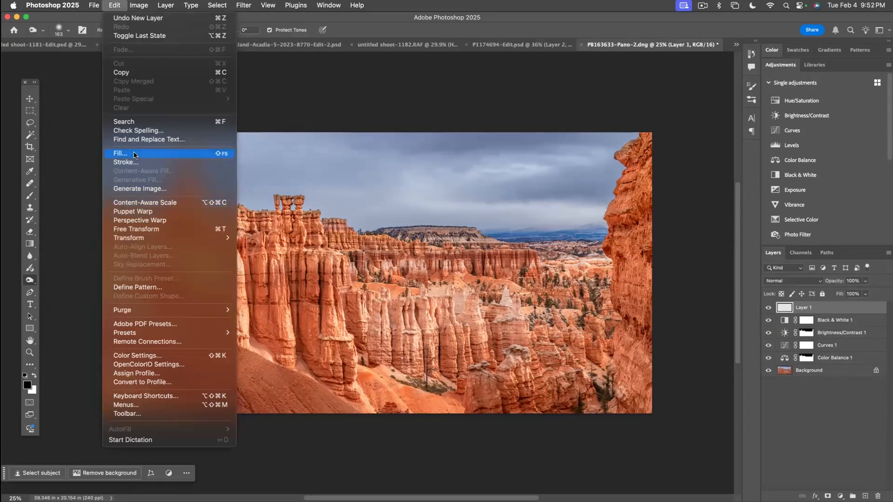
key("Escape")
key("i")
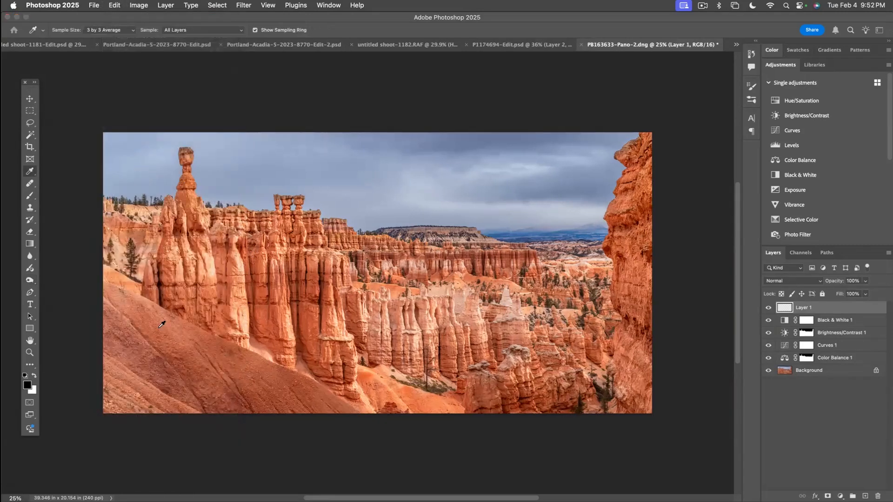
left_click(200, 351)
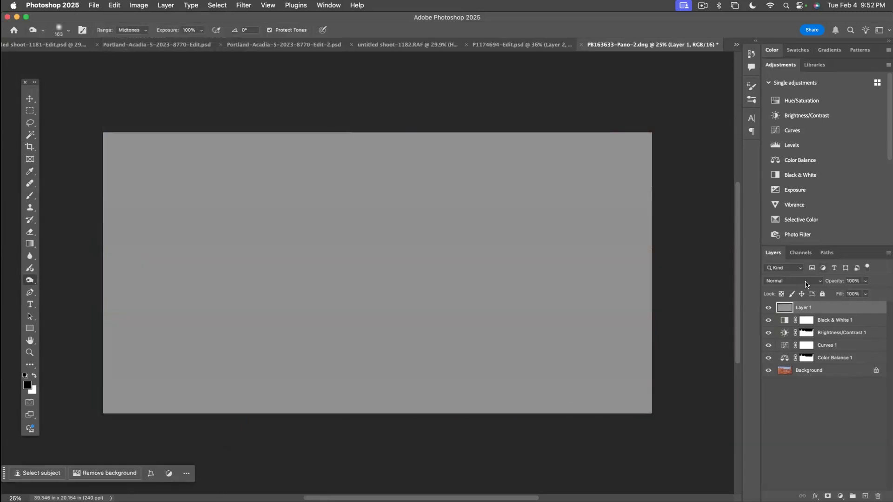
left_click(806, 281)
left_click(778, 418)
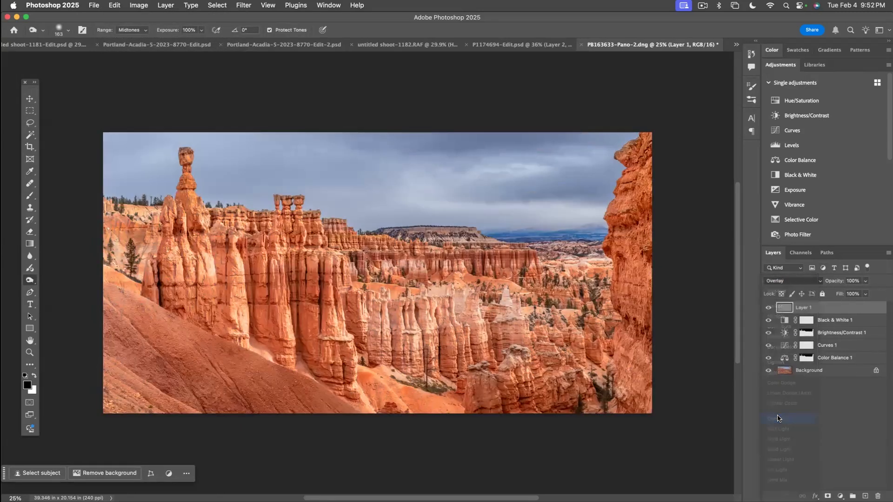
- Burn the bottom-left slope, the distant canyon on the right and the rocks at the left edge with a large black brush, lowering its opacity to 10%
key("b")
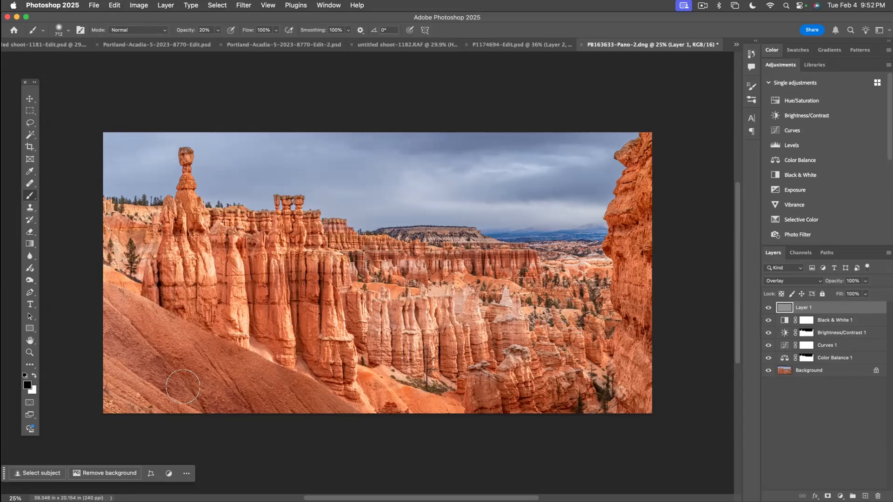
left_click_drag(174, 382, 228, 379)
key("1")
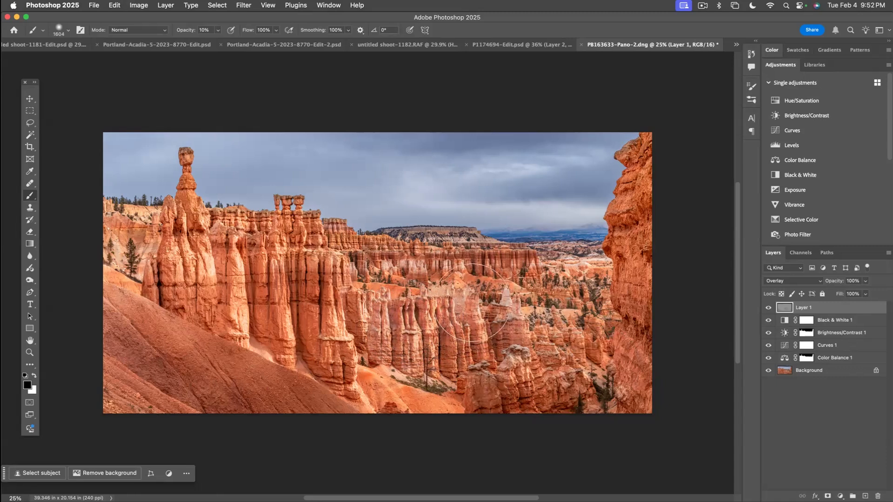
right_click(577, 270)
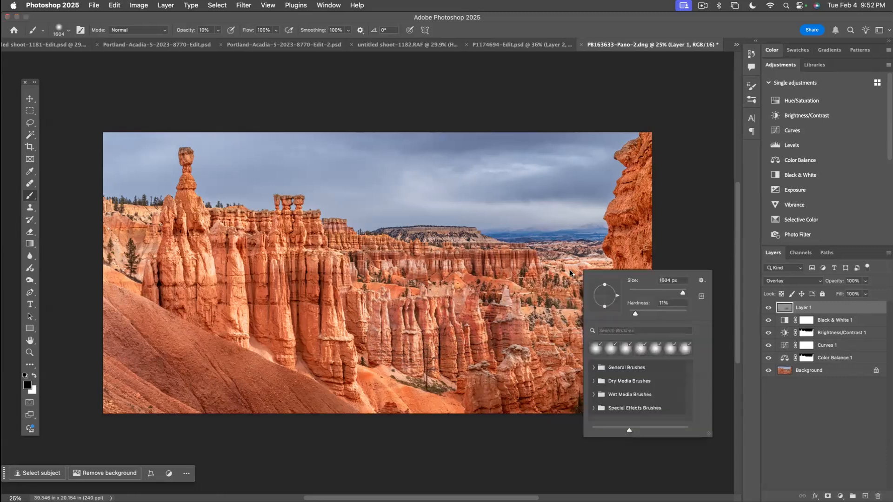
key("Escape")
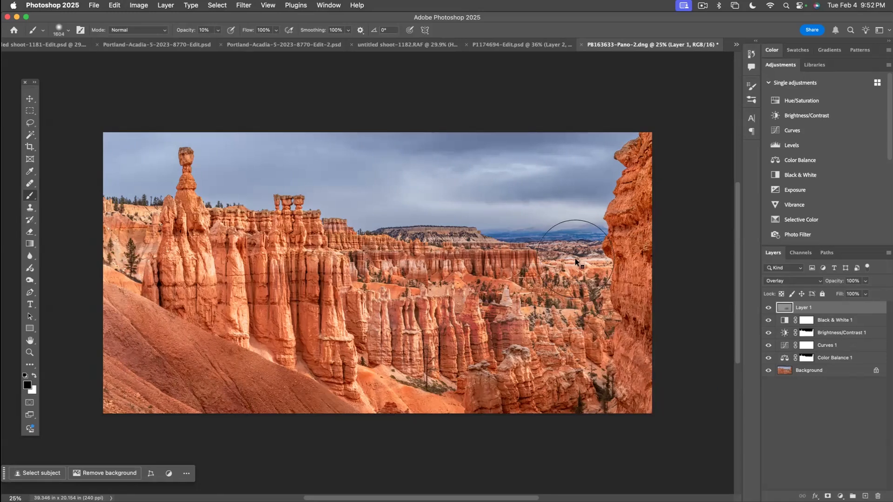
mouse_move(570, 254)
left_mouse_down()
mouse_move(548, 254)
mouse_move(568, 264)
mouse_move(546, 263)
mouse_move(580, 265)
mouse_move(541, 265)
mouse_move(573, 266)
left_mouse_up()
mouse_move(143, 232)
left_mouse_down()
mouse_move(118, 266)
mouse_move(108, 260)
mouse_move(132, 252)
mouse_move(142, 227)
mouse_move(139, 256)
mouse_move(165, 265)
left_mouse_up()
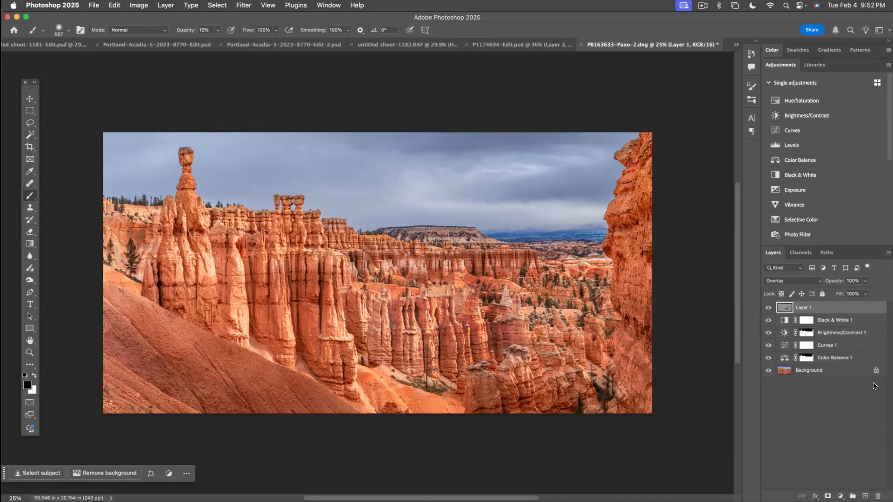
- Select the sky from the Background layer, invert the selection to the canyon and make the gray Overlay layer active again
left_click(785, 373)
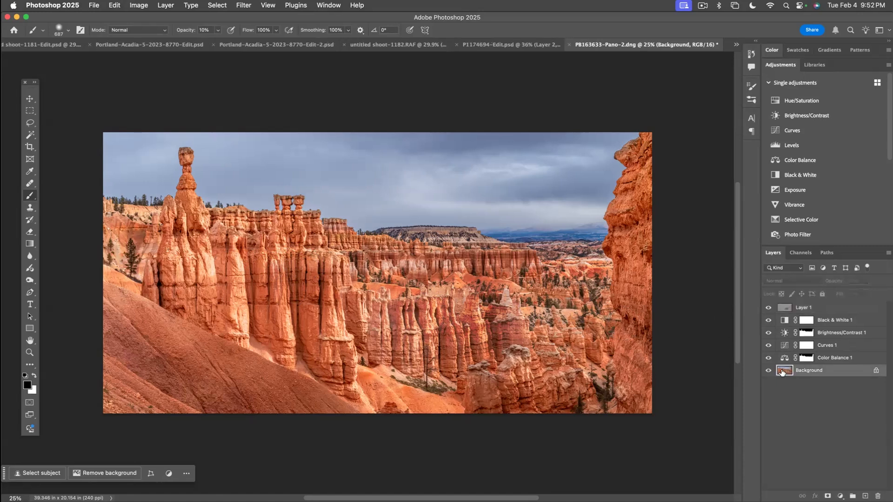
left_click(219, 4)
left_click(605, 258)
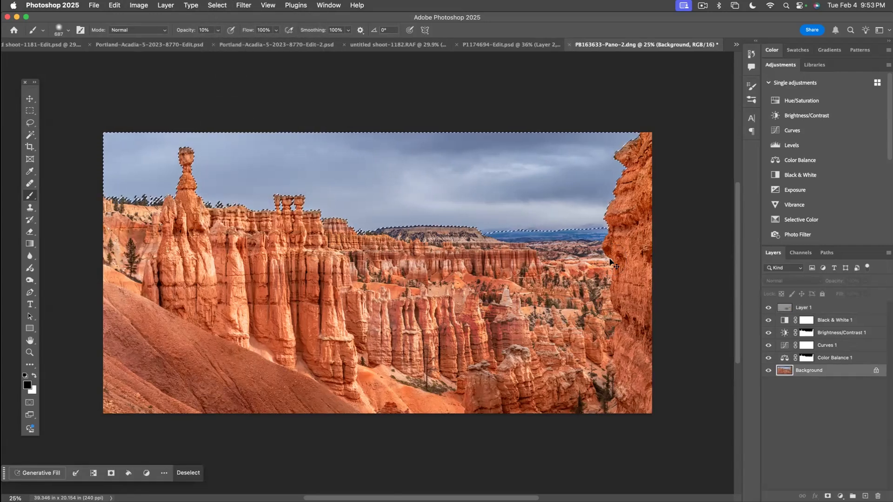
key("super+shift+i")
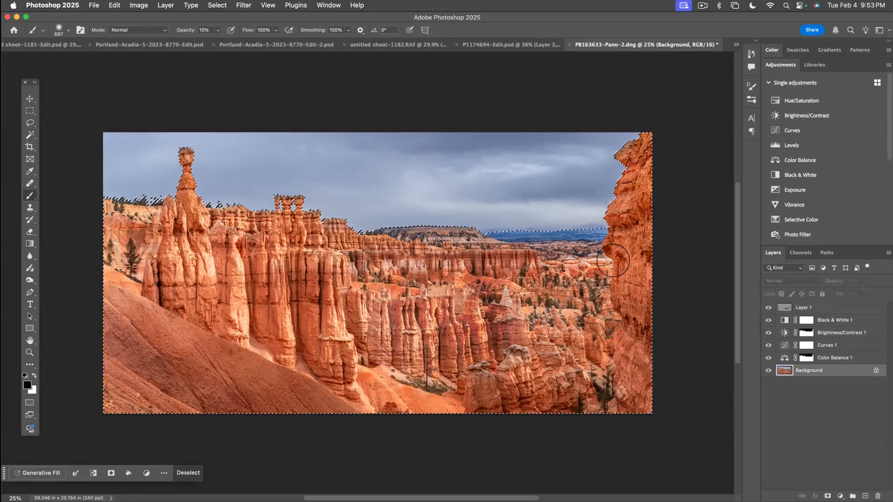
left_click(788, 309)
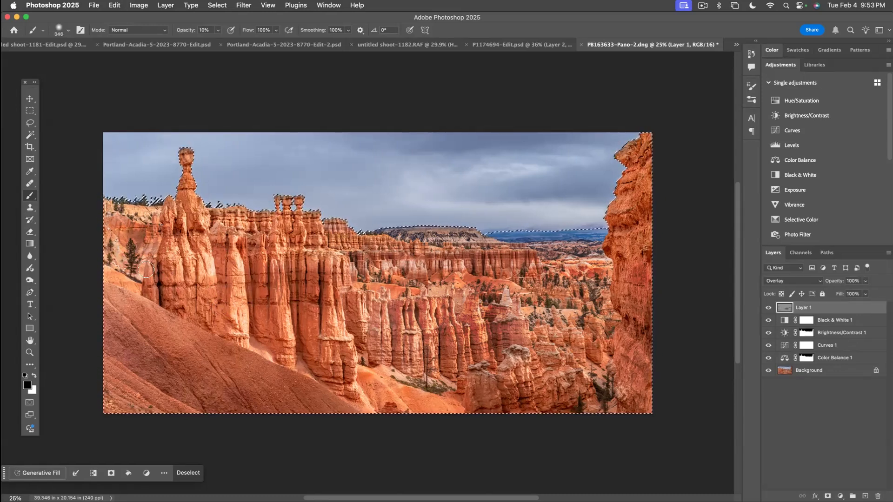
- Alternate the brush between white and black for dodging and burning the selected canyon, ending on black, and deselect the canyon
key("x")
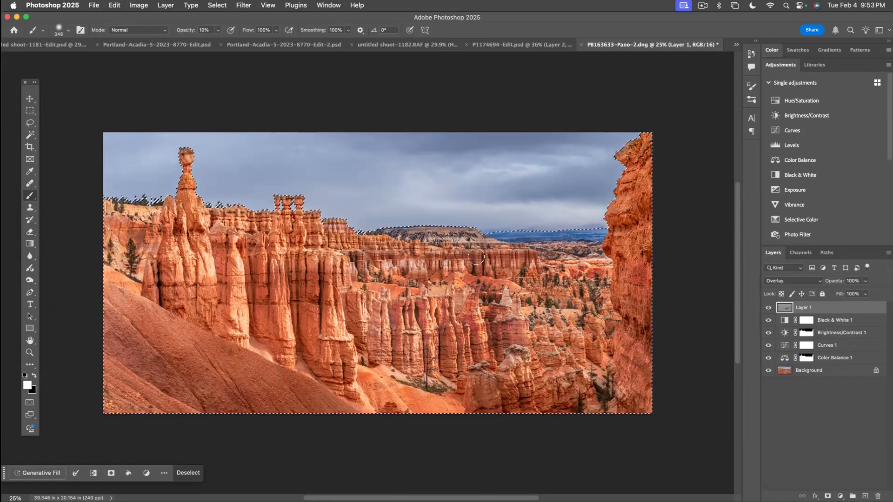
key("x")
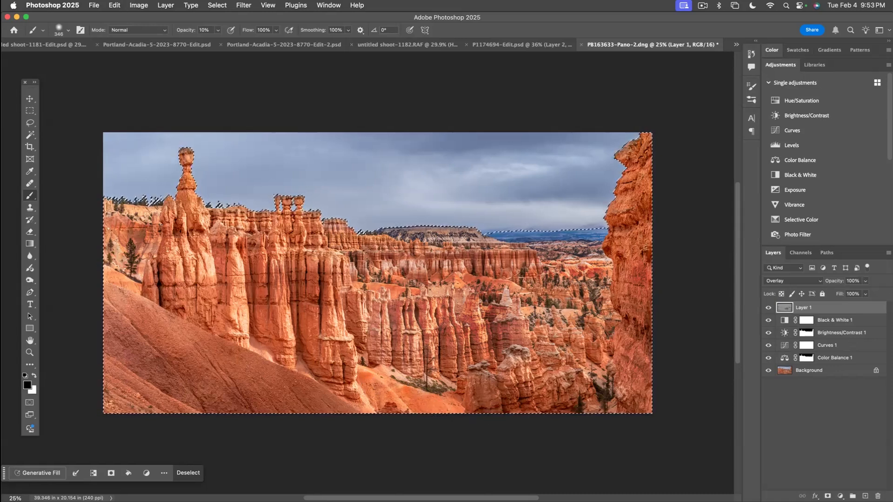
key("super+d")
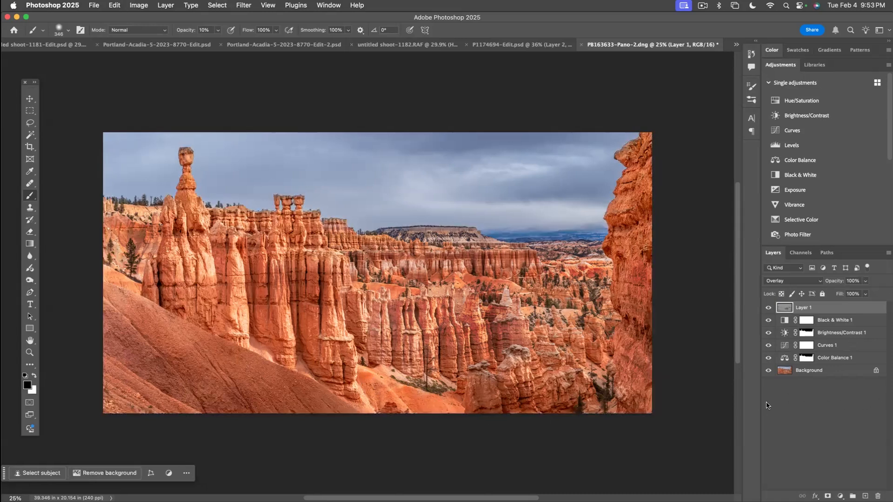
- Compare the panorama with and without the dodge-and-burn Overlay layer
left_click(769, 310)
left_click(769, 311)
left_click(769, 310)
left_click(769, 311)
left_click(769, 311)
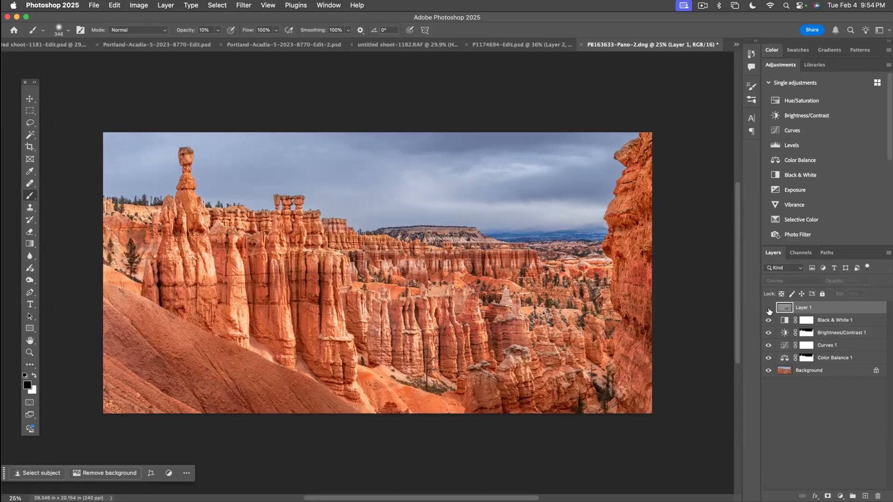
left_click(769, 310)
left_click(767, 309)
left_click(767, 309)
left_click(768, 309)
left_click(768, 309)
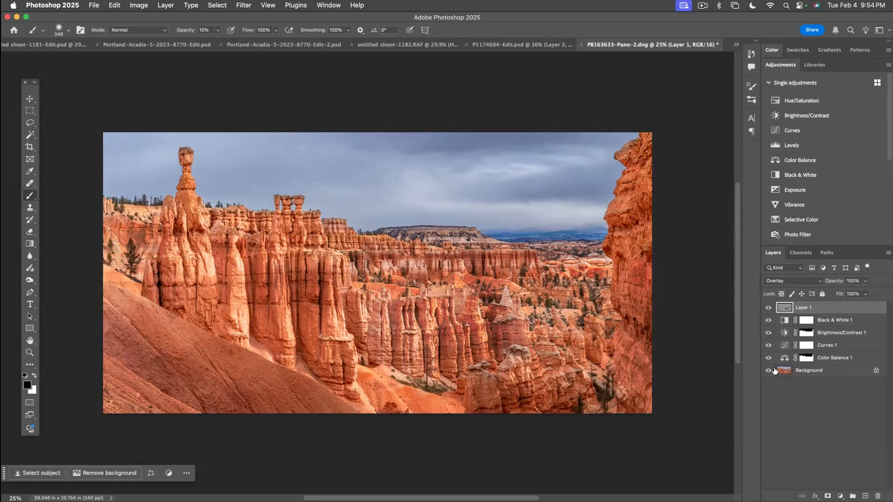
mouse_move(768, 309)
left_mouse_down()
mouse_move(769, 357)
mouse_move(770, 309)
left_mouse_up()
- Review the whole panorama in full-screen view, return to the standard view and save the edited file
key("f")
key("super+0")
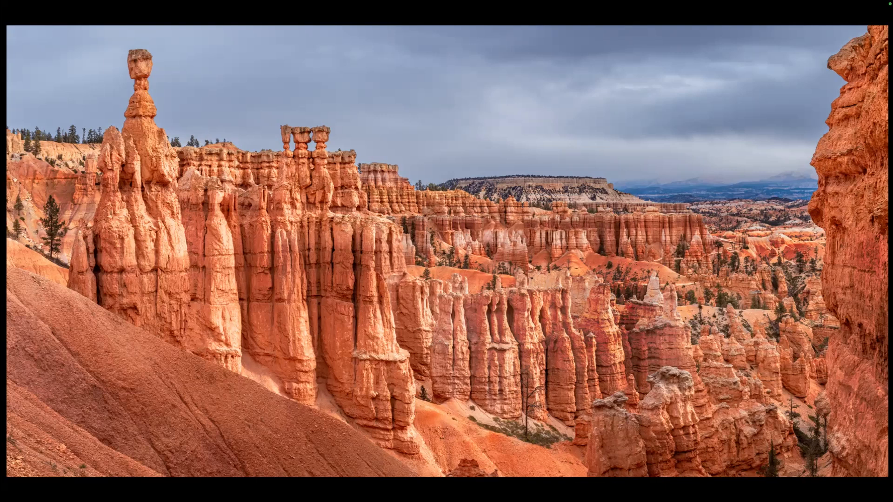
key("f")
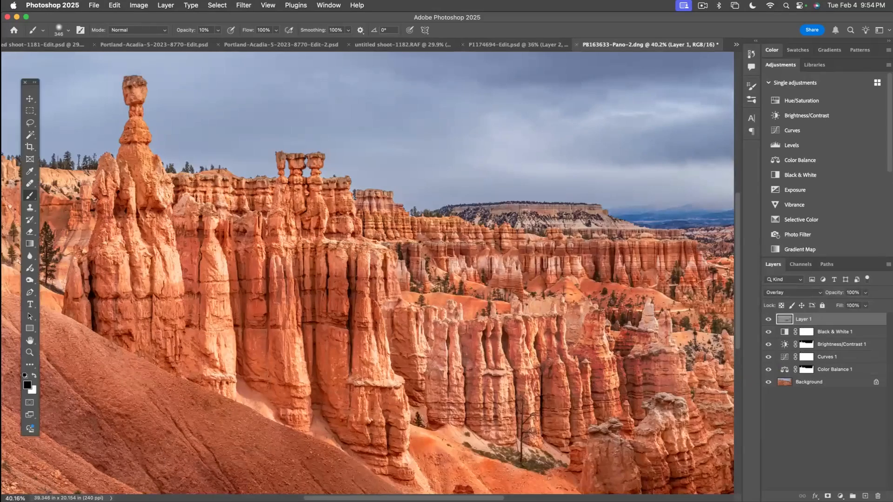
key("super+s")
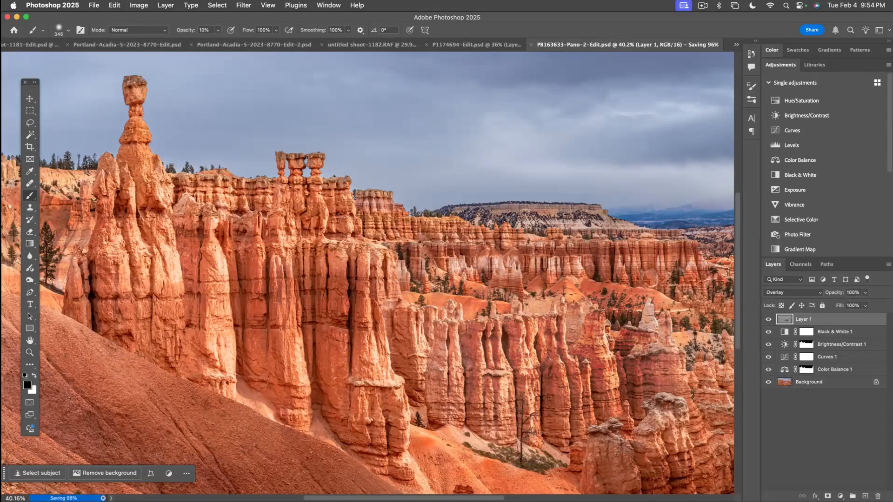
- Switch to Lightroom Classic, create a virtual copy of the waterfall photo untitled shoot-292806.orf and go to the Develop module
key("super+Tab")
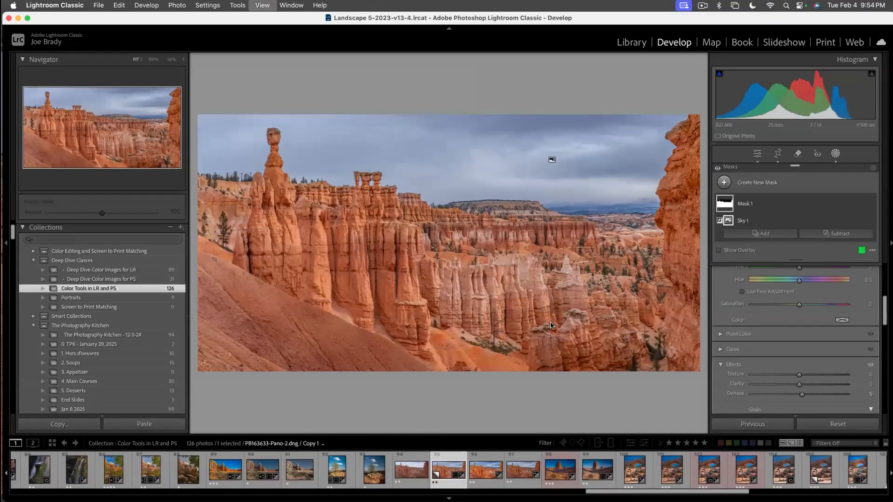
key("g")
mouse_move(749, 294)
left_mouse_down()
mouse_move(749, 379)
mouse_move(743, 93)
mouse_move(738, 288)
left_mouse_up()
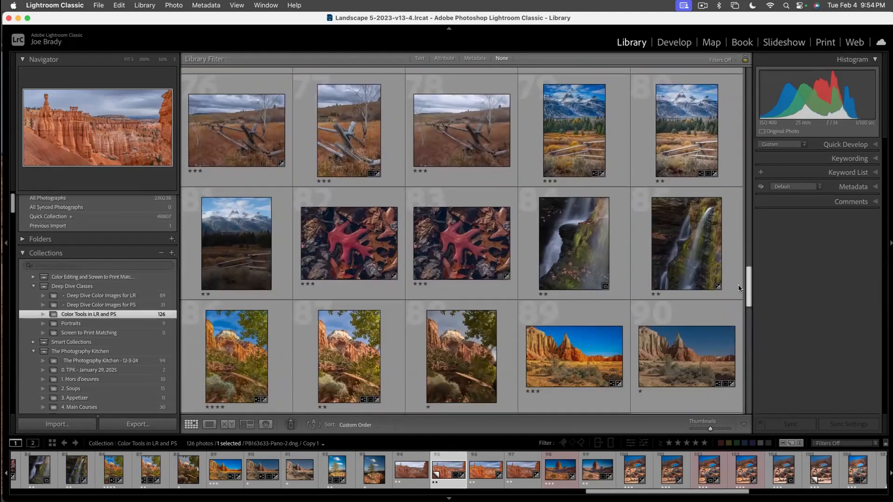
double_click(556, 235)
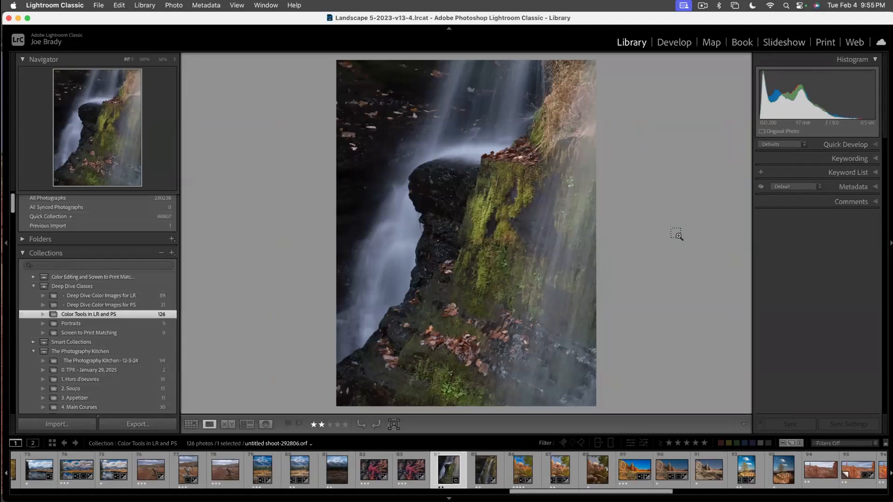
key("super+apostrophe")
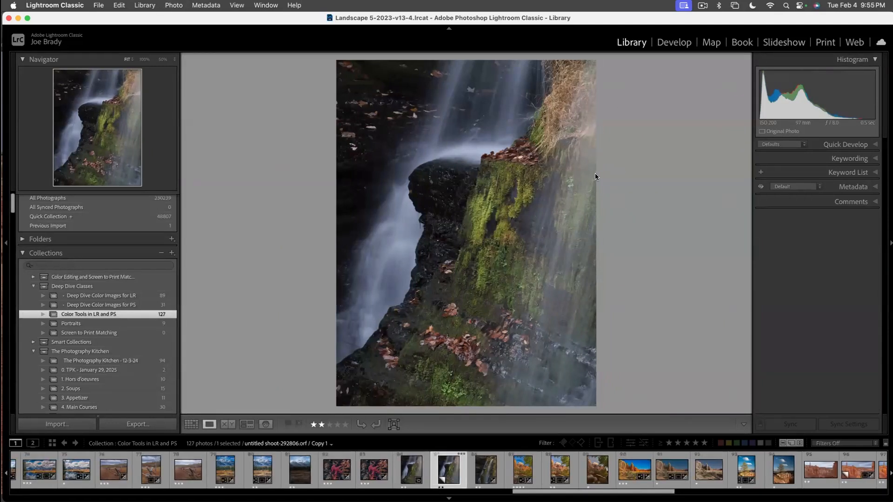
left_click(674, 43)
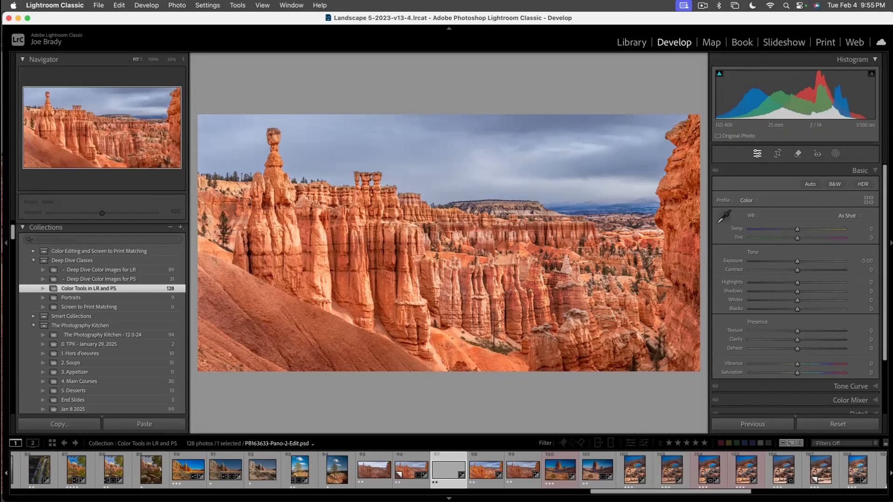
- In the Library grid, add the original two-star waterfall photo and the one-star red-rock mountain photo to the selected edited panorama
scroll(446, 470, "right", 10)
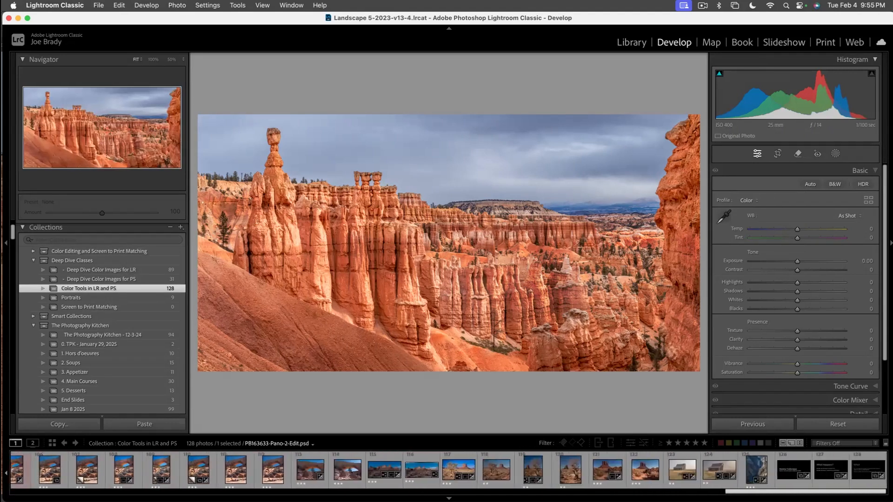
scroll(446, 470, "left", 20)
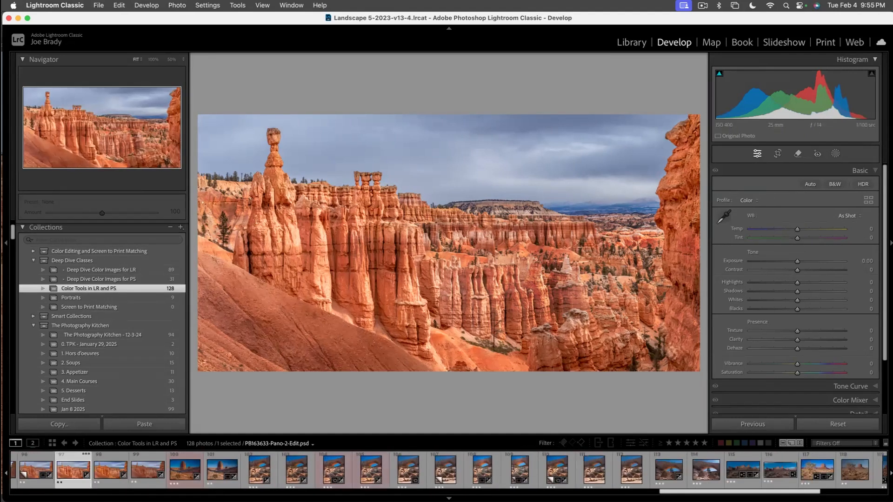
scroll(14, 486, "left", 20)
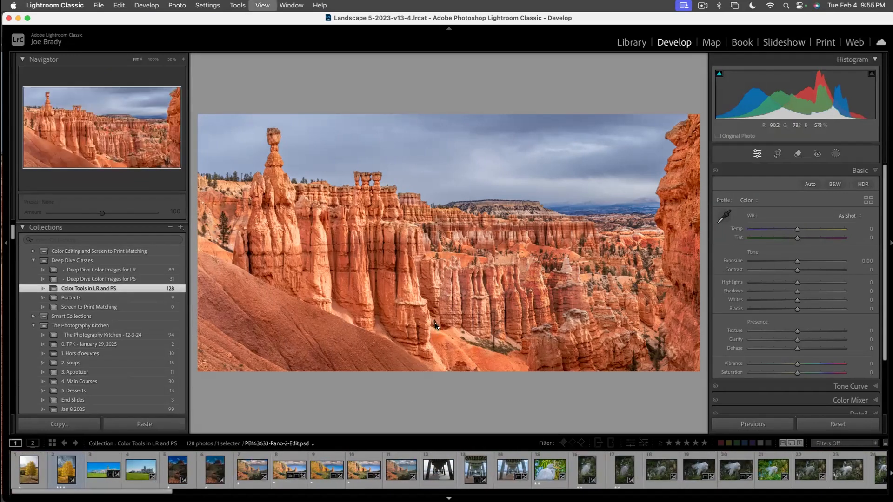
key("g")
left_click_drag(748, 312, 752, 291)
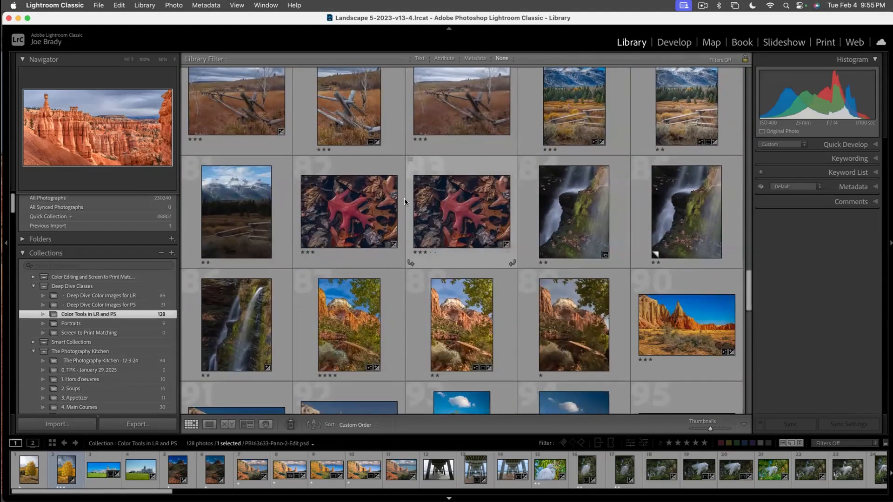
left_click(564, 209, "super")
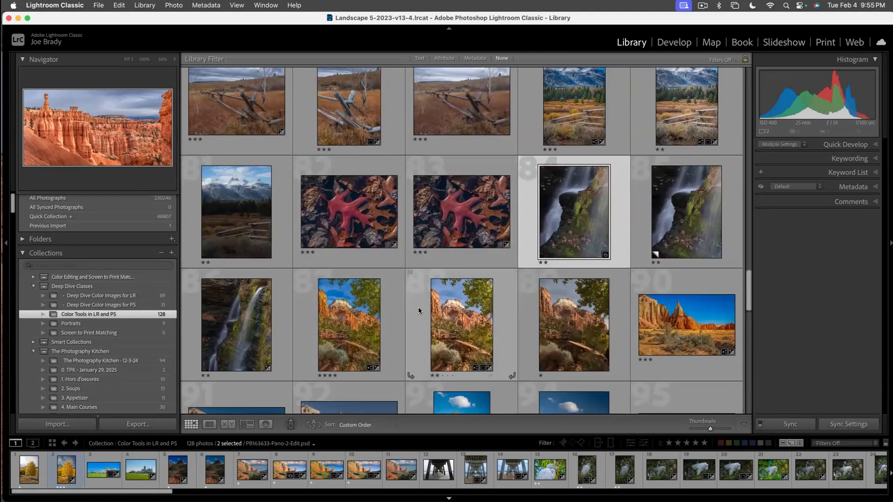
left_click(566, 315, "super")
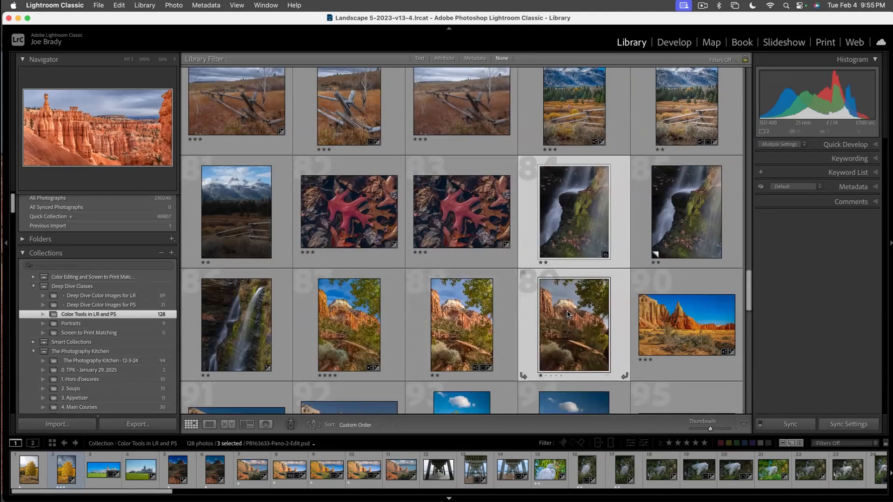
- Compare the edited panorama, the waterfall and the red-rock mountain photo in full-screen view for their light and color
key("f")
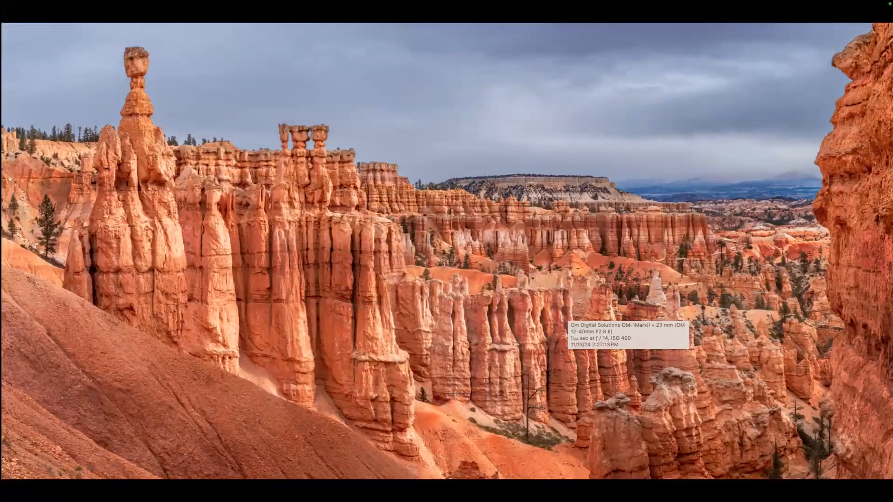
key("f")
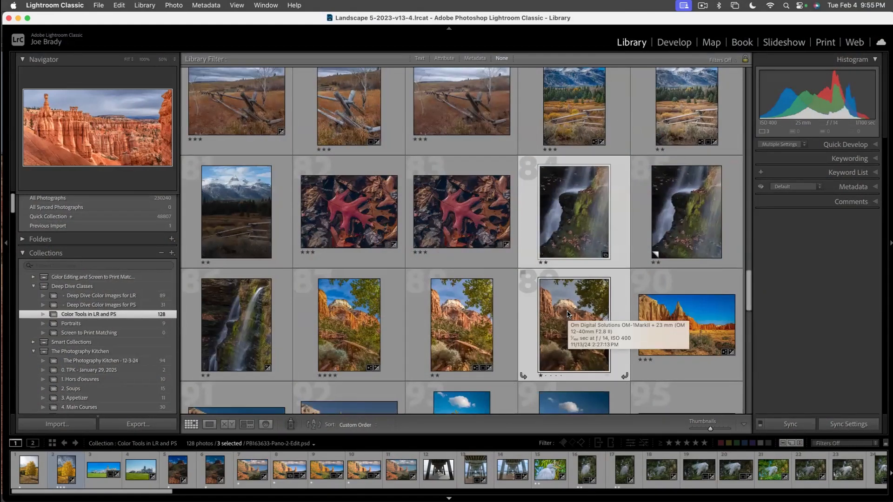
key("f")
key("Right")
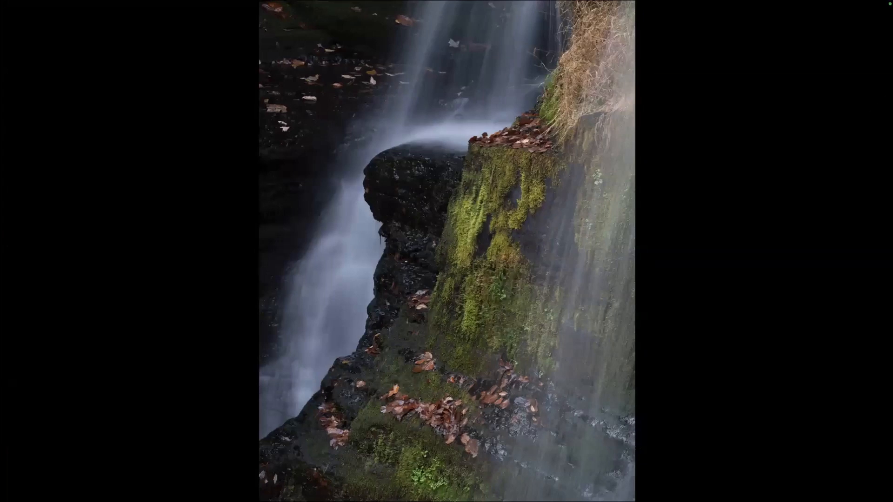
key("Right")
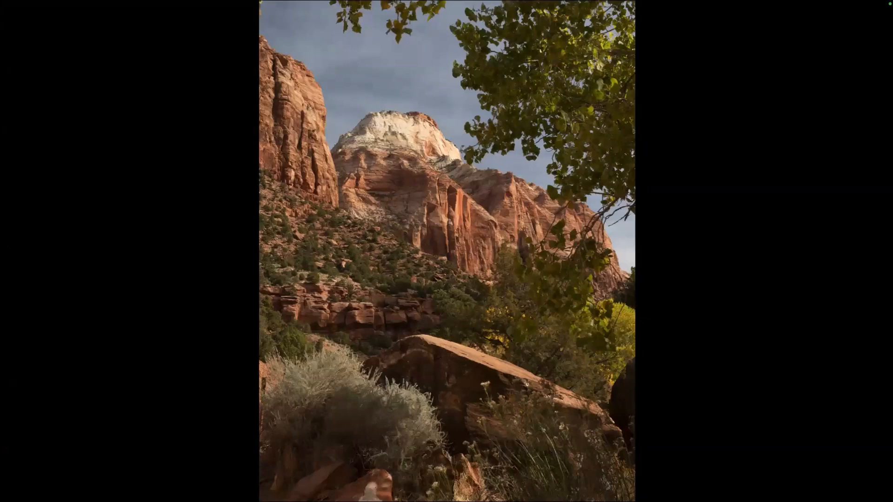
key("Right")
key("Right")
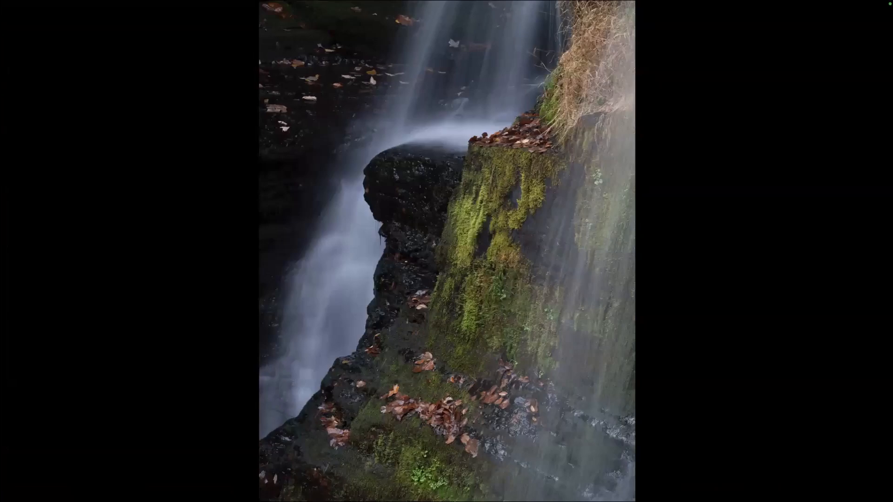
key("Right")
key("Left")
key("Right")
key("Left")
key("Right")
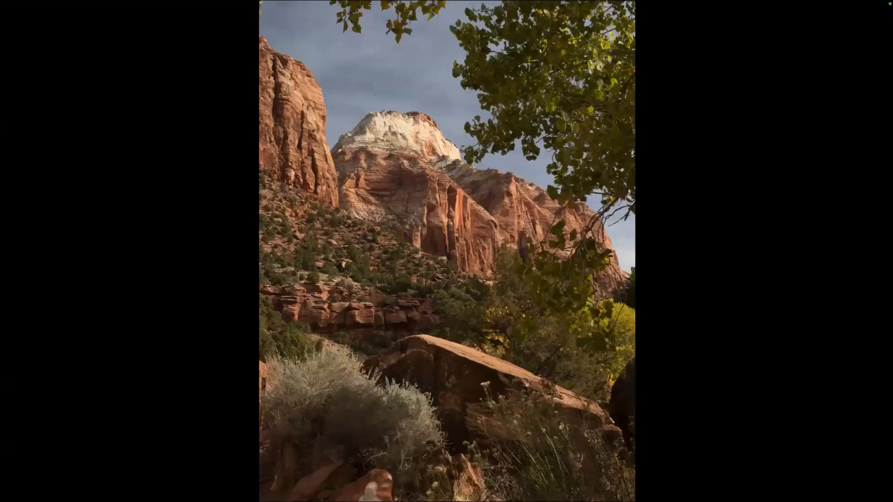
key("Left")
key("Right")
key("Escape")
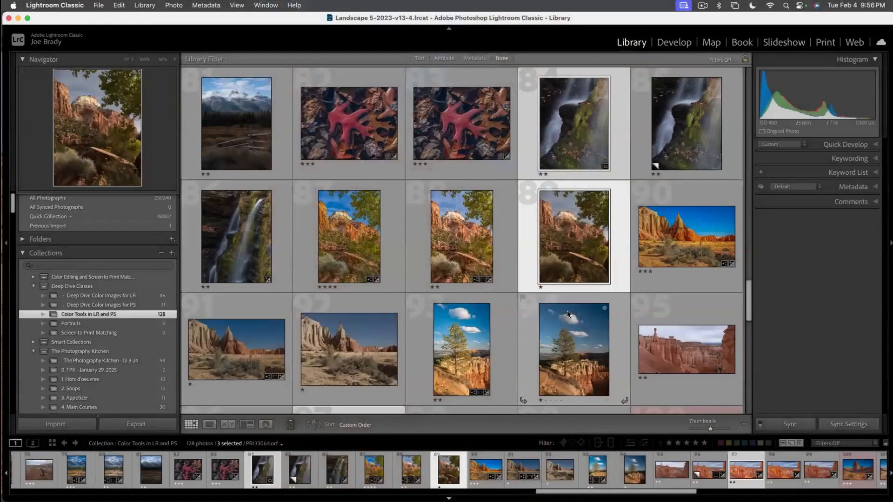
- Open the original waterfall photo untitled shoot-292806.orf in the Develop module
left_click(476, 258)
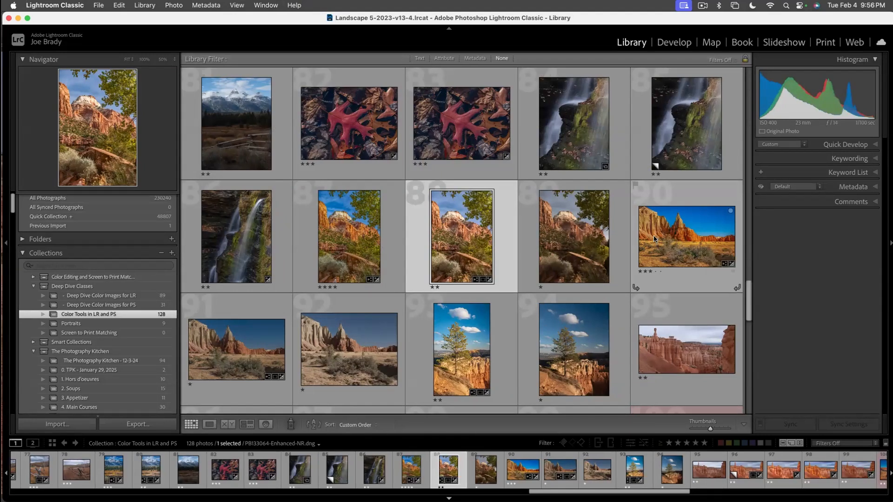
left_click(583, 138)
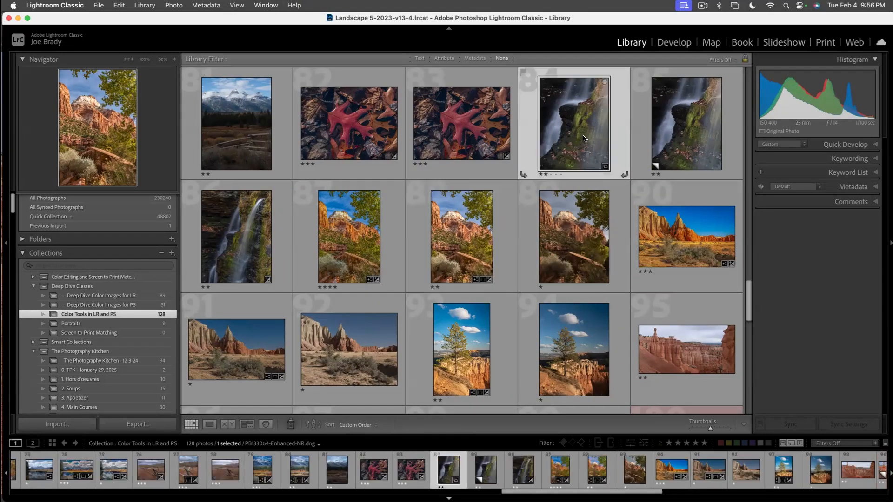
double_click(580, 143)
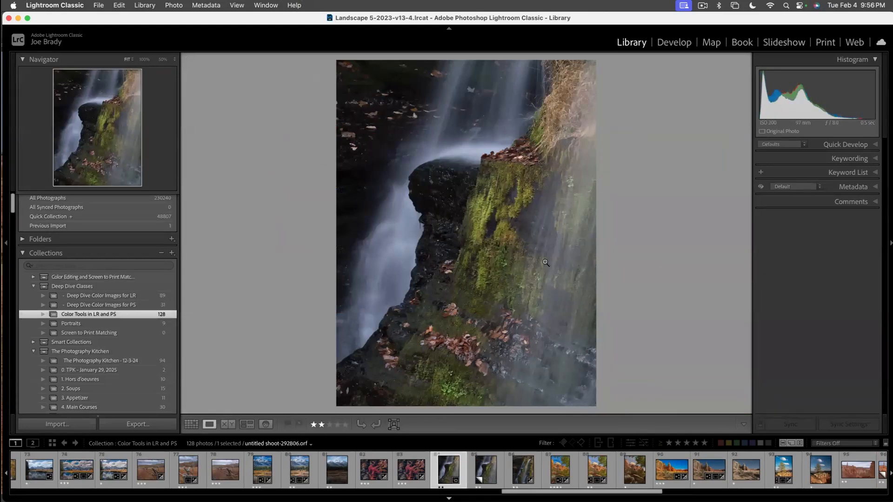
left_click(680, 43)
- Set the waterfall's Shadows to +100, Exposure +0.85, Texture +37, Clarity +21, Dehaze +12, Vibrance +53 and Saturation +76
left_click_drag(797, 291, 844, 291)
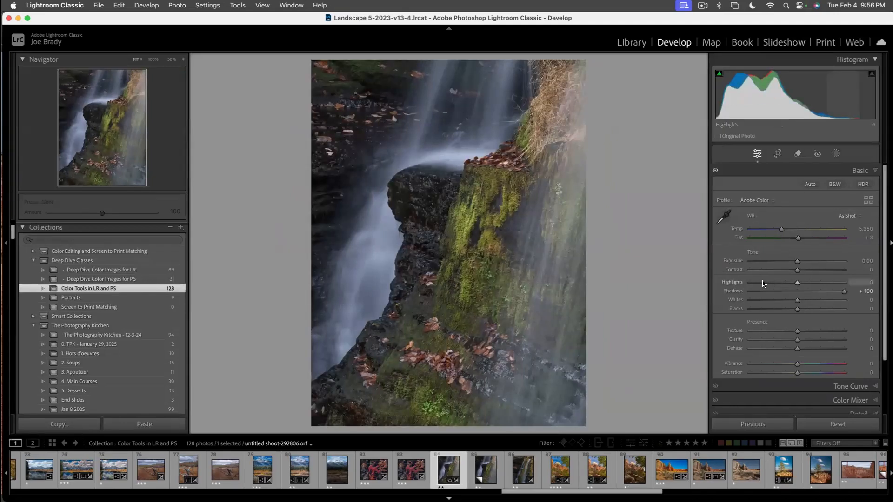
left_click_drag(796, 261, 804, 261)
left_click_drag(797, 330, 802, 349)
left_click(807, 364)
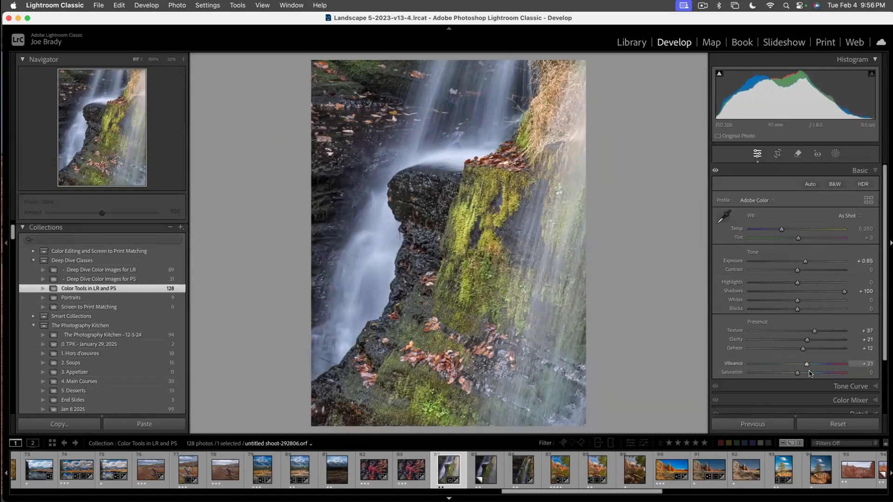
mouse_move(819, 376)
left_mouse_down()
mouse_move(829, 375)
mouse_move(809, 365)
mouse_move(824, 361)
mouse_move(833, 373)
mouse_move(822, 363)
left_mouse_up()
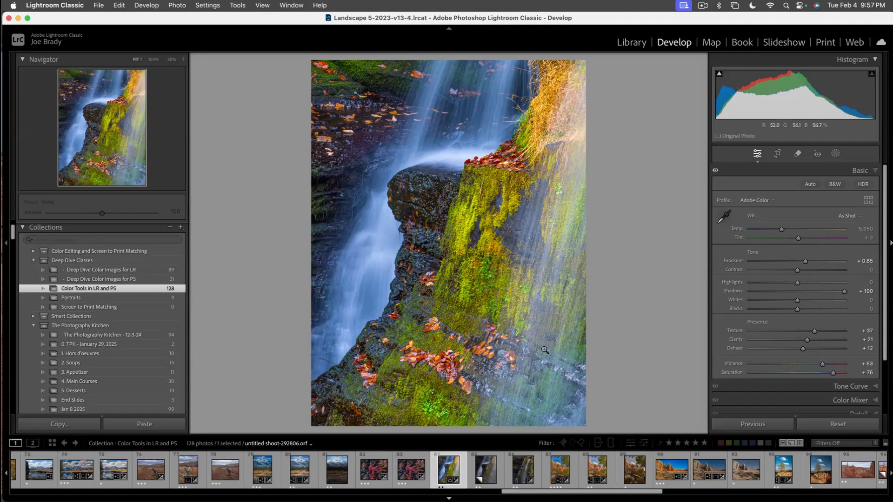
- Add a linear gradient mask covering the hazy right side of the waterfall photo and hide the mask overlay
key("m")
left_click_drag(540, 321, 451, 302)
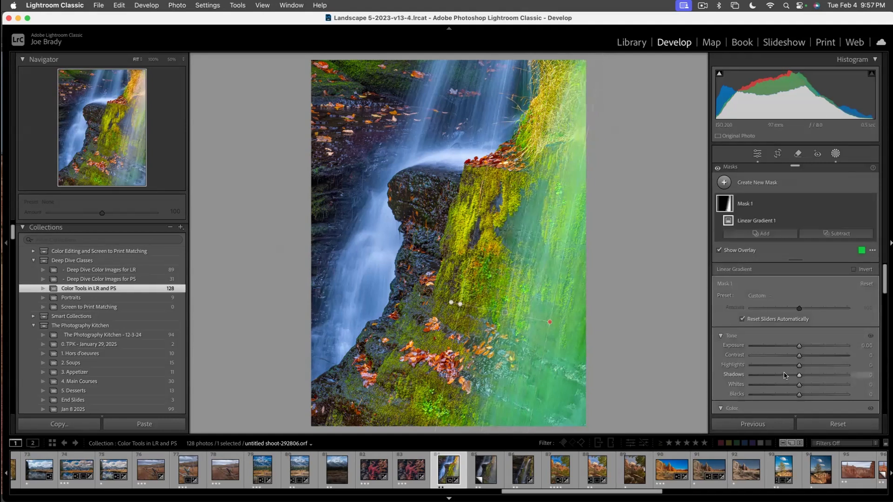
key("o")
- Set the linear gradient mask's Shadows to -96, Highlights 19, Whites 14, Contrast 71 and Exposure -0.52
left_click_drag(769, 376, 753, 375)
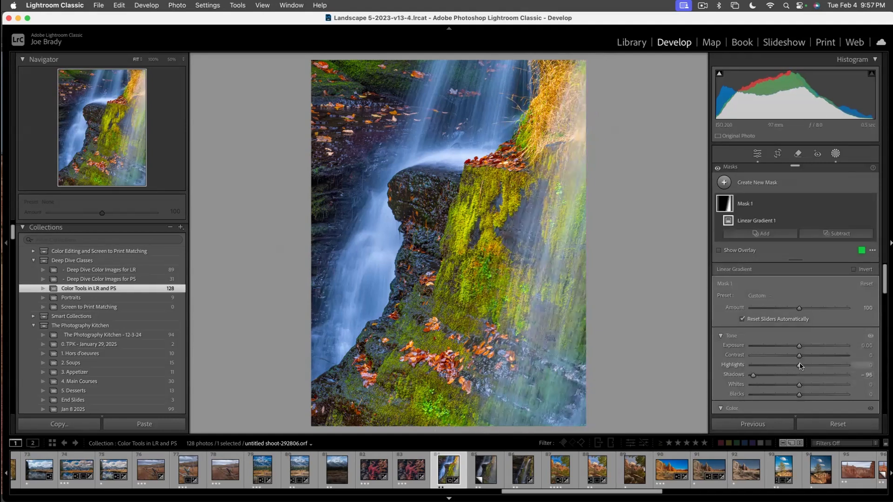
mouse_move(800, 355)
left_mouse_down()
mouse_move(826, 357)
mouse_move(808, 365)
mouse_move(794, 347)
left_mouse_up()
left_click(806, 385)
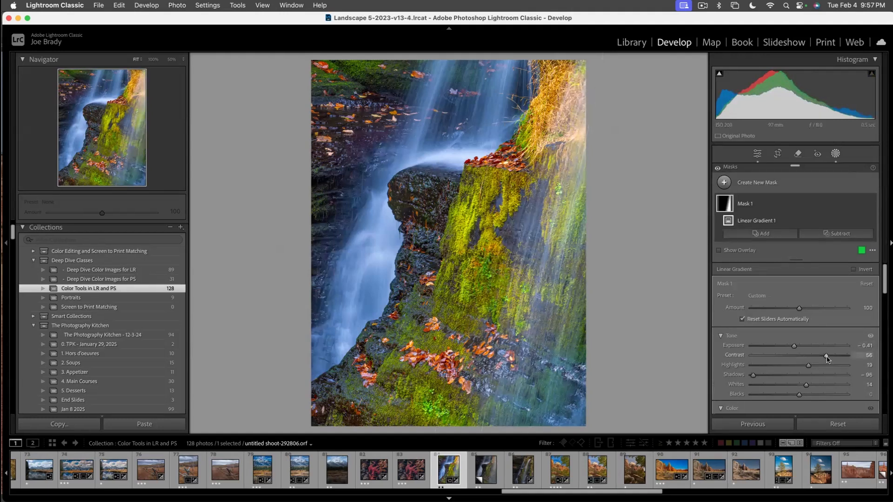
left_click_drag(830, 357, 793, 349)
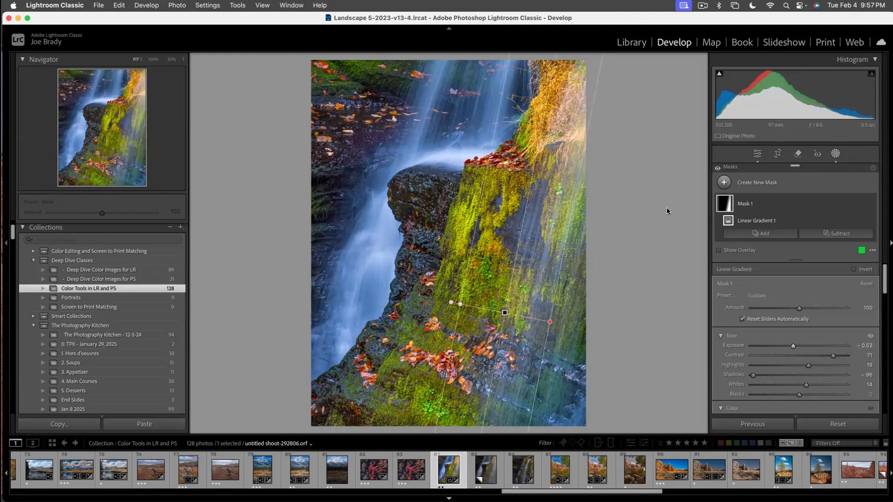
- Brush a new mask over the golden grass at the photo's upper right and set its Saturation to -26 and Temp to -13
key("k")
mouse_move(553, 119)
left_mouse_down()
mouse_move(535, 134)
mouse_move(563, 69)
mouse_move(587, 93)
left_mouse_up()
left_click_drag(581, 131, 546, 64)
scroll(798, 320, "down", 3)
scroll(797, 322, "down", 1)
left_click_drag(798, 313, 791, 317)
scroll(793, 353, "down", 2)
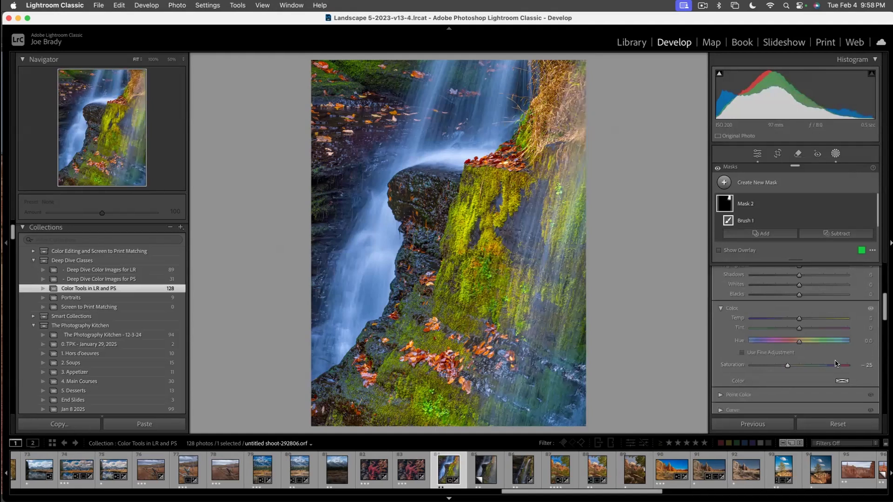
scroll(811, 380, "down", 1)
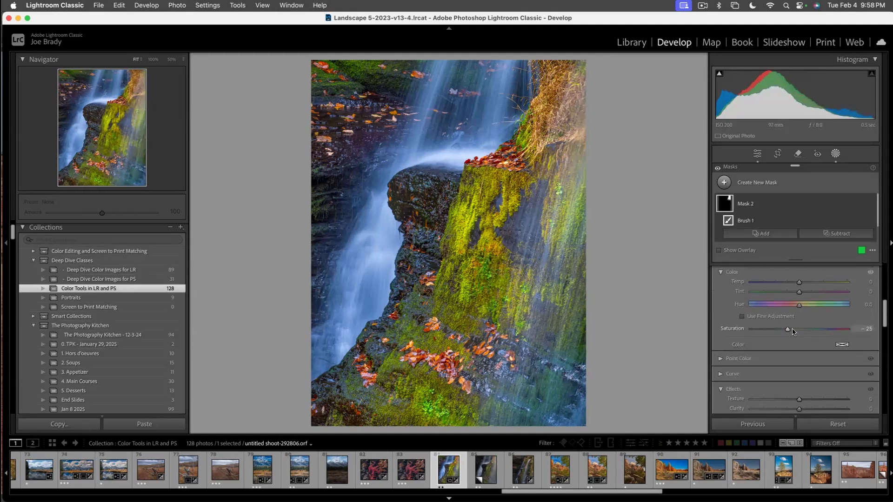
scroll(792, 331, "up", 1)
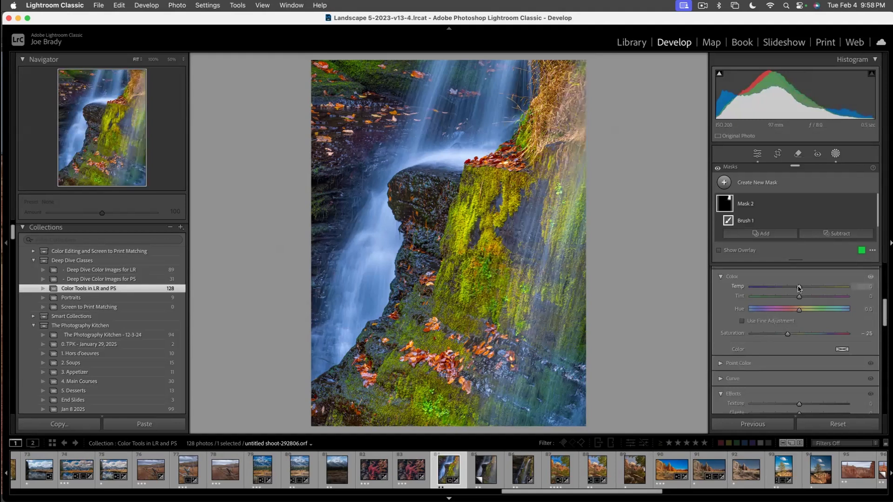
left_click_drag(792, 287, 791, 287)
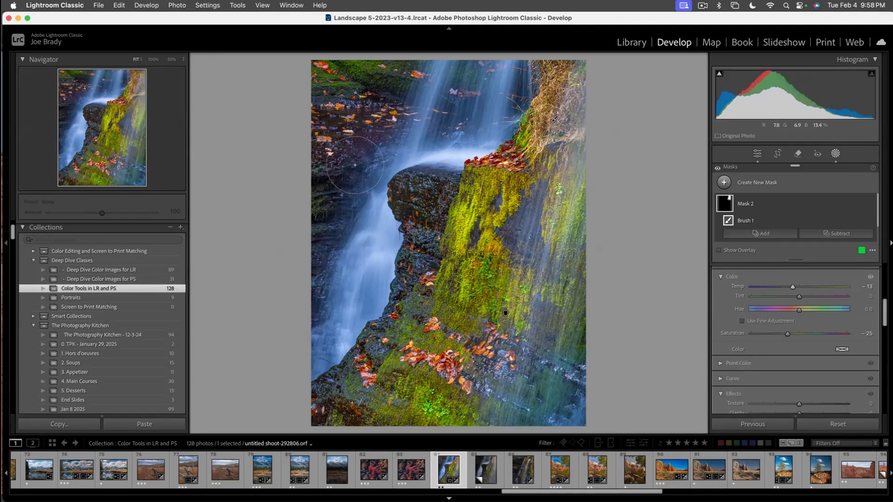
- Brush a new mask over the dark, leaf-strewn rocks behind the waterfall and set its Clarity to 26 and Dehaze to 20
key("k")
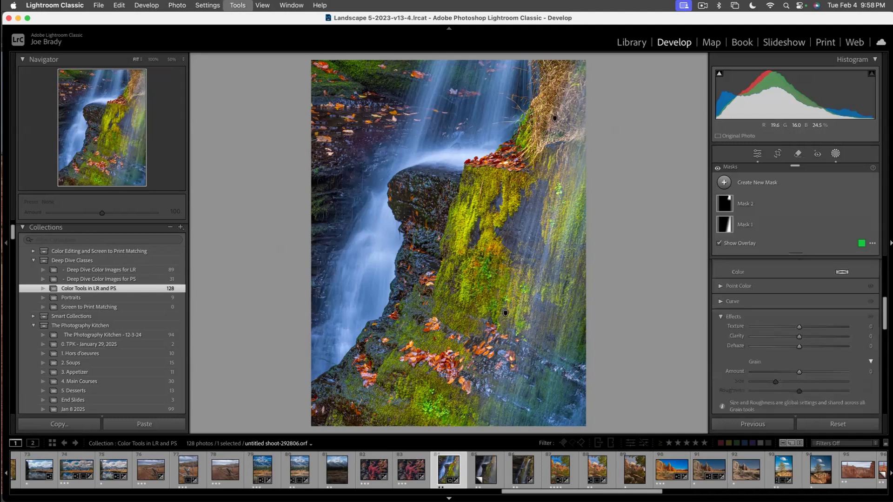
mouse_move(381, 70)
left_mouse_down()
mouse_move(358, 107)
mouse_move(316, 248)
mouse_move(325, 107)
mouse_move(354, 70)
left_mouse_up()
mouse_move(465, 109)
left_mouse_down()
mouse_move(492, 89)
mouse_move(516, 86)
left_mouse_up()
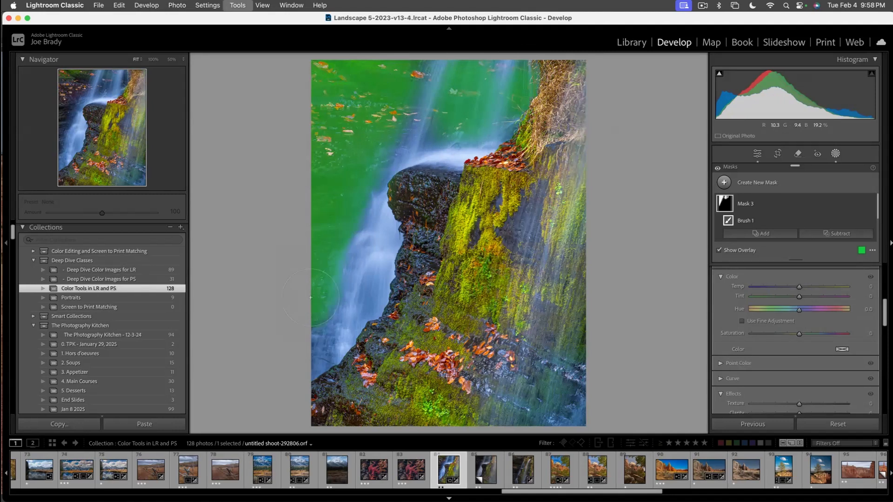
scroll(790, 376, "down", 3)
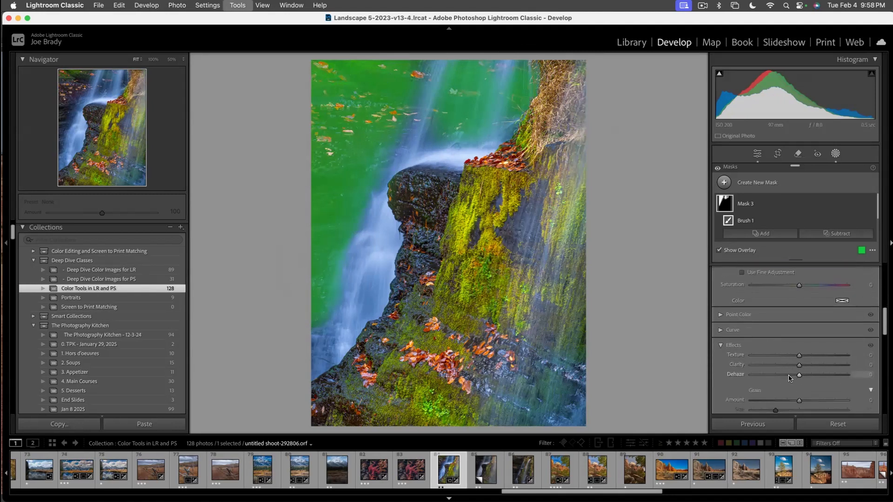
key("o")
left_click(812, 364)
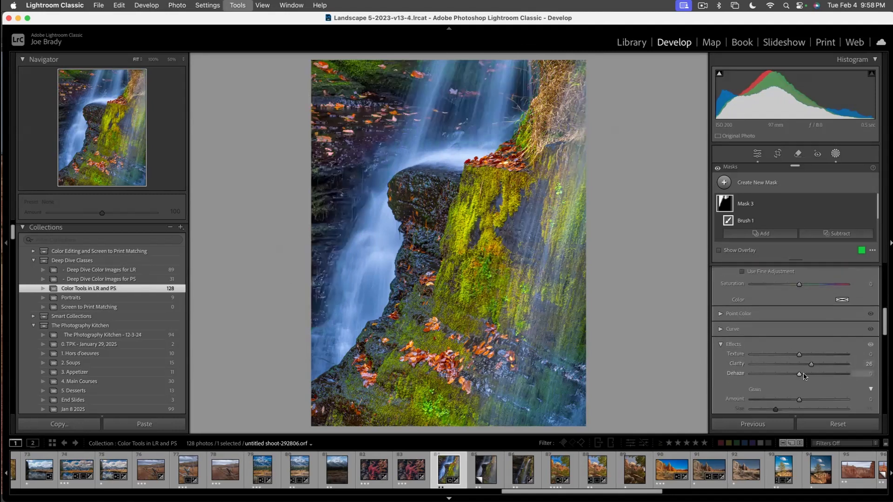
left_click(805, 374)
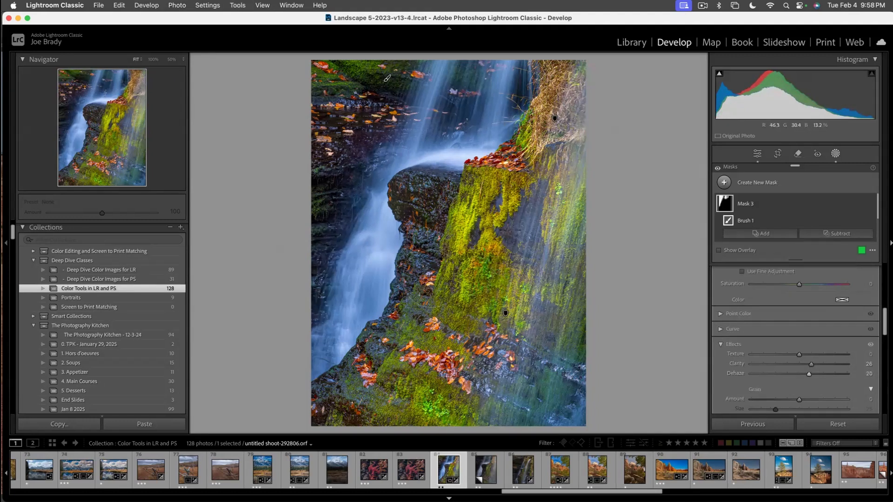
- Brush a new mask over the falling water, from the lower cascade up through the ledge to the upper streams
key("k")
key("k")
mouse_move(341, 334)
left_mouse_down()
mouse_move(359, 301)
mouse_move(360, 228)
mouse_move(360, 252)
left_mouse_up()
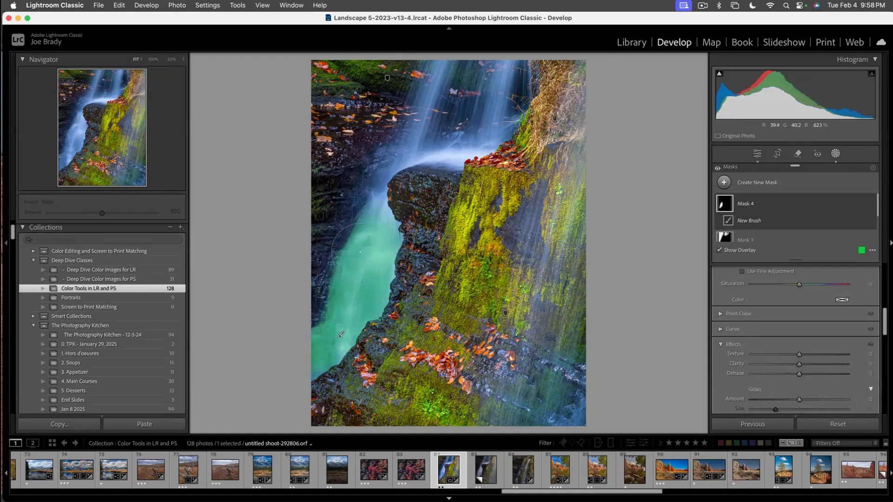
left_click_drag(398, 166, 463, 156)
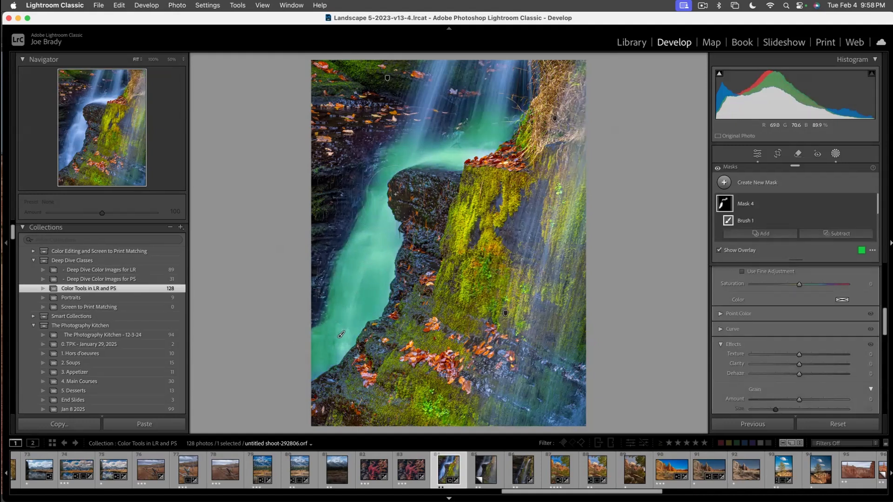
right_click(410, 117)
left_click(399, 118)
mouse_move(439, 73)
left_mouse_down()
mouse_move(451, 98)
mouse_move(446, 118)
mouse_move(414, 146)
mouse_move(503, 61)
mouse_move(500, 109)
mouse_move(477, 135)
left_mouse_up()
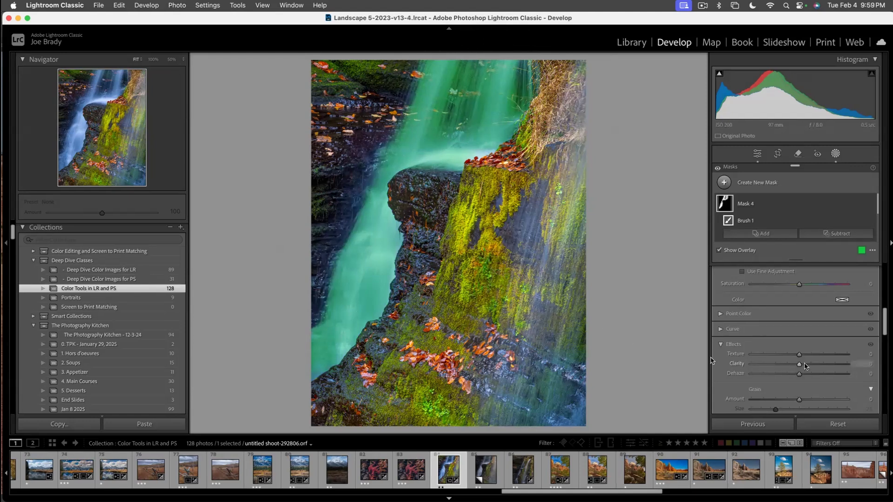
- Hide the overlay and set the water mask's Temp to 14, Shadows to 22 and Exposure to 0.19
scroll(808, 364, "up", 5)
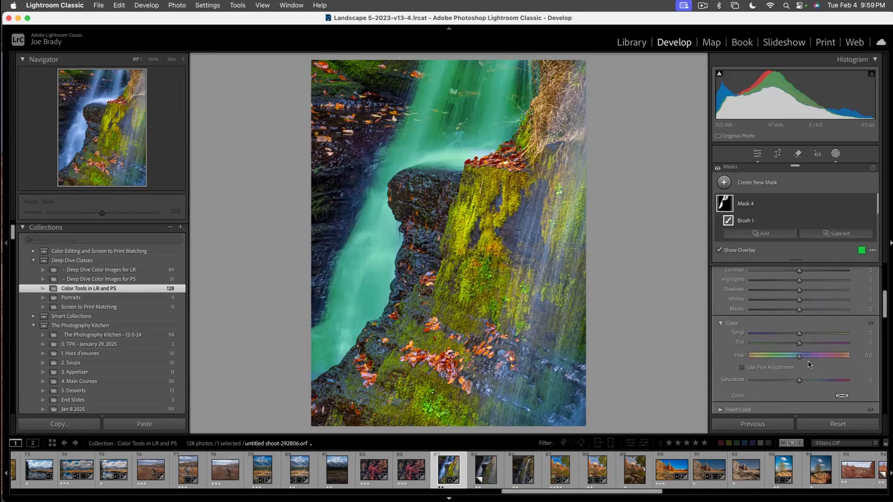
key("o")
left_click_drag(799, 333, 805, 334)
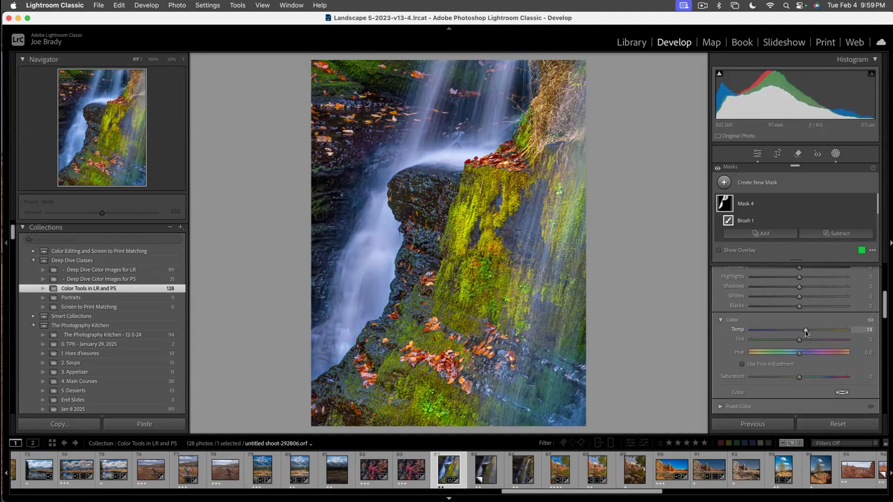
scroll(807, 288, "down", 1)
left_click_drag(800, 287, 810, 287)
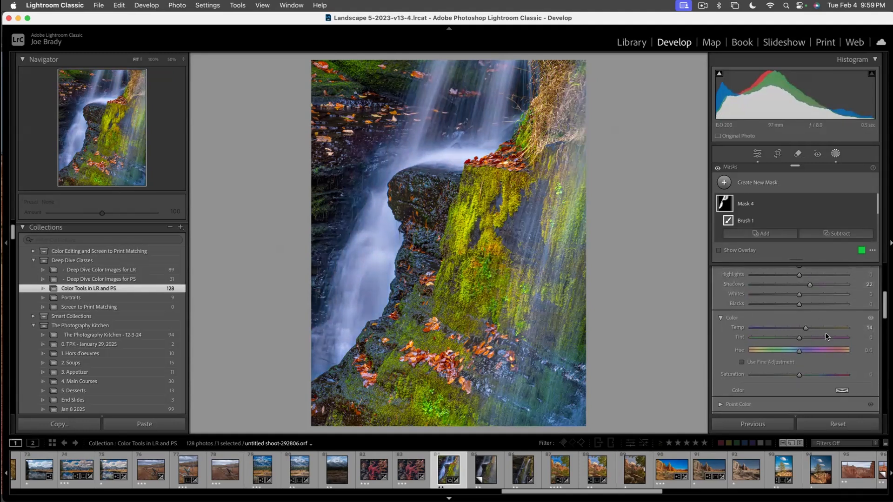
scroll(822, 372, "up", 5)
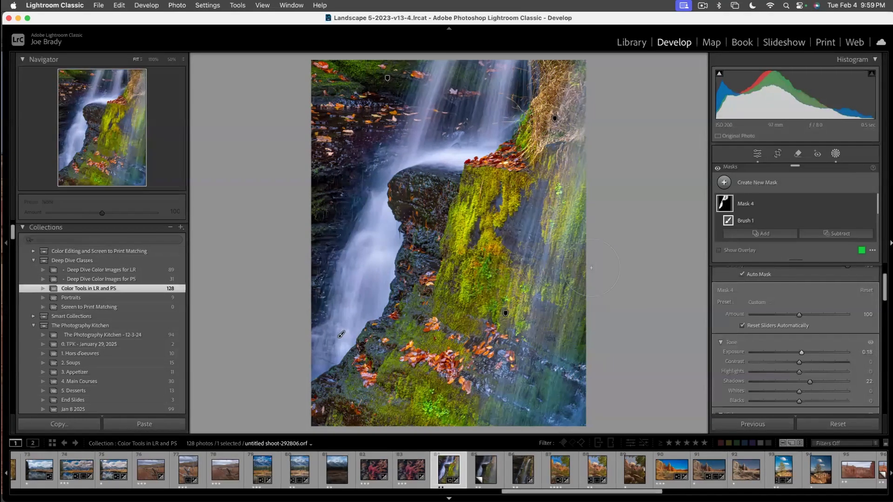
- Brush a new mask with Auto Mask turned off over the hazy right side of the photo
key("k")
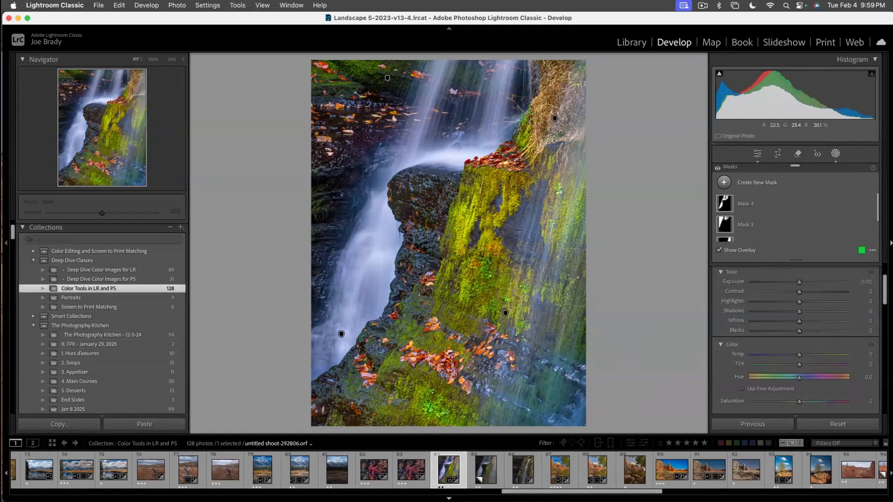
key("k")
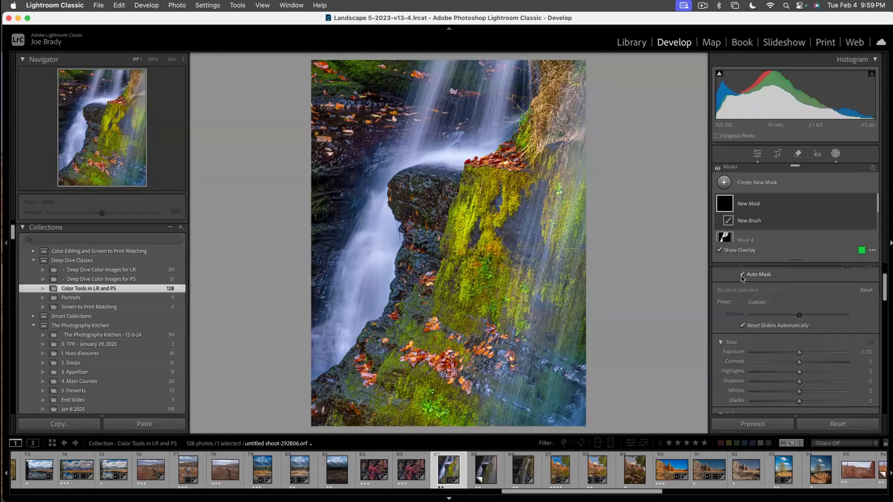
mouse_move(558, 223)
left_mouse_down()
mouse_move(557, 329)
mouse_move(527, 336)
mouse_move(560, 333)
mouse_move(520, 378)
mouse_move(445, 411)
mouse_move(591, 416)
mouse_move(579, 367)
left_mouse_up()
left_click_drag(584, 164, 571, 162)
left_click_drag(570, 126, 579, 122)
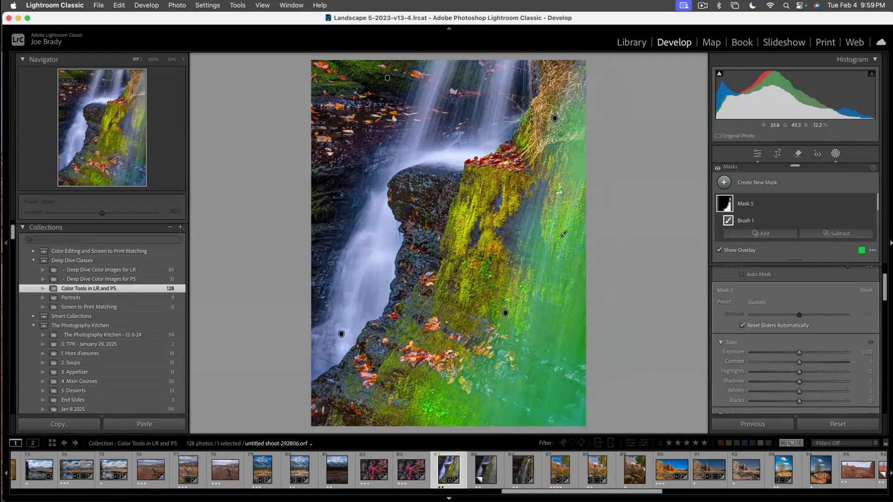
- Extend the mask over the lower rocks, central dark rock and left edge, then lower its Exposure and set Contrast to 36
mouse_move(465, 307)
left_mouse_down()
mouse_move(392, 386)
mouse_move(334, 404)
mouse_move(364, 397)
mouse_move(359, 383)
left_mouse_up()
left_click_drag(399, 331, 401, 323)
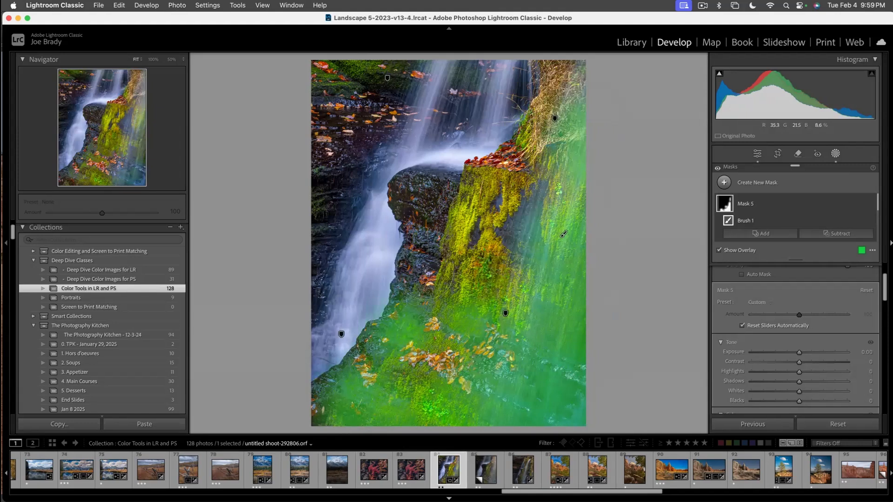
left_click(436, 233)
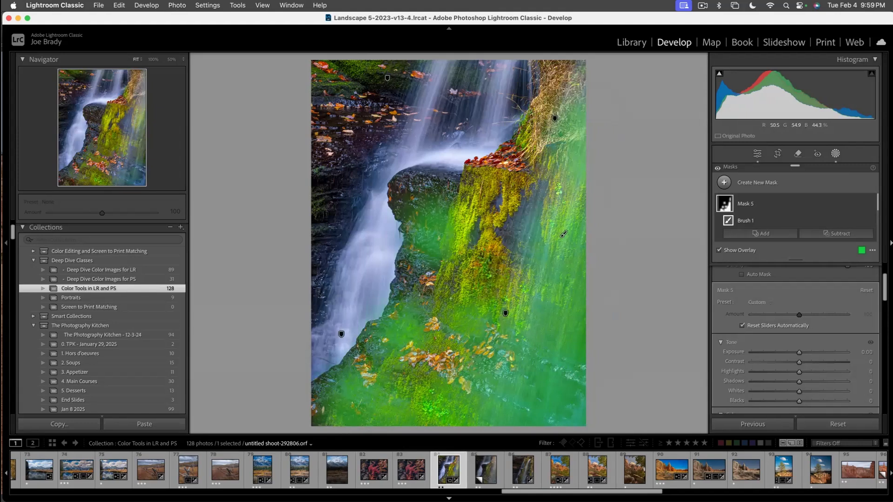
mouse_move(323, 99)
left_mouse_down()
mouse_move(342, 99)
mouse_move(253, 209)
left_mouse_up()
mouse_move(798, 353)
left_mouse_down()
mouse_move(815, 364)
mouse_move(791, 353)
left_mouse_up()
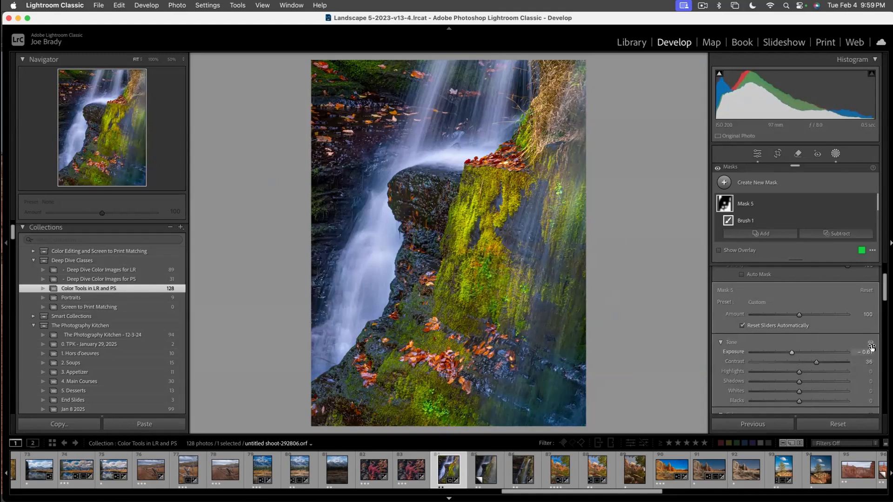
- Leave masking and set the whole photo's Exposure to +1.15
key("d")
scroll(857, 343, "down", 4)
left_click_drag(806, 212, 809, 213)
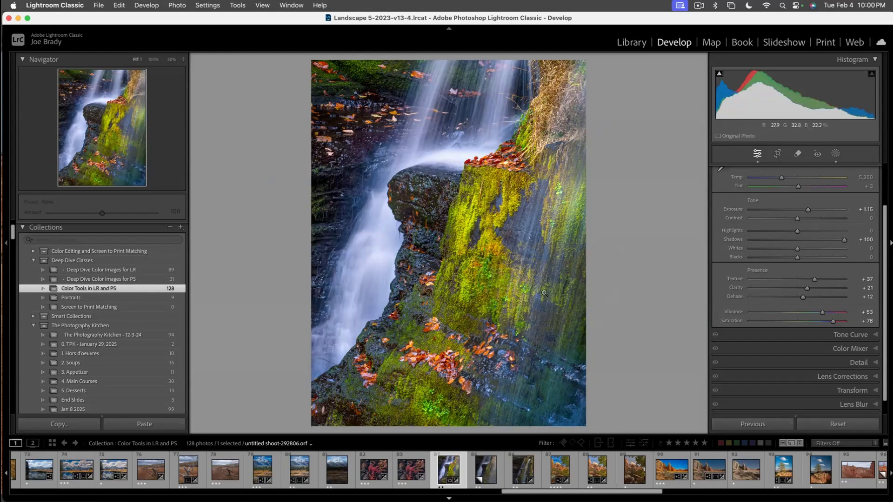
- Crop the waterfall photo to a 14 x 8.5 aspect ratio, trimming more from the right side than the left
key("r")
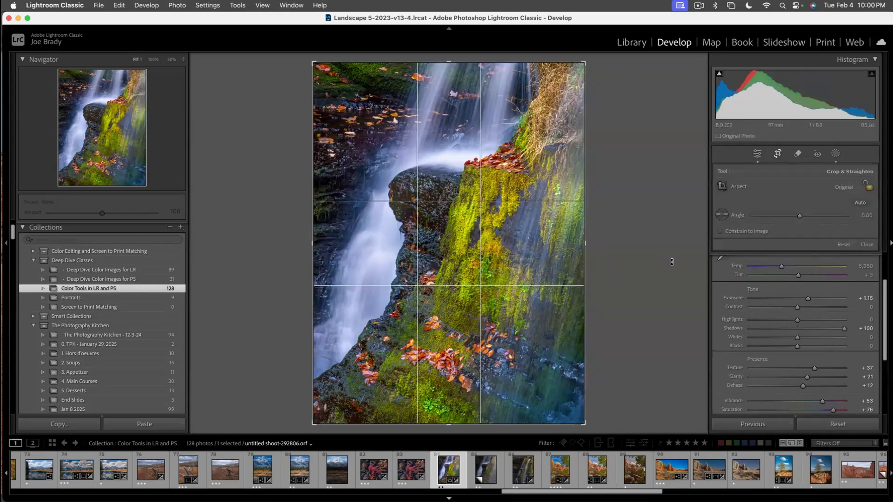
left_click(845, 190)
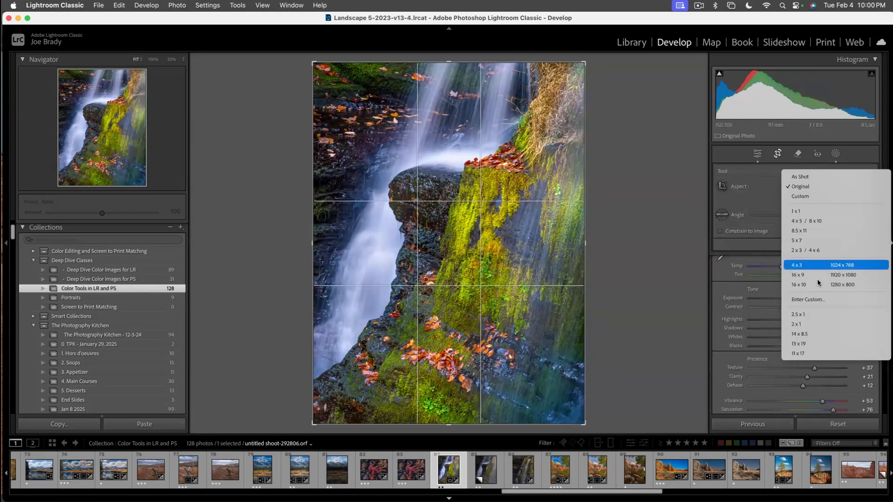
left_click(813, 334)
left_click_drag(529, 254, 544, 255)
key("Return")
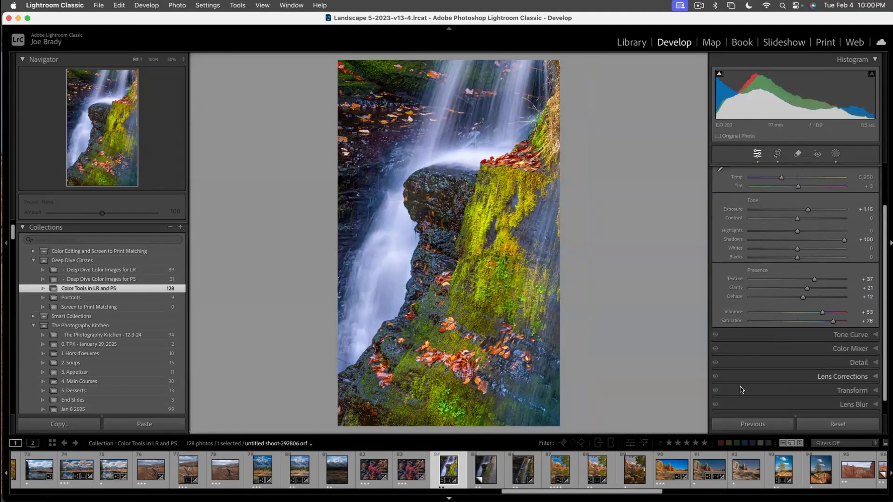
- Add a post-crop vignette with an Amount of -9
scroll(845, 401, "down", 1)
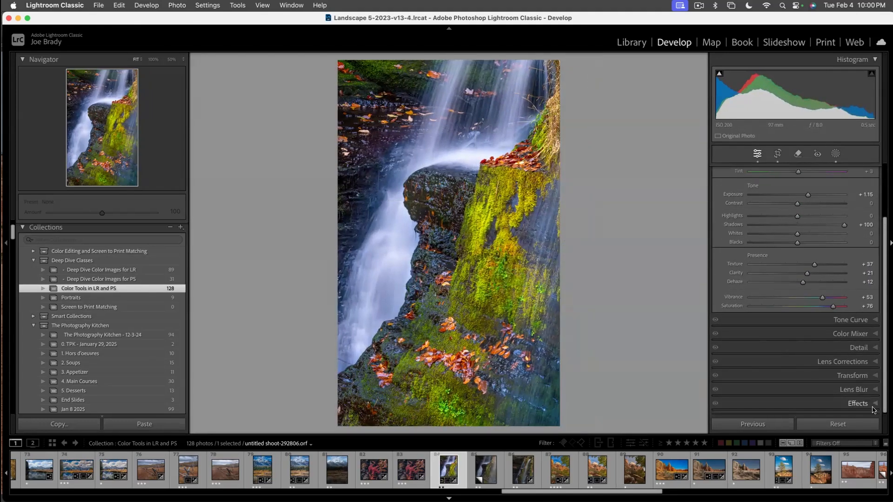
left_click(853, 404)
left_click_drag(797, 299, 792, 302)
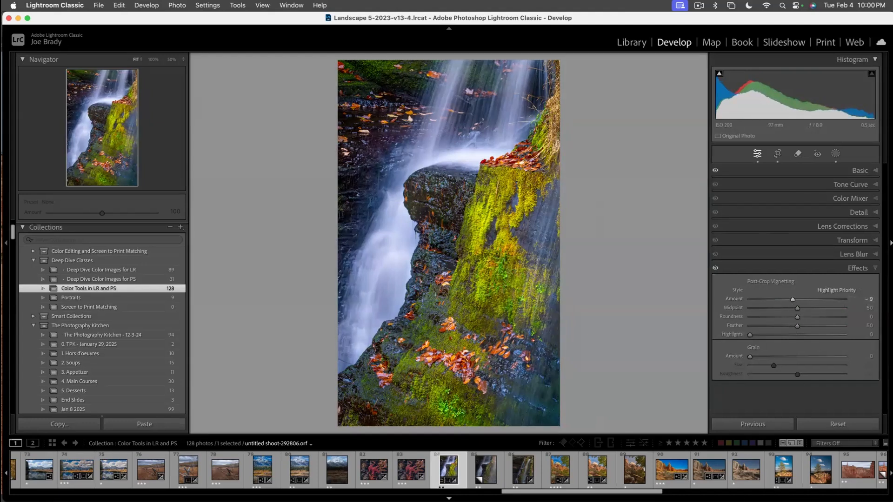
- Tighten the waterfall photo's 14 x 8.5 crop on all sides, trimming the dry grass beside the mossy rock
key("r")
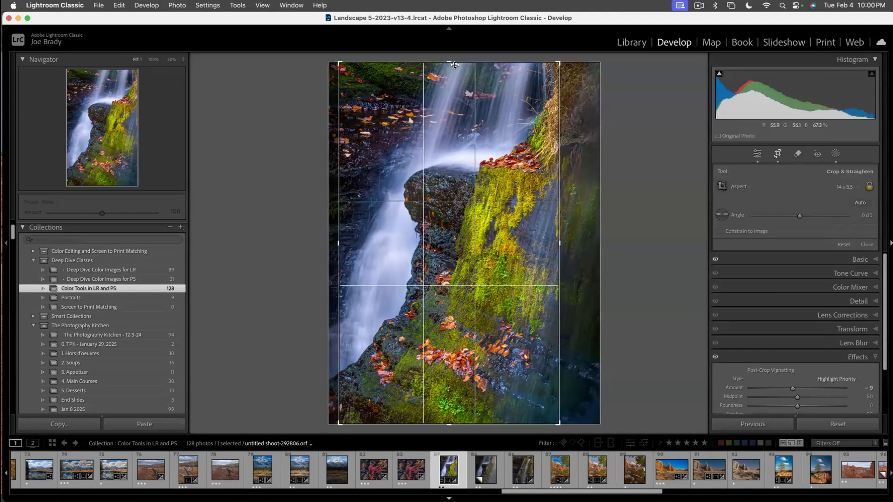
left_click_drag(452, 71, 453, 72)
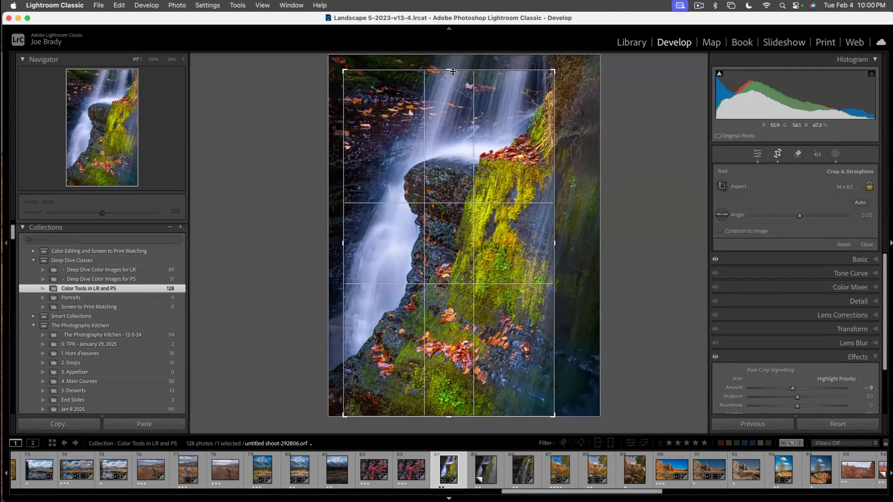
left_click_drag(493, 210, 498, 211)
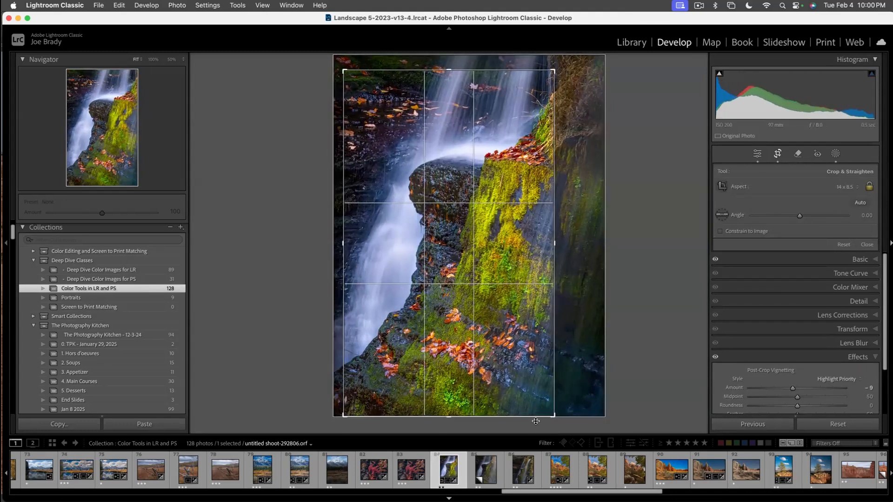
left_click_drag(551, 419, 547, 405)
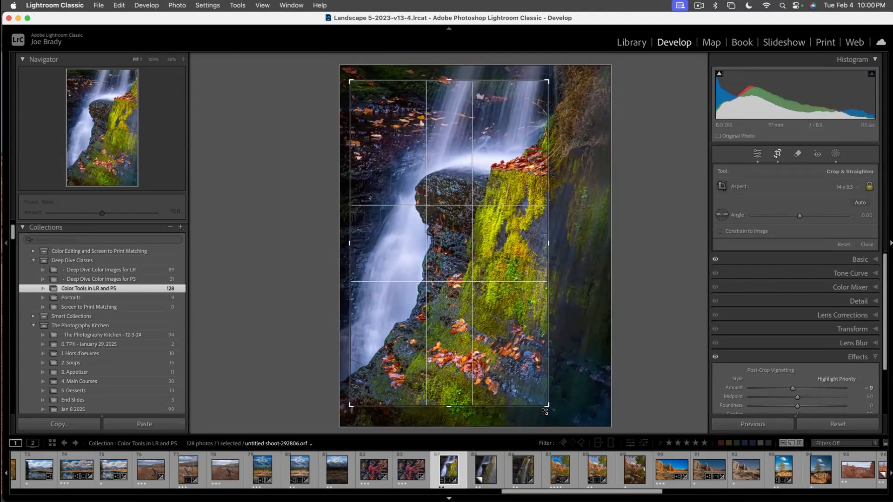
left_click_drag(505, 331, 500, 330)
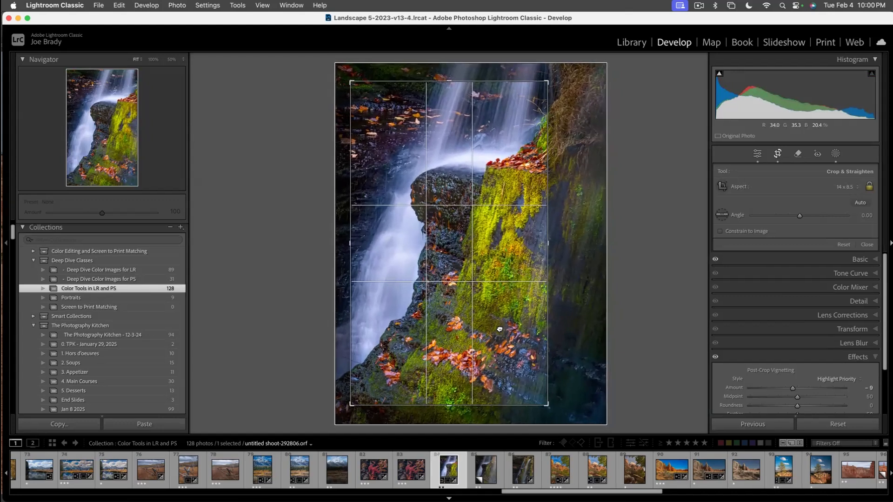
key("Return")
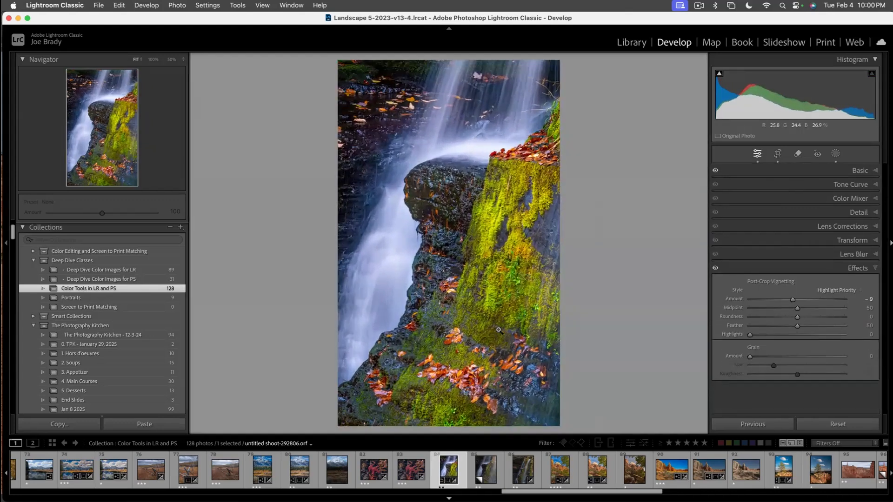
- View the edited waterfall photo full screen and compare it with its unedited copy
key("f")
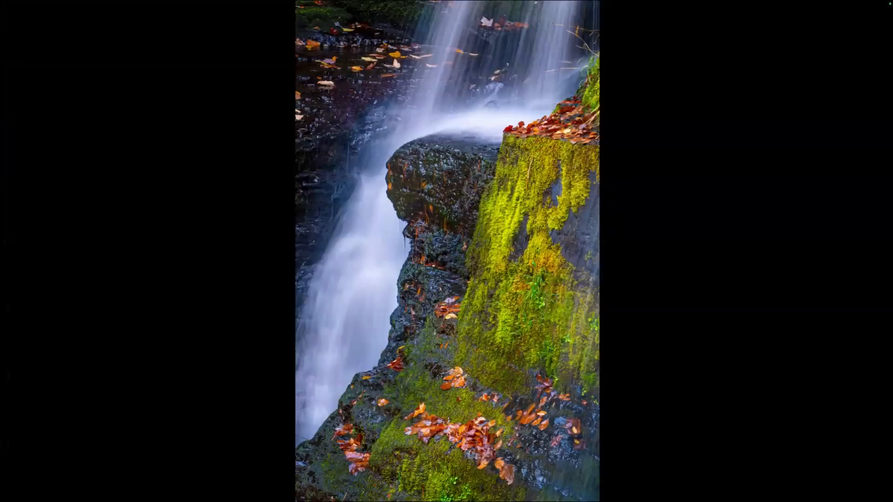
key("f")
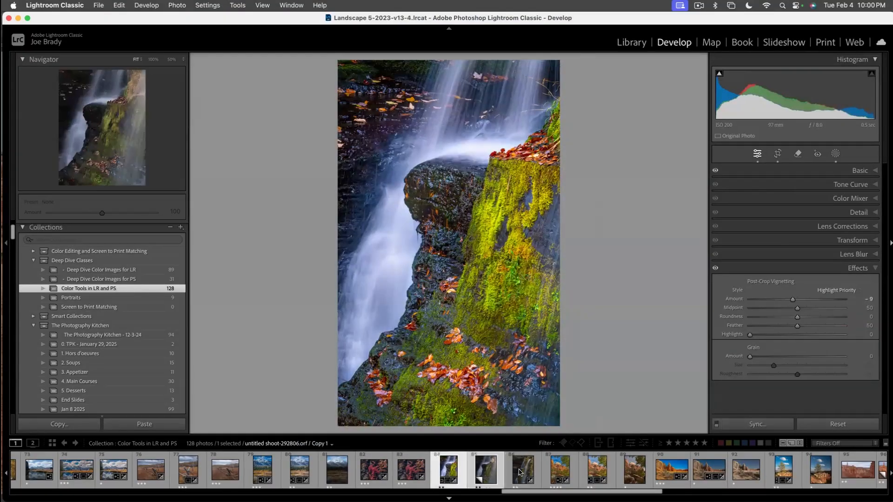
key("f")
key("Right")
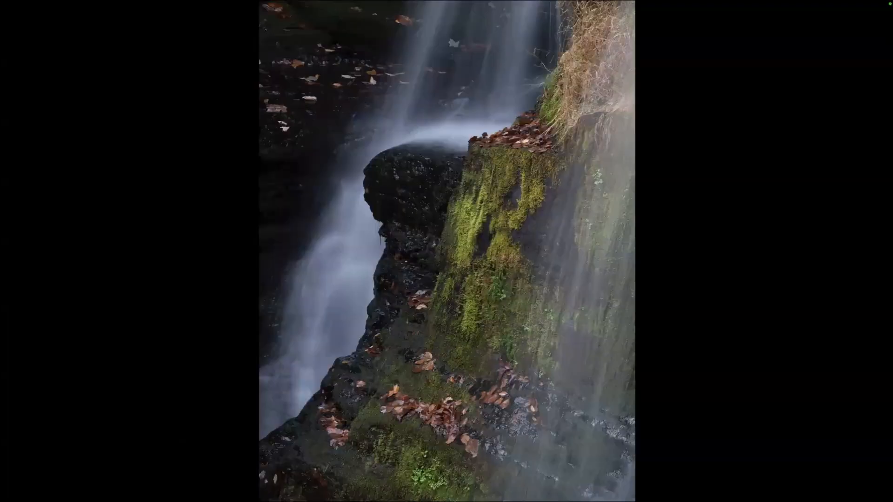
key("Left")
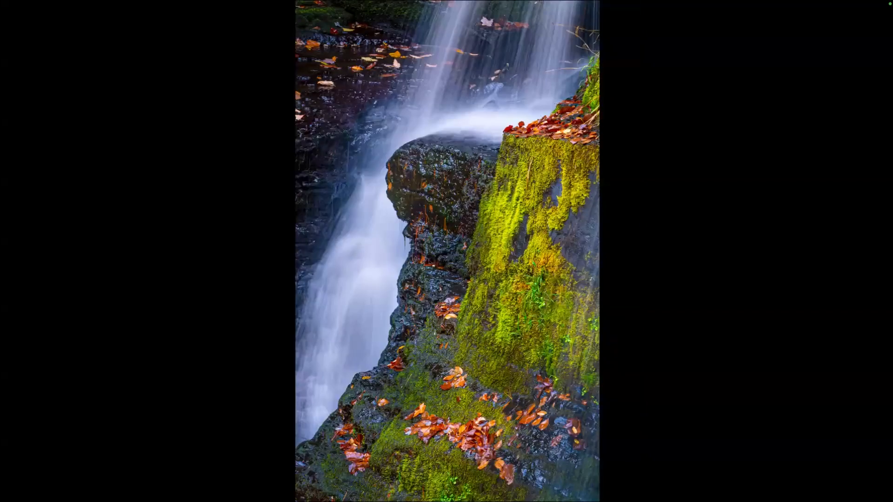
key("Right")
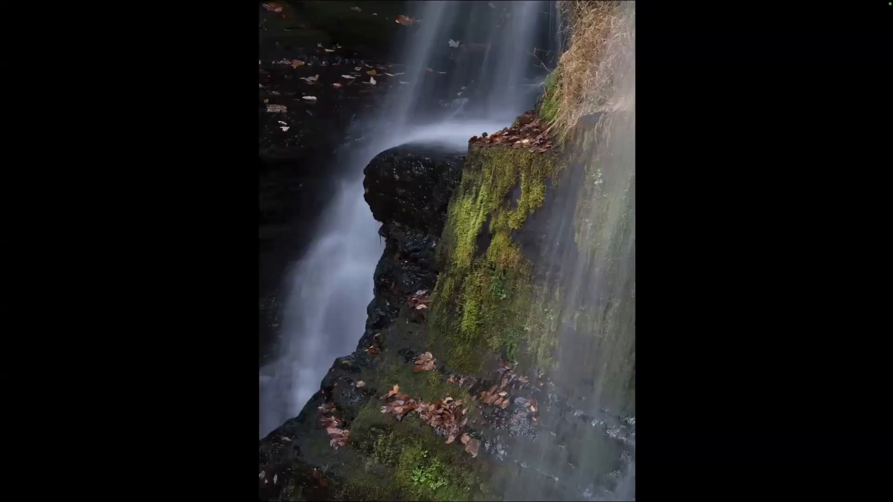
key("Left")
key("f")
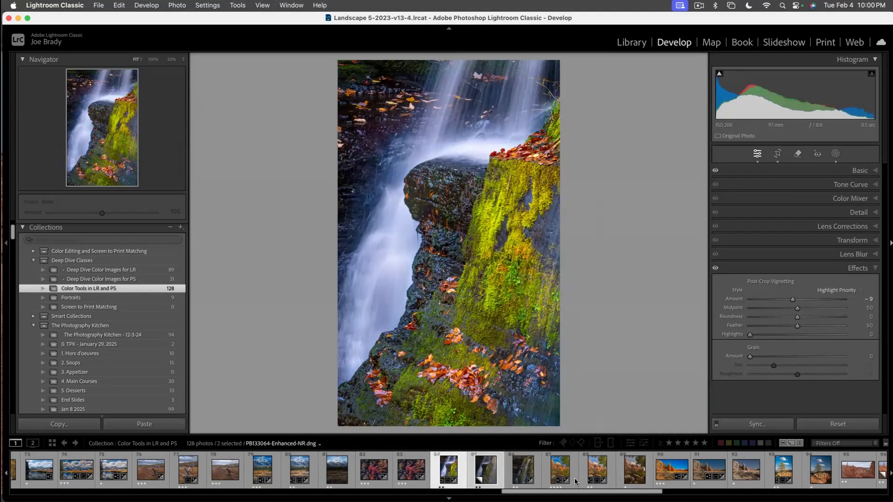
- Open the red canyon photo with the overhanging tree and set its profile to Jan 29, comparing it against Adobe Color
left_click(592, 472)
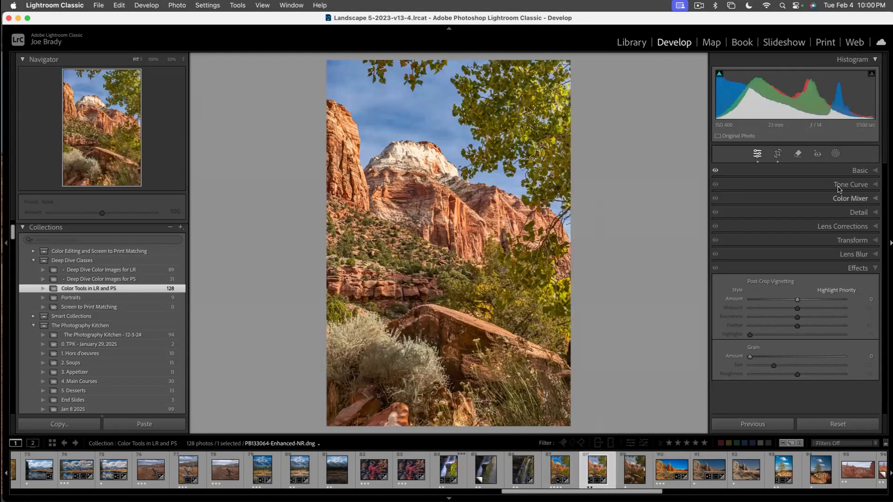
left_click(859, 170)
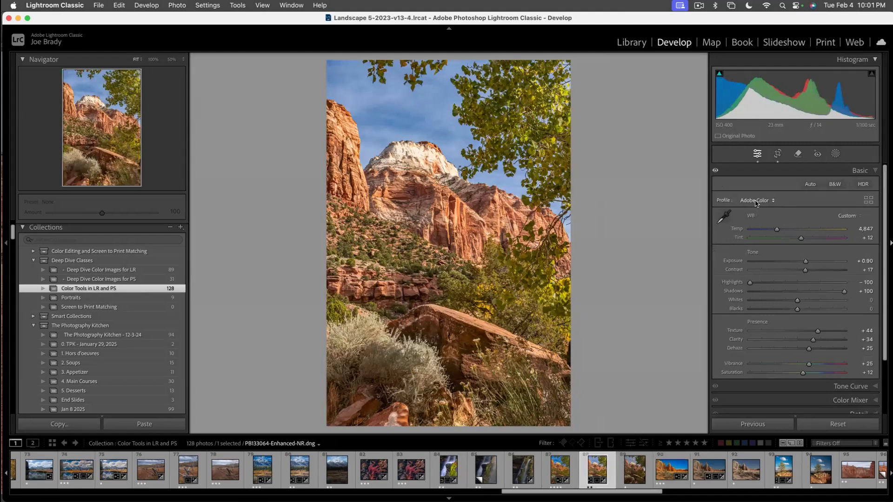
left_click(755, 201)
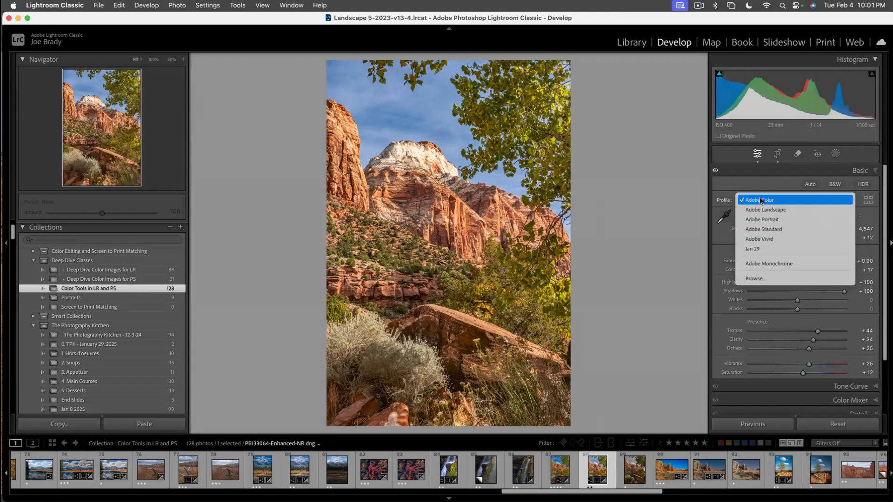
left_click(761, 252)
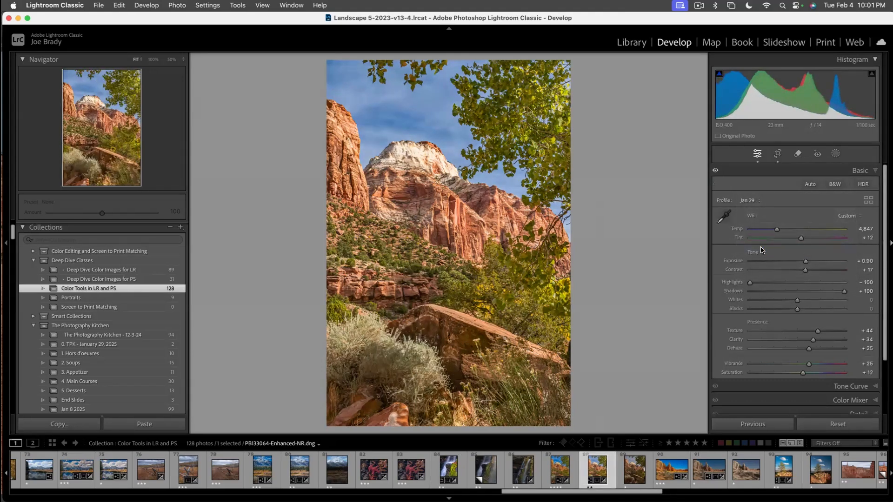
left_click(754, 205)
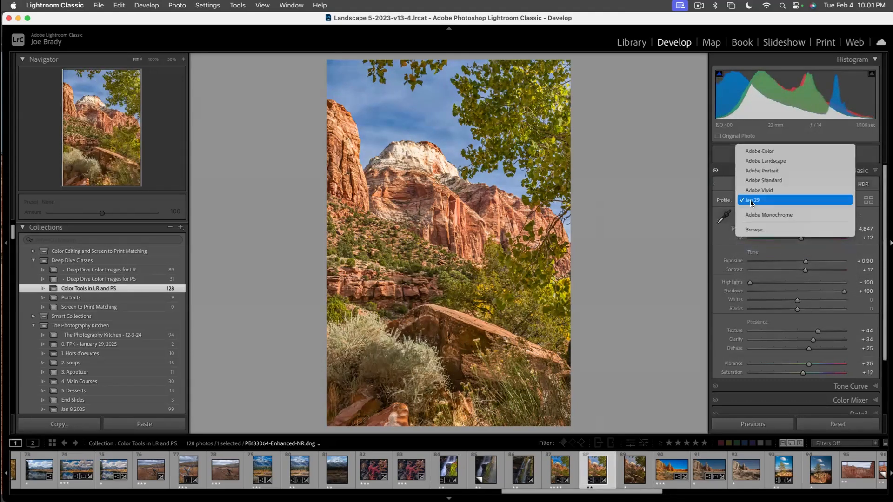
left_click(754, 154)
left_click(754, 204)
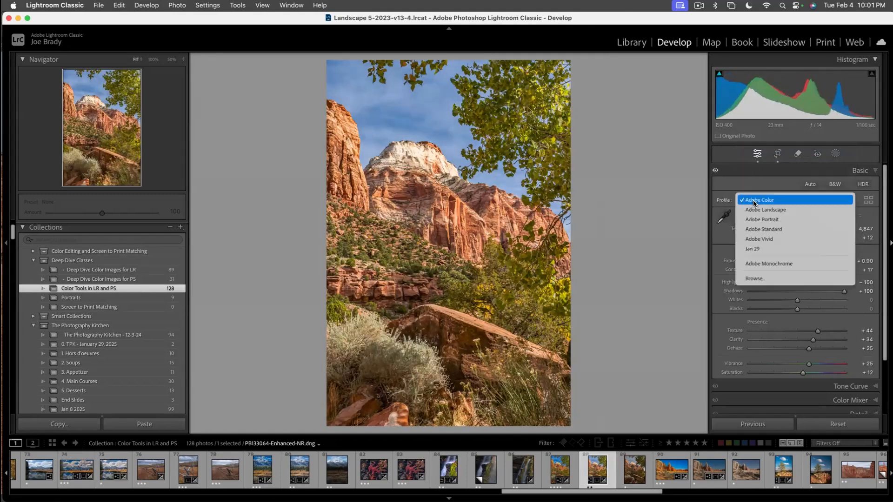
left_click(755, 250)
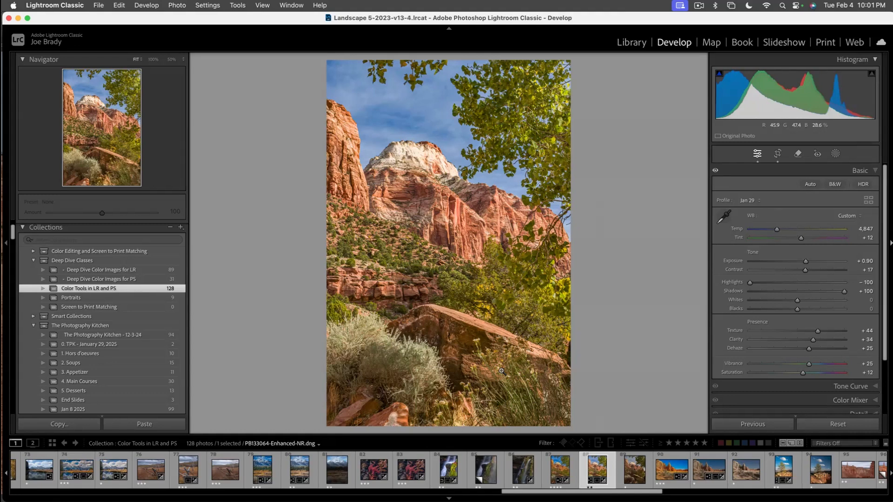
- Add a linear gradient mask over the canyon photo's lower half and set its Temp to -17 and Tint to -12
key("m")
left_click_drag(446, 307, 467, 224)
scroll(772, 368, "down", 3)
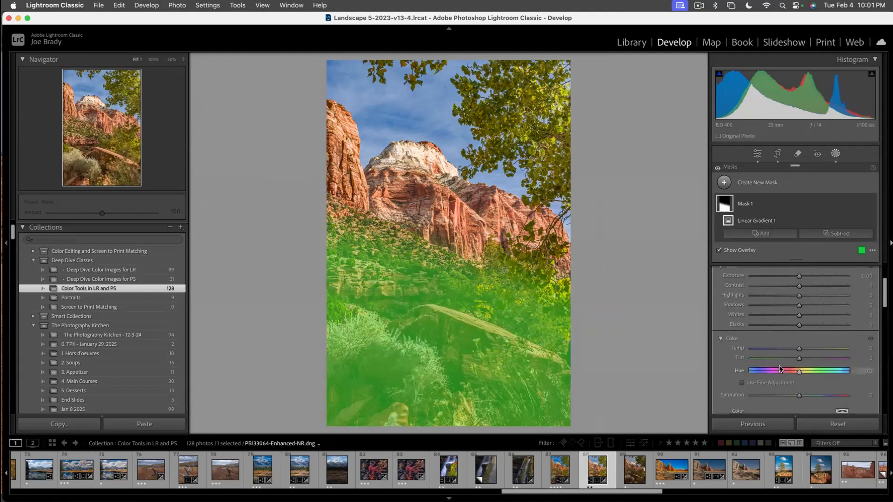
mouse_move(799, 350)
left_mouse_down()
mouse_move(782, 350)
mouse_move(812, 351)
mouse_move(779, 359)
mouse_move(818, 361)
mouse_move(795, 360)
left_mouse_up()
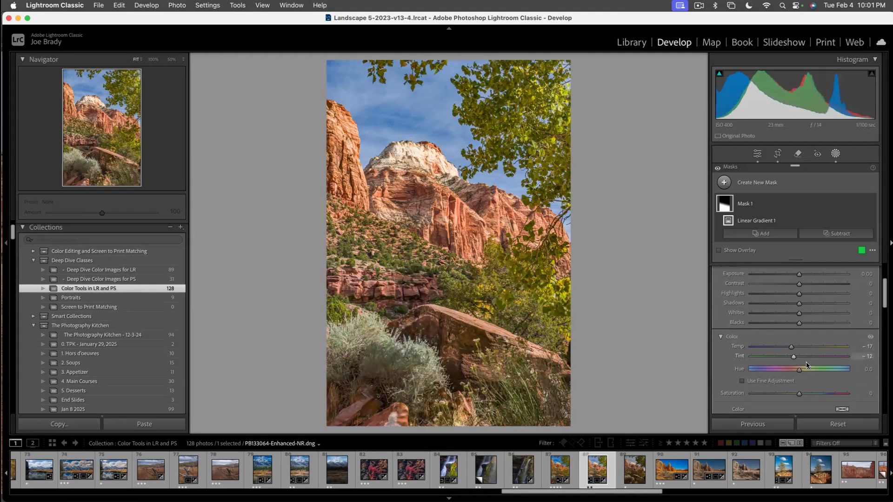
- Raise the foreground gradient's Saturation, then set its Texture to 24 and Clarity to 23
scroll(812, 351, "down", 6)
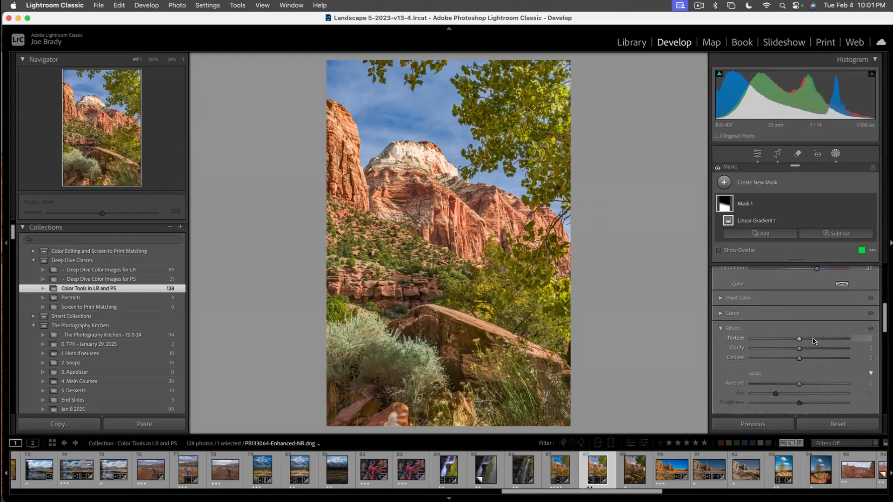
left_click(816, 339)
left_click(810, 348)
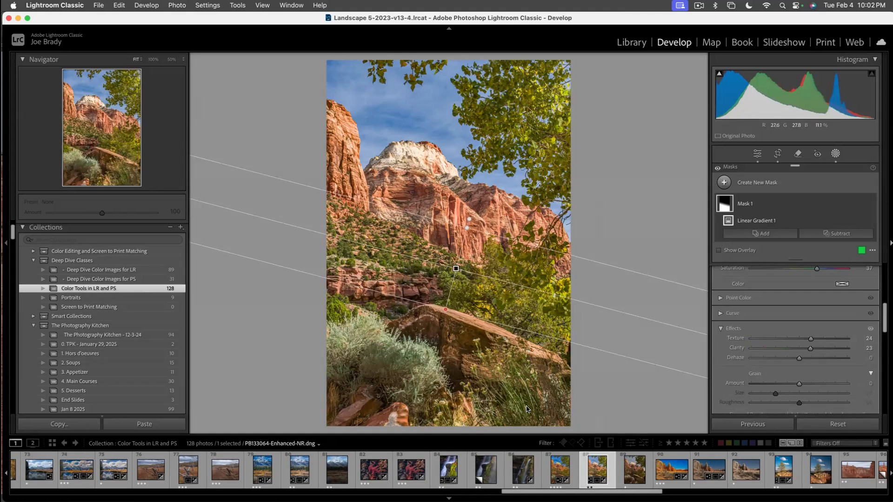
- Add a second linear gradient along the photo's bottom edge with Exposure -0.37 and Highlights -49, then leave masking
key("m")
left_click_drag(447, 401, 450, 365)
scroll(809, 305, "up", 8)
left_click_drag(798, 336, 795, 335)
left_click(774, 355)
left_click_drag(798, 338, 796, 338)
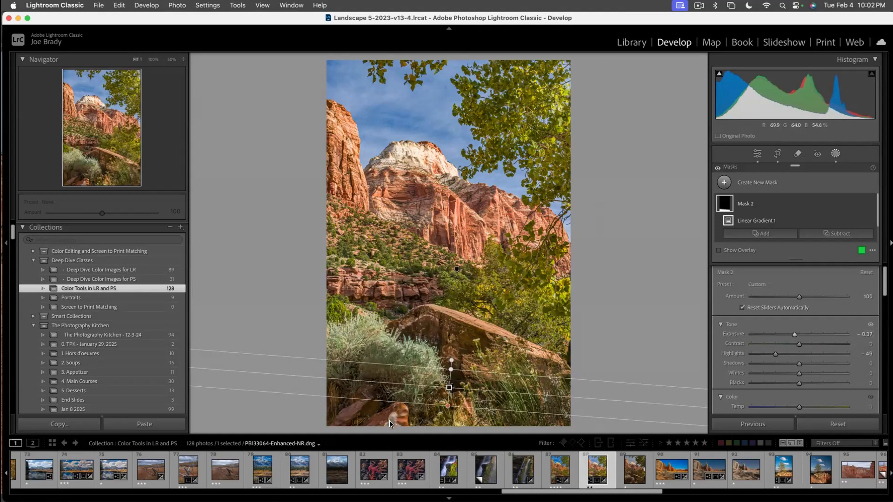
left_click(498, 454)
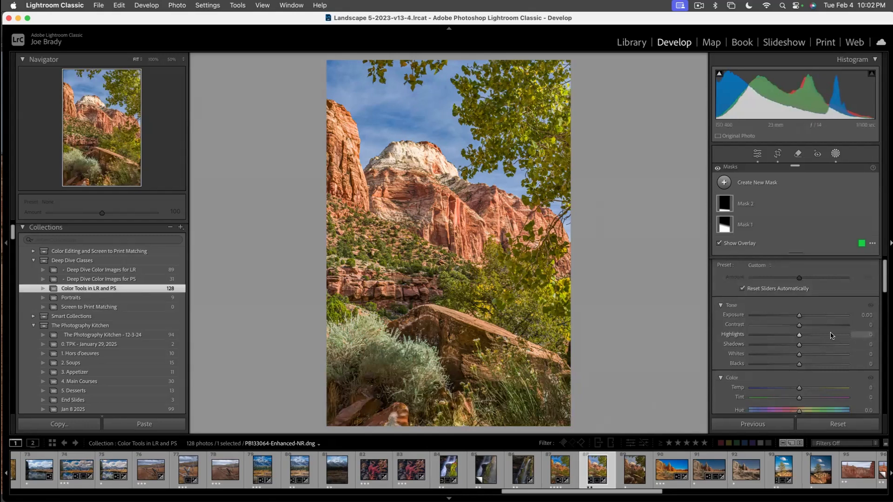
left_click_drag(885, 288, 884, 255)
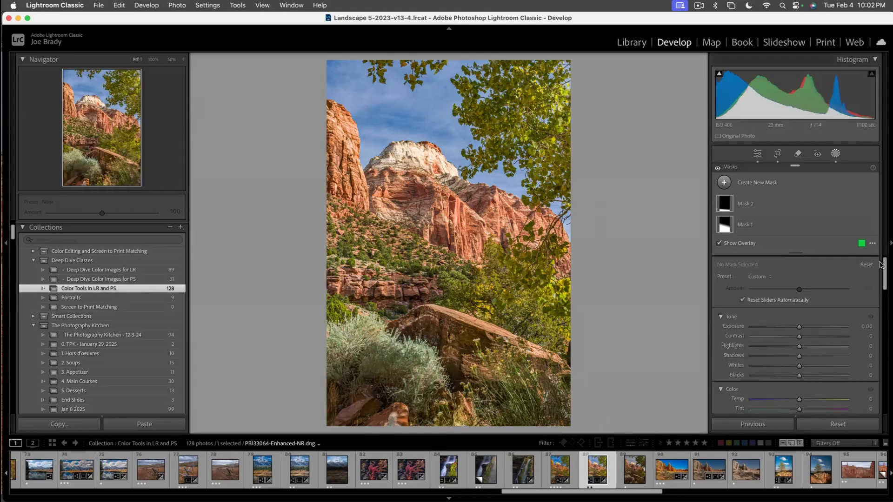
key("d")
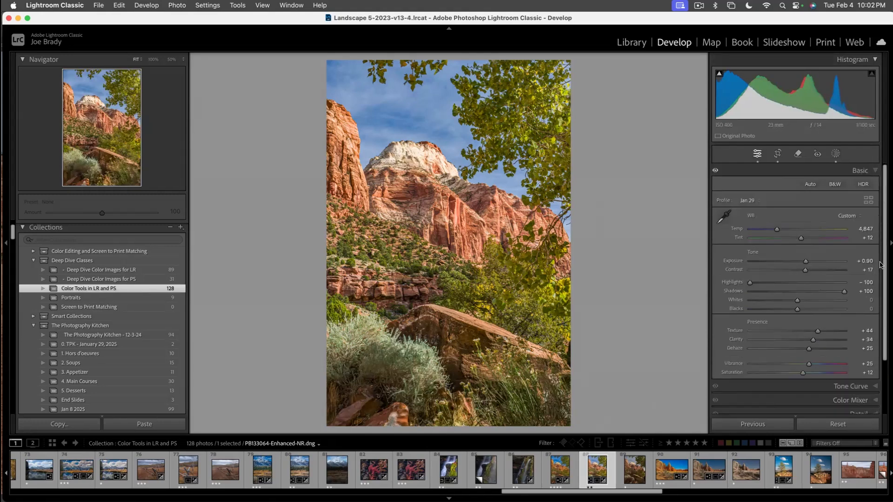
- Sample the foliage beside the boulder with Point Color and set its Hue Shift to 17 and Sat. Shift to 11
left_click(854, 401)
left_click(723, 230)
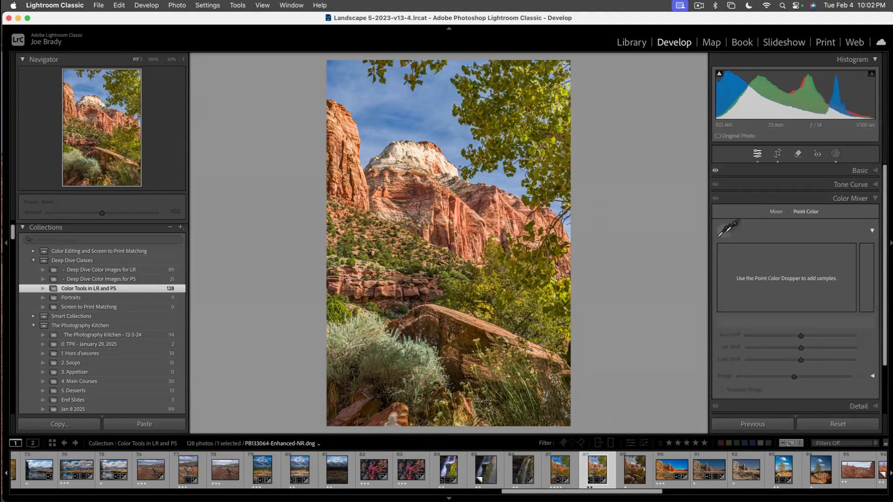
left_click(554, 294)
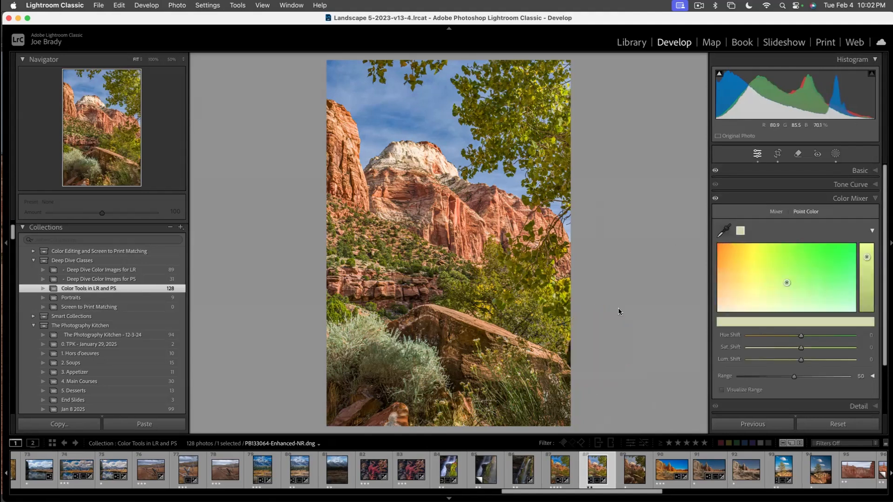
left_click_drag(787, 284, 804, 276)
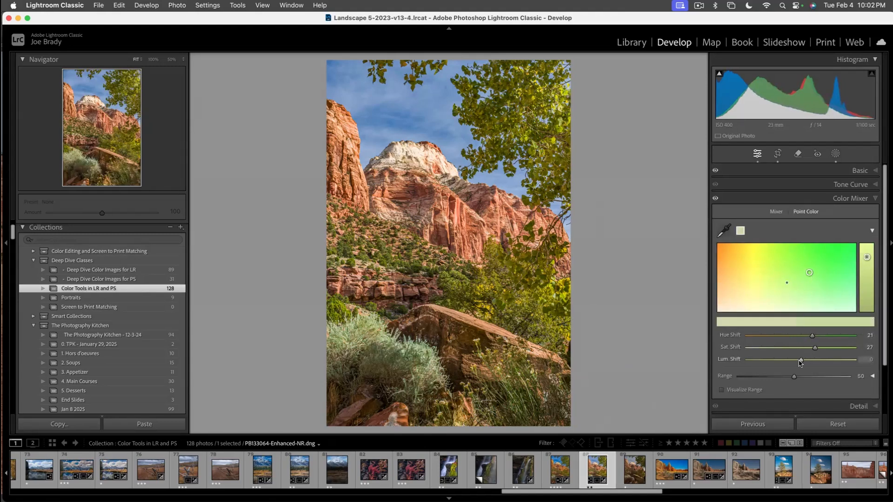
mouse_move(800, 360)
left_mouse_down()
mouse_move(788, 360)
mouse_move(800, 361)
mouse_move(804, 337)
mouse_move(817, 337)
mouse_move(810, 337)
mouse_move(813, 349)
mouse_move(796, 349)
mouse_move(815, 348)
mouse_move(806, 349)
left_mouse_up()
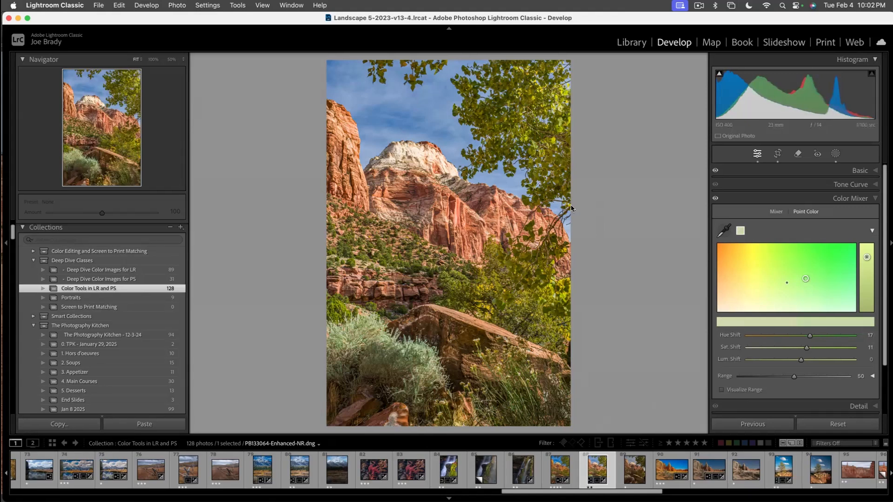
- Add a Point Color sample of the red cliff and set its Hue Shift to -1 and Sat. Shift to 34
left_click(723, 230)
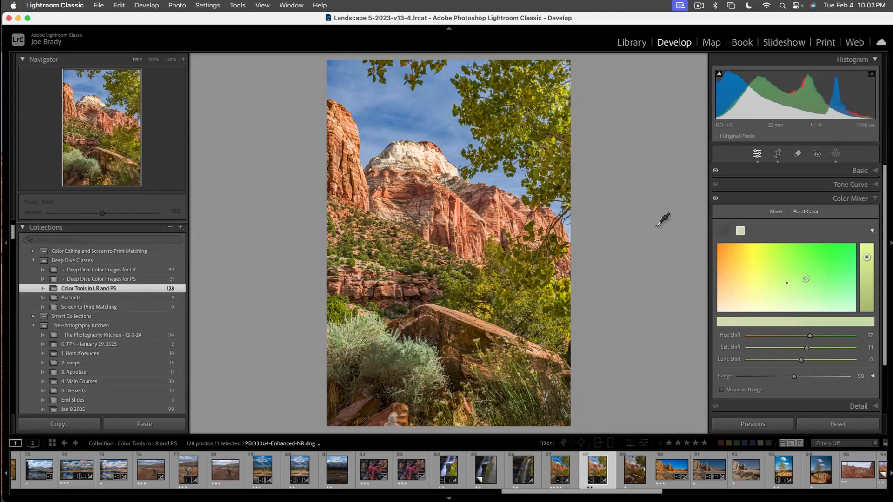
left_click(465, 219)
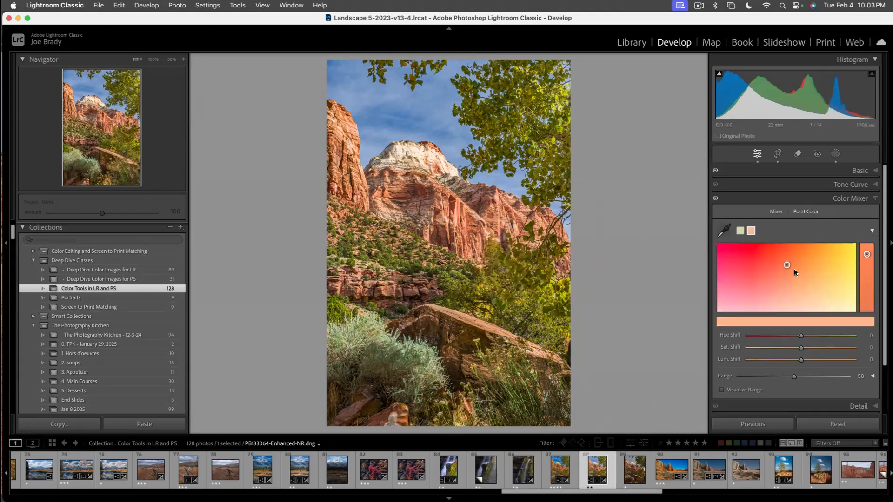
mouse_move(787, 266)
left_mouse_down()
mouse_move(778, 266)
mouse_move(796, 272)
mouse_move(785, 263)
left_mouse_up()
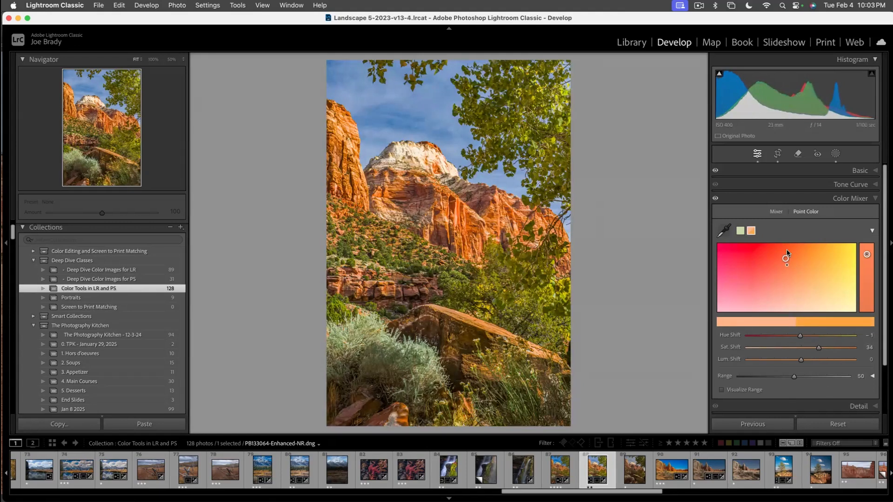
- Remove the edited canyon photo from the Color Tools in LR and PS collection
key("Delete")
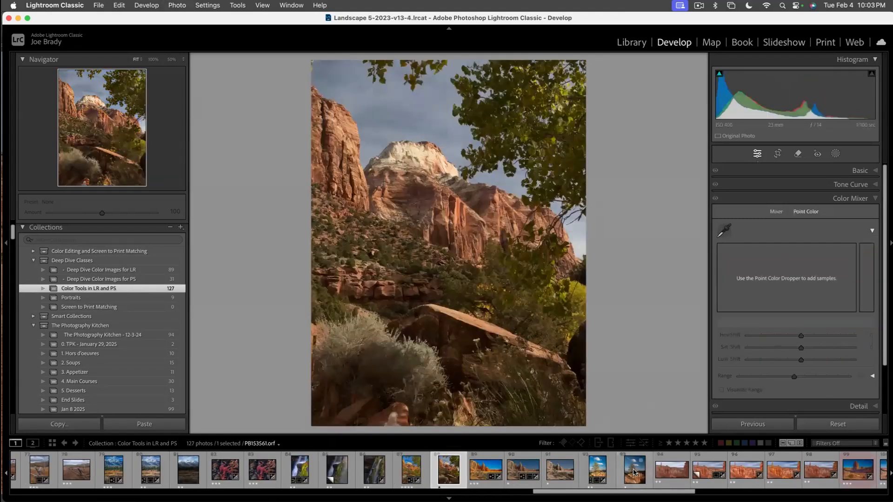
- Browse the Color Tools in LR and PS and Deep Dive Color Images for PS collections for the brightened canyon photo
left_click(415, 473)
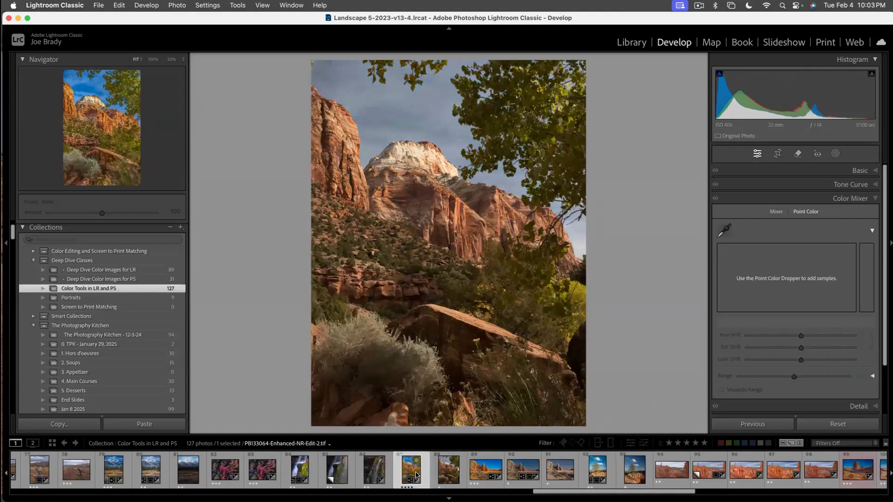
left_click(460, 465)
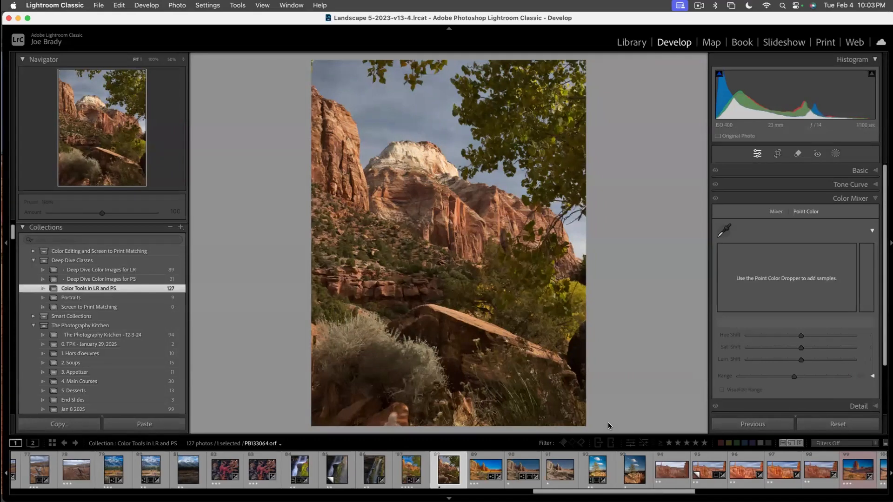
left_click(866, 173)
key("g")
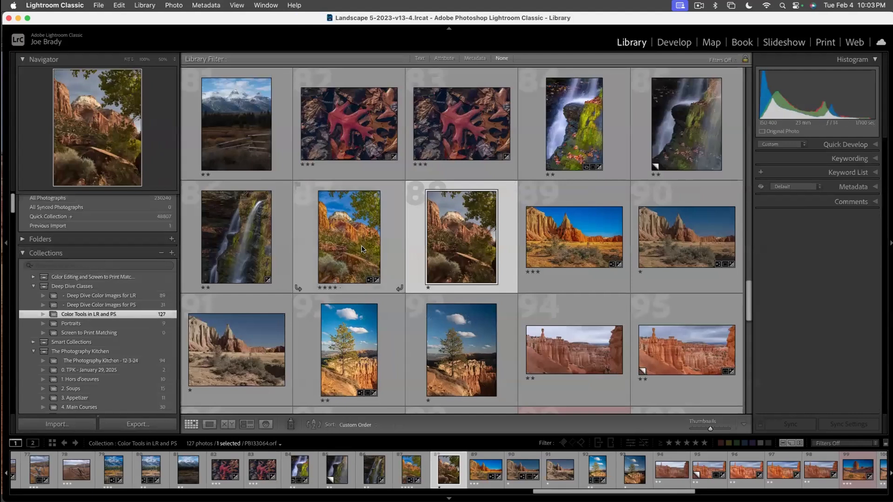
left_click_drag(685, 491, 157, 491)
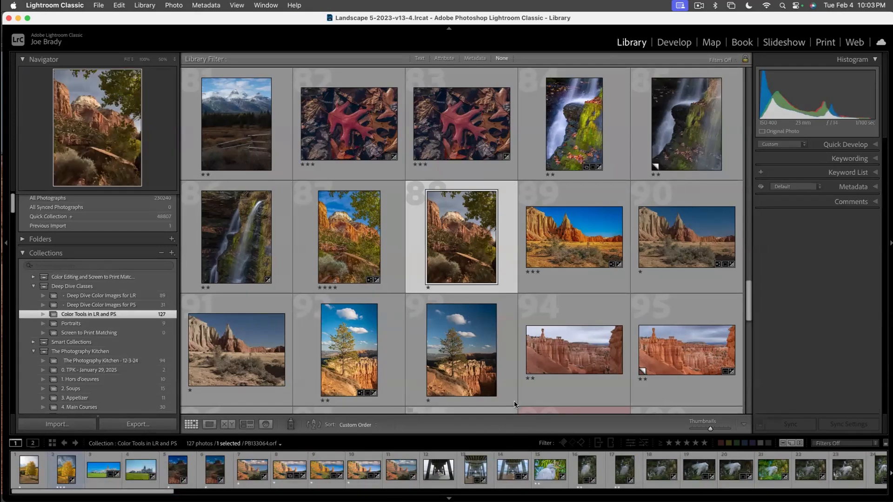
left_click(456, 243)
left_click(153, 304)
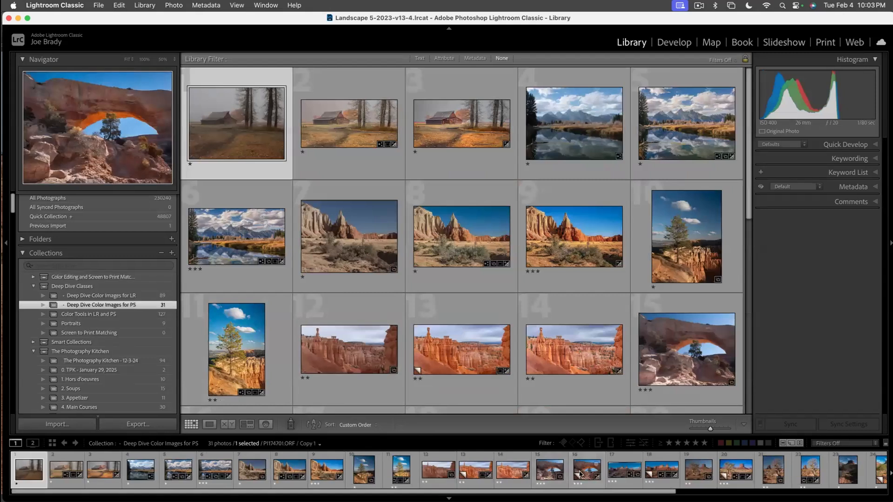
left_click_drag(600, 491, 814, 492)
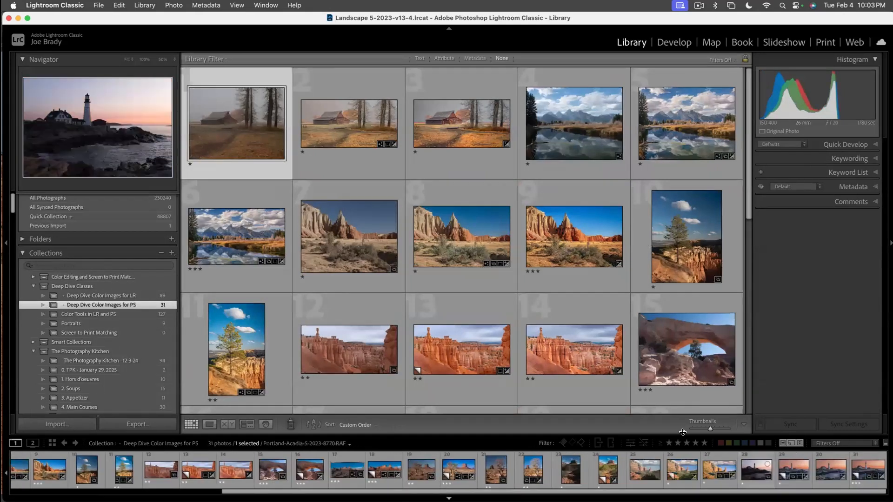
- Open the brightened canyon photo PB133064.orf Copy 1 from the Deep Dive Color Images for LR collection and switch to it in Photoshop
left_click(100, 295)
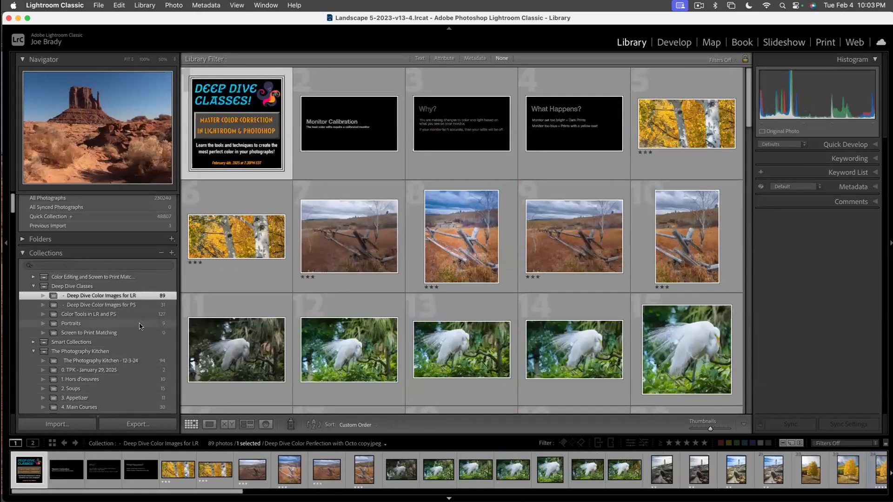
left_click_drag(139, 492, 771, 491)
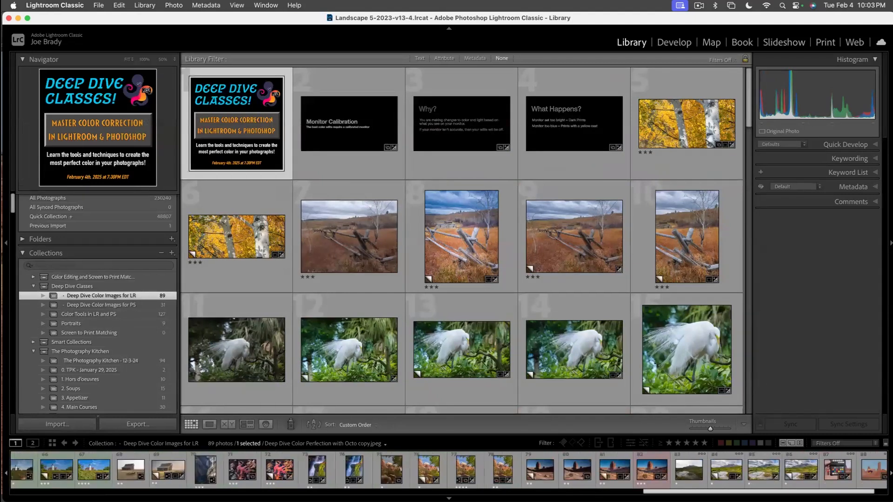
left_click(427, 469)
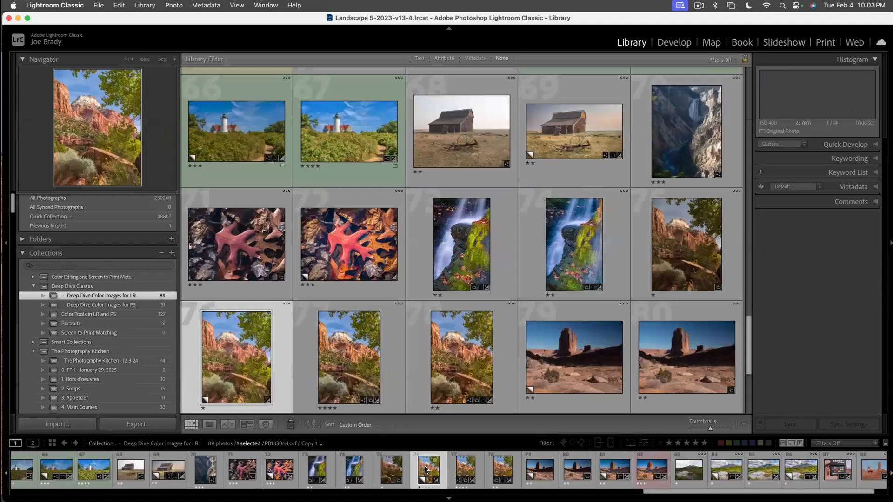
double_click(426, 469)
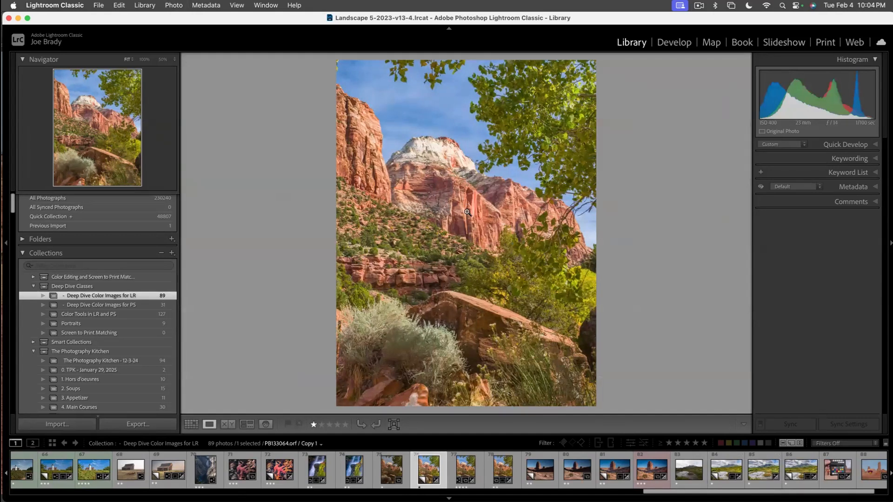
key("super+Tab")
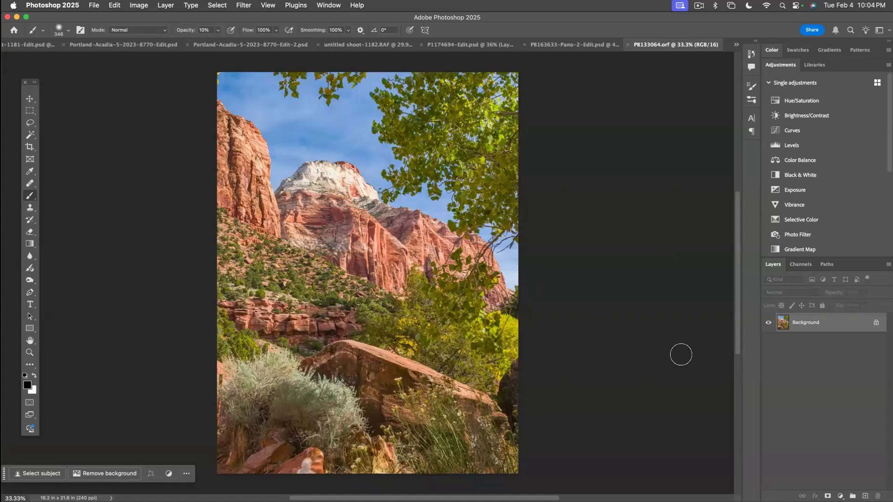
- Add a Color Balance adjustment layer and adjust its midtones while viewing the cliffs at 100%
left_click(840, 495)
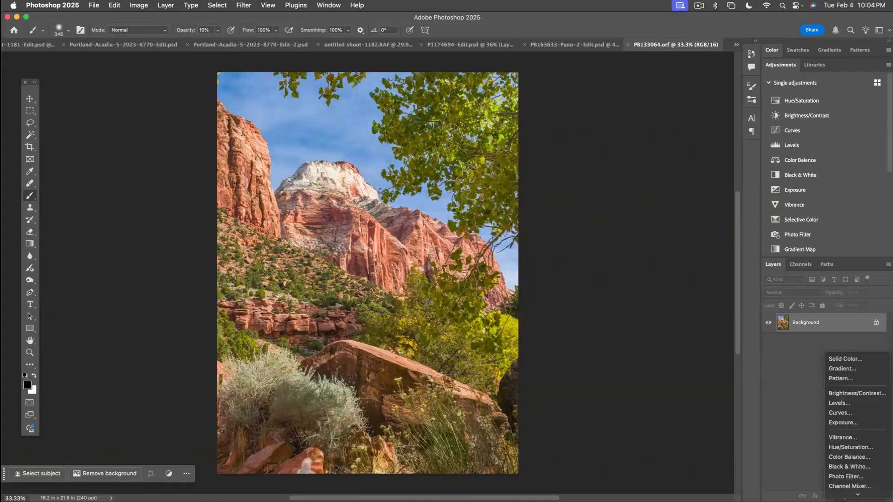
left_click(839, 438)
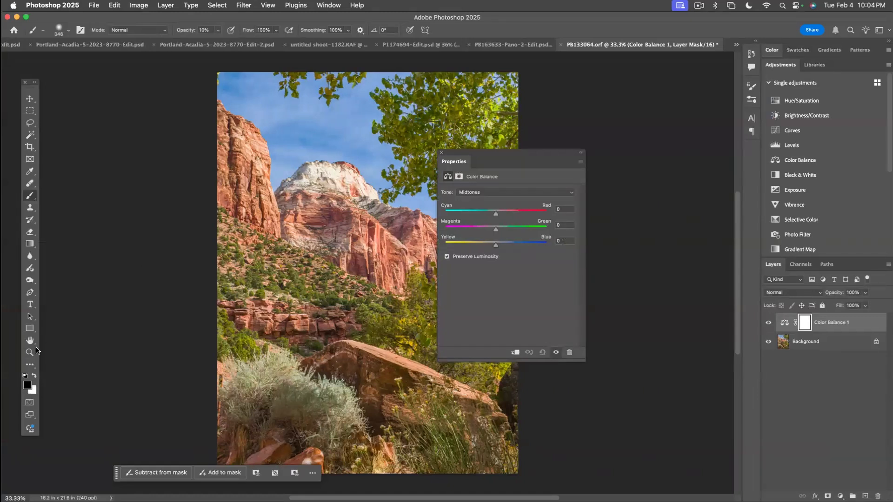
left_click(29, 352)
left_click(382, 262)
left_click(382, 262)
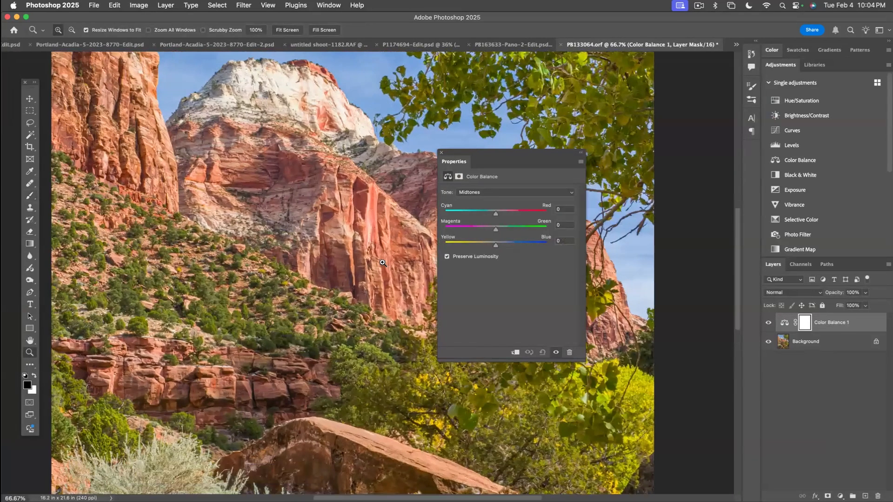
left_click(382, 263)
left_click_drag(491, 159, 496, 176)
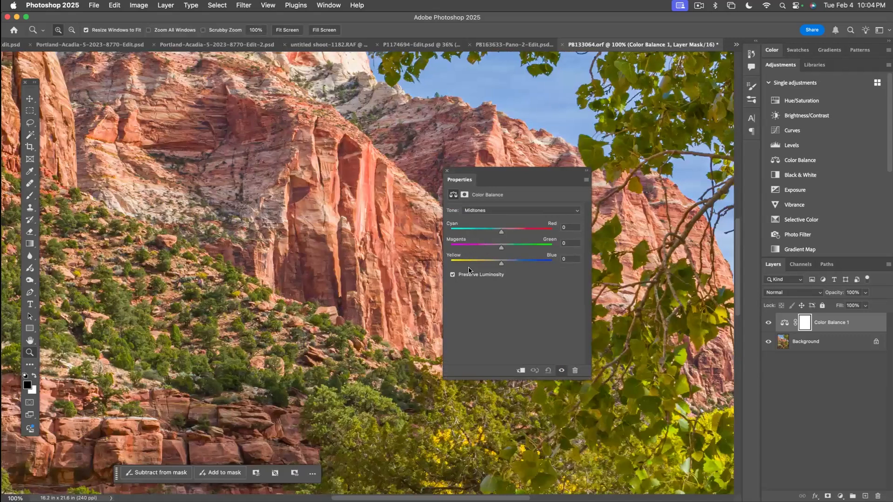
left_click_drag(502, 234, 499, 265)
- Set the Color Balance highlights to Cyan/Red -5, Magenta/Green +8 and Yellow/Blue +13
left_click(500, 210)
left_click(495, 220)
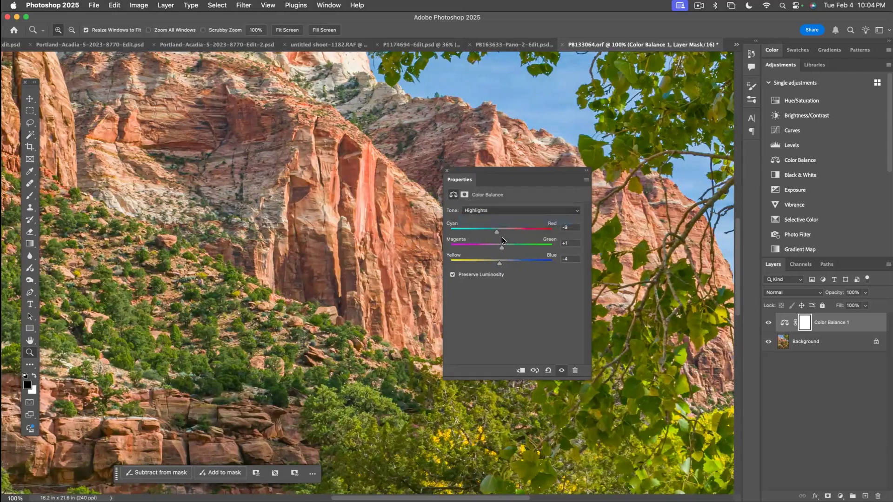
mouse_move(500, 233)
left_mouse_down()
mouse_move(512, 233)
mouse_move(498, 235)
left_mouse_up()
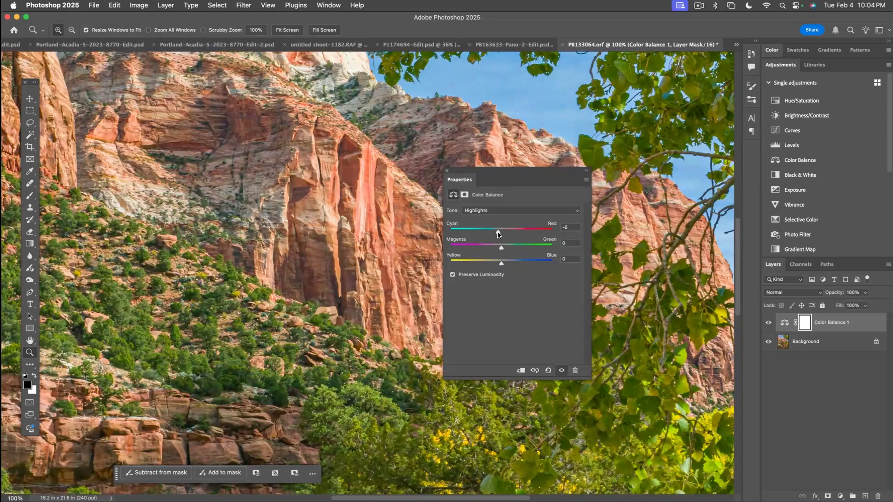
left_click_drag(497, 250, 541, 265)
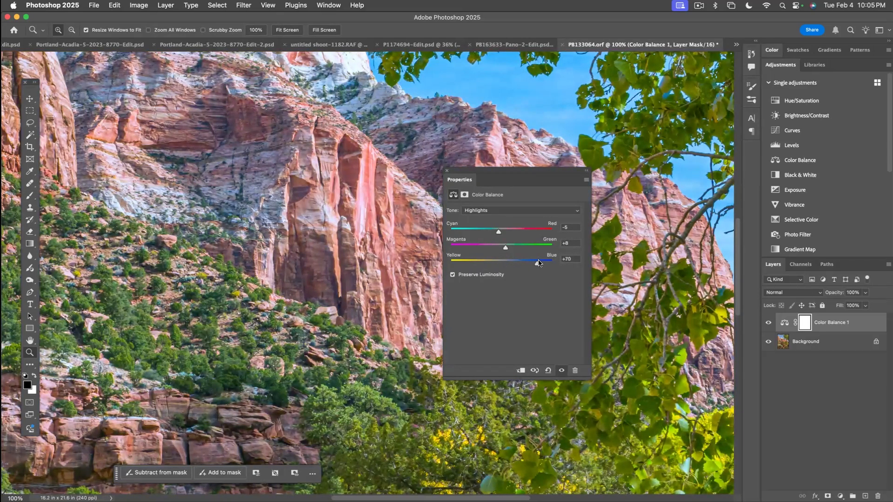
left_click_drag(542, 263, 511, 260)
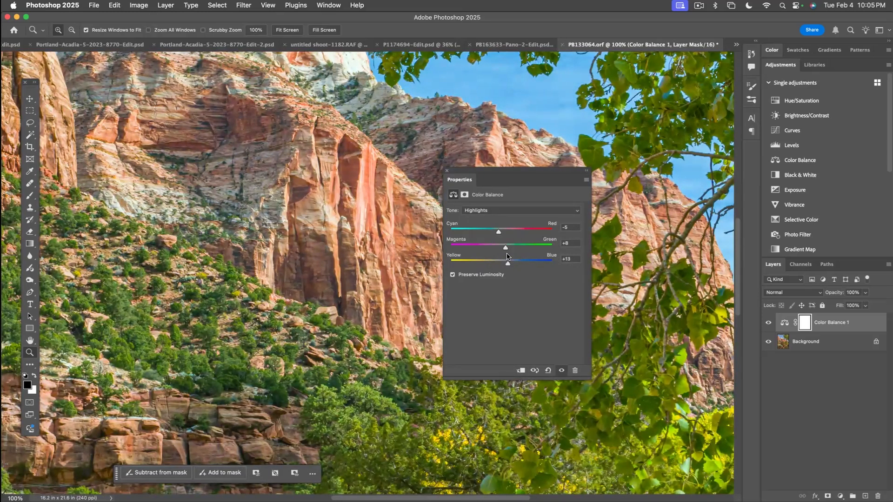
- Set the Color Balance shadows to Cyan/Red +12, Magenta/Green +8 and Yellow/Blue +18, then close the adjustment's properties
left_click(506, 210)
left_click(502, 188)
left_click_drag(500, 232, 508, 248)
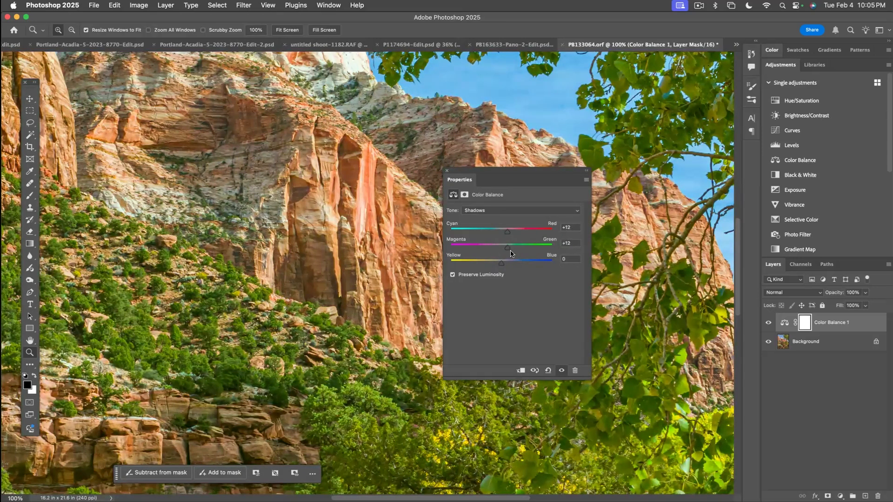
mouse_move(506, 249)
left_mouse_down()
mouse_move(491, 264)
mouse_move(510, 262)
left_mouse_up()
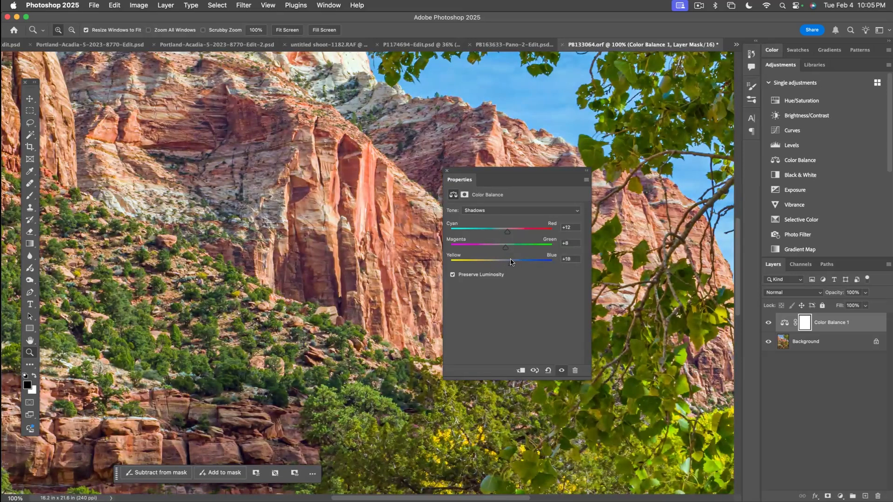
left_click(444, 172)
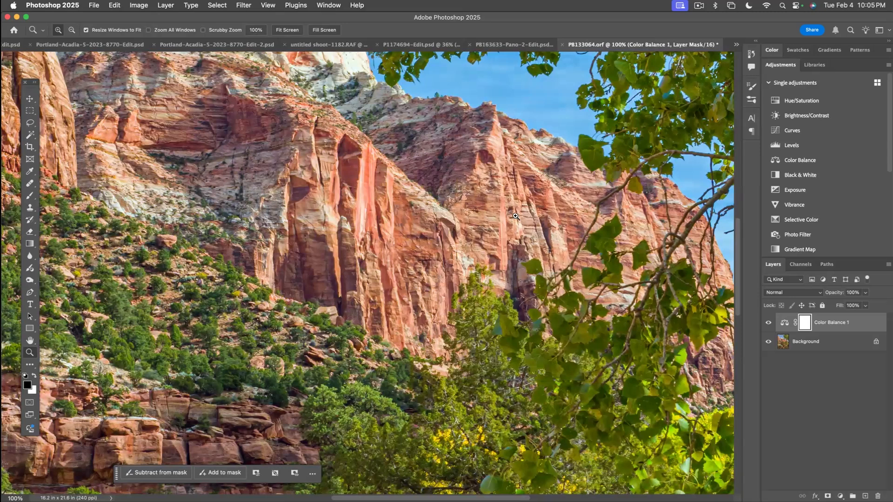
- Compare the whole photo with and without the Color Balance layer, leaving the layer visible
key("super+0")
left_click(768, 323)
left_click(768, 325)
left_click(768, 325)
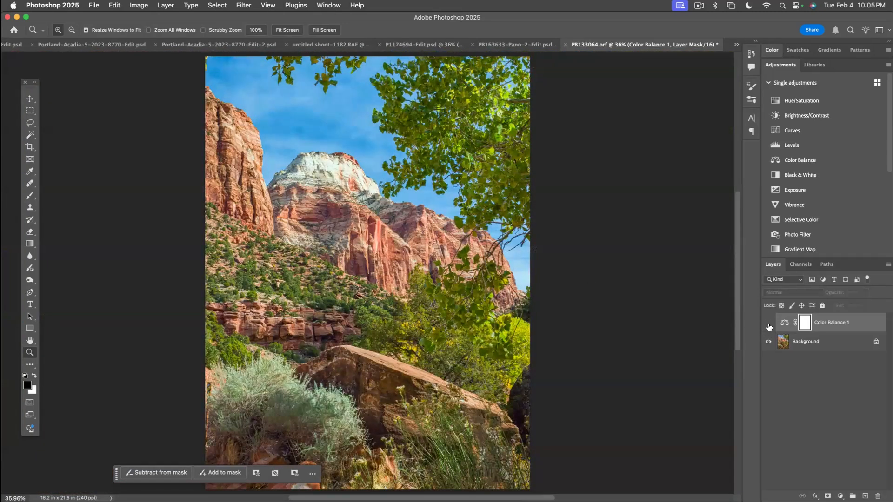
left_click(768, 324)
left_click(768, 324)
left_click(768, 324)
left_click(768, 325)
left_click(768, 324)
left_click(770, 324)
left_click(770, 324)
left_click(769, 324)
- Add a Hue/Saturation adjustment layer above the Color Balance layer with Master Saturation +3
left_click(839, 495)
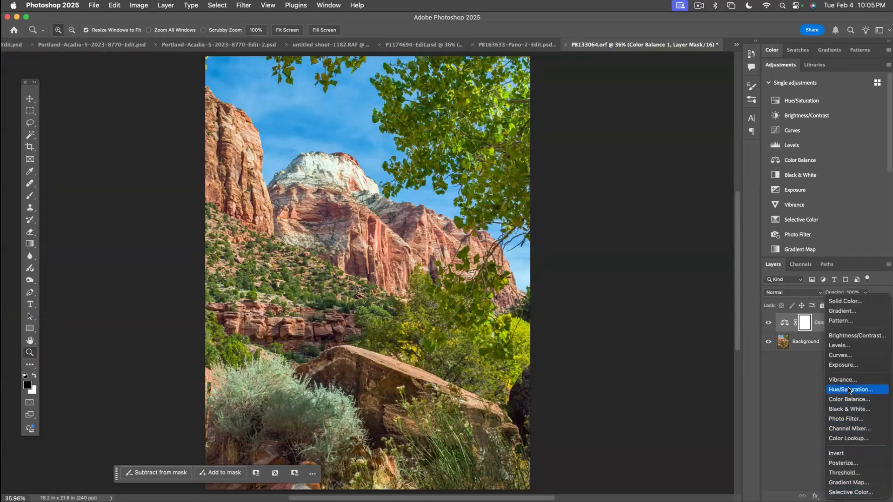
left_click(845, 357)
left_click_drag(515, 263, 524, 265)
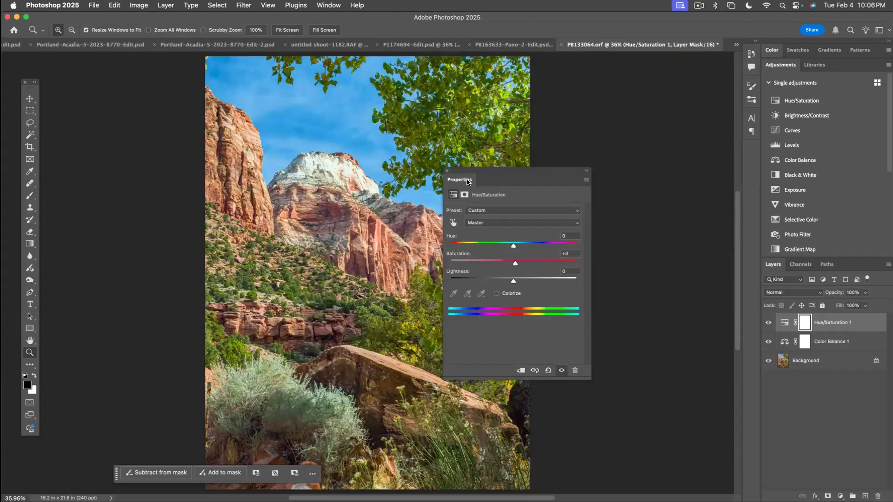
left_click(446, 171)
- Select the sky on the Background layer and add a Curves adjustment layer masked to it
left_click(783, 362)
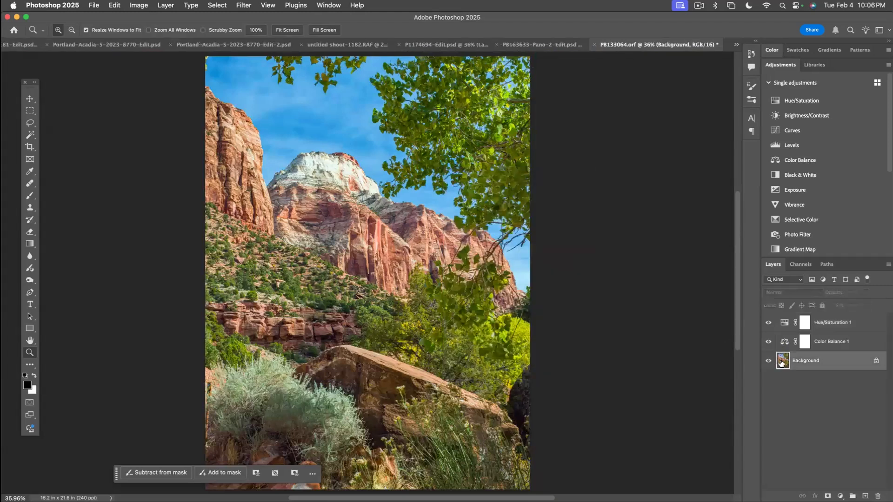
left_click(217, 5)
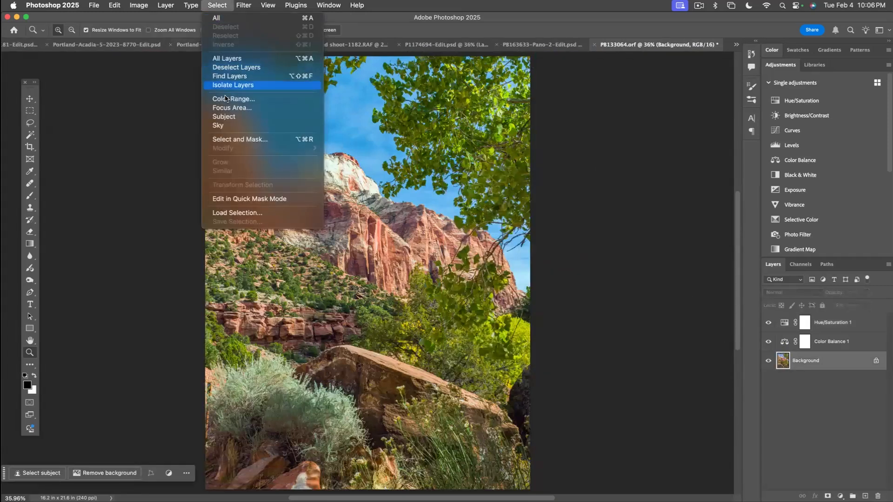
left_click(228, 126)
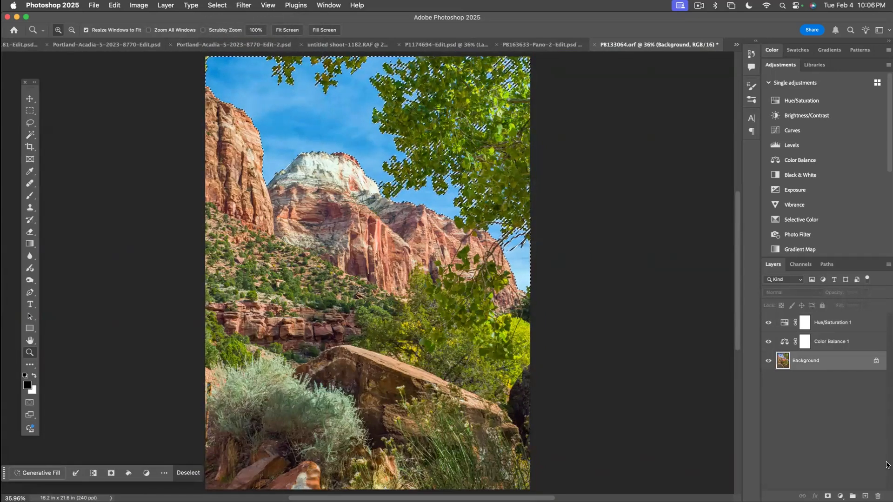
left_click(839, 496)
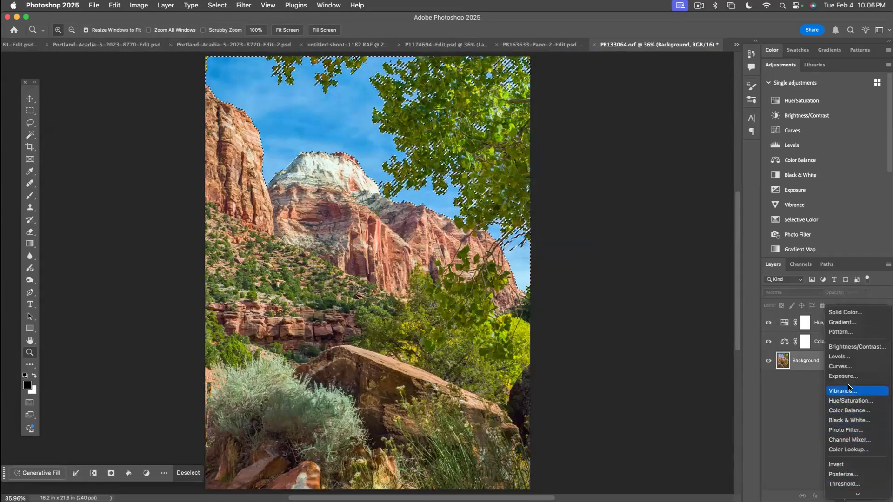
left_click(844, 365)
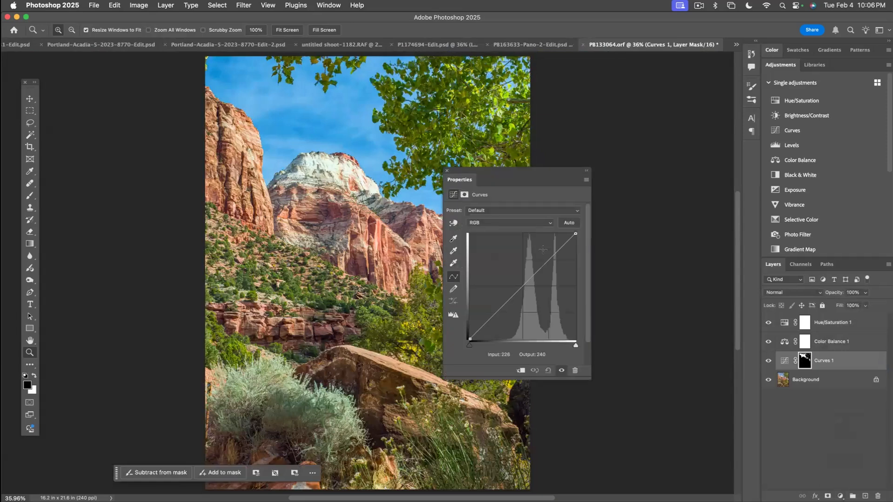
- Brighten the sky in Curves by raising RGB input 151 to output 162 and Blue input 201 to output 213
left_click(345, 110)
left_click_drag(344, 110, 344, 104)
left_click(497, 223)
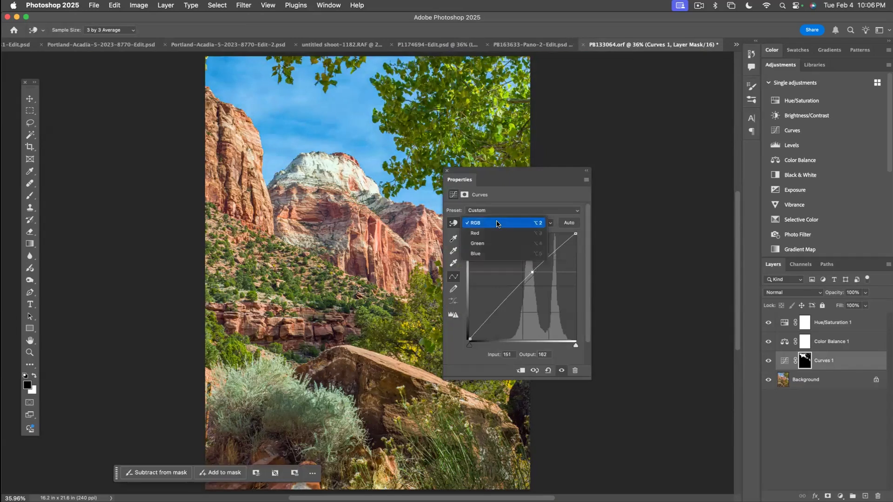
left_click(495, 252)
mouse_move(358, 125)
left_mouse_down()
mouse_move(355, 114)
mouse_move(352, 176)
mouse_move(348, 106)
mouse_move(347, 134)
mouse_move(347, 119)
left_mouse_up()
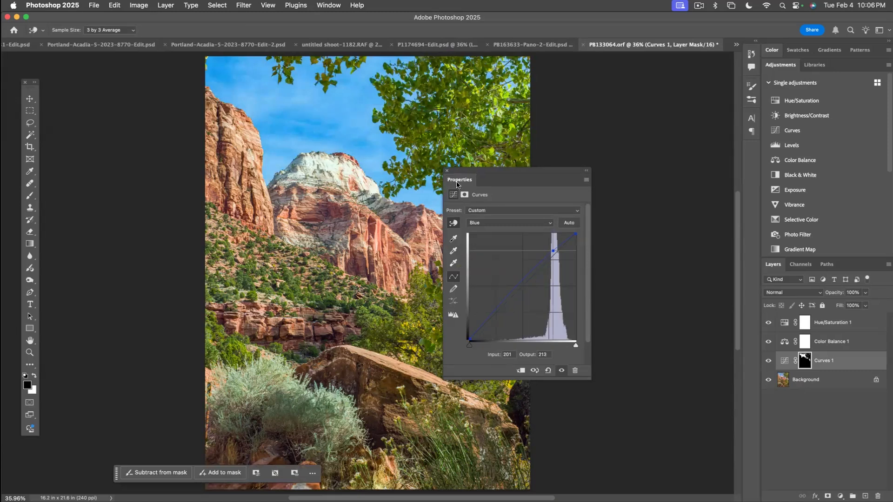
left_click(447, 171)
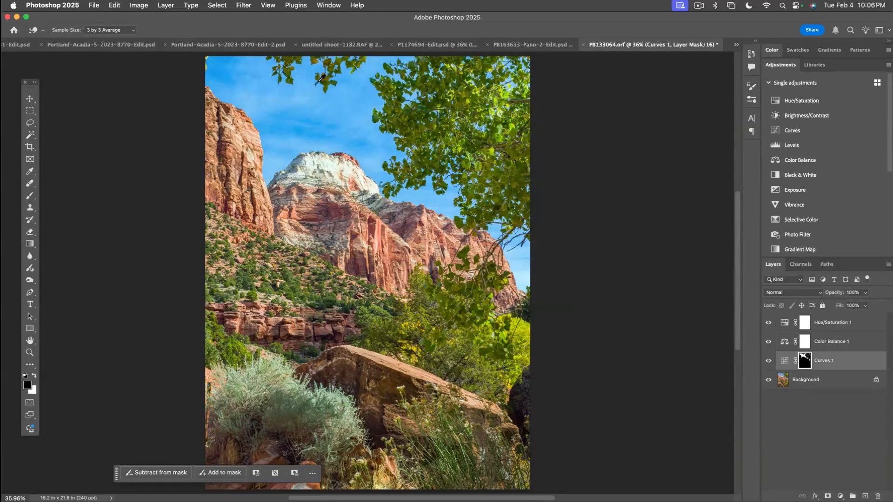
- Start a Color Range selection on the Background layer and set it to select Sampled Colors
left_click(782, 380)
key("z")
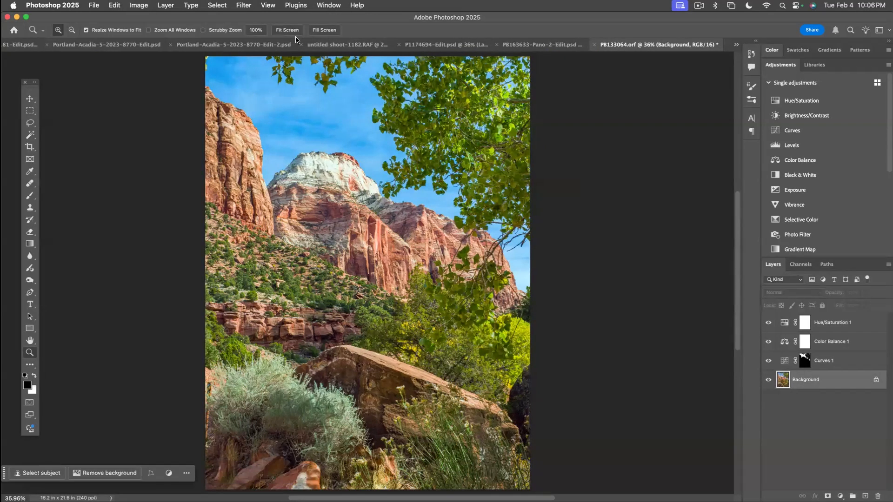
left_click(223, 5)
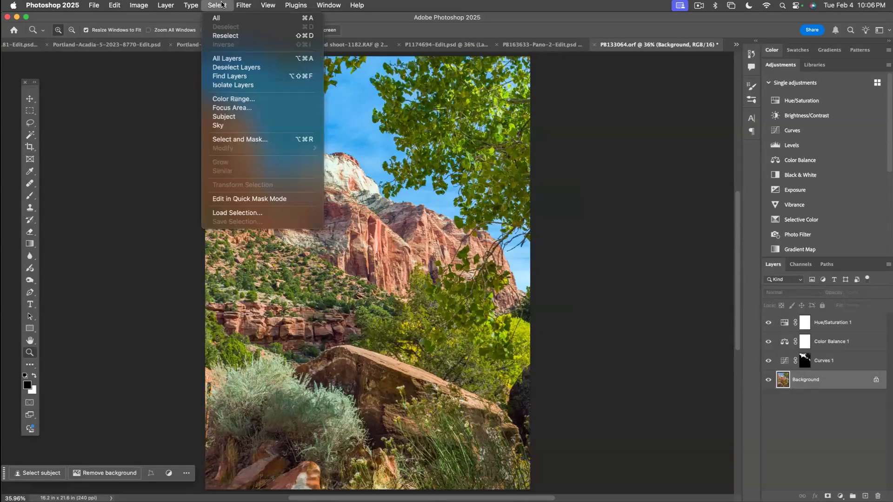
left_click(242, 99)
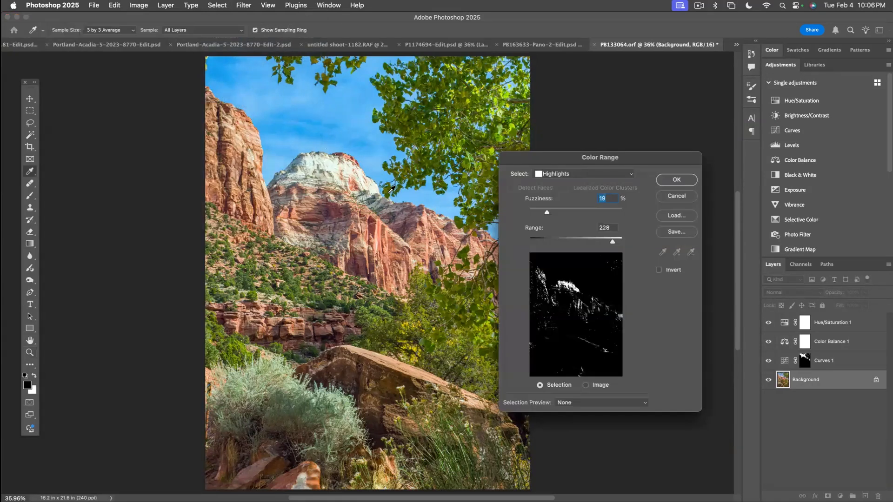
left_click(574, 172)
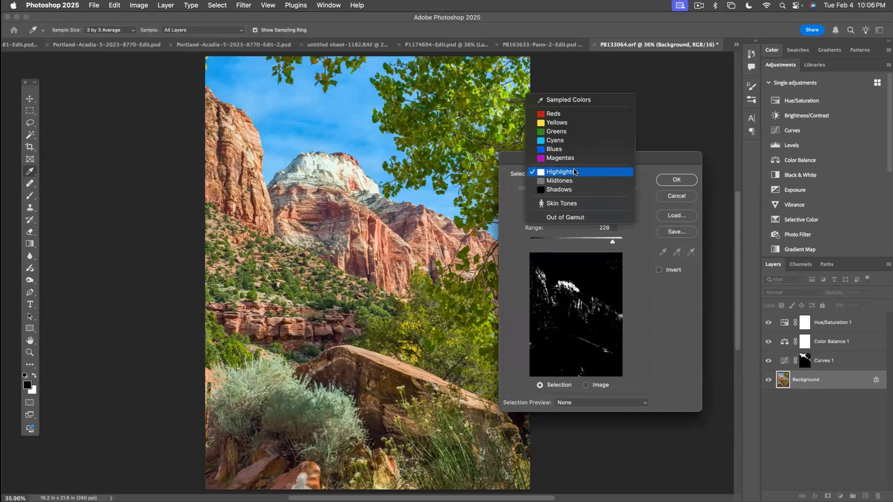
left_click(565, 134)
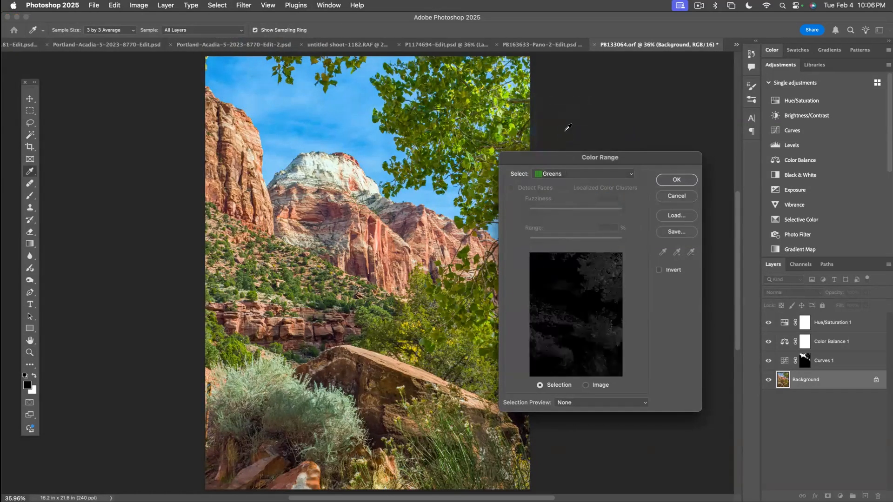
left_click(570, 175)
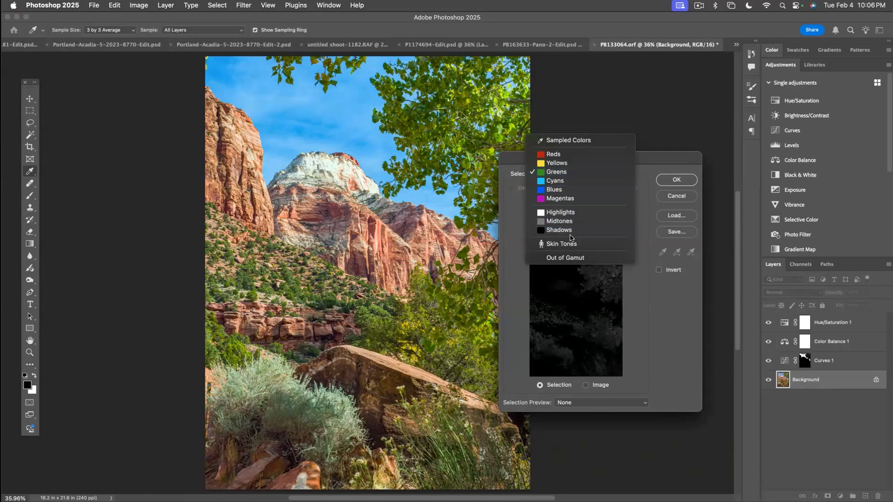
left_click(553, 142)
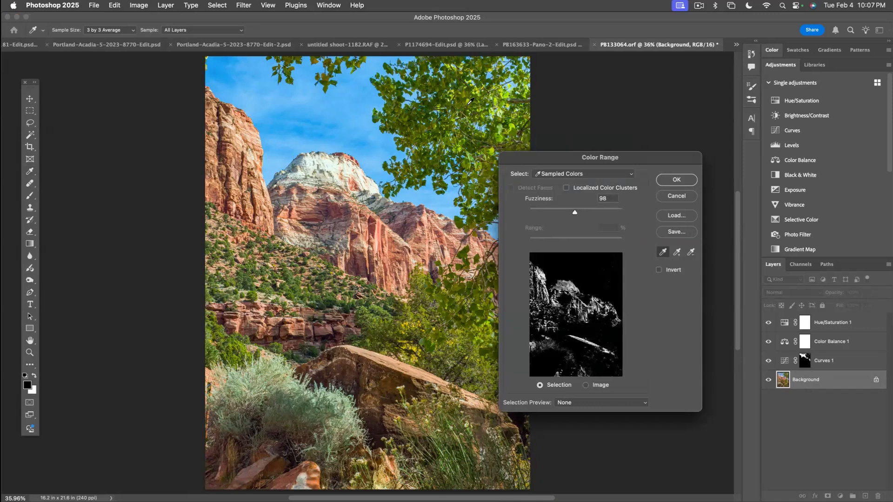
- Select the green foliage by sampling the tree leaves, adding more leaf tones and setting Fuzziness to 42
left_click(438, 120)
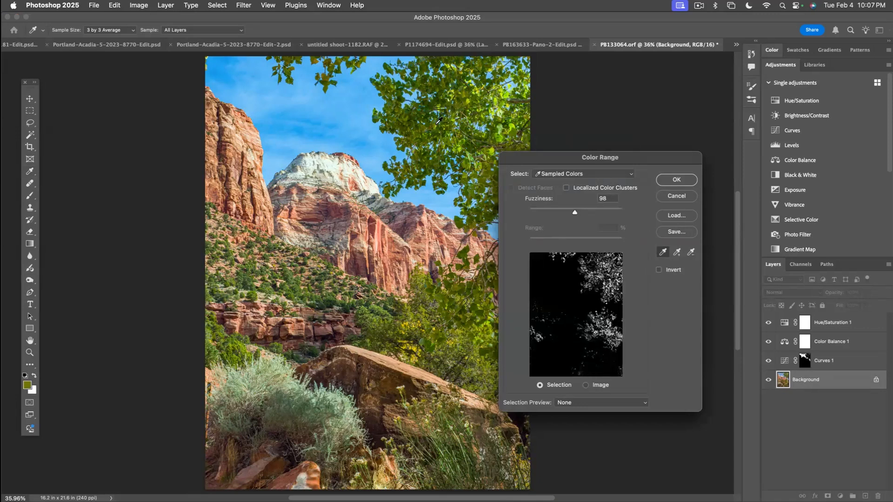
left_click(677, 252)
mouse_move(457, 130)
left_mouse_down()
mouse_move(433, 127)
mouse_move(461, 133)
left_mouse_up()
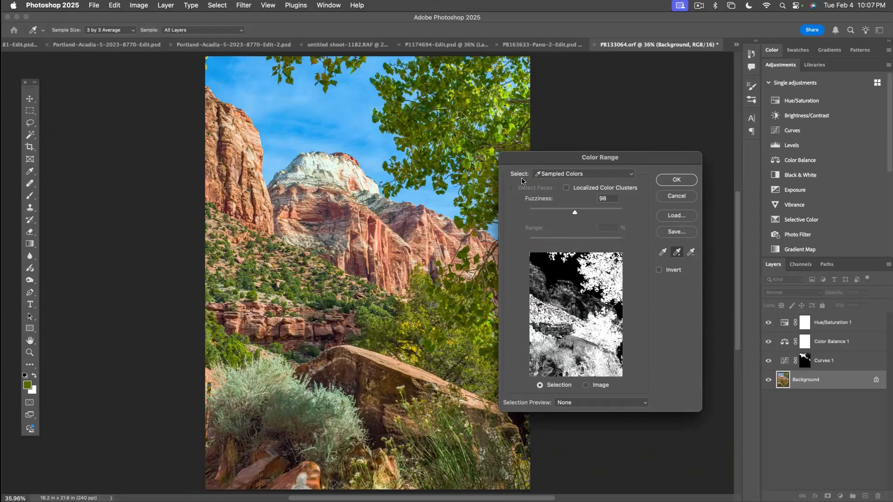
left_click_drag(576, 213, 549, 214)
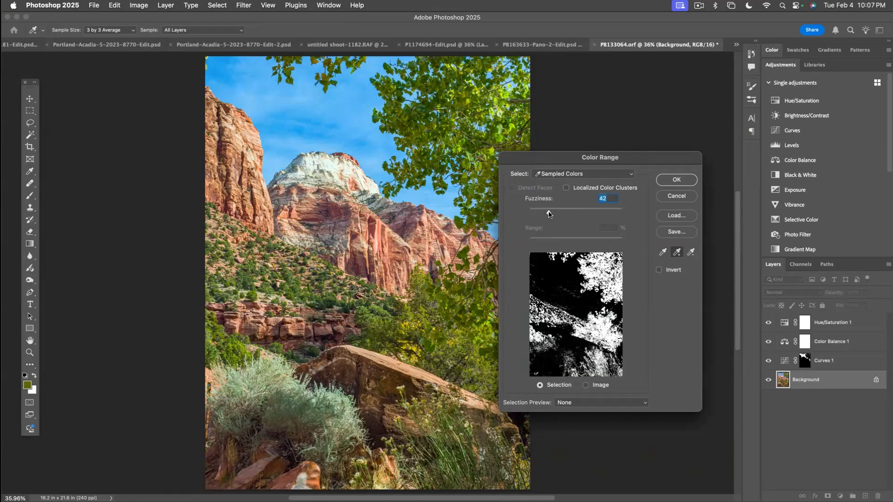
left_click(676, 181)
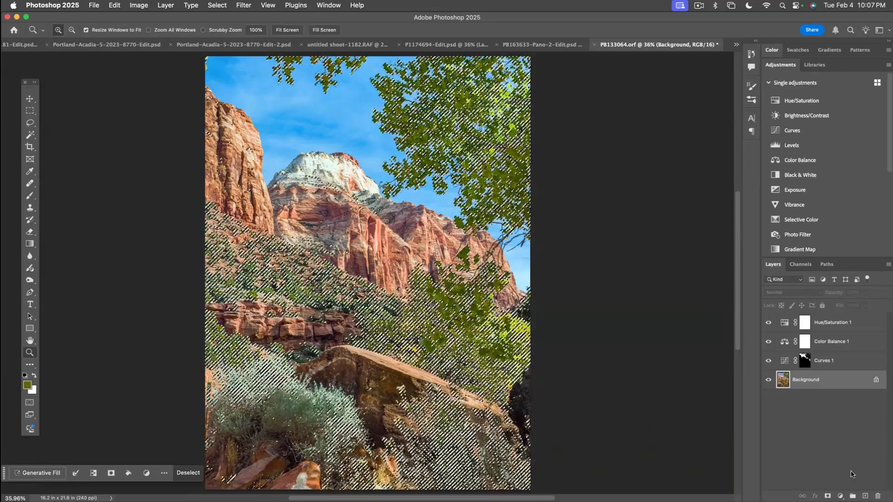
- Add a Color Balance adjustment layer masked to the foliage selection and inspect its mask before returning to the photo
left_click(840, 495)
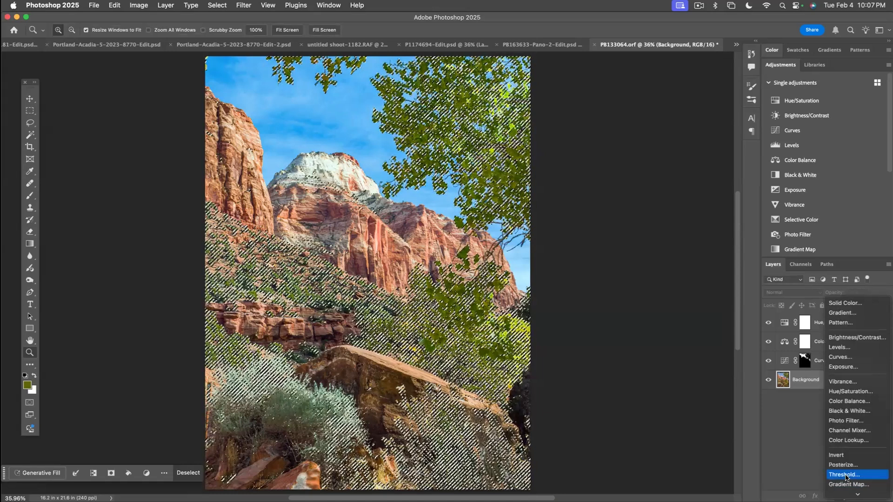
left_click(847, 401)
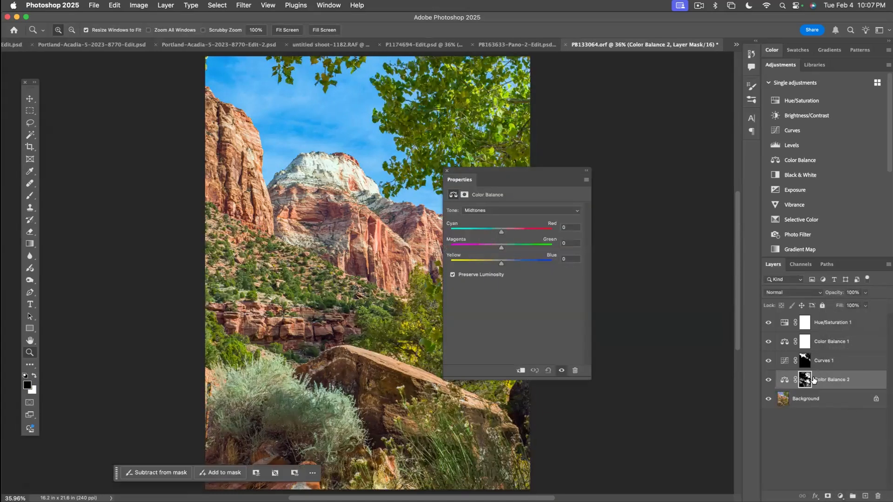
left_click(805, 380, "alt")
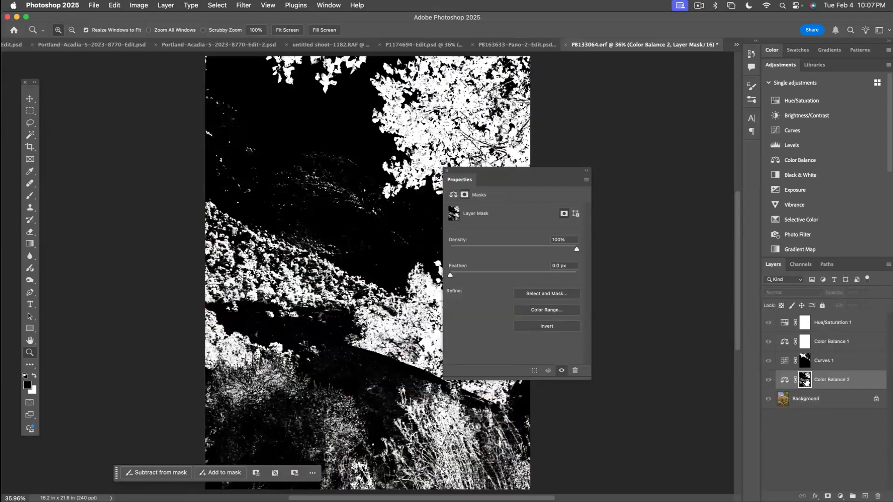
left_click(784, 380)
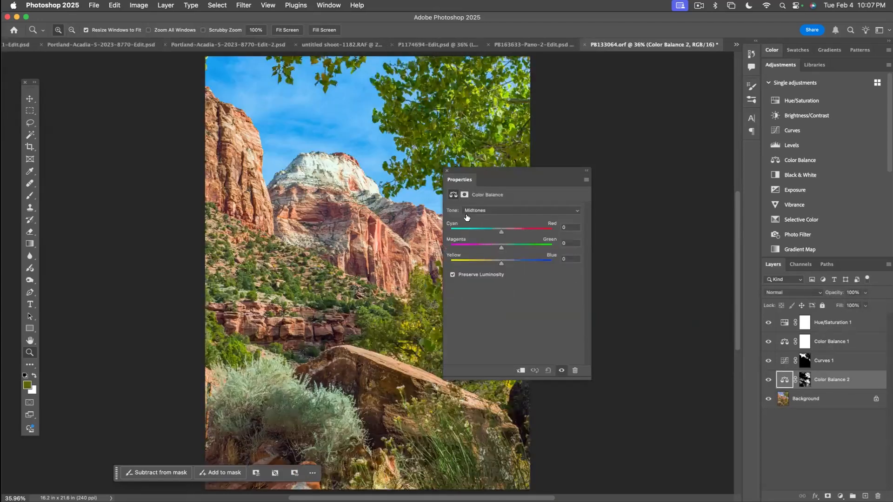
- Shift the foliage Color Balance midtones toward cyan, with Magenta–Green -8 and Yellow–Blue -6
left_click(447, 171)
double_click(784, 379)
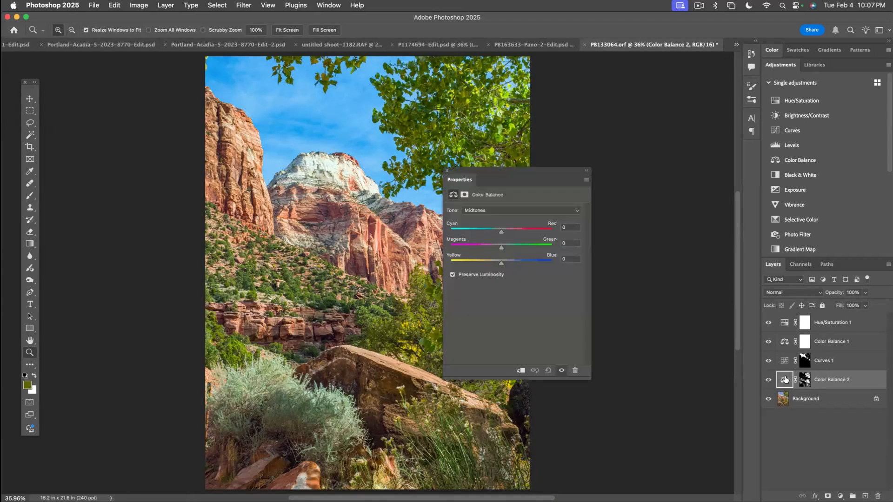
left_click_drag(501, 233, 498, 263)
- Set the foliage Color Balance highlights to Cyan–Red +14, Magenta–Green +6 and Yellow–Blue +15
left_click(490, 213)
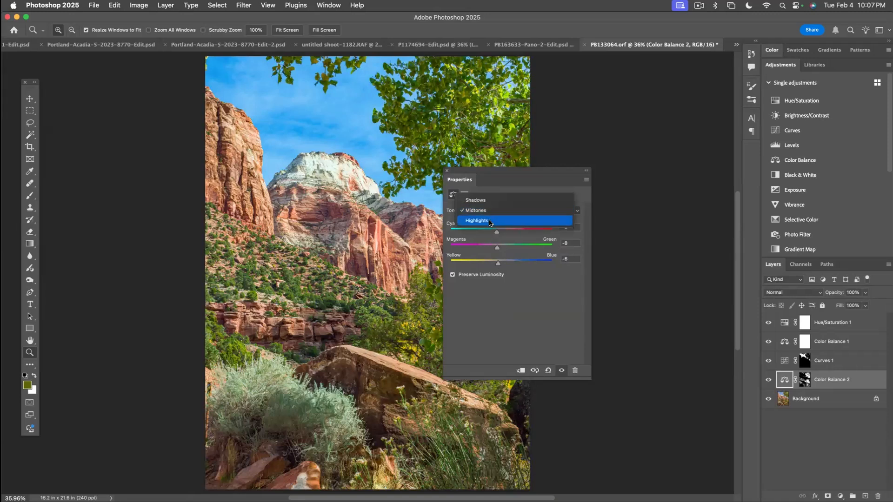
left_click(490, 222)
left_click_drag(491, 232, 509, 232)
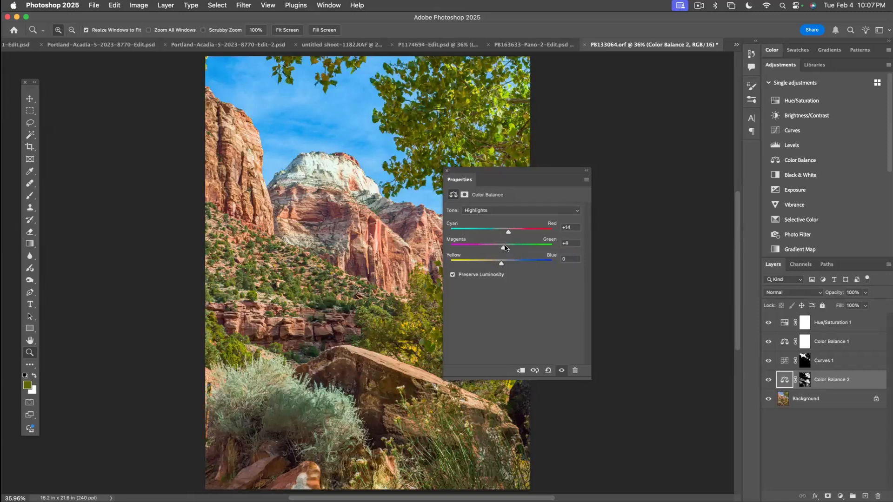
left_click_drag(501, 266, 509, 265)
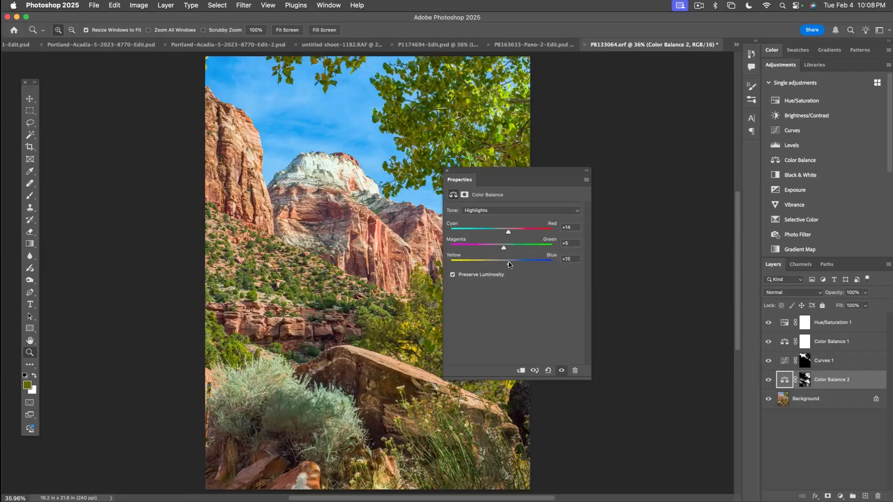
- Set the foliage Color Balance shadows to Cyan–Red -5, Magenta–Green -10 and Yellow–Blue +17
left_click(505, 211)
left_click(505, 191)
left_click_drag(502, 234, 509, 263)
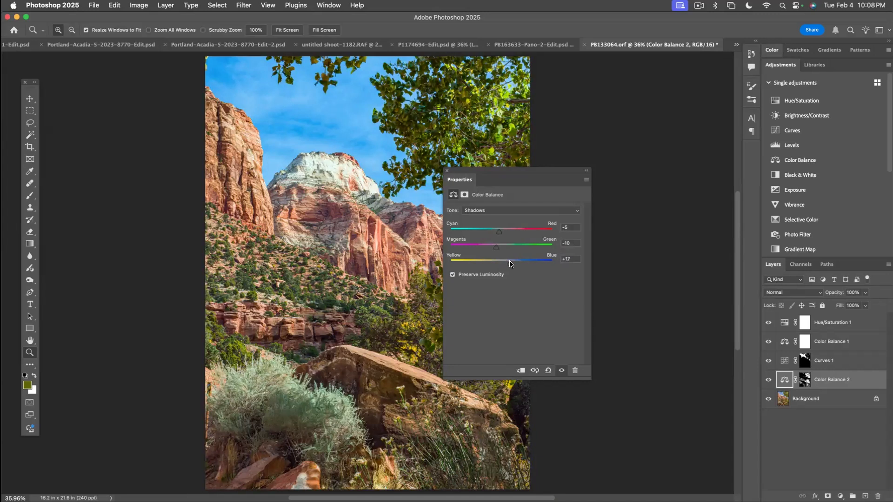
- Compare the photo with and without the foliage Color Balance layer, leaving the layer visible
left_click(446, 172)
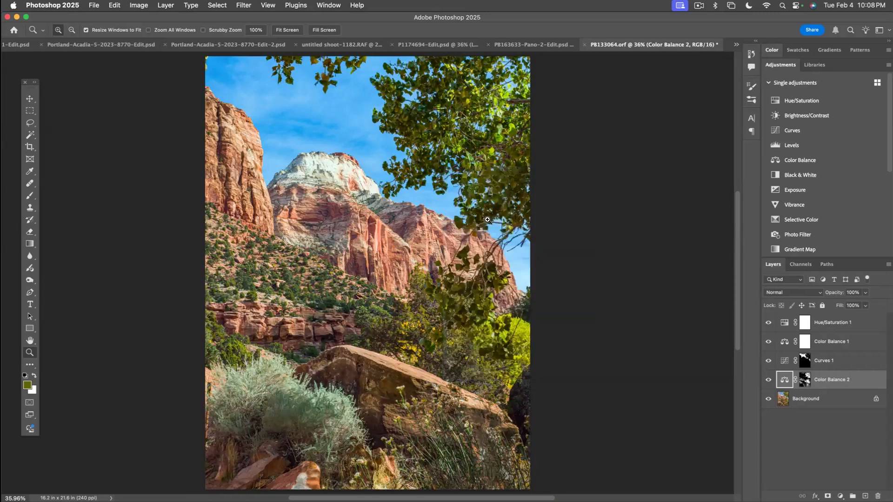
left_click(767, 381)
left_click(768, 381)
- Add a Hue/Saturation layer above the foliage Color Balance with Master Saturation -9 and copy the foliage mask onto it
left_click(840, 496)
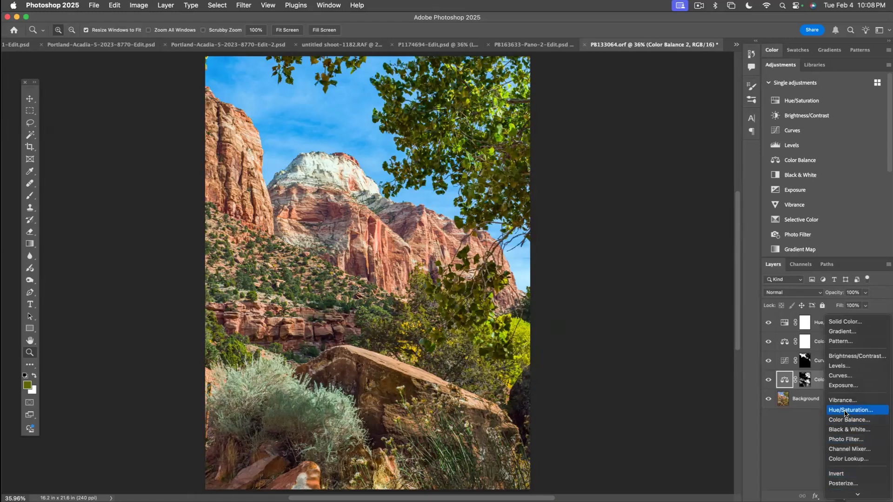
left_click(847, 411)
left_click_drag(513, 264, 501, 265)
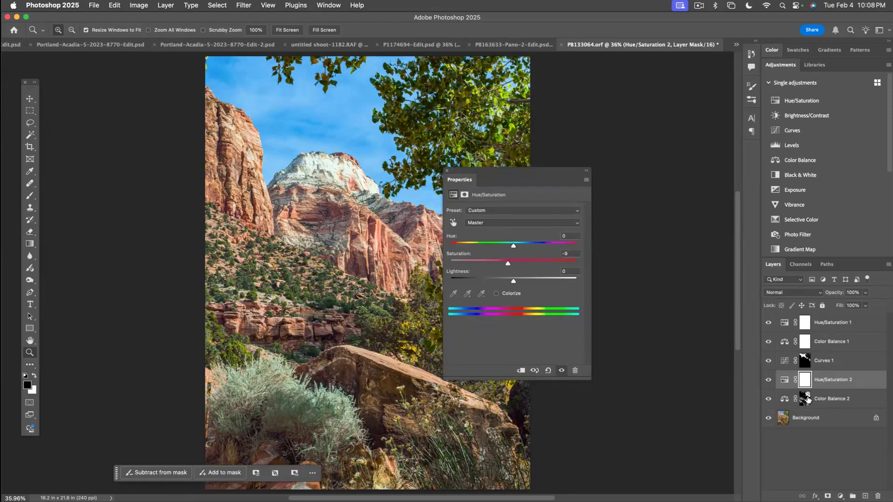
key("alt")
left_click_drag(804, 401, 804, 380)
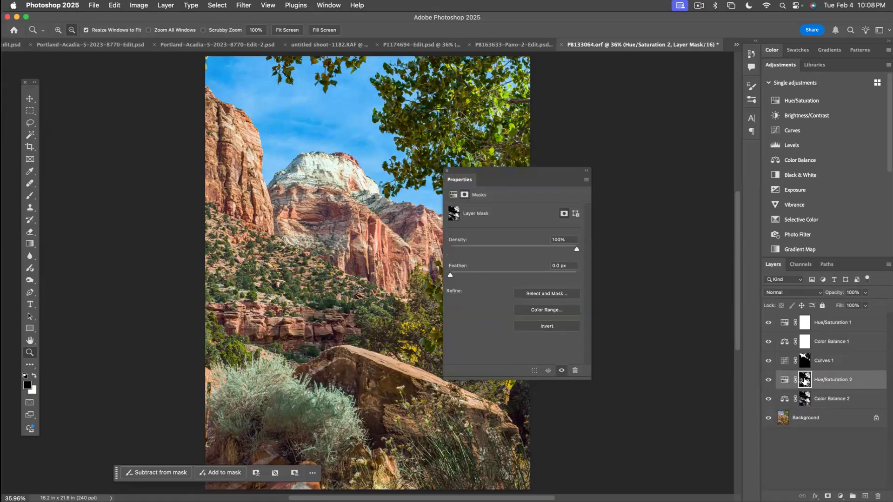
- Compare the photo with and without the masked Hue/Saturation layer, leaving the layer visible
left_click(770, 380)
left_click(770, 381)
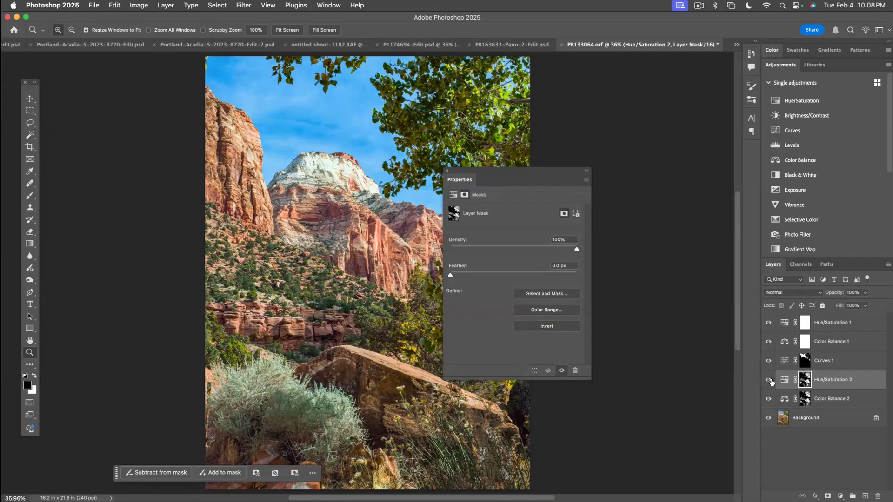
left_click(446, 172)
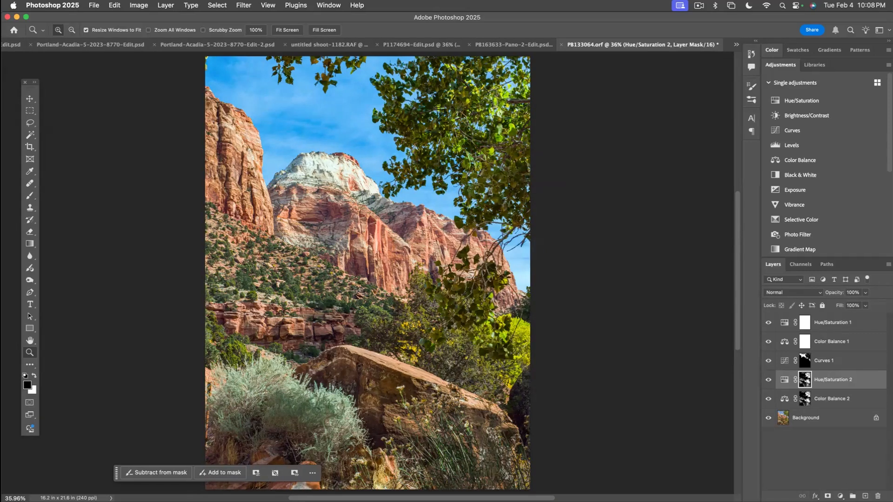
- Add a blank layer and a Levels adjustment above the foliage Hue/Saturation layer, lowering the white output level to 179
left_click(865, 496)
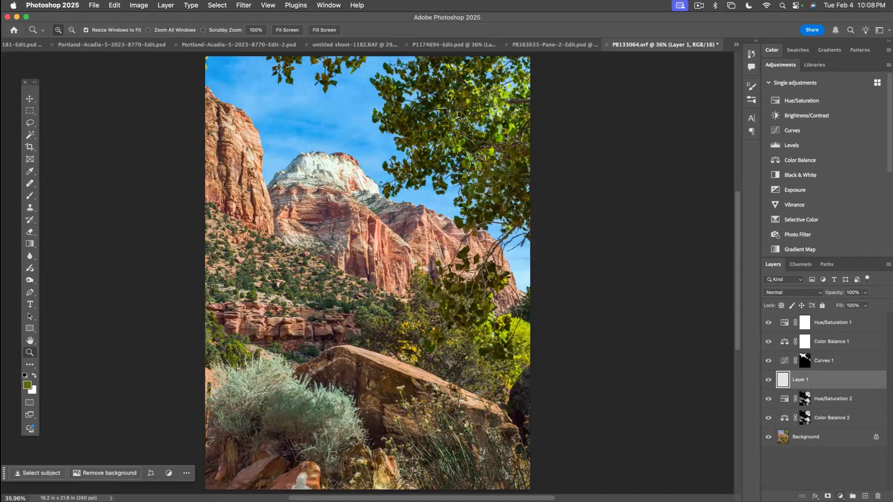
left_click(839, 497)
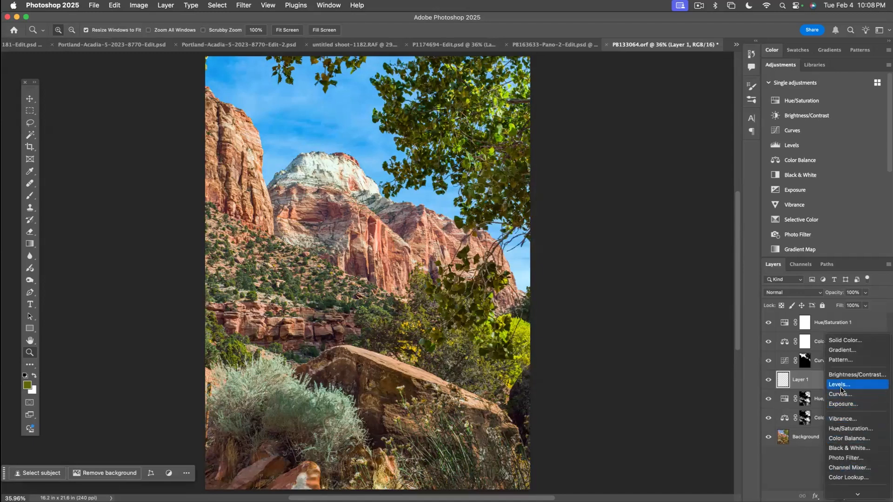
left_click(841, 385)
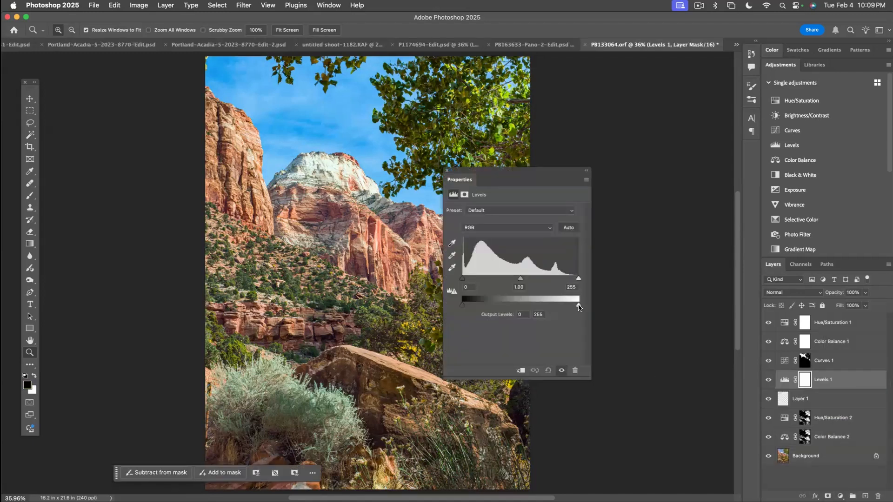
left_click_drag(578, 306, 544, 305)
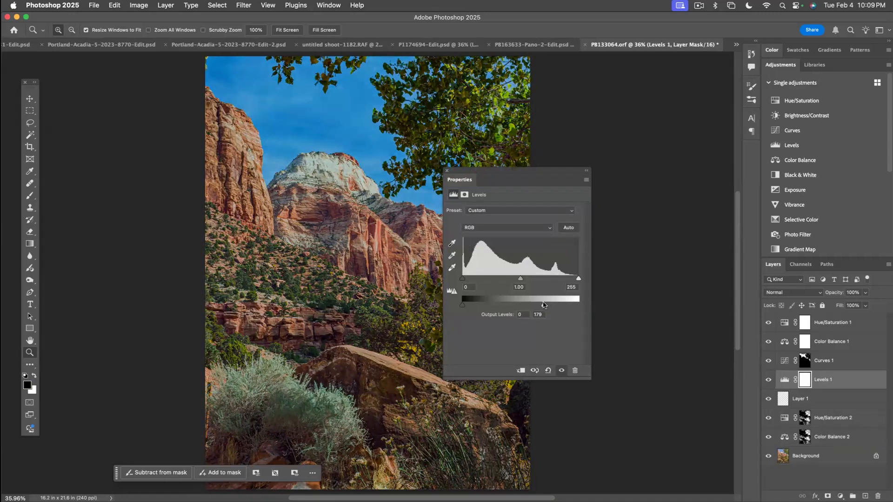
left_click(446, 173)
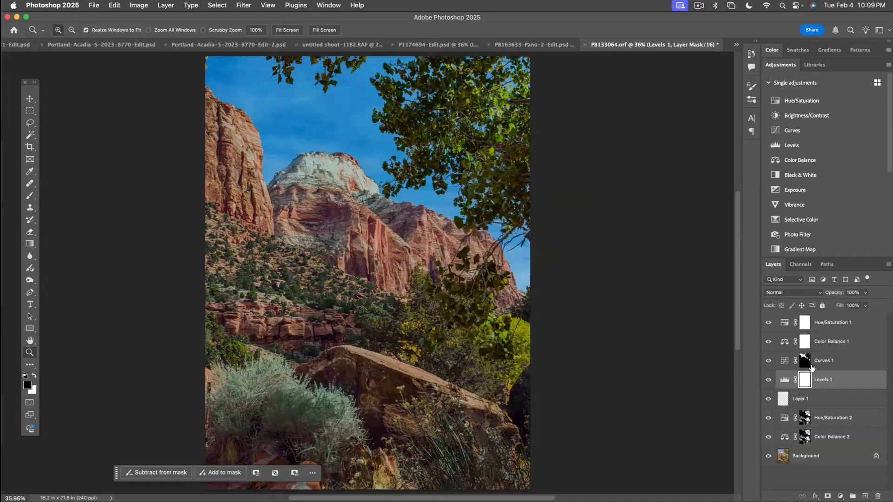
- Fill the Levels mask with black and paint the darkening onto the gray-green foreground bush with a white brush at 30% opacity
key("alt+BackSpace")
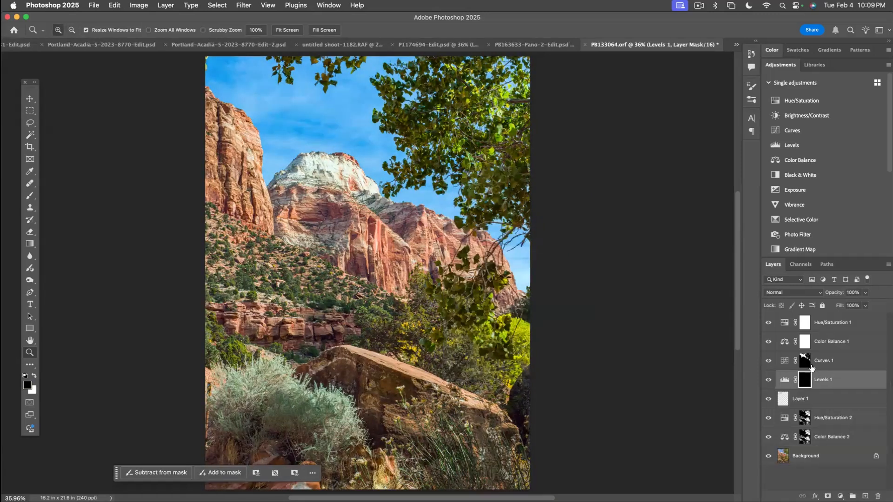
key("b")
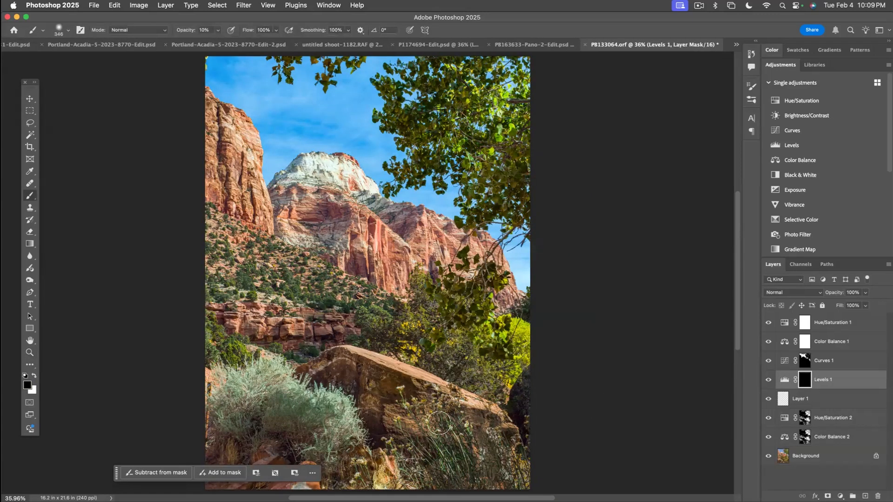
key("x")
key("3")
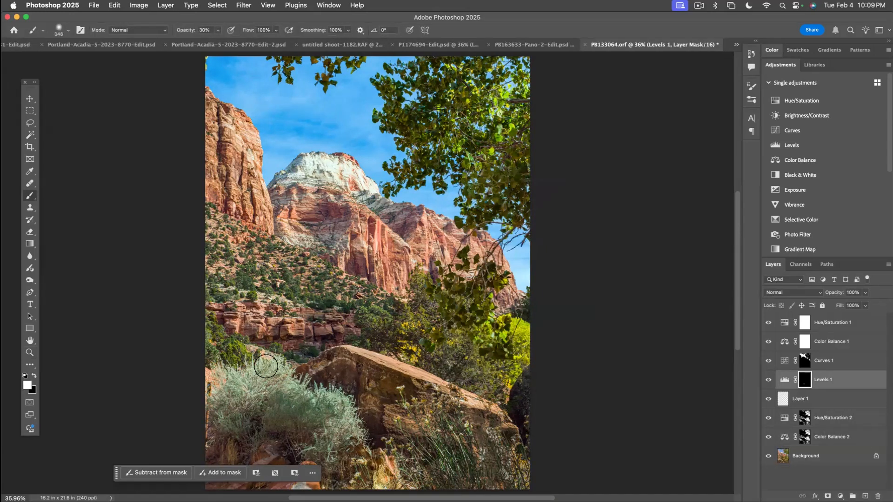
mouse_move(233, 389)
left_mouse_down()
mouse_move(273, 375)
mouse_move(224, 384)
mouse_move(231, 397)
mouse_move(268, 395)
left_mouse_up()
mouse_move(336, 408)
left_mouse_down()
mouse_move(345, 422)
mouse_move(347, 411)
mouse_move(288, 365)
mouse_move(271, 414)
mouse_move(246, 397)
mouse_move(340, 419)
left_mouse_up()
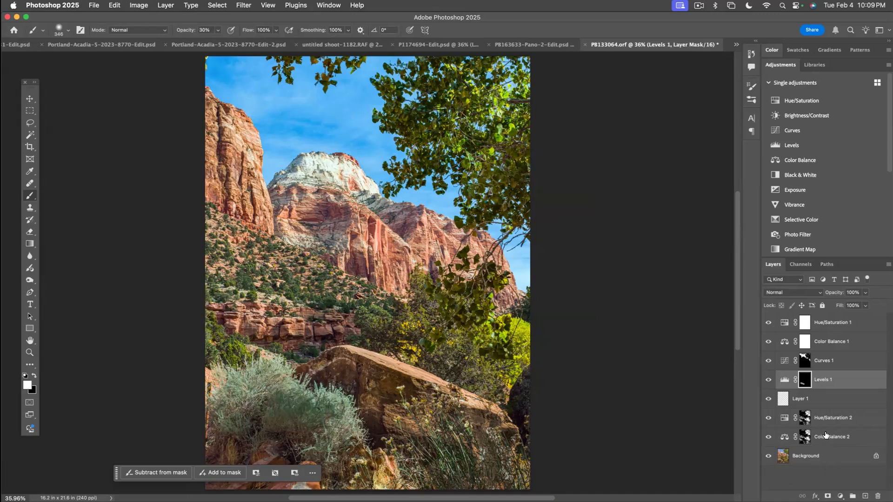
- Add a Hue/Saturation layer above Levels 1 with Saturation -38 and Lightness -7, and copy the bush mask from Levels 1 onto it
left_click(840, 496)
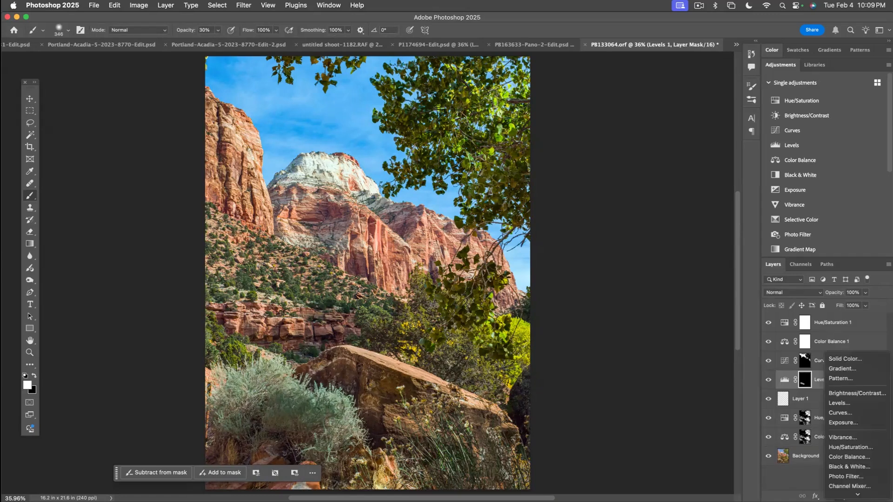
left_click(843, 439)
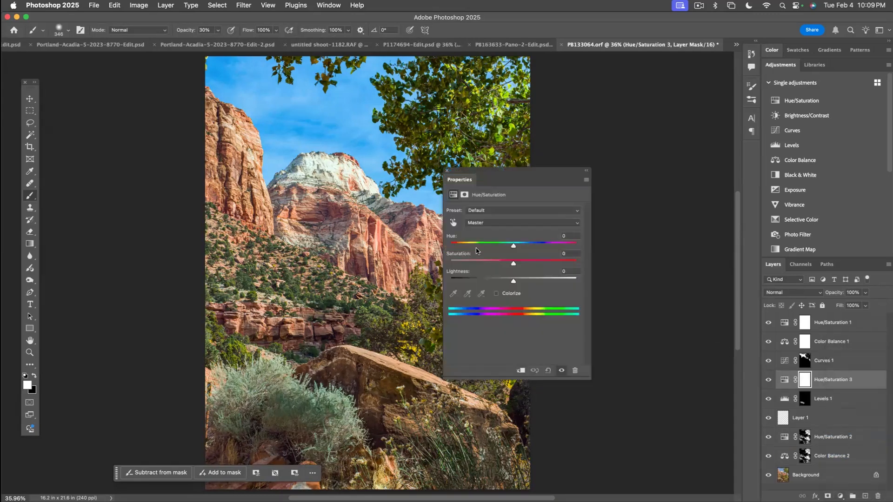
left_click_drag(513, 264, 489, 264)
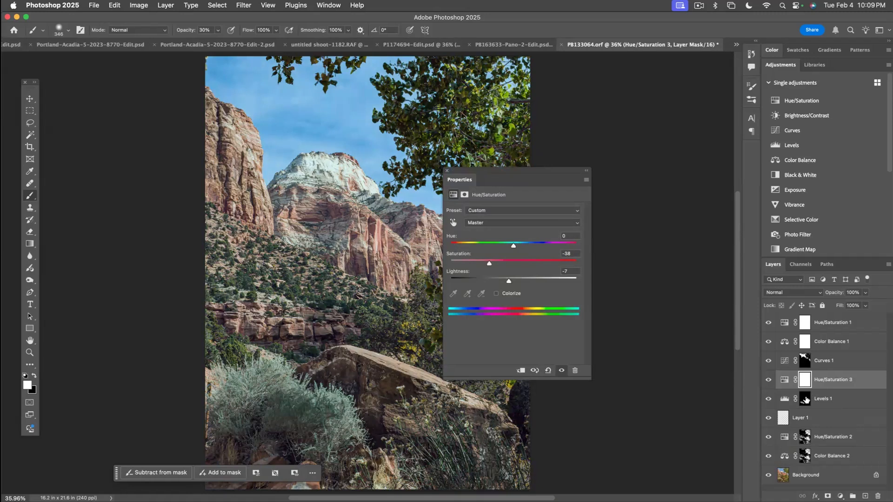
left_click_drag(805, 399, 804, 379)
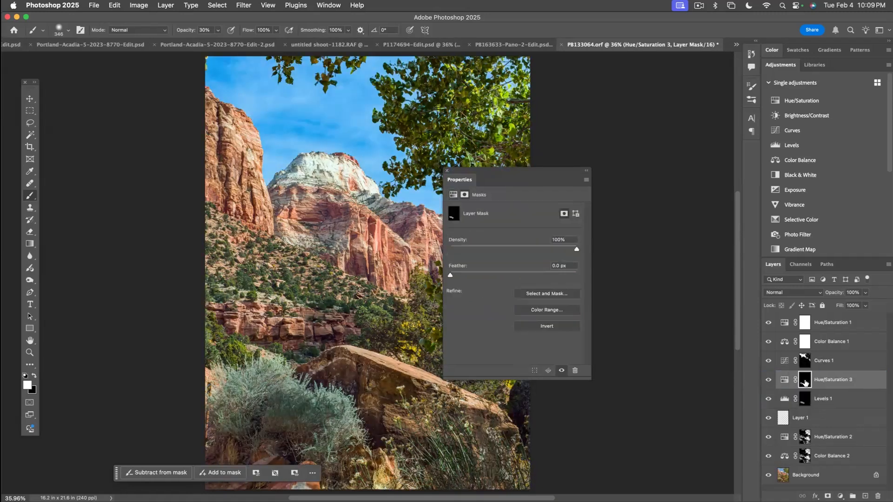
left_click(447, 171)
- Compare the photo with and without the bush Hue/Saturation layer, leave all layers visible, and save the document
left_click(769, 380)
left_click(769, 380)
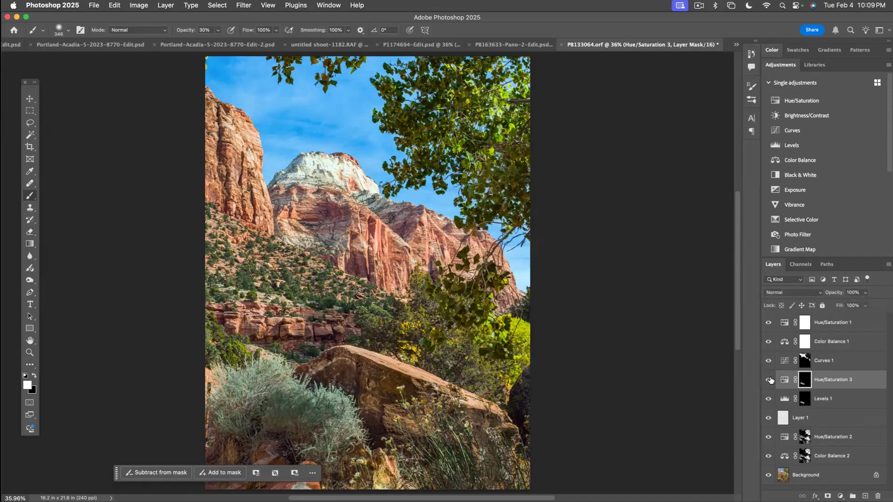
left_click(769, 380)
left_click(769, 380)
mouse_move(768, 322)
left_mouse_down()
mouse_move(769, 457)
mouse_move(767, 322)
left_mouse_up()
key("super+s")
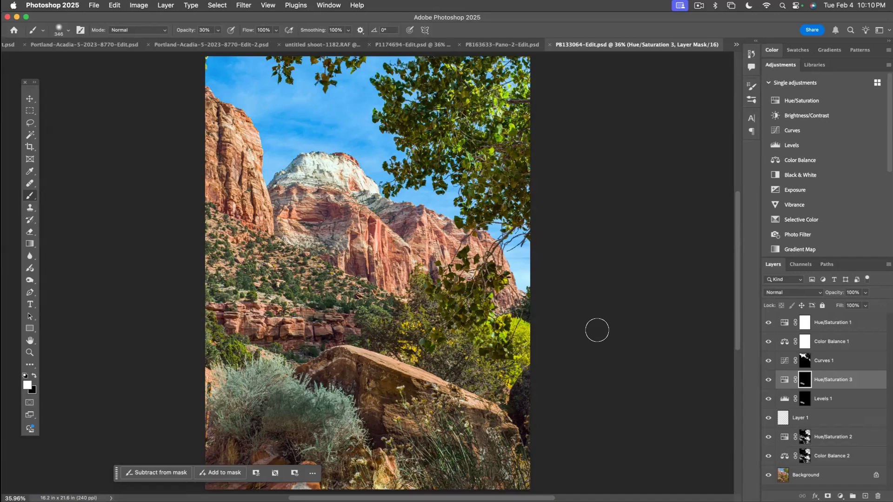
- Switch to Lightroom Classic and crop the saved canyon photo tighter along its bottom, left and right edges
key("super+Tab")
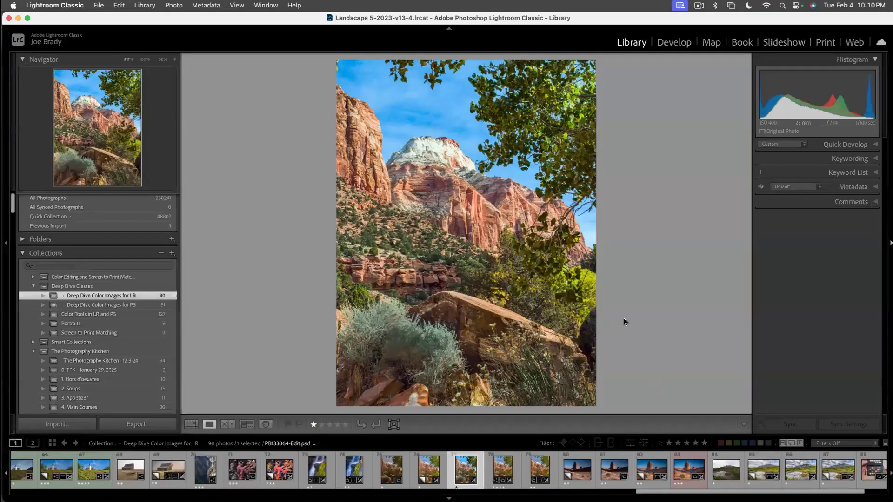
key("r")
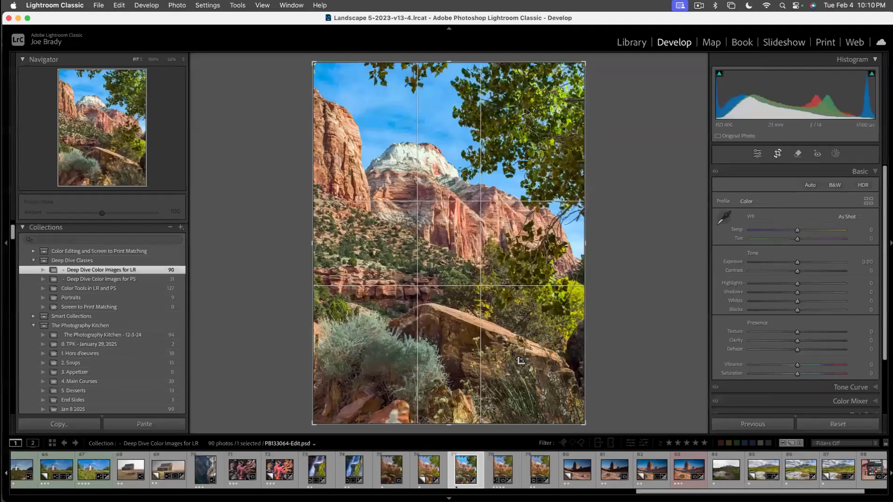
left_click_drag(449, 424, 448, 404)
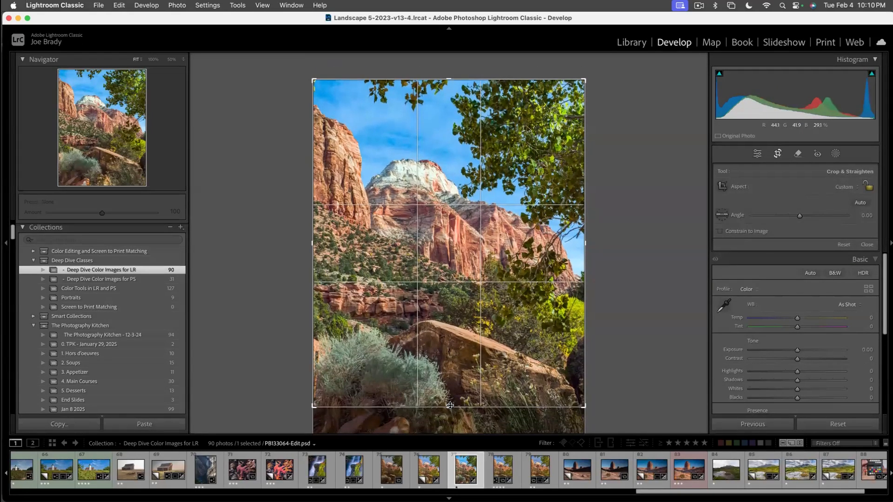
left_click_drag(313, 241, 327, 239)
left_click_drag(569, 241, 532, 249)
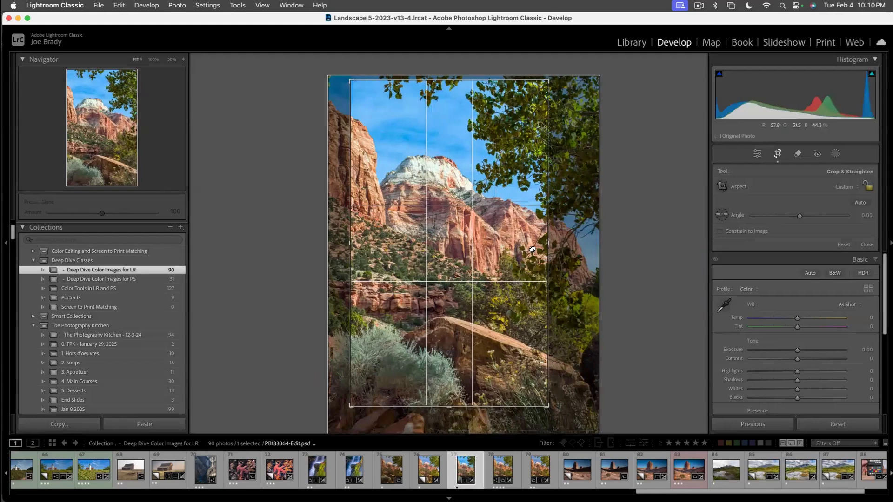
key("Return")
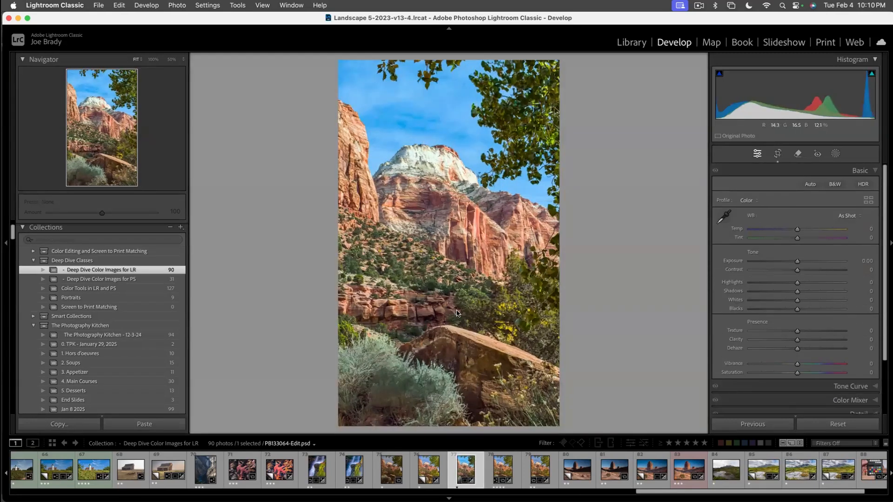
- Check the foreground bush up close and set the cropped canyon photo's Vibrance to +14
left_click(365, 376)
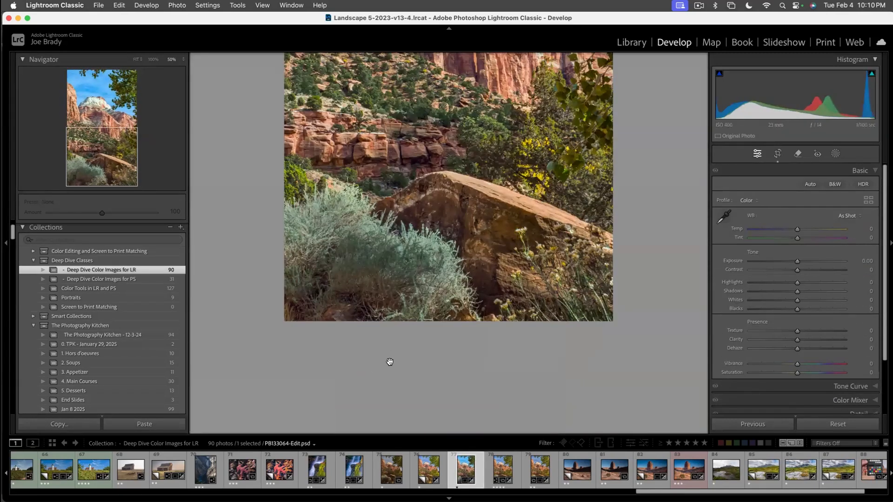
left_click(416, 260)
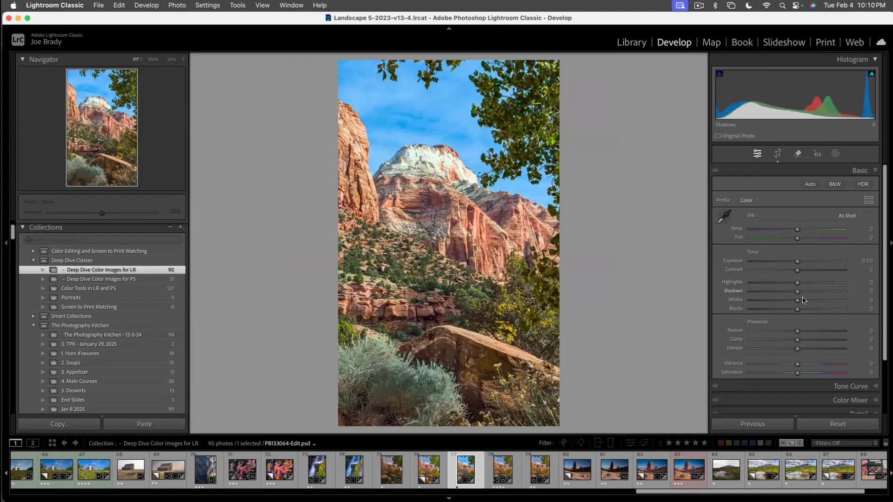
mouse_move(797, 366)
left_mouse_down()
mouse_move(807, 367)
mouse_move(772, 366)
mouse_move(804, 368)
left_mouse_up()
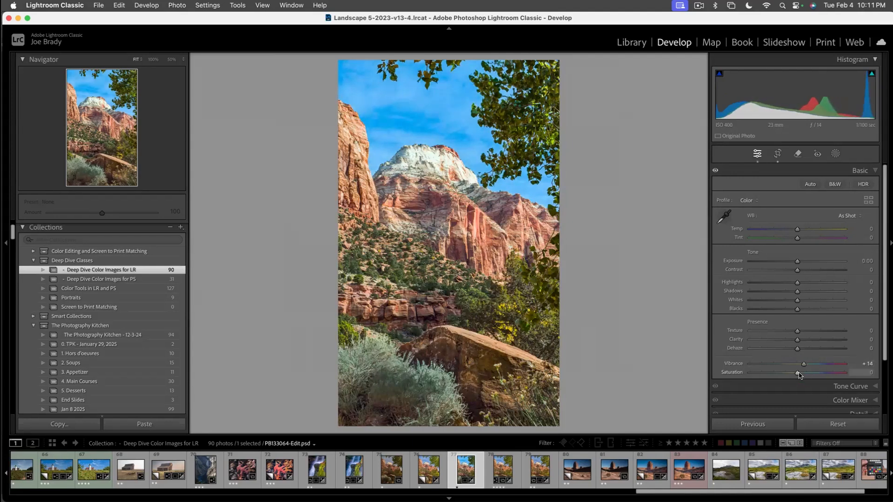
- Mask the foreground with a linear gradient rising from the bottom, with Exposure -0.35 and Saturation -7
key("m")
left_click_drag(453, 360, 462, 324)
left_click_drag(798, 346, 795, 348)
scroll(790, 372, "down", 5)
left_click_drag(786, 398, 795, 394)
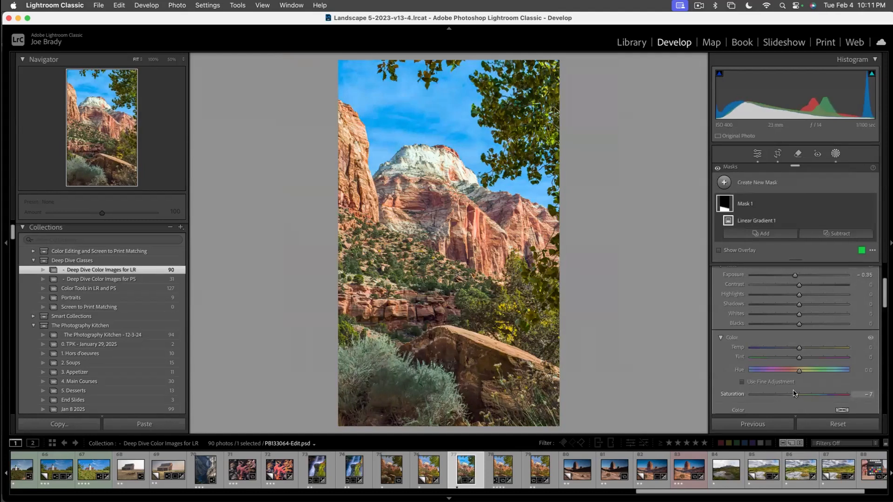
left_click(563, 375)
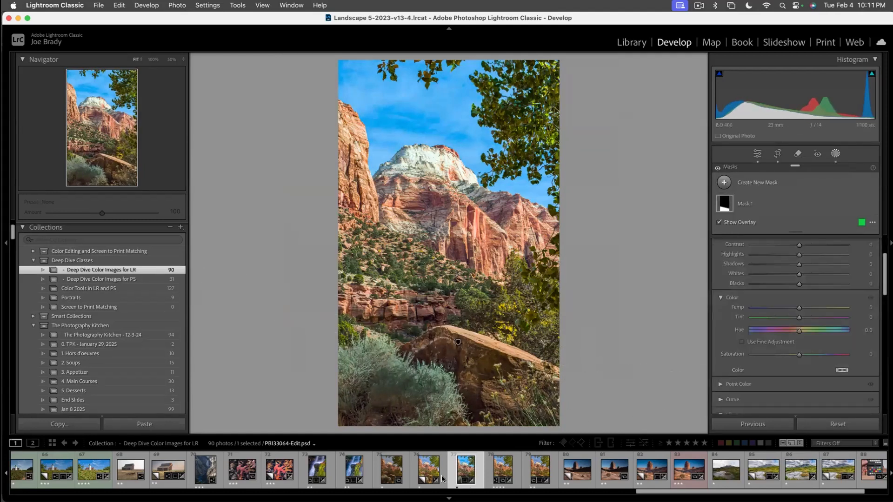
- Compare the finished canyon photo with the dark original P1194882.ORF in full-screen view
left_click(392, 469, "super")
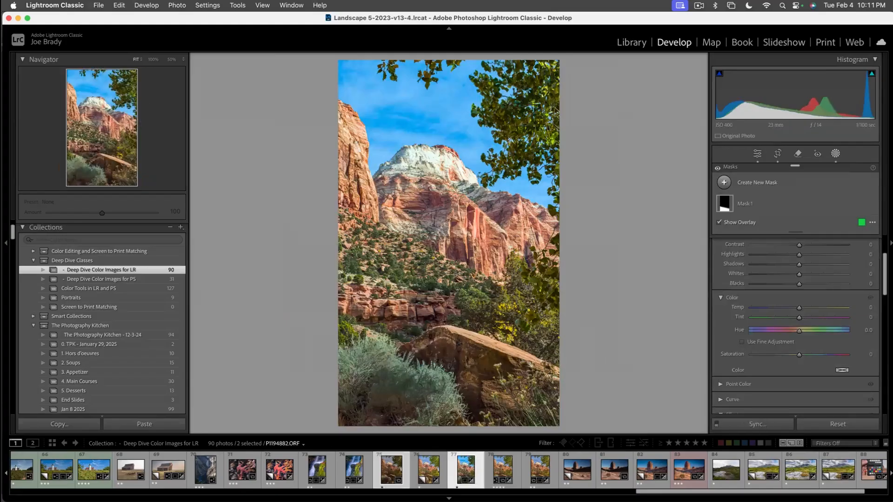
key("f")
key("Left")
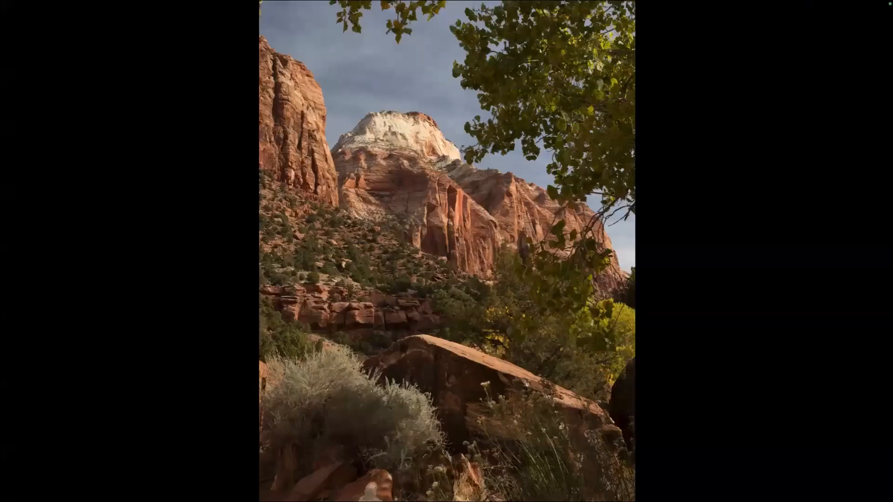
key("Right")
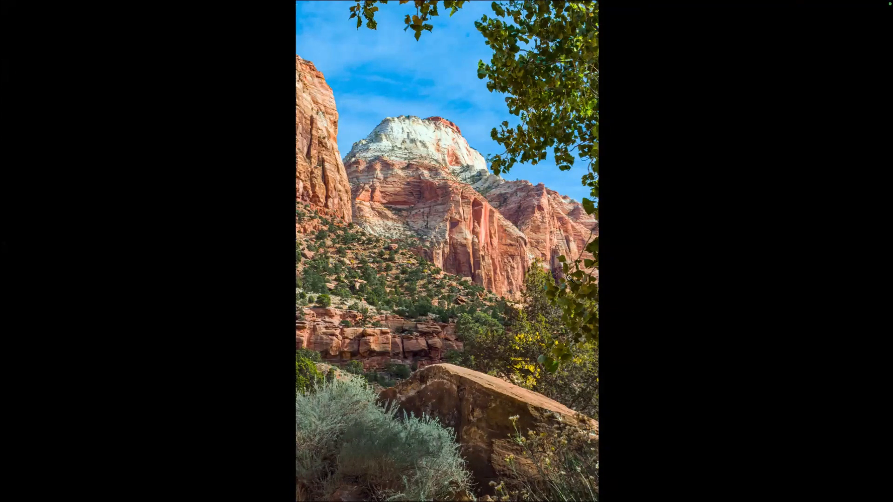
key("f")
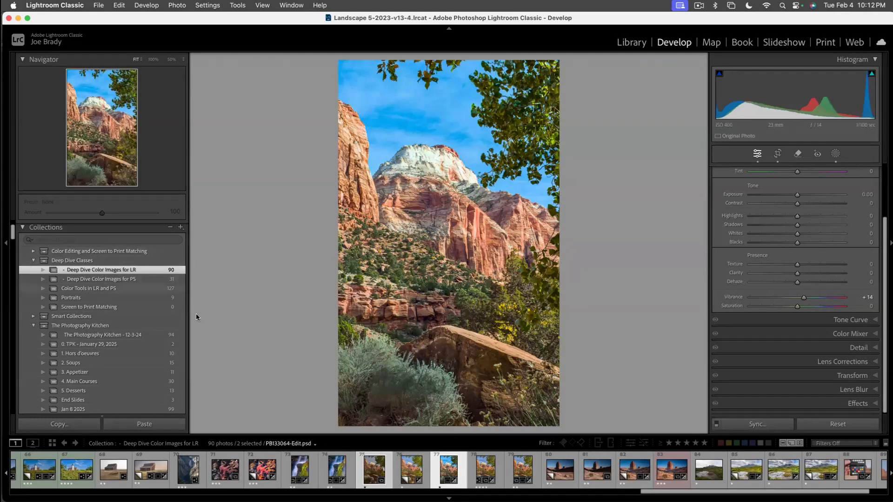
- Browse thumbnails of the two Deep Dive Color Images collections and the Color Tools in LR and PS collection
key("g")
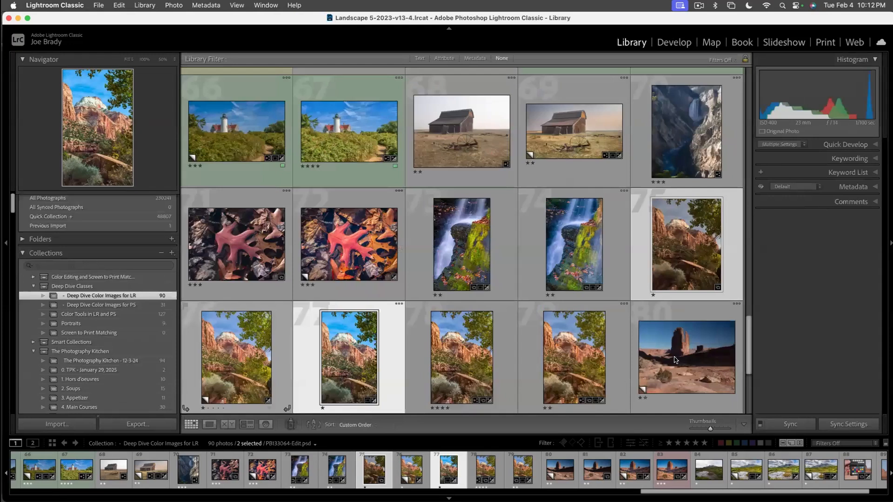
left_click_drag(710, 428, 699, 427)
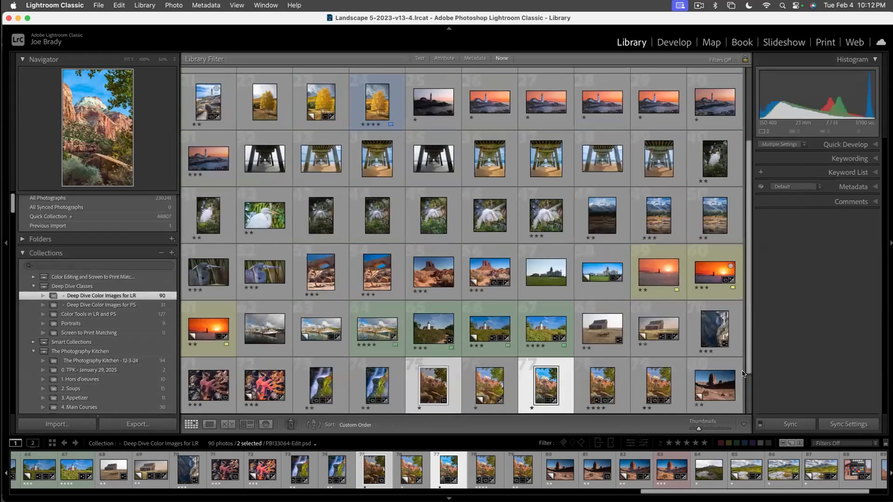
left_click_drag(749, 369, 752, 206)
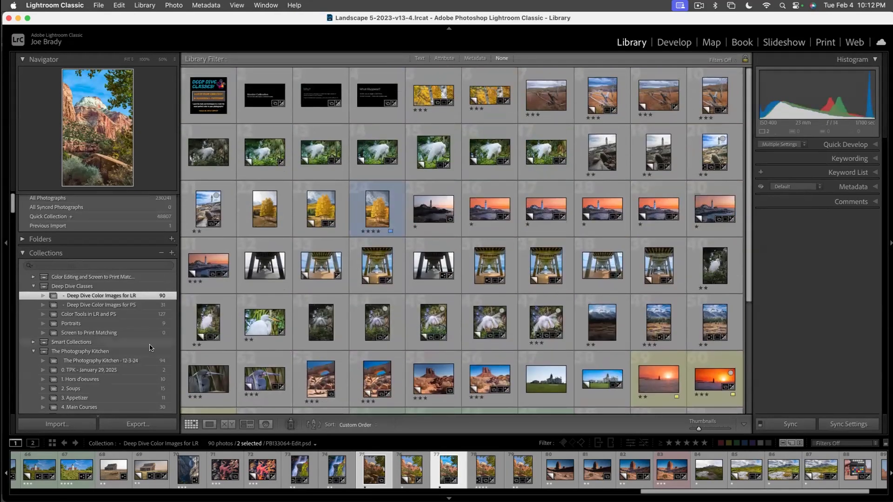
left_click(84, 305)
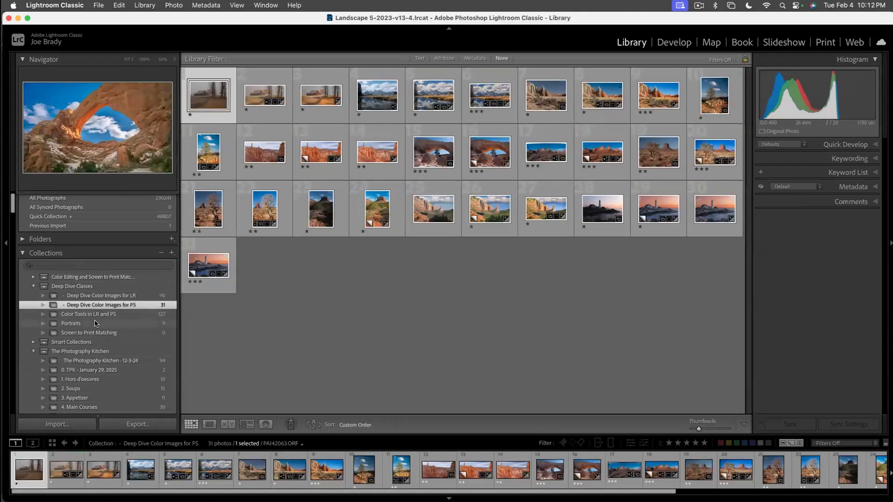
left_click(97, 314)
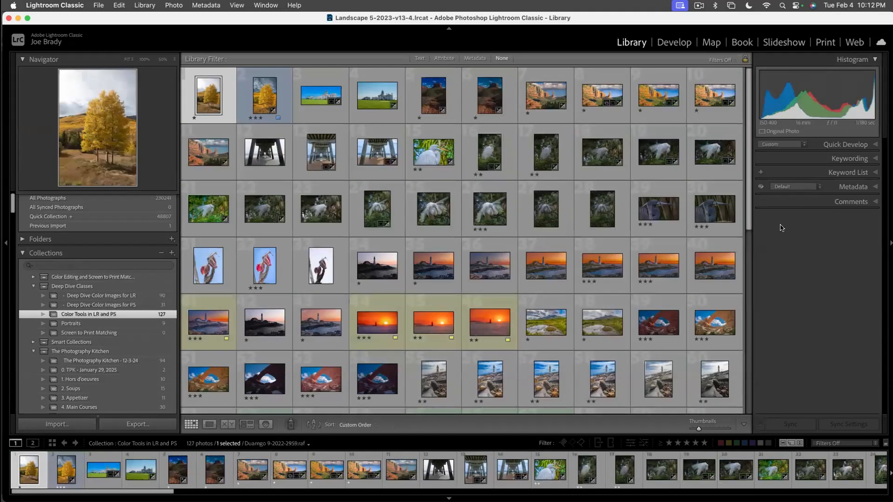
left_click_drag(750, 209, 729, 372)
scroll(729, 372, "down", 5)
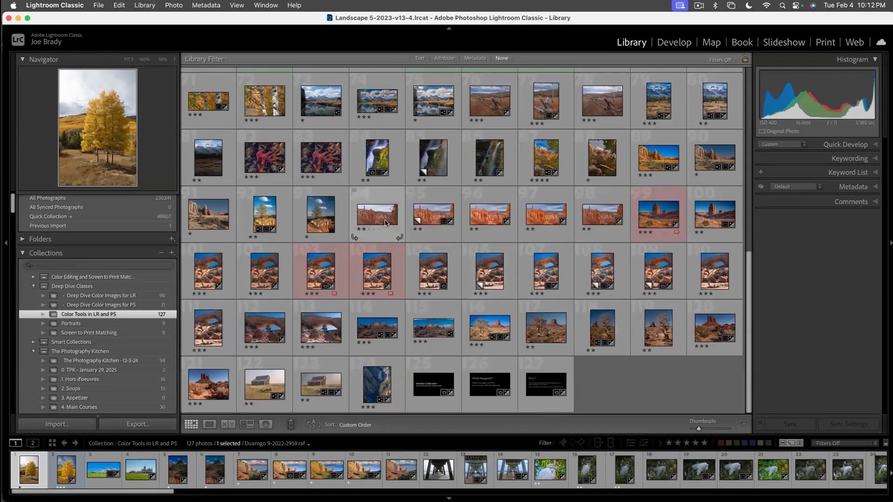
- Compare the original and edited versions of the lone pine above the orange canyon cliffs
double_click(324, 216)
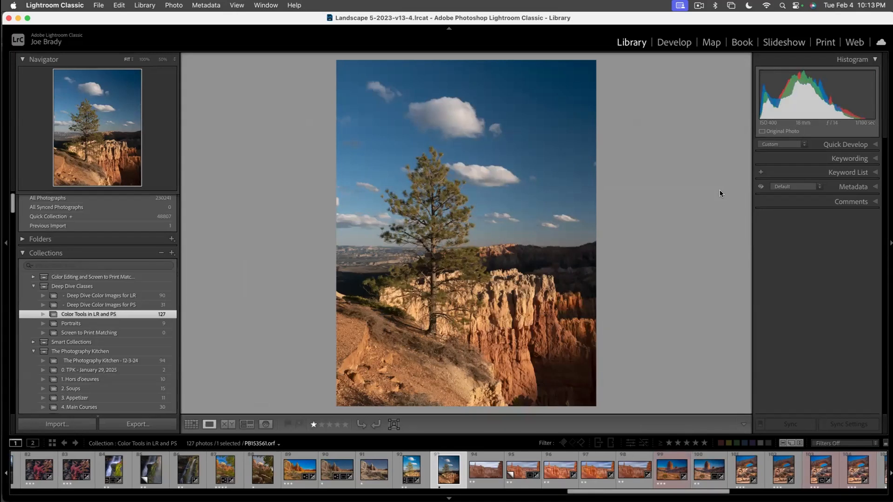
key("Left")
key("Right")
key("Left")
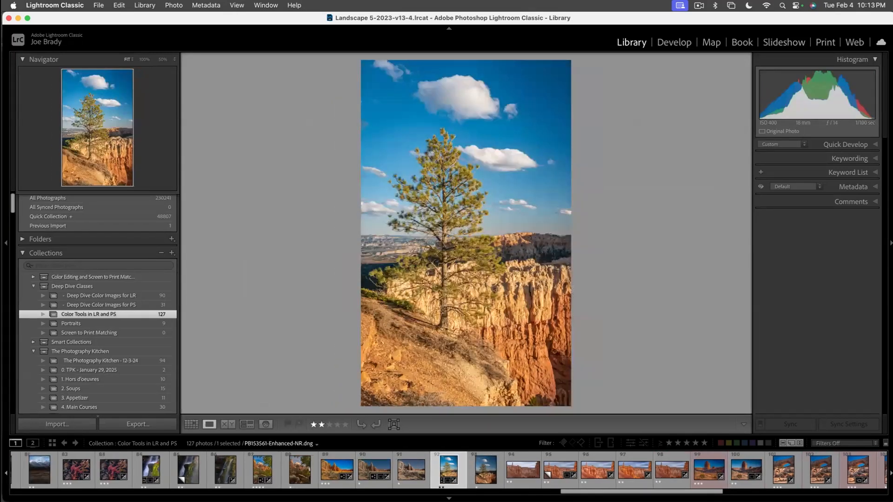
- Select the three versions of the desert spire photo and compare the raw, noise-reduced and final edited versions
left_click(407, 471)
left_click(338, 472, "shift")
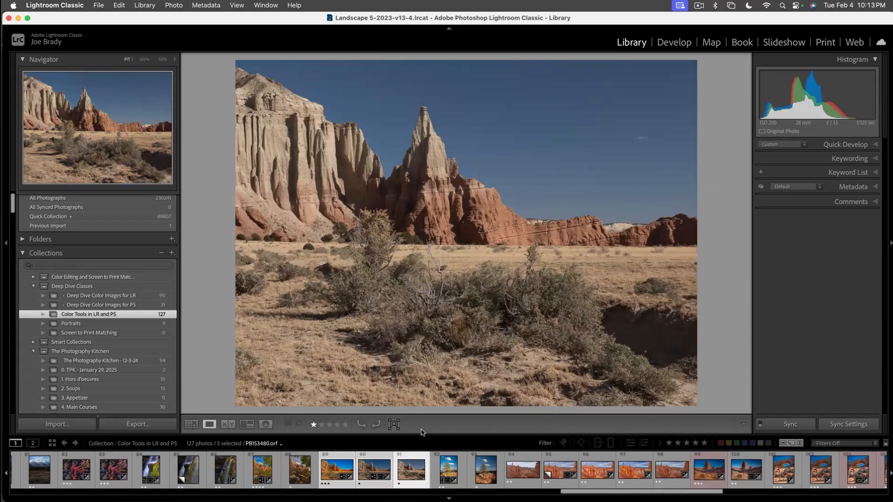
key("Left")
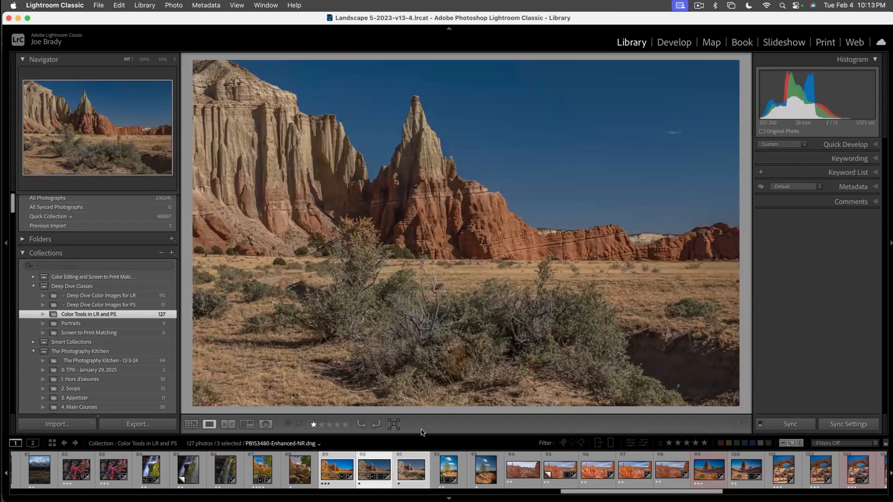
key("Left")
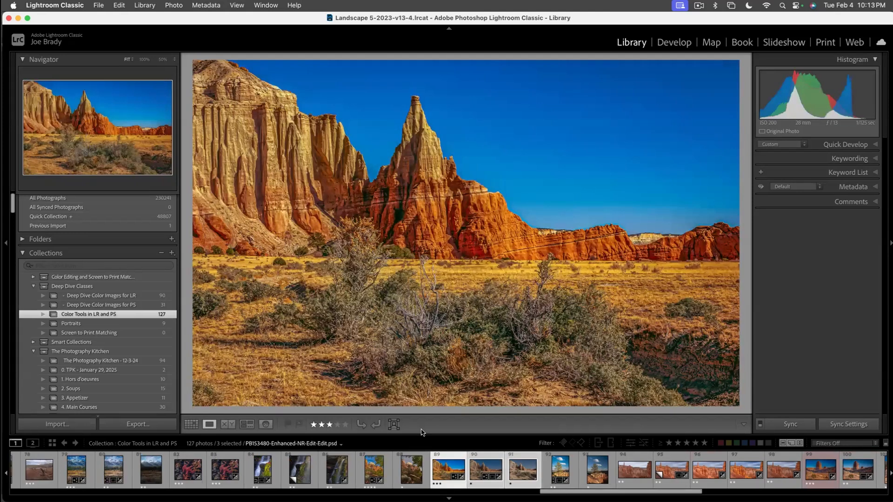
key("Right")
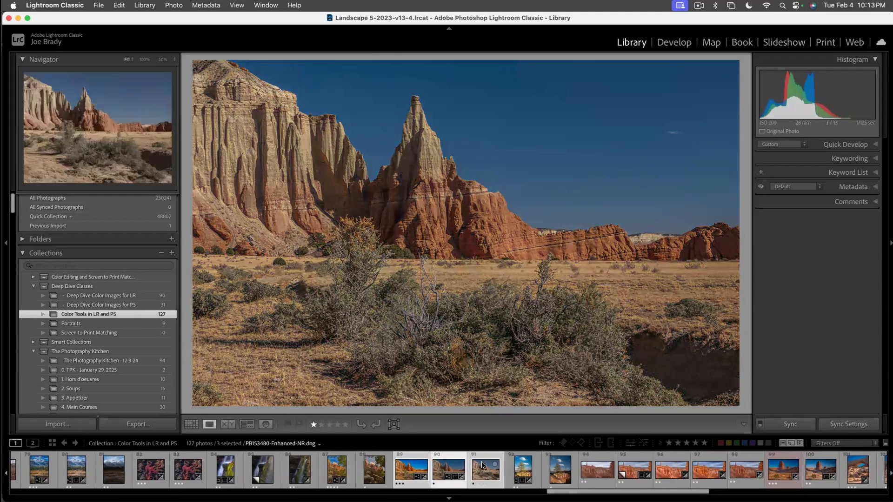
- Show the edited photo of the twisted desert tree with the red butte behind it
scroll(763, 484, "right", 10)
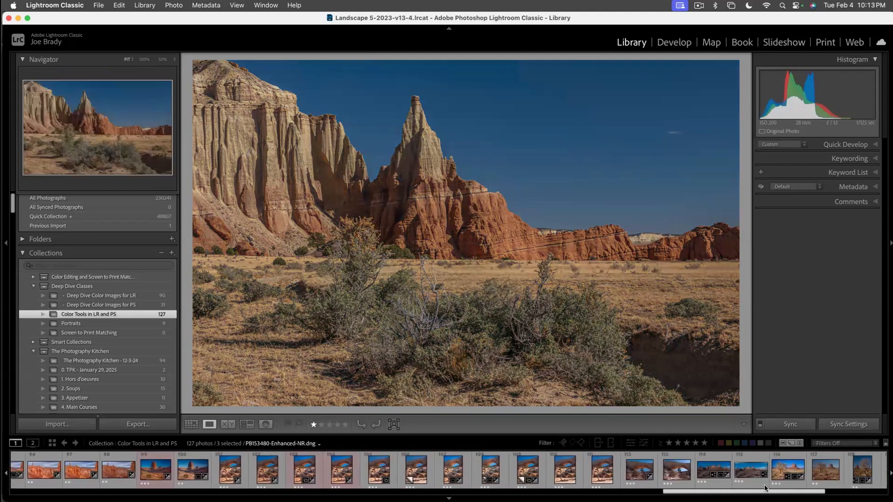
scroll(802, 482, "right", 1)
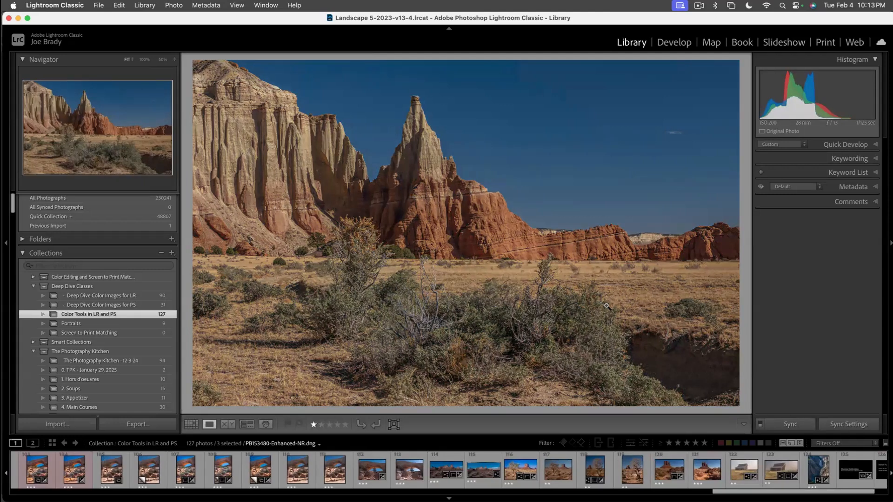
left_click(522, 469)
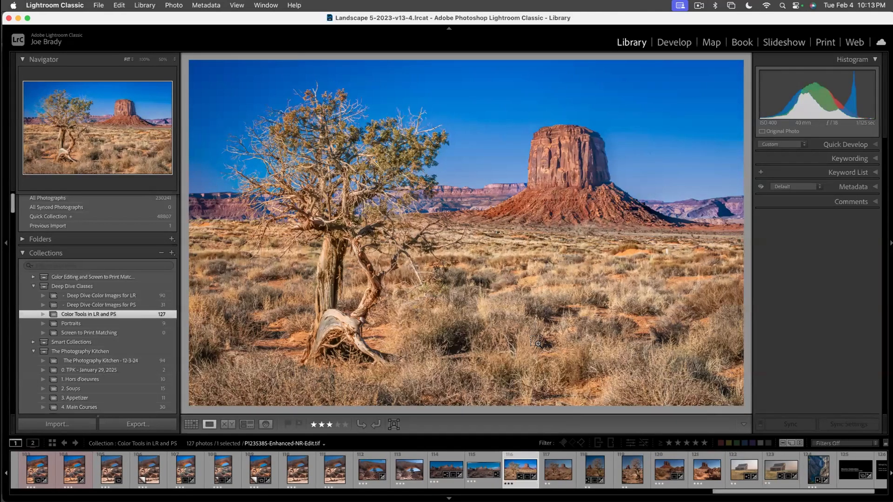
- Open the twisted desert tree photo in Photoshop as a copy with Lightroom adjustments
key("super+e")
left_click(425, 126)
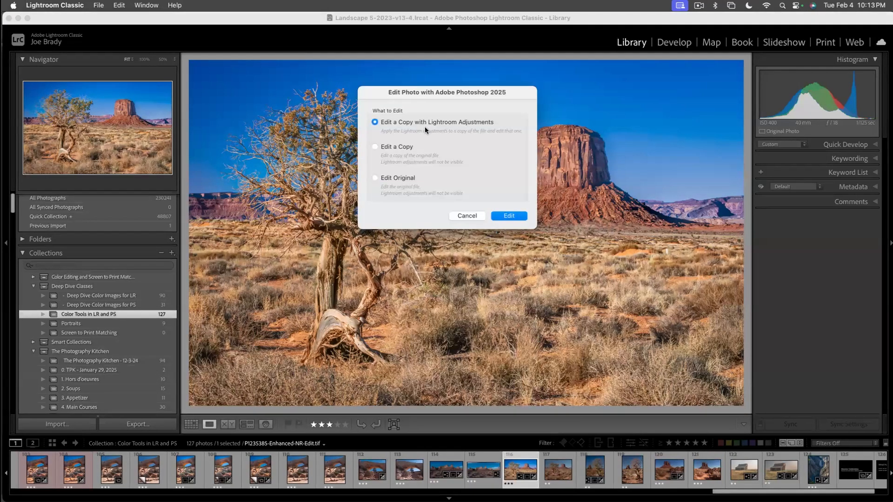
left_click(506, 216)
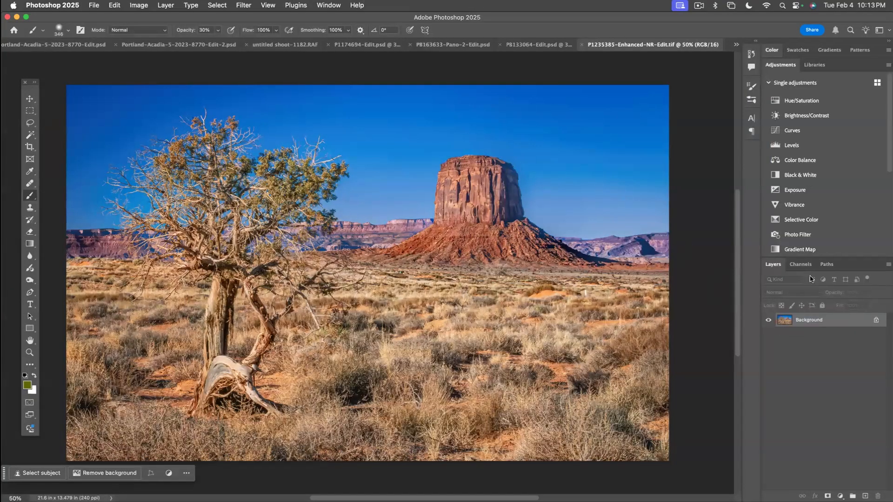
- Add a Photo Filter adjustment layer using Warming Filter (LBA) at 37% density
left_click(840, 496)
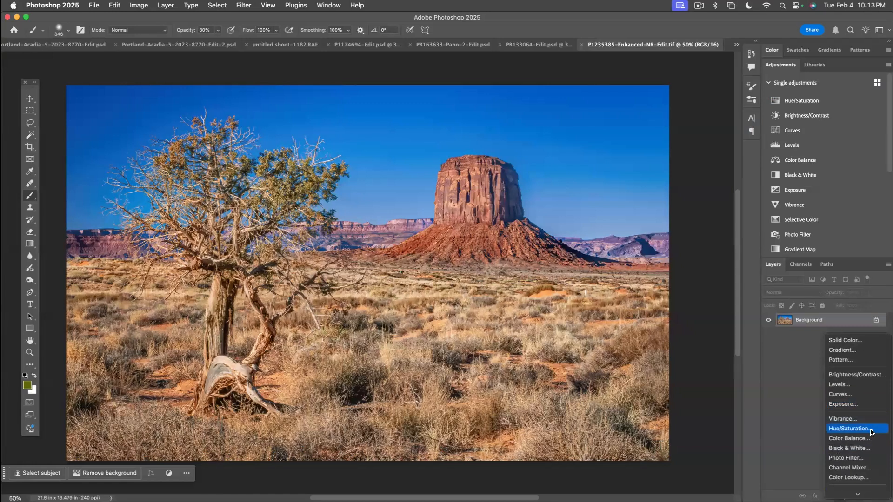
left_click(802, 439)
left_click(840, 495)
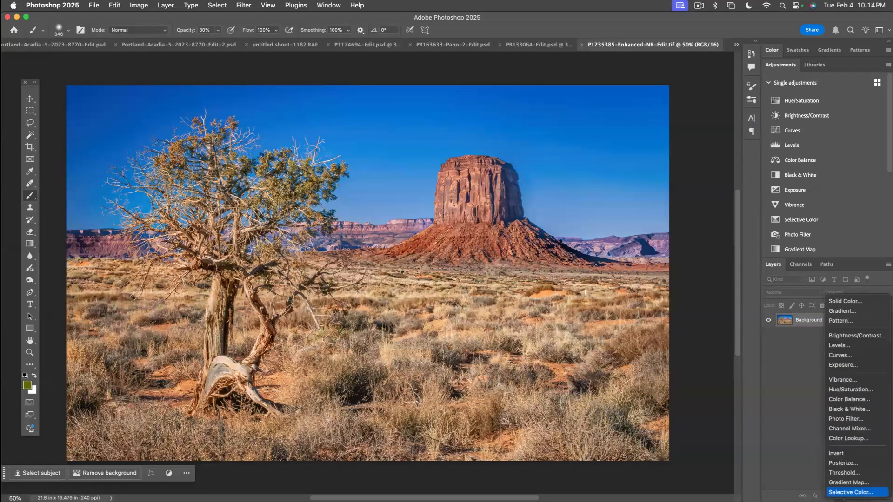
left_click(845, 418)
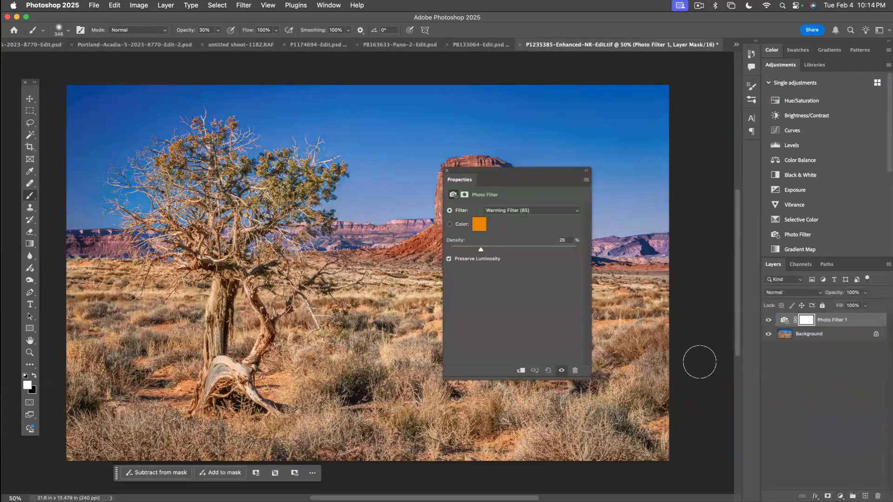
left_click(529, 212)
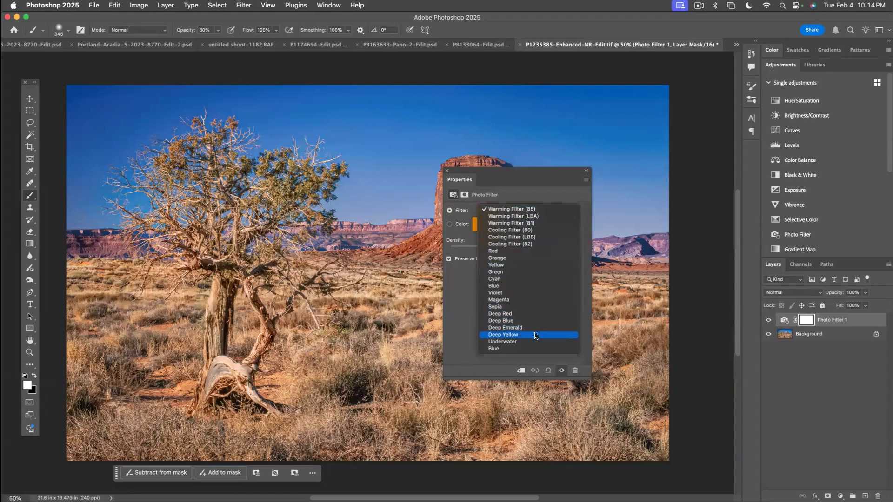
left_click(530, 218)
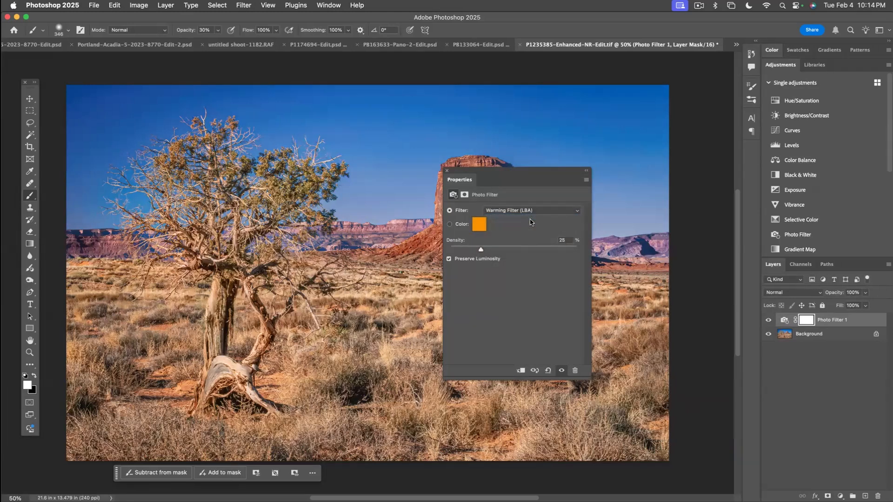
mouse_move(481, 250)
left_mouse_down()
mouse_move(514, 249)
mouse_move(487, 249)
mouse_move(508, 250)
mouse_move(496, 247)
left_mouse_up()
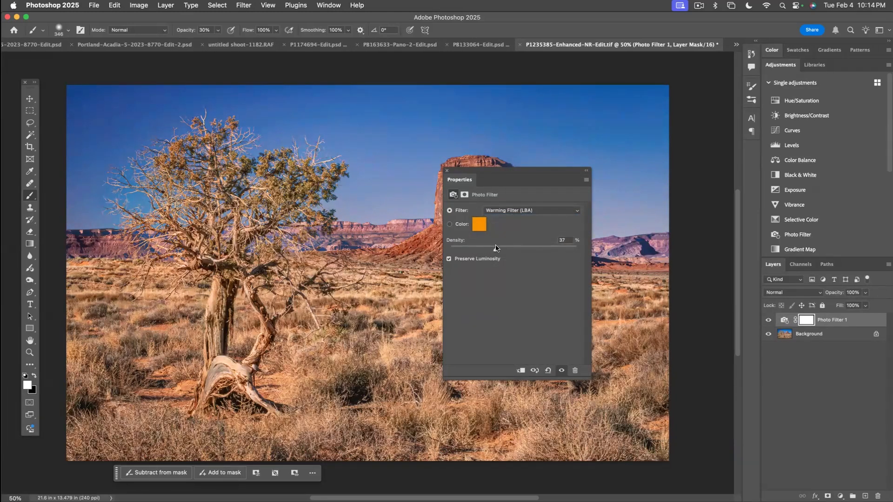
left_click(447, 170)
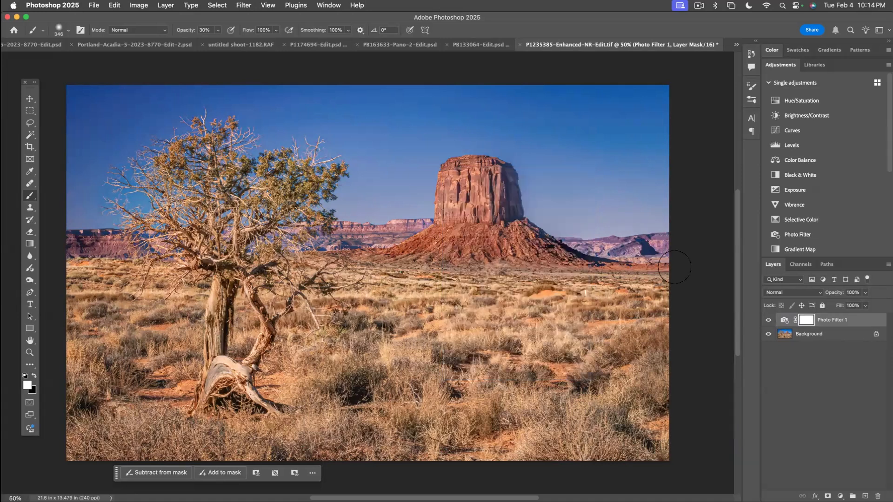
- Compare the desert photo with and without the warming filter over the whole image
left_click(768, 320)
left_click(768, 320)
left_click(768, 320)
left_click(768, 320)
left_click(768, 320)
left_click(768, 320)
- Select the sky from the Background layer, fill that area black on the Photo Filter mask, and deselect
left_click(784, 335)
left_click(223, 6)
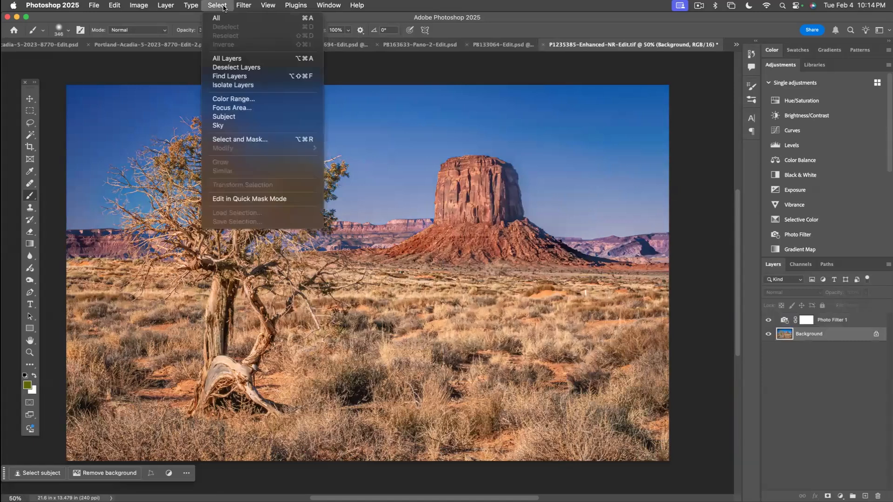
left_click(217, 125)
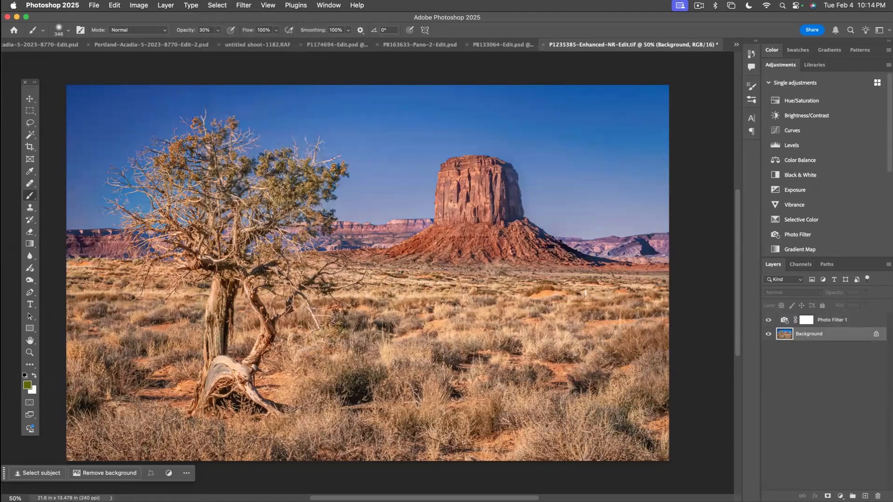
left_click(832, 320)
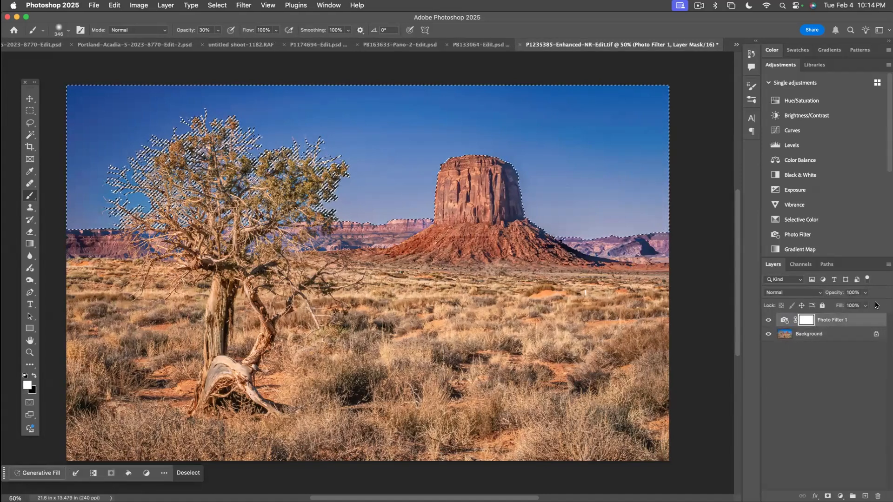
key("x")
key("alt+BackSpace")
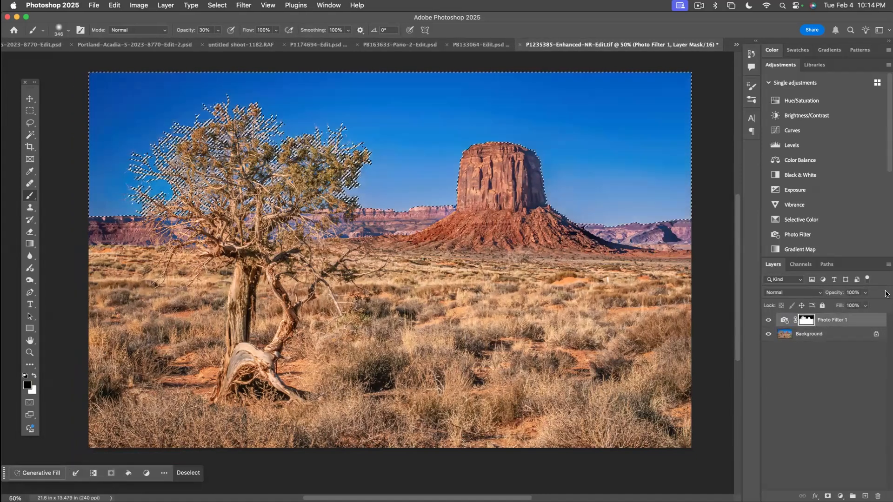
key("super+d")
- Compare the photo with and without the warming filter now masked off the sky
left_click(768, 320)
left_click(767, 321)
left_click(768, 320)
left_click(768, 321)
left_click(768, 321)
left_click(767, 321)
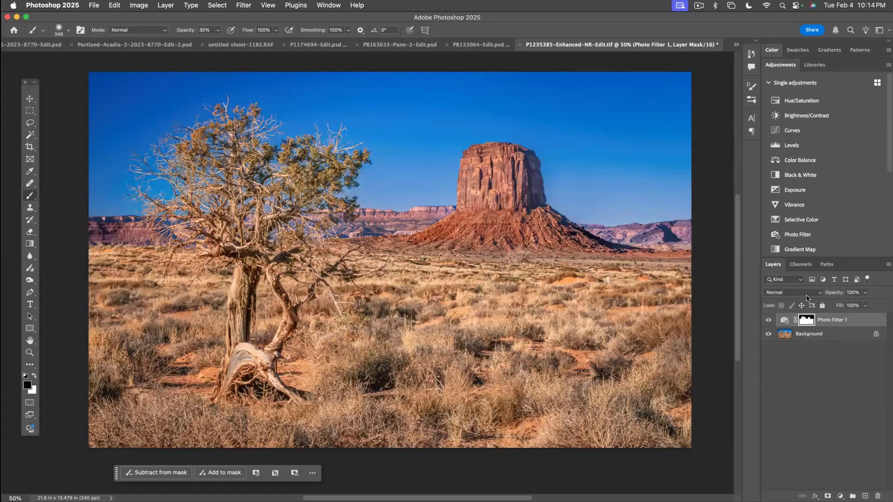
- Switch back to Lightroom Classic and browse to the last photos of the Color Tools in LR and PS collection
key("super+Tab")
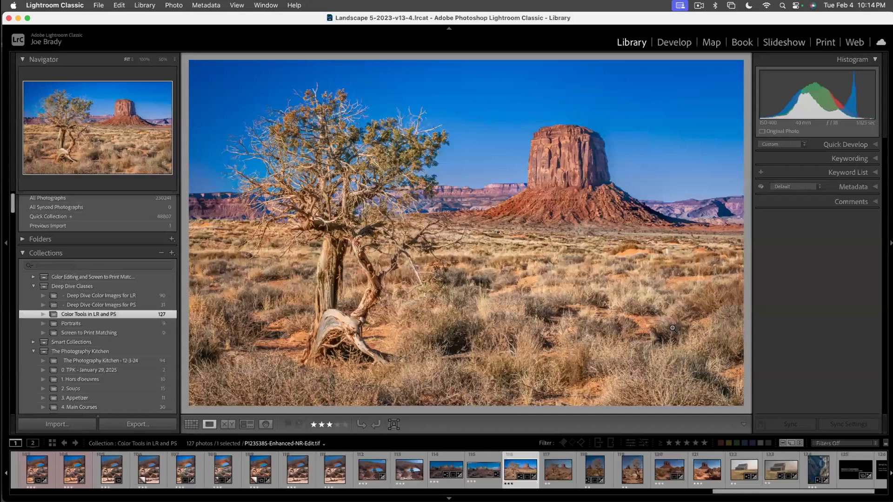
left_click_drag(784, 492, 795, 492)
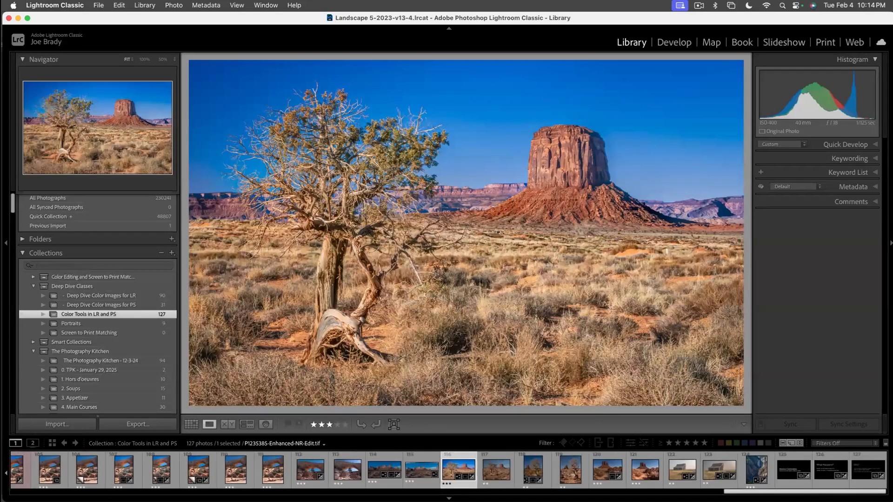